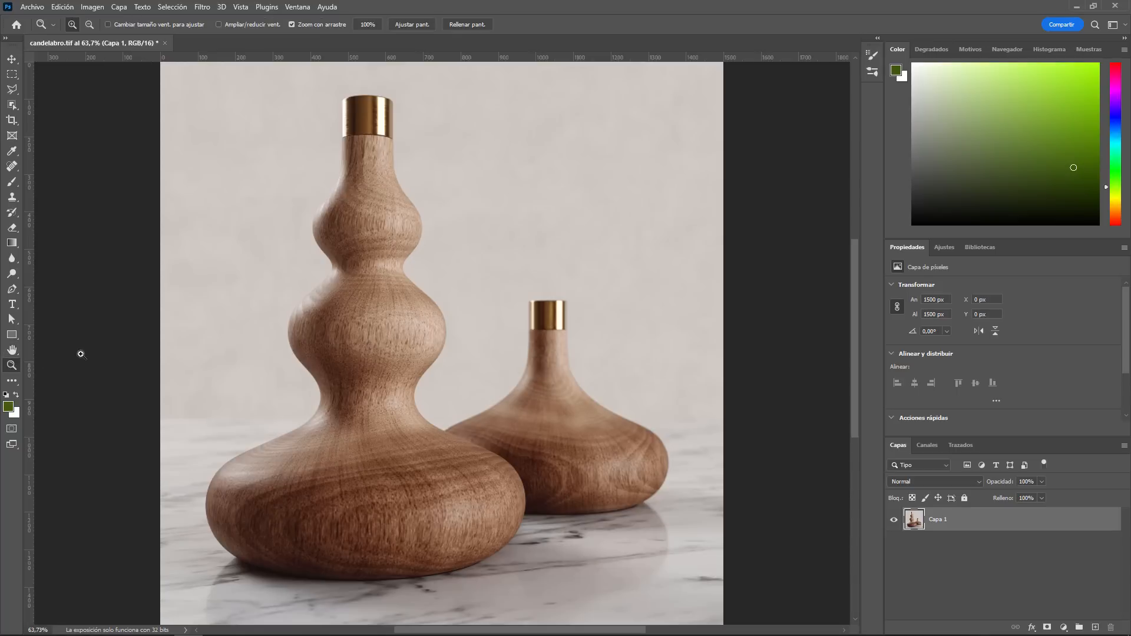
# - Examine the wood grain of the large candlestick in candelabro.tif at 100% zoom and fit the image back to the window
pyautogui.doubleClick(12, 366)
pyautogui.moveTo(265, 324); pyautogui.dragTo(454, 295)
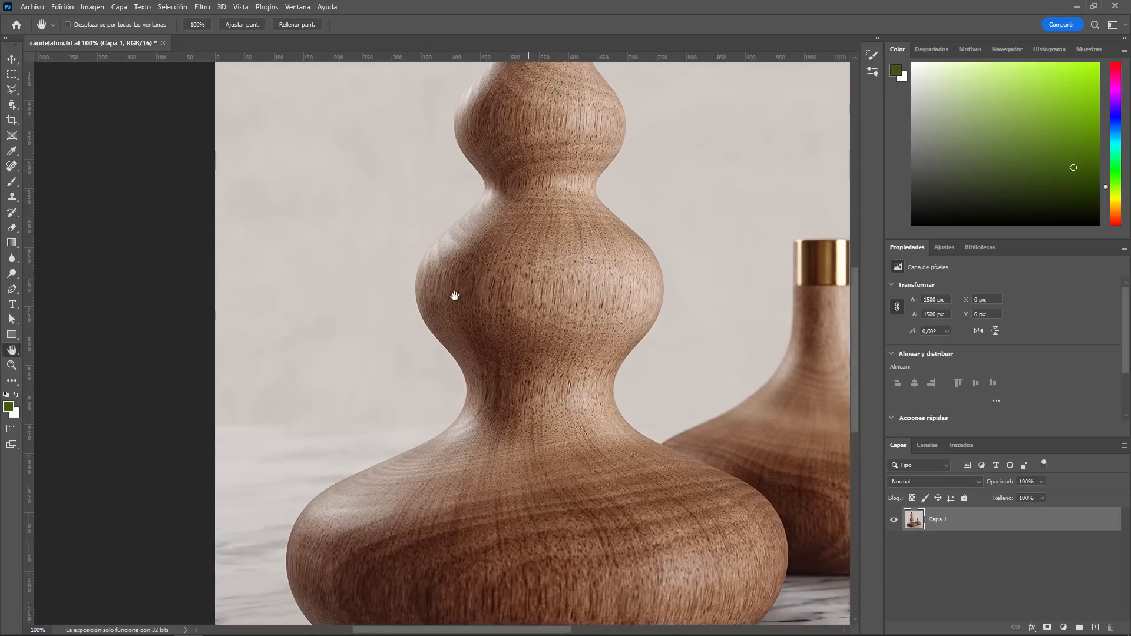
pyautogui.moveTo(471, 366); pyautogui.dragTo(251, 448)
pyautogui.hotkey('ctrl', '0')
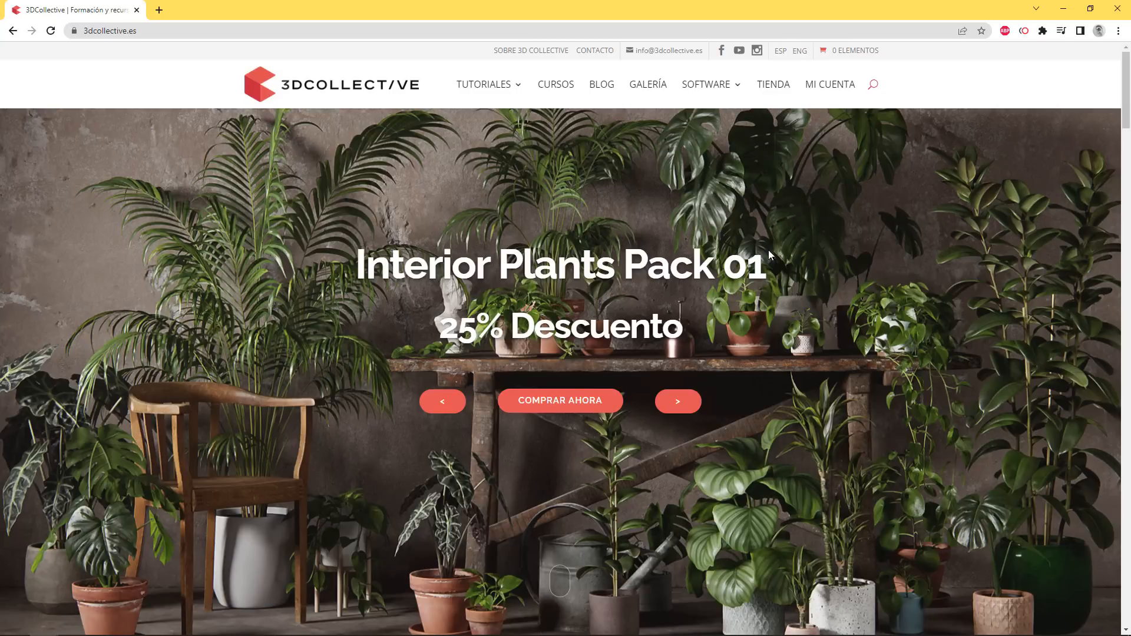
# - Switch to the browser and look through the promotional banners on the 3dcollective.es home page
pyautogui.click(675, 403)
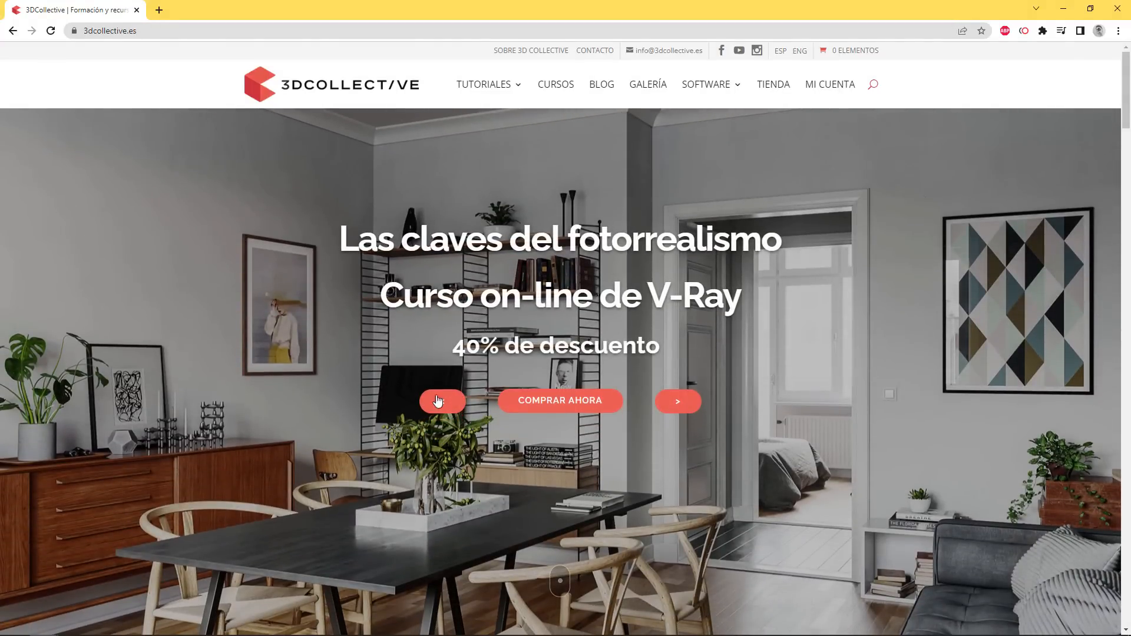
pyautogui.click(678, 401)
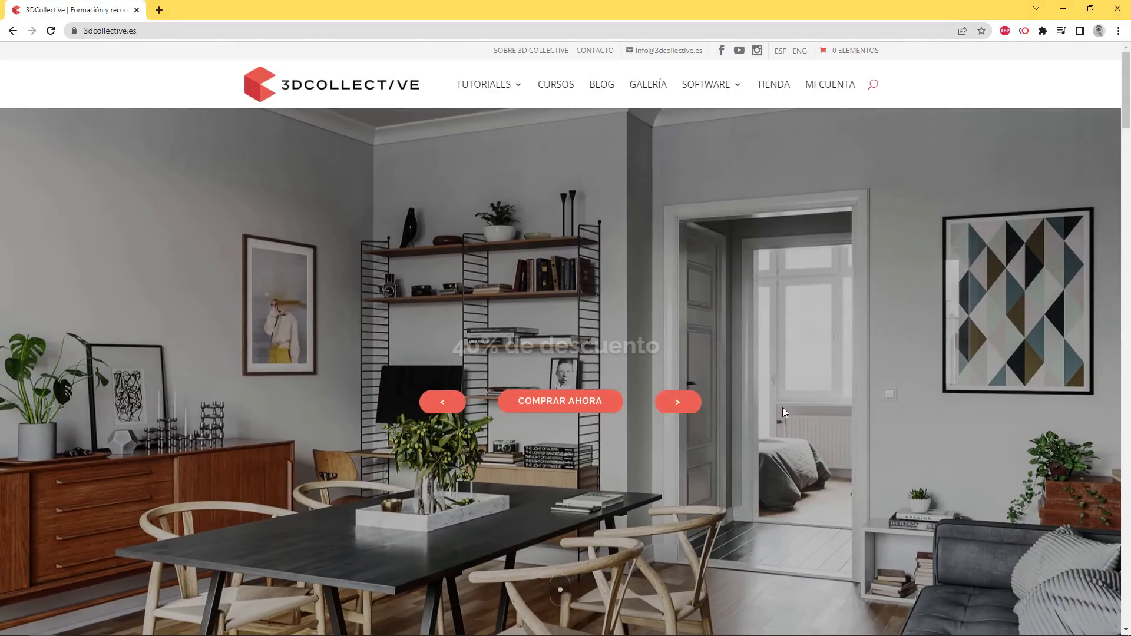
pyautogui.scroll(-3, 781, 408)
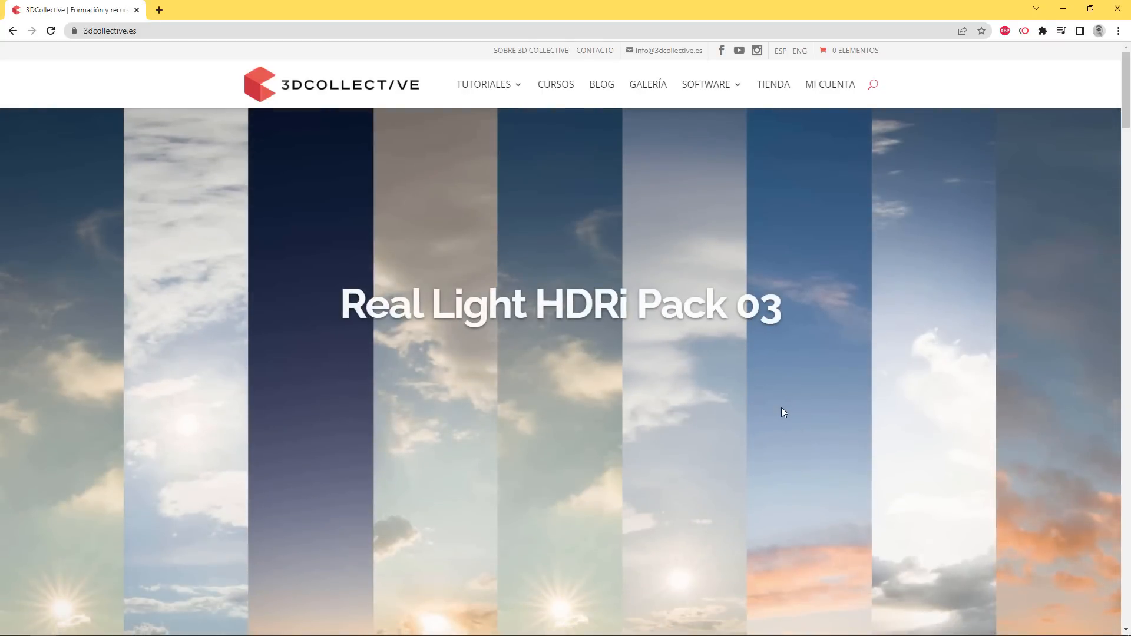
pyautogui.click(677, 412)
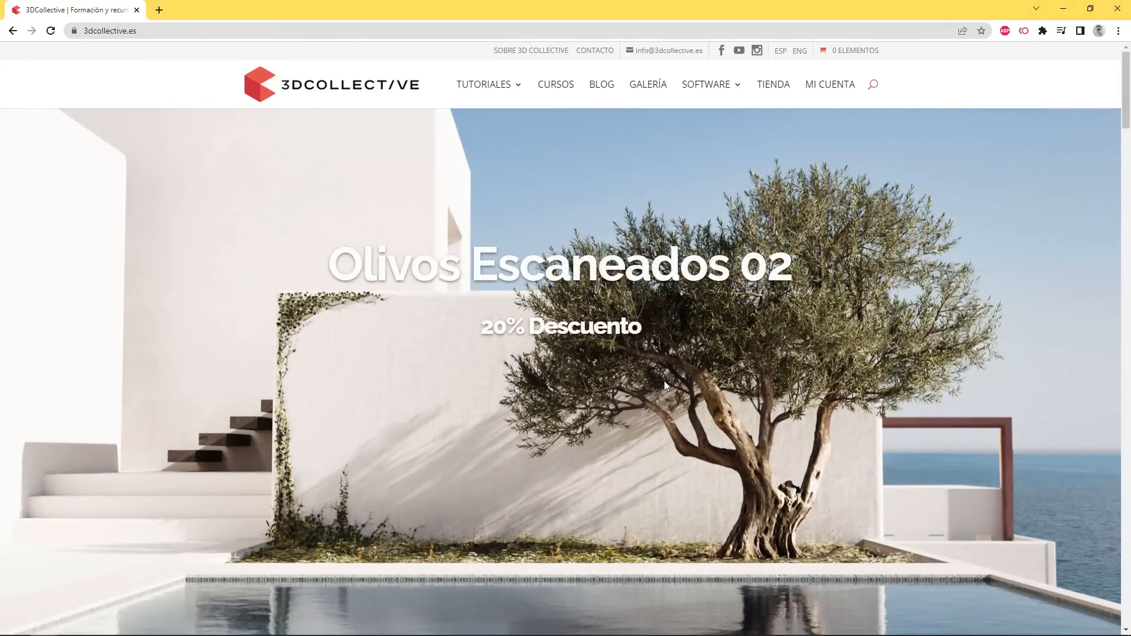
pyautogui.click(676, 417)
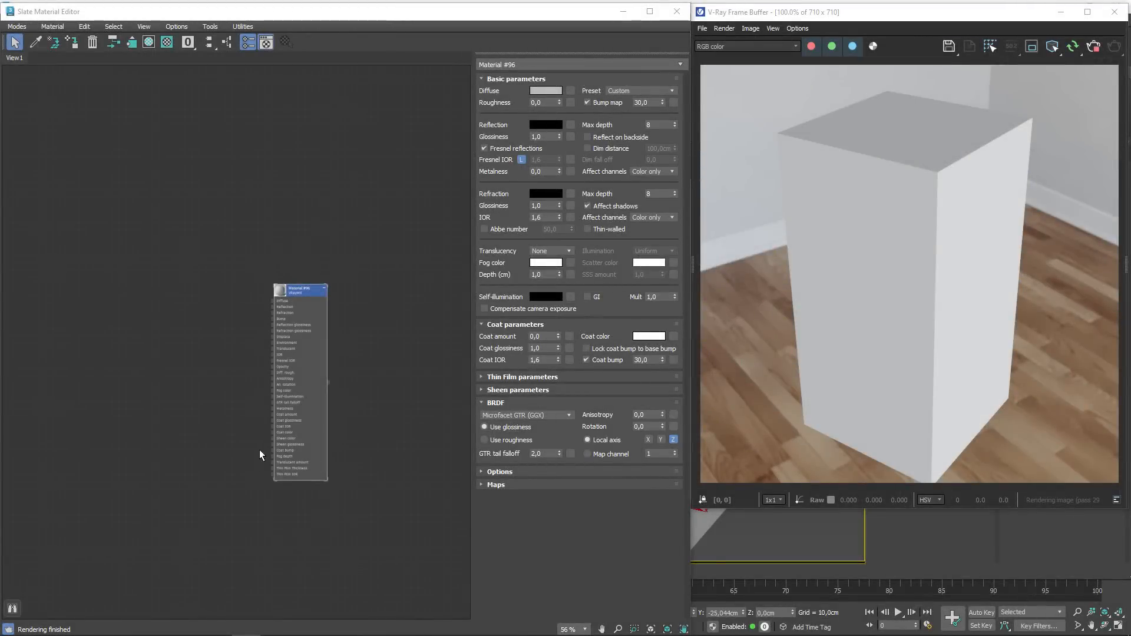
# - In the Slate Material Editor, add an Advanced Wood map node beside the VRayMtl Material #96
pyautogui.click(292, 423)
pyautogui.scroll(5, 277, 357)
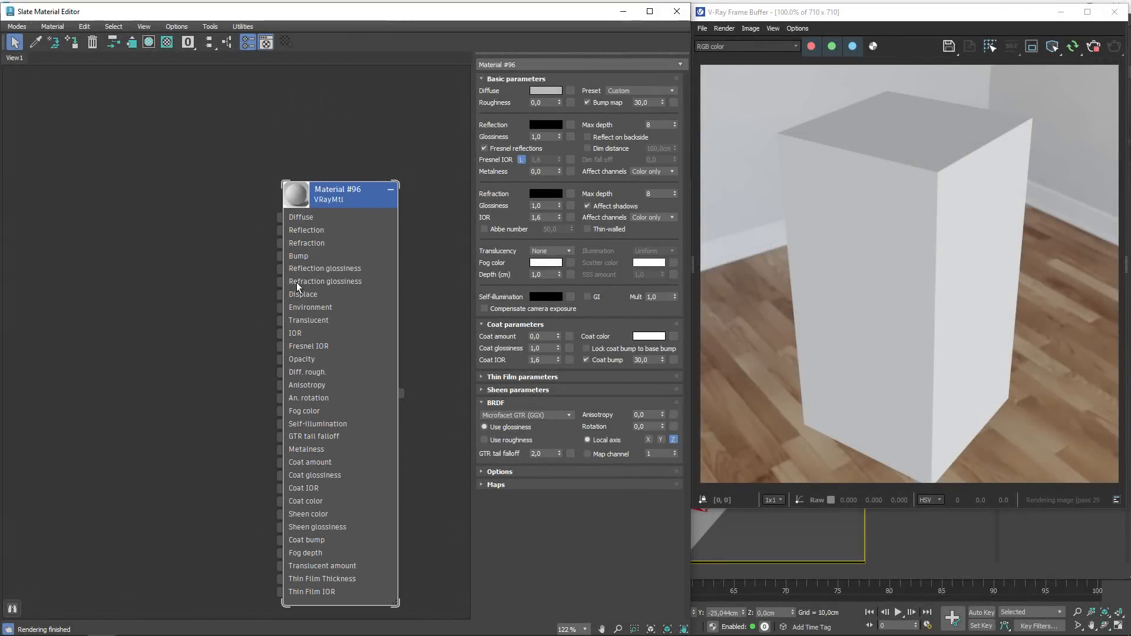
pyautogui.moveTo(308, 300); pyautogui.dragTo(328, 338, button='middle')
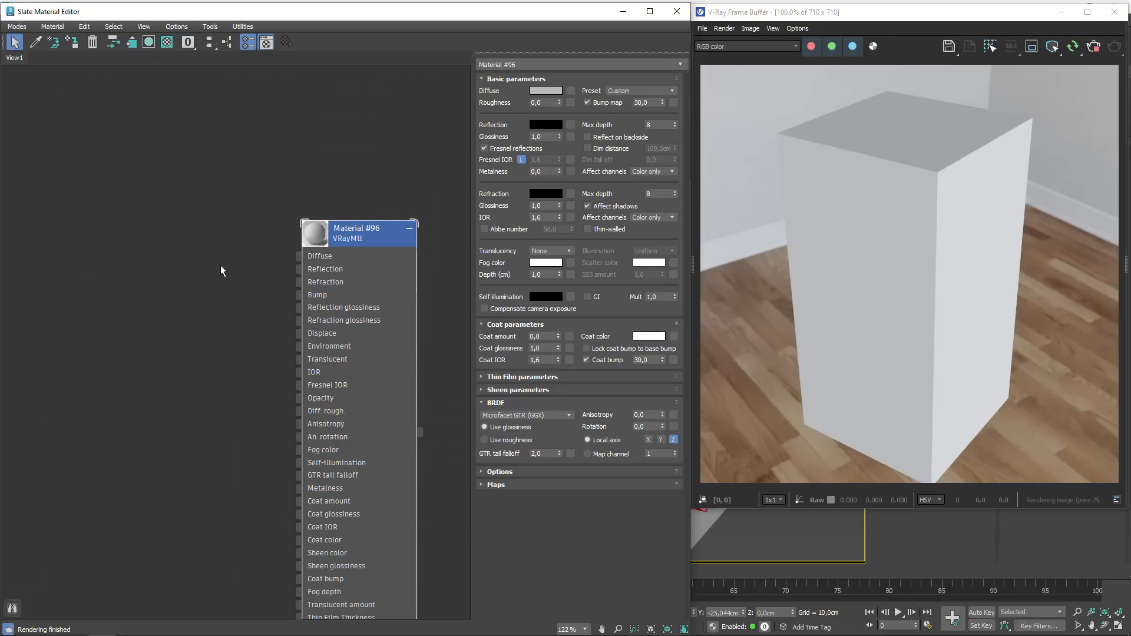
pyautogui.moveTo(200, 257); pyautogui.dragTo(282, 263, button='middle')
pyautogui.moveTo(331, 327); pyautogui.dragTo(300, 291, button='middle')
pyautogui.scroll(-2, 285, 299)
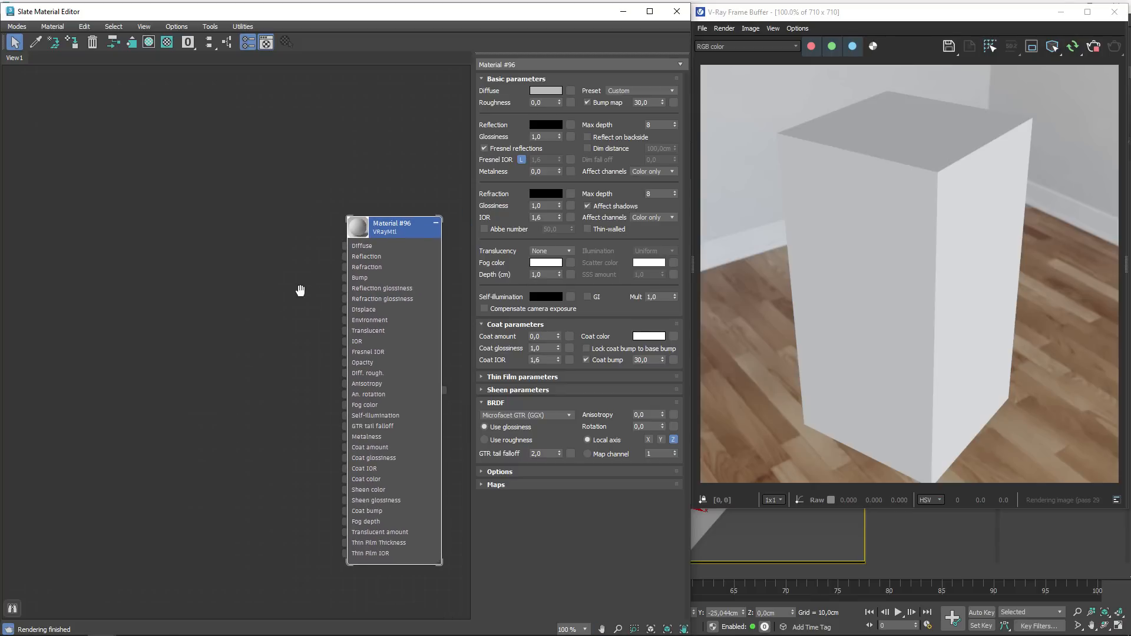
pyautogui.rightClick(130, 244)
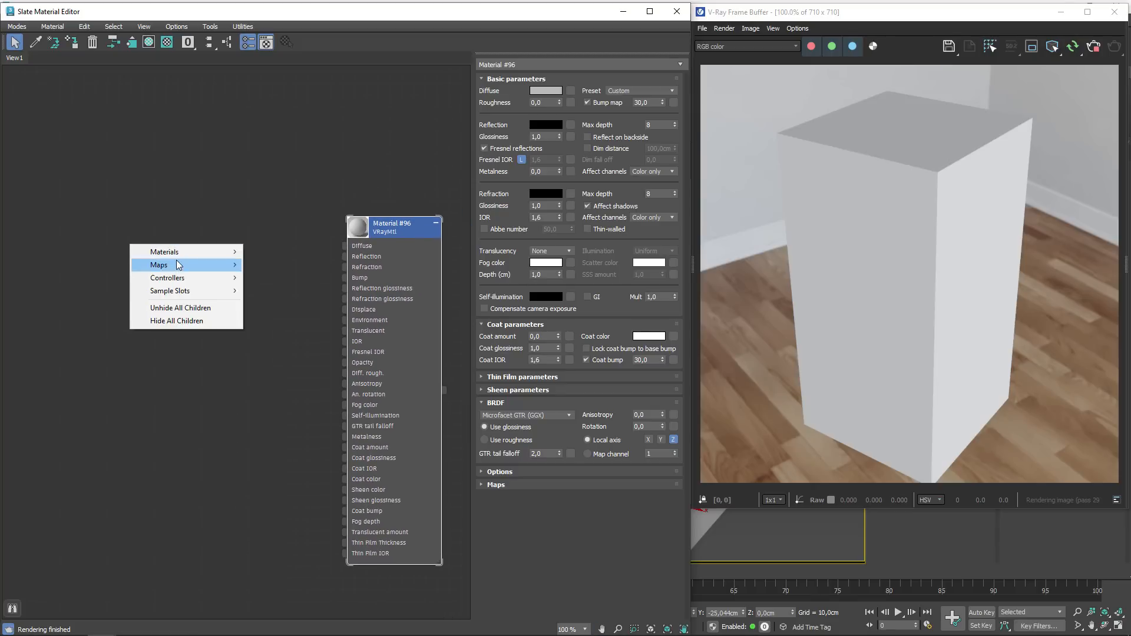
pyautogui.moveTo(222, 267)
pyautogui.moveTo(284, 279)
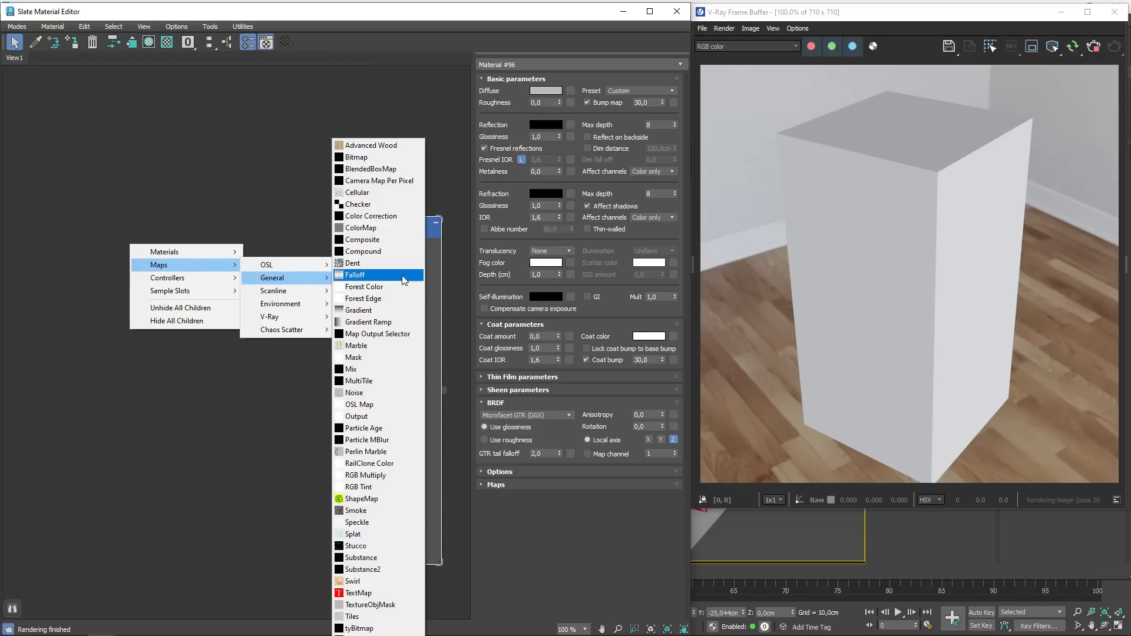
pyautogui.click(372, 148)
pyautogui.moveTo(136, 237); pyautogui.dragTo(195, 225)
pyautogui.scroll(2, 243, 264)
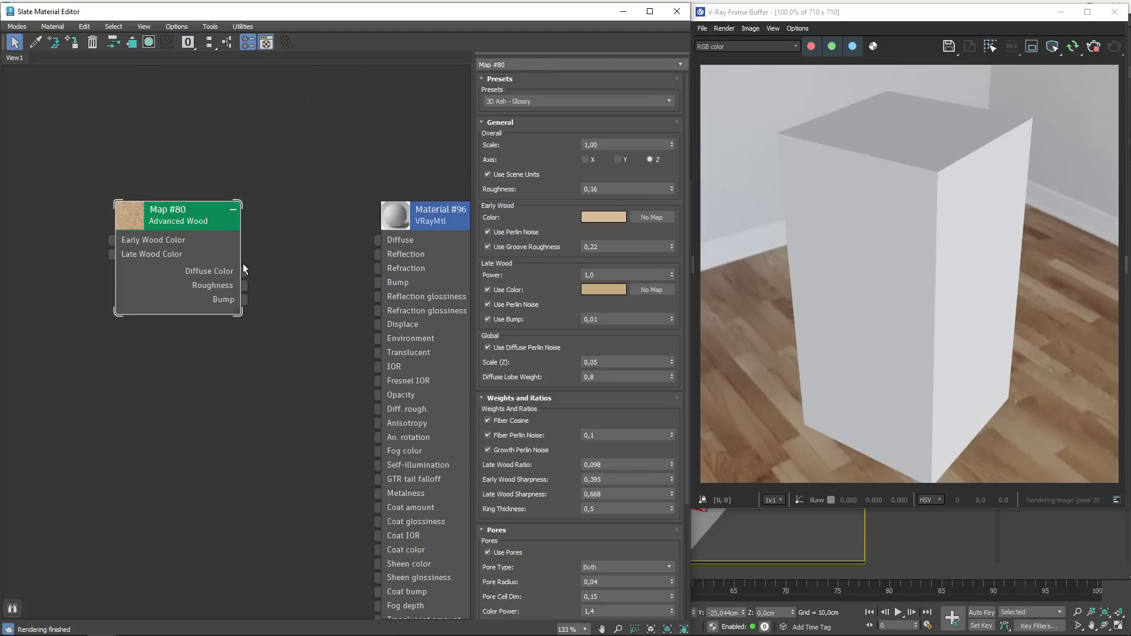
# - Enlarge the Advanced Wood node's preview and reposition the node beside the material
pyautogui.doubleClick(140, 217)
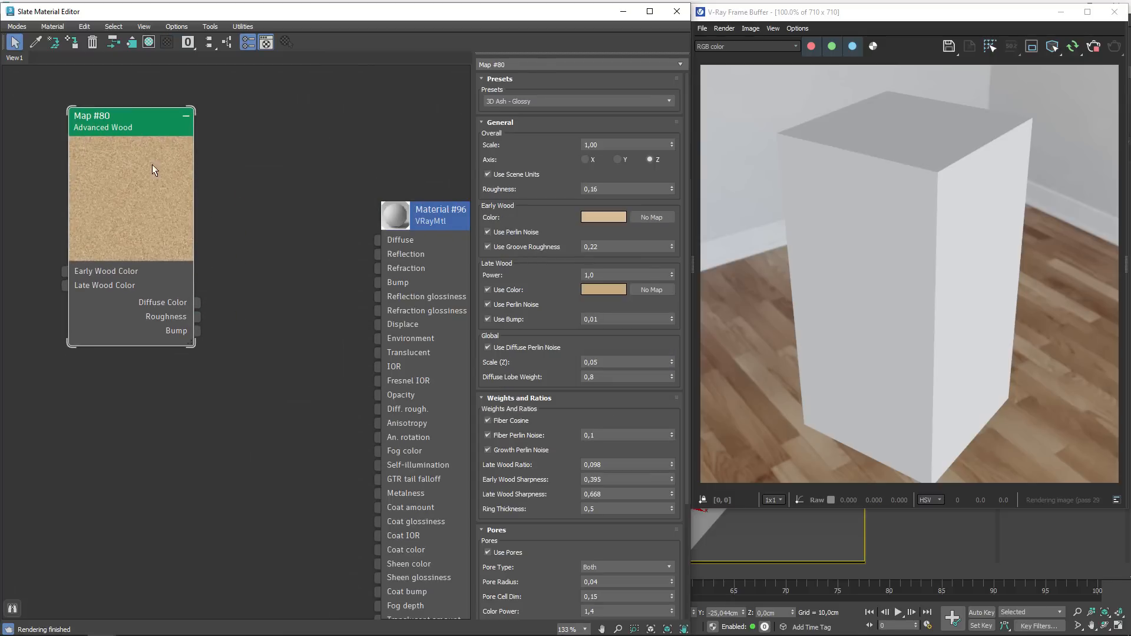
pyautogui.moveTo(132, 133); pyautogui.dragTo(214, 222)
pyautogui.scroll(1, 159, 171)
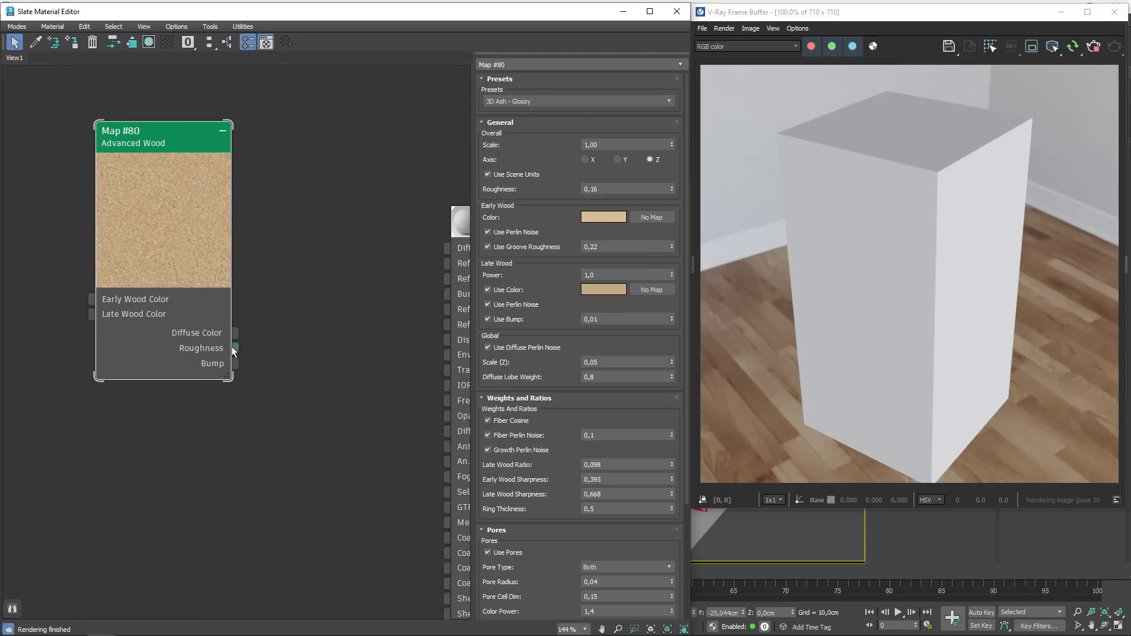
pyautogui.moveTo(279, 358); pyautogui.dragTo(220, 382, button='middle')
pyautogui.moveTo(118, 311); pyautogui.dragTo(102, 263)
# - Connect the wood map's Diffuse Color, Roughness and Bump outputs to the material's Diffuse, Reflection glossiness and Bump inputs
pyautogui.moveTo(223, 312); pyautogui.dragTo(165, 292, button='middle')
pyautogui.moveTo(98, 288); pyautogui.dragTo(326, 255)
pyautogui.moveTo(100, 306); pyautogui.dragTo(333, 316)
pyautogui.moveTo(98, 318); pyautogui.dragTo(327, 300)
# - Set Material #96's BRDF to use roughness instead of glossiness and enlarge the material node's preview
pyautogui.click(402, 224)
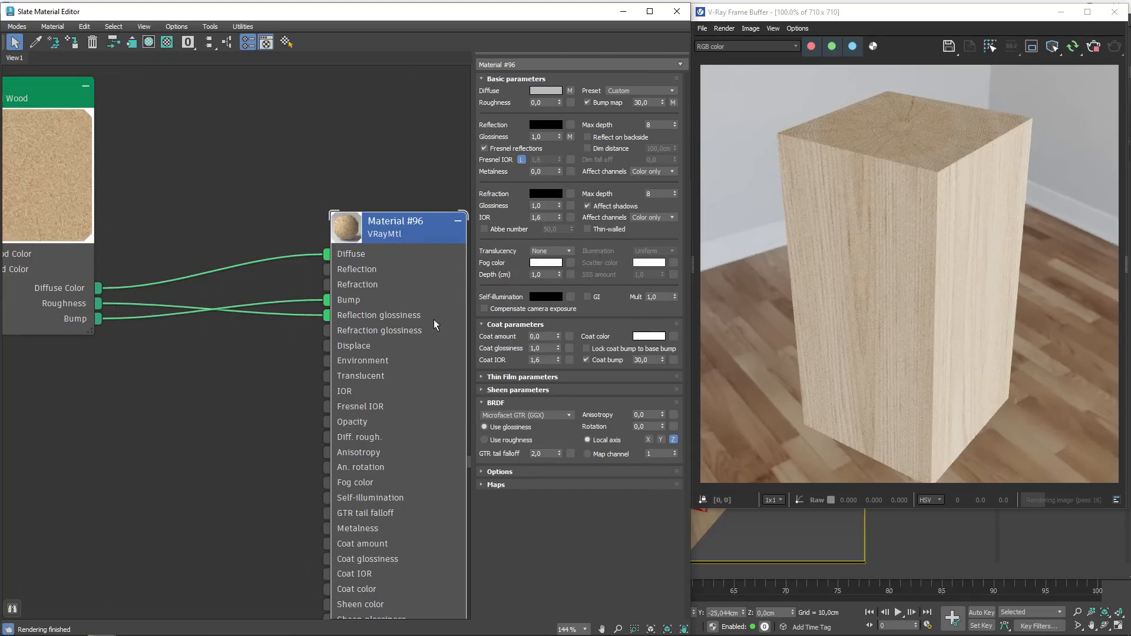
pyautogui.click(485, 440)
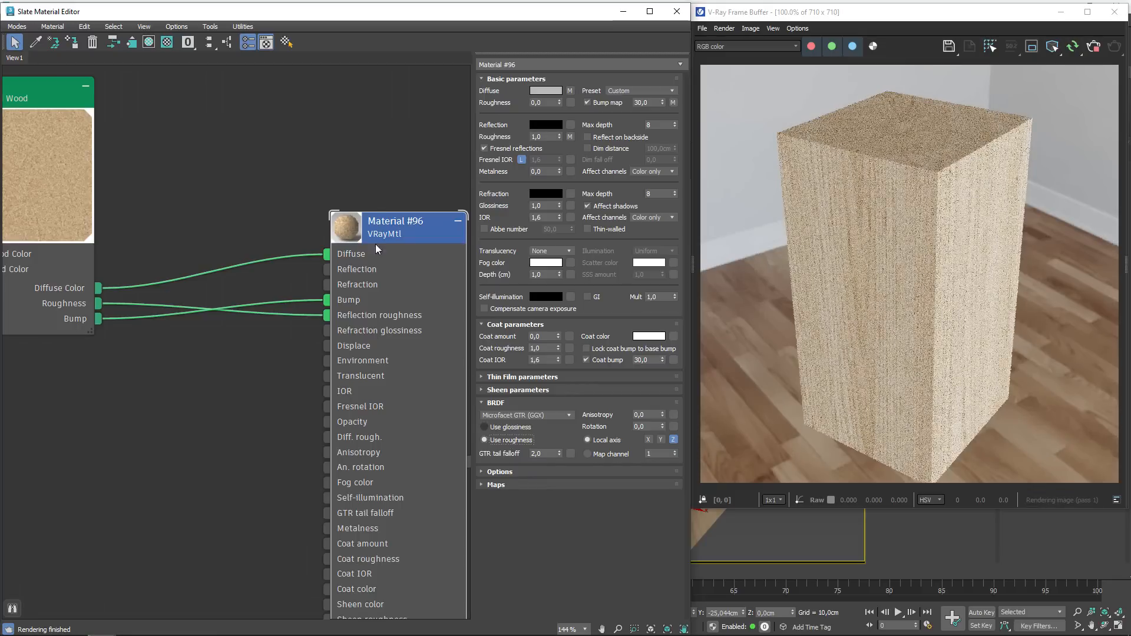
pyautogui.doubleClick(354, 226)
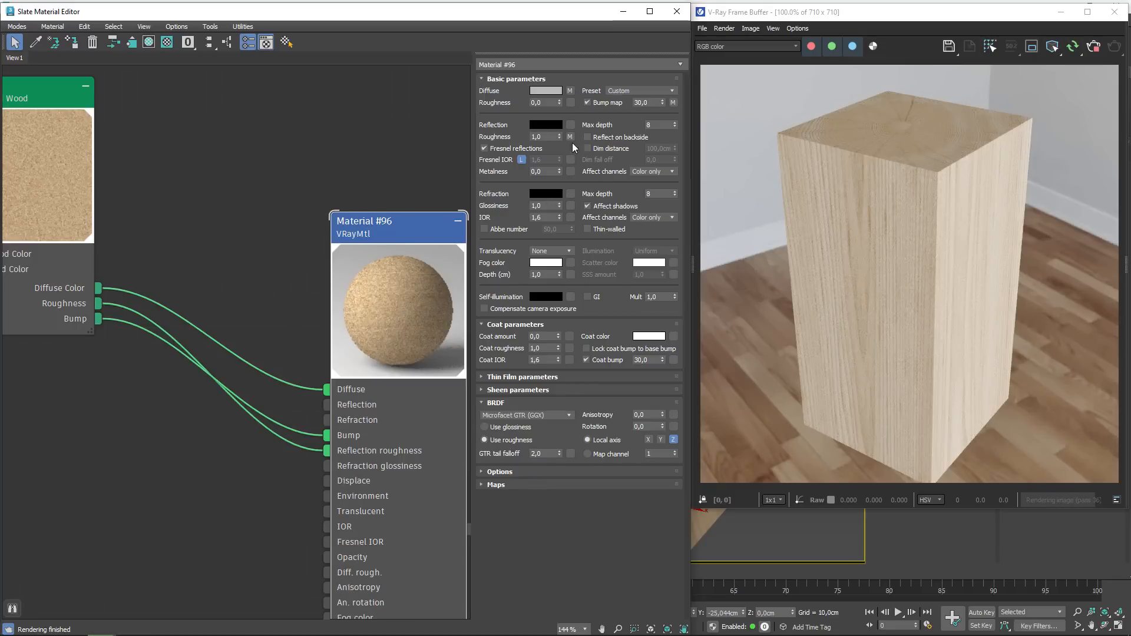
# - Set the material's reflection color to pure white (FFFFFF)
pyautogui.click(554, 125)
pyautogui.moveTo(370, 175); pyautogui.dragTo(370, 262)
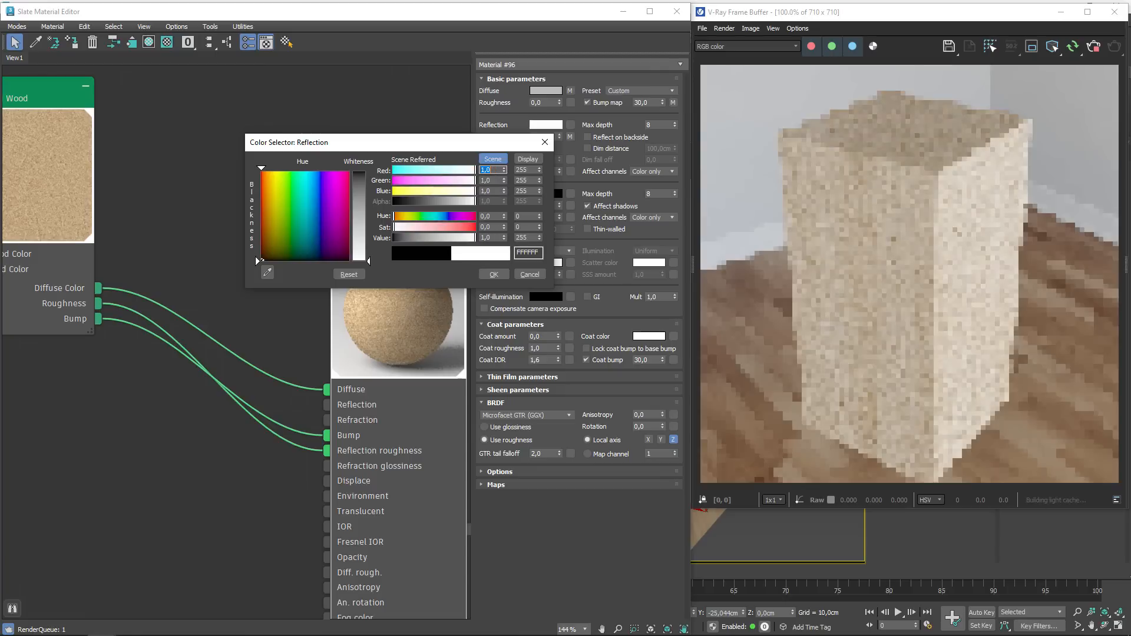
pyautogui.click(494, 274)
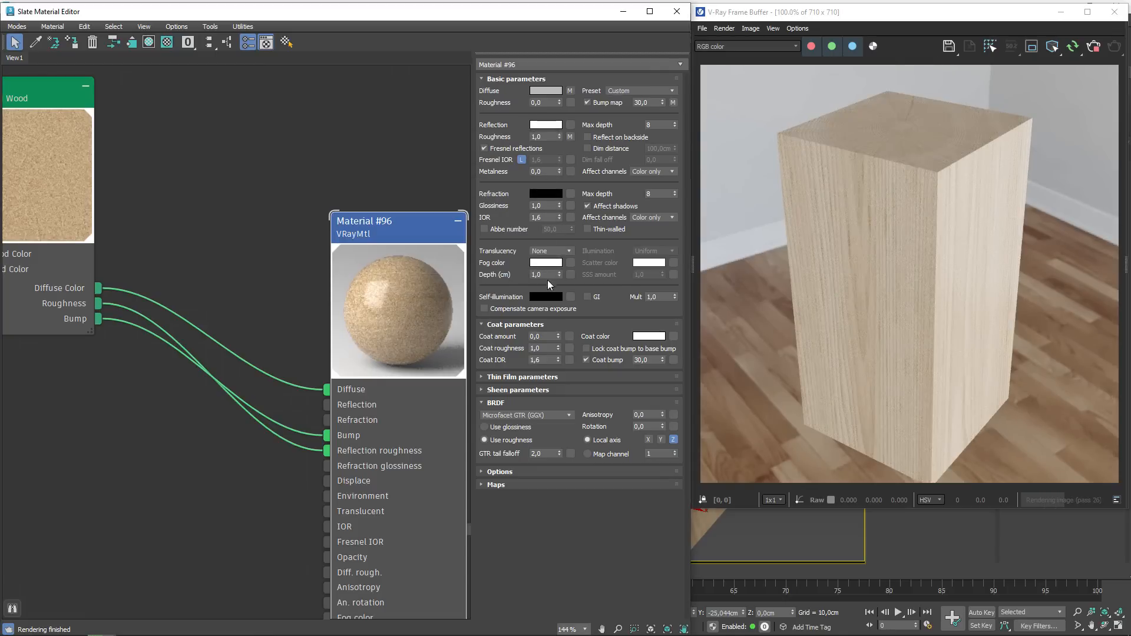
# - Set the material's refraction IOR to 1,45
pyautogui.click(547, 217)
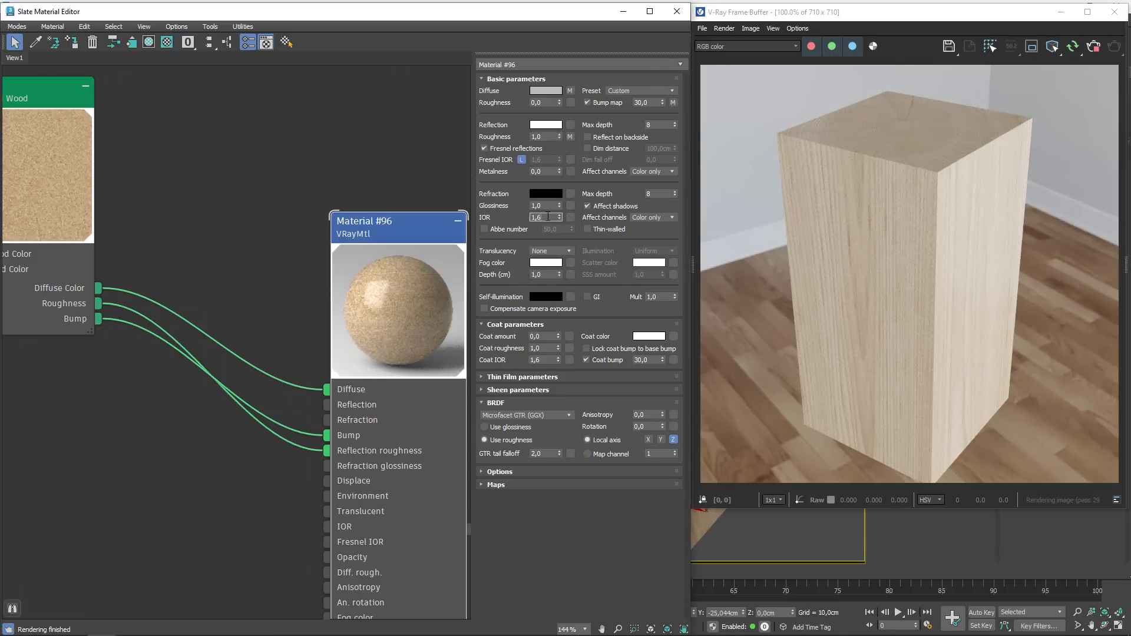
pyautogui.write('45')
pyautogui.press('Return')
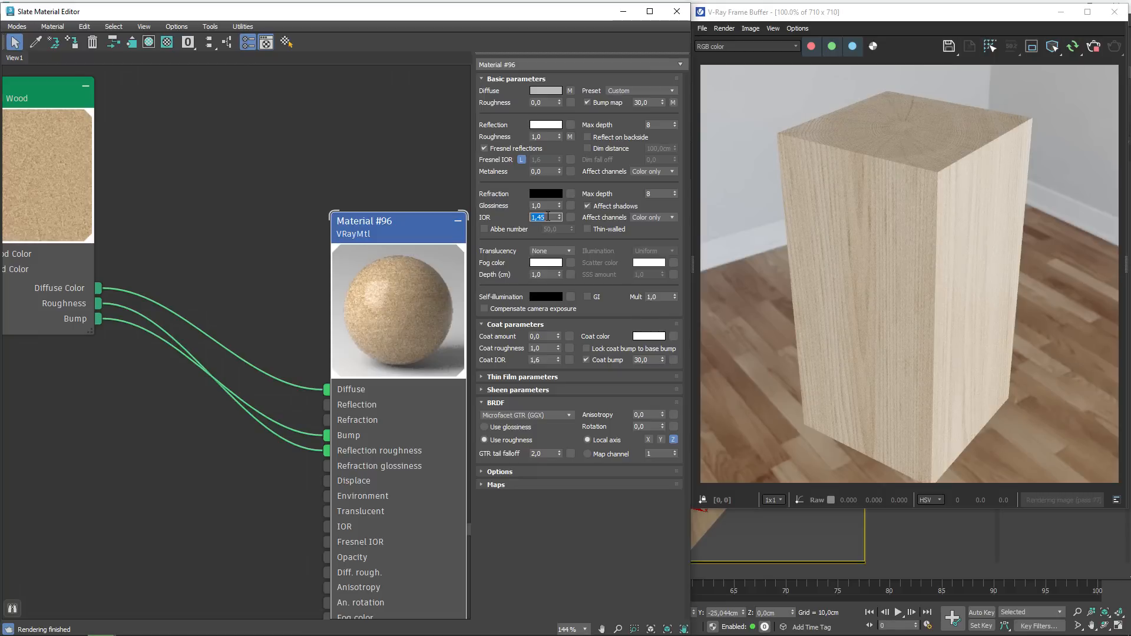
# - Display the Advanced Wood map's parameters and move its node up so Diffuse Color aligns with the material's Diffuse input
pyautogui.moveTo(358, 254); pyautogui.dragTo(344, 224, button='middle')
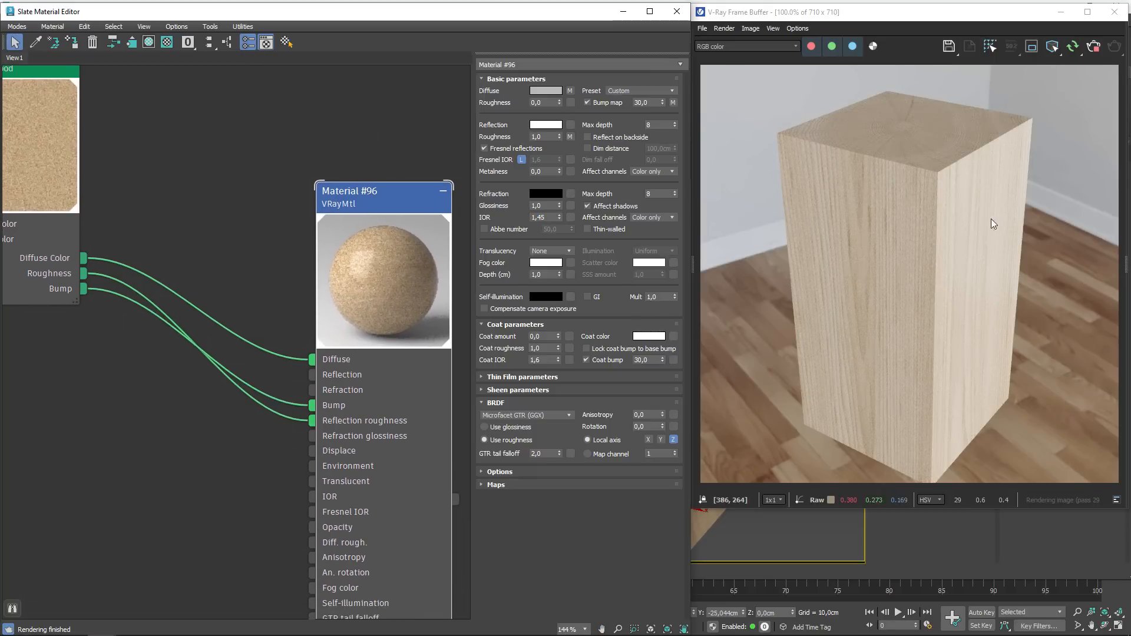
pyautogui.scroll(-2, 397, 225)
pyautogui.moveTo(95, 186); pyautogui.dragTo(166, 299)
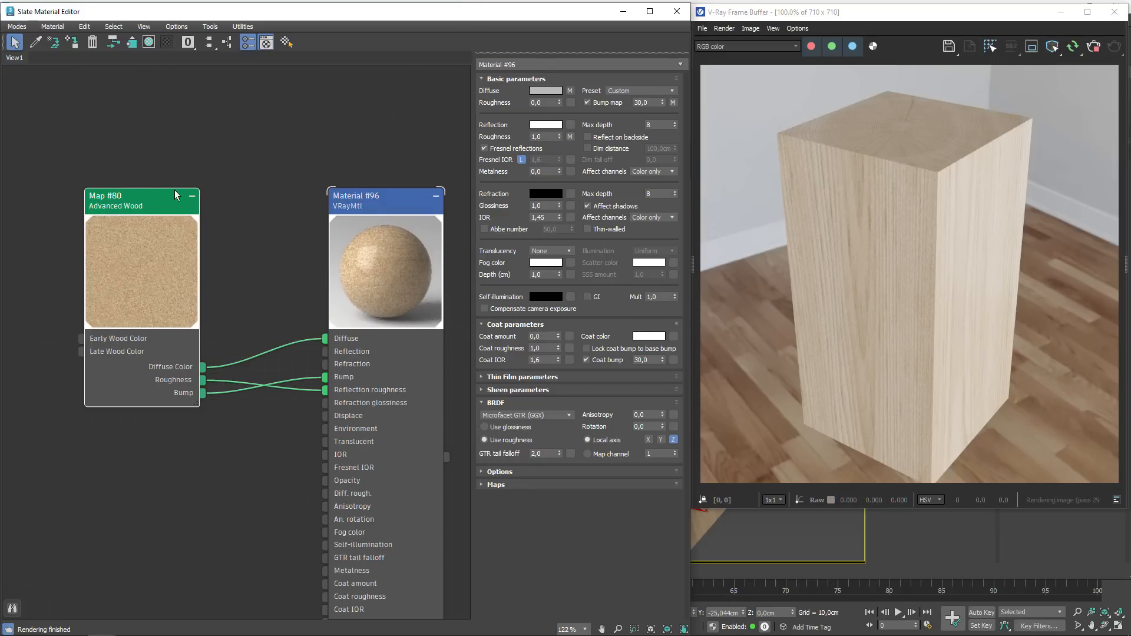
pyautogui.doubleClick(136, 204)
pyautogui.moveTo(136, 204); pyautogui.dragTo(143, 172)
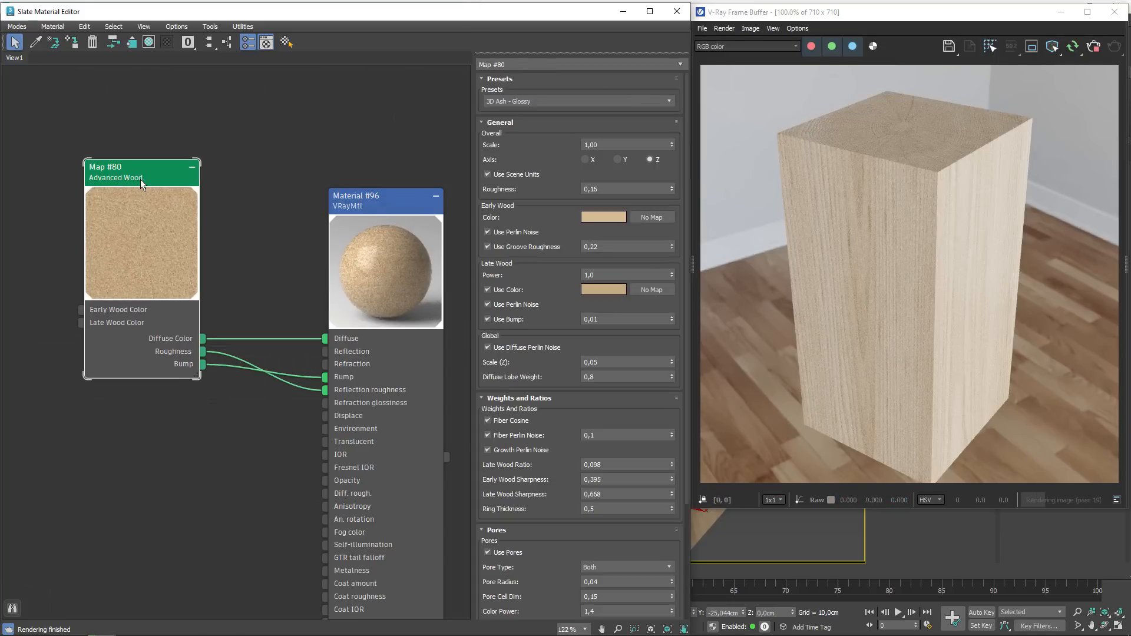
# - Apply the 3D Ash - Painted preset to the wood map and change its early wood color to a desaturated light green
pyautogui.click(510, 101)
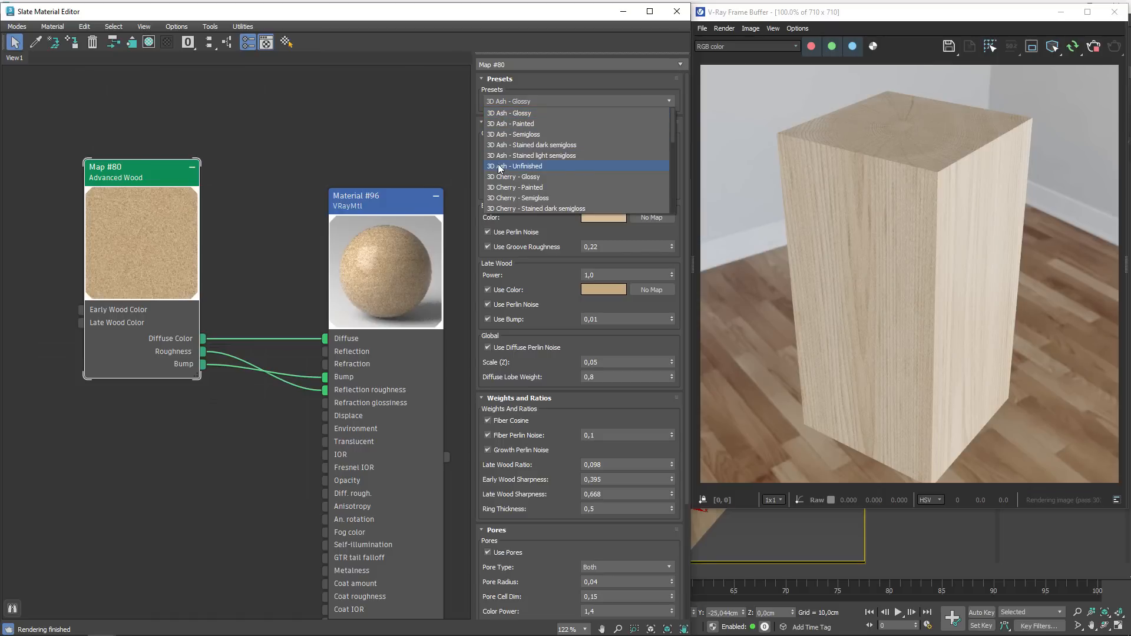
pyautogui.click(522, 123)
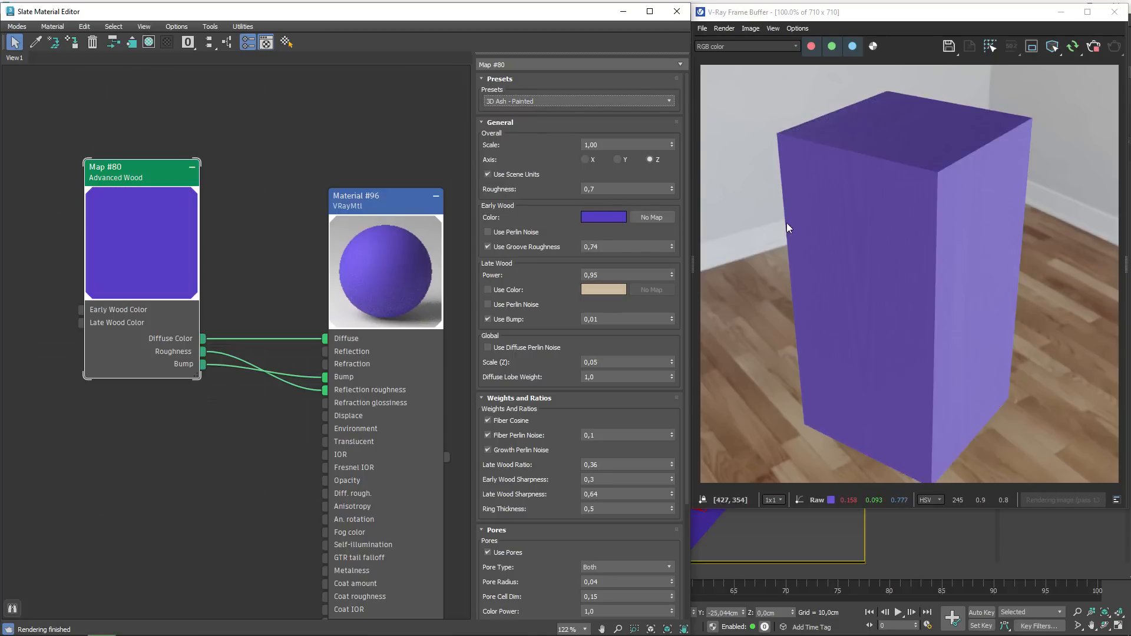
pyautogui.click(601, 218)
pyautogui.click(457, 146)
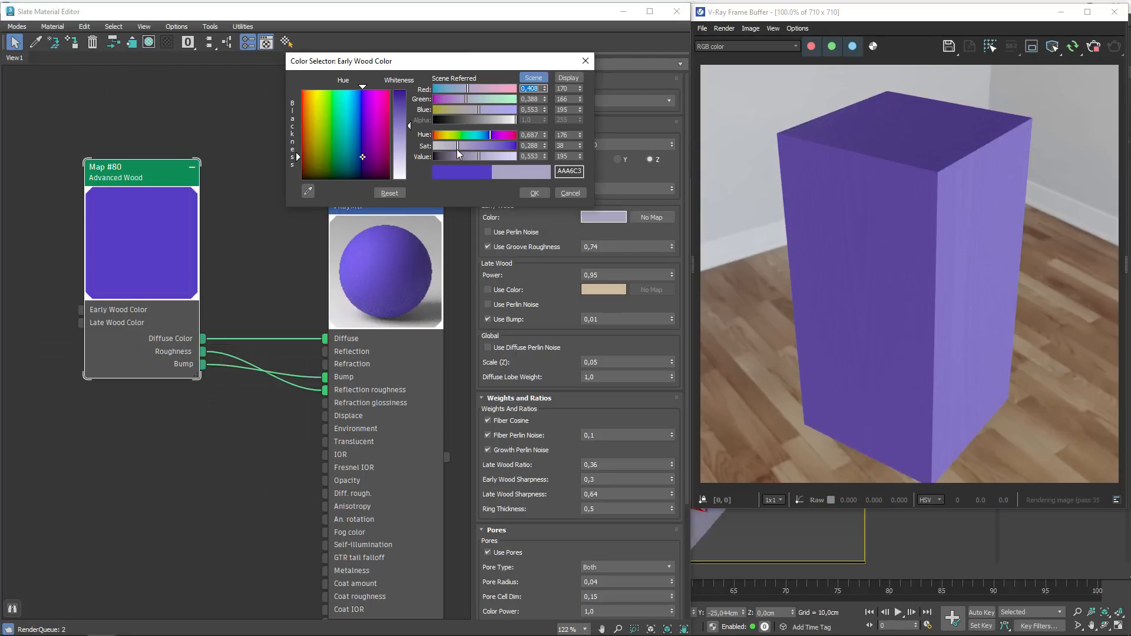
pyautogui.click(458, 138)
pyautogui.click(532, 194)
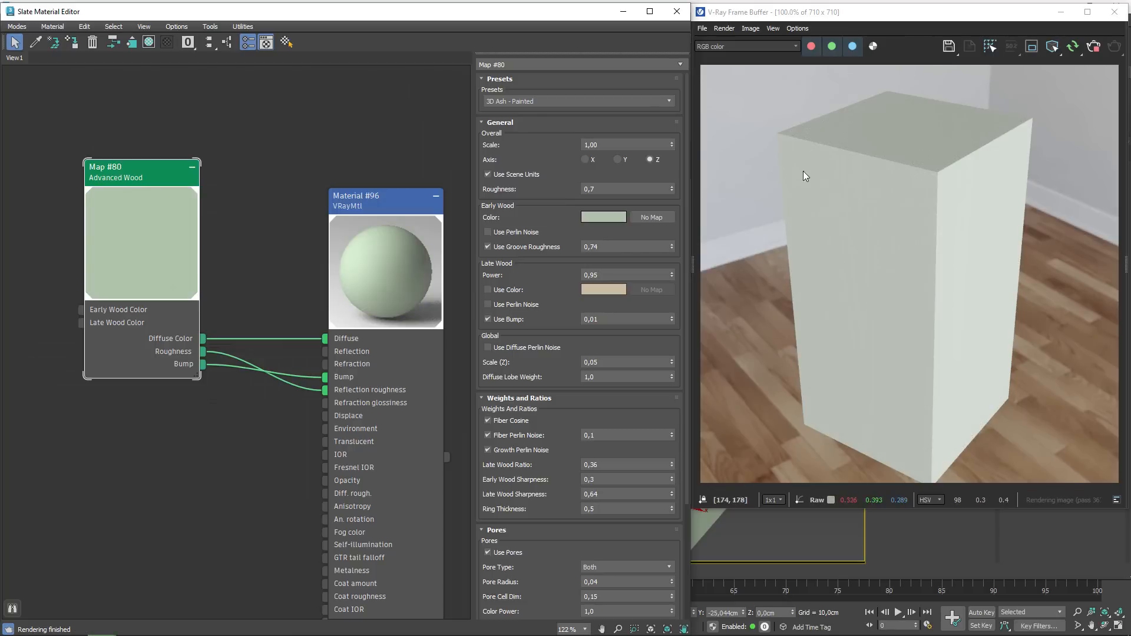
# - Try the 3D Cherry - Unfinished preset on the wood map and replace it with 3D Oak - Semigloss
pyautogui.click(569, 101)
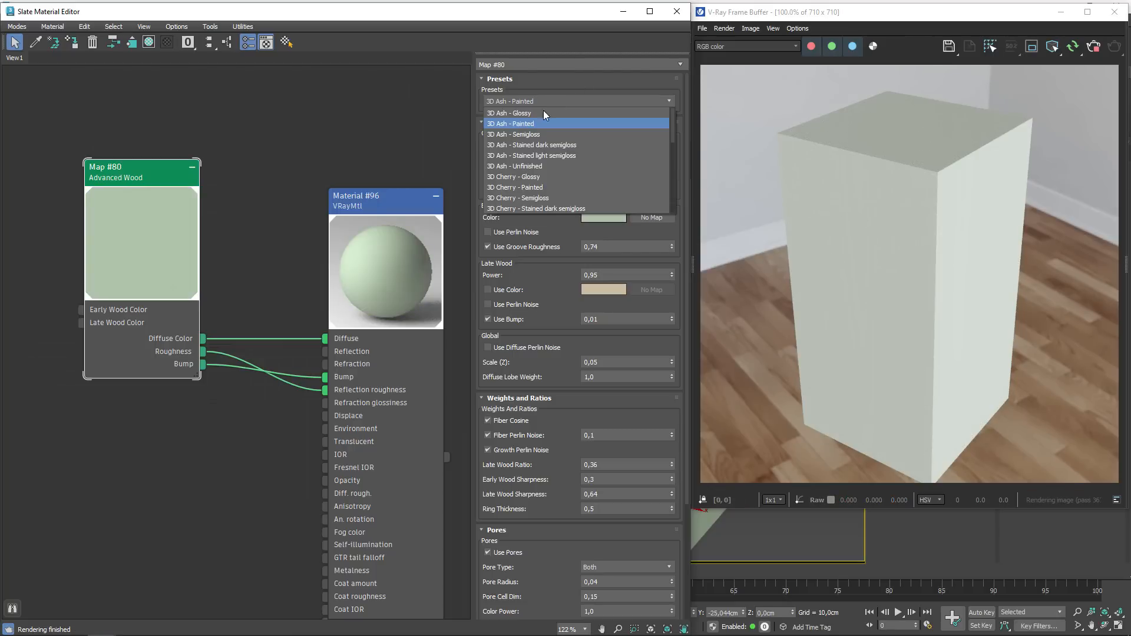
pyautogui.scroll(-2, 528, 189)
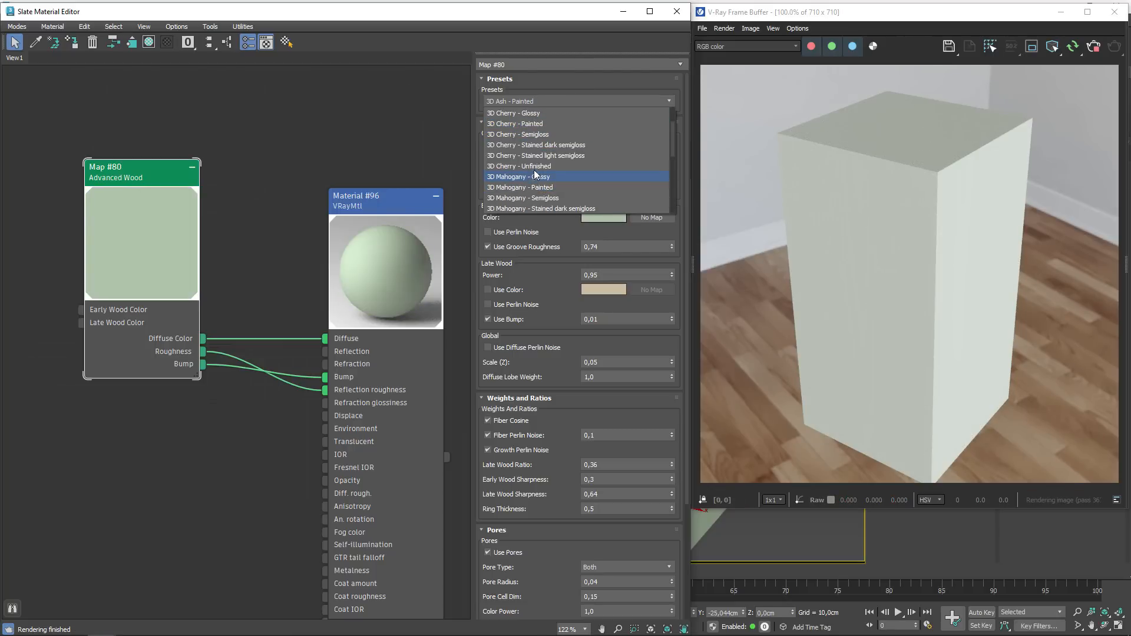
pyautogui.click(534, 173)
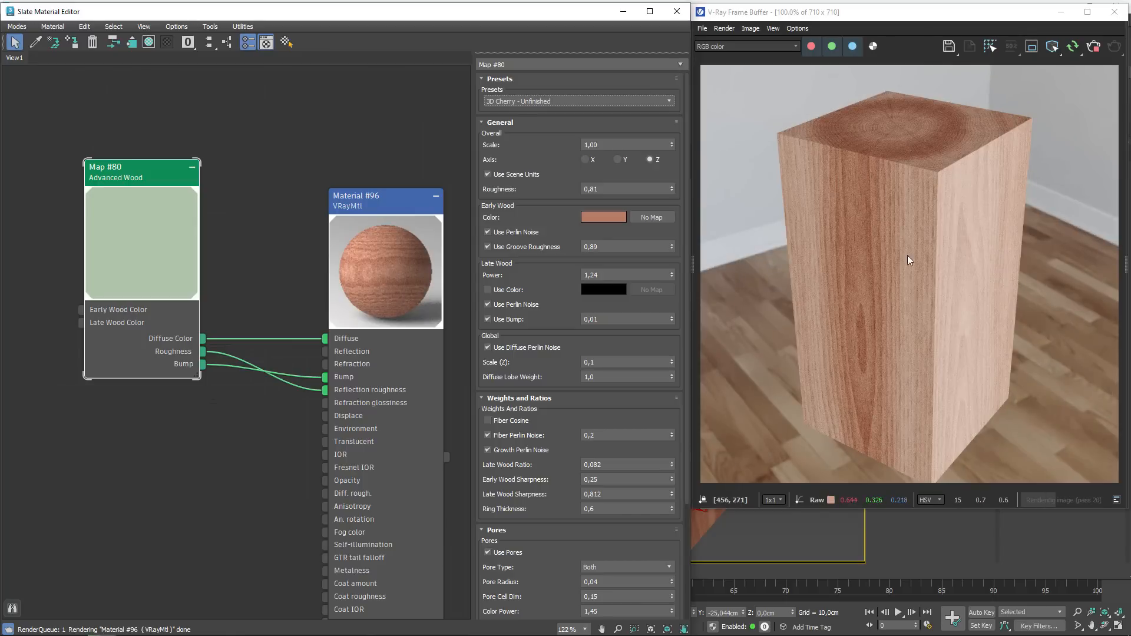
pyautogui.click(550, 101)
pyautogui.click(521, 187)
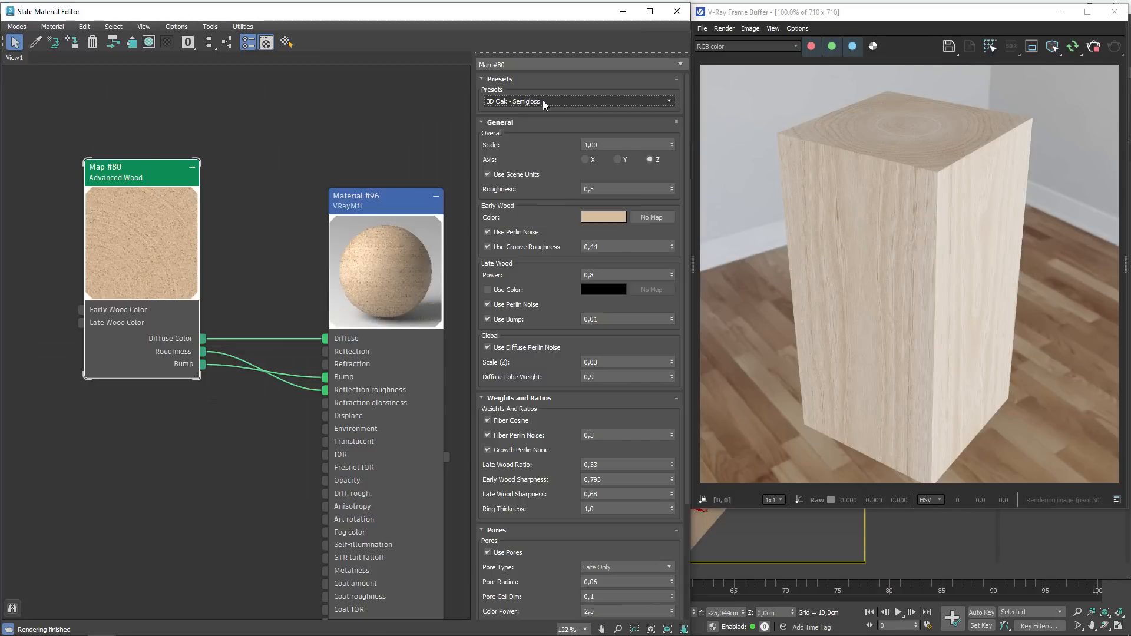
# - Apply the 3D Cherry - Unfinished preset to the Advanced Wood map
pyautogui.click(543, 100)
pyautogui.scroll(3, 538, 159)
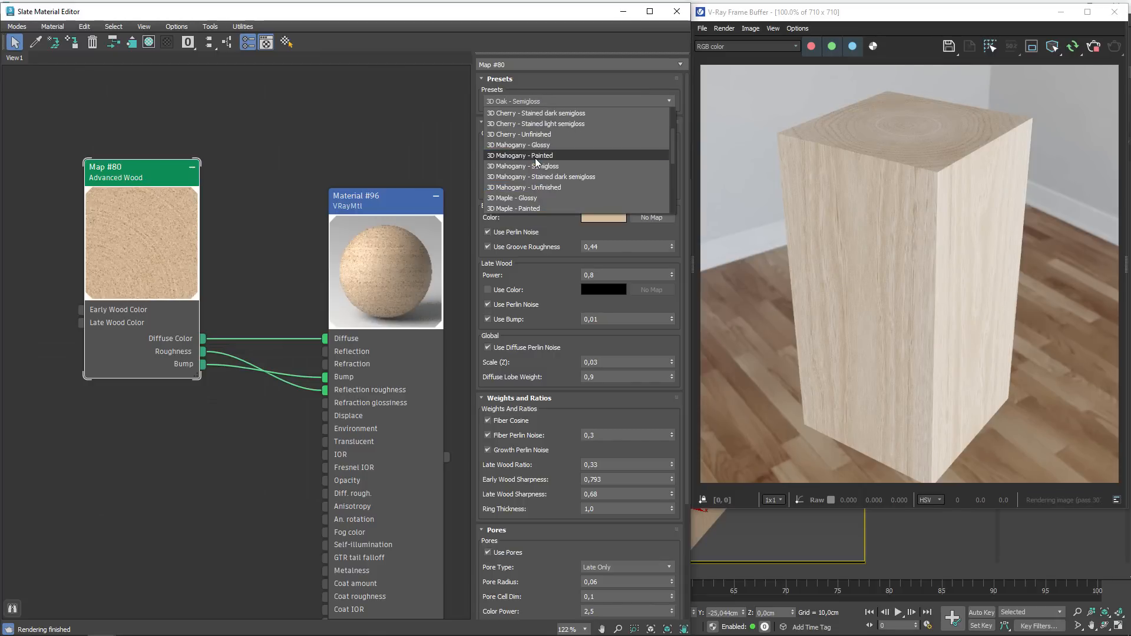
pyautogui.scroll(3, 538, 159)
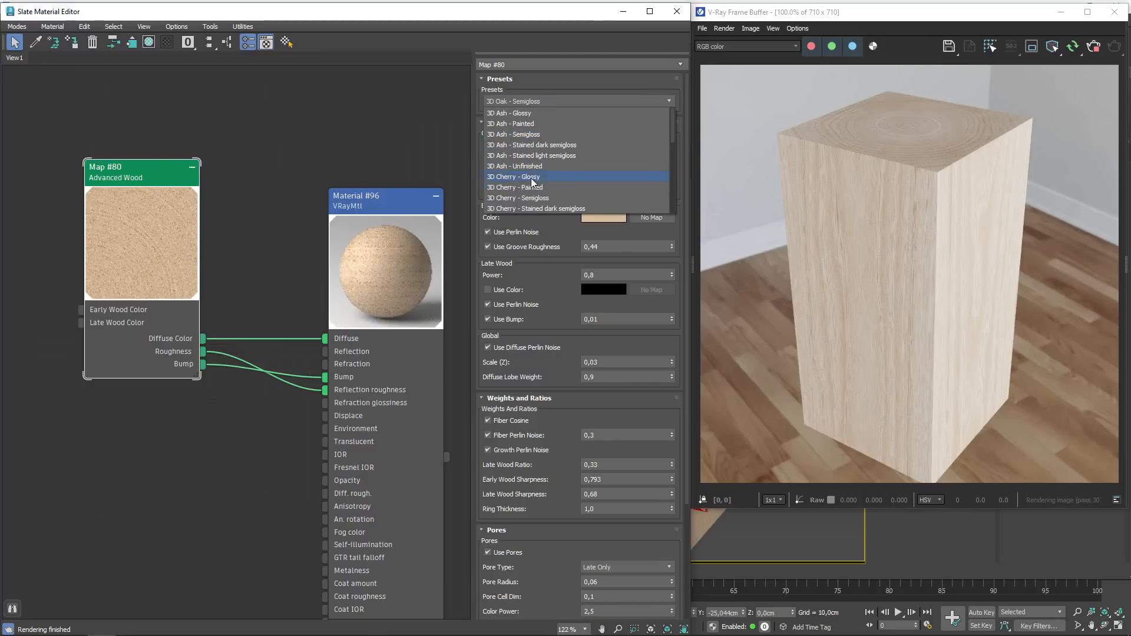
pyautogui.scroll(-1, 537, 189)
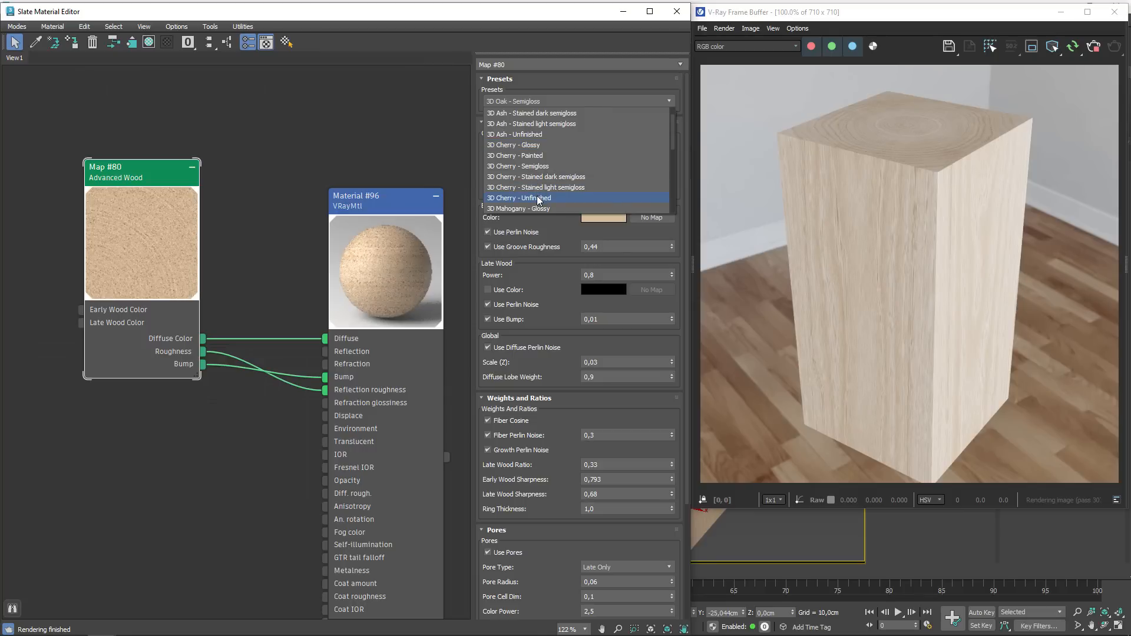
pyautogui.click(538, 198)
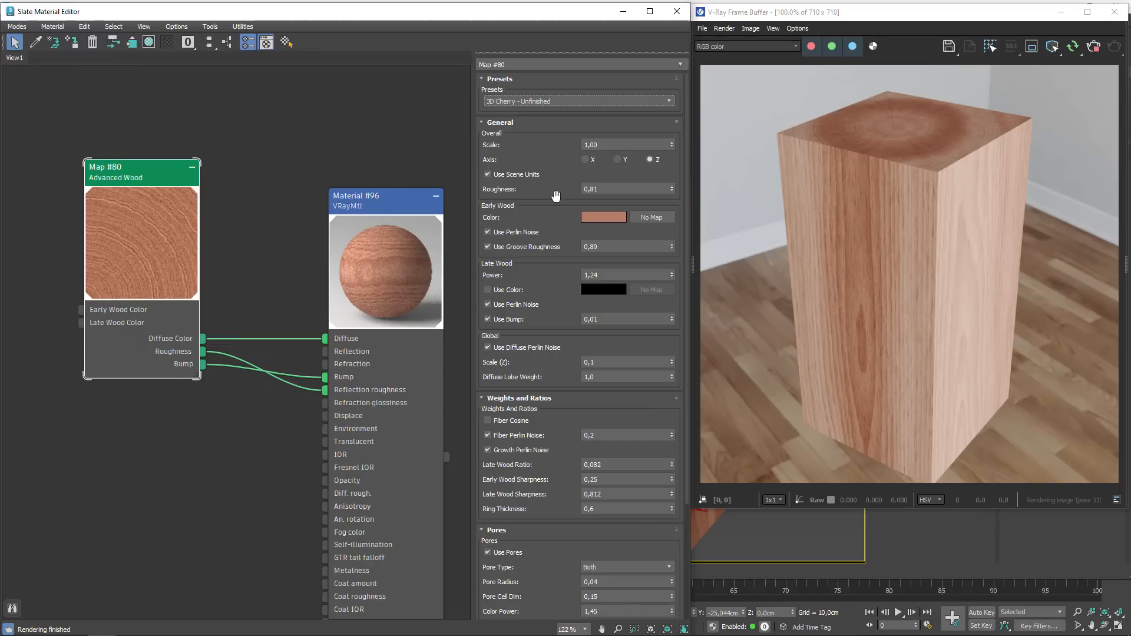
pyautogui.moveTo(571, 415); pyautogui.dragTo(581, 324)
# - Close the material editor, place the frame buffer over the other viewport, and convert the wooden box to an Editable Poly
pyautogui.click(676, 12)
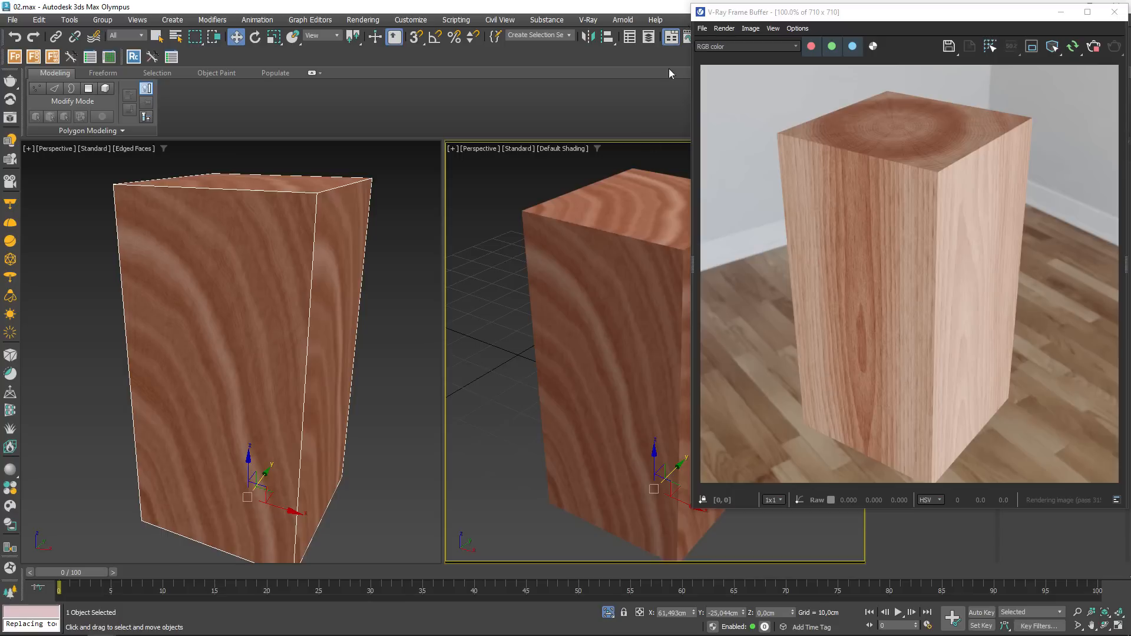
pyautogui.scroll(-3, 601, 382)
pyautogui.moveTo(601, 381); pyautogui.dragTo(579, 366, button='middle')
pyautogui.moveTo(959, 15); pyautogui.dragTo(278, 24)
pyautogui.moveTo(651, 390); pyautogui.dragTo(688, 369, button='middle')
pyautogui.scroll(3, 684, 349)
pyautogui.click(897, 154)
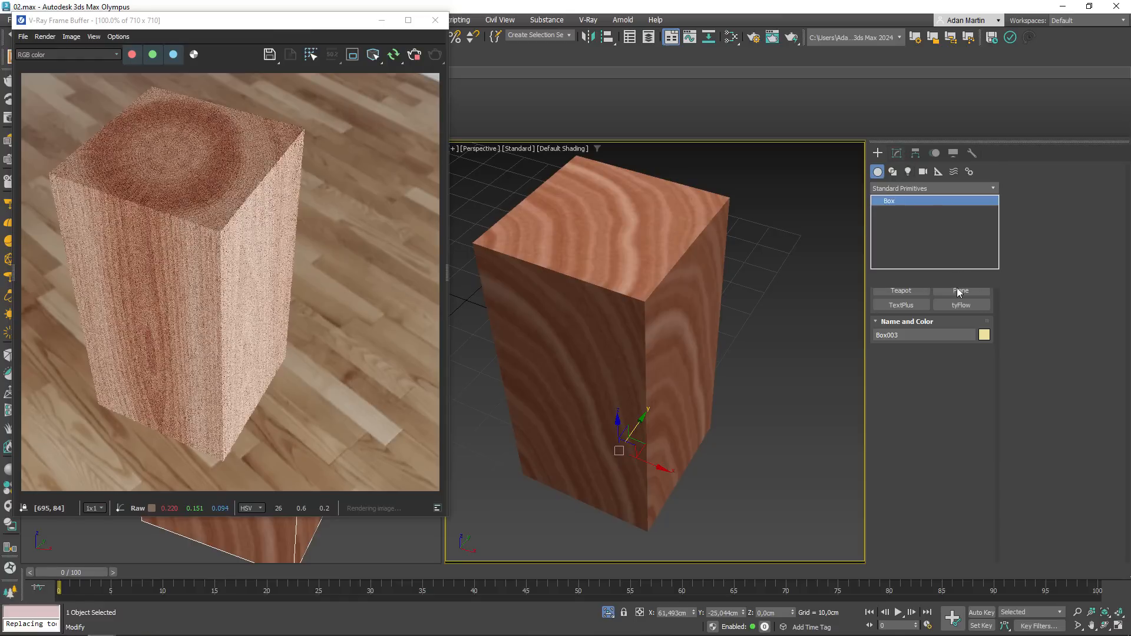
pyautogui.rightClick(893, 212)
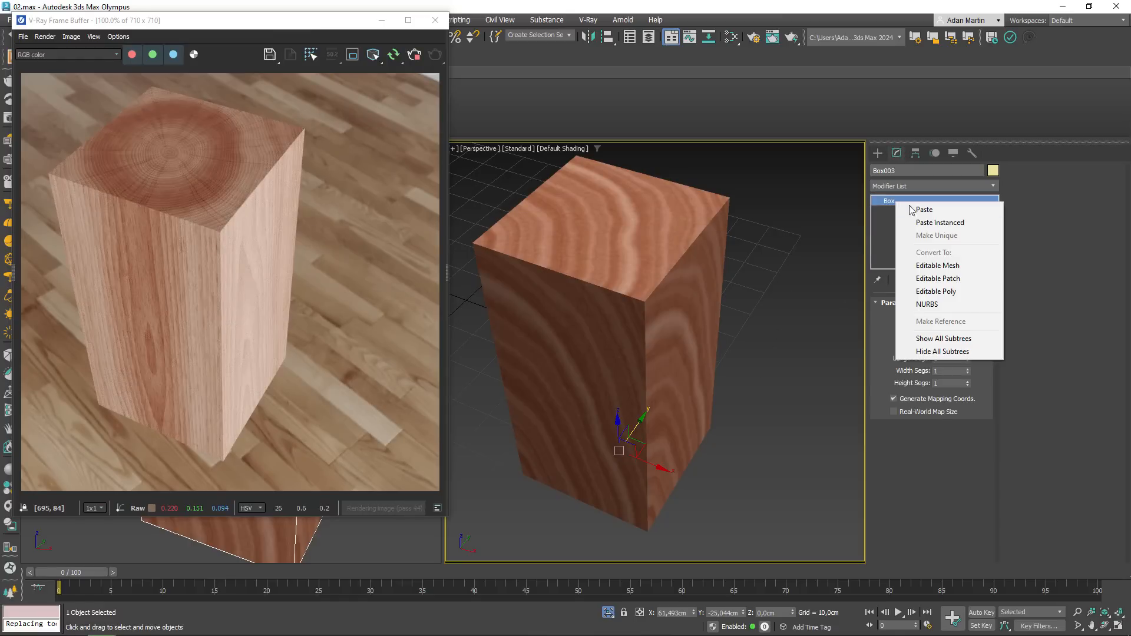
pyautogui.click(960, 295)
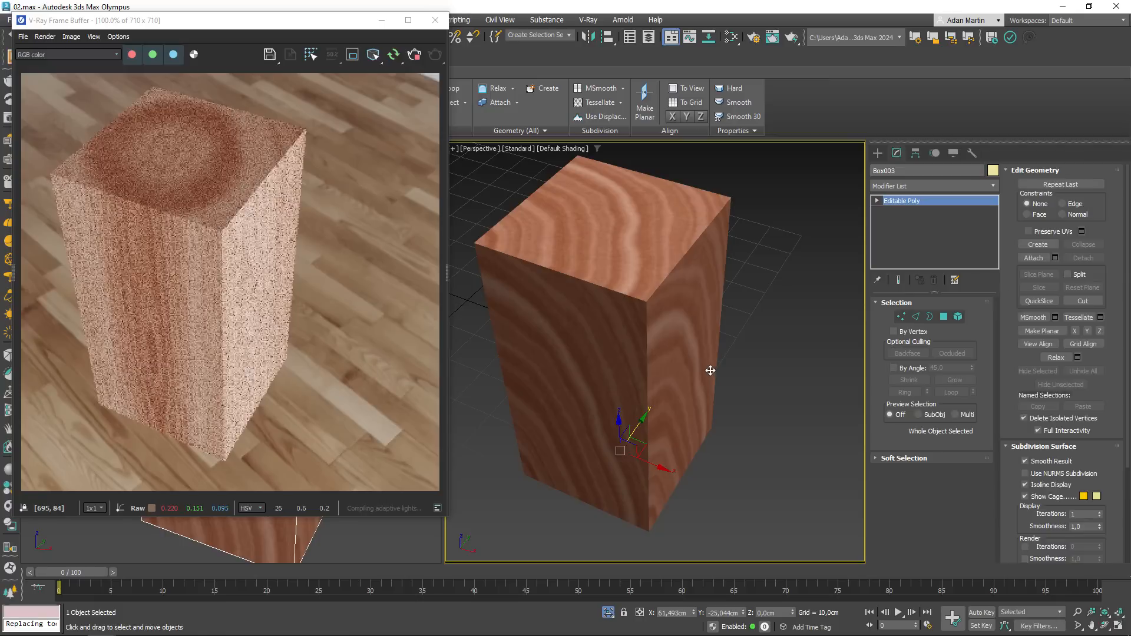
# - Move the box's side polygon inward along the X axis to about X 69,6 cm and inspect the rendered grain
pyautogui.click(942, 317)
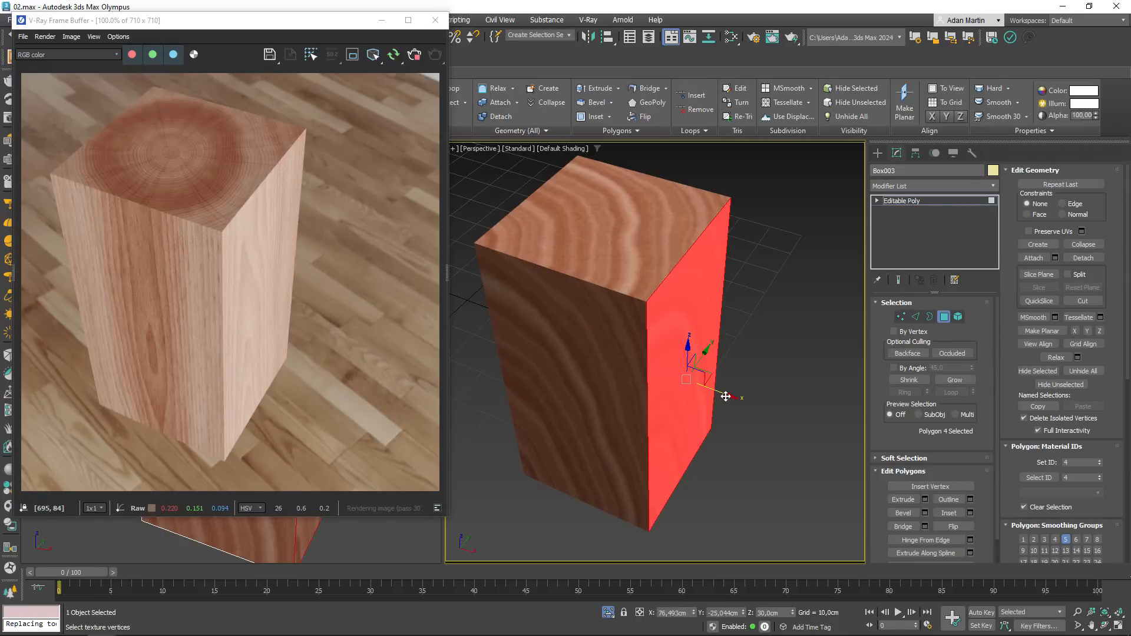
pyautogui.moveTo(724, 394); pyautogui.dragTo(666, 371)
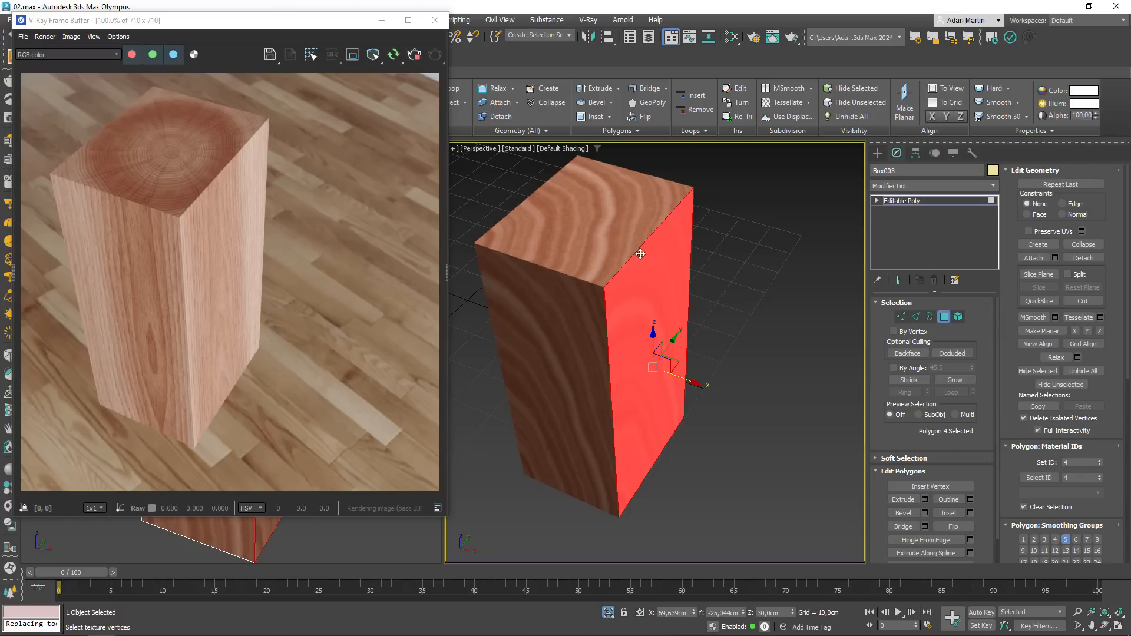
pyautogui.scroll(1, 214, 175)
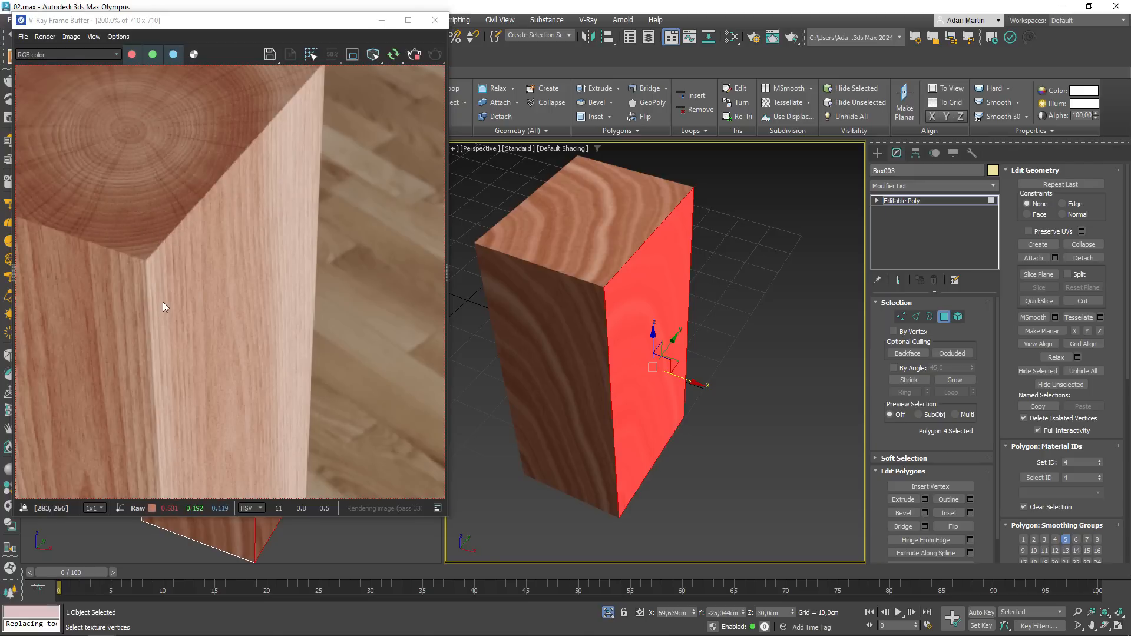
pyautogui.keyDown('alt'); pyautogui.moveTo(795, 333); pyautogui.dragTo(729, 315, button='middle'); pyautogui.keyUp('alt')
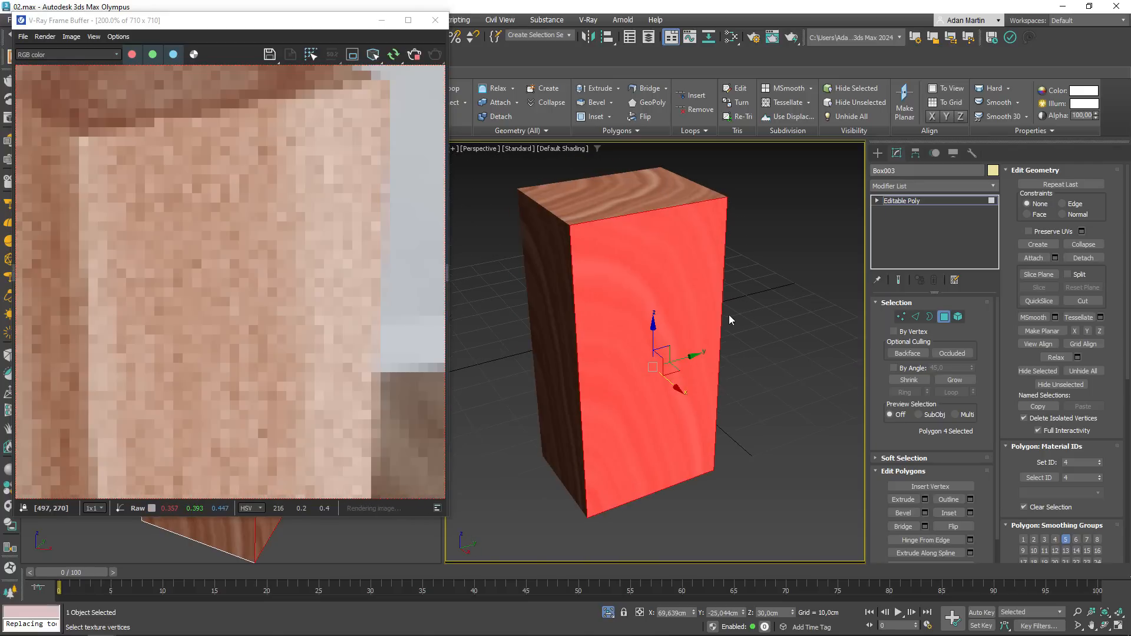
pyautogui.scroll(-1, 104, 140)
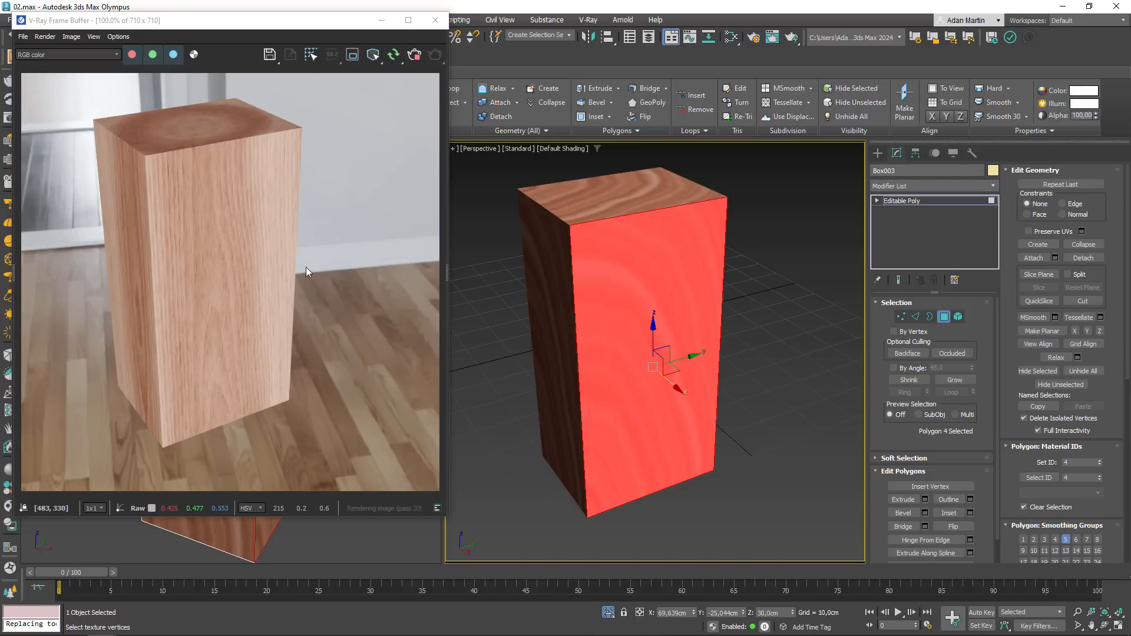
pyautogui.keyDown('alt'); pyautogui.moveTo(651, 292); pyautogui.dragTo(679, 306, button='middle'); pyautogui.keyUp('alt')
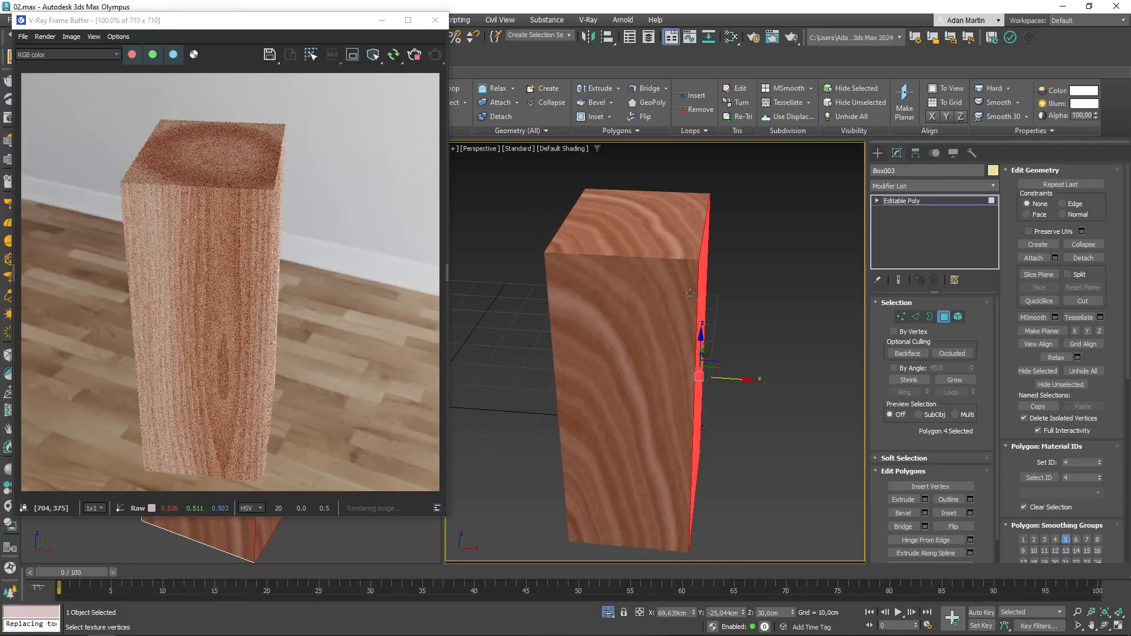
# - Try lowering one top edge of the box to about Z 44,1 cm and inspect the grain on the slanted cut
pyautogui.press('2')
pyautogui.click(701, 249)
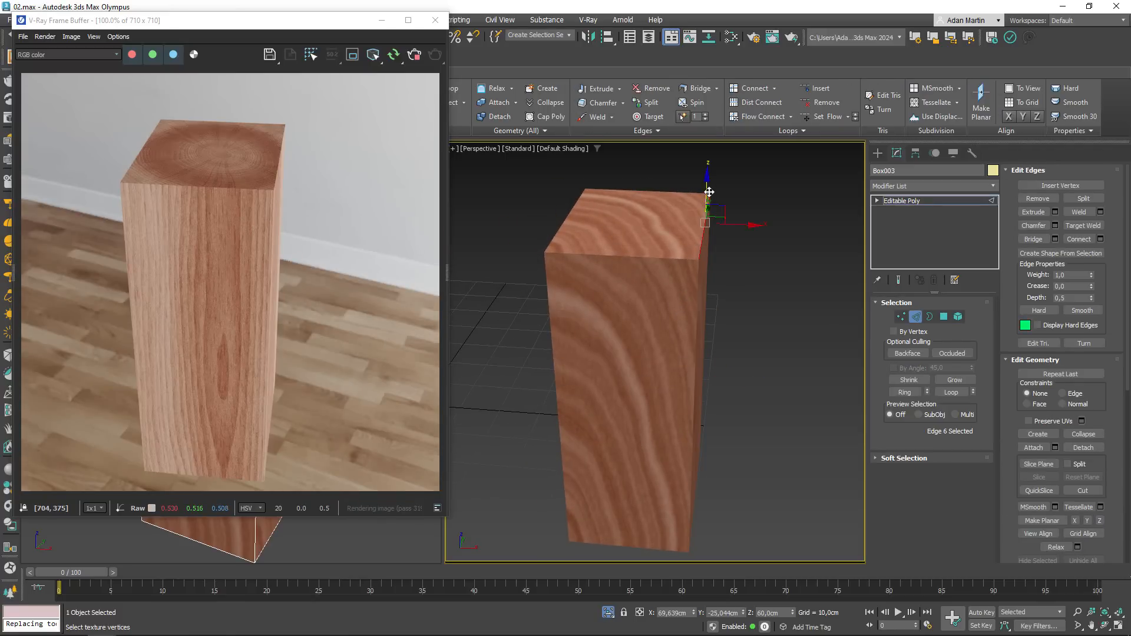
pyautogui.moveTo(707, 202); pyautogui.dragTo(711, 272)
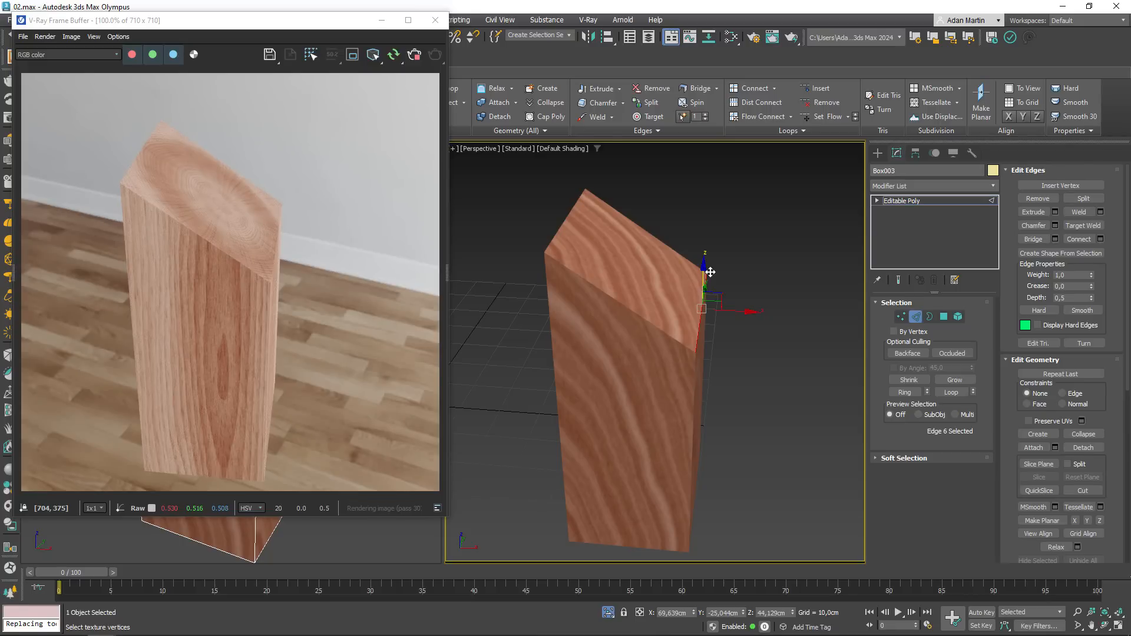
pyautogui.keyDown('alt'); pyautogui.moveTo(697, 283); pyautogui.dragTo(644, 337, button='middle'); pyautogui.keyUp('alt')
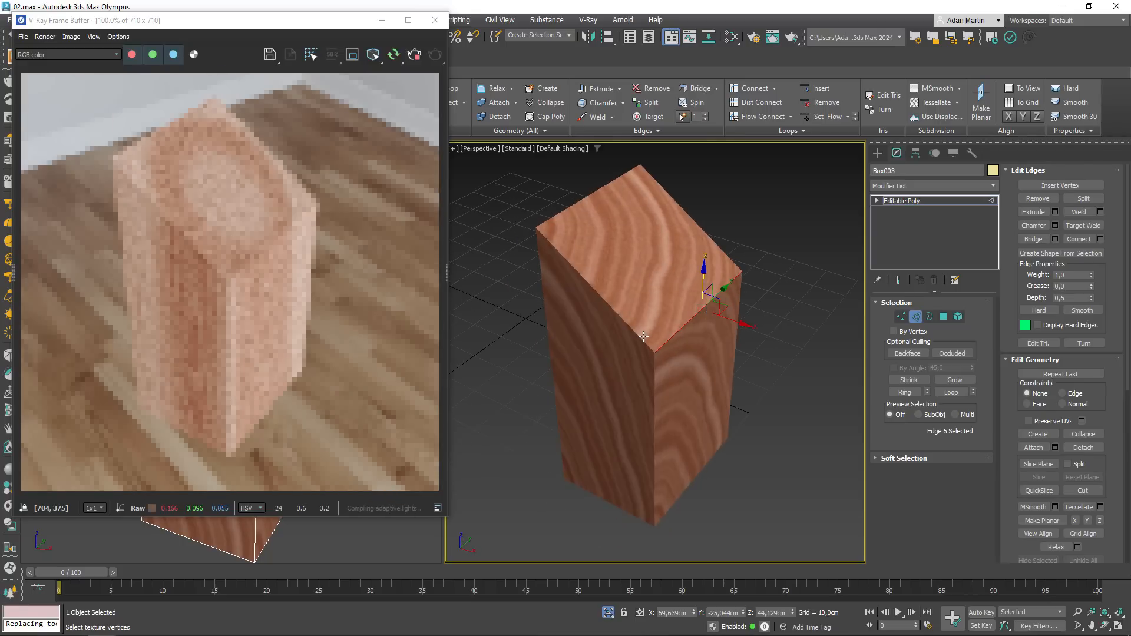
pyautogui.scroll(1, 224, 194)
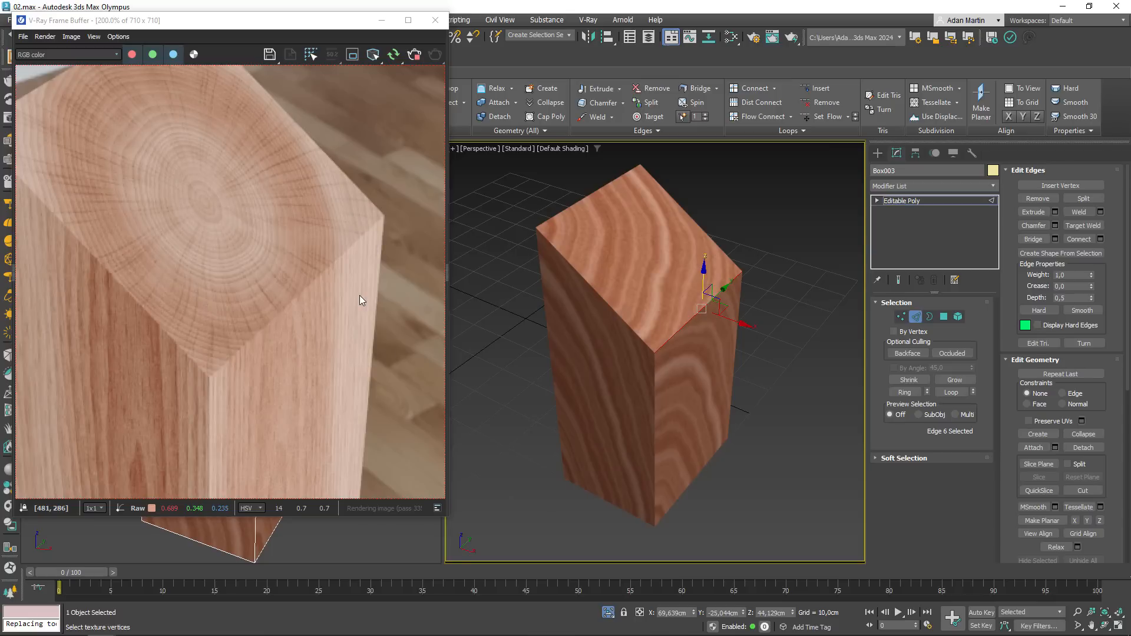
pyautogui.scroll(-3, 685, 346)
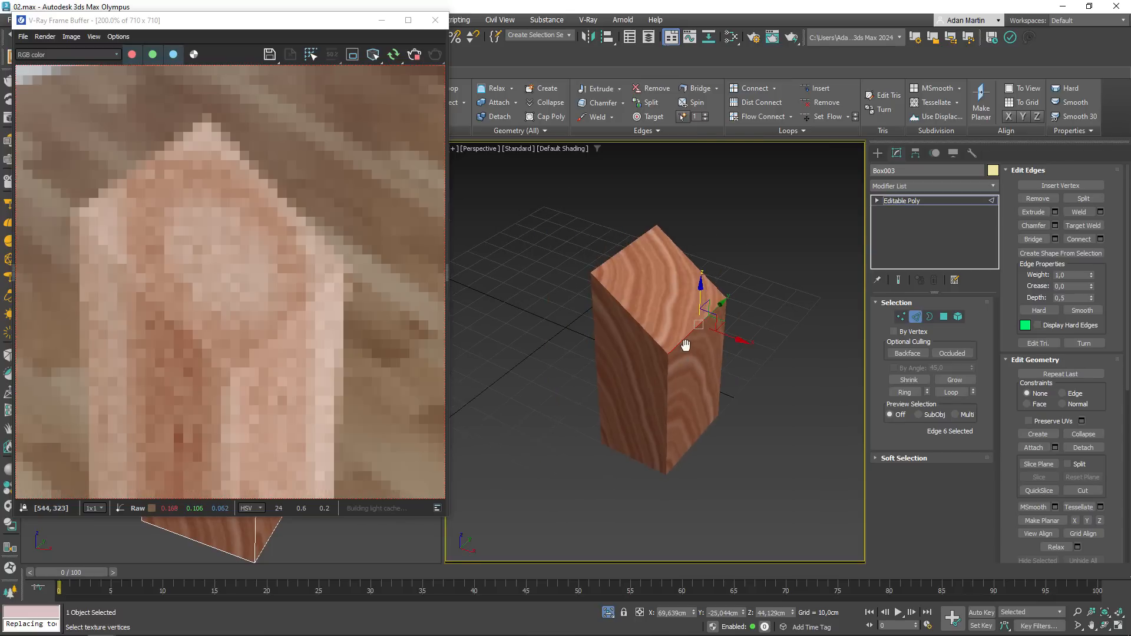
pyautogui.keyDown('alt'); pyautogui.moveTo(684, 346); pyautogui.dragTo(688, 333, button='middle'); pyautogui.keyUp('alt')
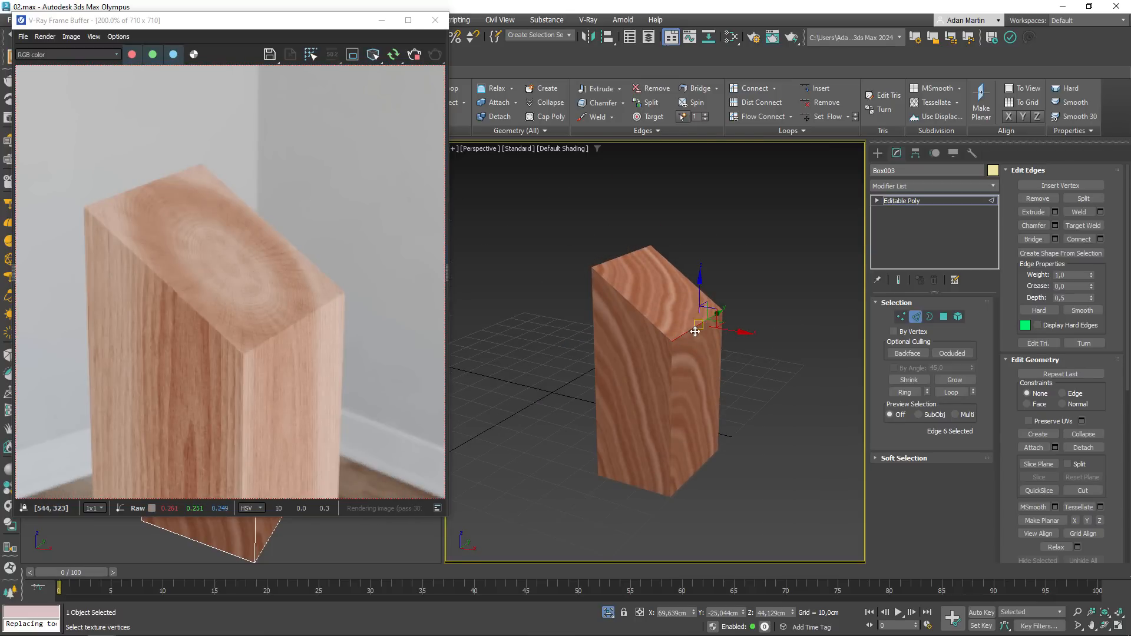
pyautogui.moveTo(688, 332)
pyautogui.keyDown('alt'); pyautogui.mouseDown(button='middle')
pyautogui.moveTo(707, 338)
pyautogui.moveTo(695, 336)
pyautogui.mouseUp(button='middle'); pyautogui.keyUp('alt')
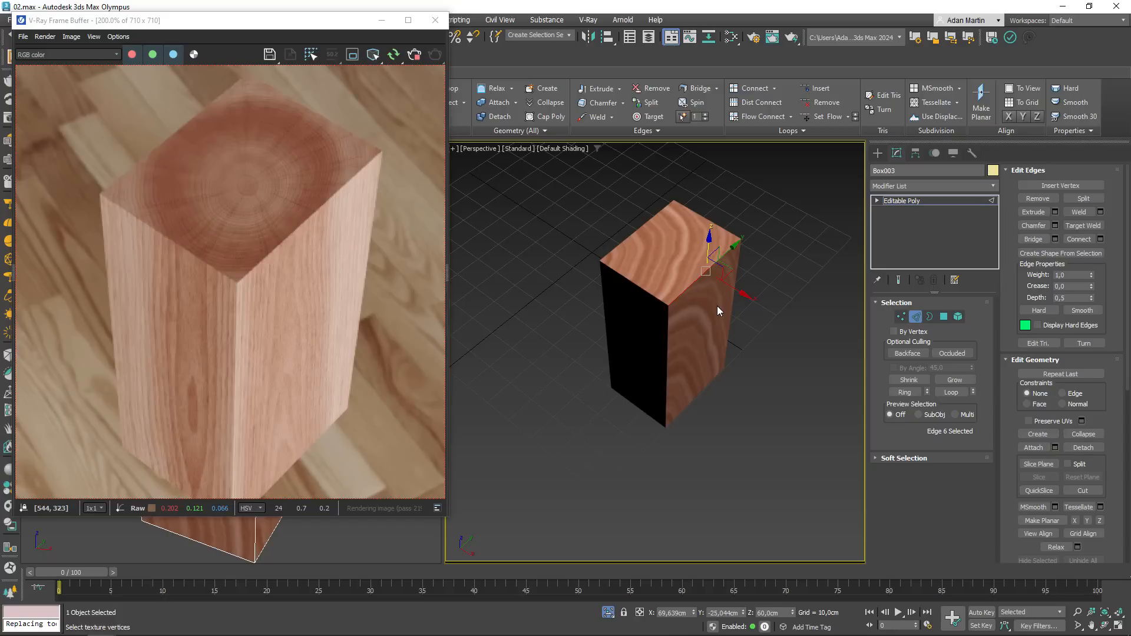
# - Reopen the material editor beside the frame buffer and frame the upper part of the box closely in the viewport
pyautogui.moveTo(713, 314); pyautogui.dragTo(714, 347, button='middle')
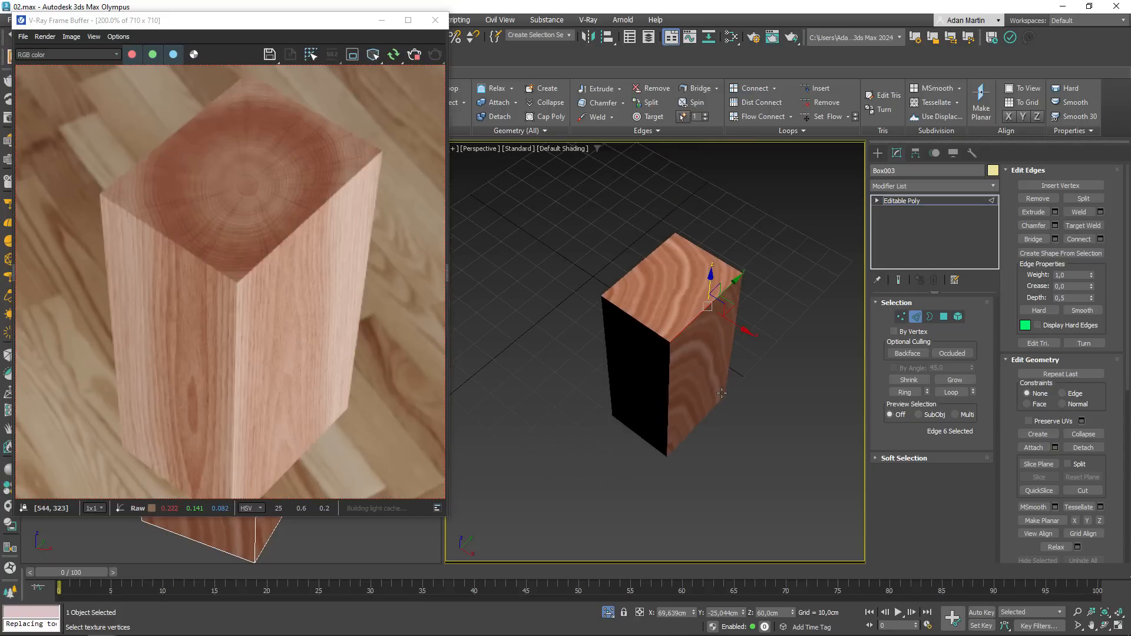
pyautogui.moveTo(272, 22); pyautogui.dragTo(913, 12)
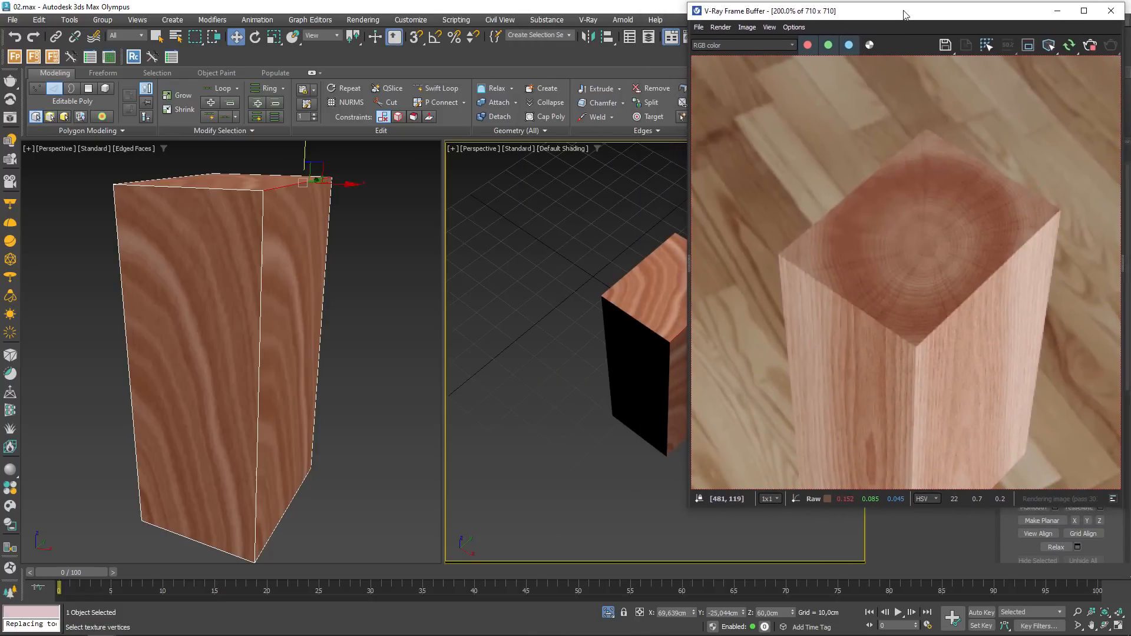
pyautogui.press('m')
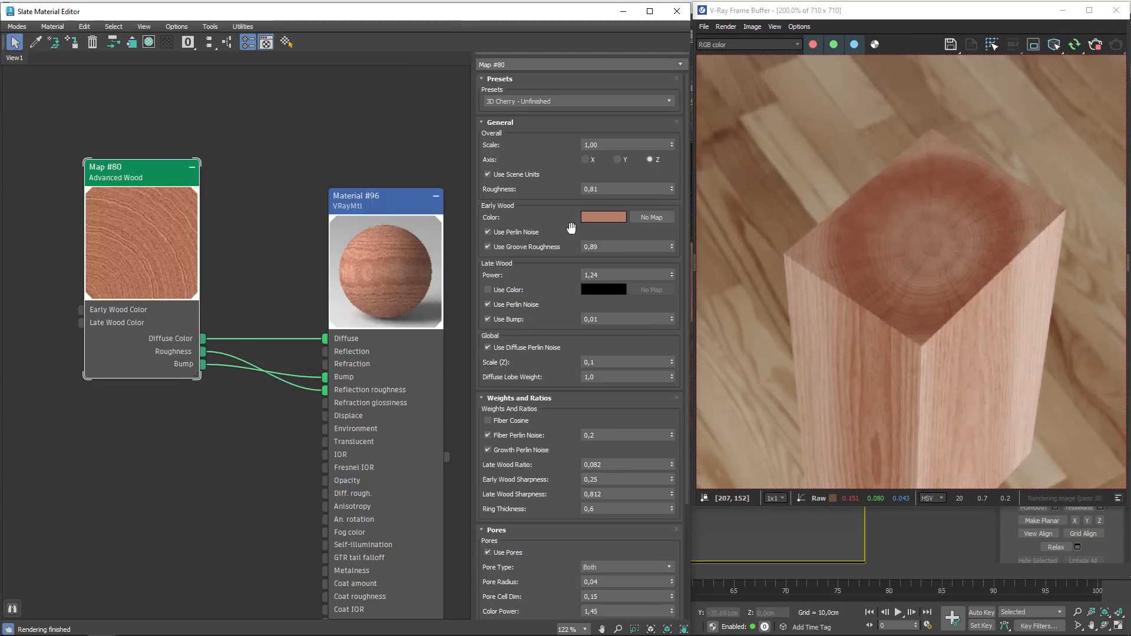
pyautogui.moveTo(603, 24); pyautogui.dragTo(294, 316)
pyautogui.scroll(4, 630, 376)
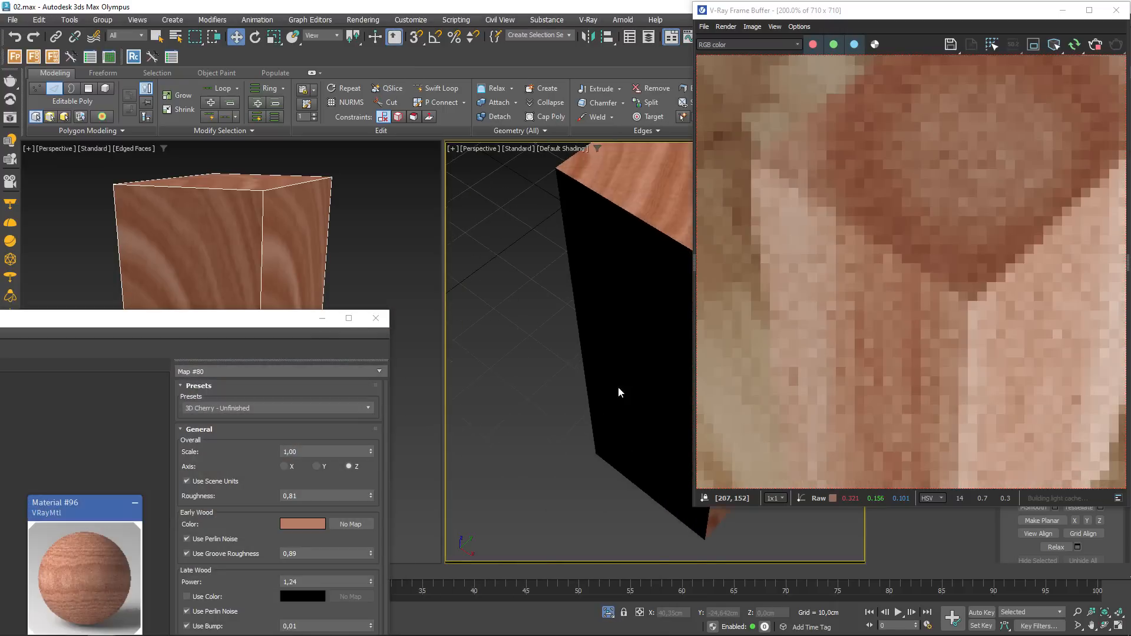
pyautogui.moveTo(618, 387); pyautogui.dragTo(546, 491, button='middle')
pyautogui.scroll(-1, 939, 294)
pyautogui.keyDown('alt'); pyautogui.moveTo(631, 383); pyautogui.dragTo(612, 351, button='middle'); pyautogui.keyUp('alt')
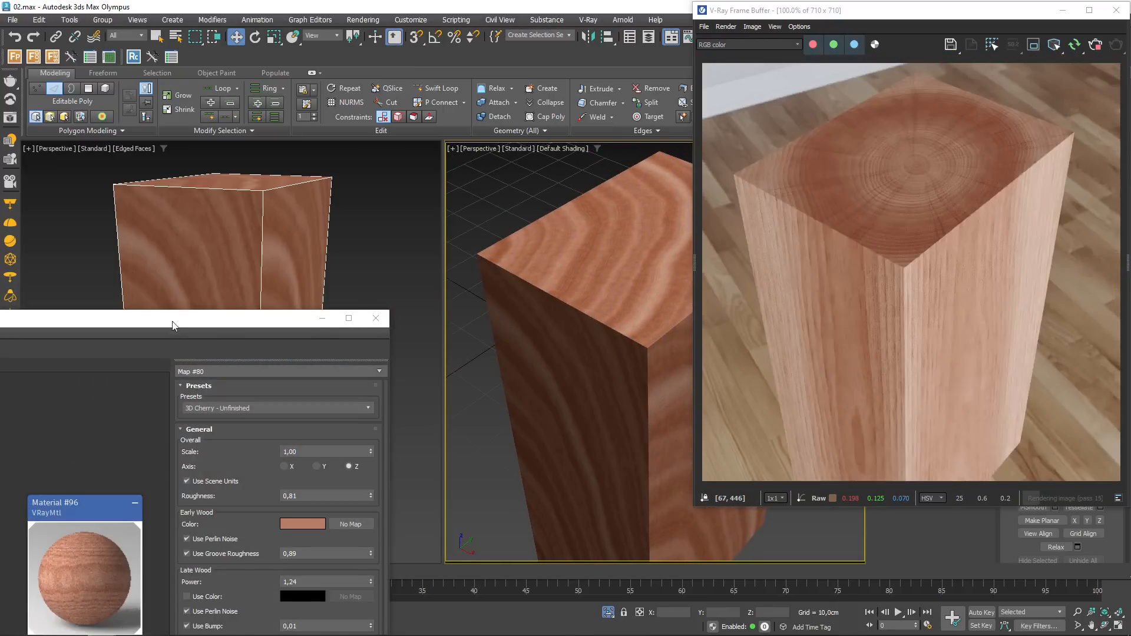
pyautogui.moveTo(172, 319); pyautogui.dragTo(475, 14)
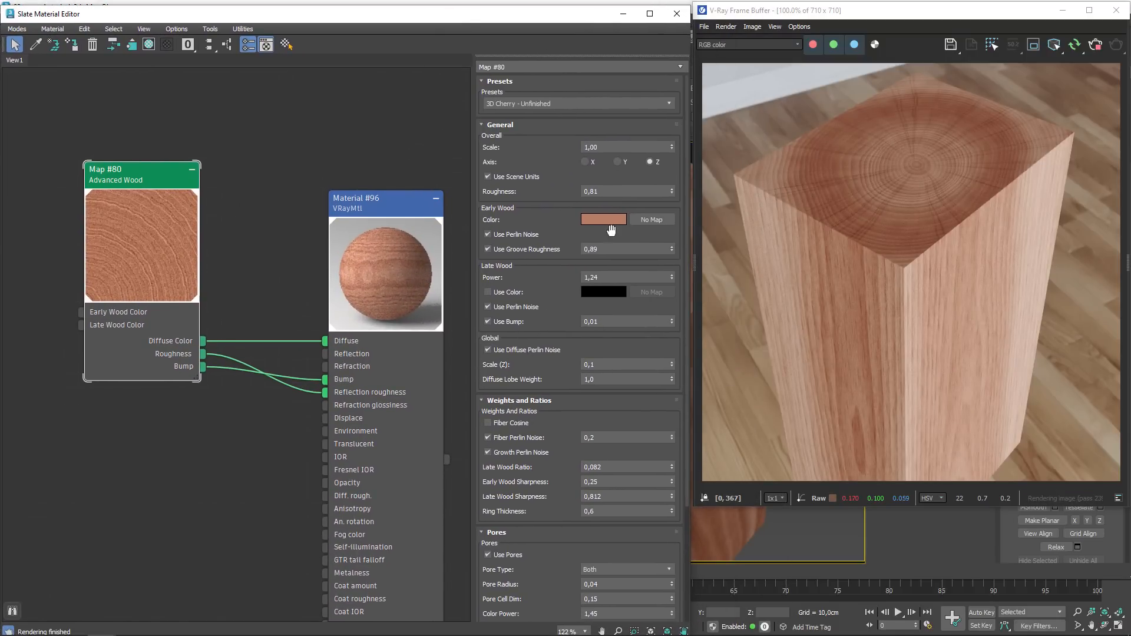
# - Try overall scale values of 2 and 0,5 on the wood map, and set the scale back to 1
pyautogui.click(592, 192)
pyautogui.click(604, 144)
pyautogui.write('2')
pyautogui.press('Return')
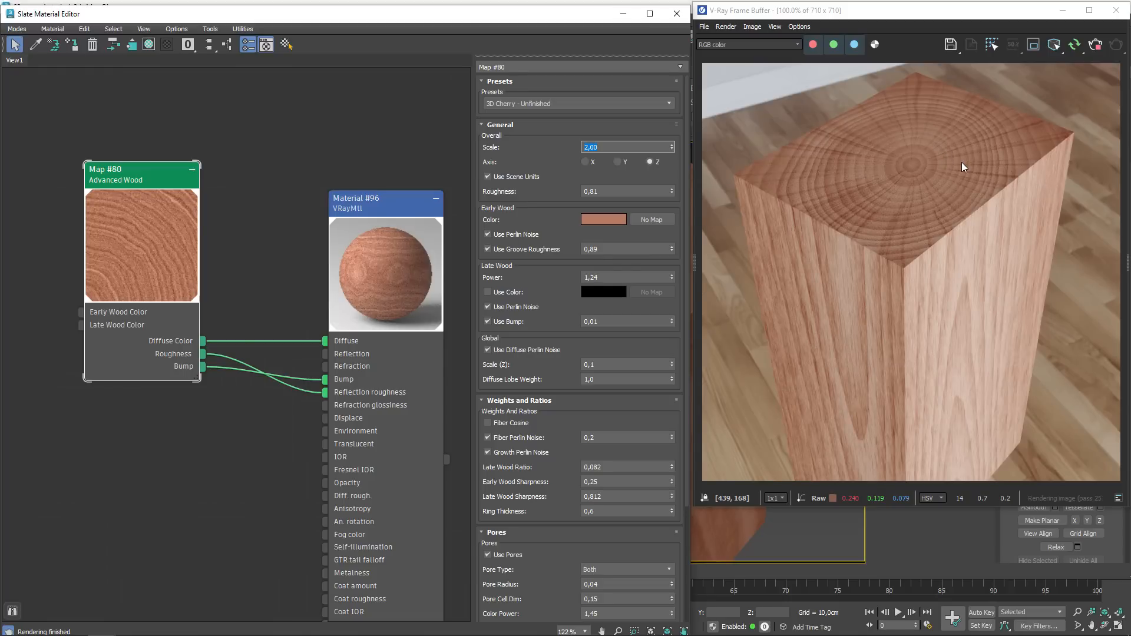
pyautogui.write('0,5')
pyautogui.press('Return')
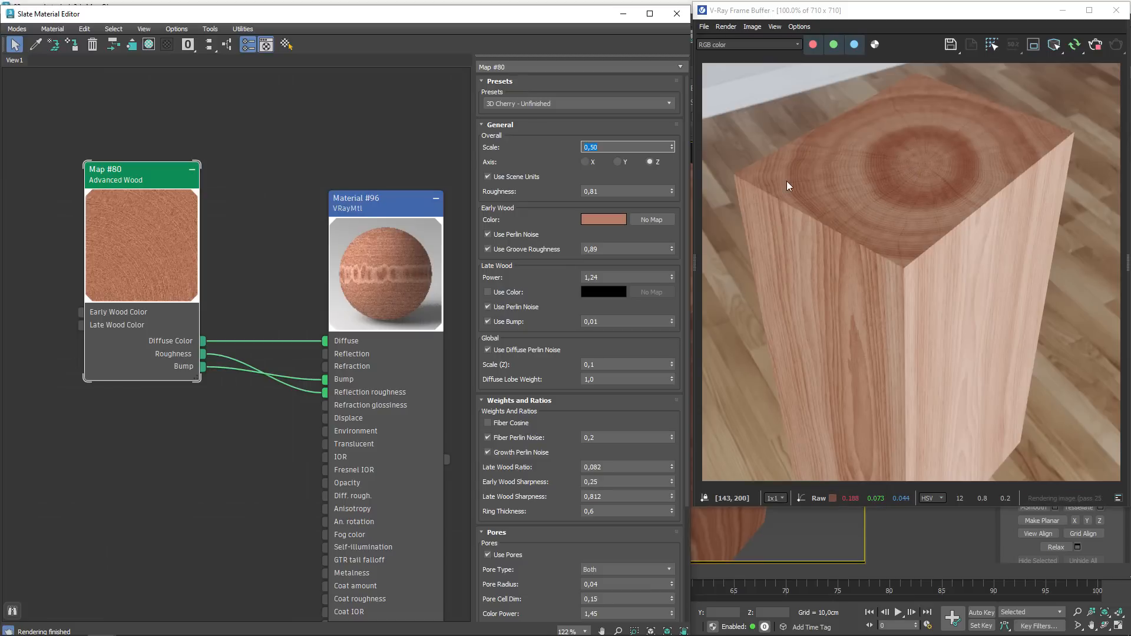
pyautogui.write('1')
pyautogui.press('Return')
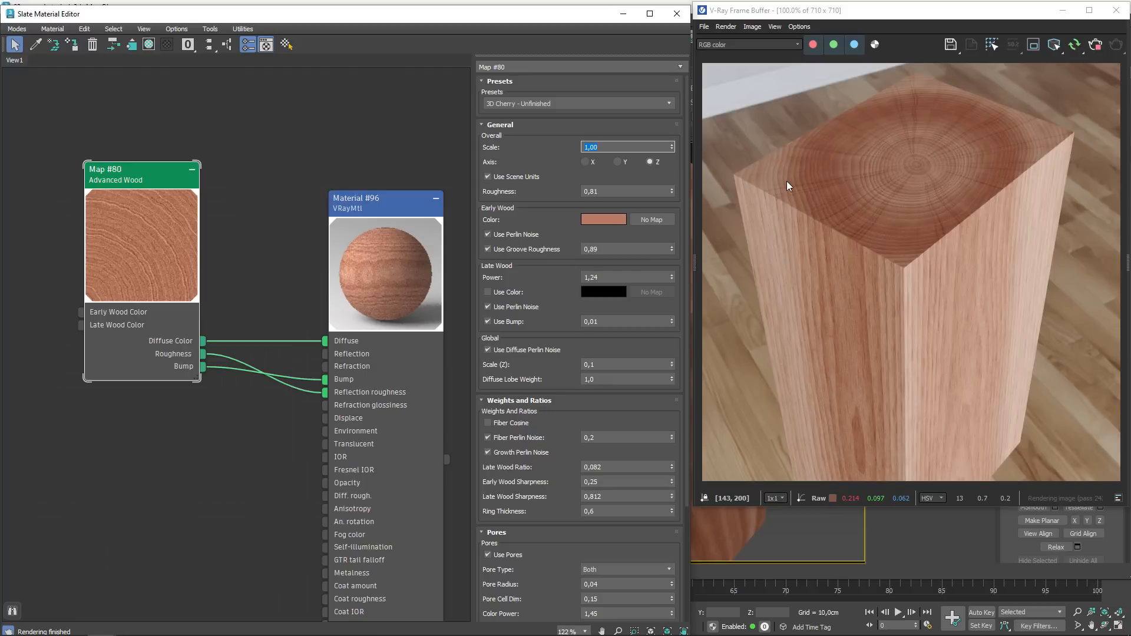
# - Try the Y and X axes for the wood map's grain direction, and switch back to Z
pyautogui.click(617, 162)
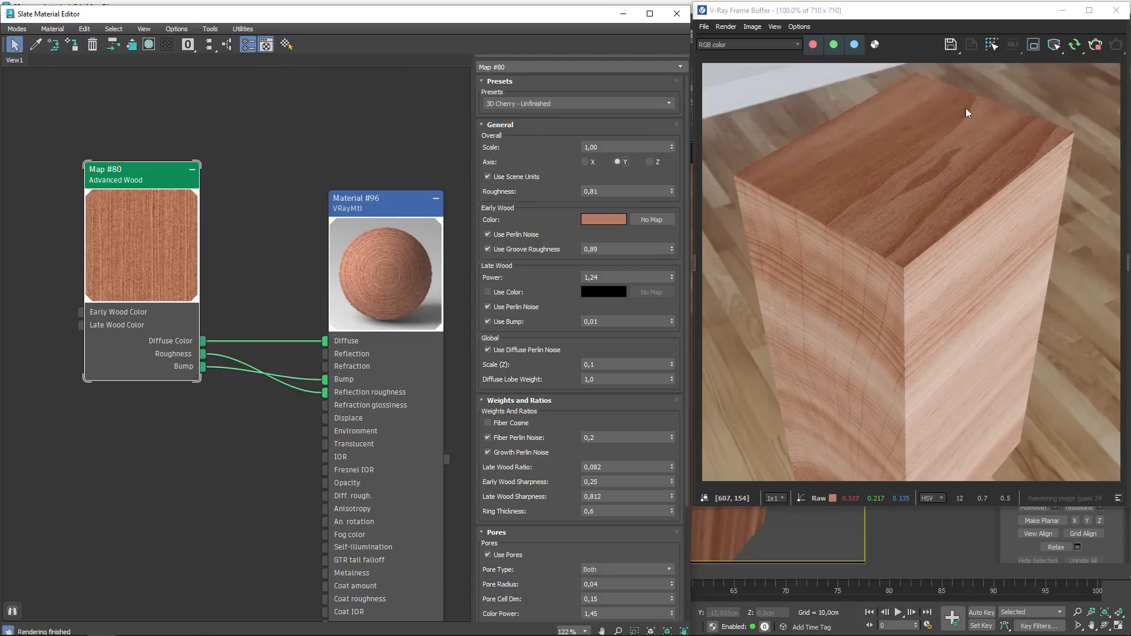
pyautogui.click(585, 161)
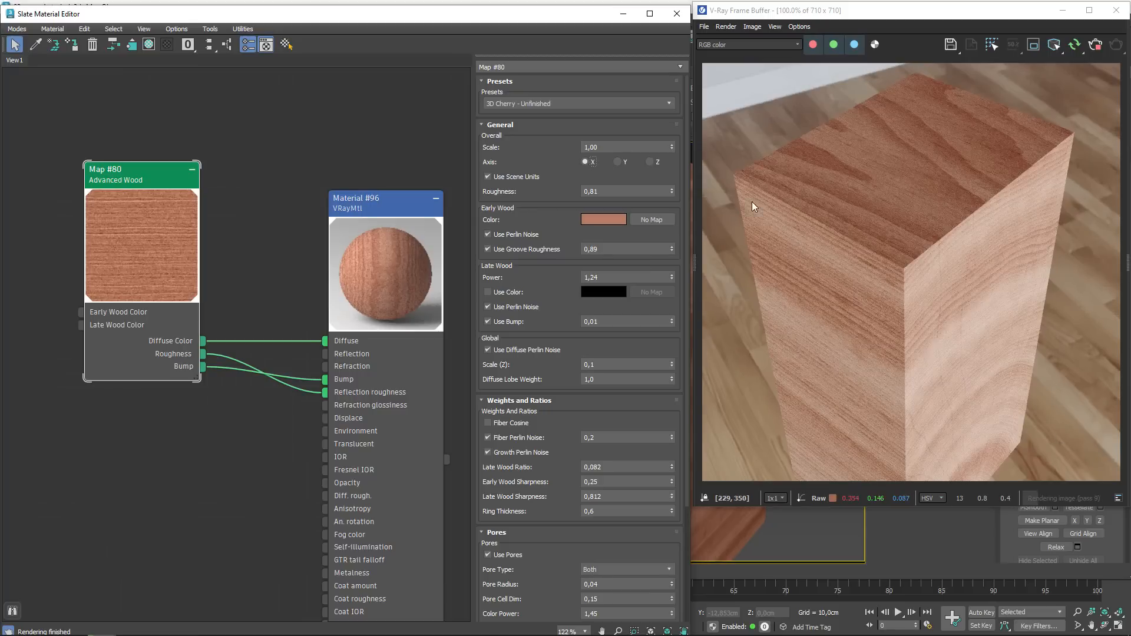
pyautogui.click(650, 162)
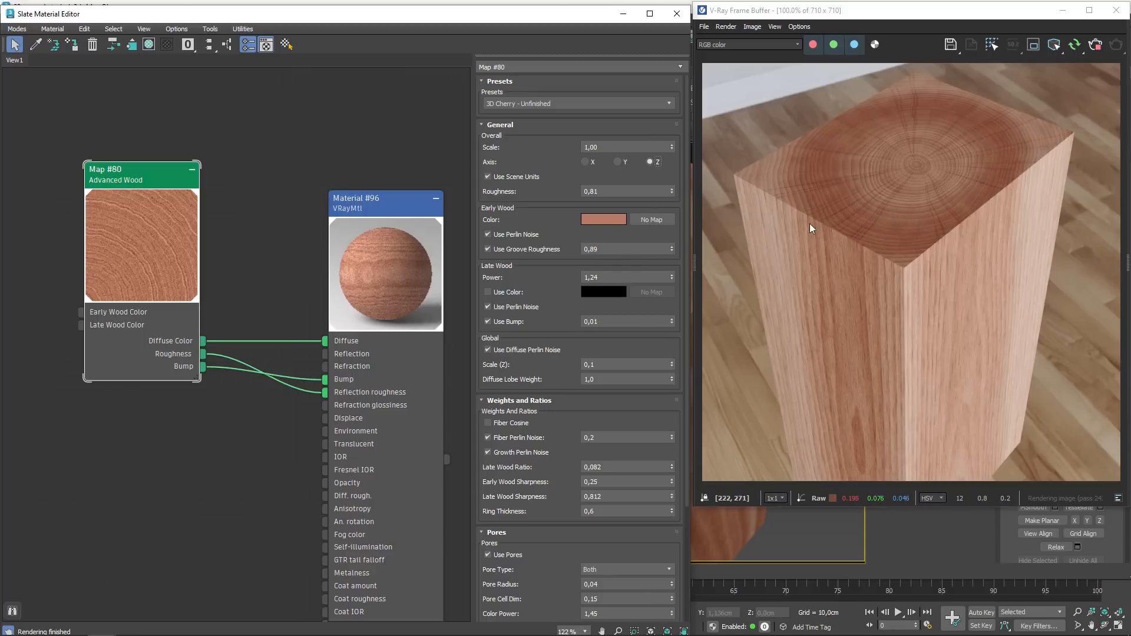
# - Try an overall roughness of 1 on the wood map, restore it to 0,81, and examine the rendered top face up close
pyautogui.click(587, 191)
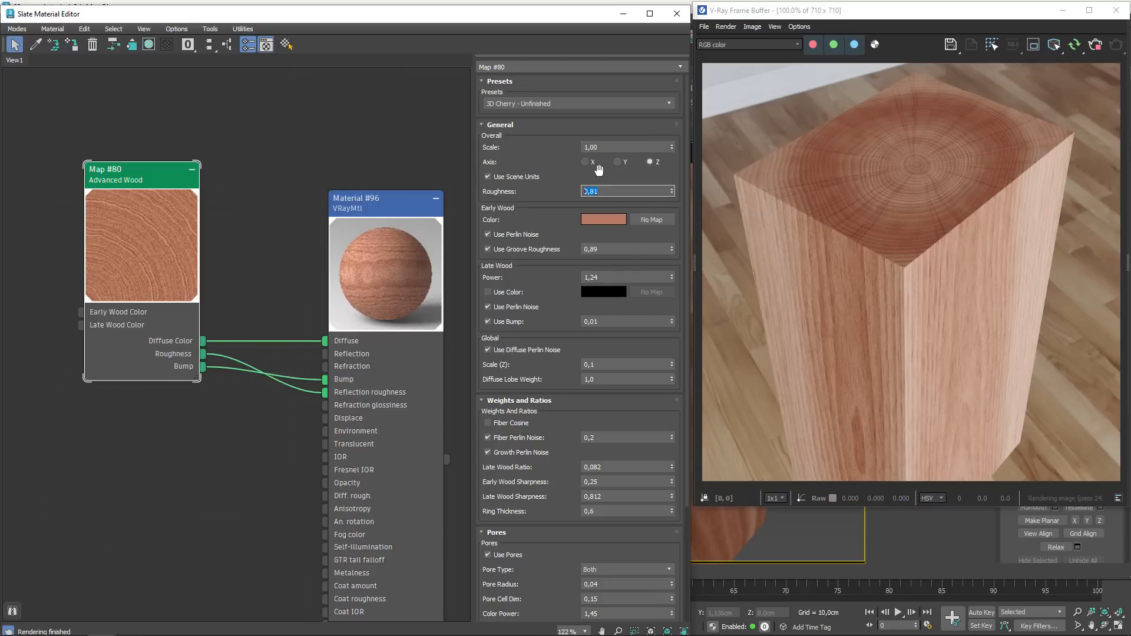
pyautogui.click(605, 189)
pyautogui.write('1')
pyautogui.press('Return')
pyautogui.write('0,81')
pyautogui.press('Return')
pyautogui.scroll(1, 892, 194)
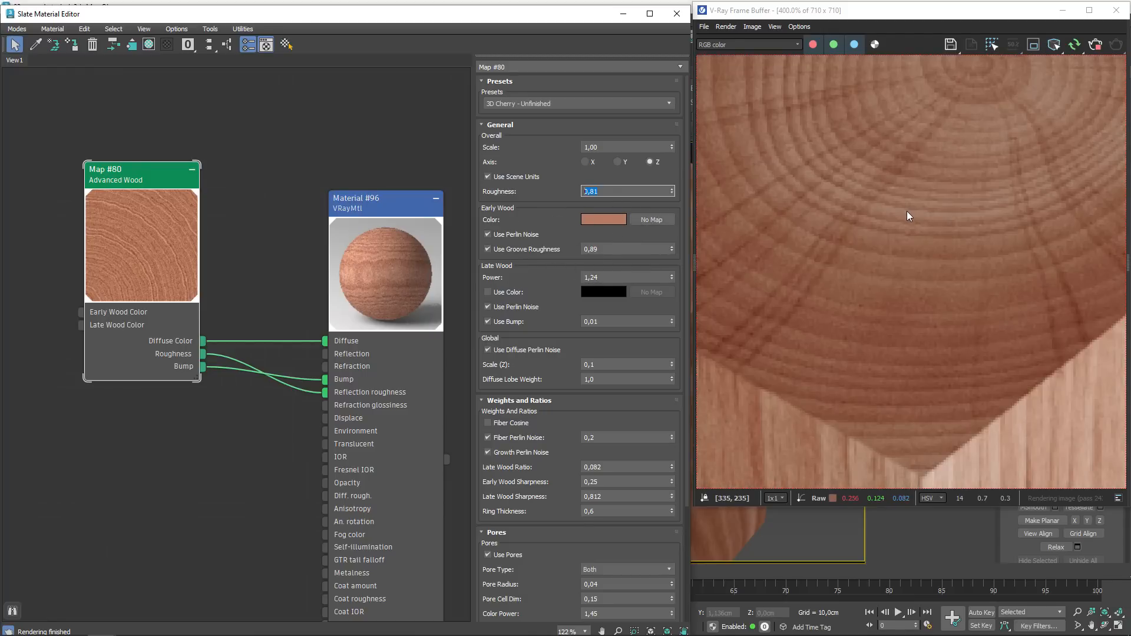
# - Inspect the top face's grain up close and try a bright pink (F660B6) early wood color on the wood map
pyautogui.scroll(2, 907, 214)
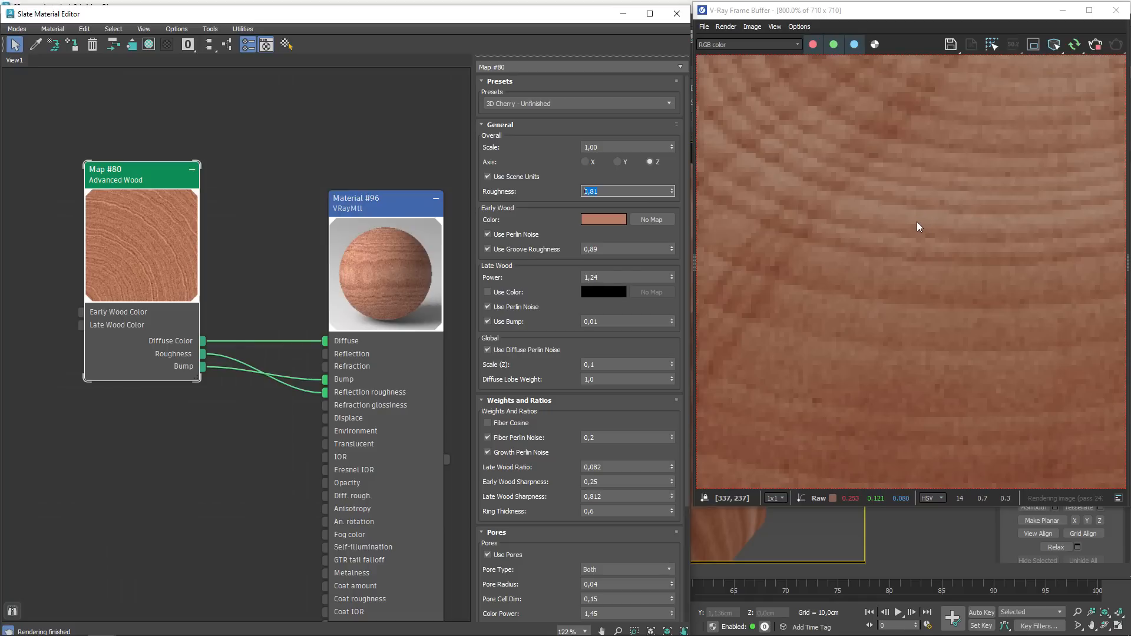
pyautogui.scroll(-2, 914, 224)
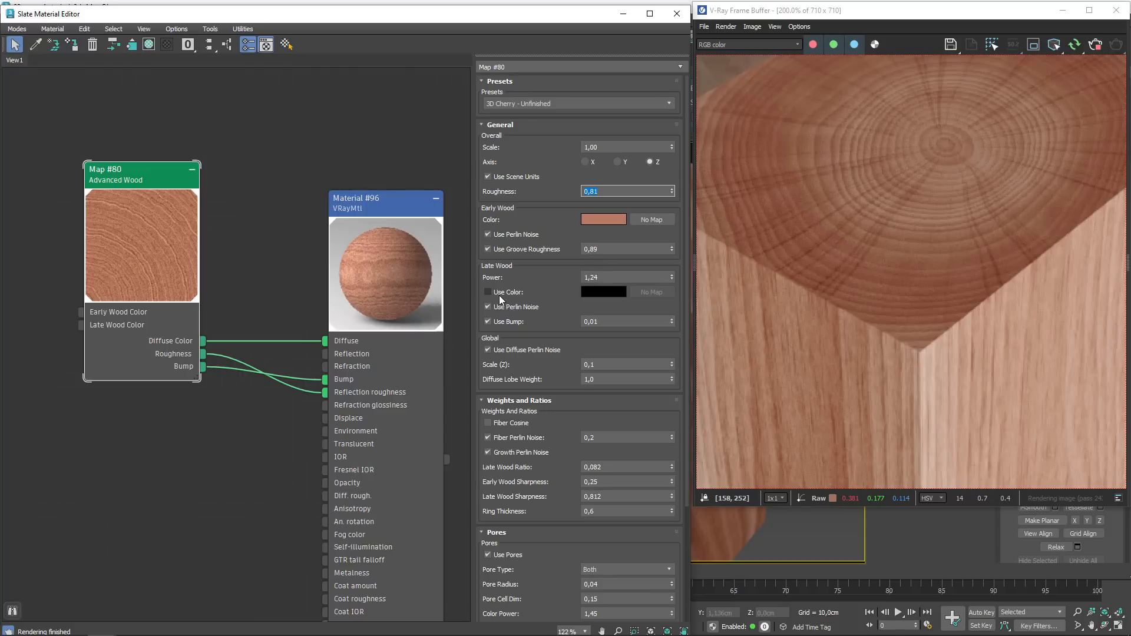
pyautogui.click(599, 221)
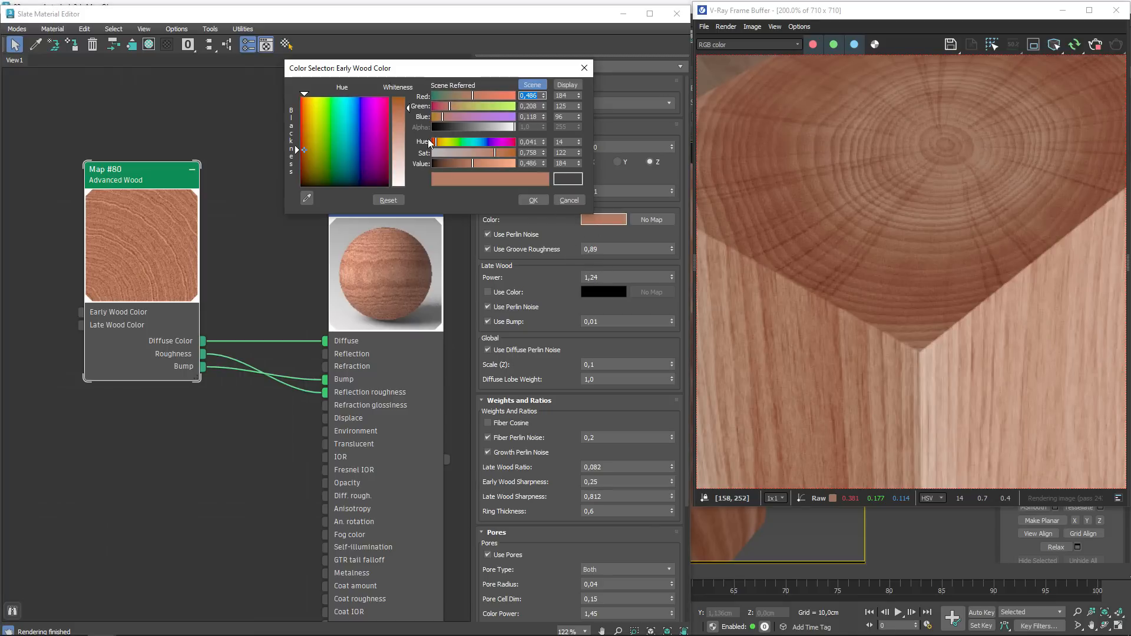
pyautogui.click(381, 112)
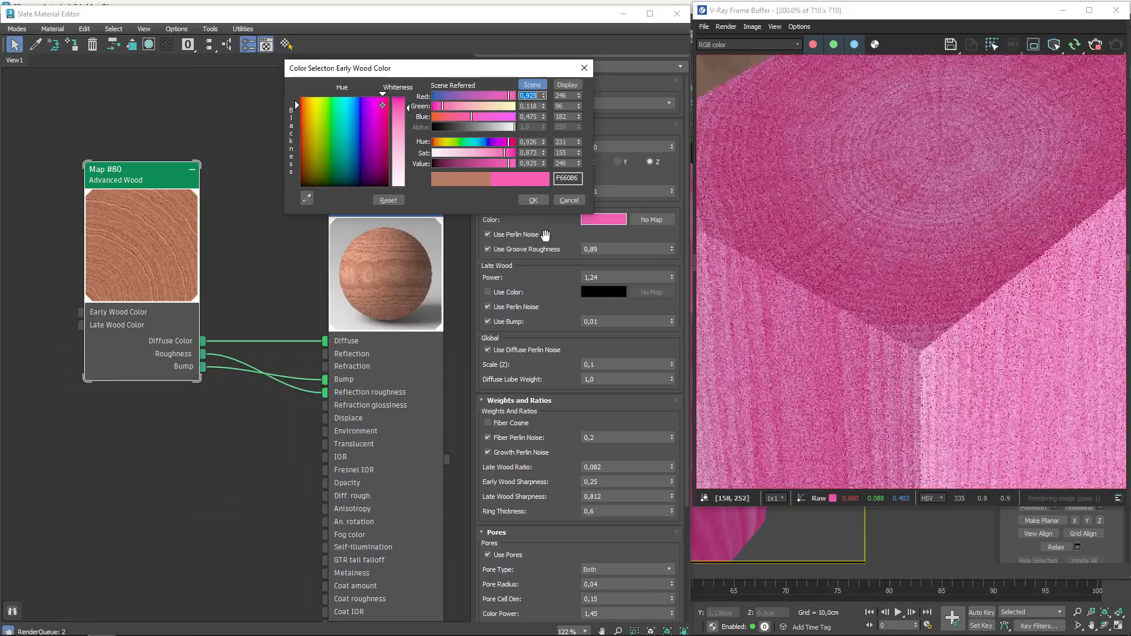
pyautogui.click(533, 200)
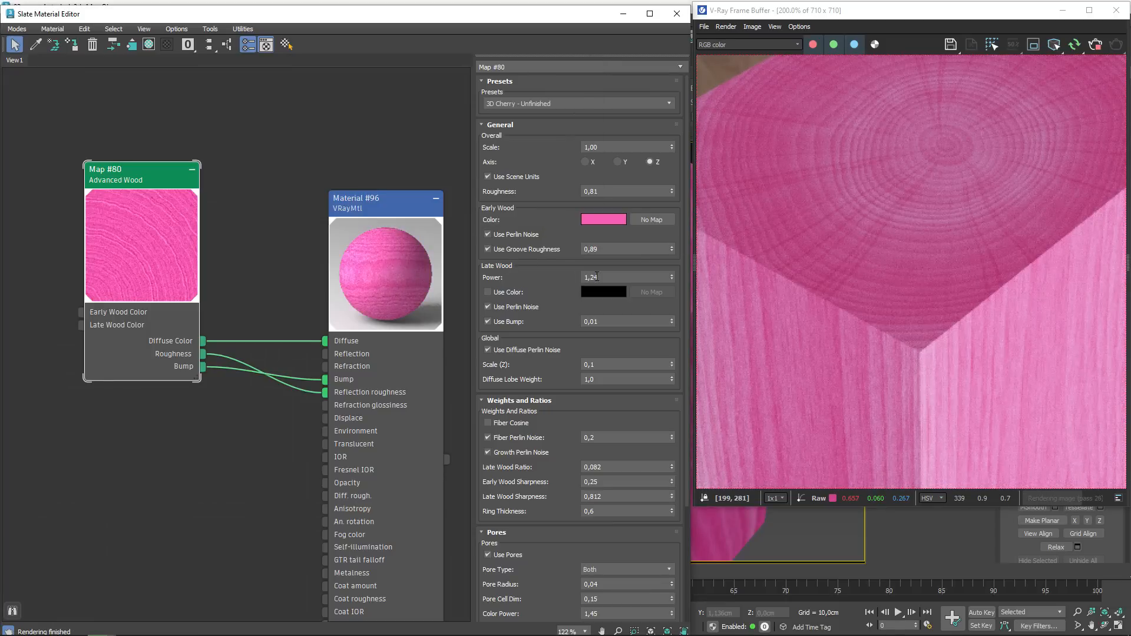
pyautogui.scroll(2, 923, 228)
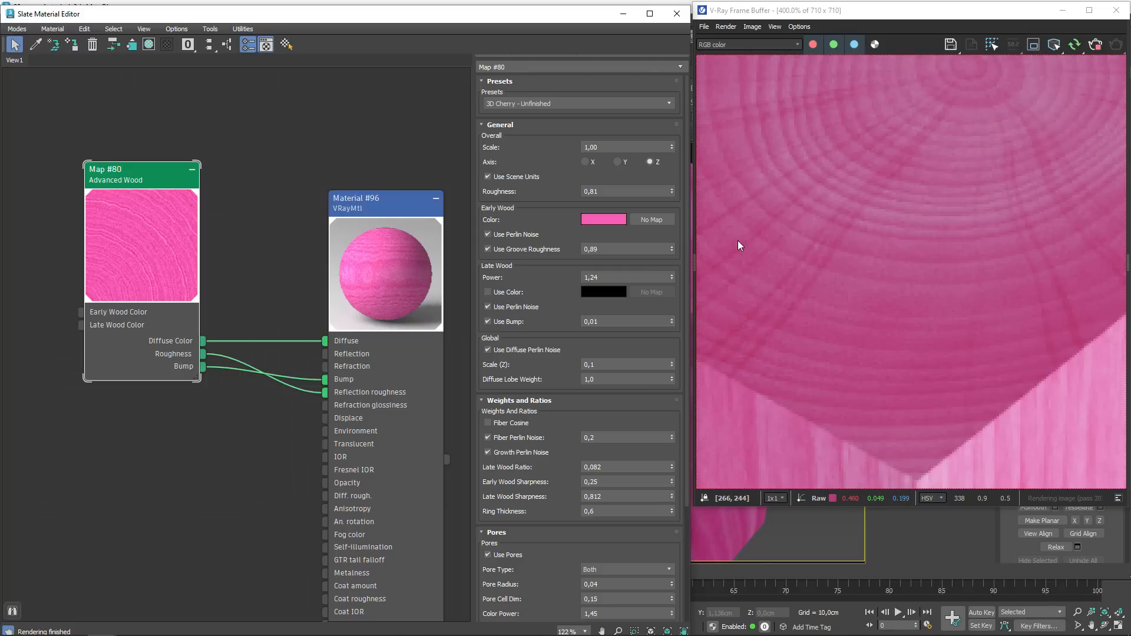
# - Try late wood power values of 2 and 1 on the wood map, and set the power to 1,25
pyautogui.moveTo(600, 277); pyautogui.dragTo(548, 270)
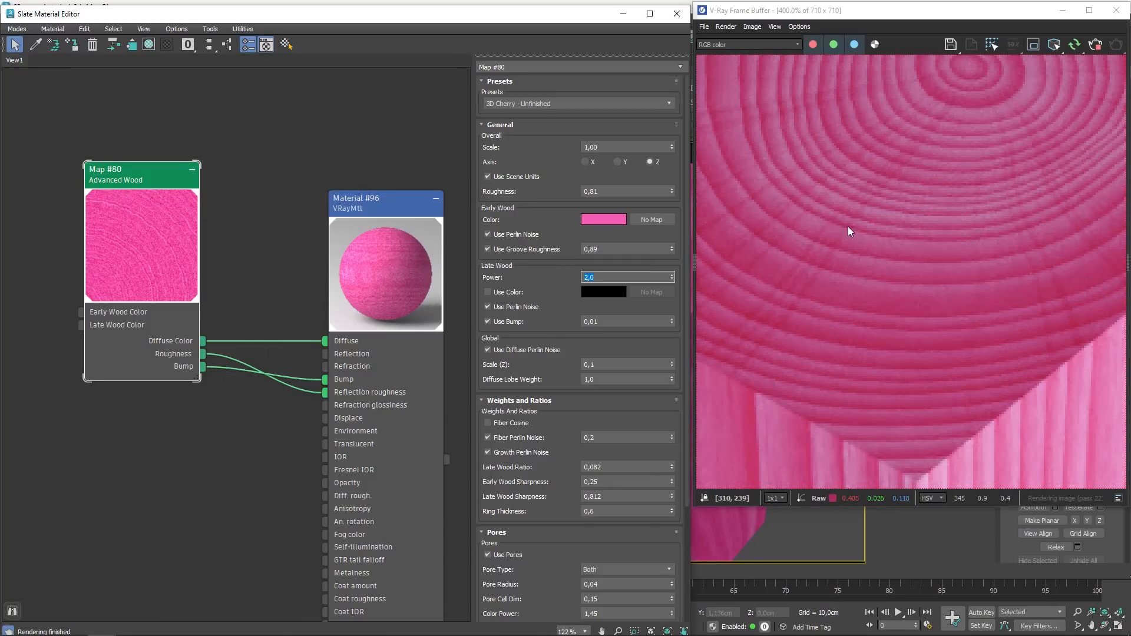
pyautogui.press('Return')
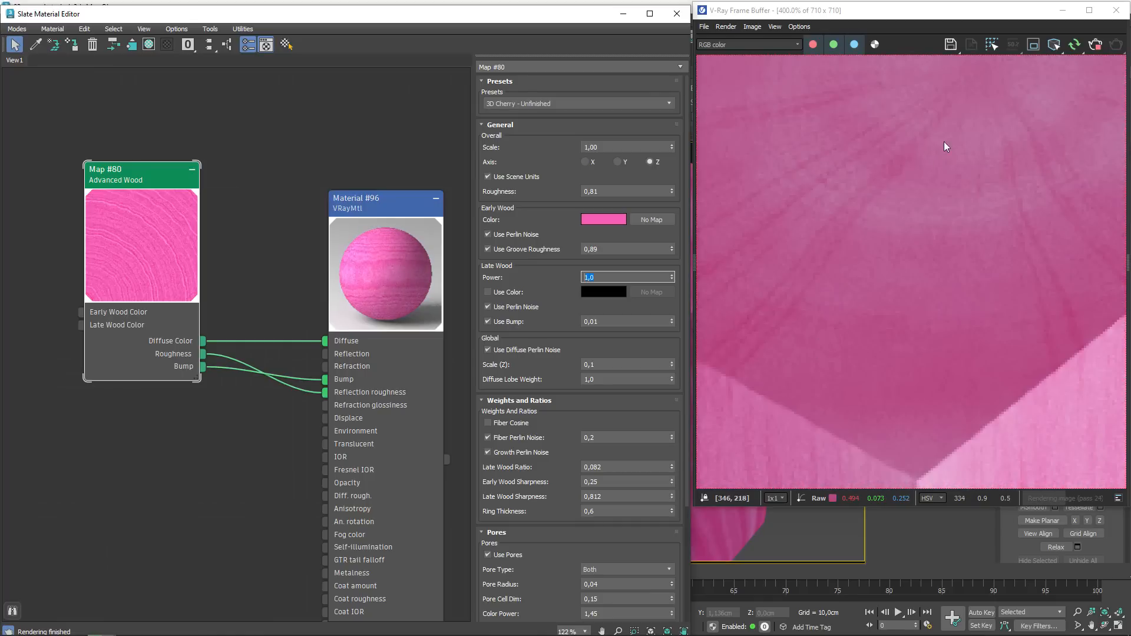
pyautogui.scroll(-1, 934, 181)
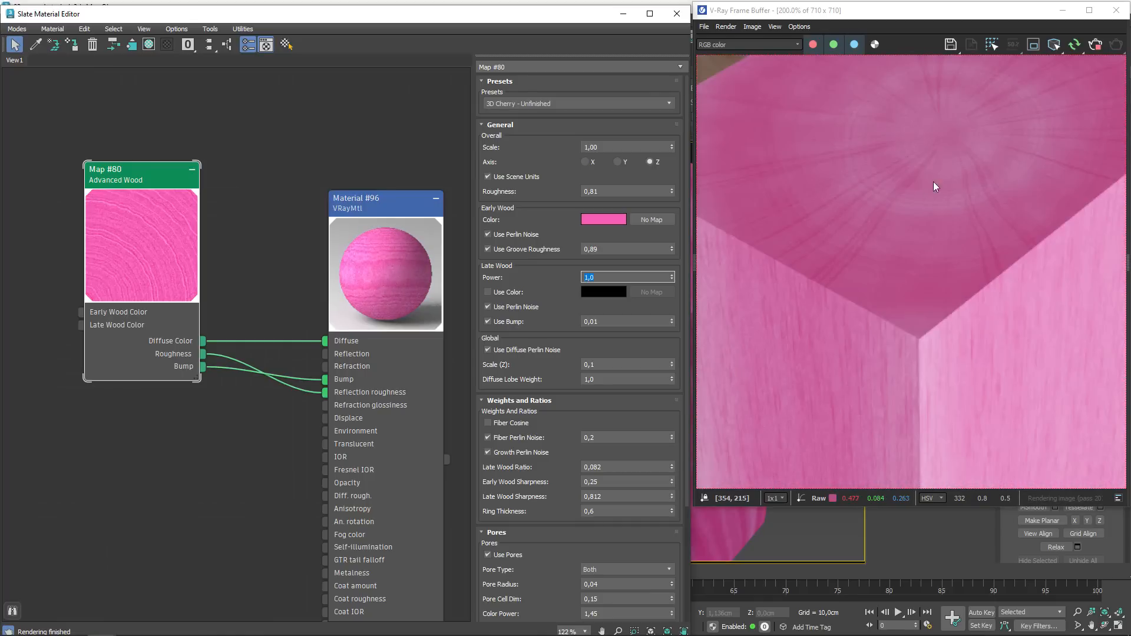
pyautogui.scroll(1, 922, 198)
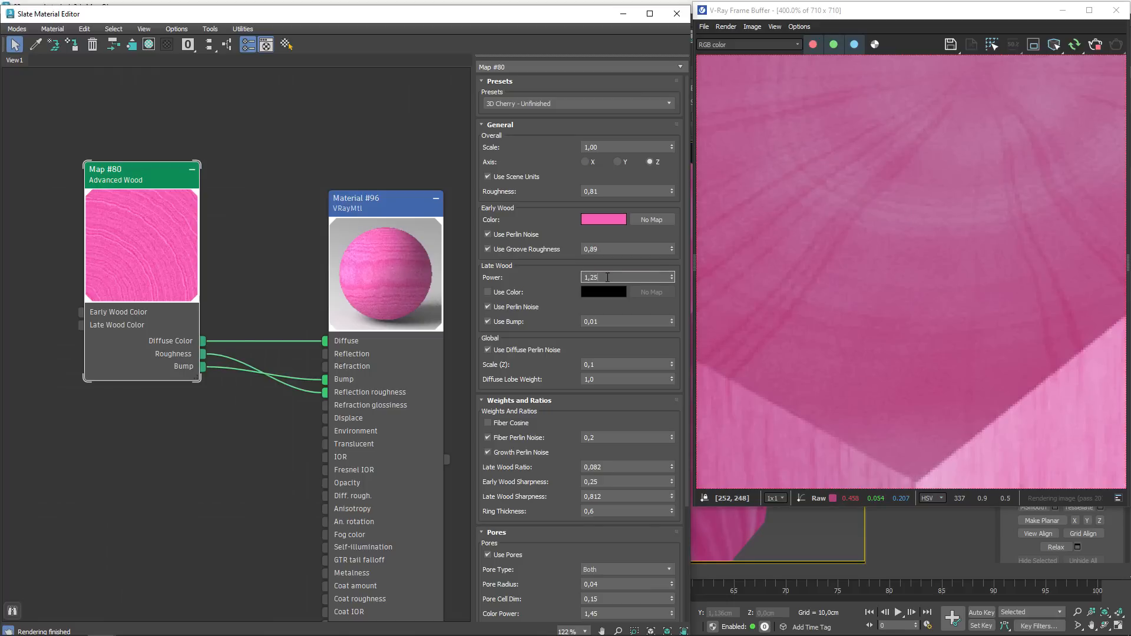
pyautogui.press('Return')
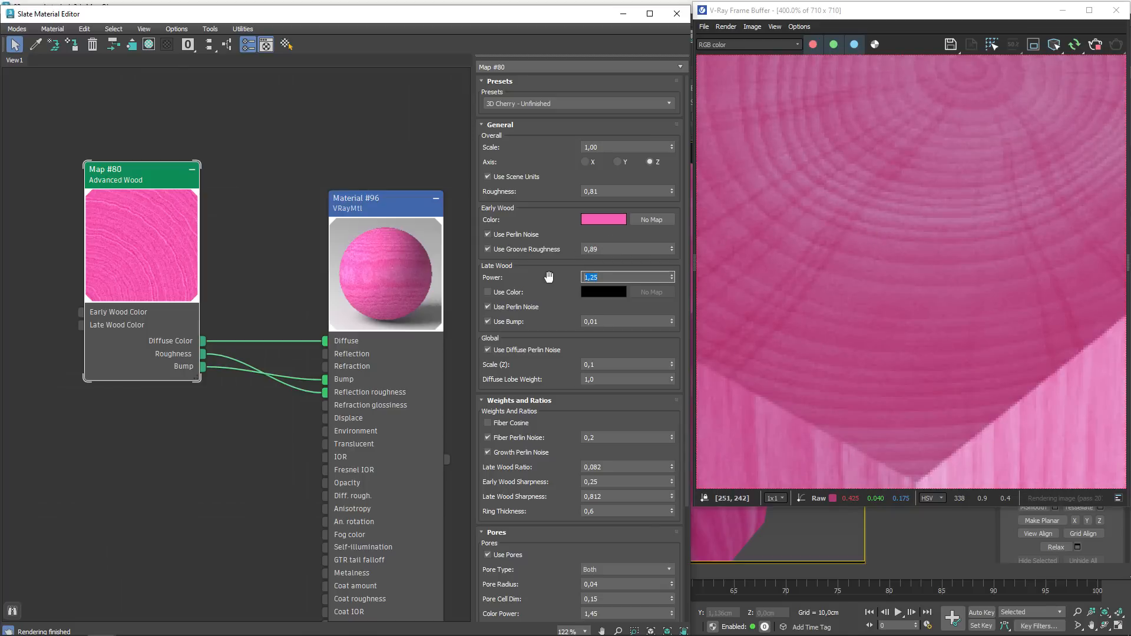
# - Try a separate red color for the late wood, examine the rendered growth rings, and disable the late wood color again
pyautogui.click(498, 292)
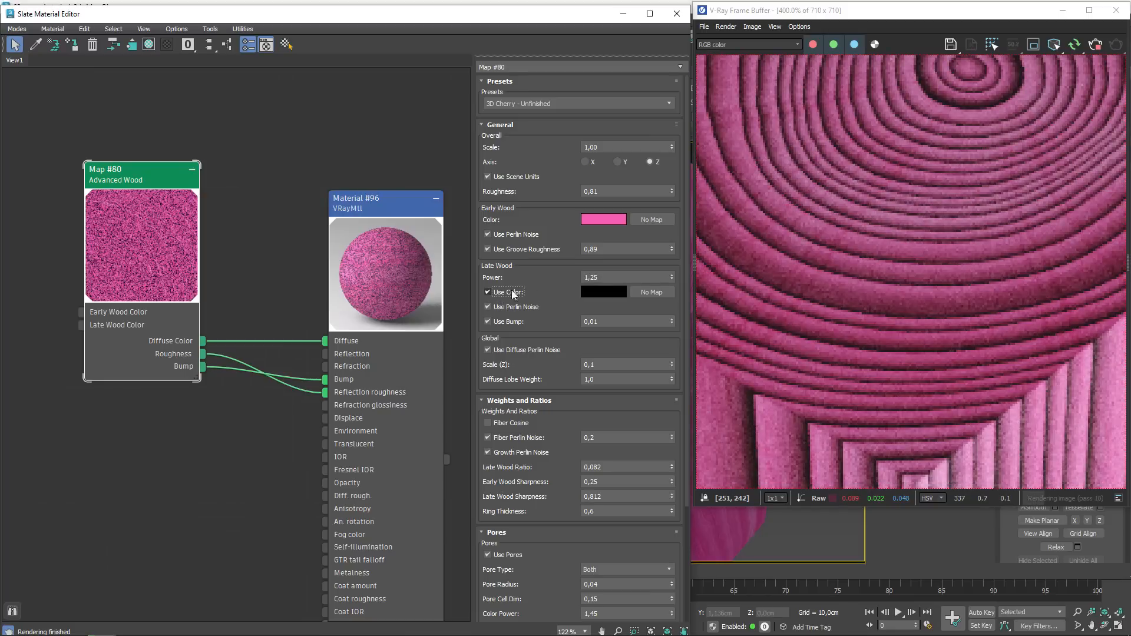
pyautogui.click(599, 295)
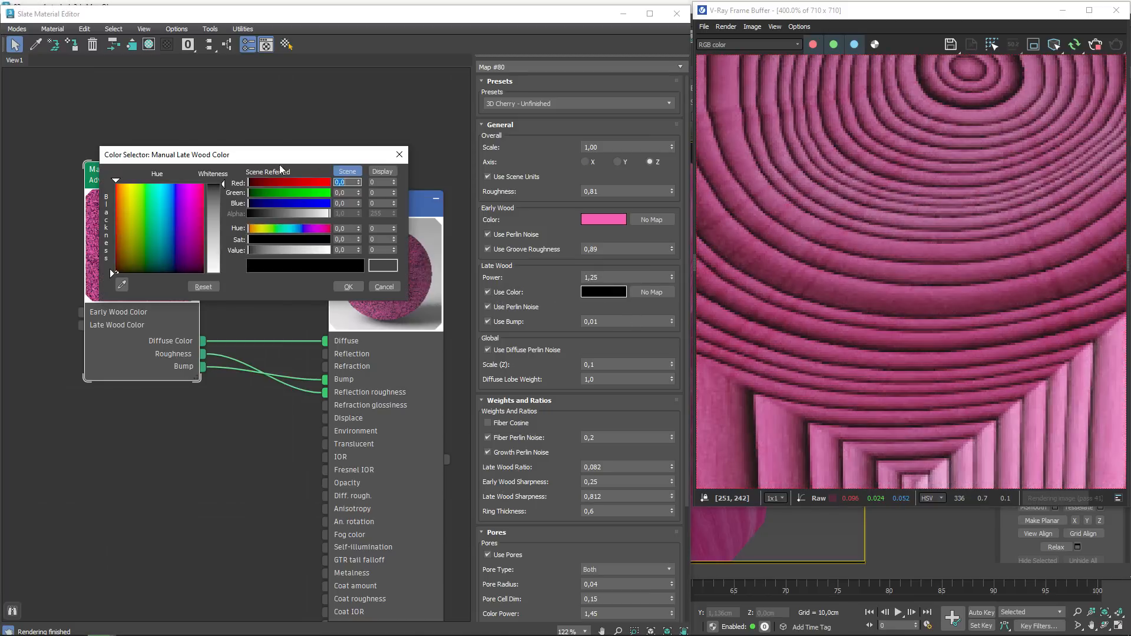
pyautogui.click(307, 182)
pyautogui.click(348, 287)
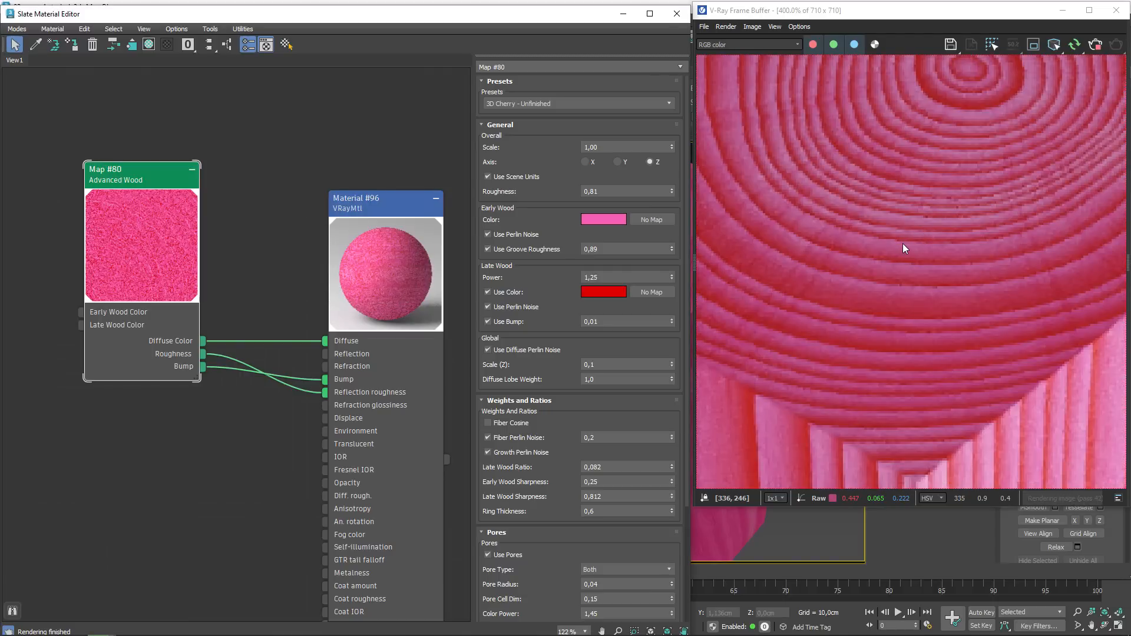
pyautogui.scroll(-2, 896, 259)
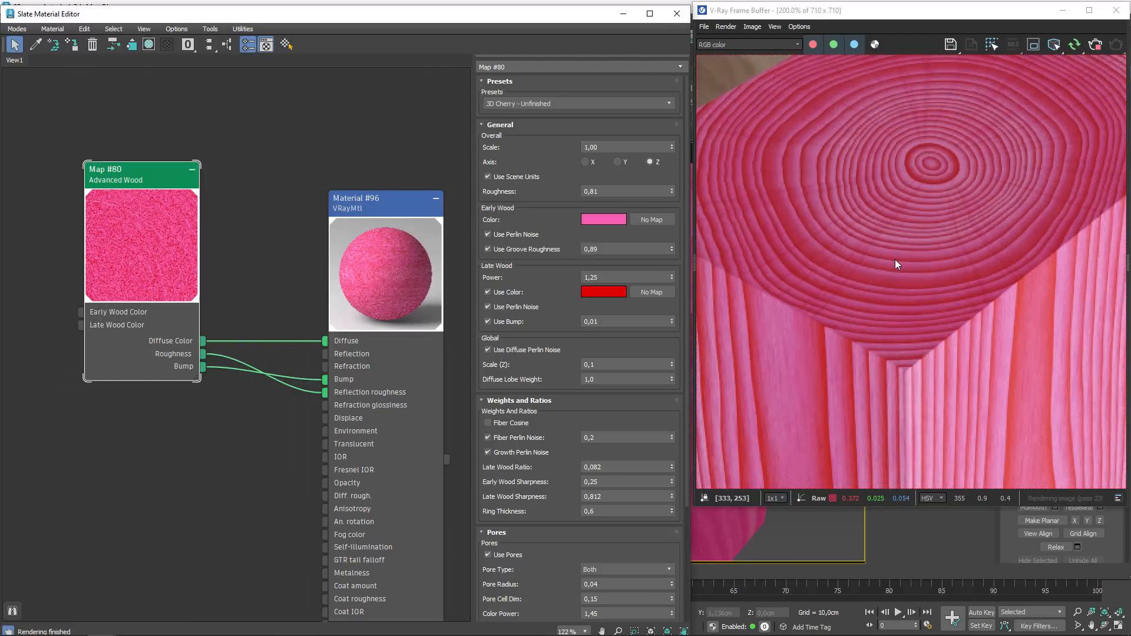
pyautogui.scroll(-2, 896, 260)
pyautogui.scroll(2, 897, 259)
pyautogui.moveTo(869, 149); pyautogui.dragTo(864, 271, button='middle')
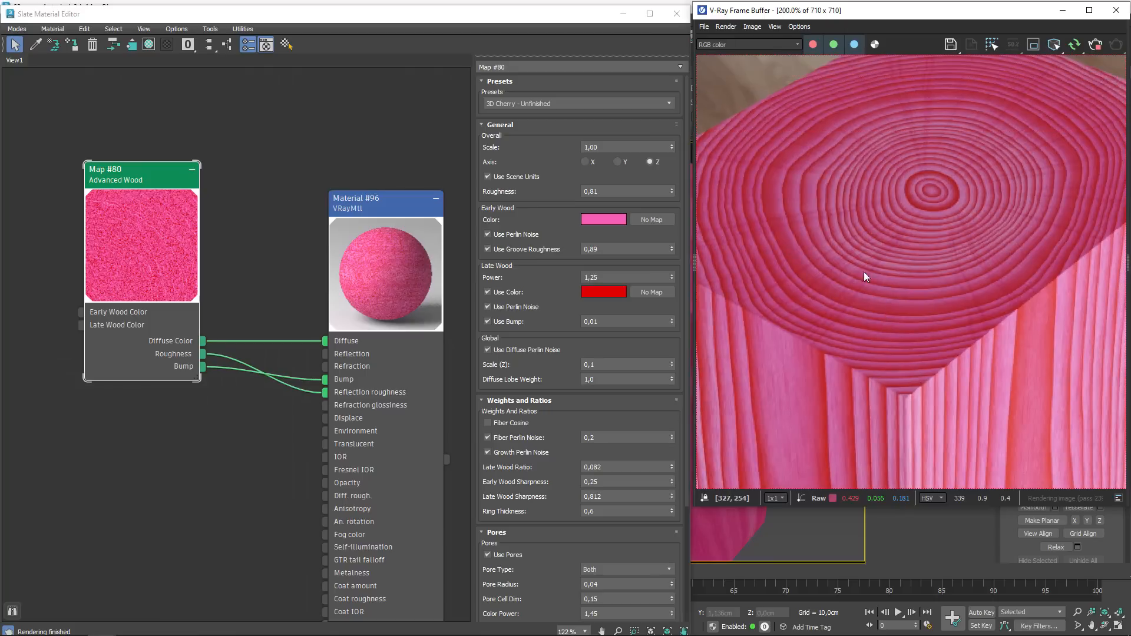
pyautogui.click(498, 293)
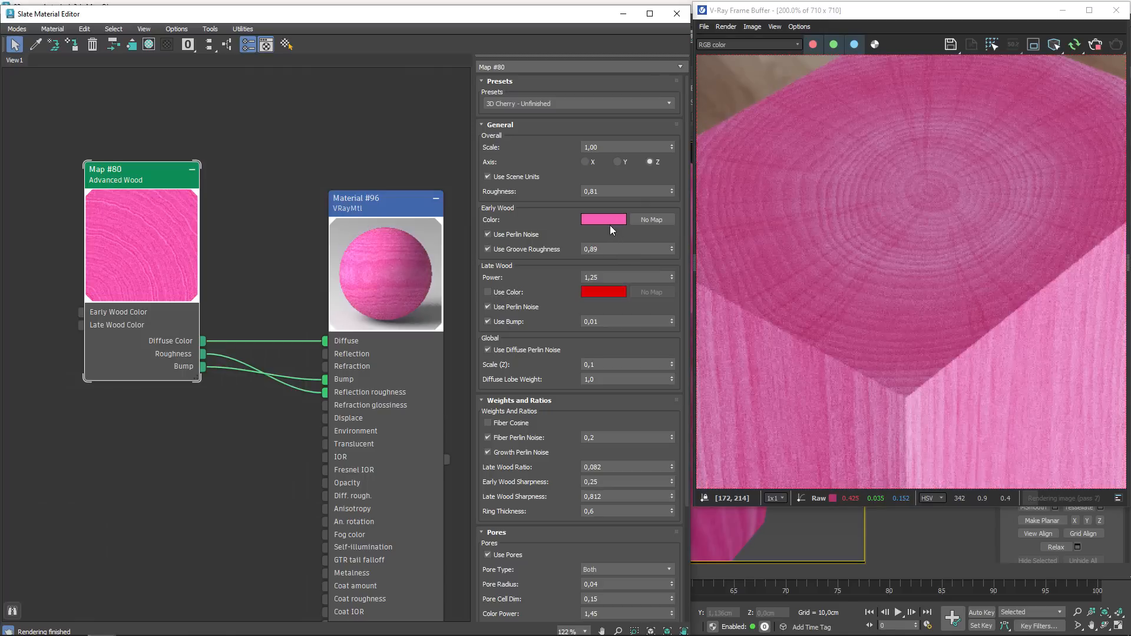
# - Set the early wood color to a reddish brown (BE8362), adjusting its red, hue, saturation and value against the render
pyautogui.click(603, 220)
pyautogui.moveTo(437, 190); pyautogui.dragTo(439, 167)
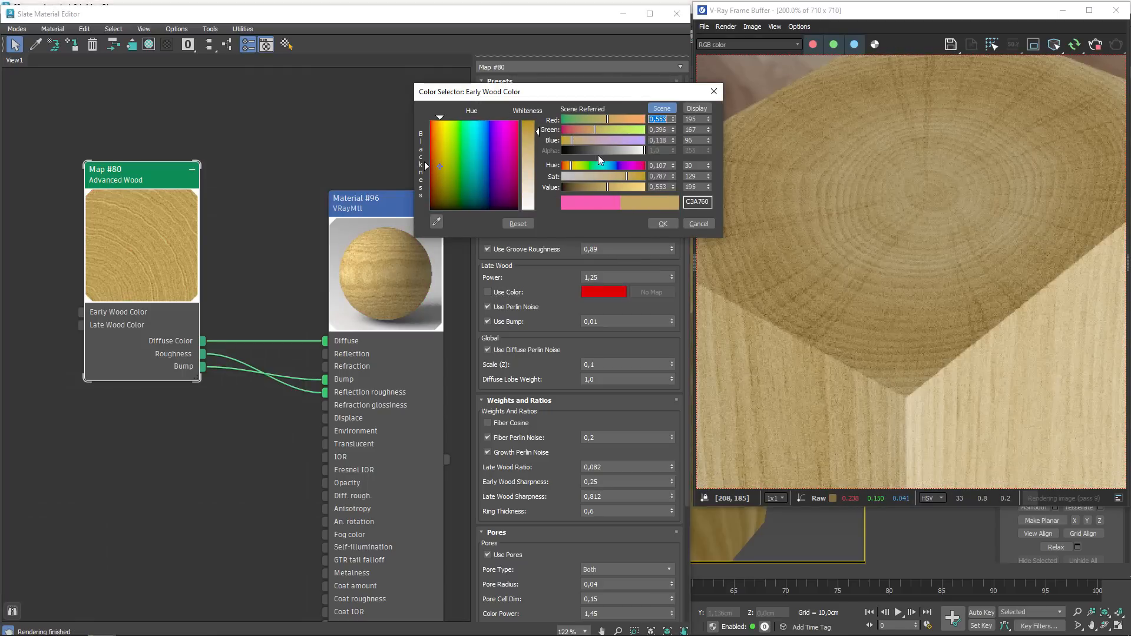
pyautogui.click(633, 119)
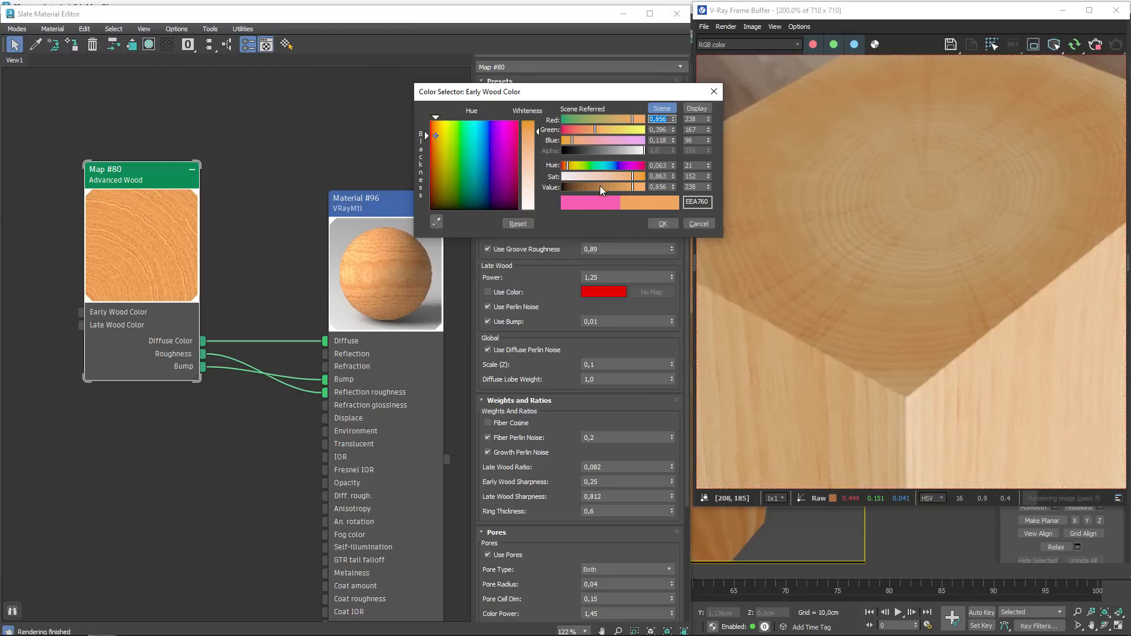
pyautogui.click(597, 186)
pyautogui.click(602, 186)
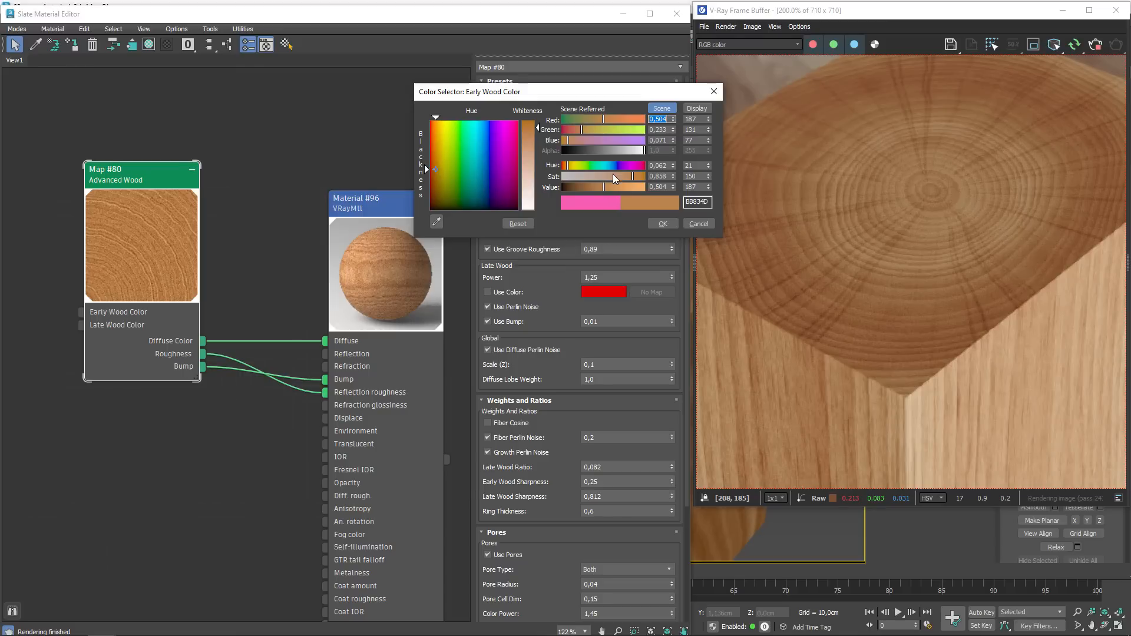
pyautogui.moveTo(634, 178); pyautogui.dragTo(641, 177)
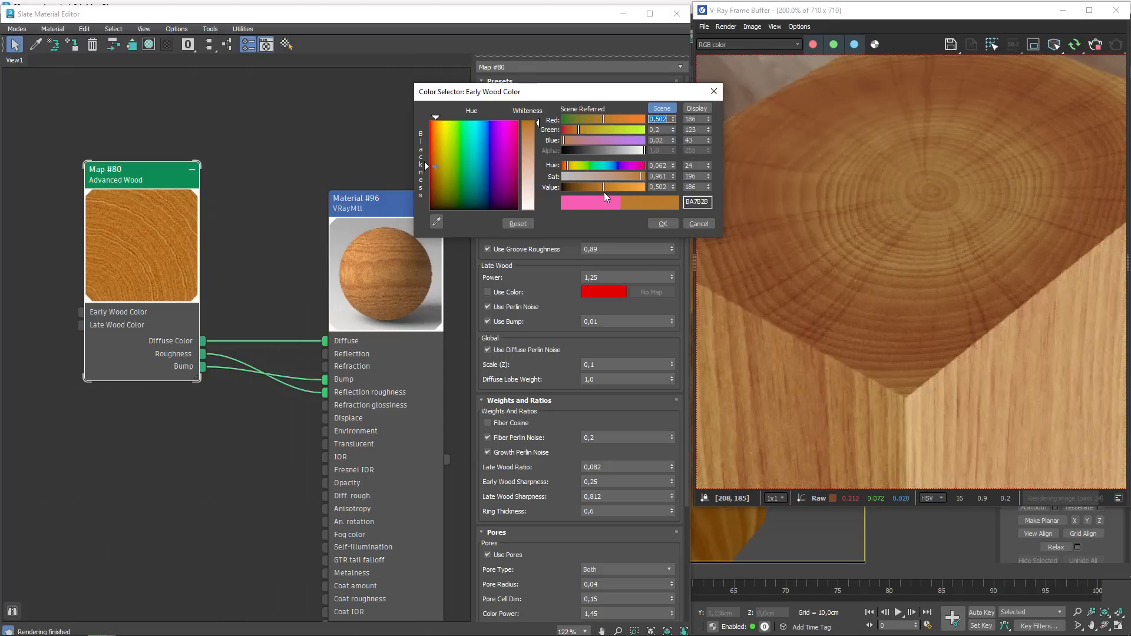
pyautogui.moveTo(603, 189); pyautogui.dragTo(607, 188)
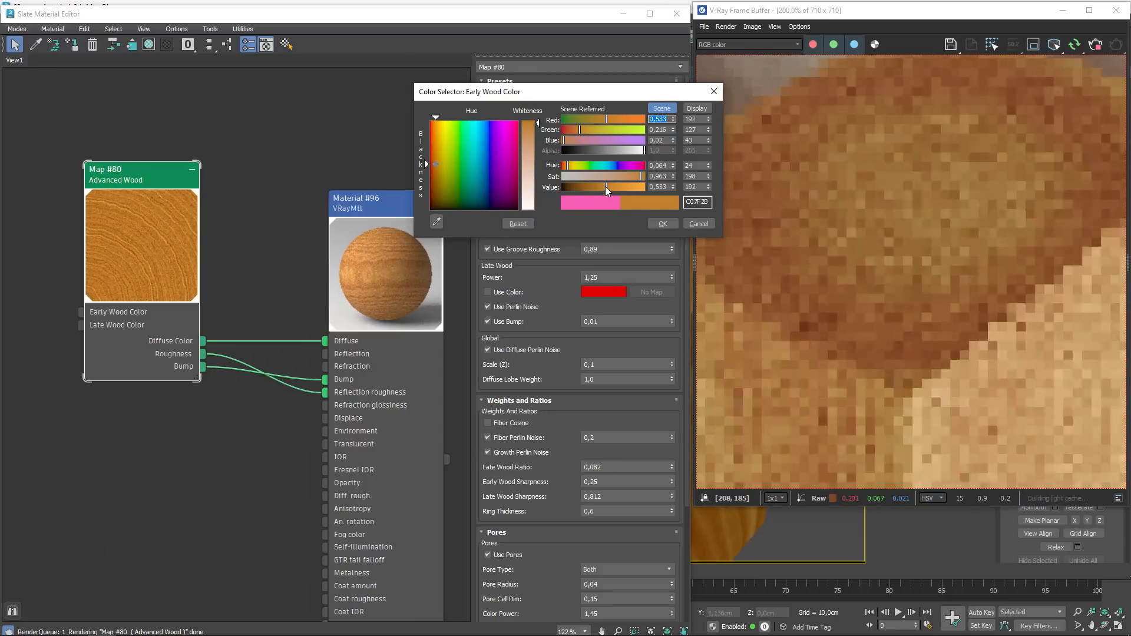
pyautogui.moveTo(570, 166); pyautogui.dragTo(567, 167)
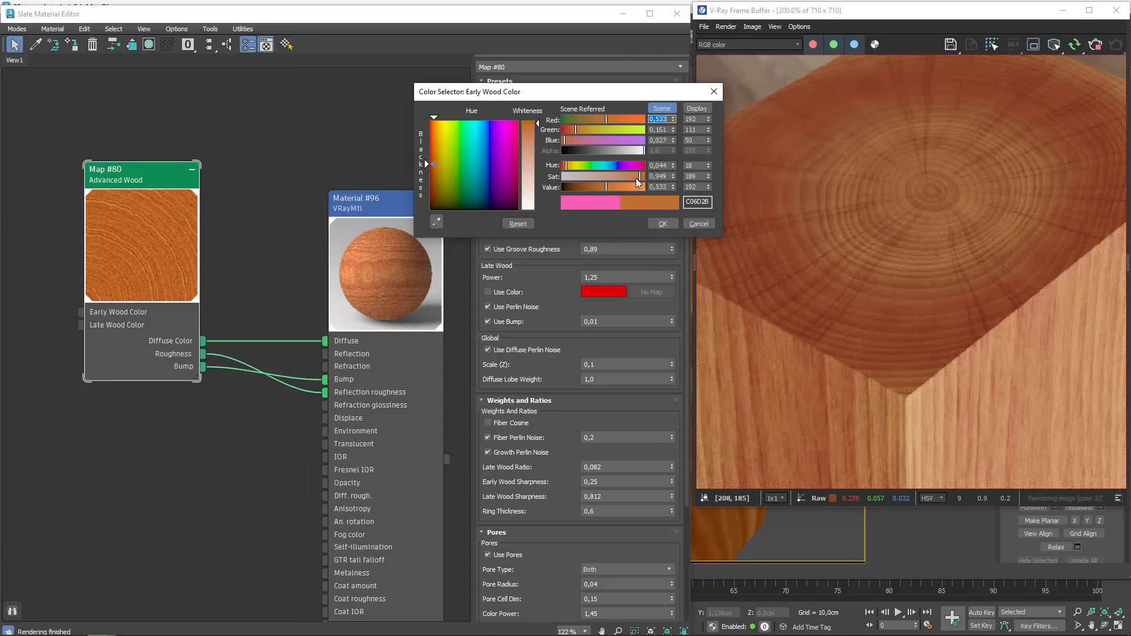
pyautogui.moveTo(636, 177); pyautogui.dragTo(609, 187)
pyautogui.scroll(-1, 908, 266)
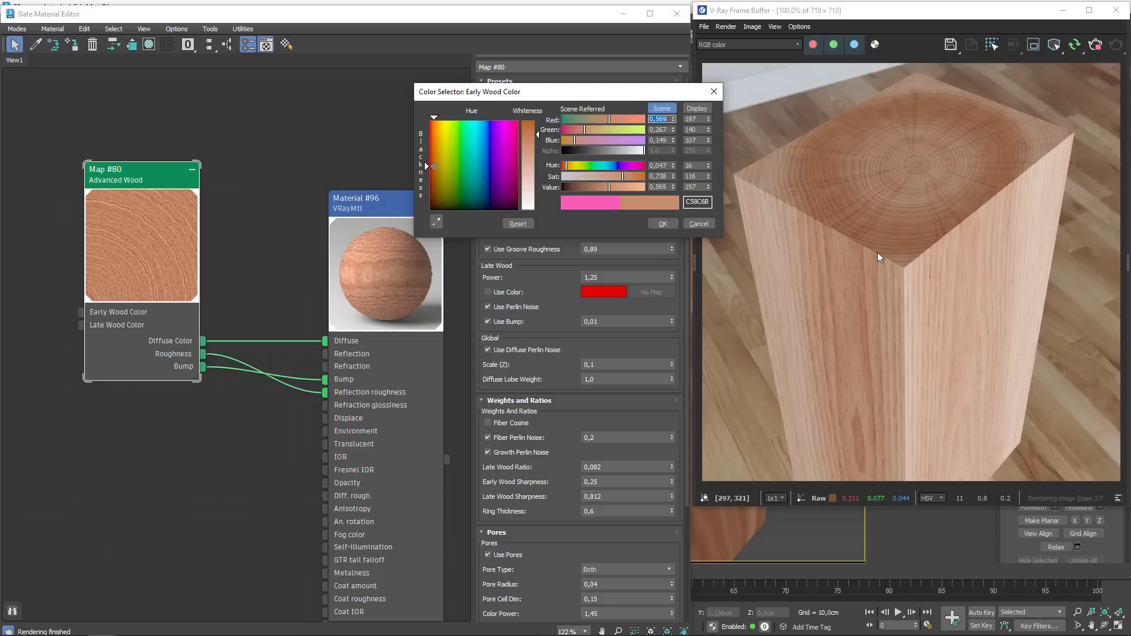
pyautogui.click(606, 187)
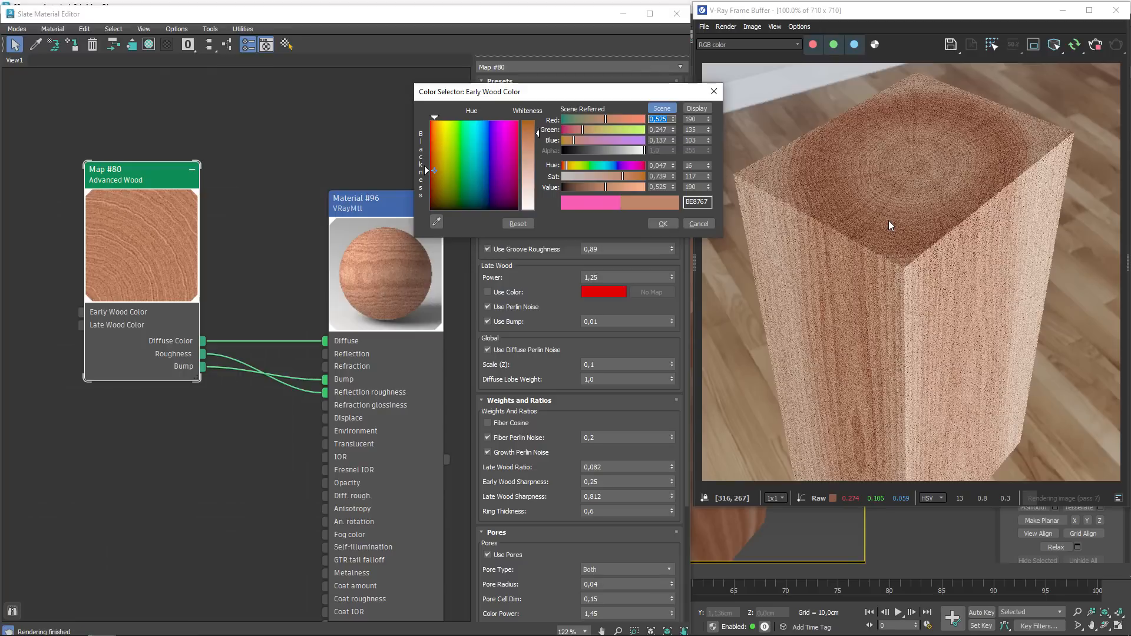
pyautogui.click(625, 178)
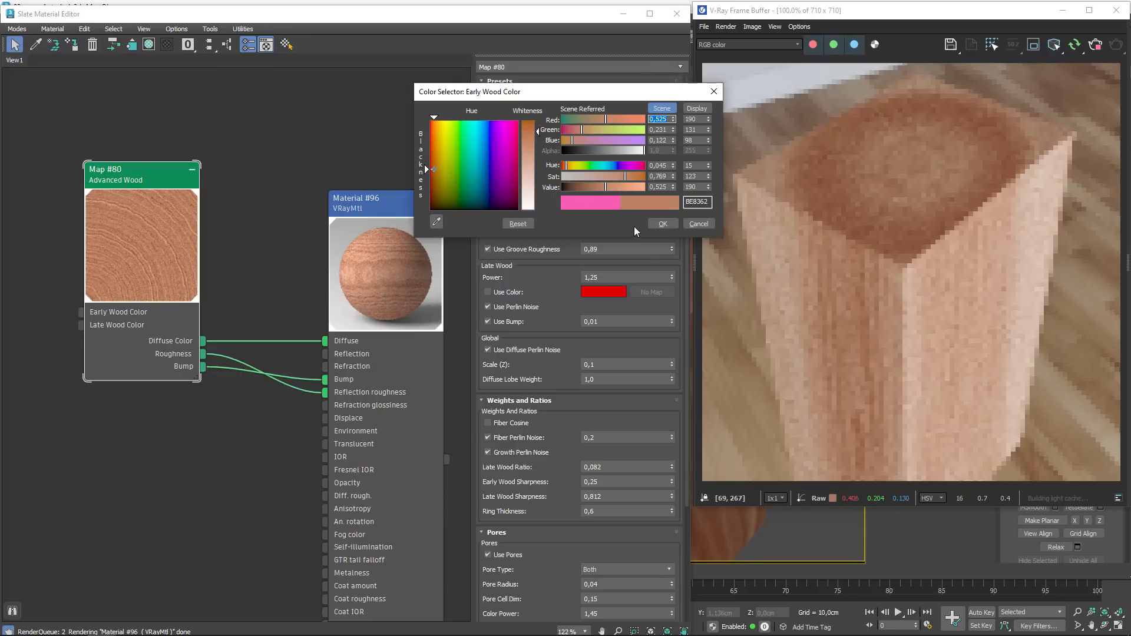
pyautogui.click(660, 224)
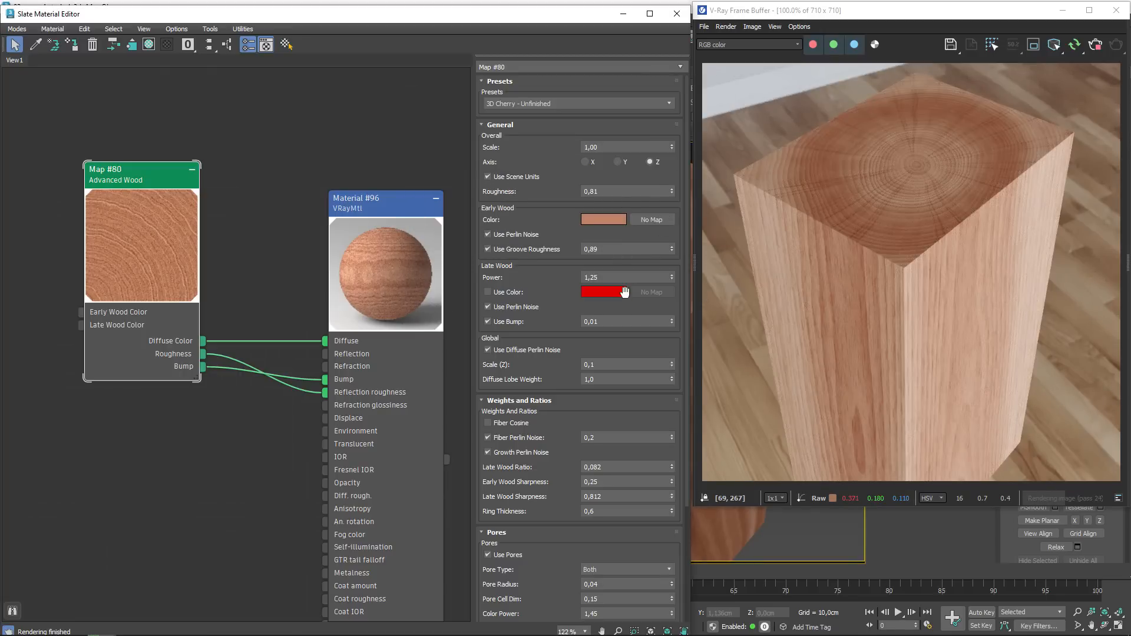
# - Try late wood power values of 1,1 and 1,45, and set the power to 1,15
pyautogui.moveTo(622, 277); pyautogui.dragTo(506, 275)
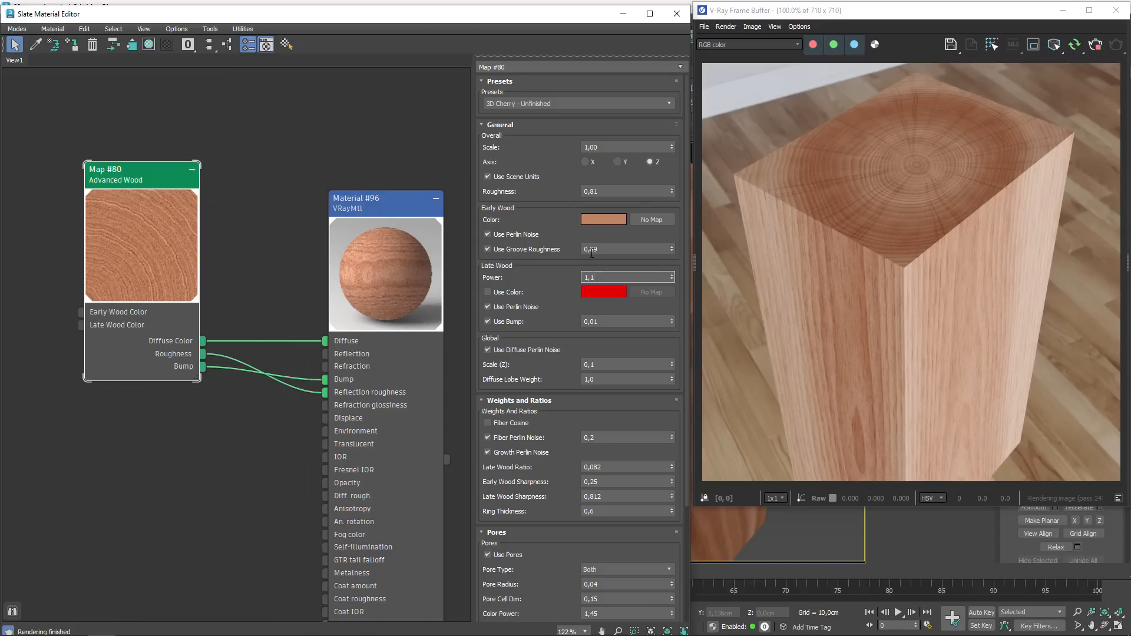
pyautogui.write('1,1')
pyautogui.press('Return')
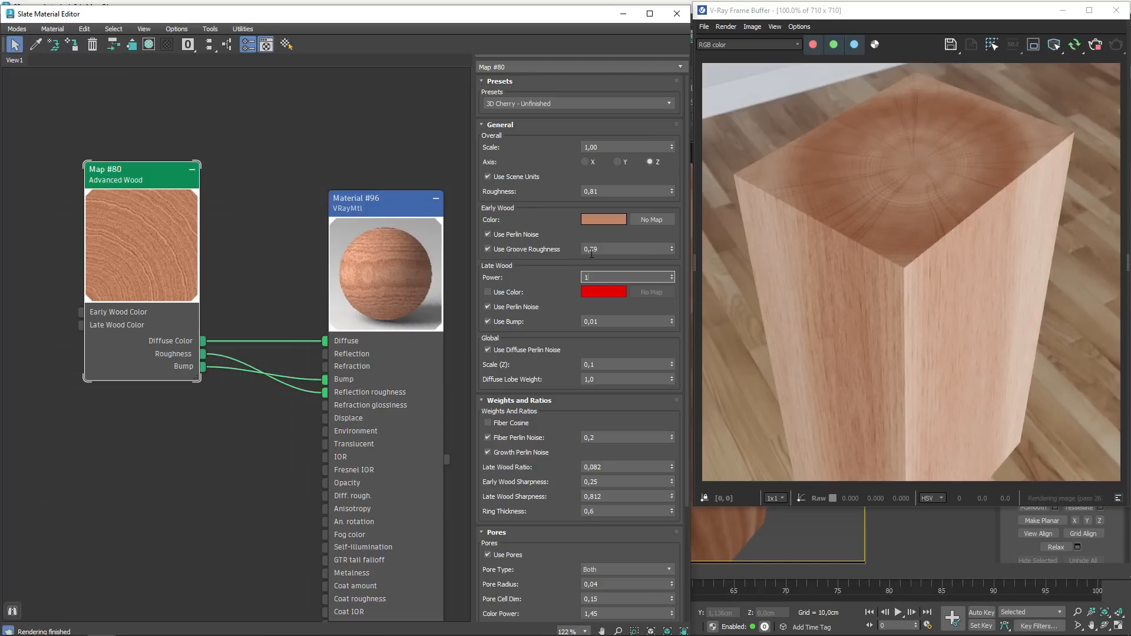
pyautogui.write('1,45')
pyautogui.press('Return')
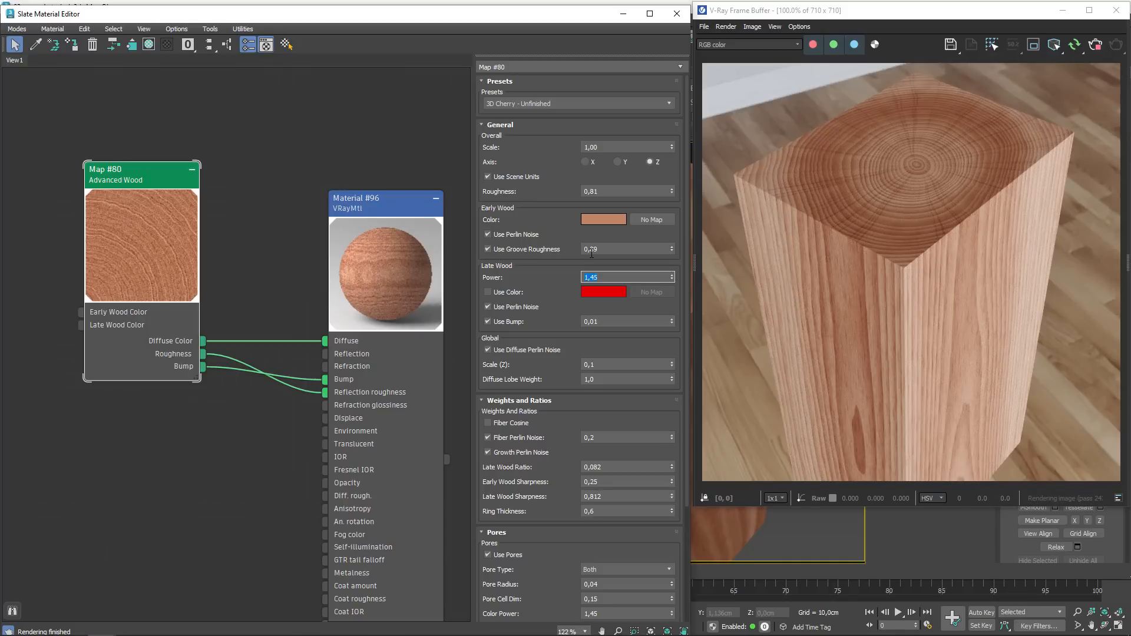
pyautogui.write(',15')
pyautogui.press('Return')
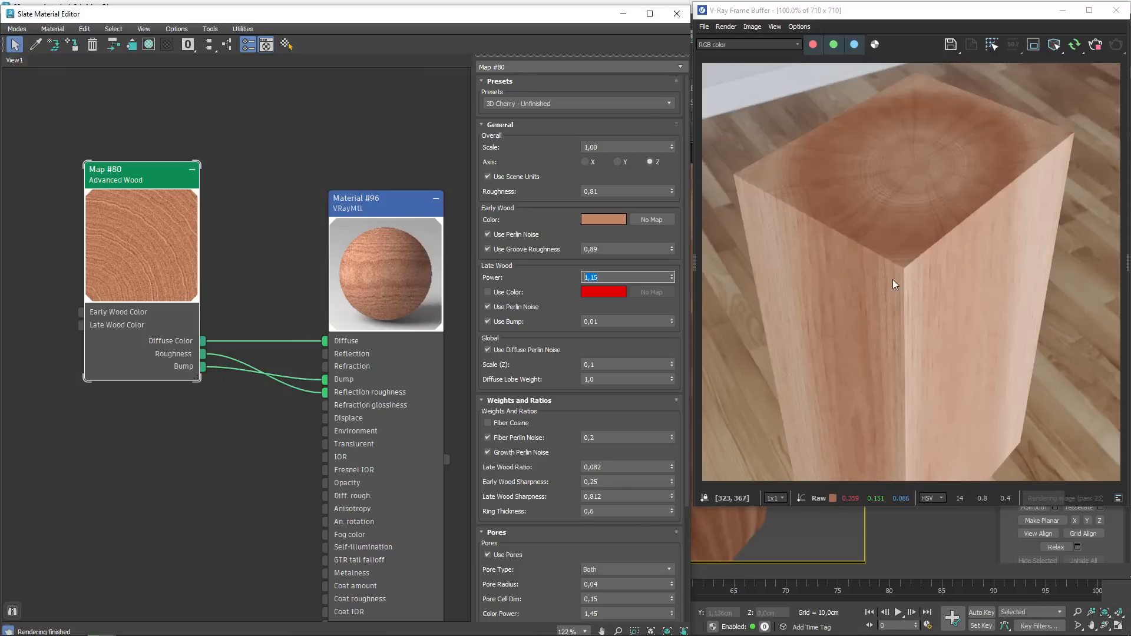
# - Inspect the VRayRawReflection and VRayRawDiffuseFilter render elements in the frame buffer, and move the material editor clear of the main toolbar
pyautogui.click(748, 49)
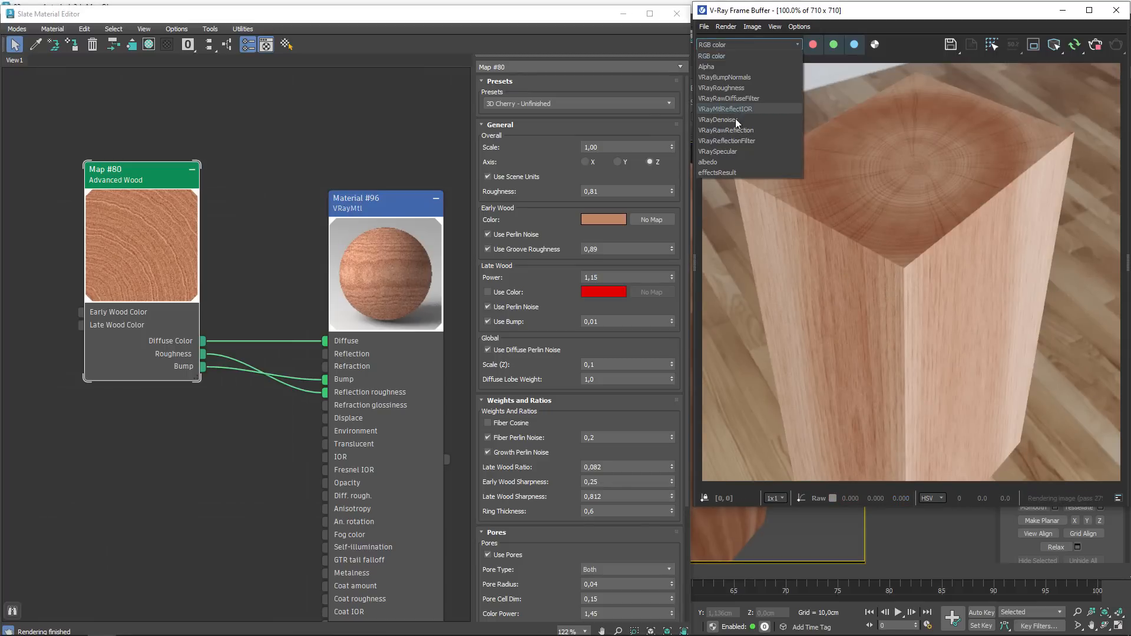
pyautogui.click(731, 130)
pyautogui.click(748, 44)
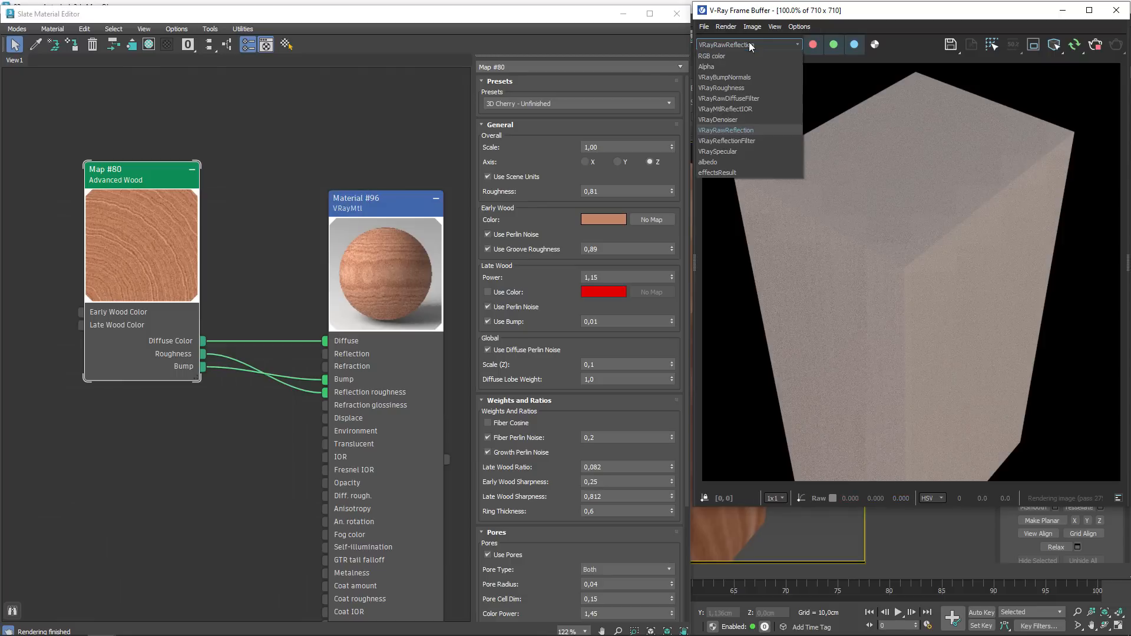
pyautogui.click(746, 98)
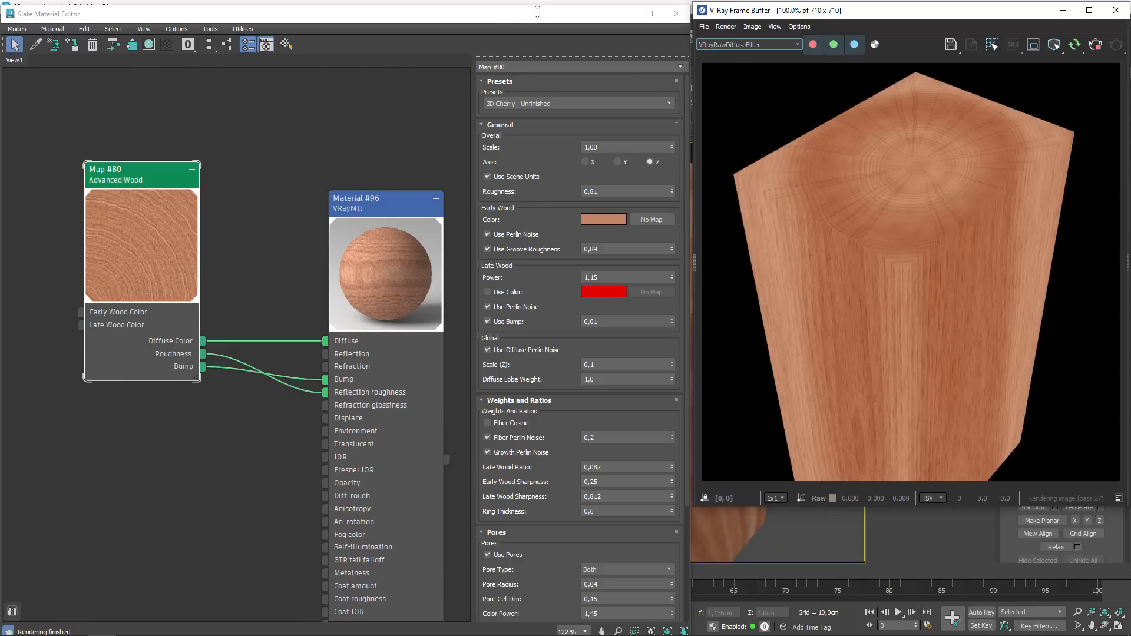
pyautogui.moveTo(496, 17); pyautogui.dragTo(524, 179)
pyautogui.click(622, 309)
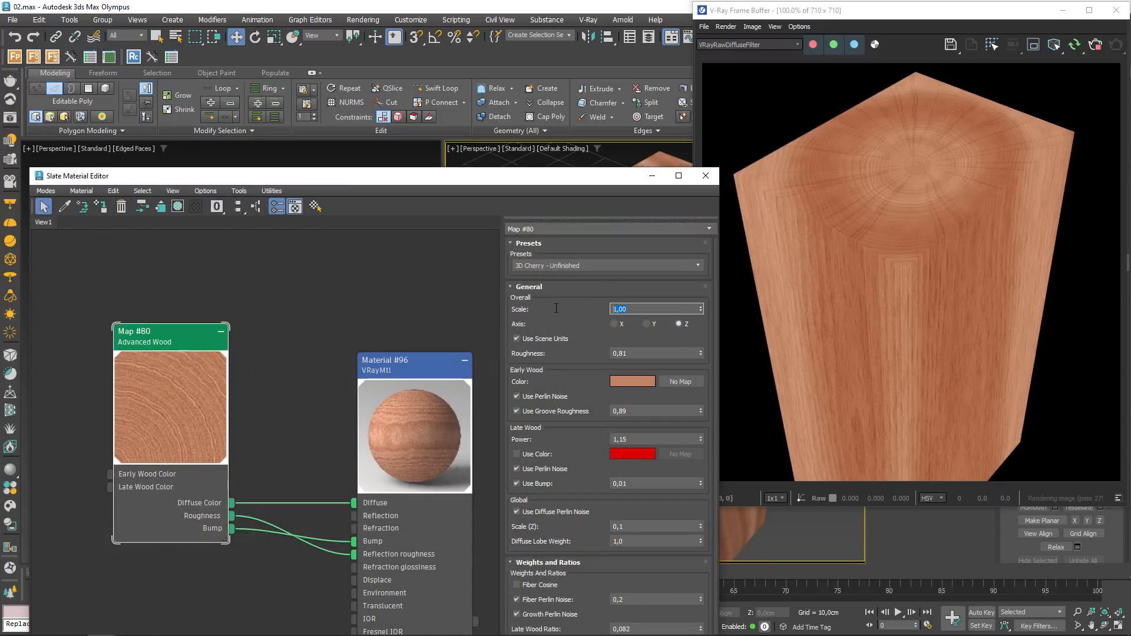
# - Set the wood map's overall scale to 0,6 and check the grain on the block's side and end faces in the render
pyautogui.write('0,6')
pyautogui.press('Return')
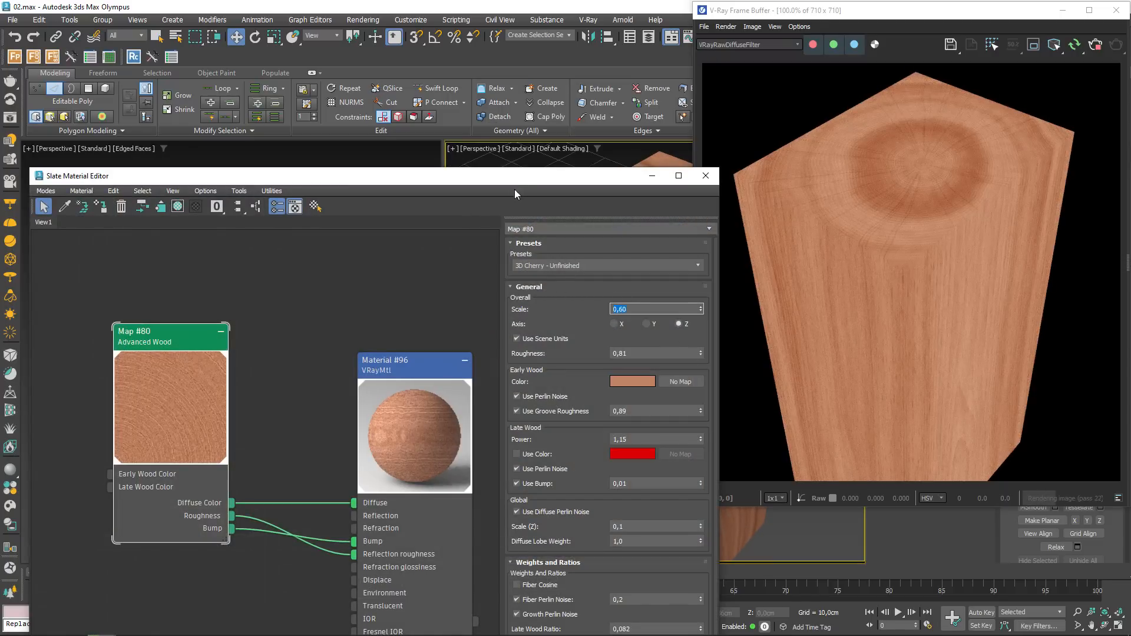
pyautogui.moveTo(514, 182); pyautogui.dragTo(590, 383)
pyautogui.scroll(3, 606, 284)
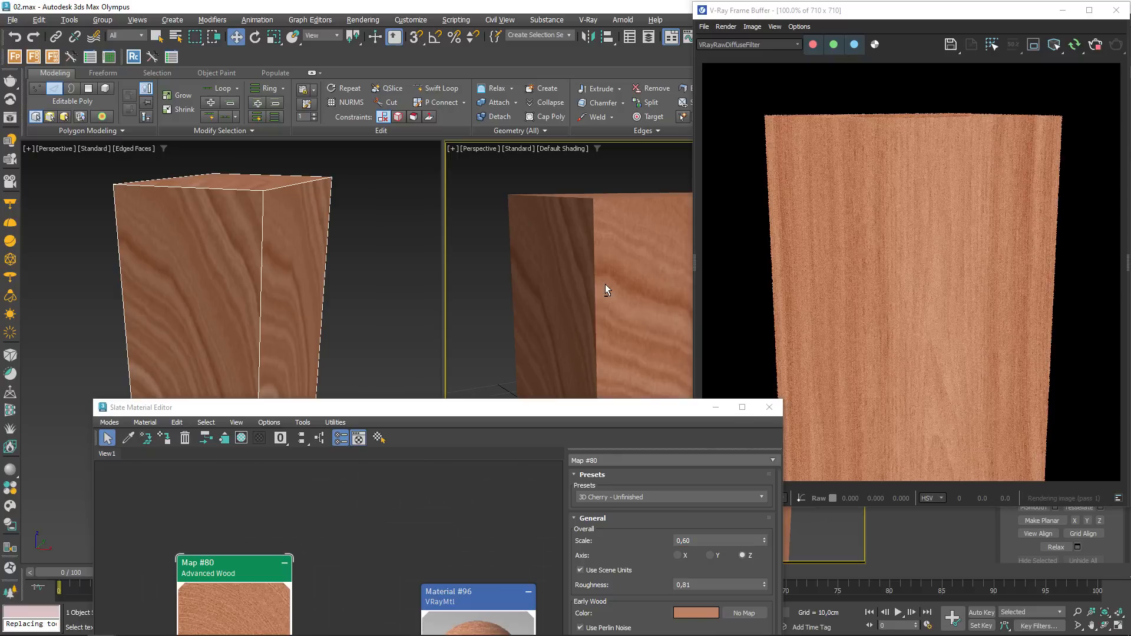
pyautogui.keyDown('alt'); pyautogui.moveTo(606, 284); pyautogui.dragTo(607, 321, button='middle'); pyautogui.keyUp('alt')
pyautogui.scroll(2, 638, 290)
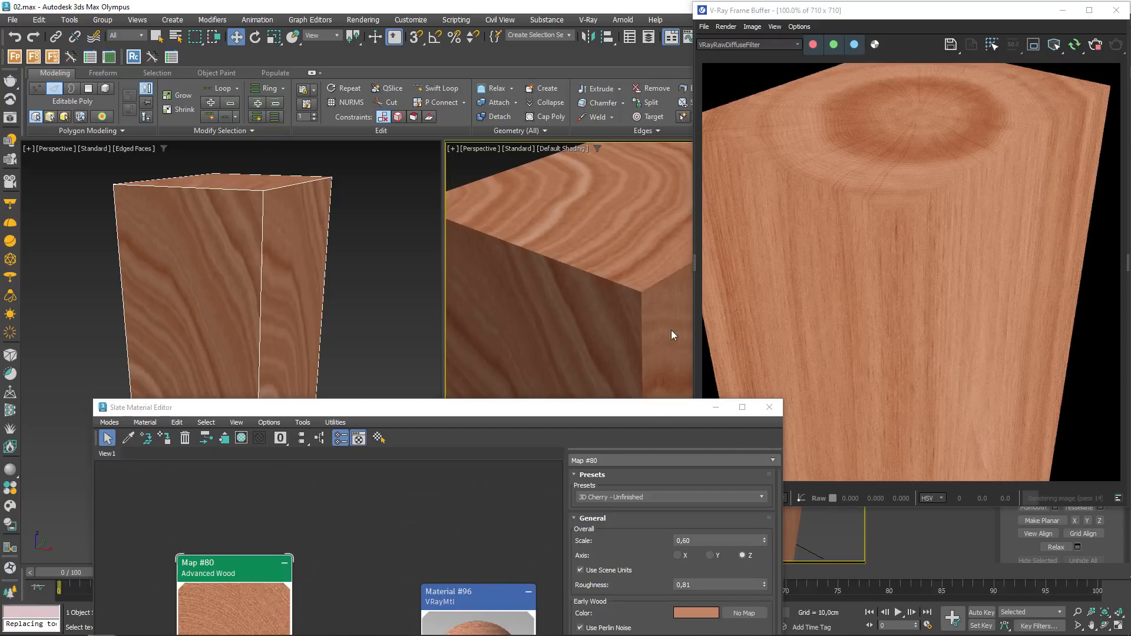
pyautogui.moveTo(648, 405); pyautogui.dragTo(555, 26)
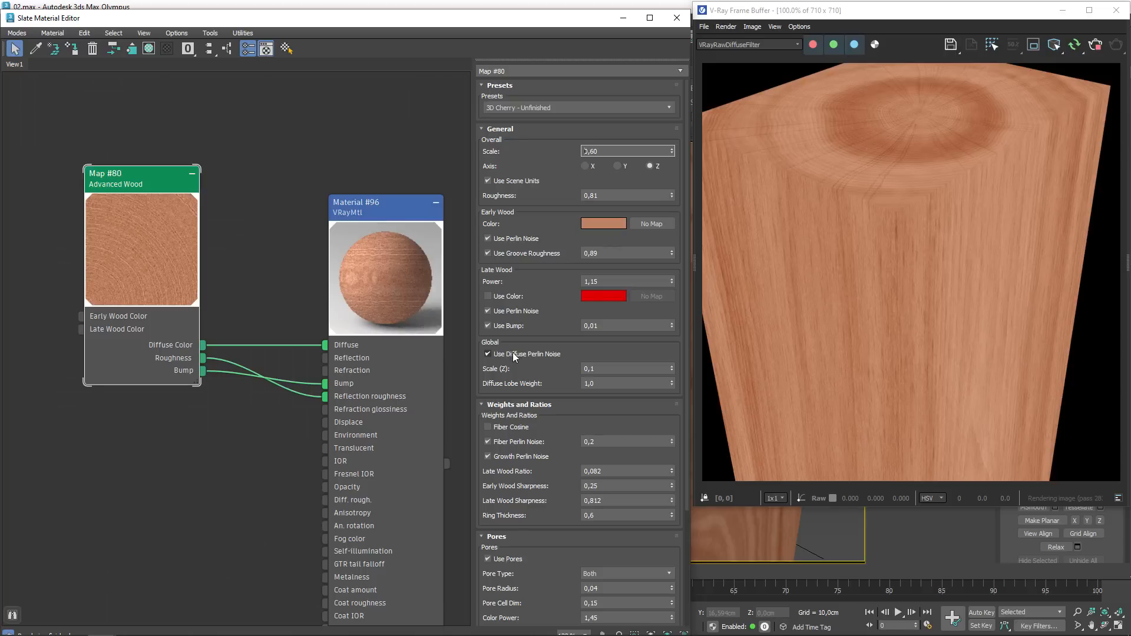
# - Disable the late wood Perlin noise and the global diffuse Perlin noise, examine the render, and re-enable the diffuse Perlin noise
pyautogui.click(496, 313)
pyautogui.click(499, 355)
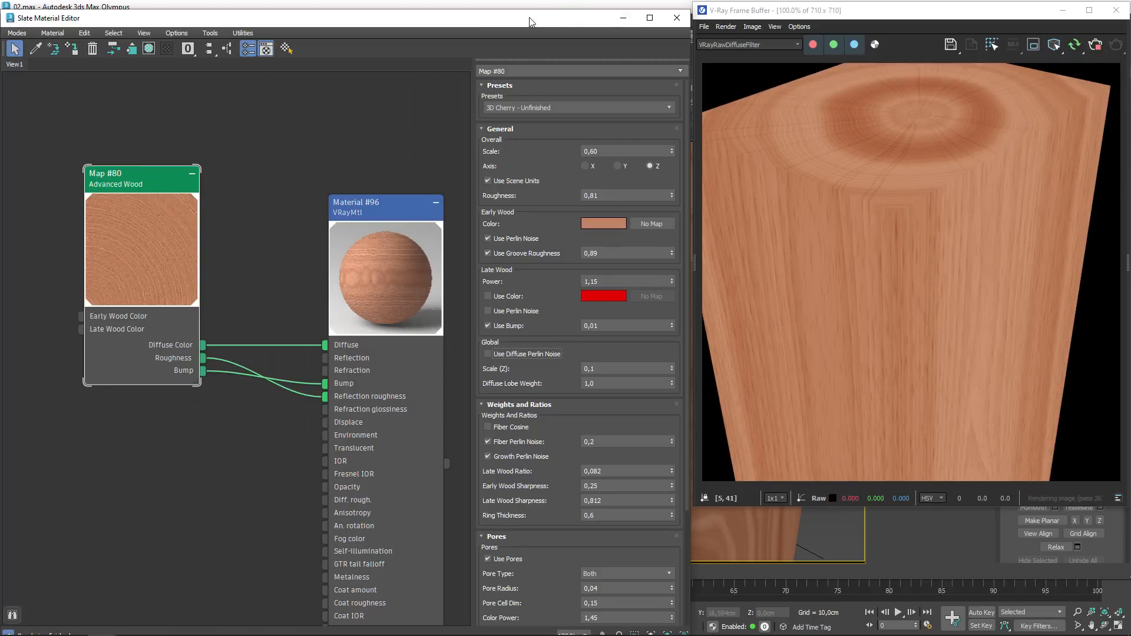
pyautogui.moveTo(530, 18); pyautogui.dragTo(507, 9)
pyautogui.scroll(3, 623, 218)
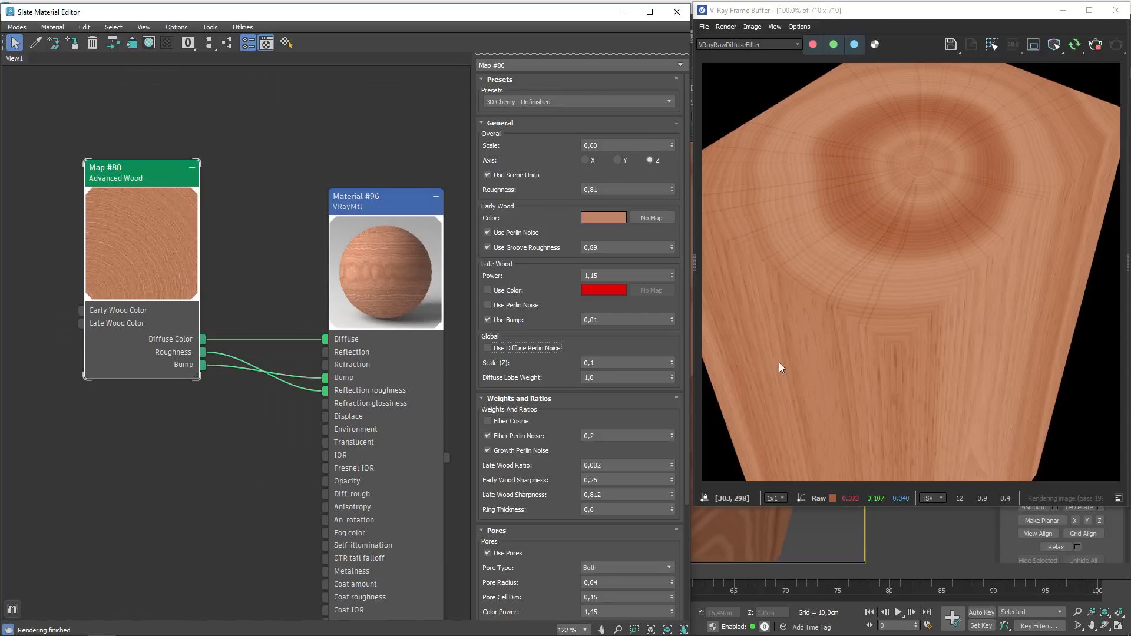
pyautogui.click(508, 349)
pyautogui.scroll(2, 908, 278)
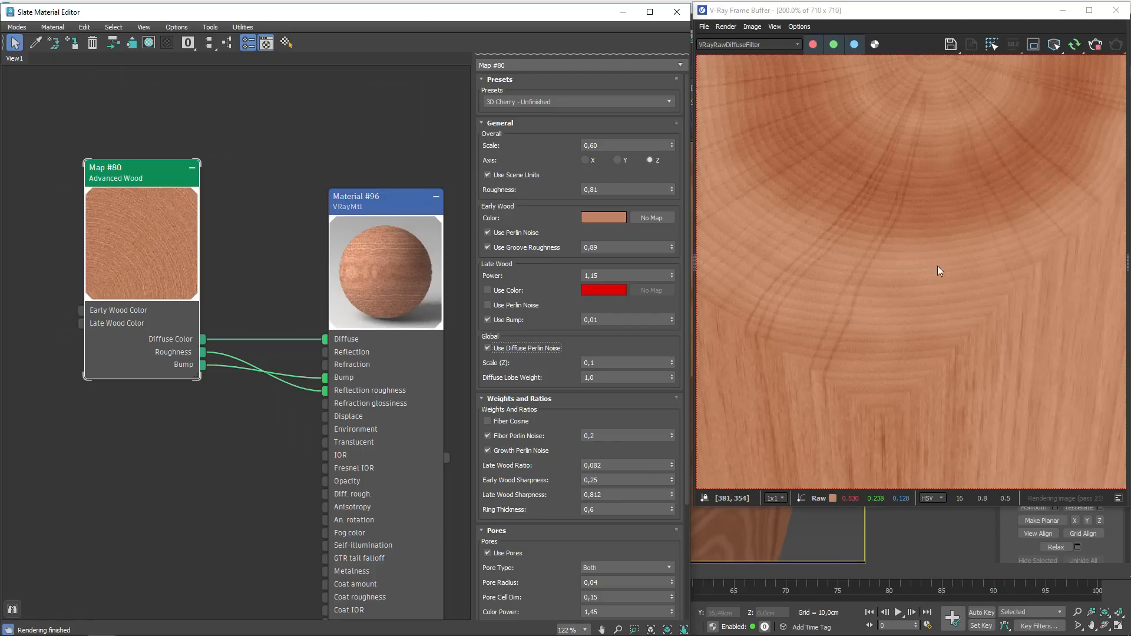
pyautogui.scroll(-2, 909, 292)
# - Try global Scale (Z) values of 1, 0,01 and 0,02 for the diffuse noise, and set it to 0,2
pyautogui.press('Tab')
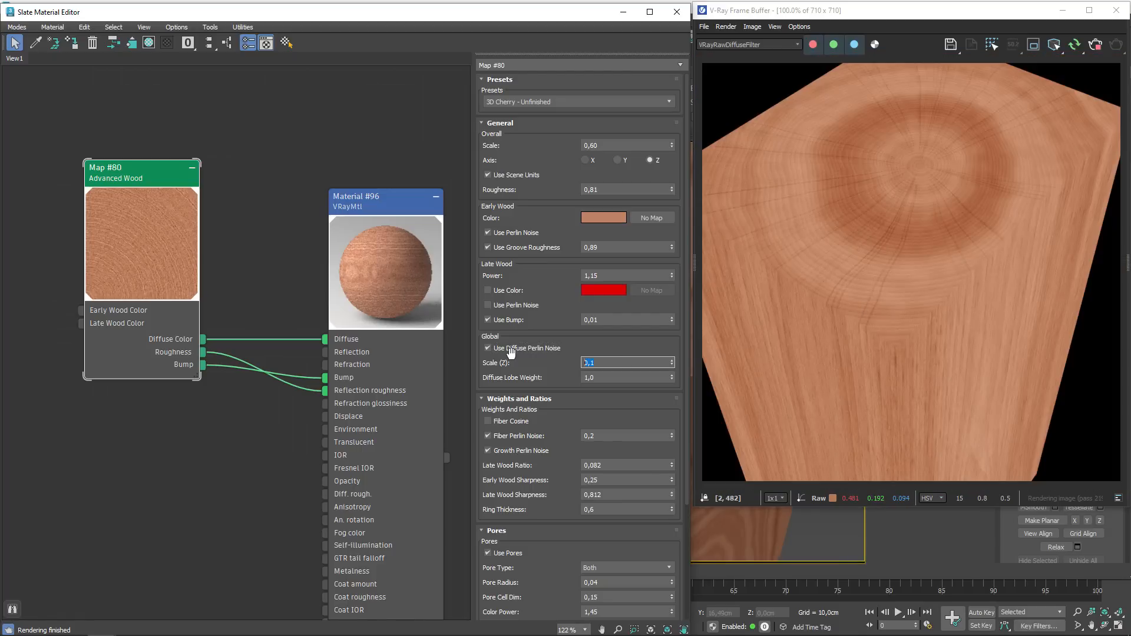
pyautogui.write('1')
pyautogui.press('Return')
pyautogui.write('0,01')
pyautogui.press('Return')
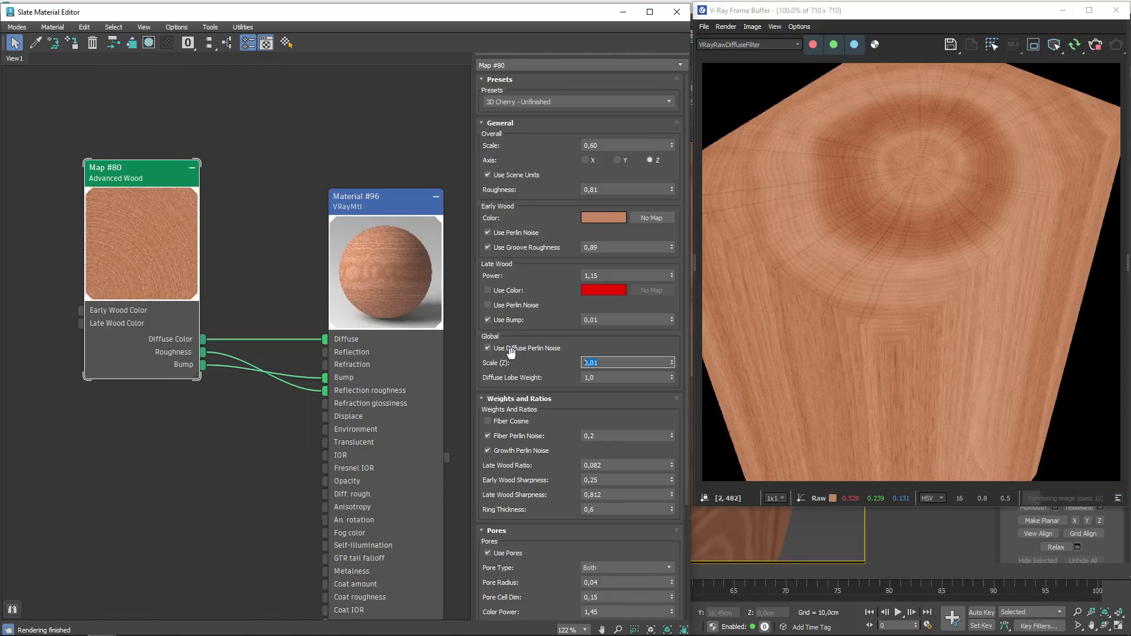
pyautogui.write('0,02')
pyautogui.press('Return')
pyautogui.write('0,2')
pyautogui.press('Return')
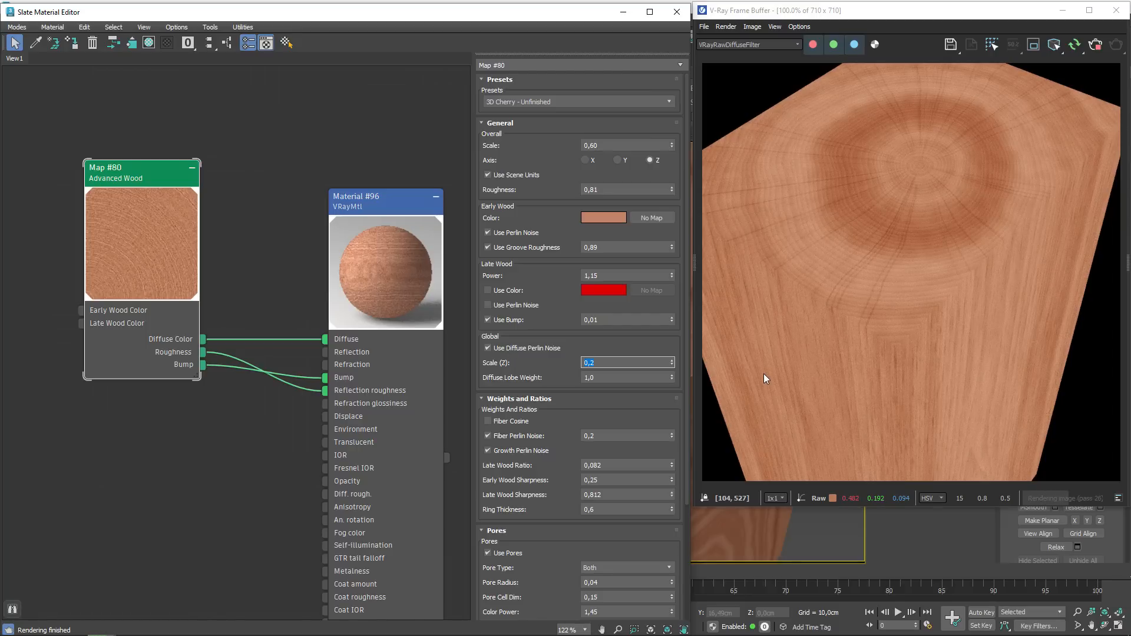
# - Compare the late wood Perlin noise on and off in the render, and leave it enabled
pyautogui.click(509, 308)
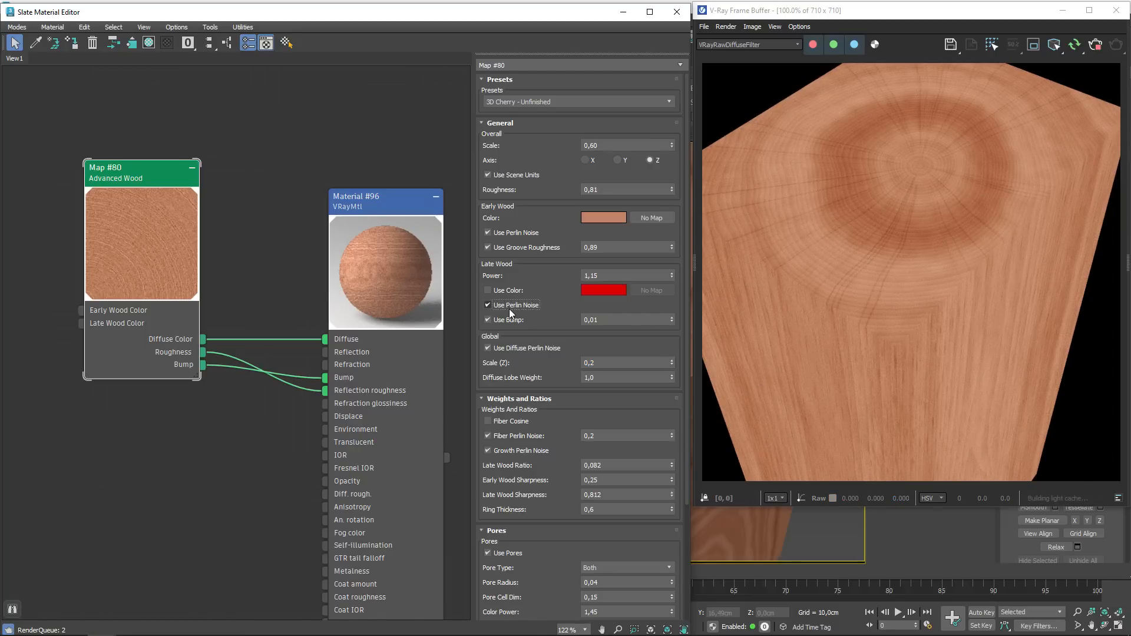
pyautogui.click(509, 308)
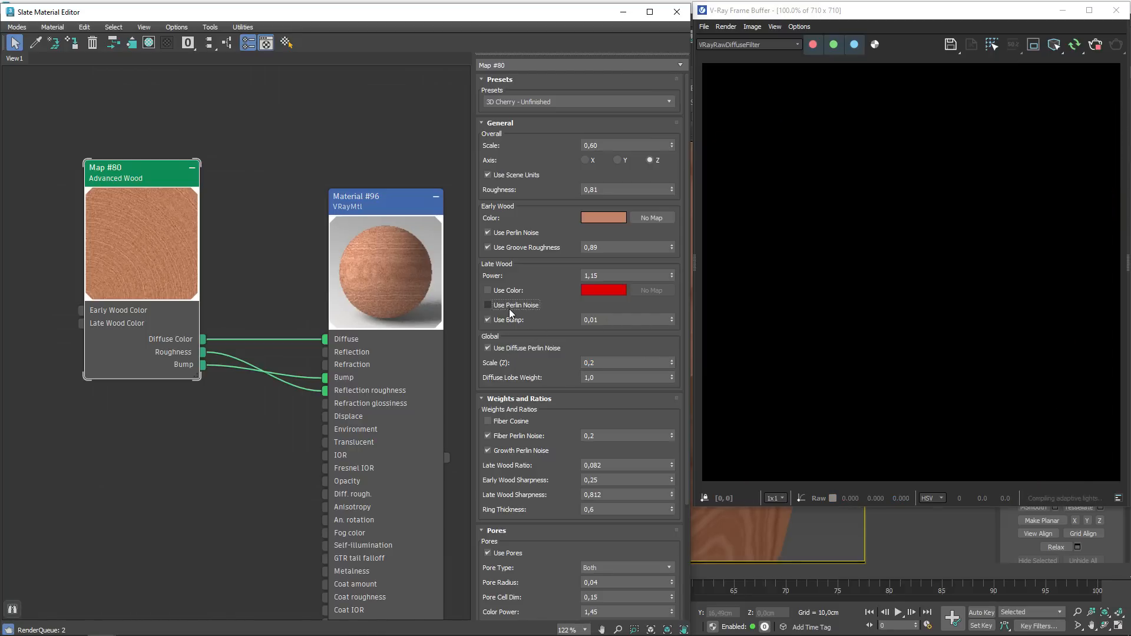
pyautogui.click(509, 307)
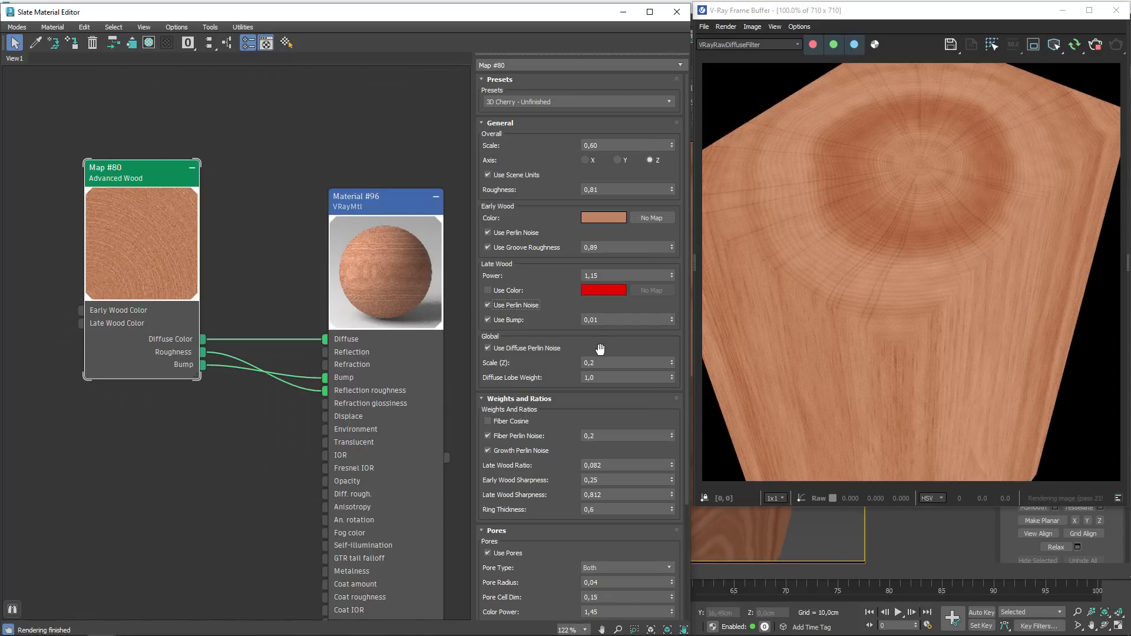
# - Try the Fiber Cosine option in the weights and ratios, compare the render with and without it, and leave it disabled
pyautogui.scroll(-5, 547, 354)
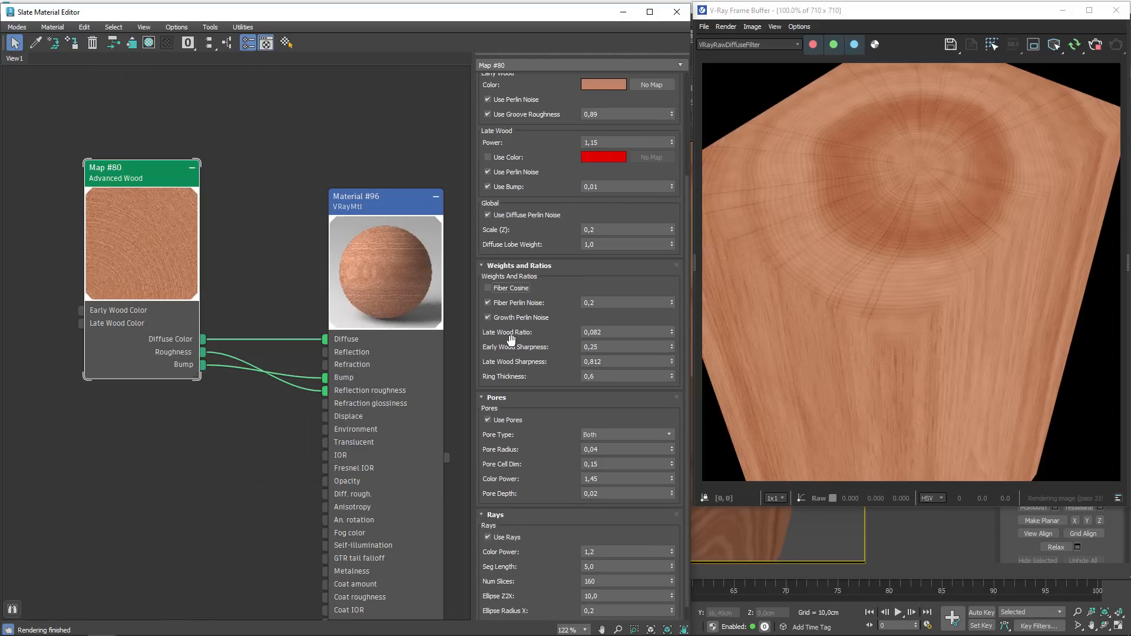
pyautogui.click(502, 290)
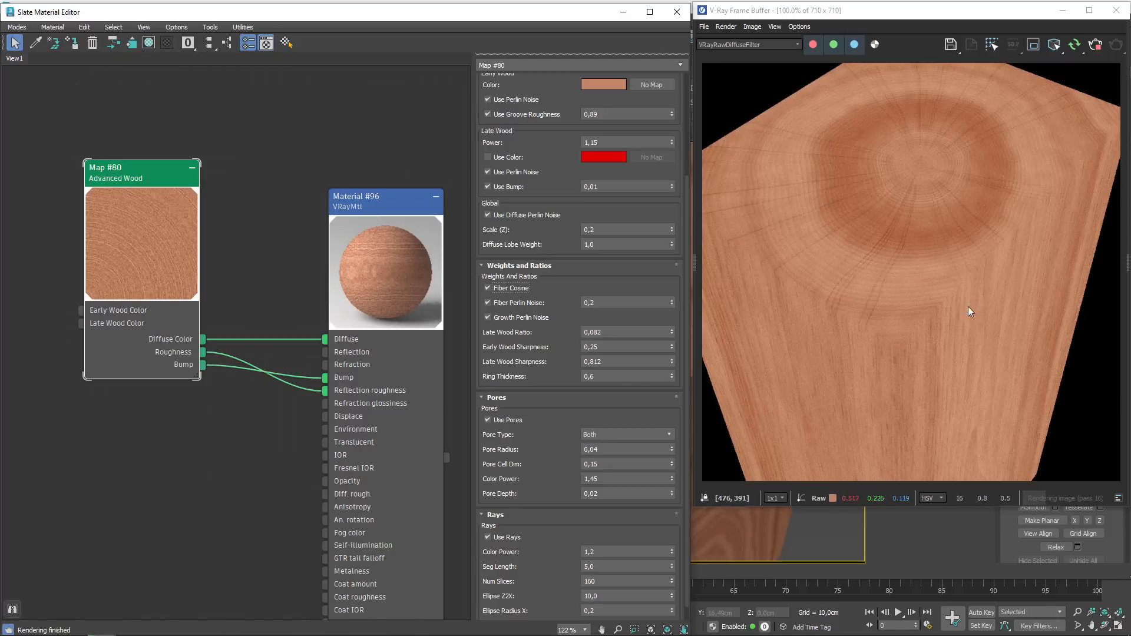
pyautogui.click(510, 288)
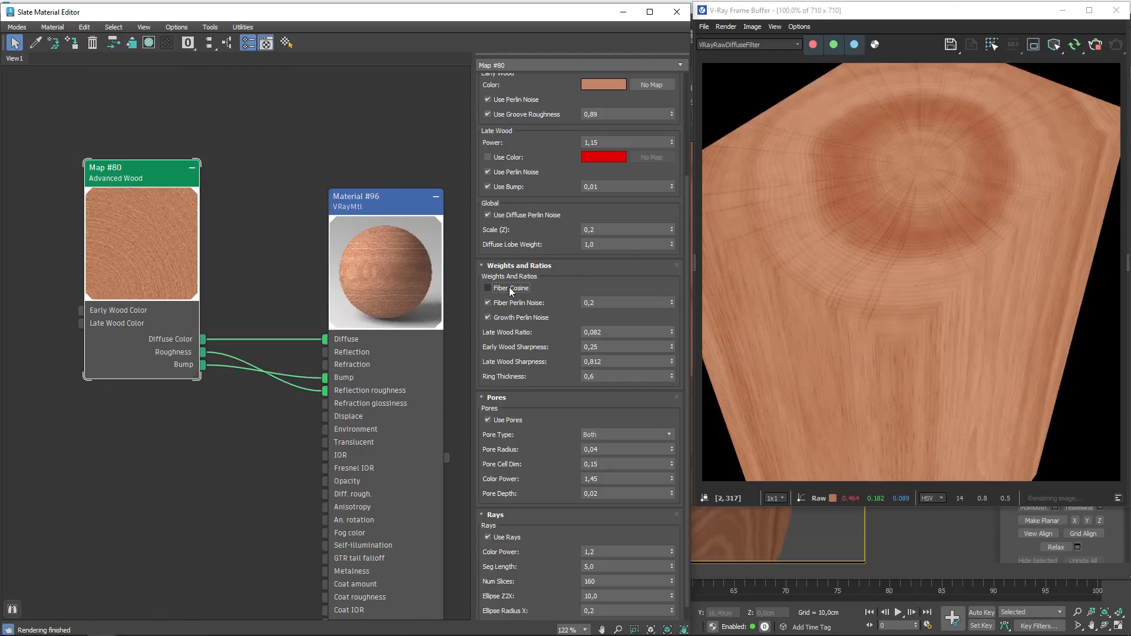
pyautogui.click(510, 288)
pyautogui.click(500, 290)
# - Disable Fiber Perlin Noise, examine the rings and side grain of the block in the render, and enable it again
pyautogui.click(494, 305)
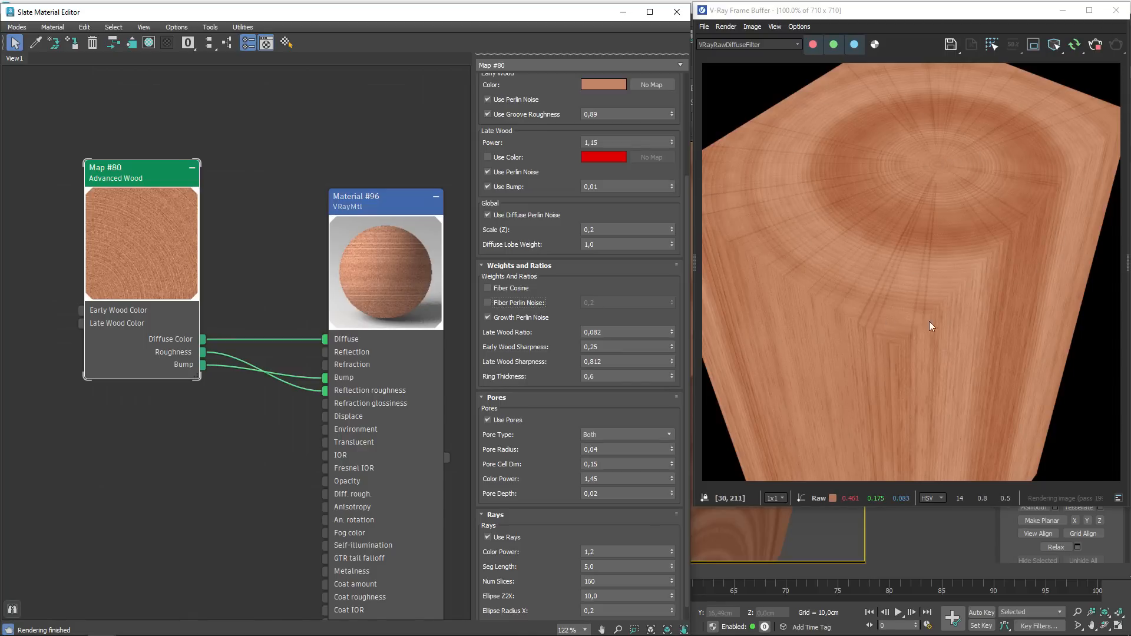
pyautogui.click(628, 6)
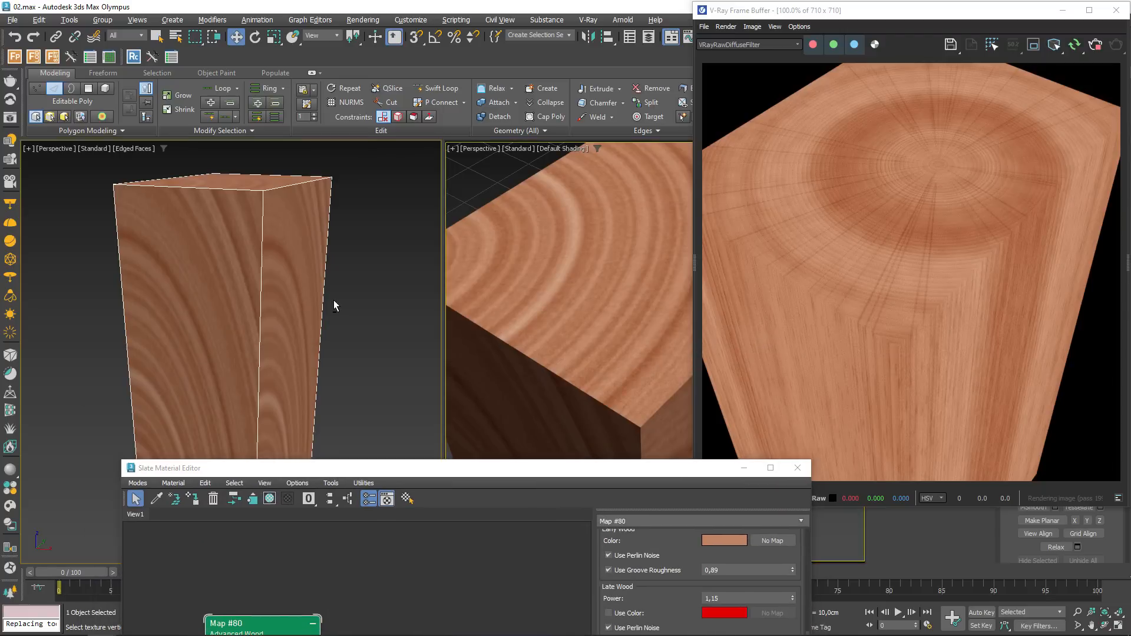
pyautogui.keyDown('alt'); pyautogui.moveTo(622, 334); pyautogui.dragTo(603, 306, button='middle'); pyautogui.keyUp('alt')
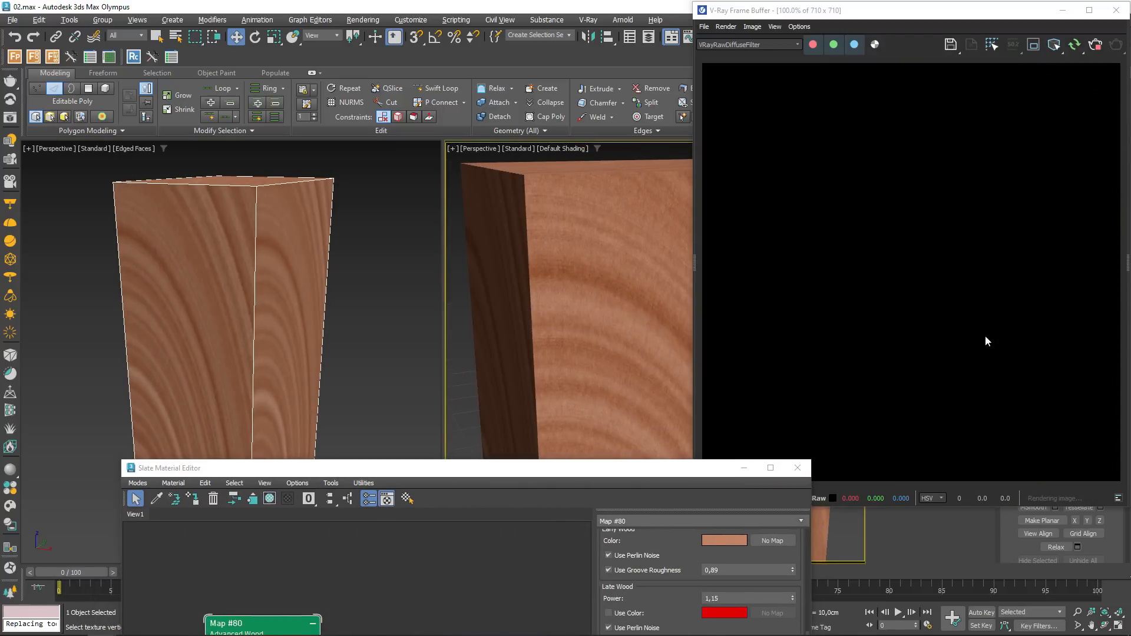
pyautogui.scroll(-2, 924, 292)
pyautogui.scroll(2, 925, 389)
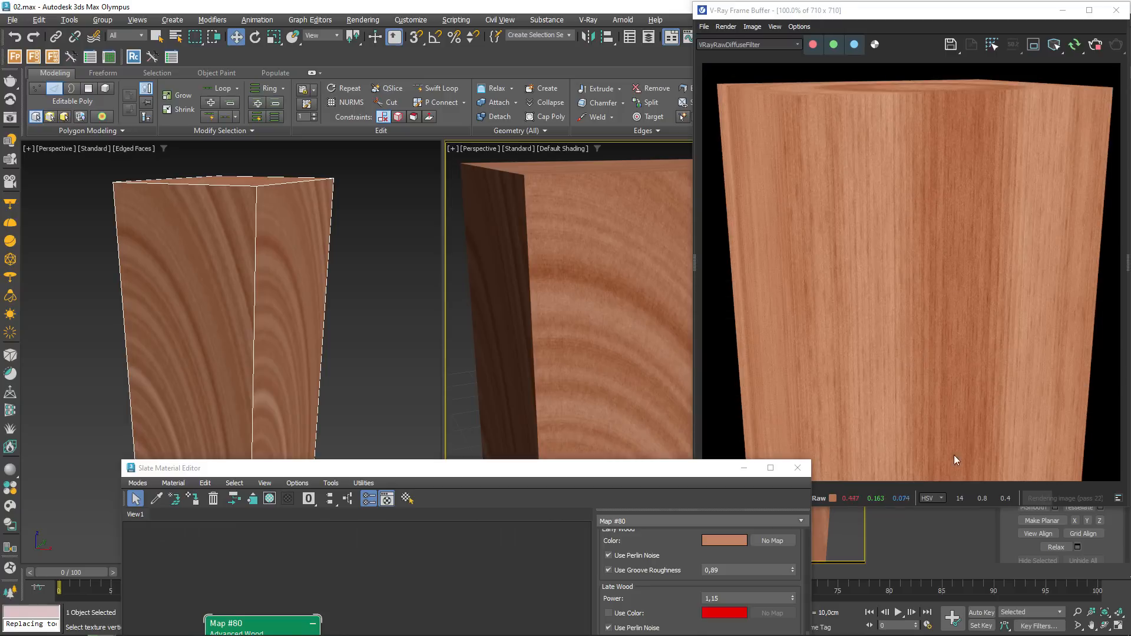
pyautogui.keyDown('alt'); pyautogui.moveTo(548, 306); pyautogui.dragTo(609, 477, button='middle'); pyautogui.keyUp('alt')
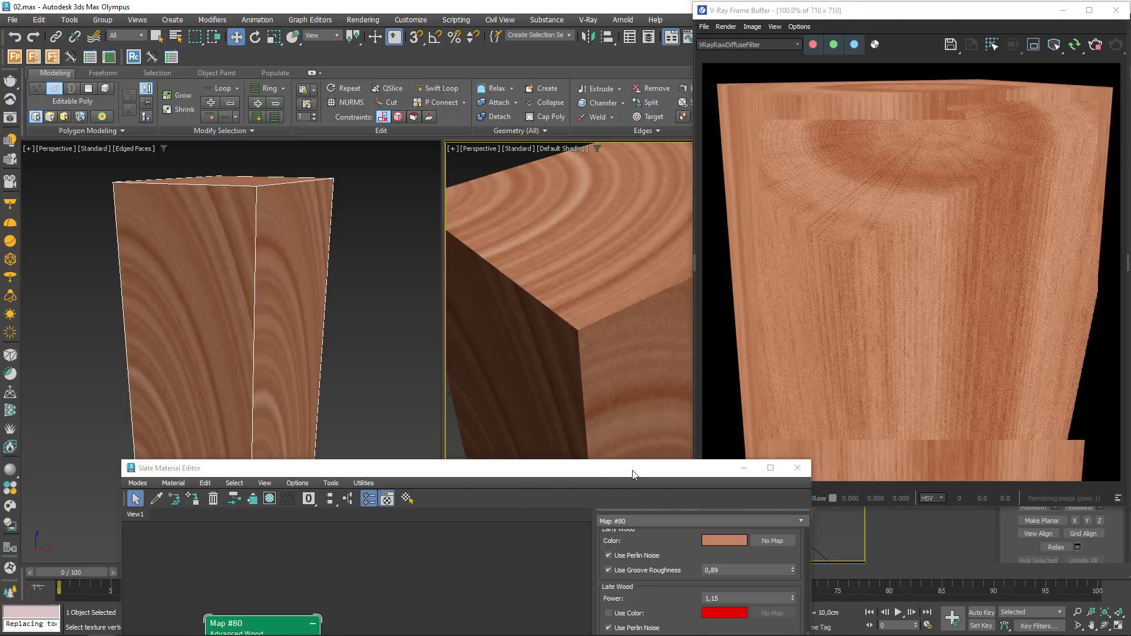
pyautogui.moveTo(610, 478); pyautogui.dragTo(510, 19)
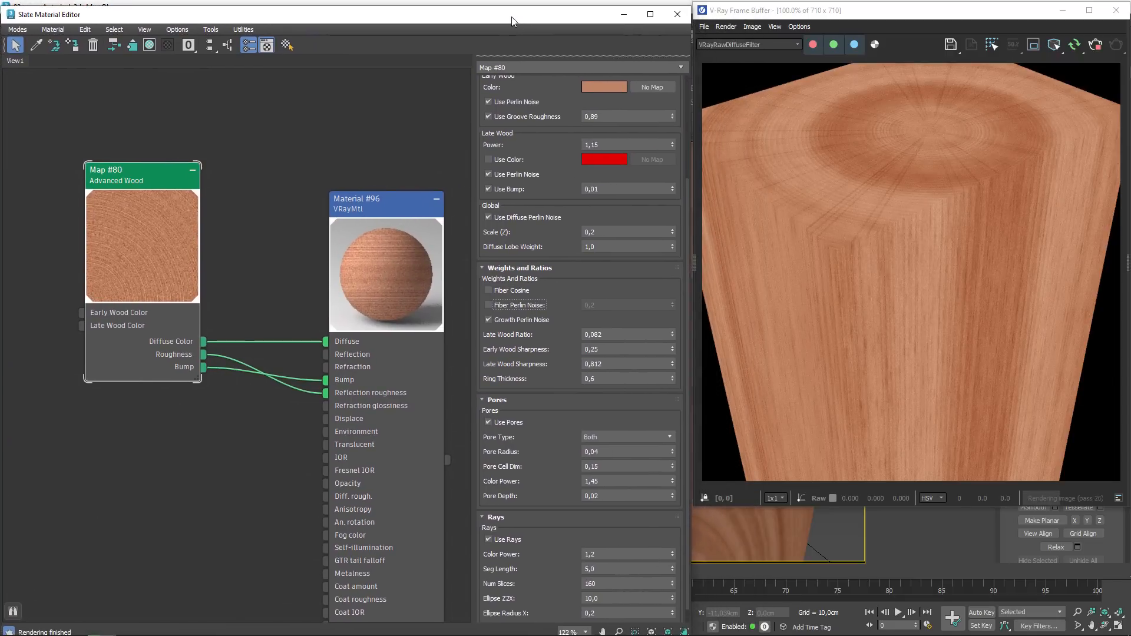
pyautogui.click(519, 305)
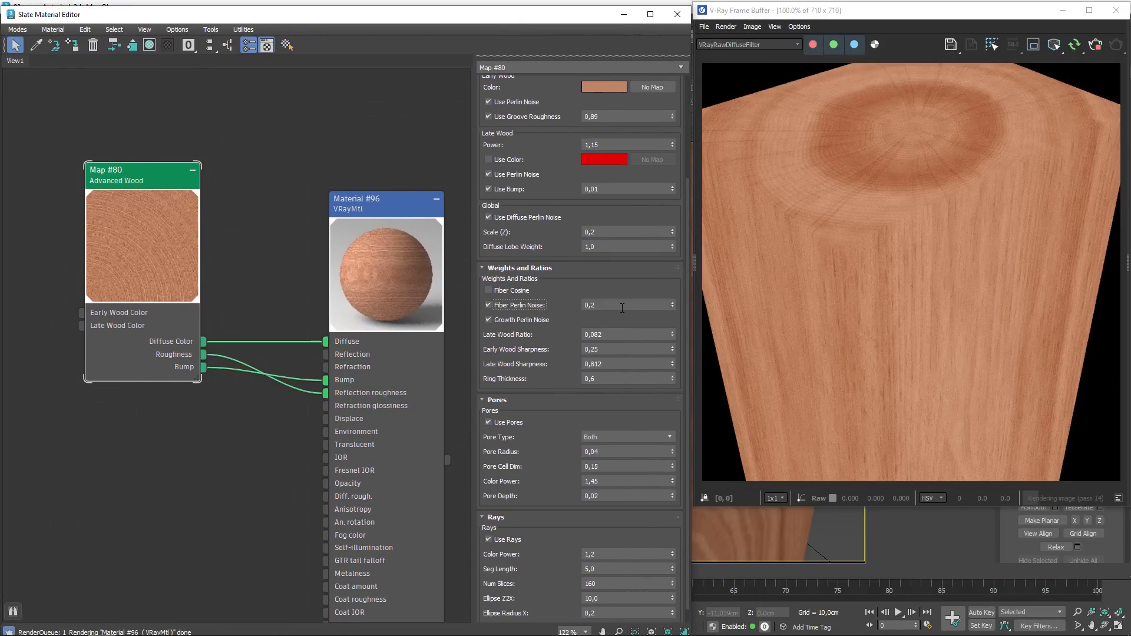
# - Try Fiber Perlin Noise values of 0,5, 1 and 0,01, and set it to 0,4
pyautogui.click(622, 305)
pyautogui.press('BackSpace')
pyautogui.write('5')
pyautogui.press('Return')
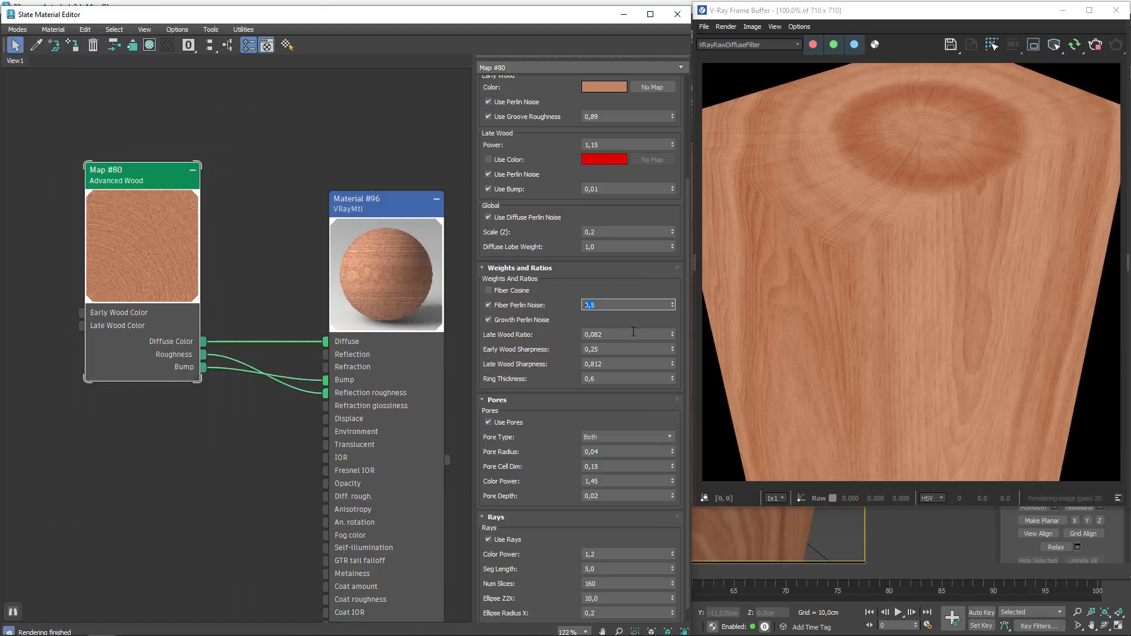
pyautogui.write('1')
pyautogui.press('Return')
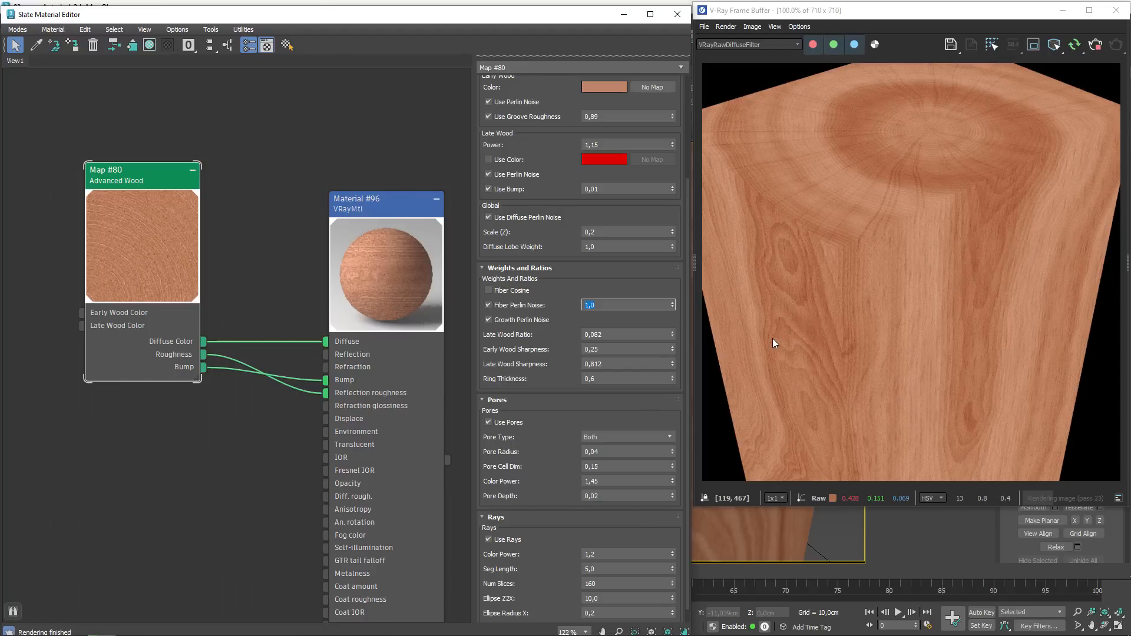
pyautogui.write('0,01')
pyautogui.press('Return')
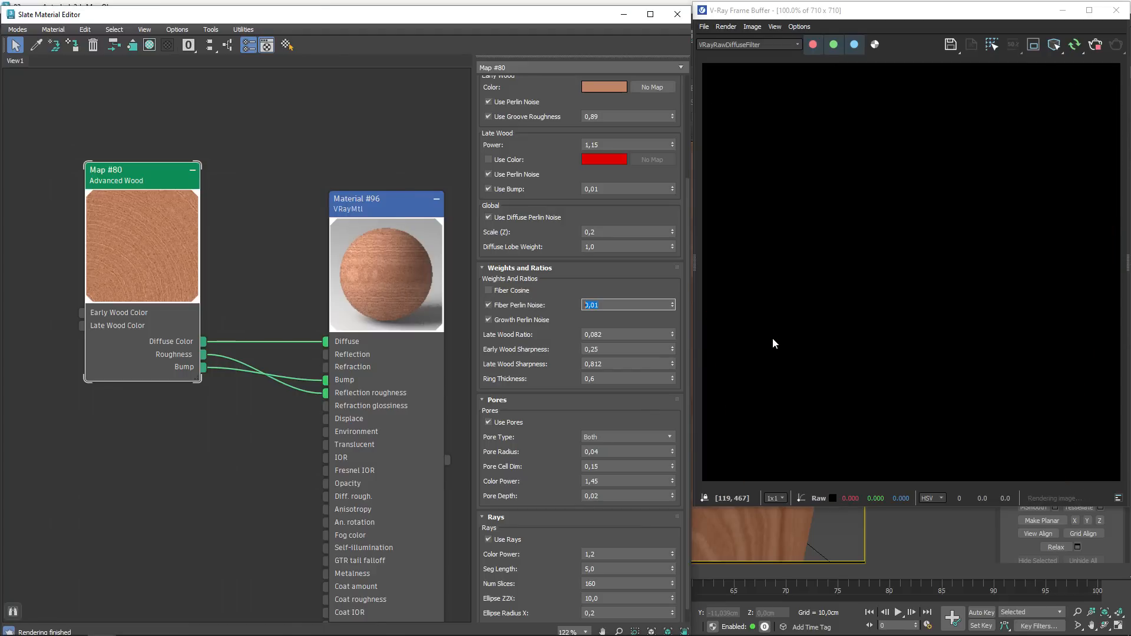
pyautogui.write('0,')
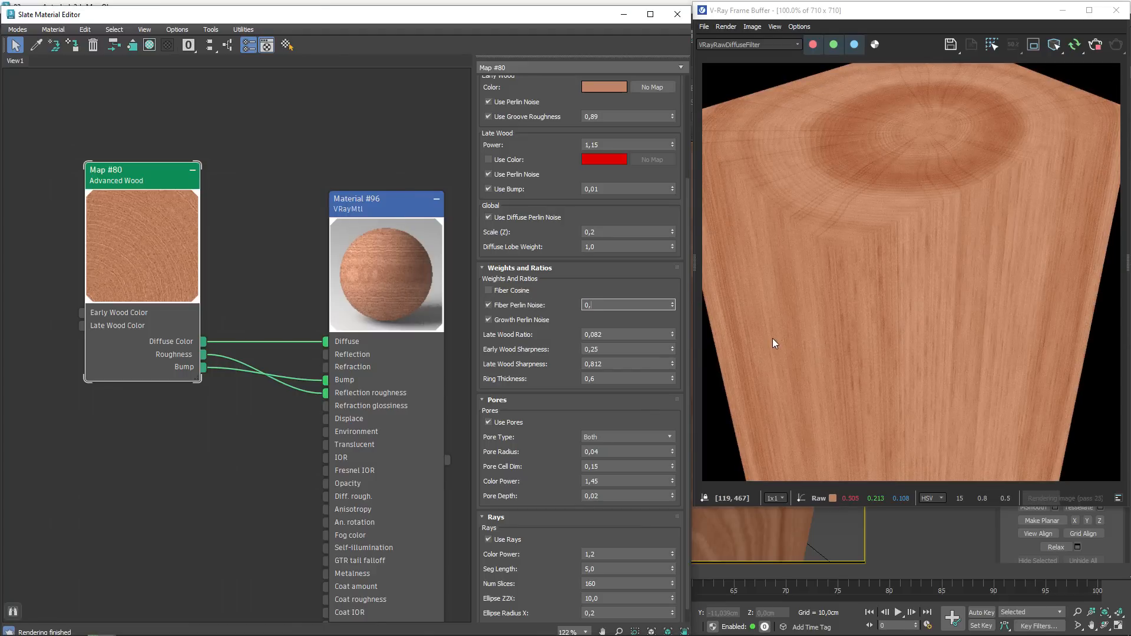
pyautogui.write('4')
pyautogui.press('Return')
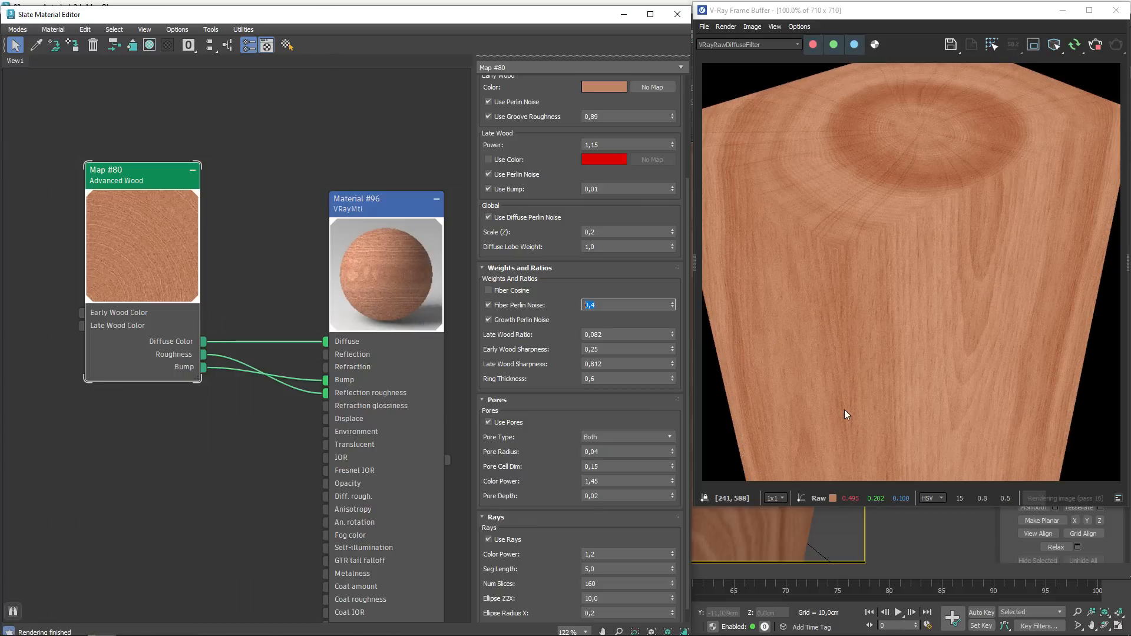
# - Disable Growth Perlin Noise to compare the render, and enable it again
pyautogui.click(492, 320)
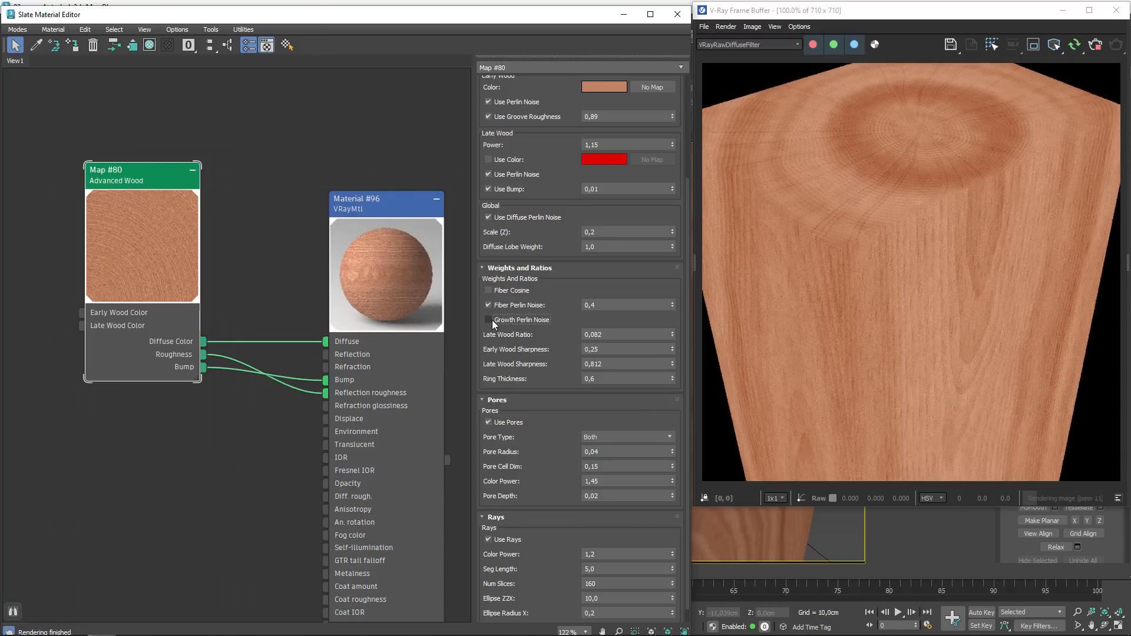
pyautogui.click(492, 320)
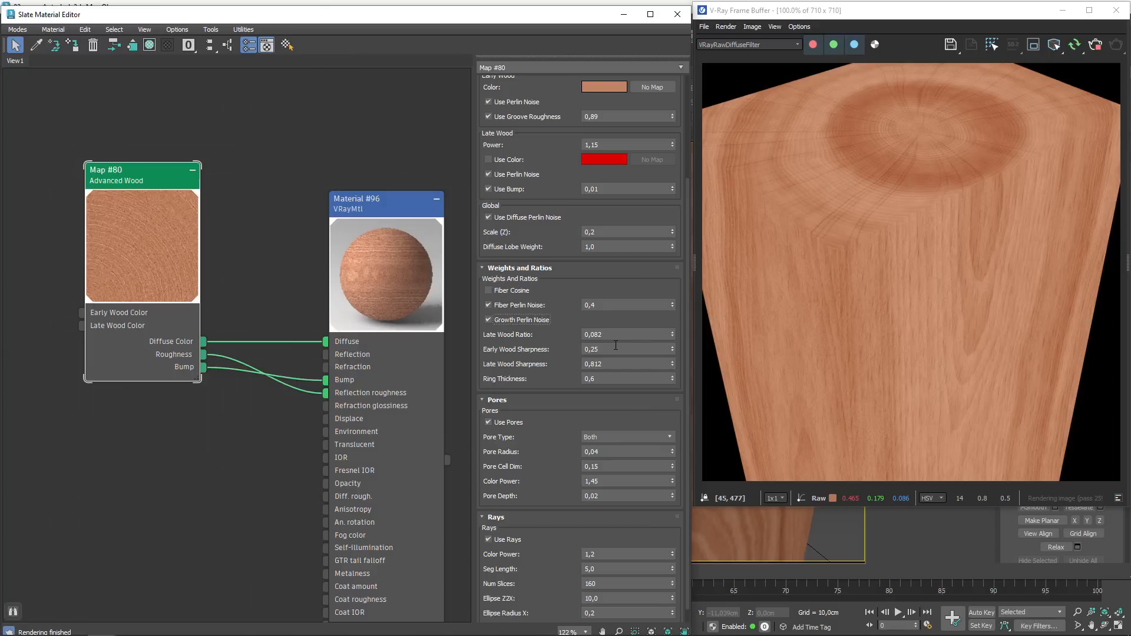
# - Try early wood sharpness values of 1, 0,1 and 0,8 against the enlarged render, and set it to 0
pyautogui.moveTo(673, 350); pyautogui.dragTo(673, 174)
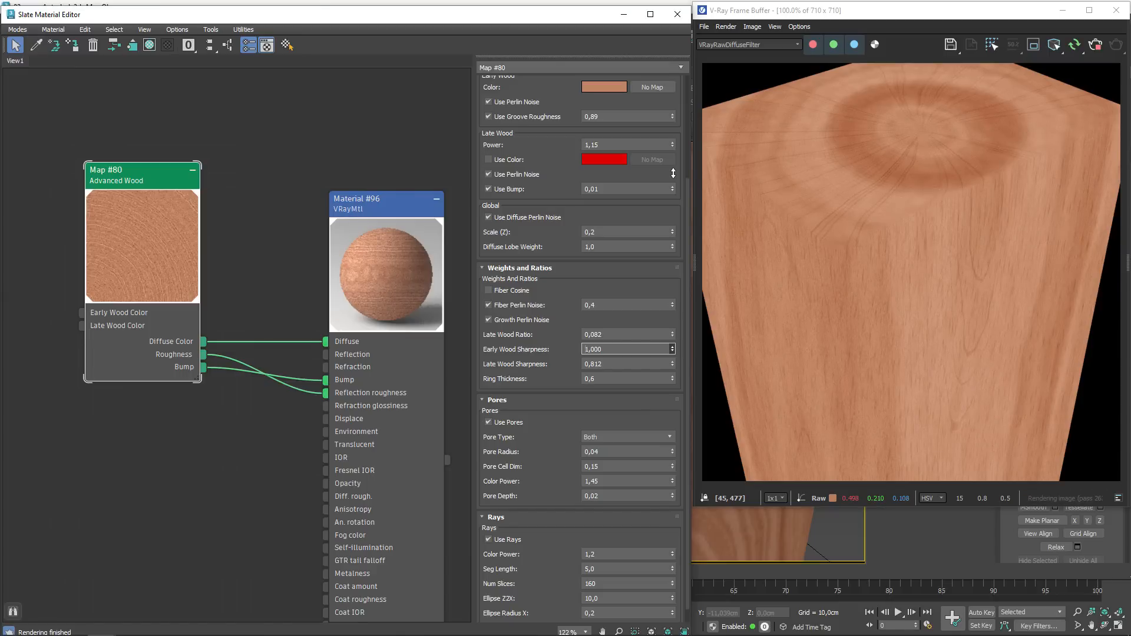
pyautogui.moveTo(673, 173); pyautogui.dragTo(667, 213)
pyautogui.hotkey('ctrl', 'z')
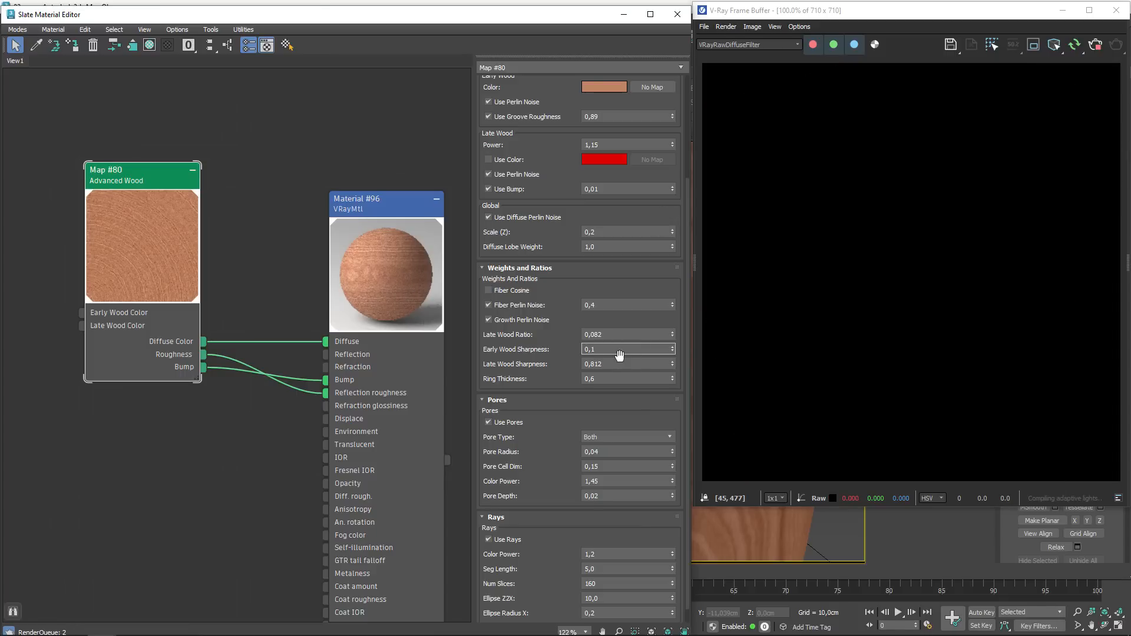
pyautogui.moveTo(616, 351); pyautogui.dragTo(535, 347)
pyautogui.write('0,8')
pyautogui.press('Return')
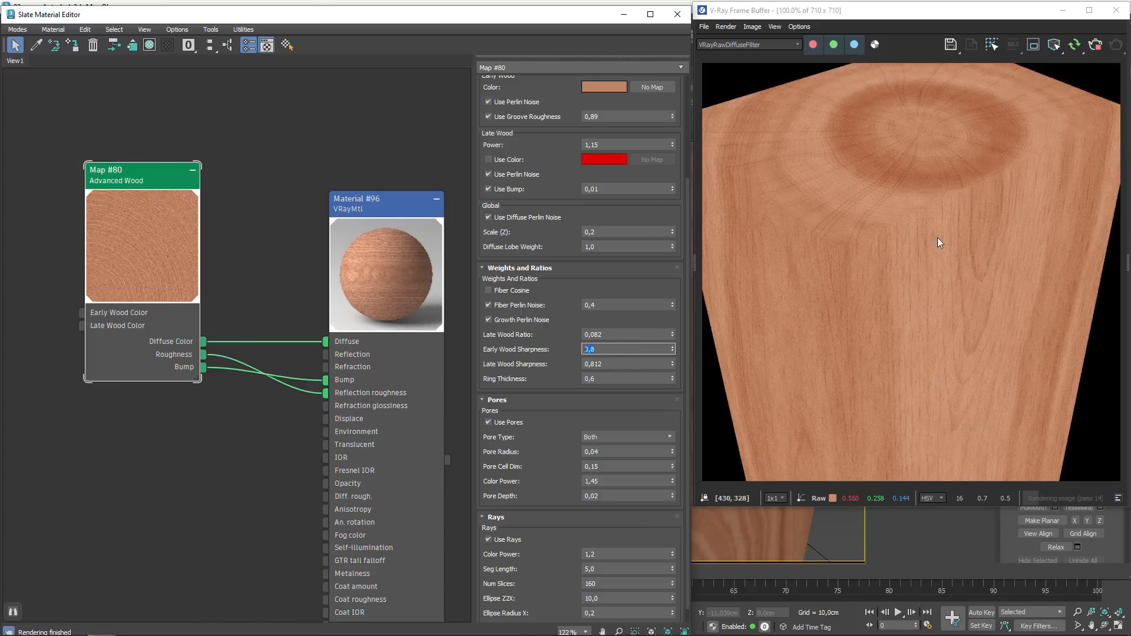
pyautogui.scroll(1, 880, 208)
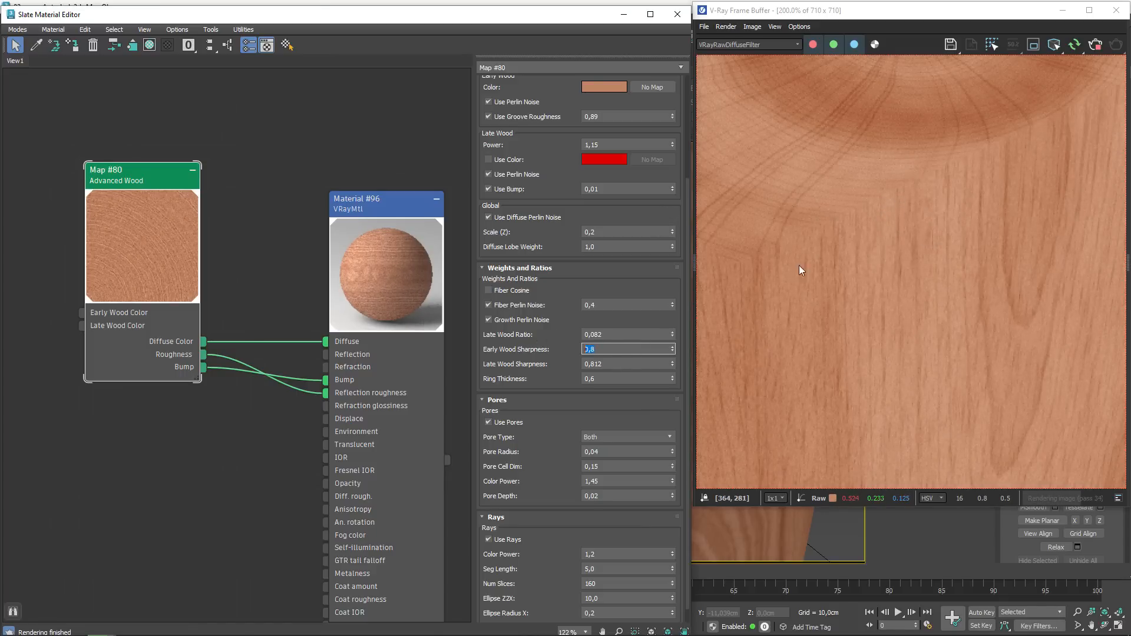
pyautogui.write('0')
pyautogui.press('Return')
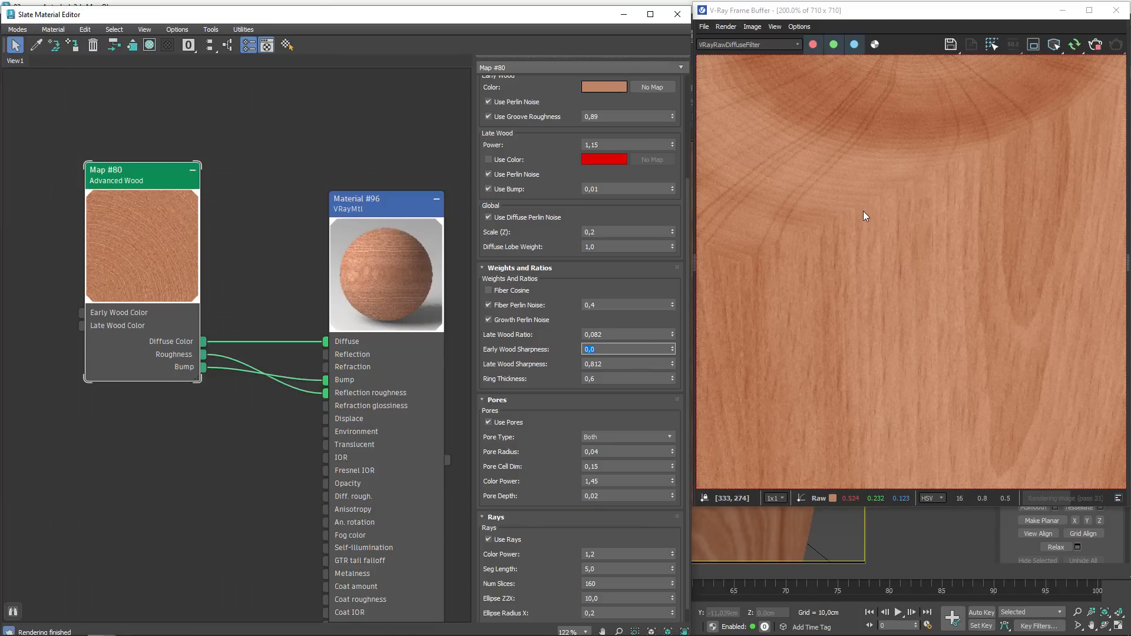
# - Set the early wood sharpness to 0,5 and view the whole block in the render
pyautogui.write('0')
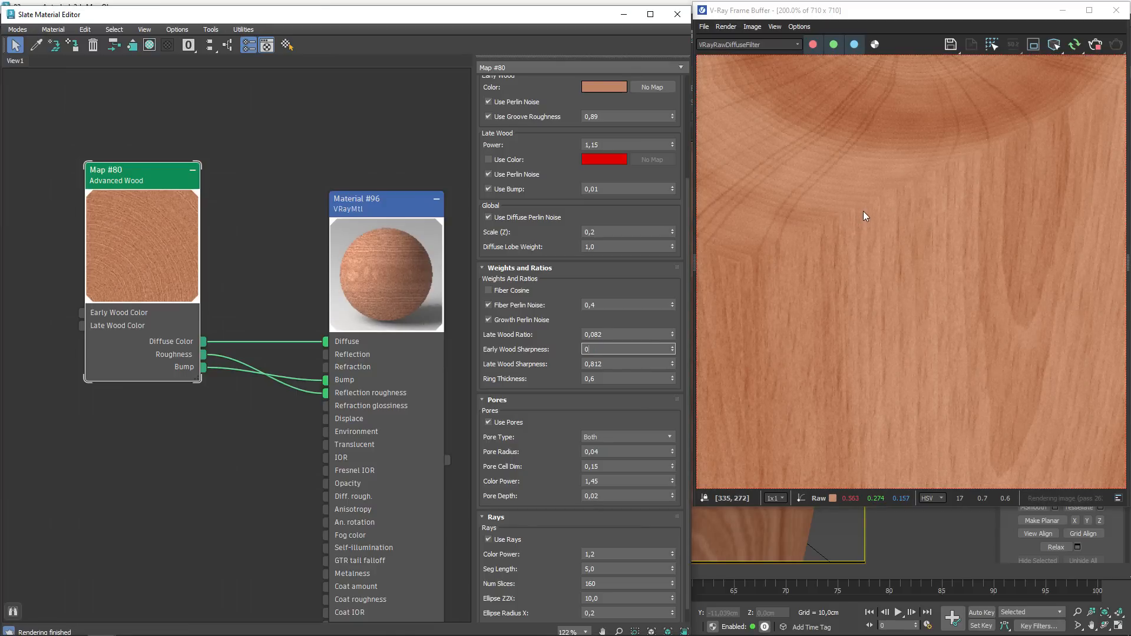
pyautogui.press('Return')
pyautogui.scroll(-1, 900, 264)
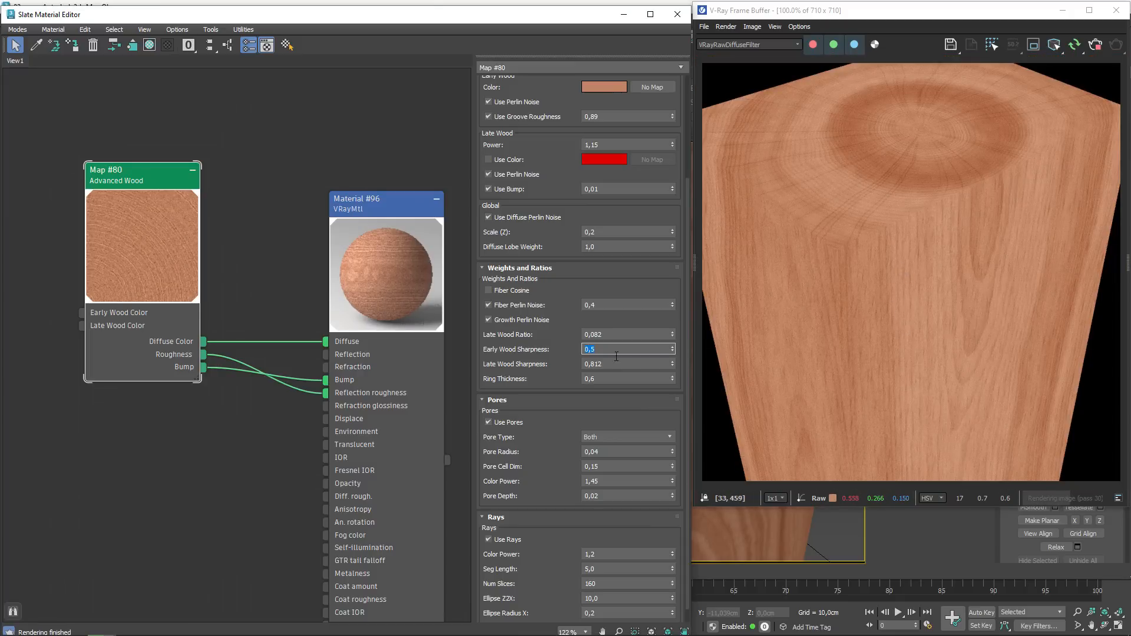
# - Try a late wood sharpness of 1 and a lower late wood ratio, cancelling each change
pyautogui.moveTo(672, 366); pyautogui.dragTo(671, 89)
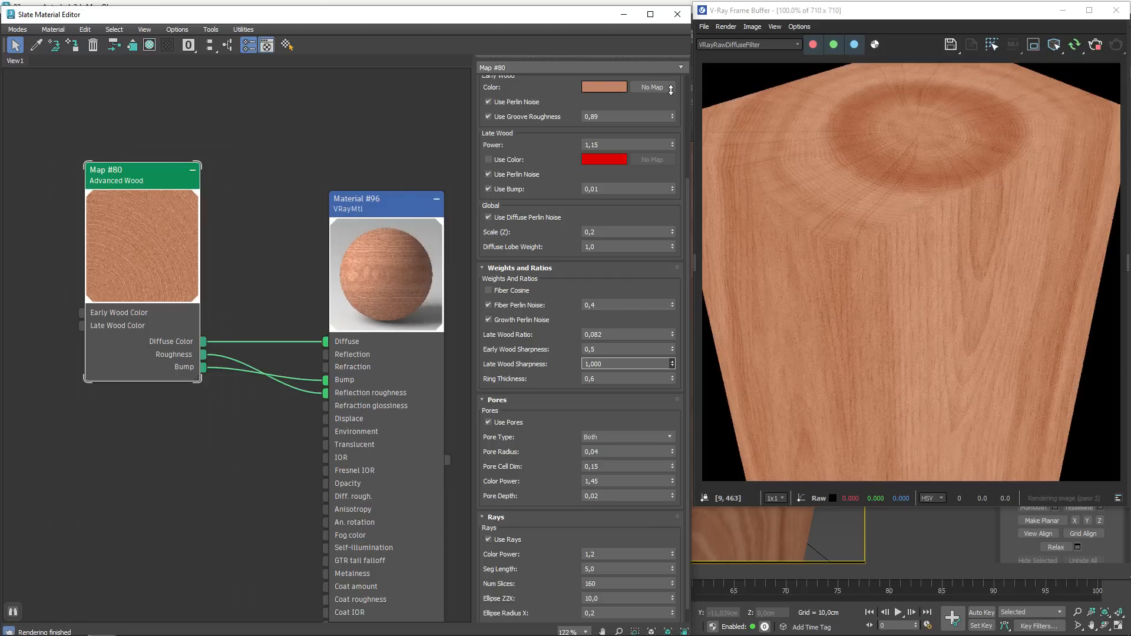
pyautogui.rightClick(671, 89)
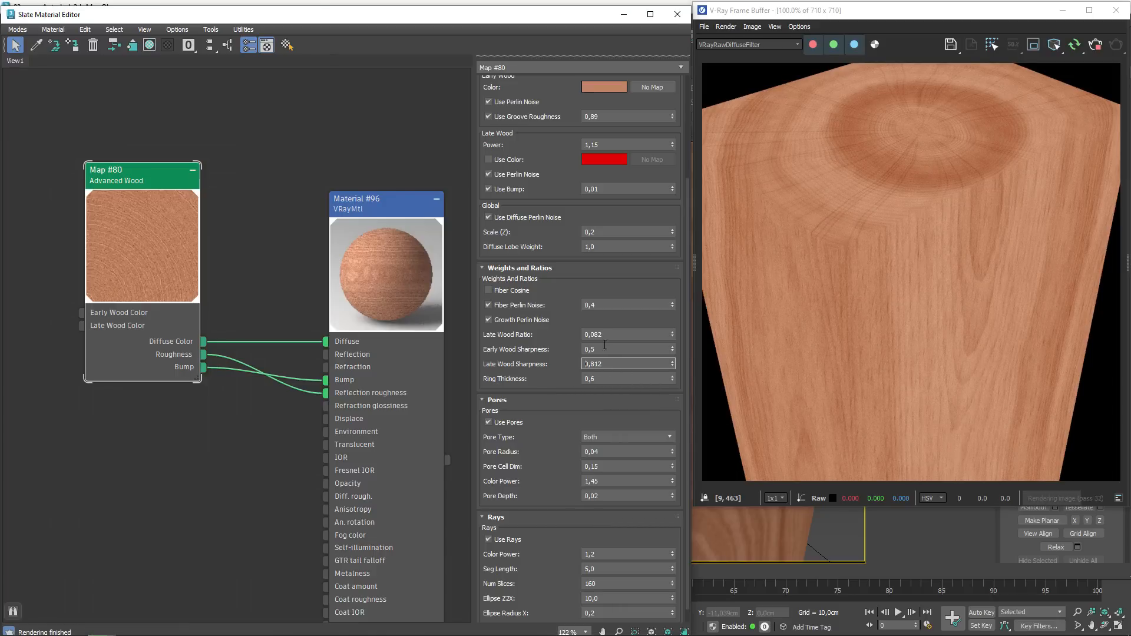
pyautogui.moveTo(672, 334); pyautogui.dragTo(666, 422)
pyautogui.rightClick(666, 422)
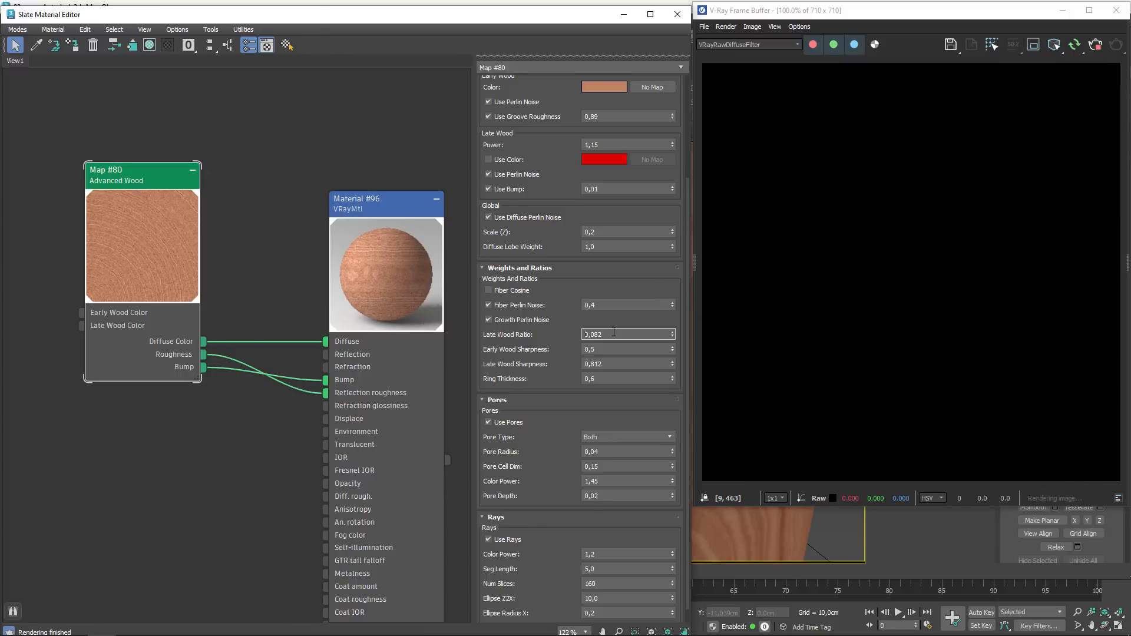
# - Try late wood ratios of 0,5 and 0,2 against the enlarged render, and set the ratio to 0,1
pyautogui.moveTo(614, 331); pyautogui.dragTo(523, 332)
pyautogui.write('0,')
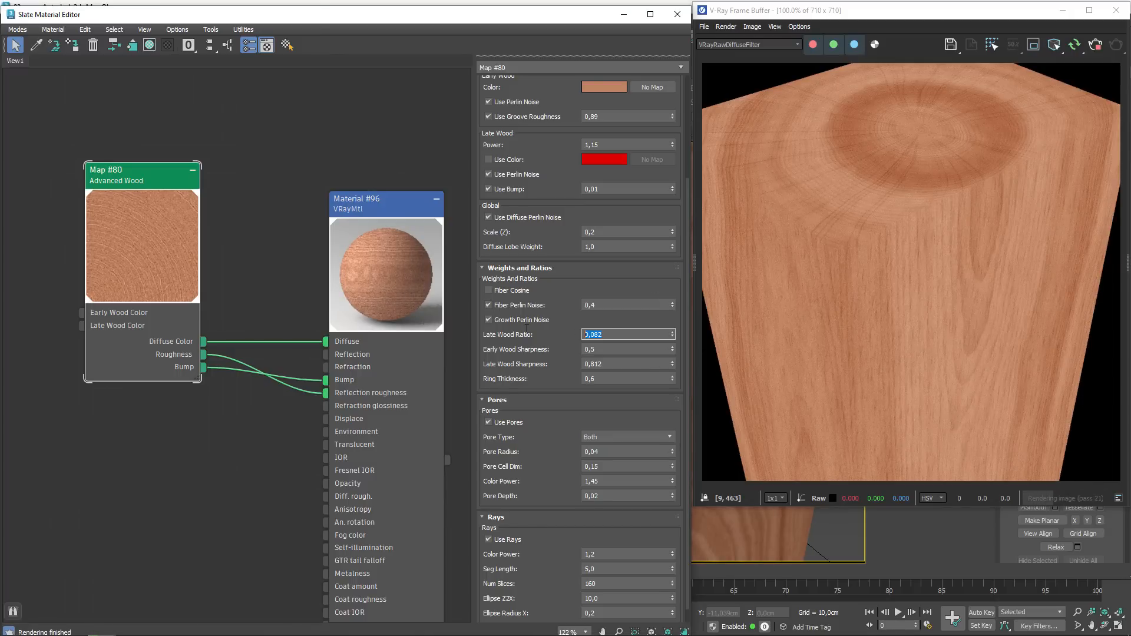
pyautogui.write('0,5')
pyautogui.press('Return')
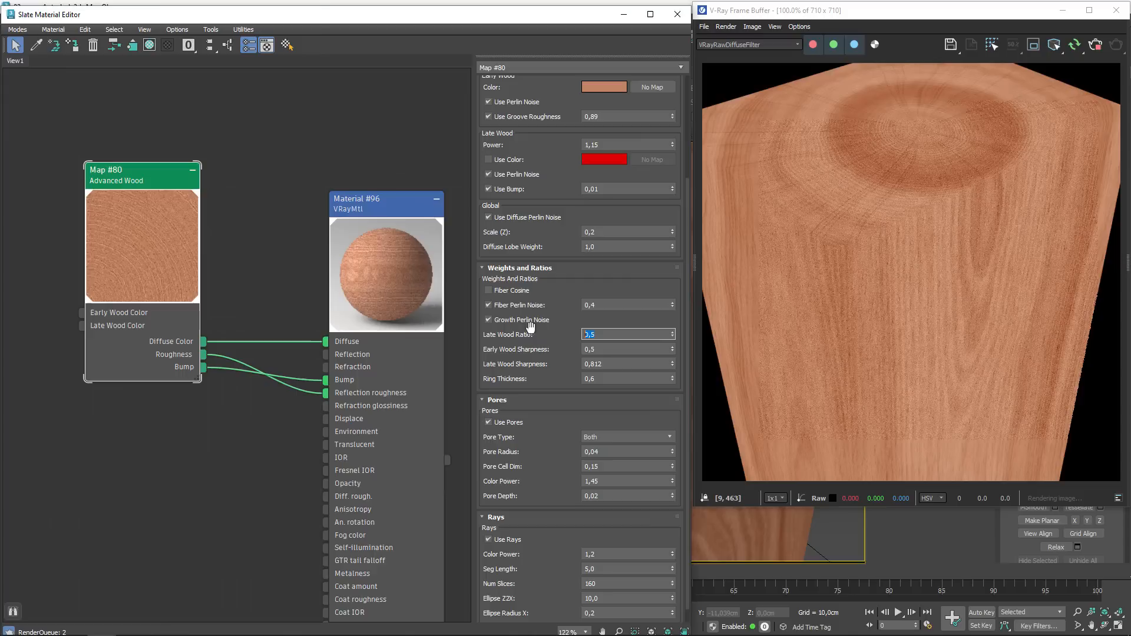
pyautogui.scroll(1, 891, 223)
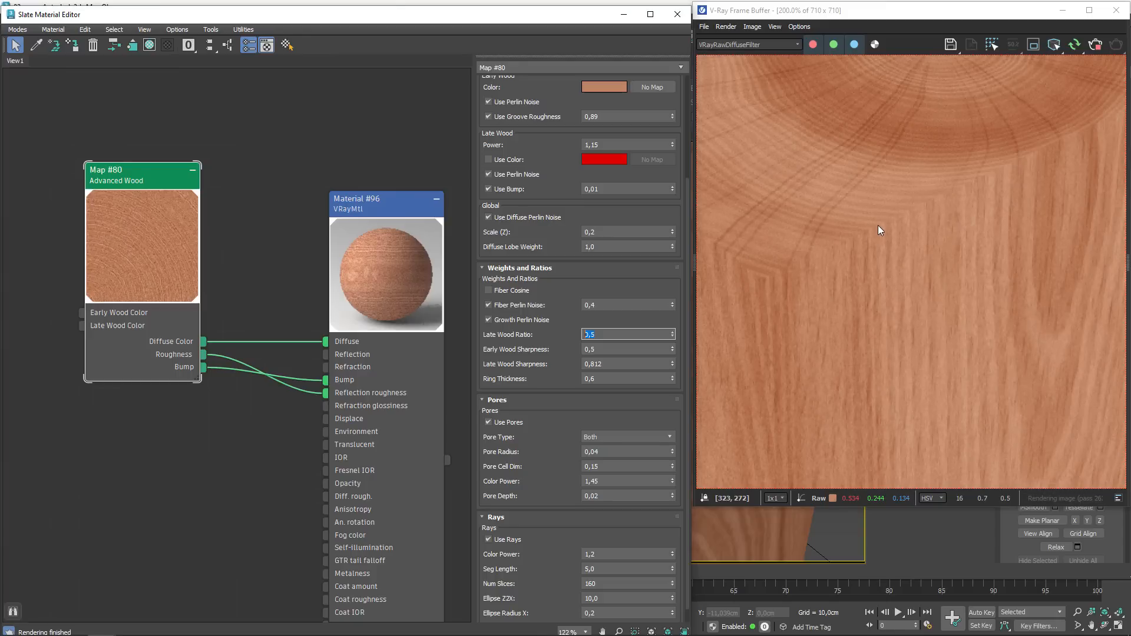
pyautogui.rightClick(672, 334)
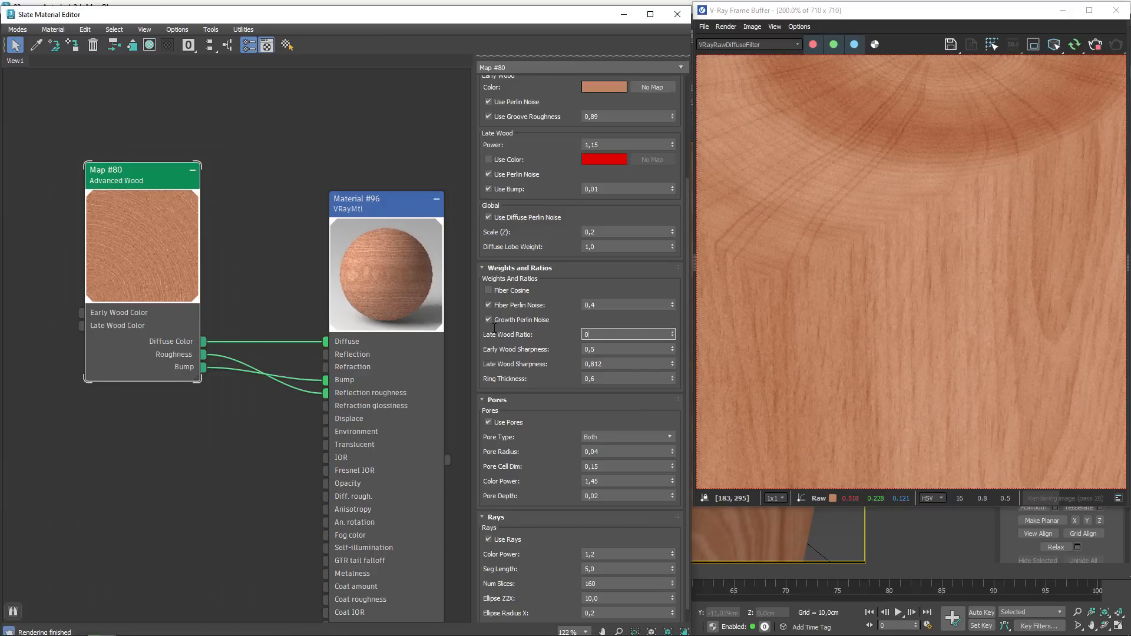
pyautogui.write(',2')
pyautogui.press('Return')
pyautogui.write(',1')
pyautogui.press('Return')
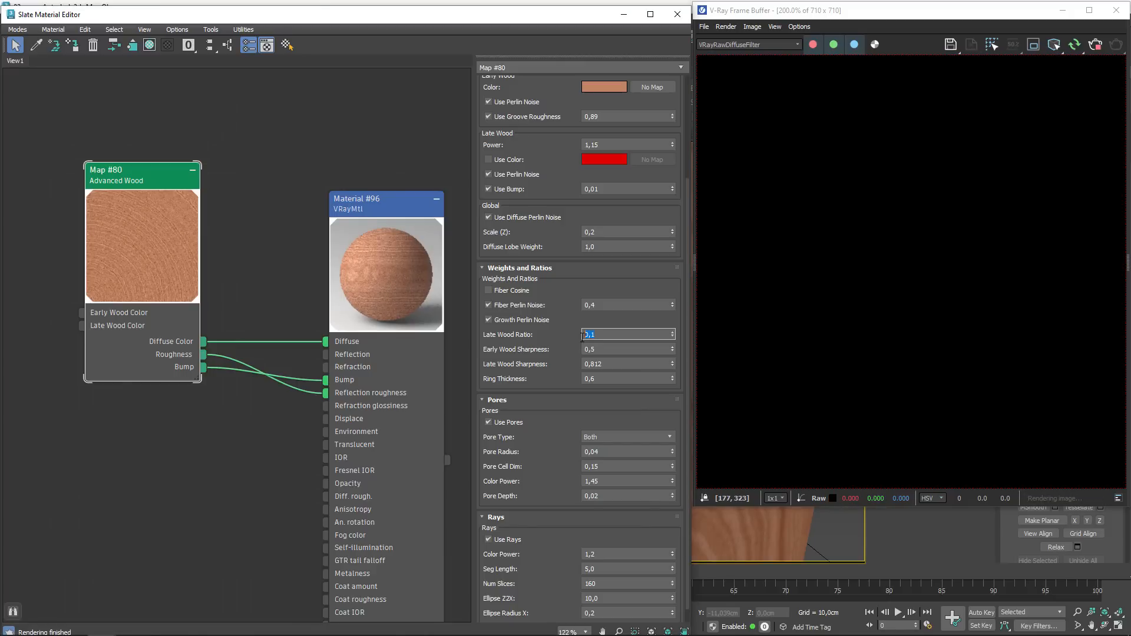
pyautogui.scroll(-2, 869, 293)
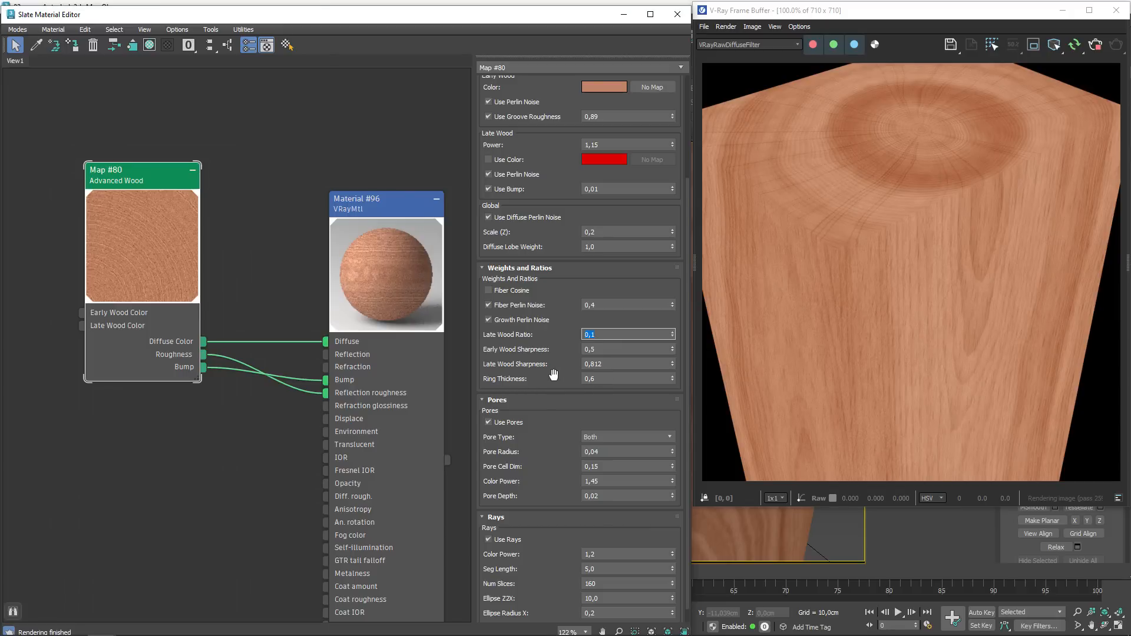
pyautogui.click(484, 264)
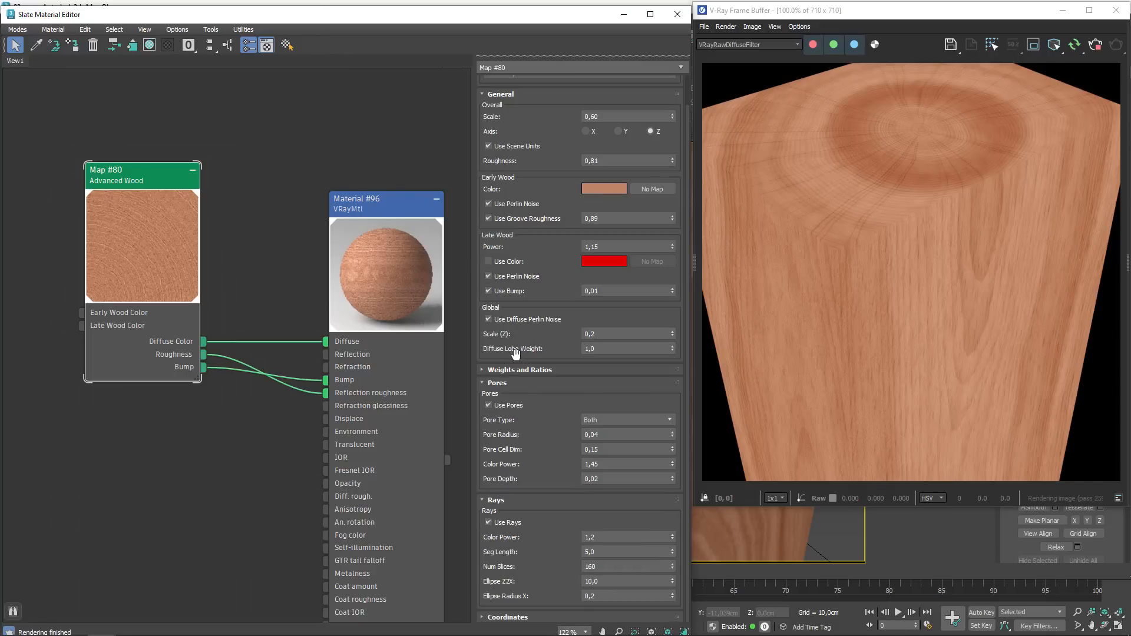
pyautogui.click(495, 370)
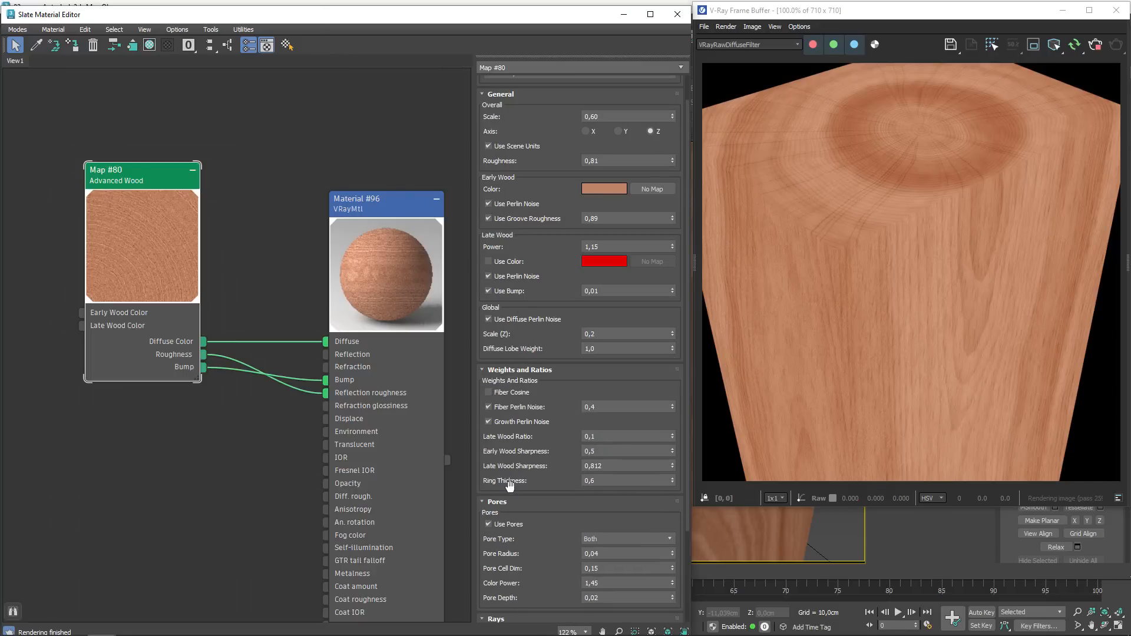
# - Bring the pore settings into view and enlarge the block's side face in the perspective view for a close-up render
pyautogui.moveTo(482, 479); pyautogui.dragTo(480, 411)
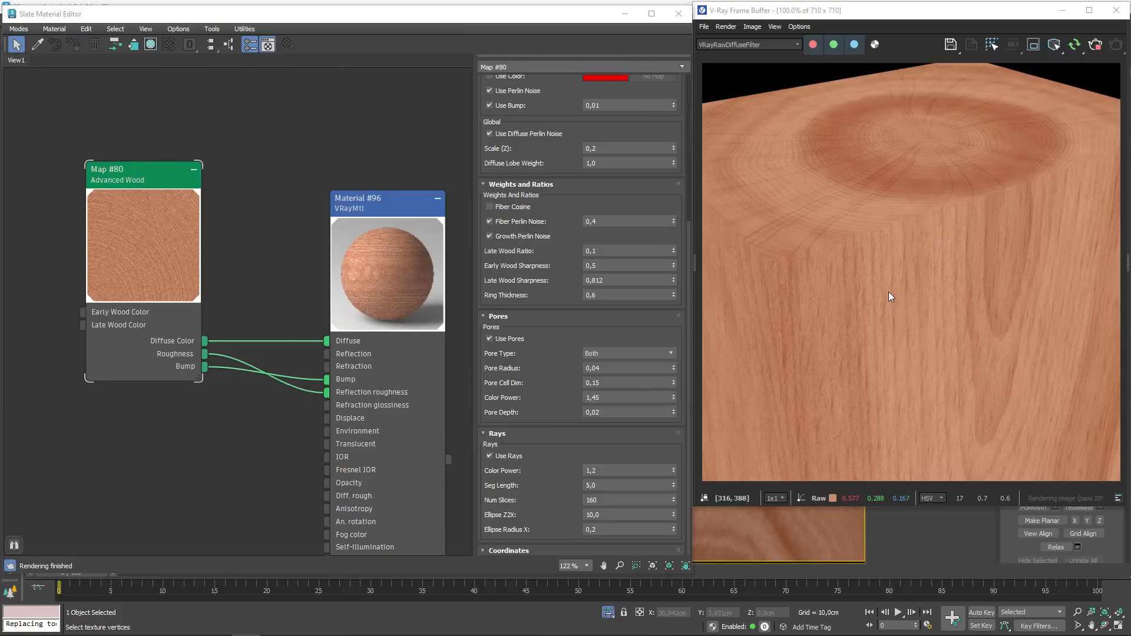
pyautogui.moveTo(565, 20); pyautogui.dragTo(466, 108)
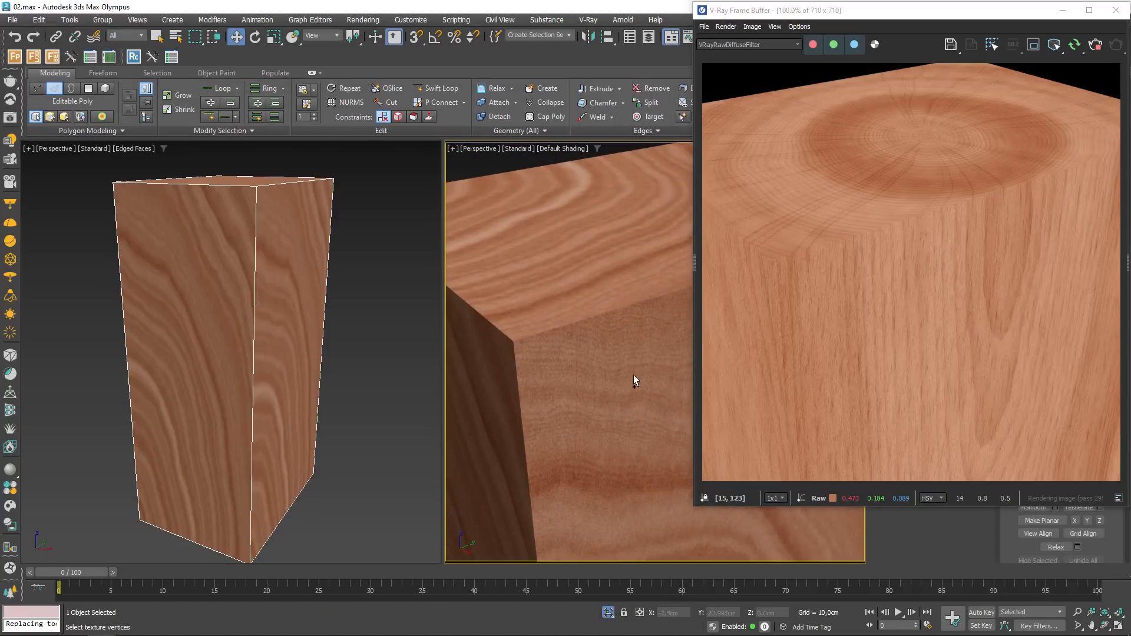
pyautogui.scroll(3, 634, 375)
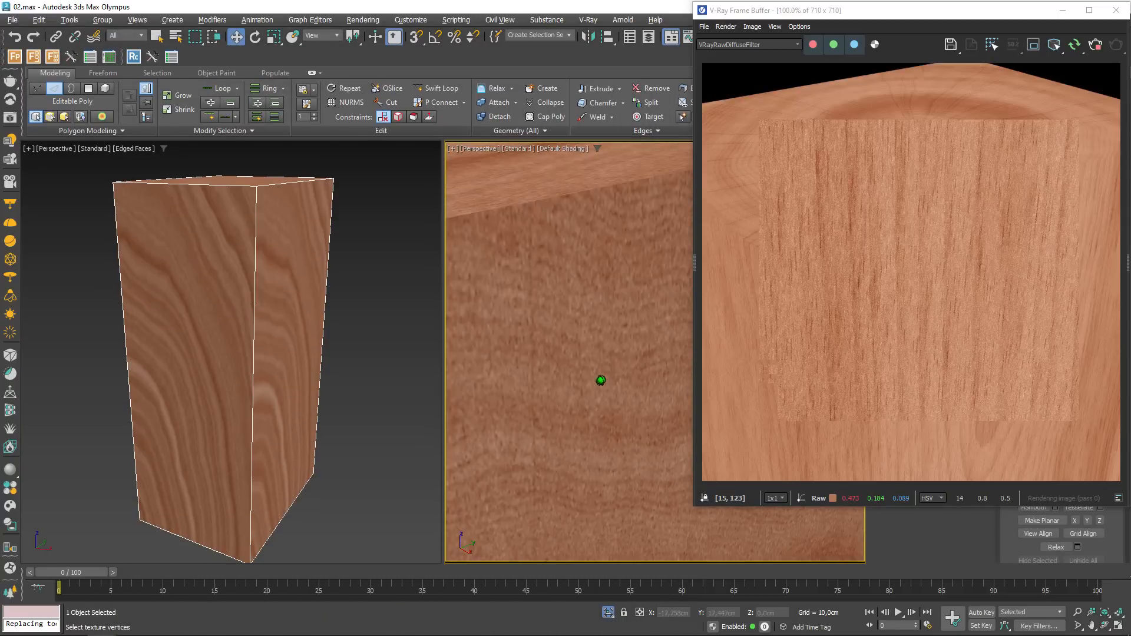
pyautogui.scroll(2, 601, 357)
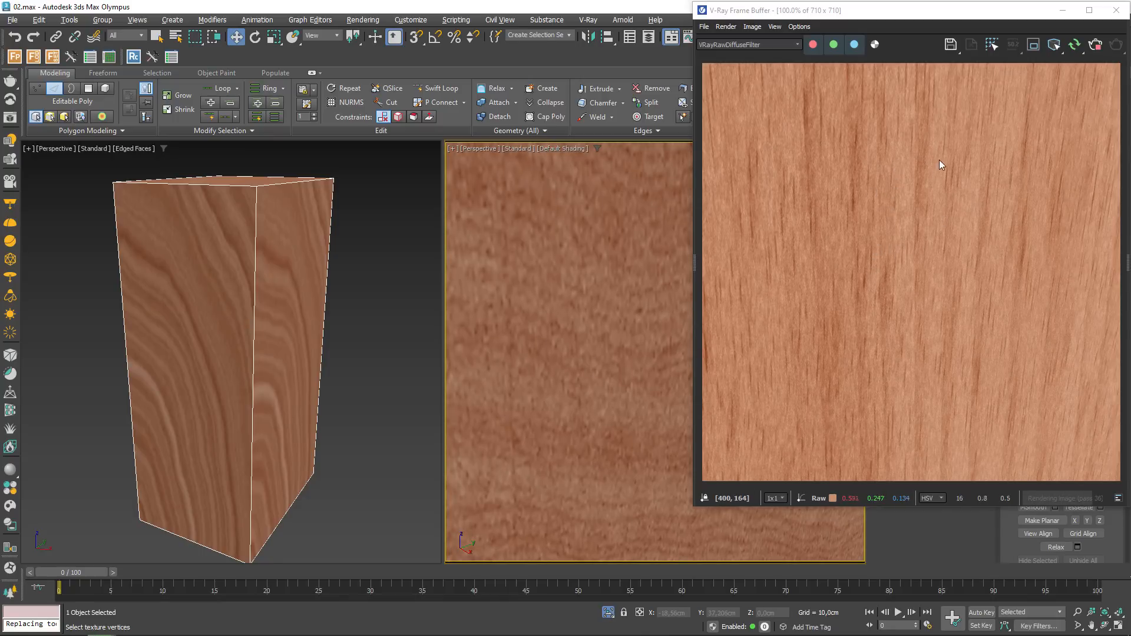
# - Disable the wood map's pores to compare the close-up render, and enable them again
pyautogui.moveTo(0, 74); pyautogui.dragTo(78, 20)
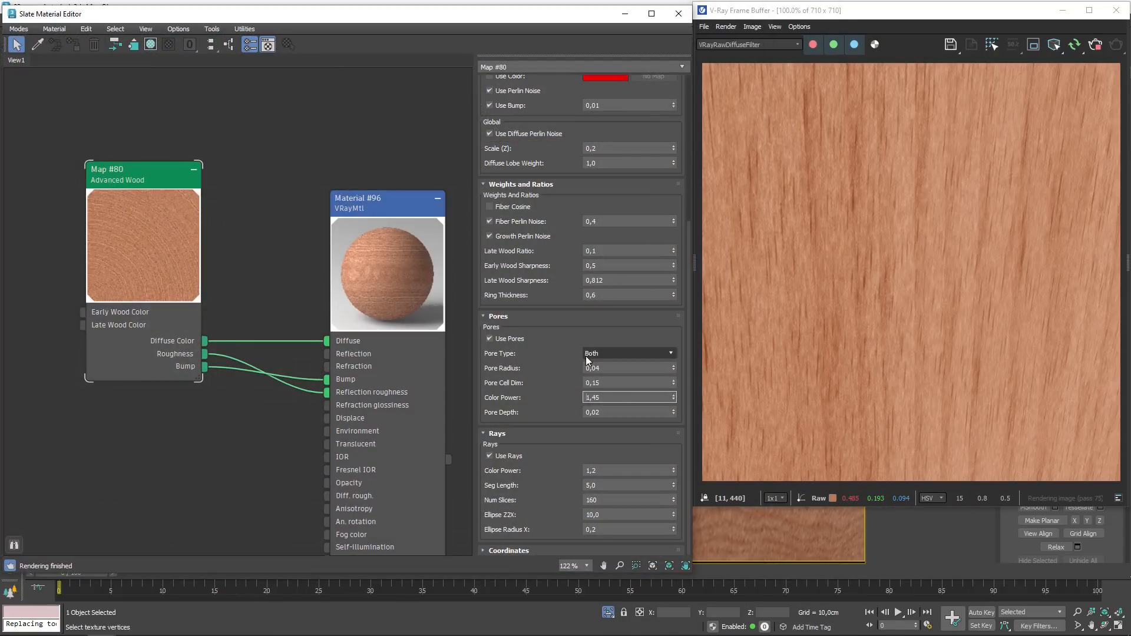
pyautogui.click(511, 339)
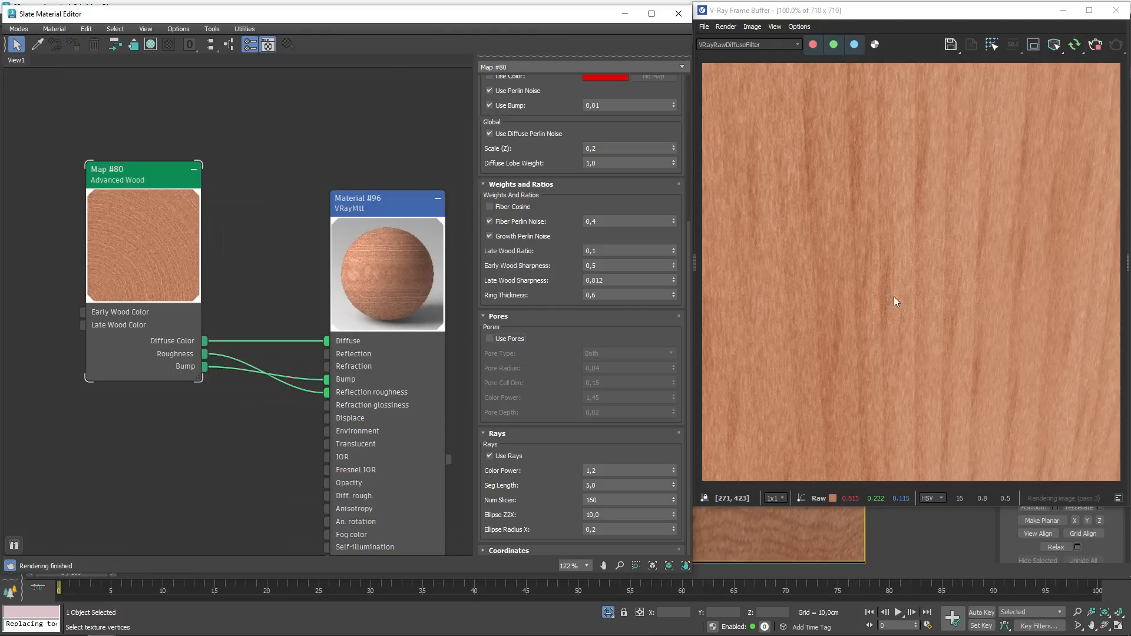
pyautogui.click(507, 341)
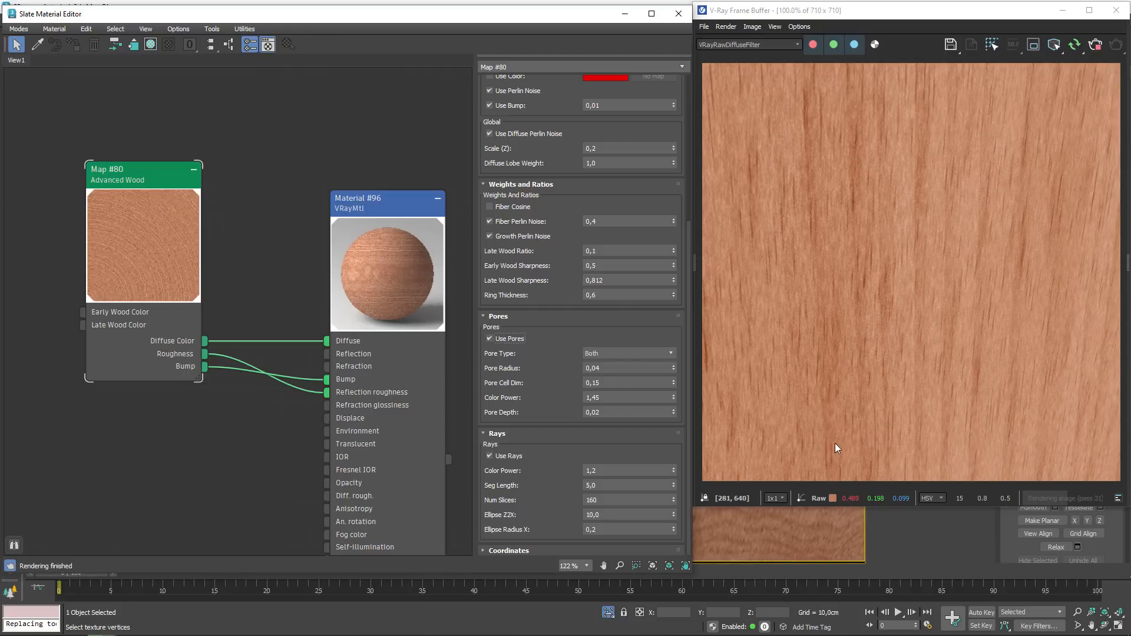
# - Compare the Early Only and Late Only pore types in the render, and set the pore type back to Both
pyautogui.click(613, 350)
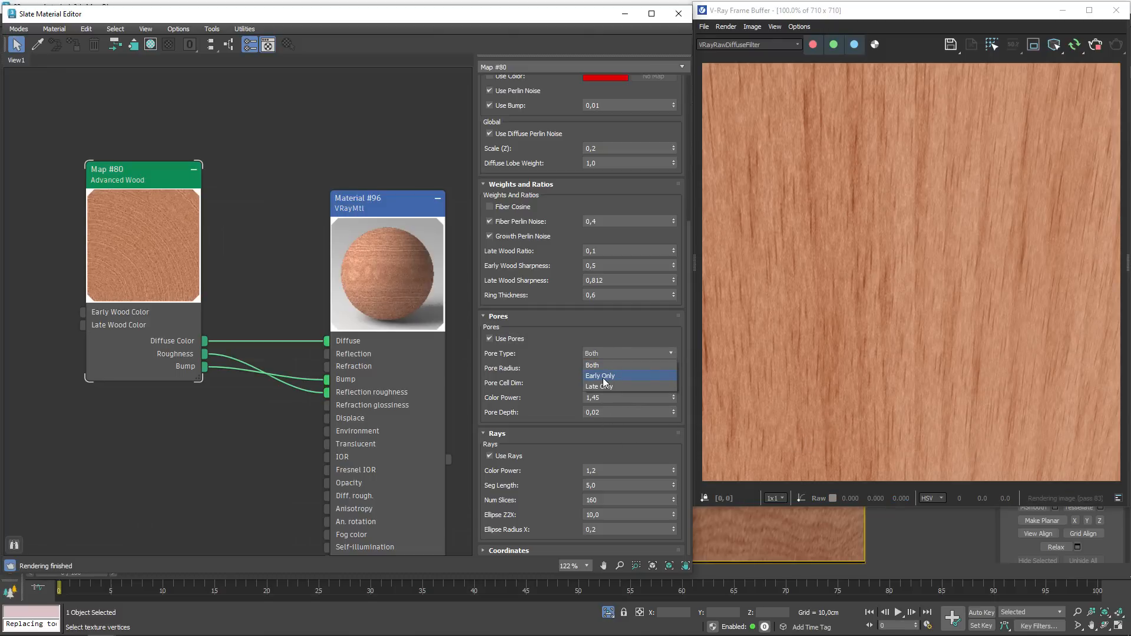
pyautogui.click(603, 377)
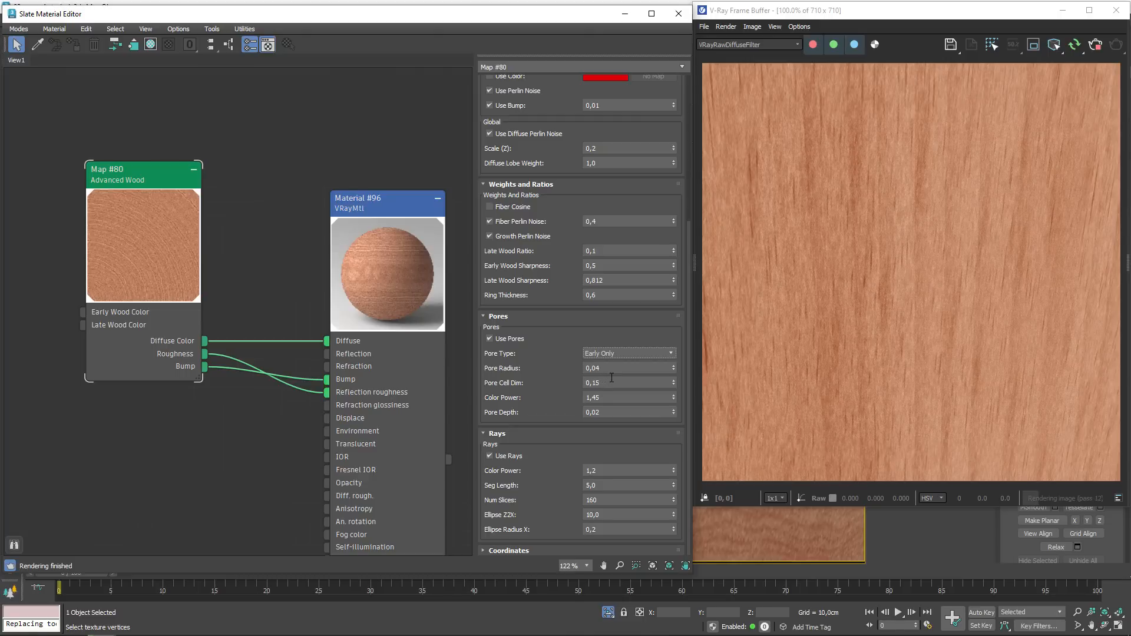
pyautogui.click(624, 352)
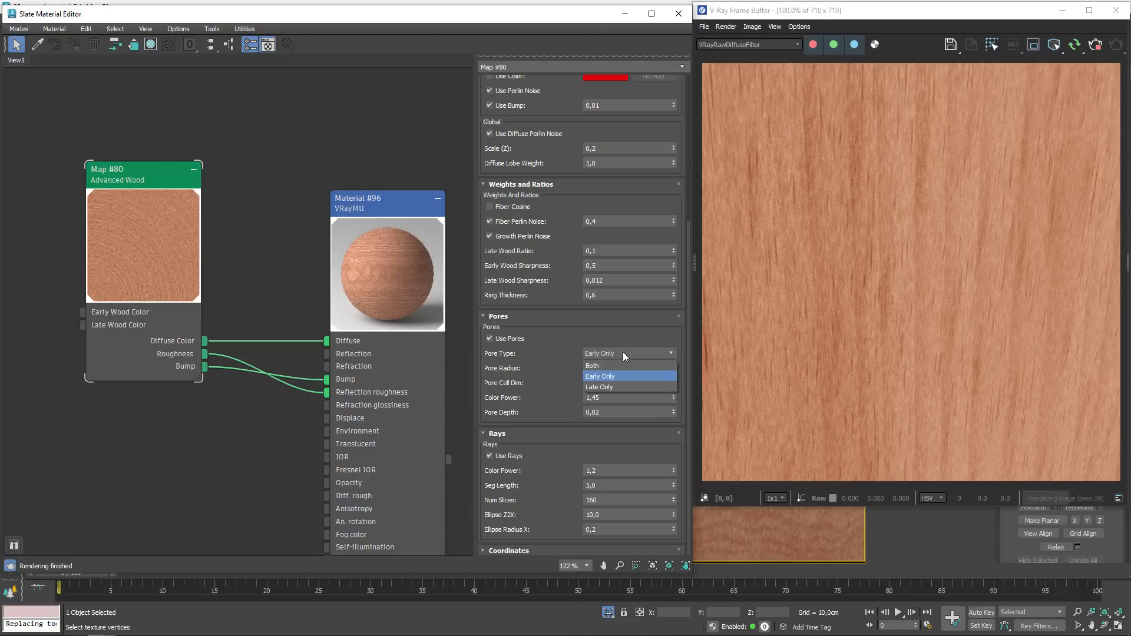
pyautogui.click(610, 387)
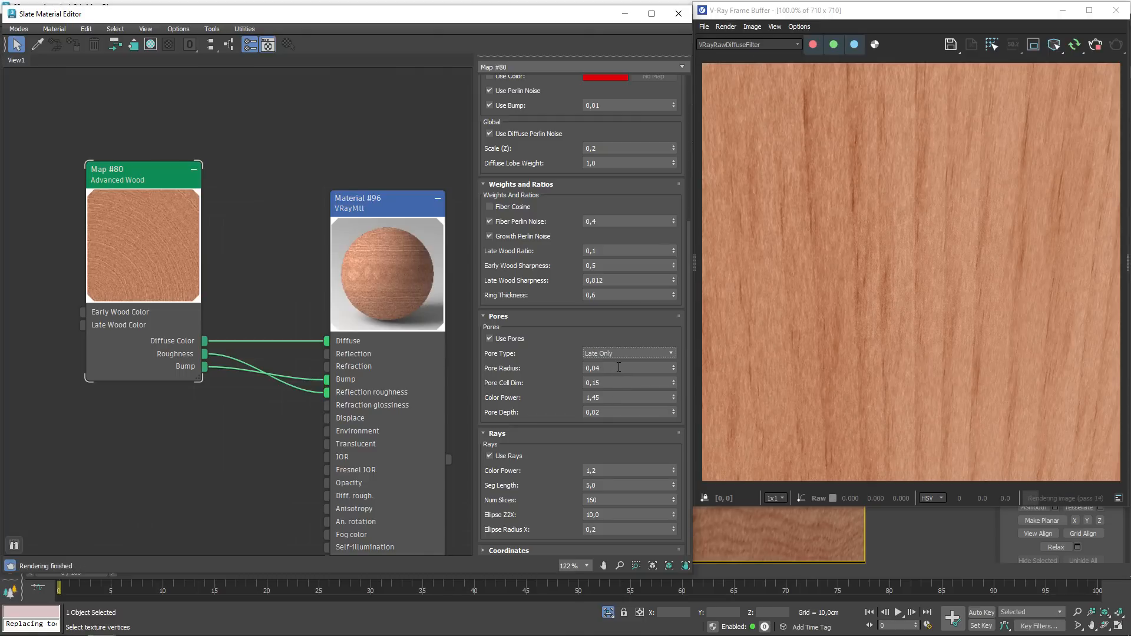
pyautogui.click(616, 353)
pyautogui.click(609, 364)
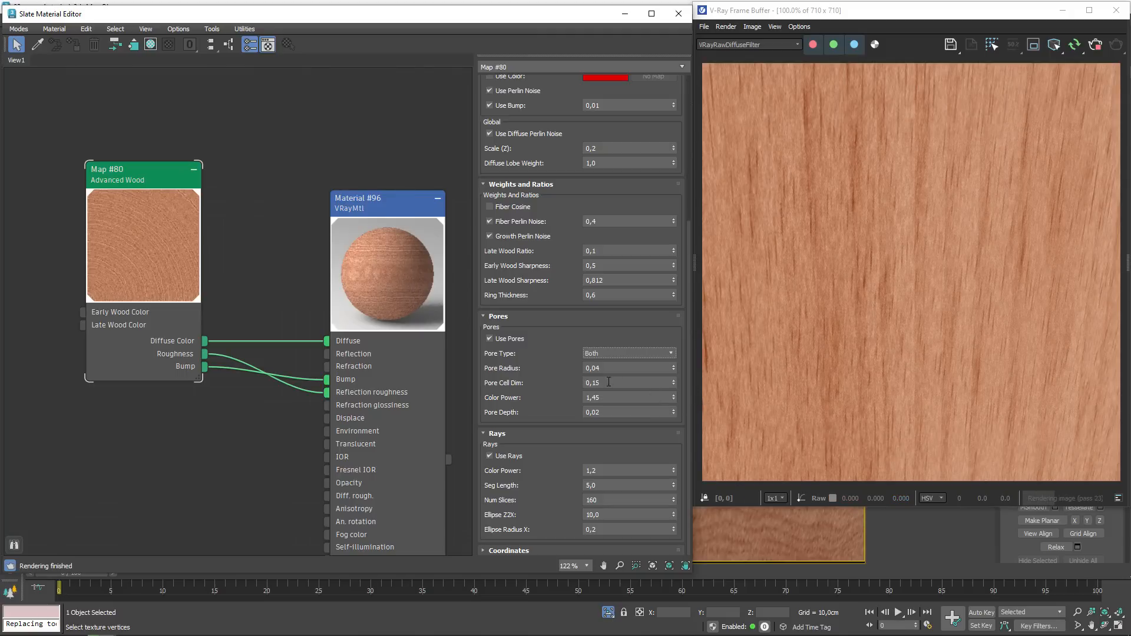
# - Try pore radius values of 0,1, 0,01 and 0,025 in the close-up render, and return the radius to 0,04
pyautogui.press('Tab')
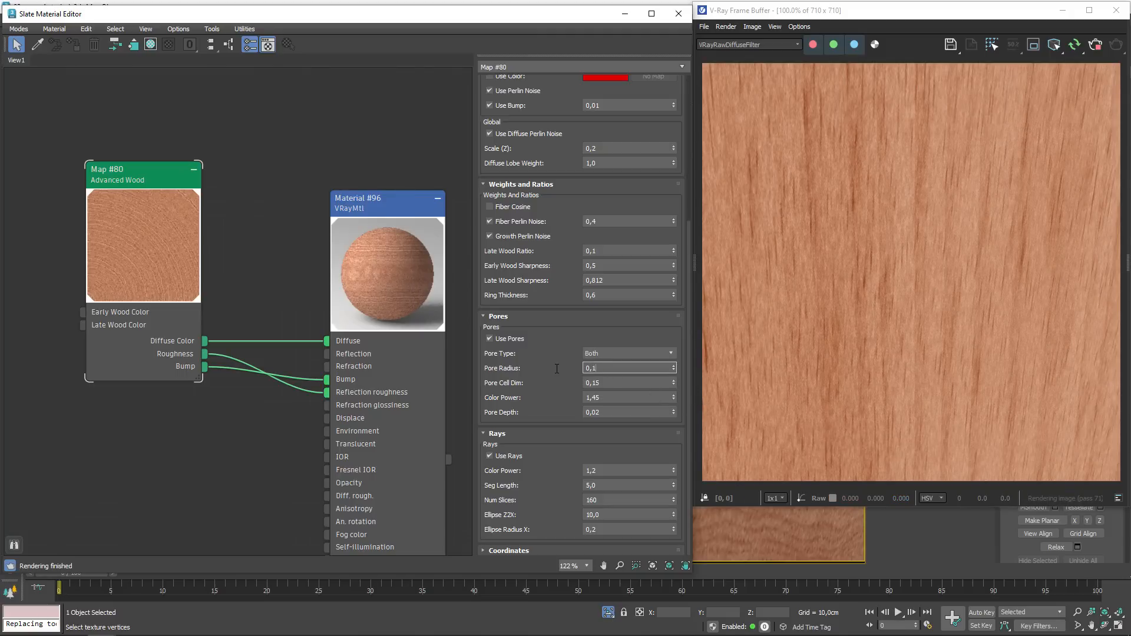
pyautogui.press('Return')
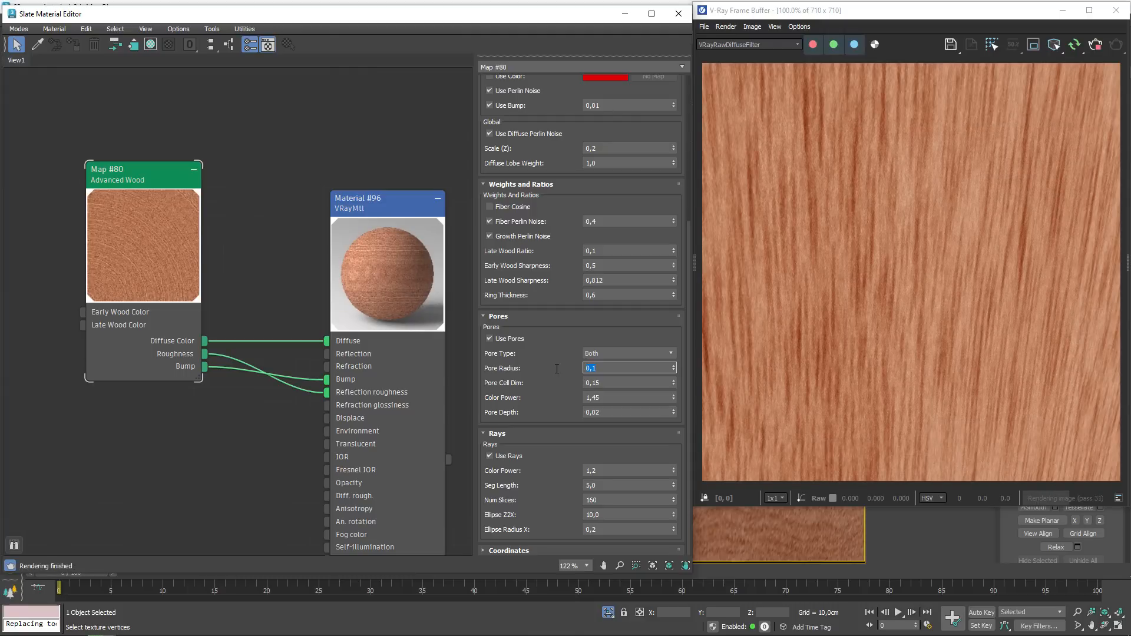
pyautogui.write('0,01')
pyautogui.press('Return')
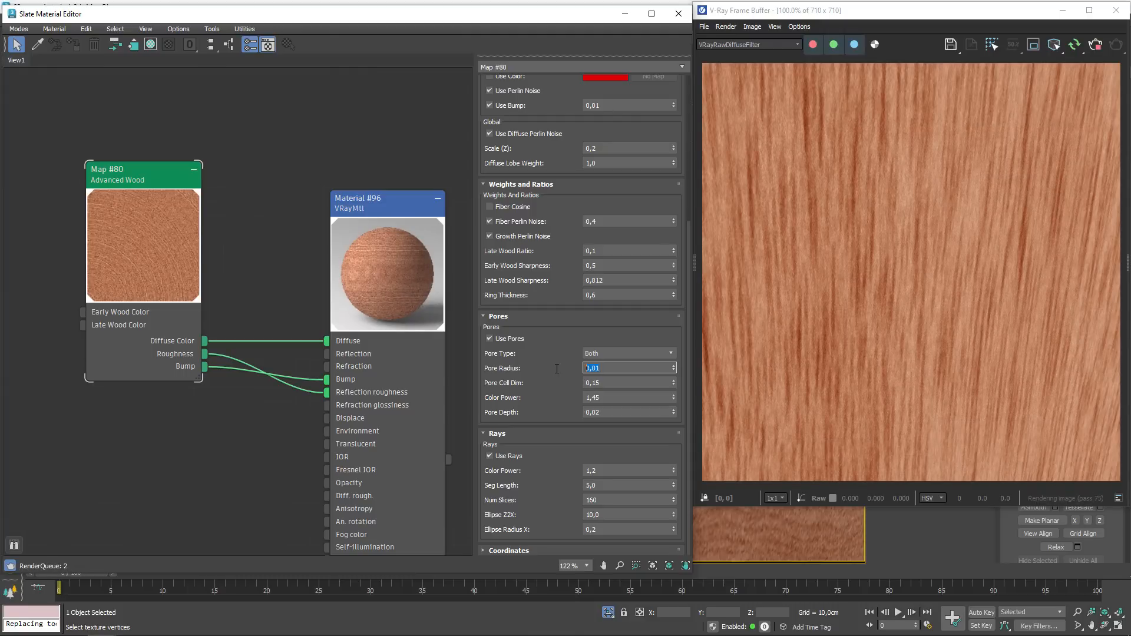
pyautogui.write('0,')
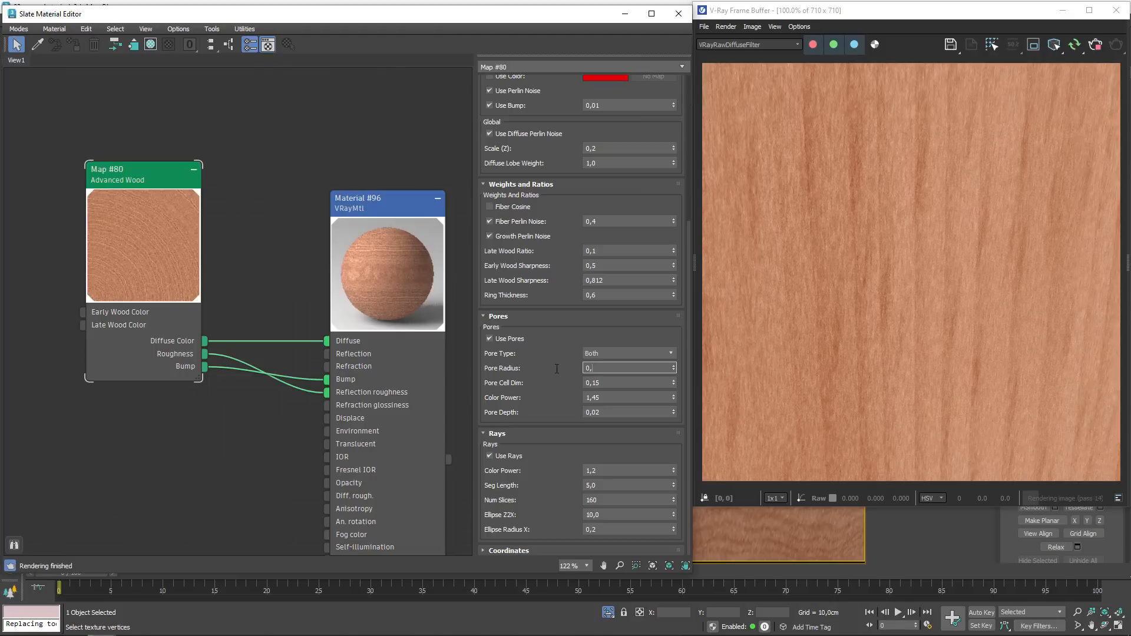
pyautogui.write('025')
pyautogui.press('Return')
pyautogui.write('0,04')
pyautogui.press('Return')
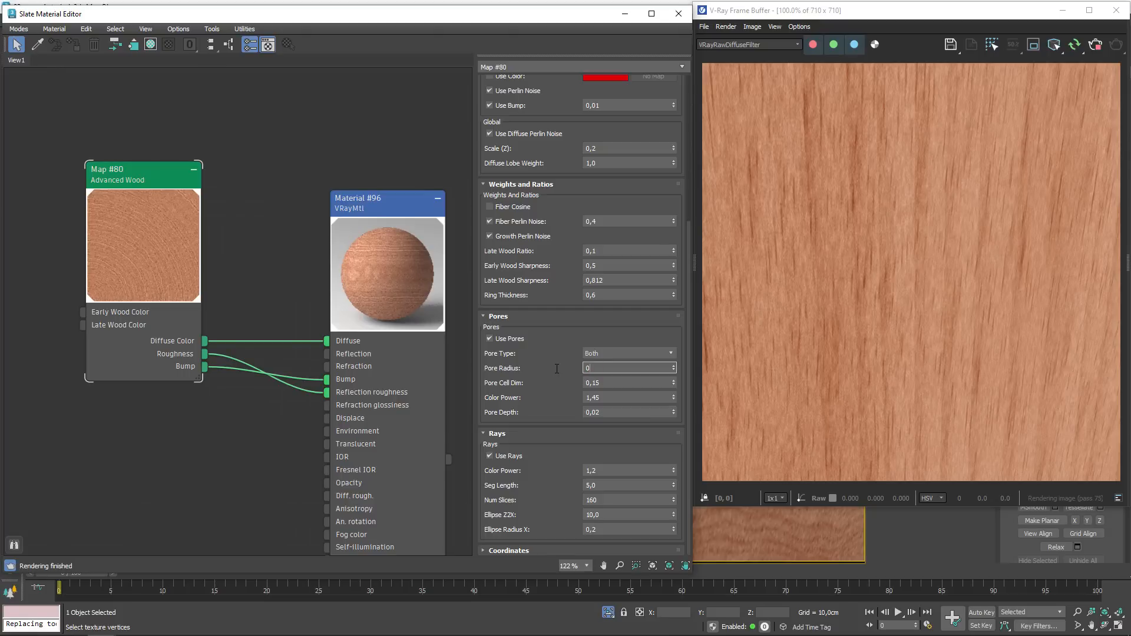
# - Try pore radius values of 0,02, 0,08 and 0,05, and set the pore radius to 0,035
pyautogui.write('2')
pyautogui.press('Return')
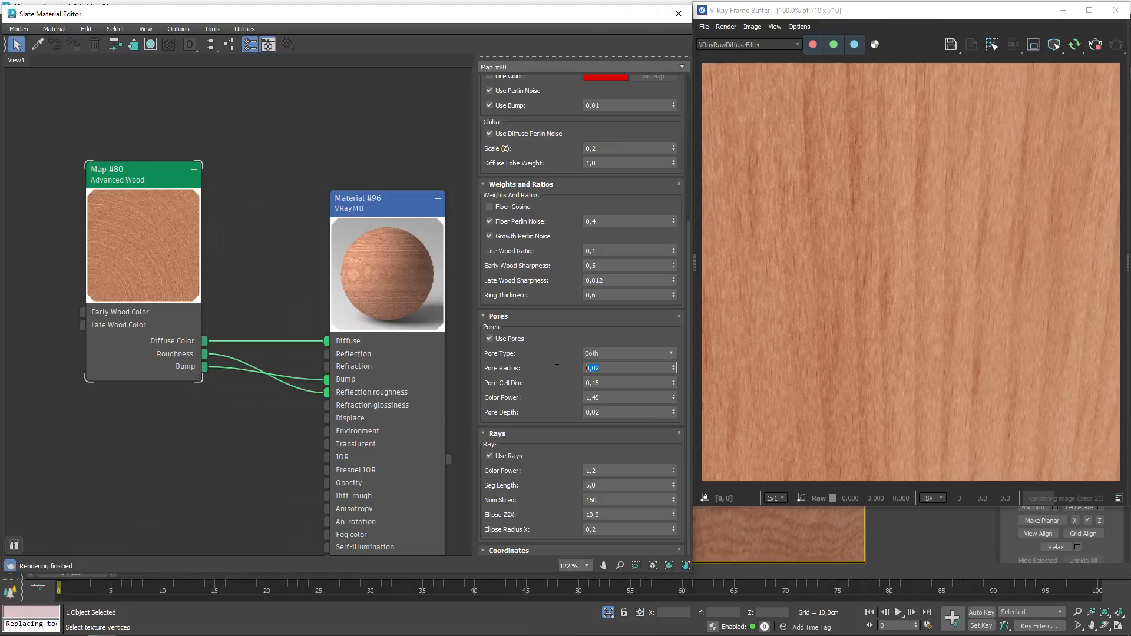
pyautogui.write('0,08')
pyautogui.press('Return')
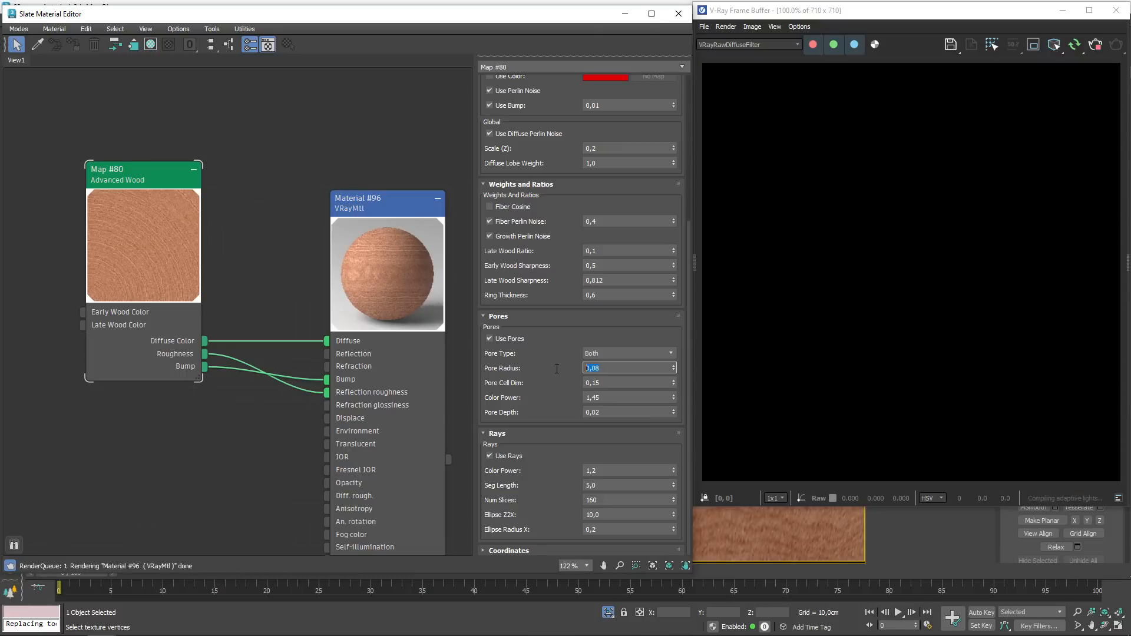
pyautogui.write('0,05')
pyautogui.press('Return')
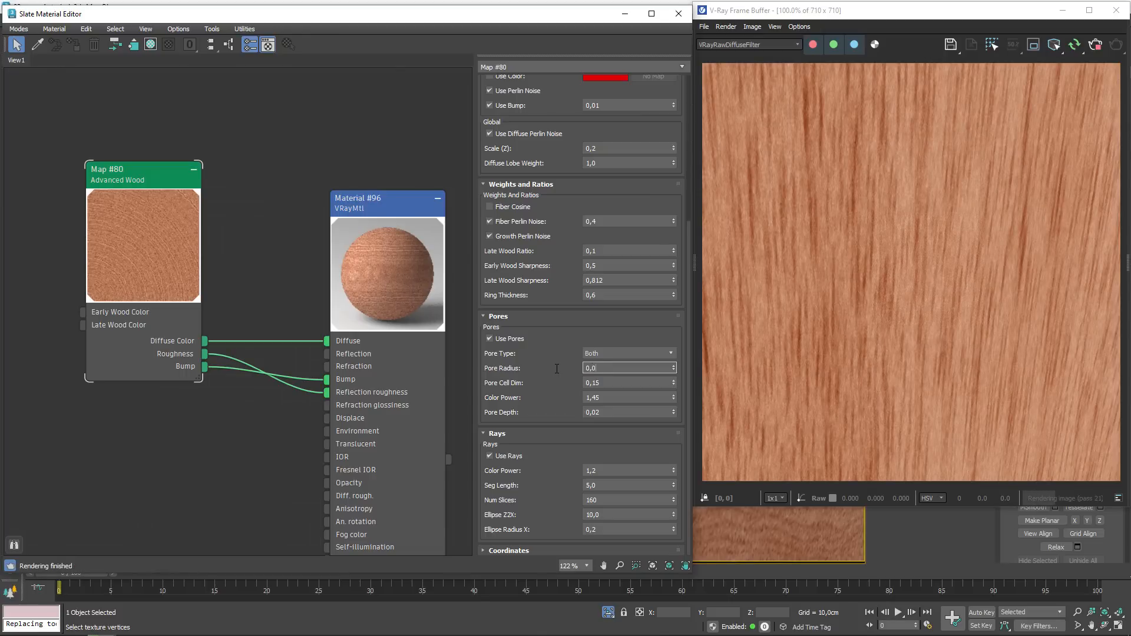
pyautogui.write('0,03')
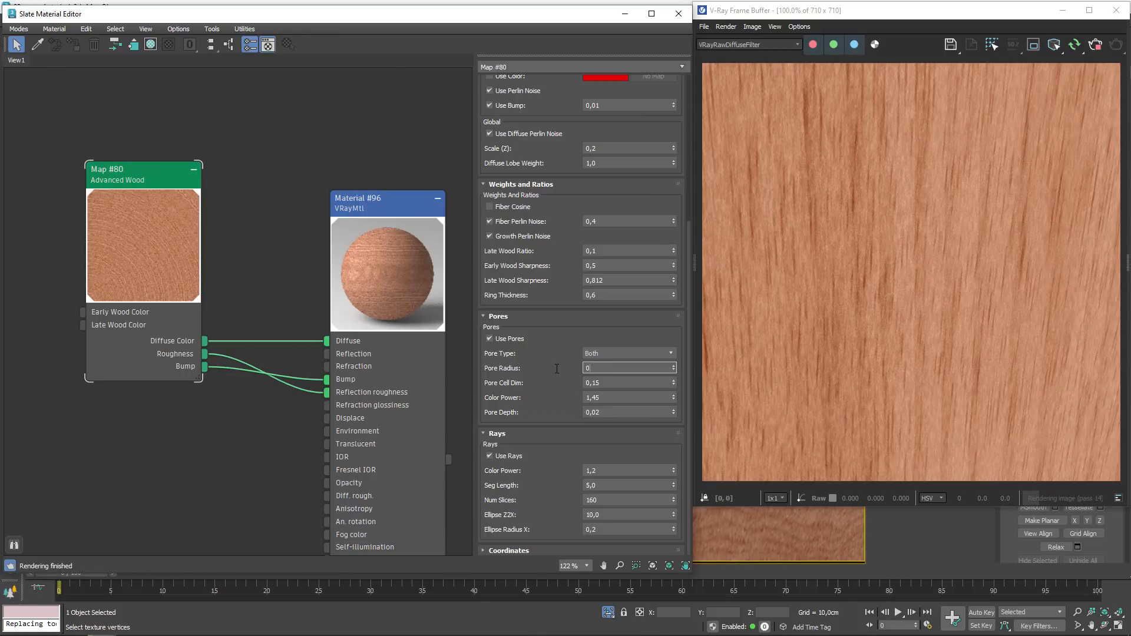
pyautogui.write('5')
pyautogui.press('Return')
pyautogui.press('Tab')
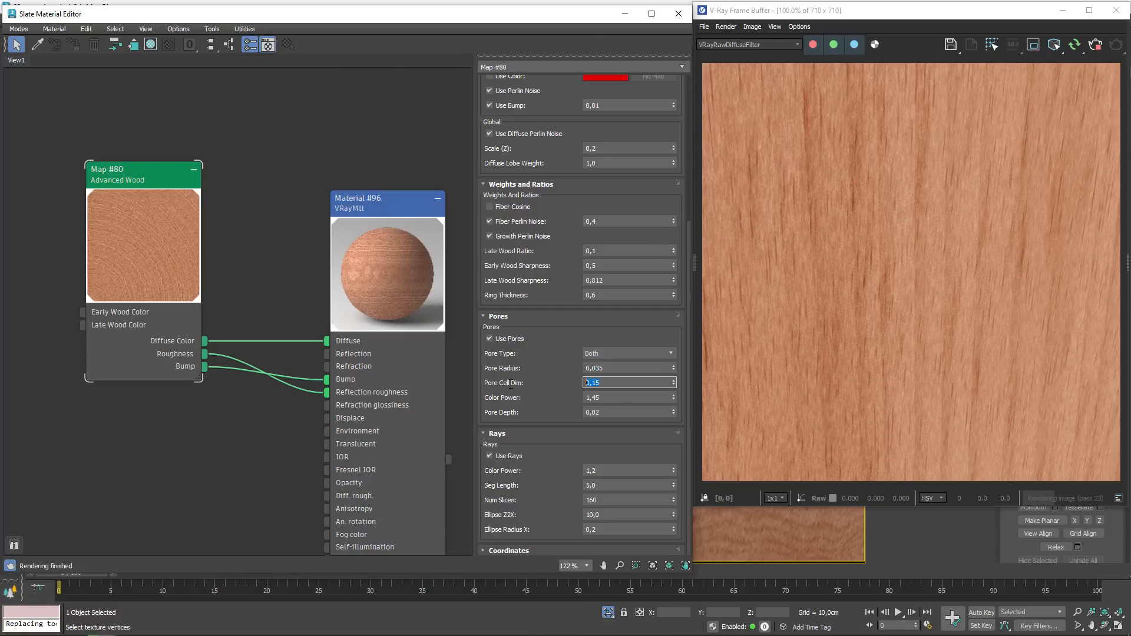
# - Try pore cell dimension values of 1, 0,01, 0,05 and 0,1 to compare them in the close-up render
pyautogui.write('1')
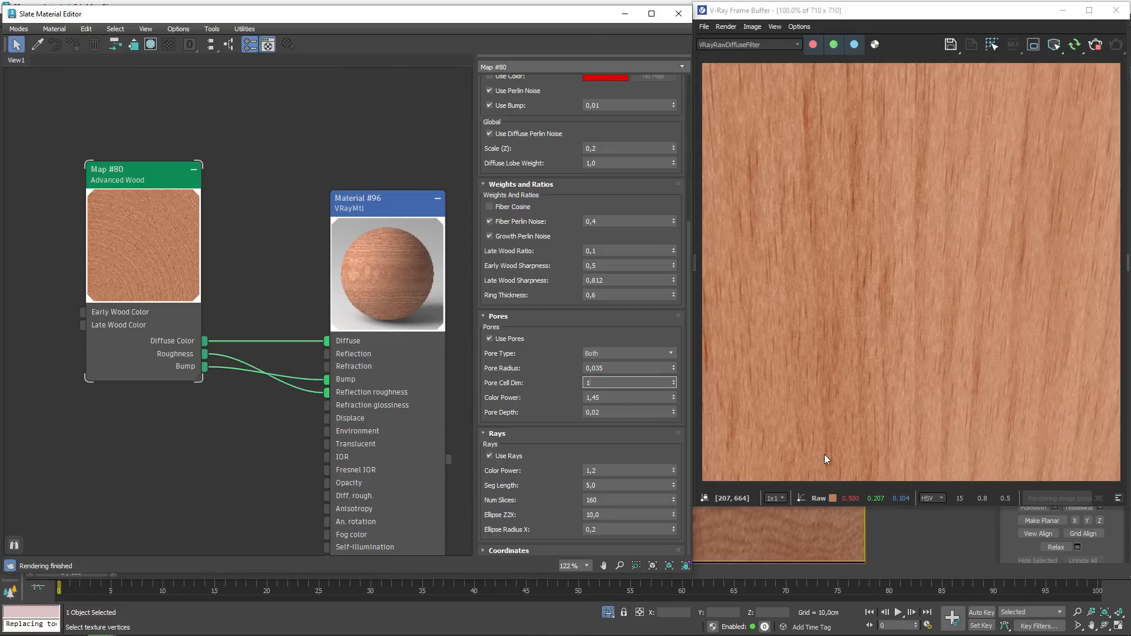
pyautogui.press('Return')
pyautogui.write('0,01')
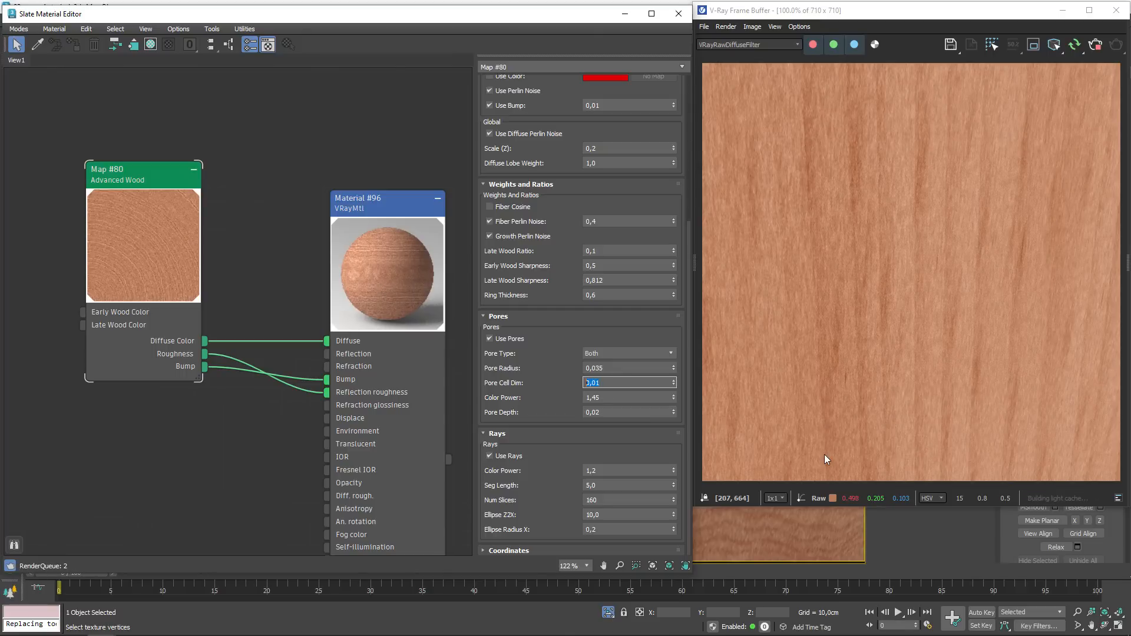
pyautogui.press('Return')
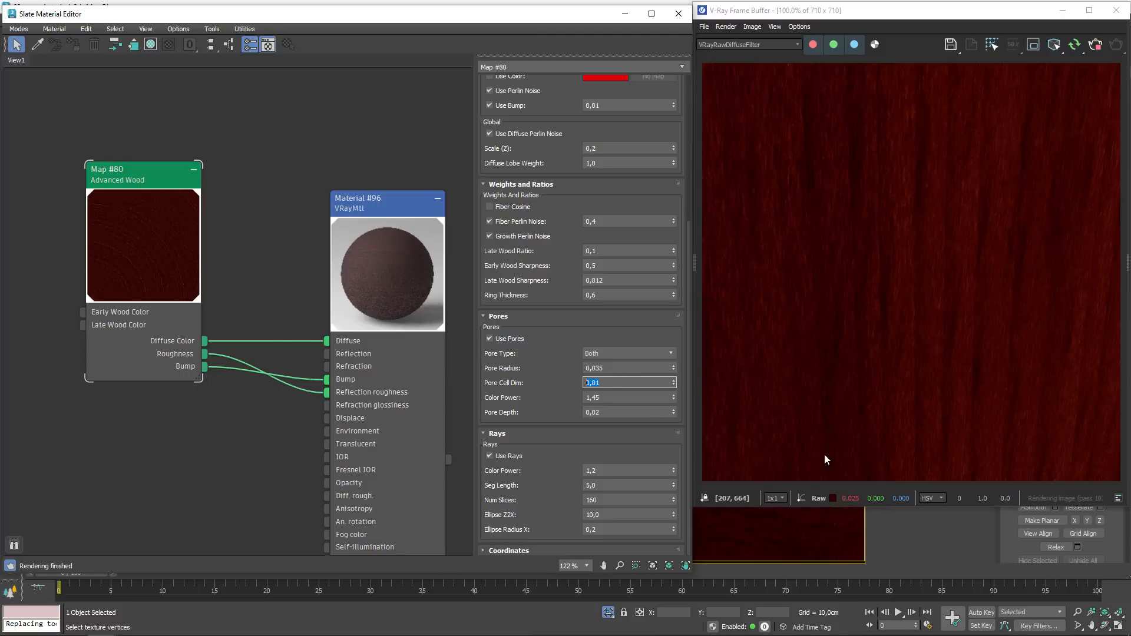
pyautogui.write('5')
pyautogui.press('Return')
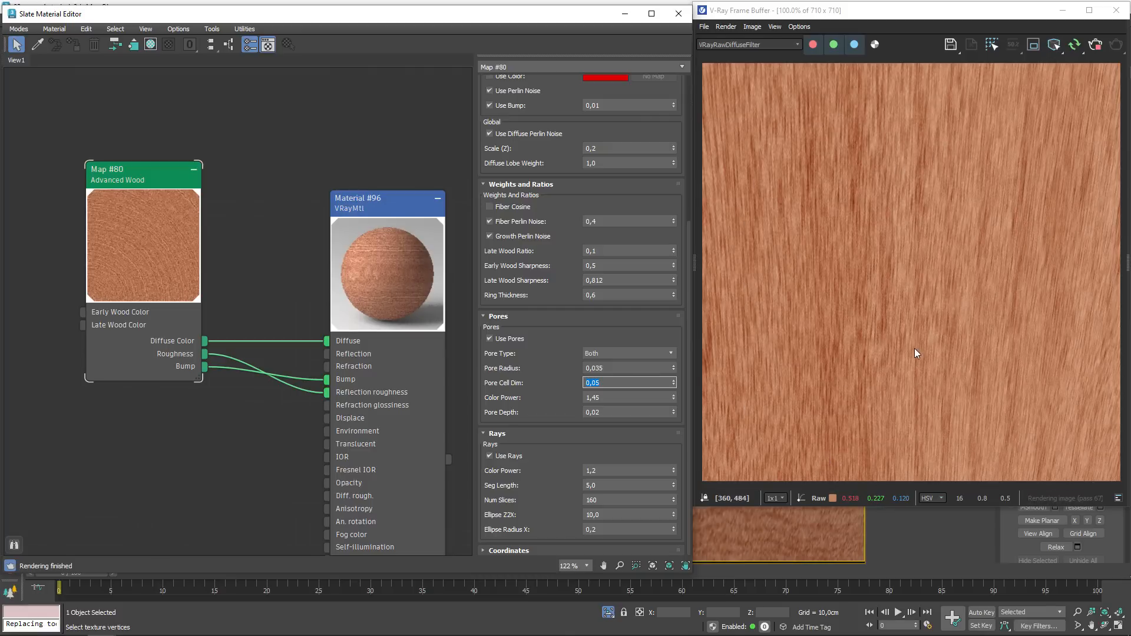
pyautogui.write(',1')
pyautogui.press('Return')
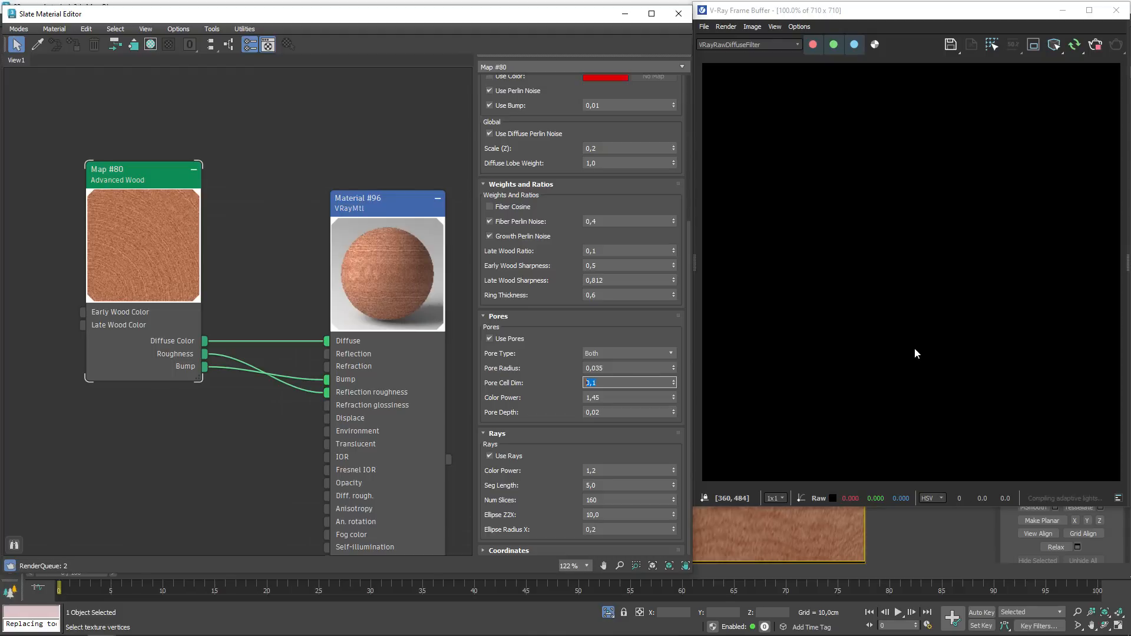
# - Try pore cell dimension values of 0,2, 0,1 and 0,02, and set the pore cell dimension to 0,154
pyautogui.write('0,2')
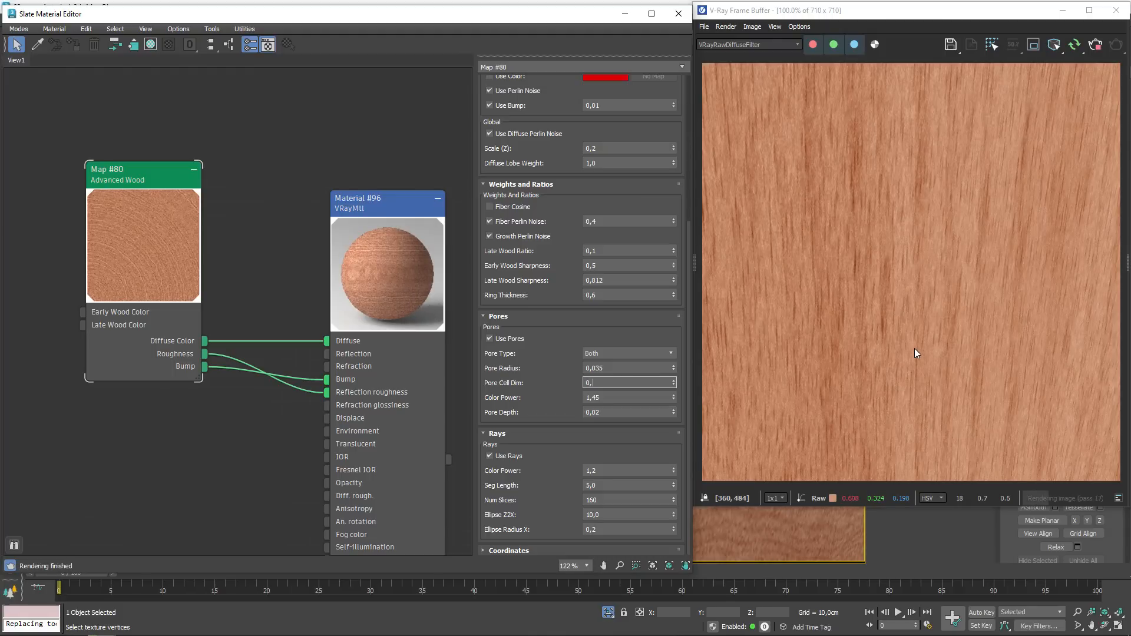
pyautogui.press('Return')
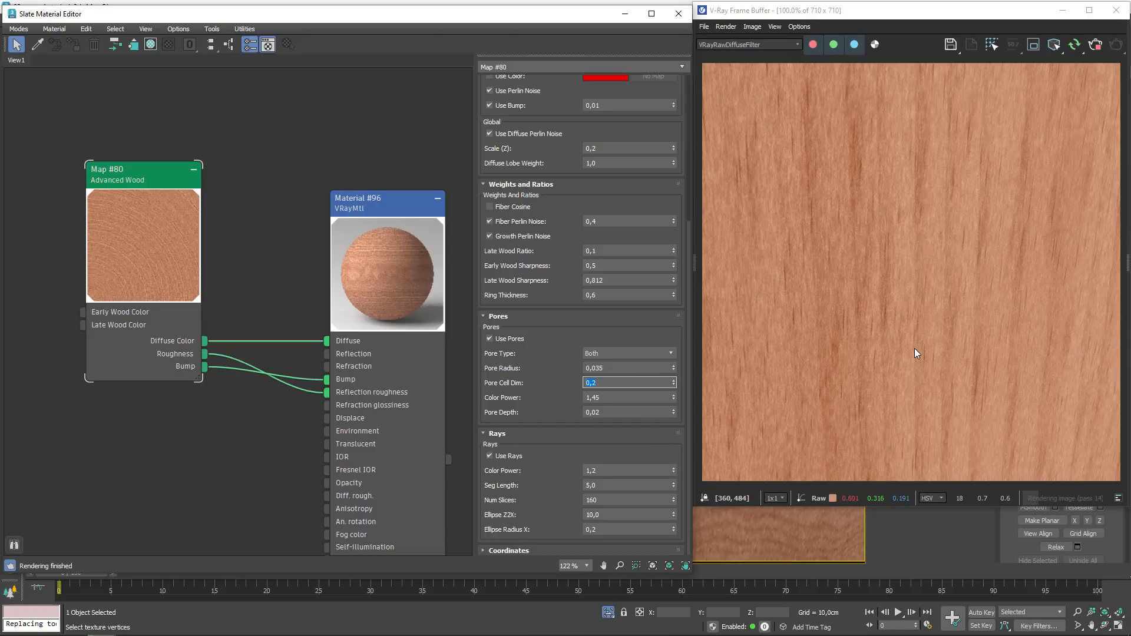
pyautogui.write('0,1')
pyautogui.press('Return')
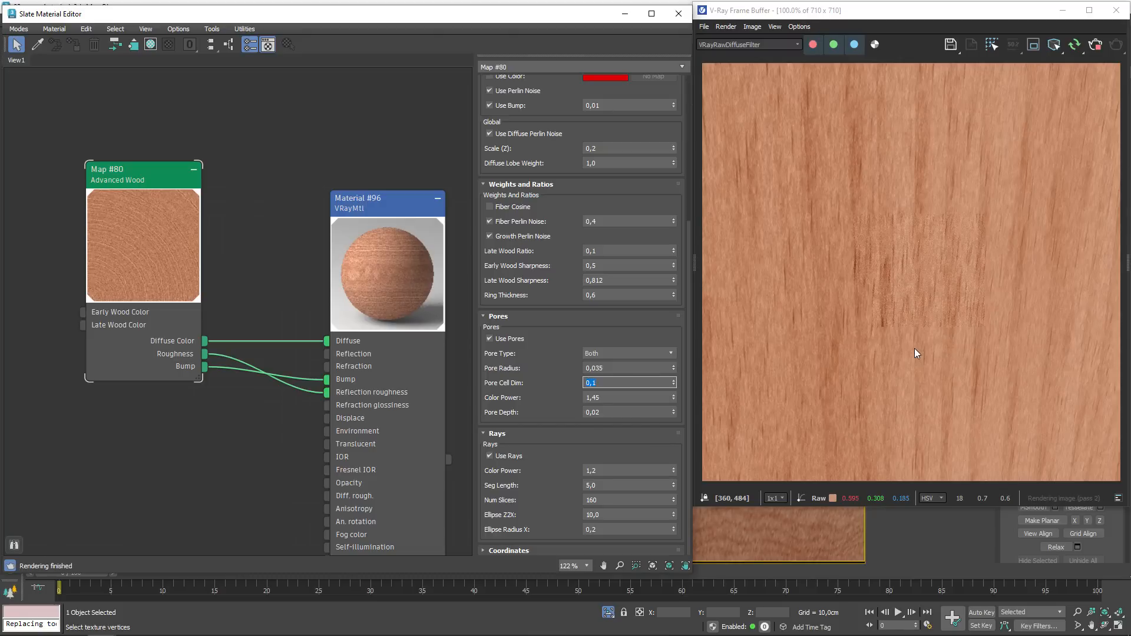
pyautogui.write('0,02')
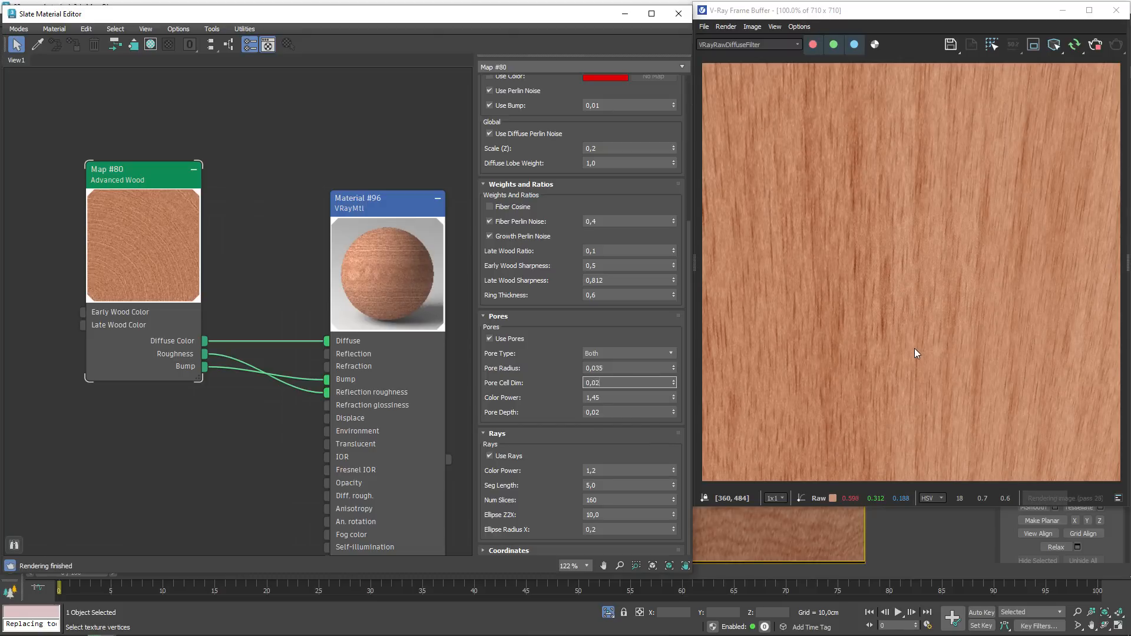
pyautogui.press('Return')
pyautogui.write('0,')
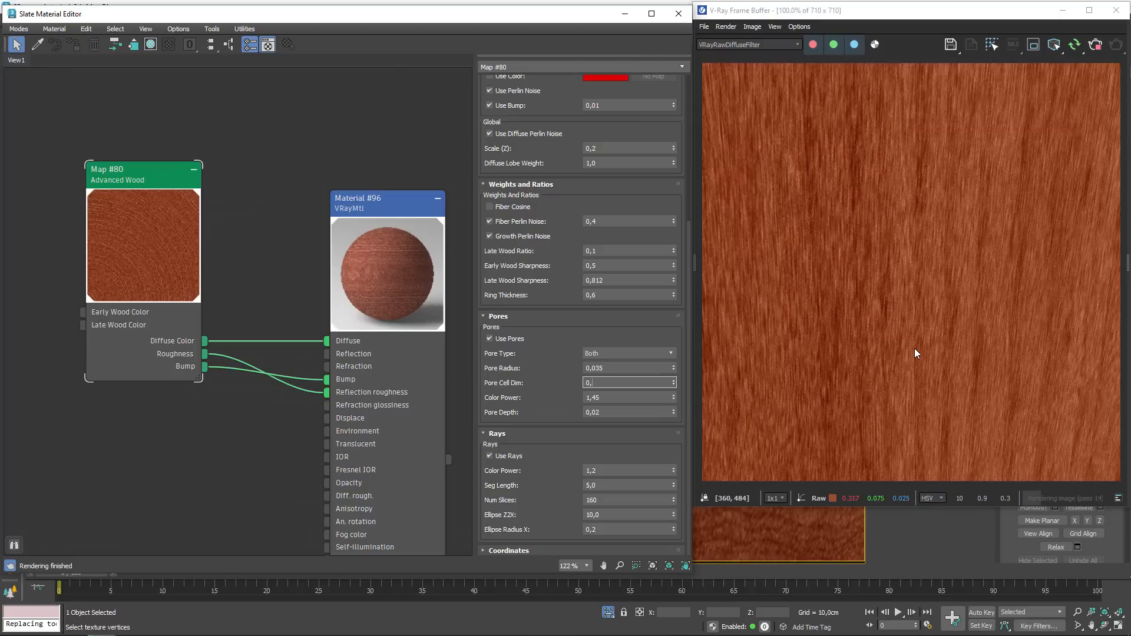
pyautogui.write('2')
pyautogui.press('Return')
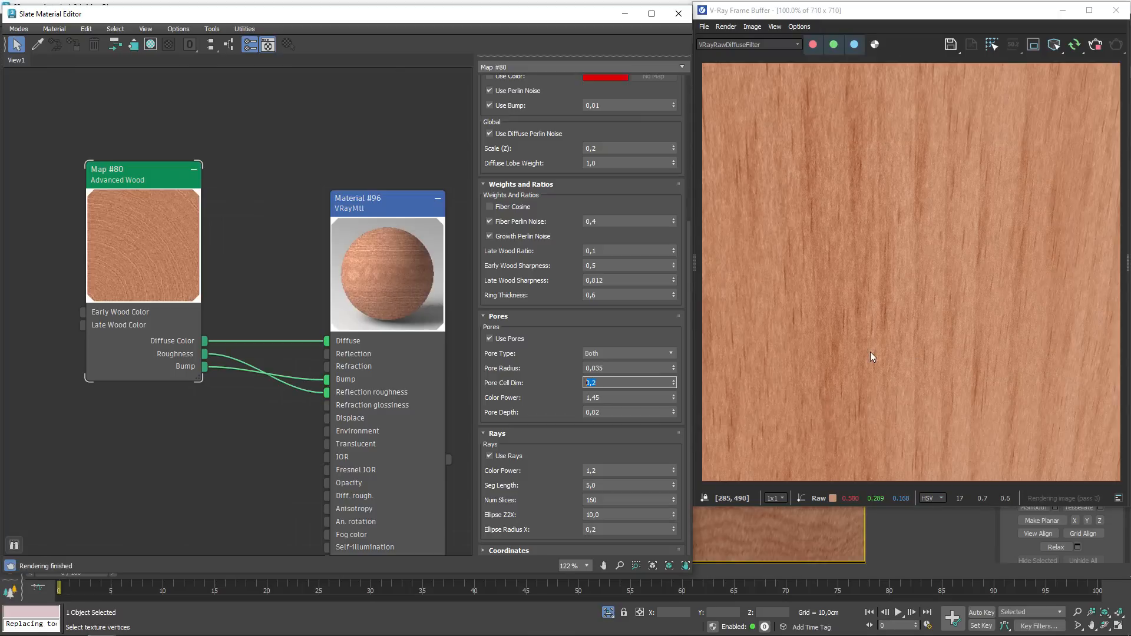
pyautogui.write('0,154')
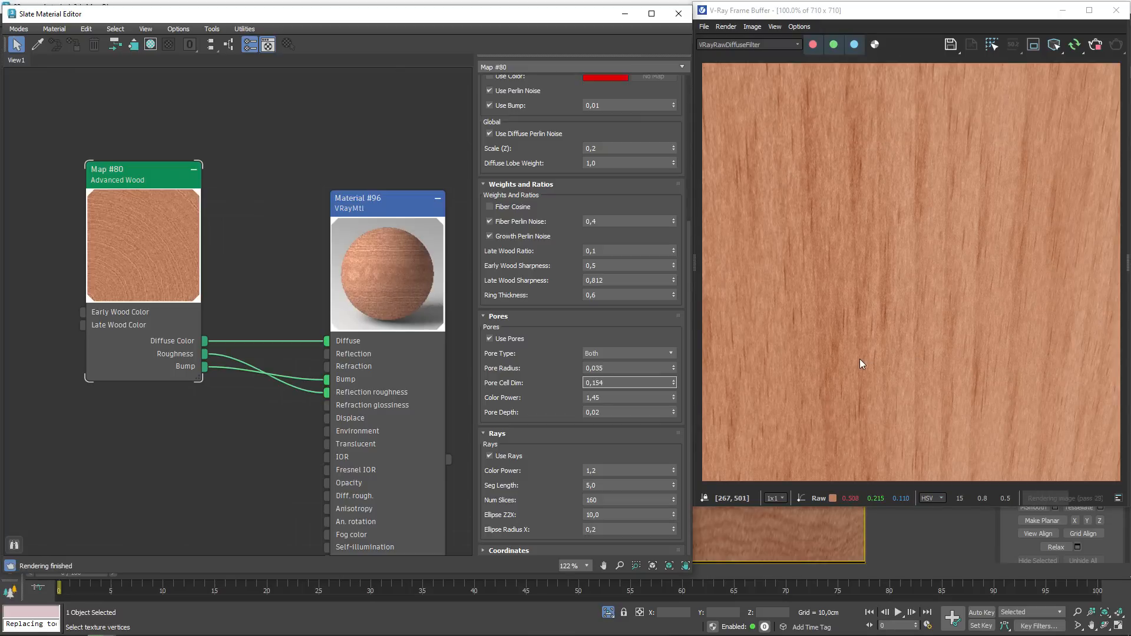
pyautogui.press('Return')
# - Try pore color power values of 2, 1 and 1,25, and set the pores' color power to 1,4
pyautogui.press('Tab')
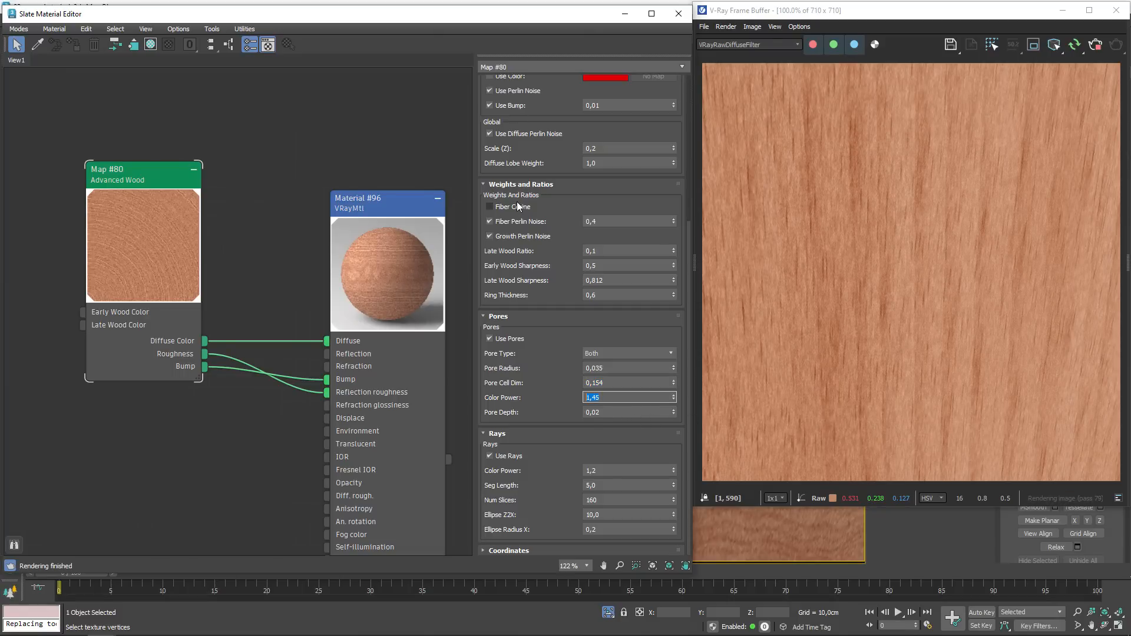
pyautogui.write('2')
pyautogui.press('Return')
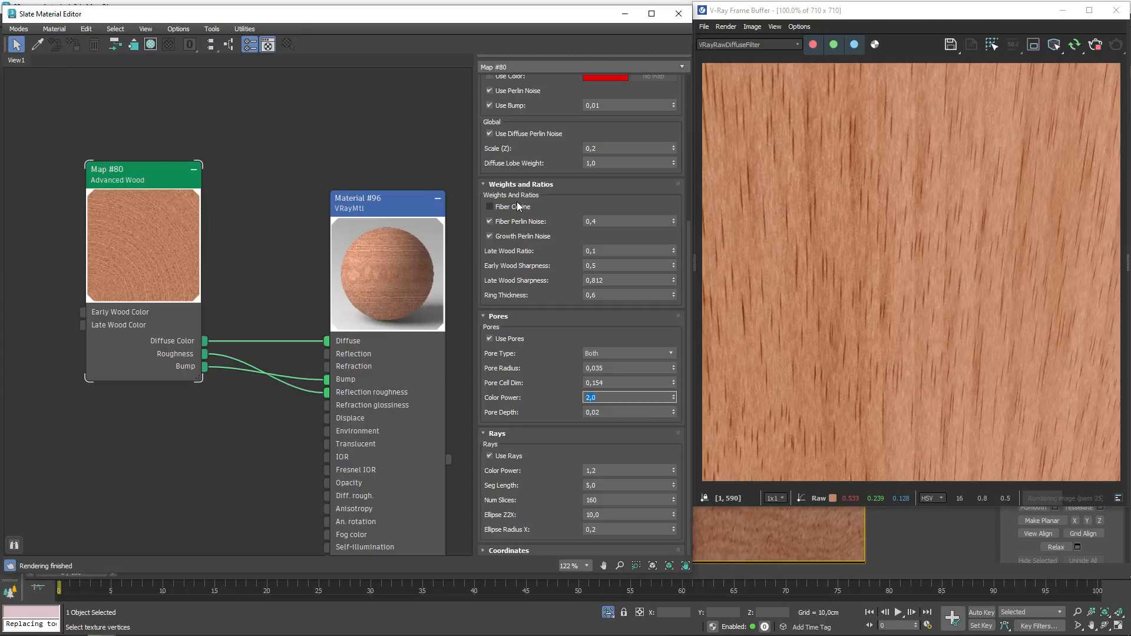
pyautogui.write('1')
pyautogui.press('Return')
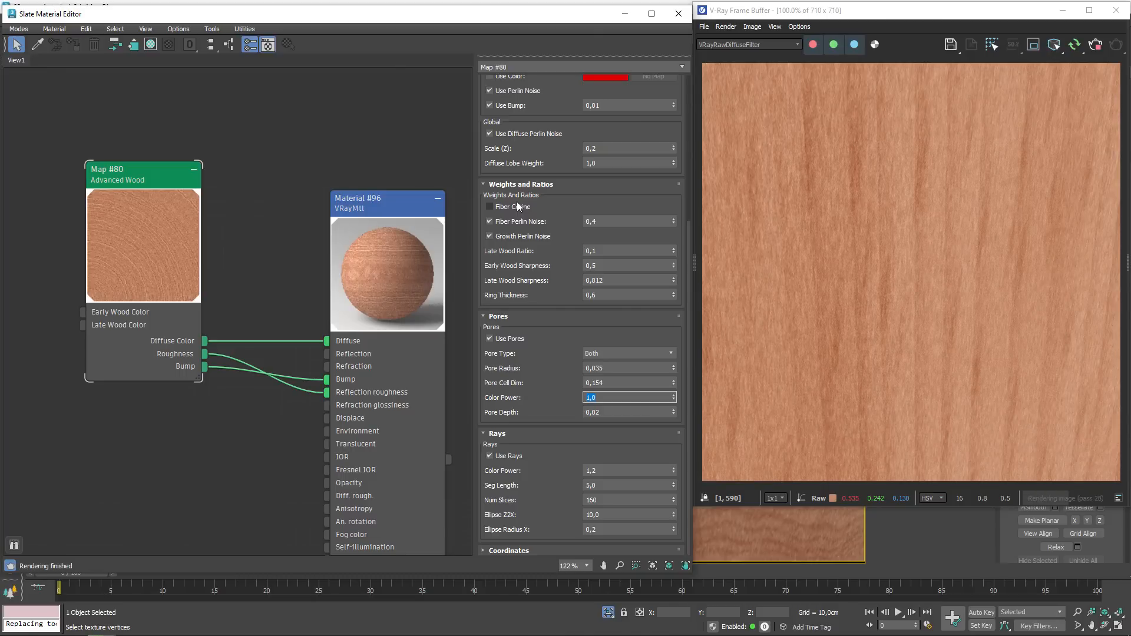
pyautogui.write('1,25')
pyautogui.press('Return')
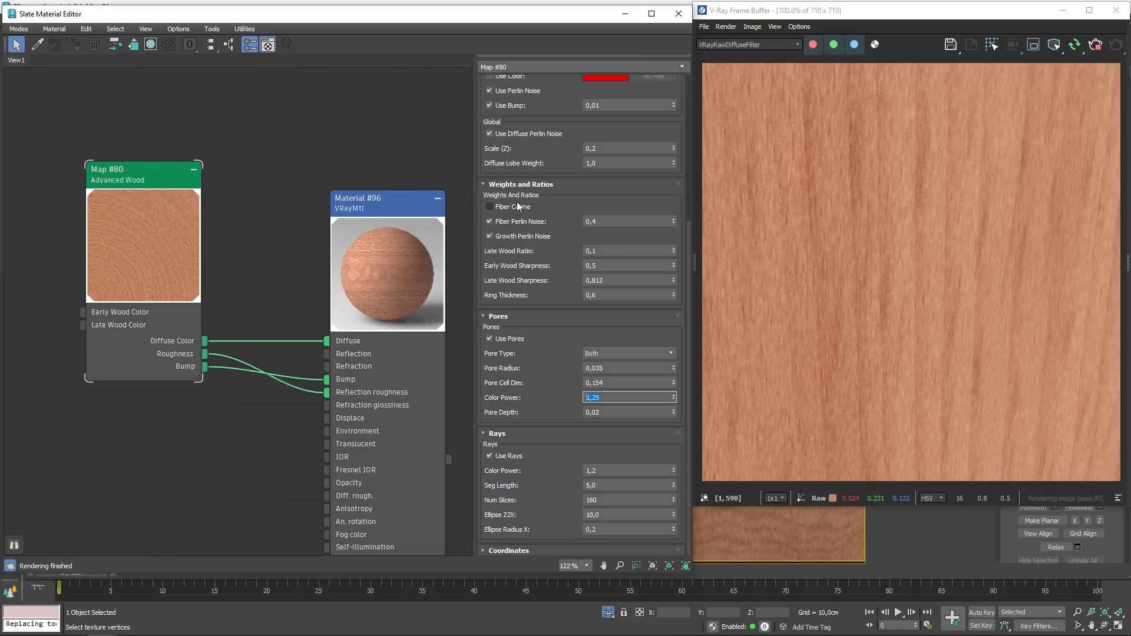
pyautogui.write('4')
pyautogui.press('Return')
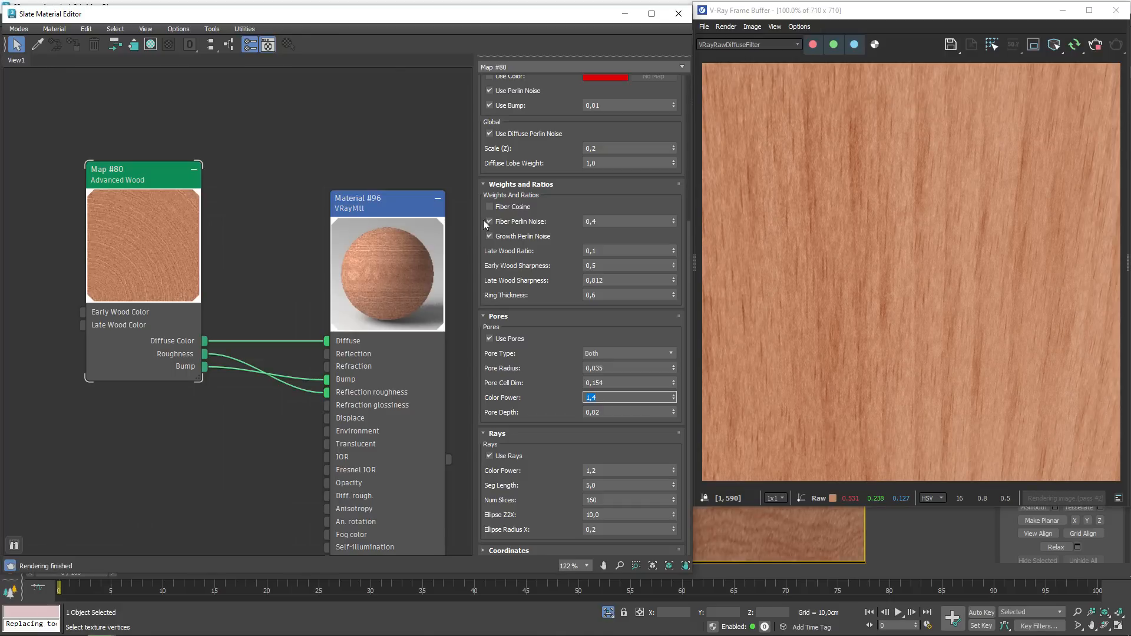
# - Orbit the close-up perspective view to show more of the wood block's sides, and reopen the Slate Material Editor
pyautogui.press('Tab')
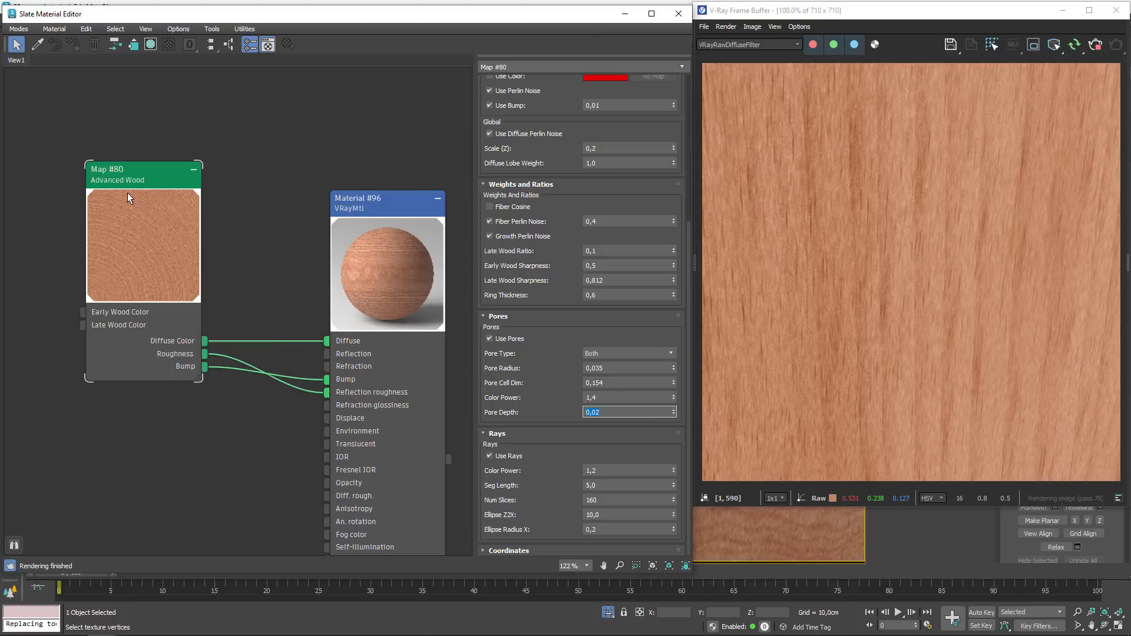
pyautogui.moveTo(127, 193); pyautogui.dragTo(98, 221)
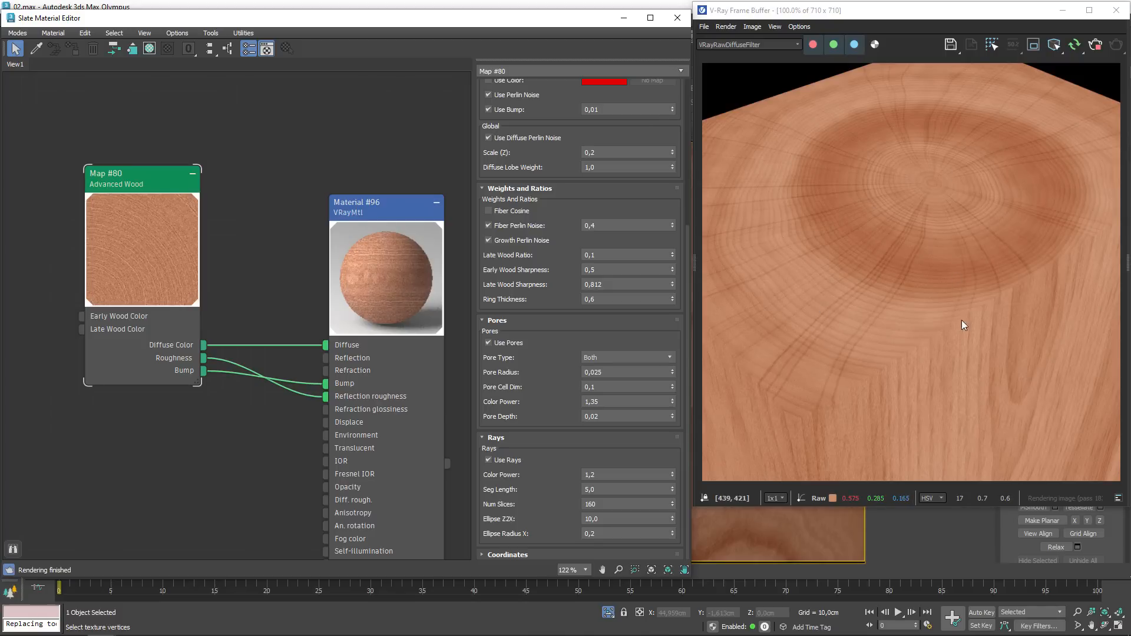
pyautogui.moveTo(548, 14); pyautogui.dragTo(577, 74)
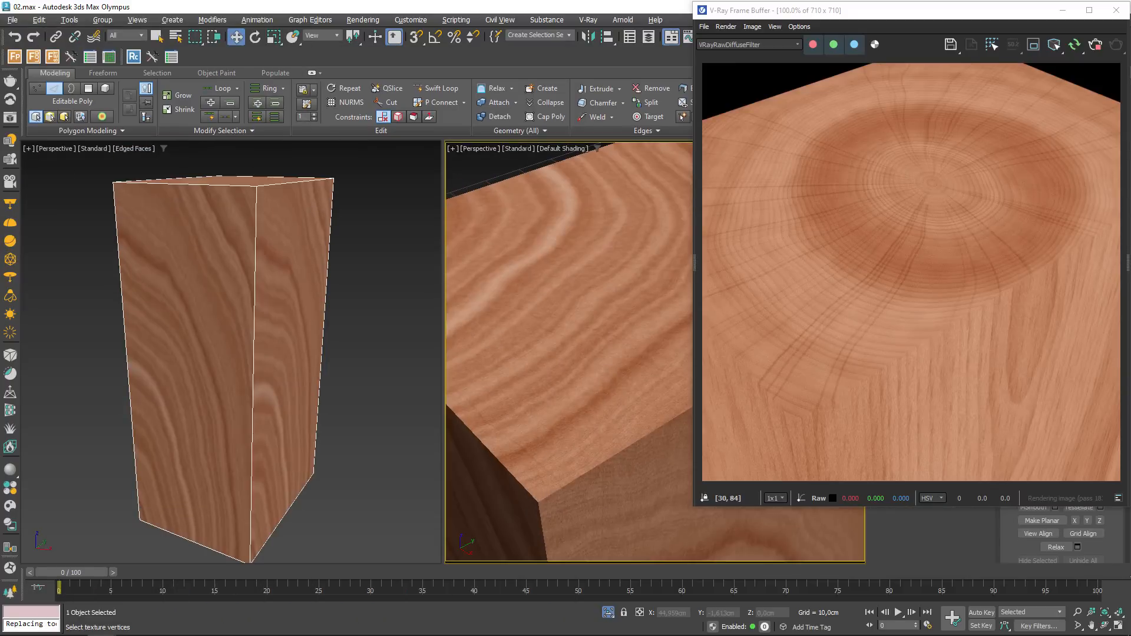
pyautogui.moveTo(556, 347)
pyautogui.keyDown('alt'); pyautogui.mouseDown(button='middle')
pyautogui.moveTo(561, 324)
pyautogui.moveTo(567, 343)
pyautogui.mouseUp(button='middle'); pyautogui.keyUp('alt')
pyautogui.press('m')
pyautogui.moveTo(323, 71); pyautogui.dragTo(280, 18)
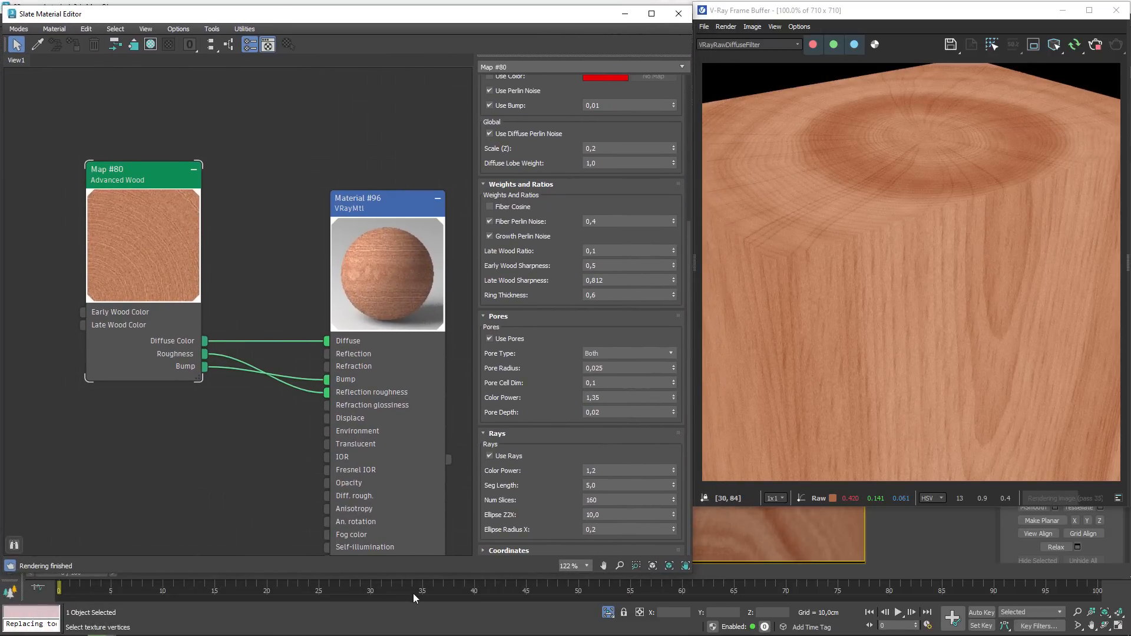
# - Disable the wood map's rays to compare the render, enable them again and inspect the block's edge up close
pyautogui.click(500, 458)
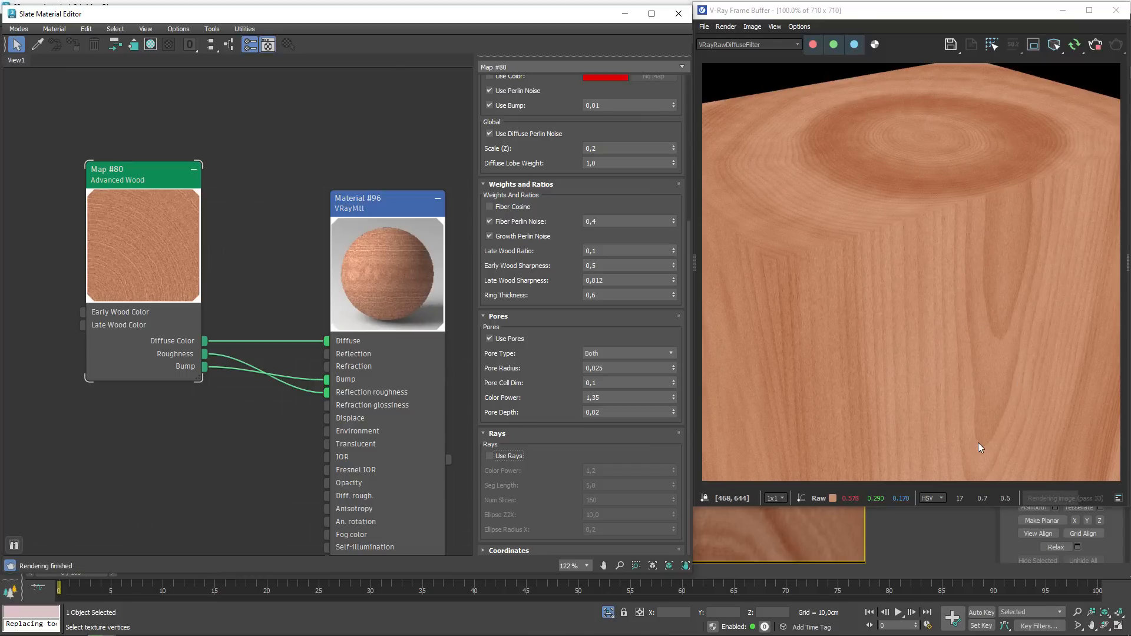
pyautogui.click(500, 456)
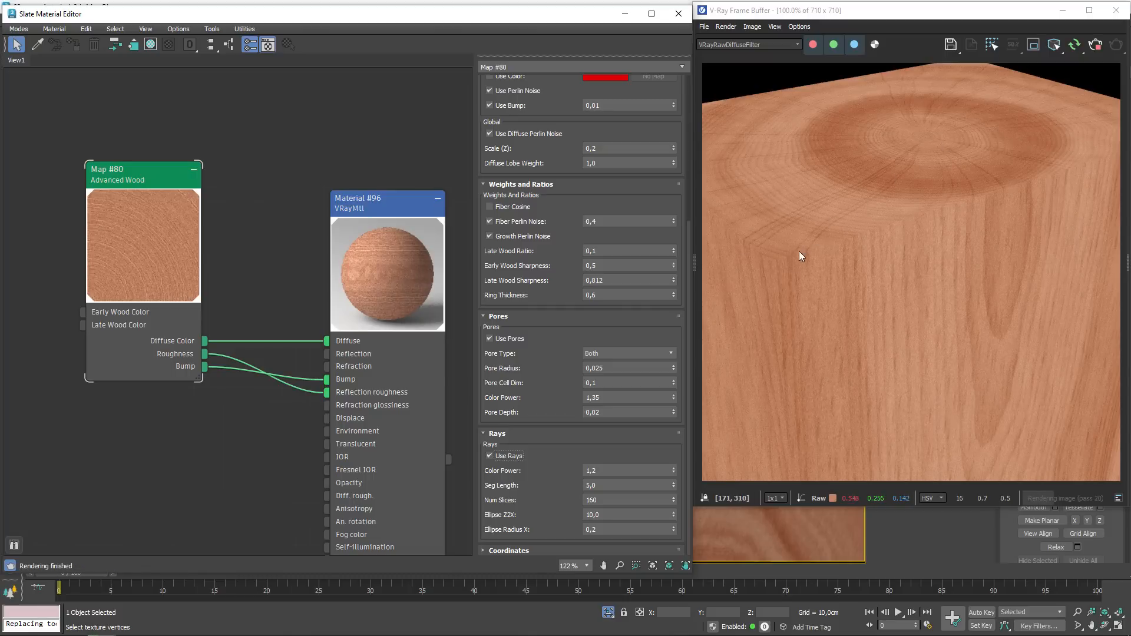
pyautogui.scroll(2, 975, 209)
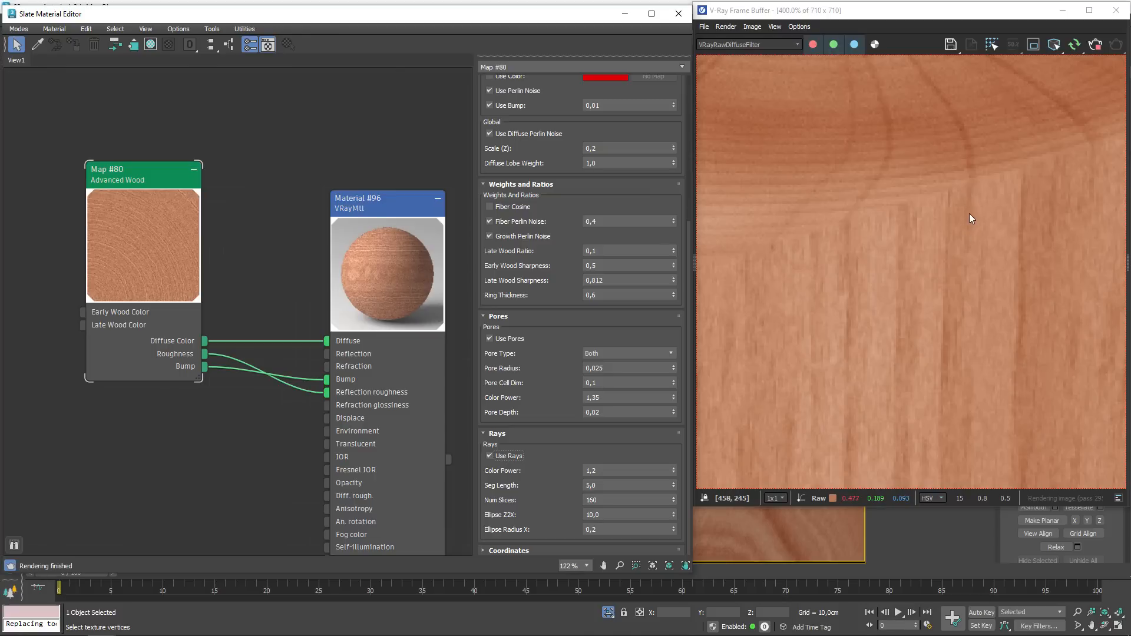
pyautogui.scroll(-2, 971, 210)
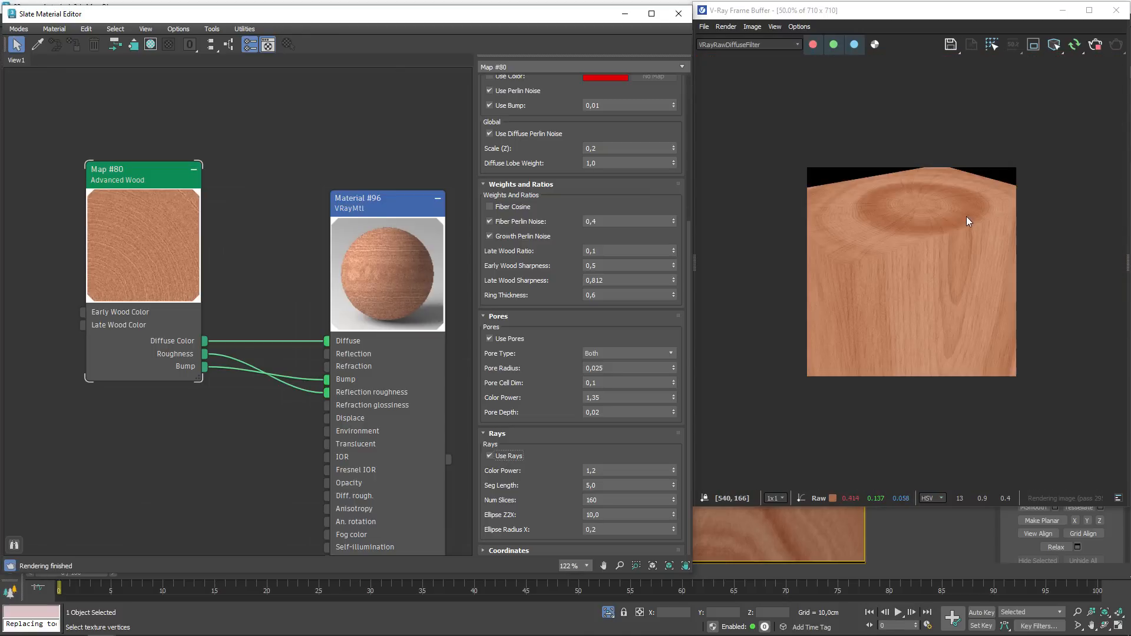
# - Compare ray color power values of 1,5 and 1,15 in the render, and set the rays' color power to 1,5
pyautogui.doubleClick(587, 471)
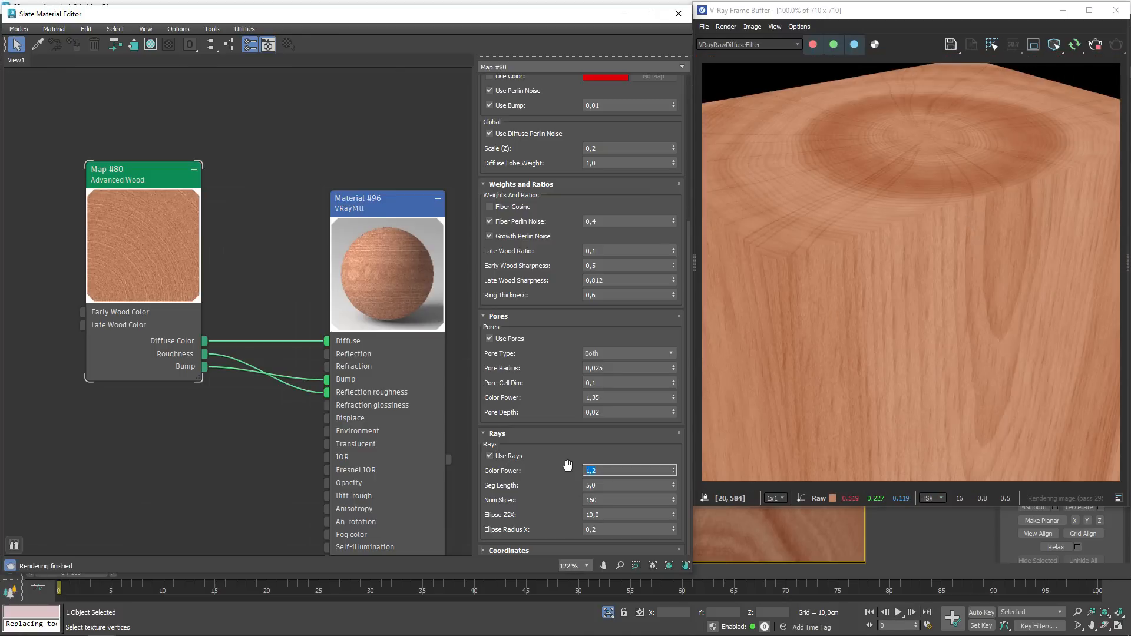
pyautogui.press('Return')
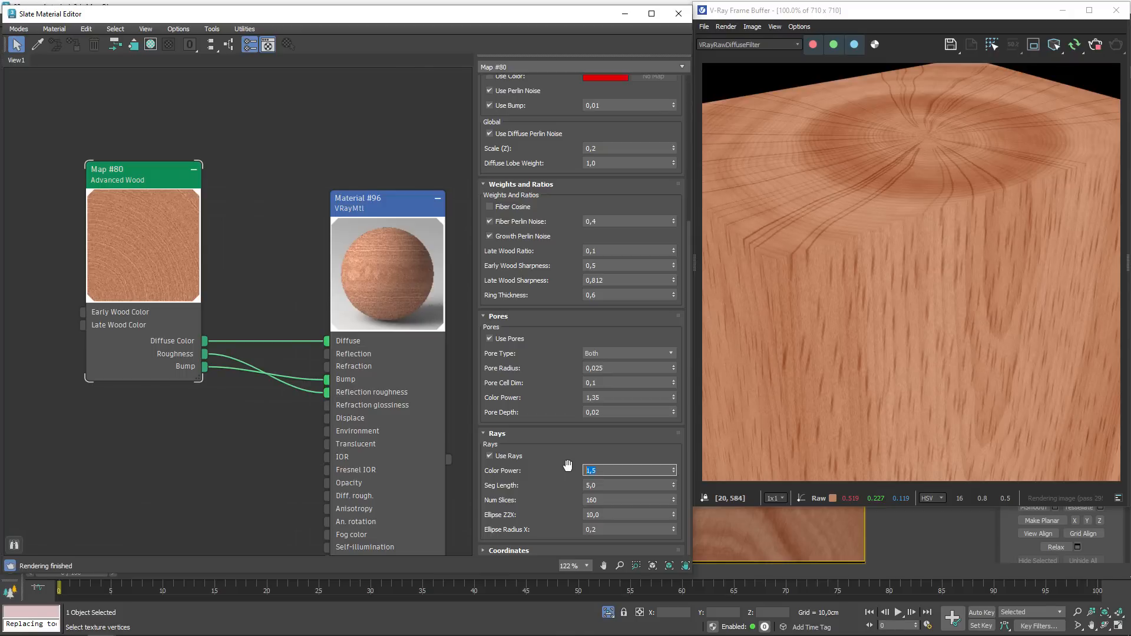
pyautogui.write('5')
pyautogui.press('Return')
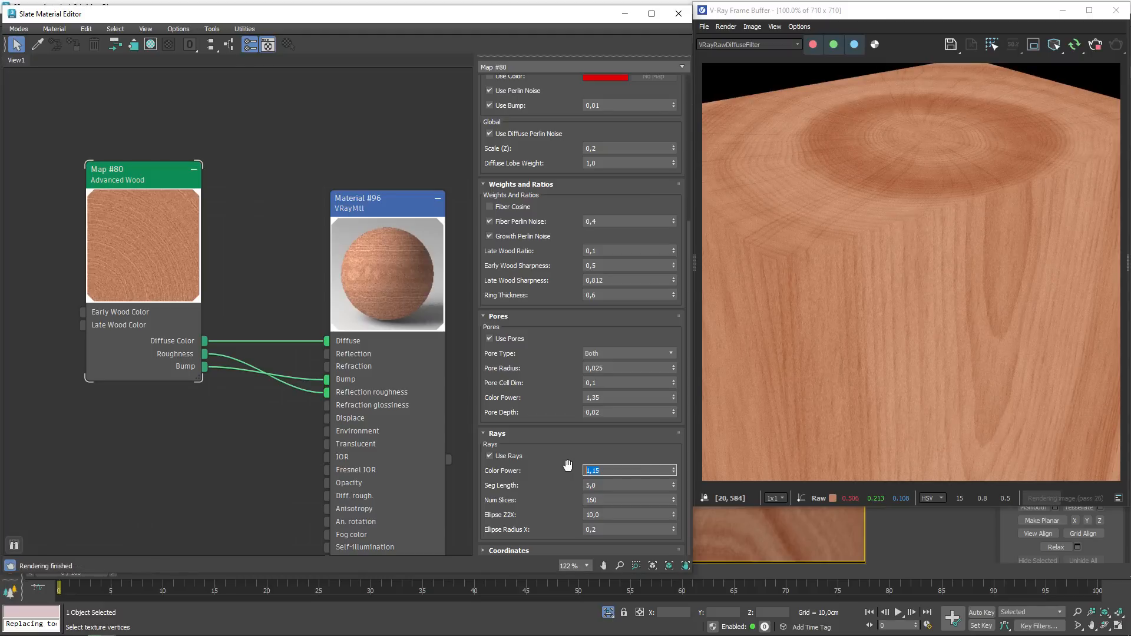
pyautogui.write('1,5')
pyautogui.press('Return')
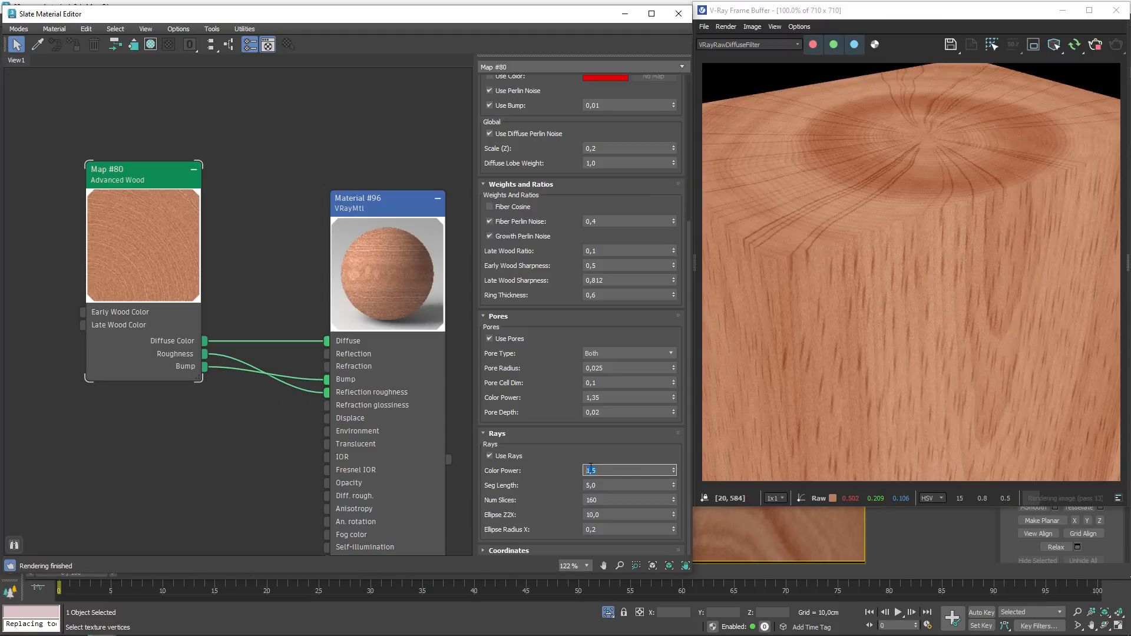
# - Try ray segment lengths of 10 and 1 in the render, and return the segment length to 5
pyautogui.doubleClick(605, 483)
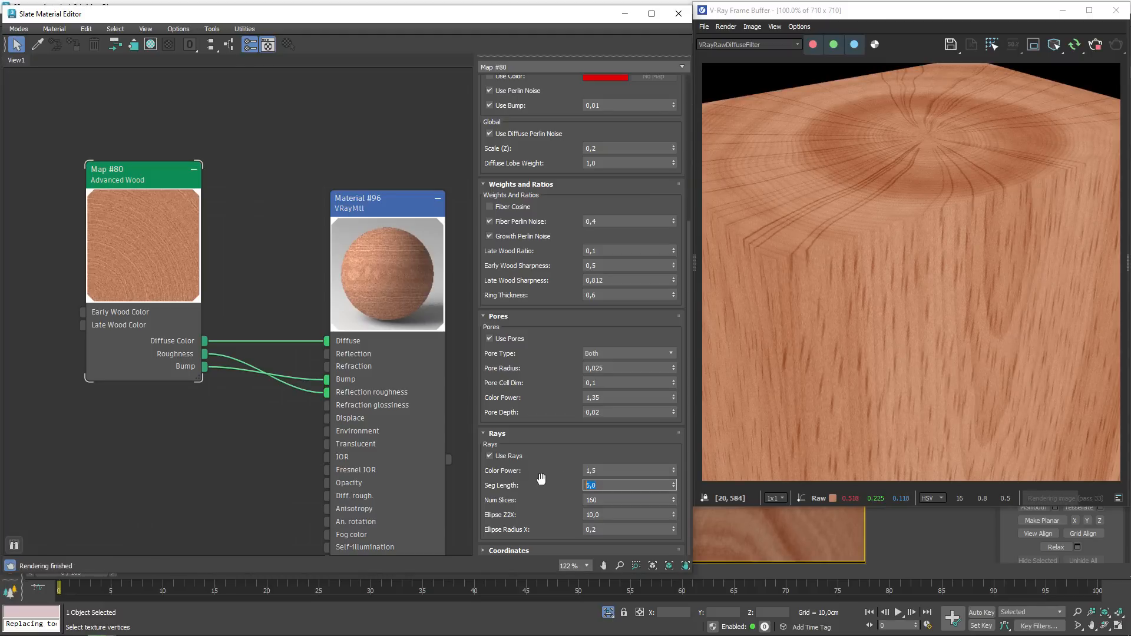
pyautogui.write('10')
pyautogui.press('Return')
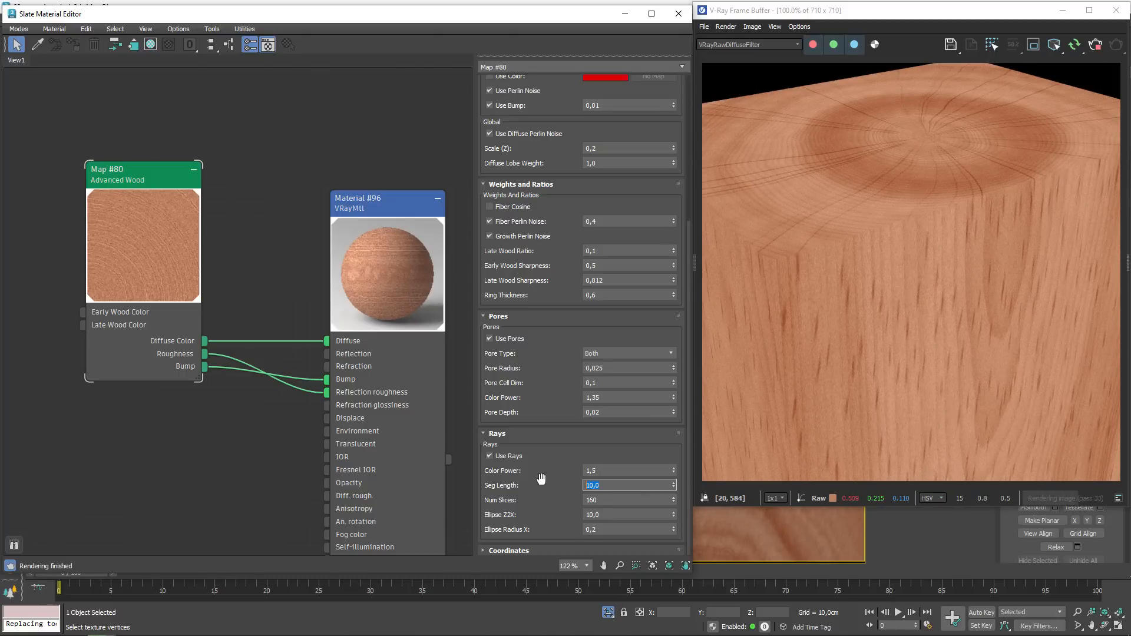
pyautogui.write('1')
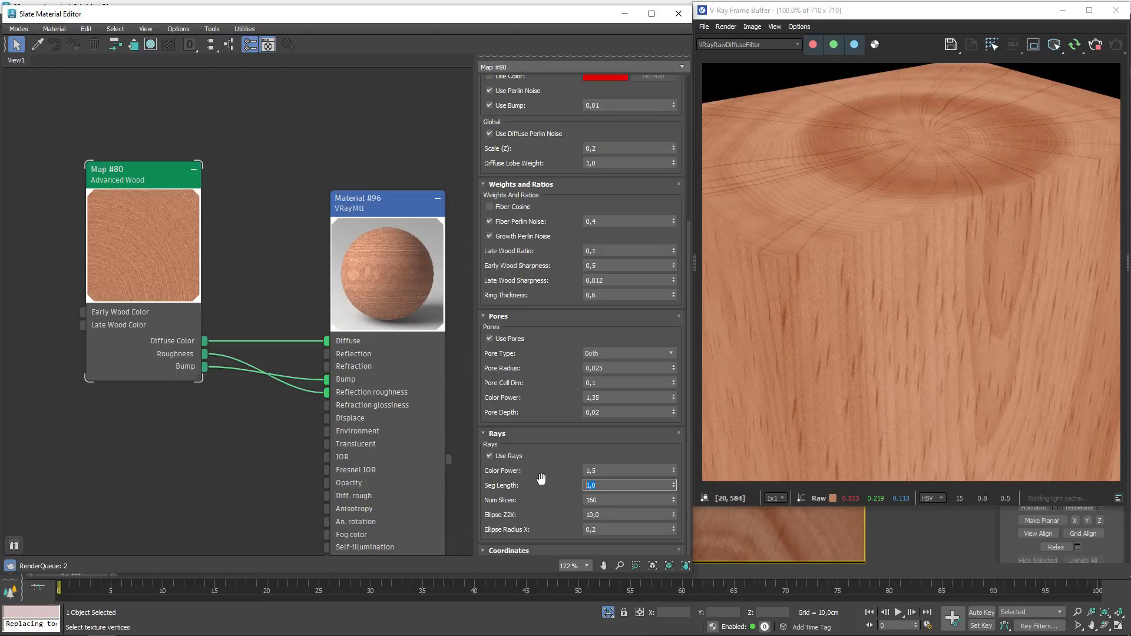
pyautogui.press('Return')
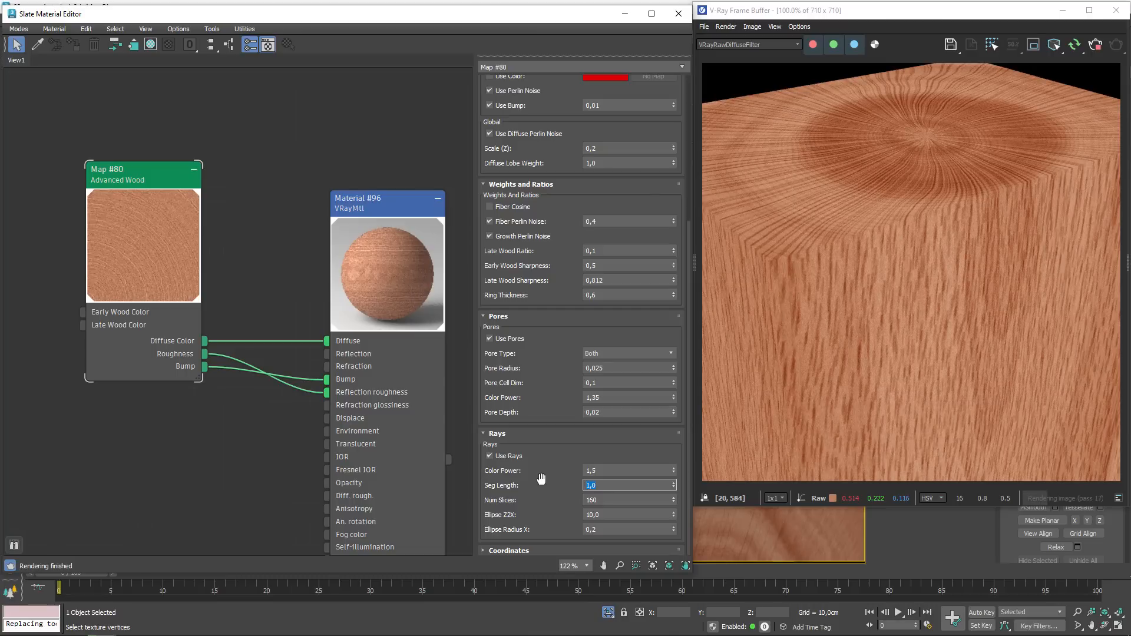
pyautogui.write('5')
pyautogui.press('Return')
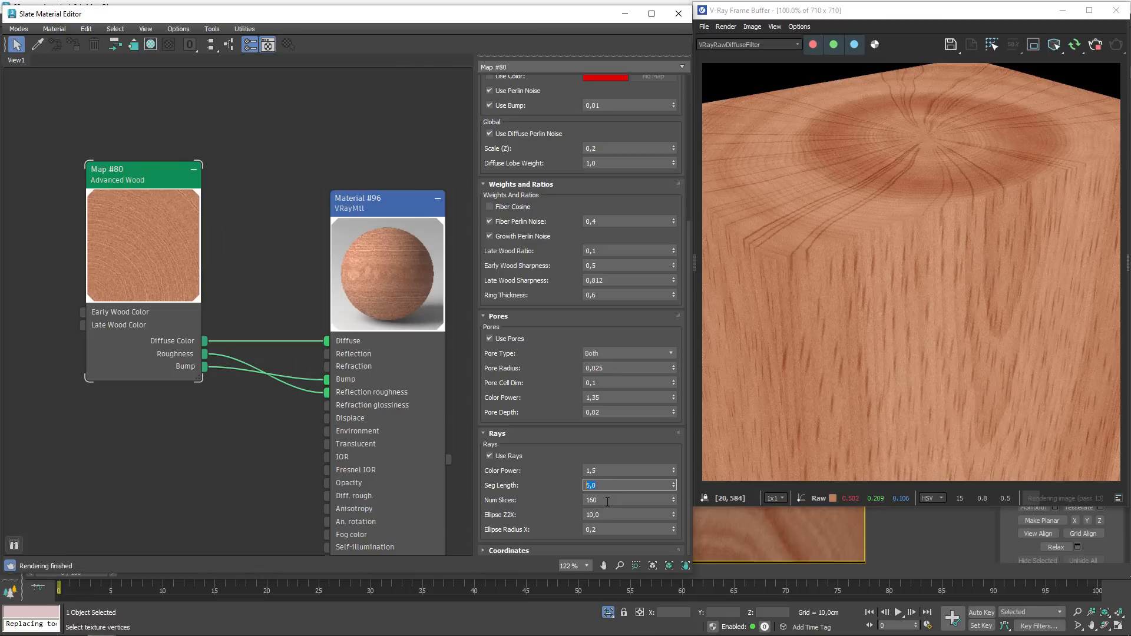
# - Try ray slice counts of 300, 1, 5 and 10 in the render, and return the number of slices to 160
pyautogui.press('Tab')
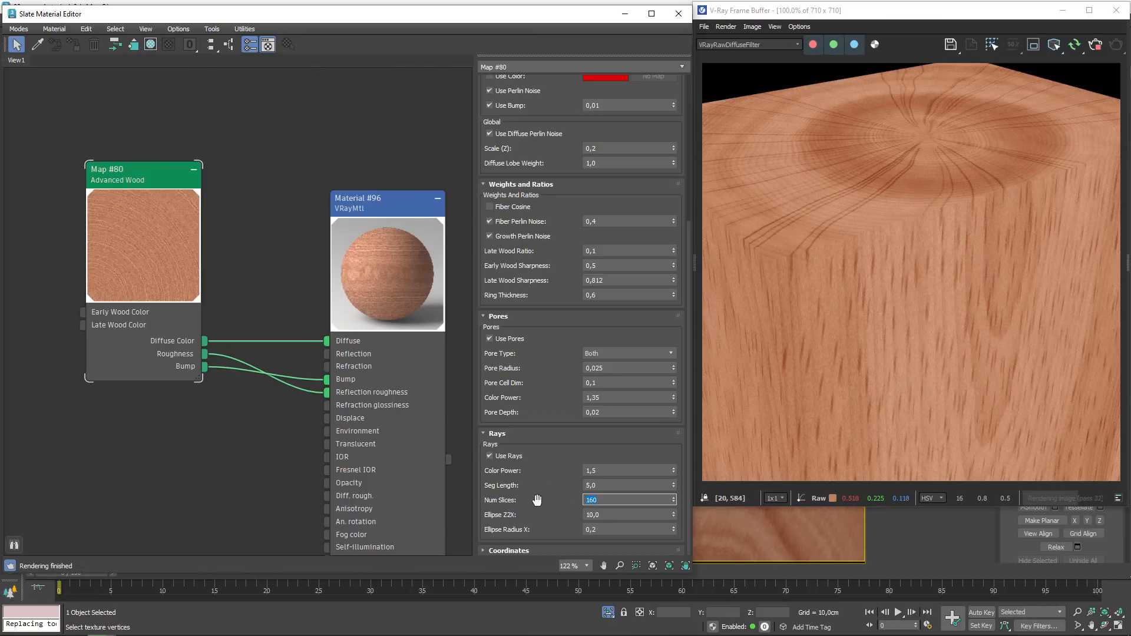
pyautogui.write('300')
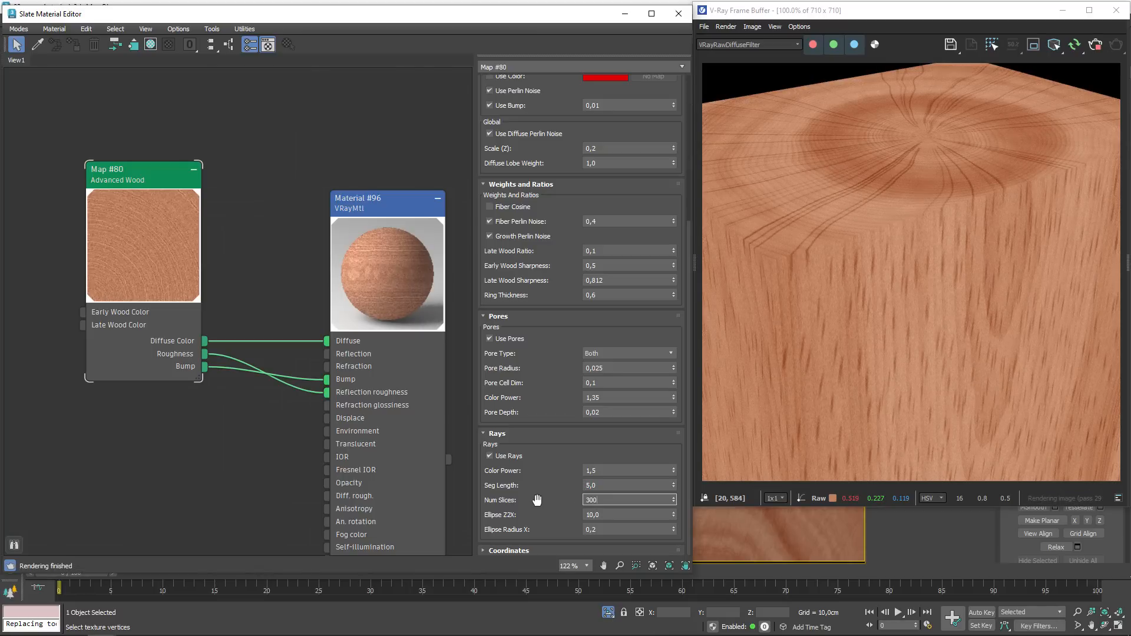
pyautogui.press('Return')
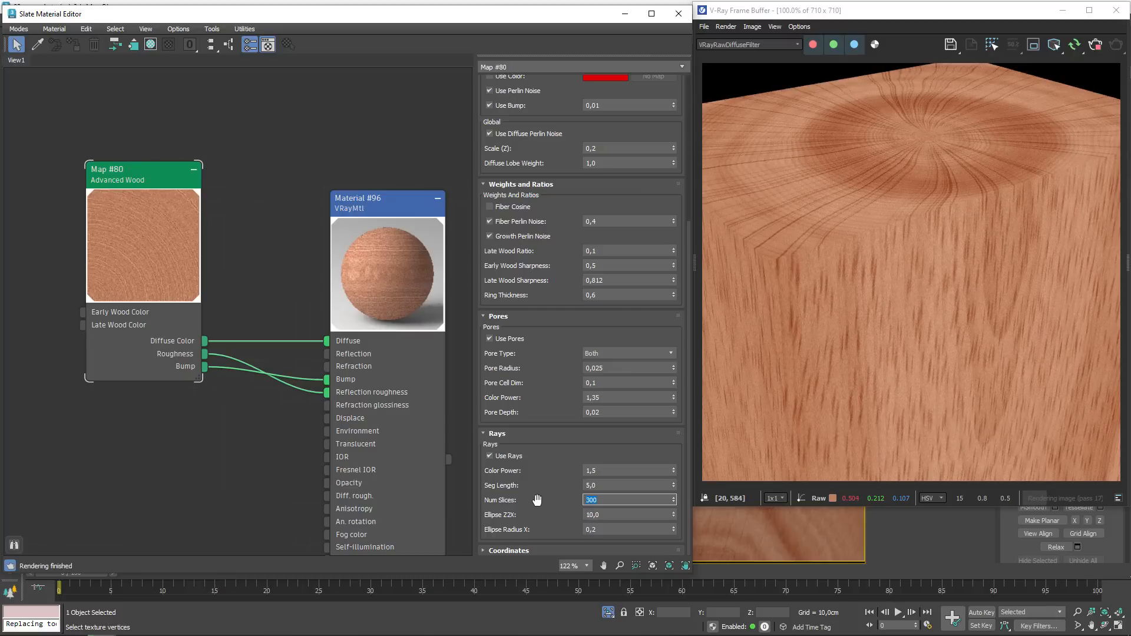
pyautogui.write('1')
pyautogui.press('Return')
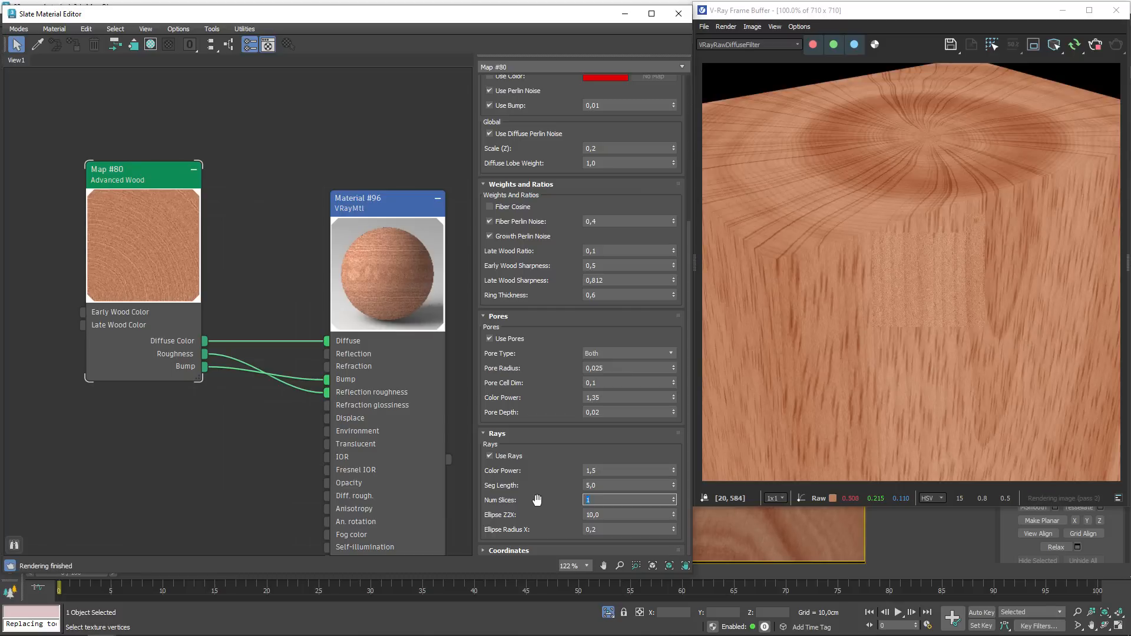
pyautogui.write('5')
pyautogui.press('Return')
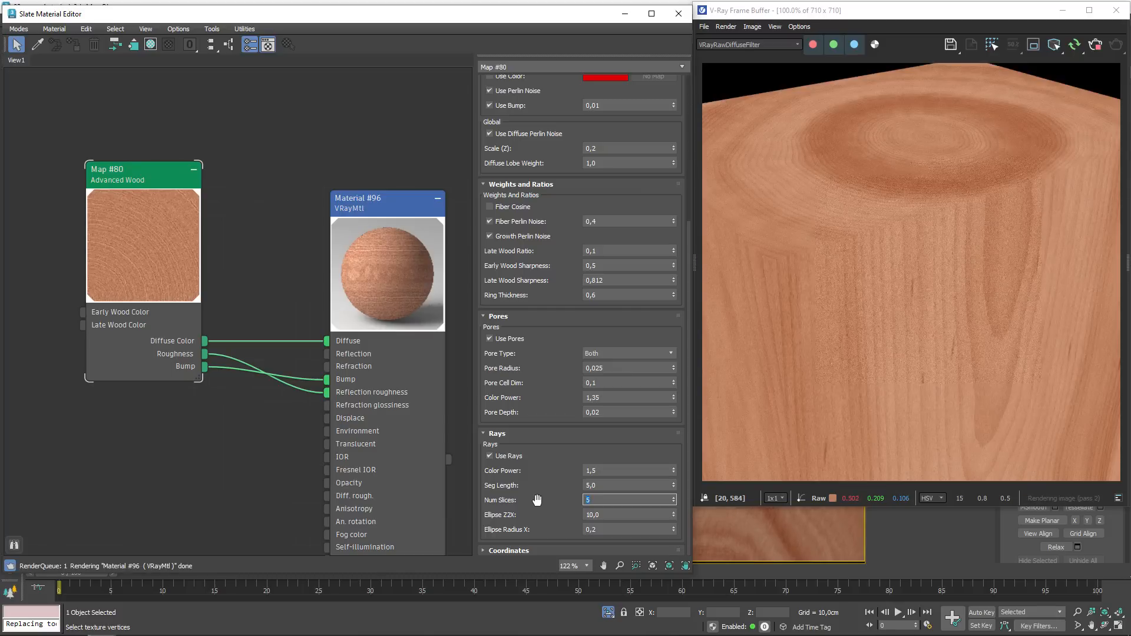
pyautogui.write('10')
pyautogui.press('Return')
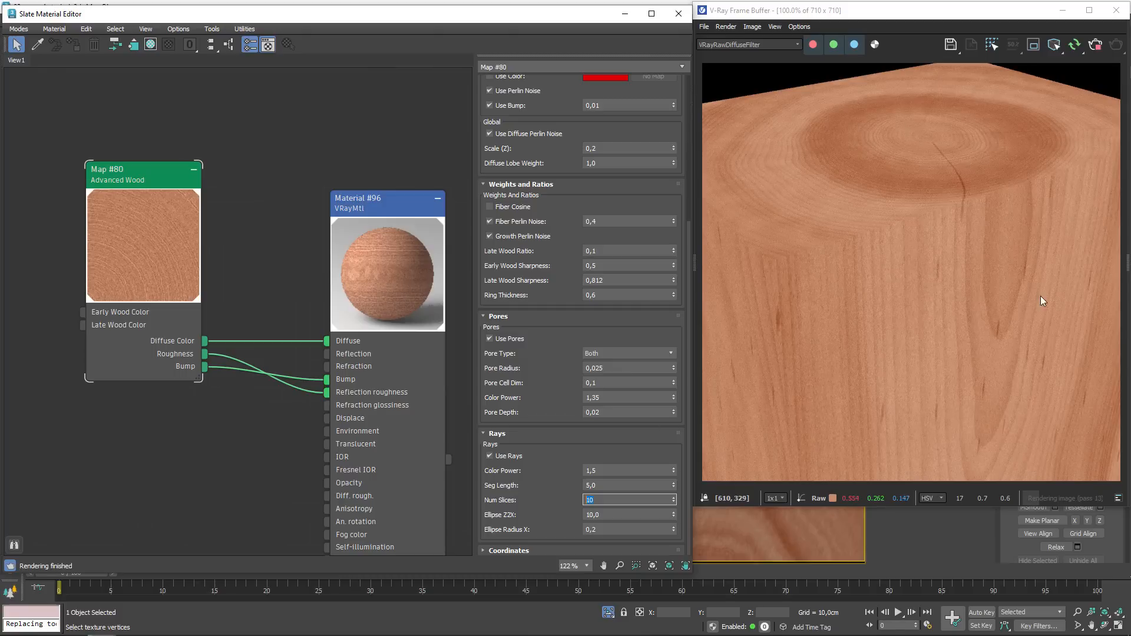
pyautogui.write('160')
pyautogui.press('Return')
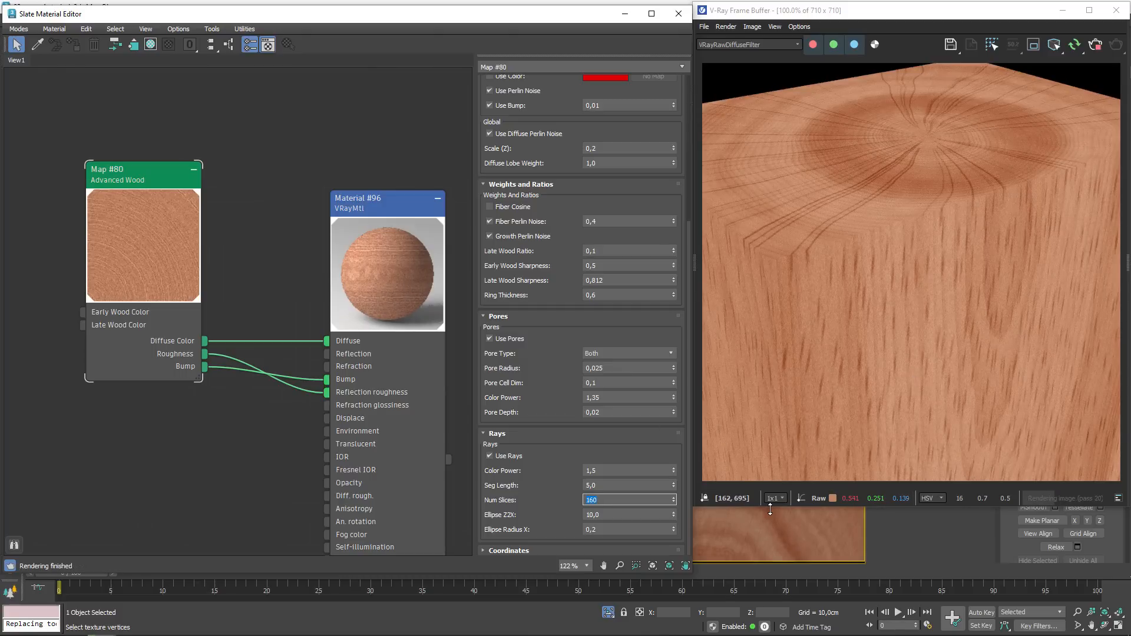
# - Set the rays' number of slices to 80 and their Ellipse Z2X to 40
pyautogui.write('30')
pyautogui.press('Return')
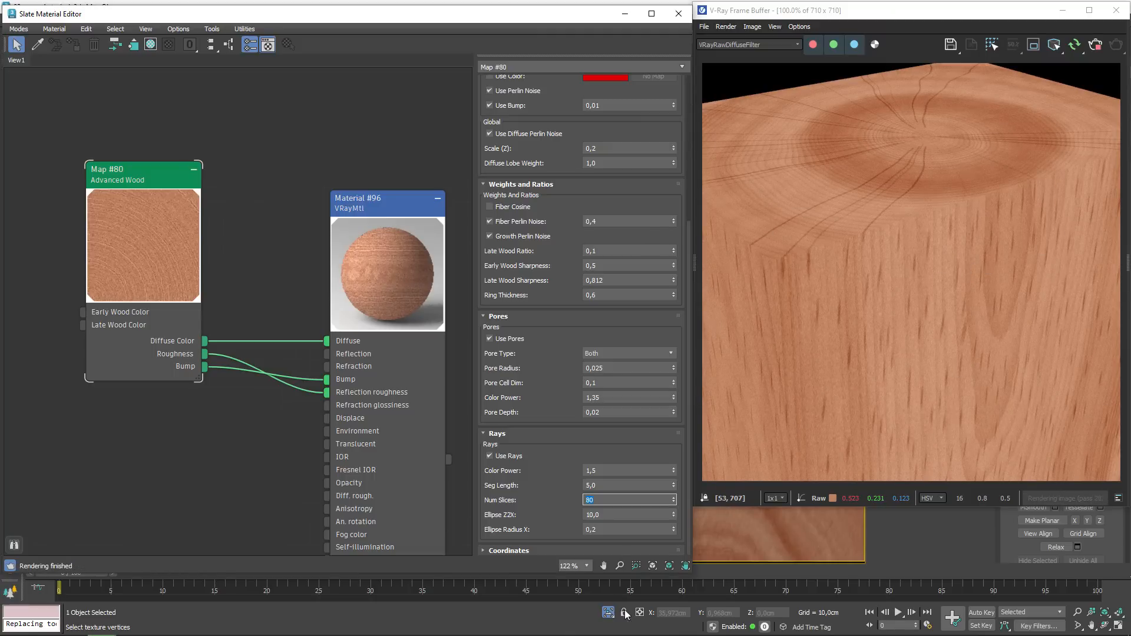
pyautogui.write('80')
pyautogui.press('Return')
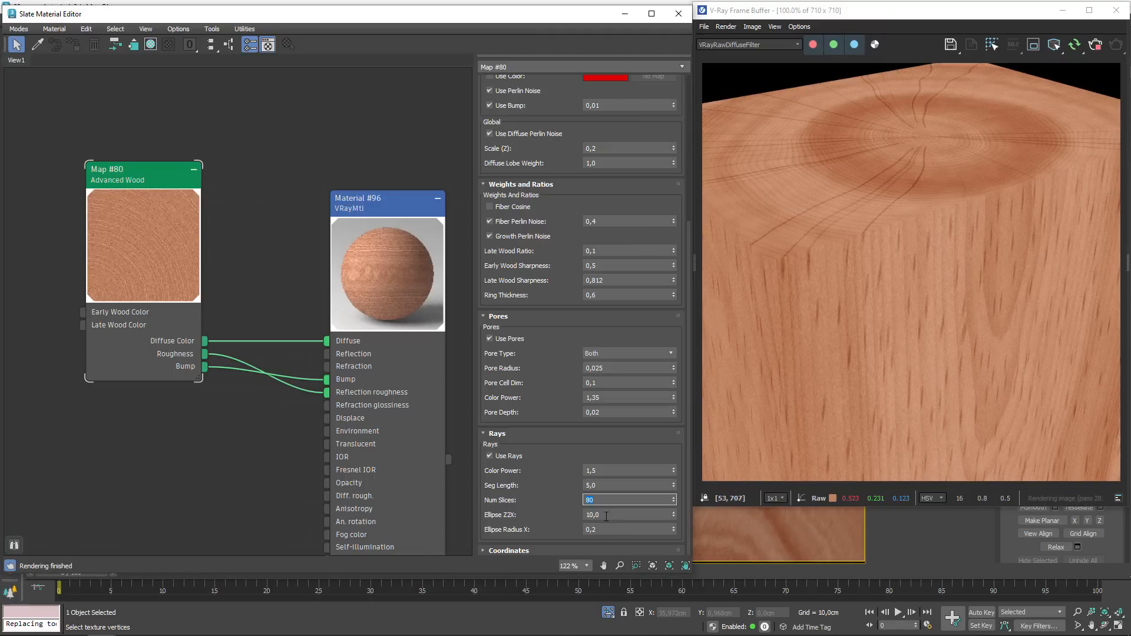
pyautogui.press('Tab')
pyautogui.press('Tab')
pyautogui.click(614, 516)
pyautogui.write('40')
pyautogui.press('Return')
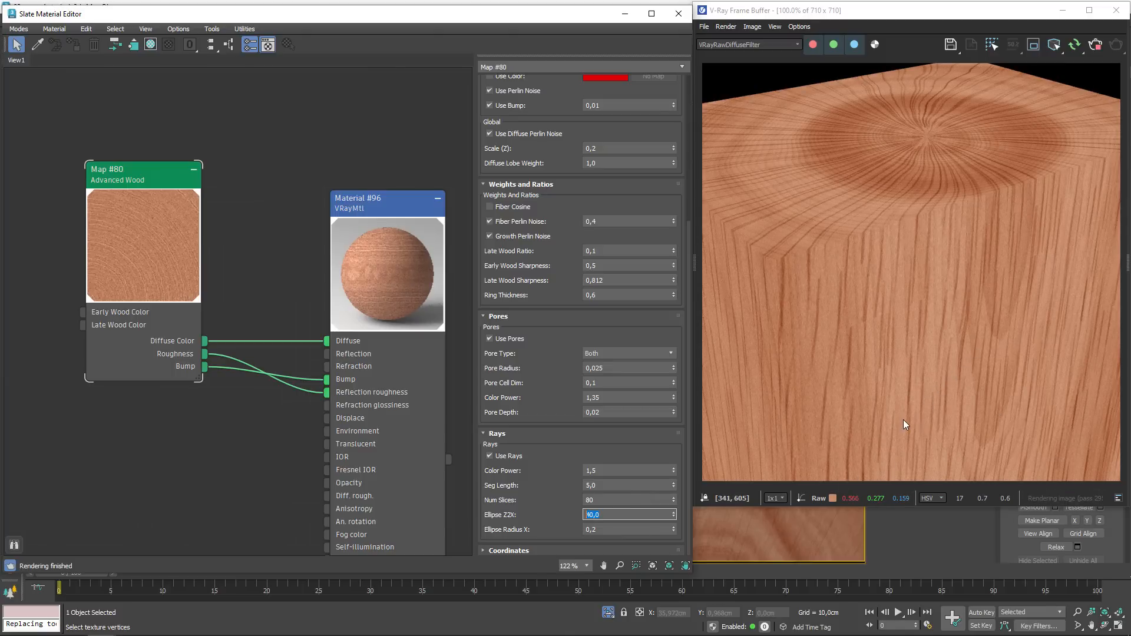
# - Try very small and large ray Ellipse Radius X values, 0,01 and 1, in the render
pyautogui.click(622, 530)
pyautogui.write('0,01')
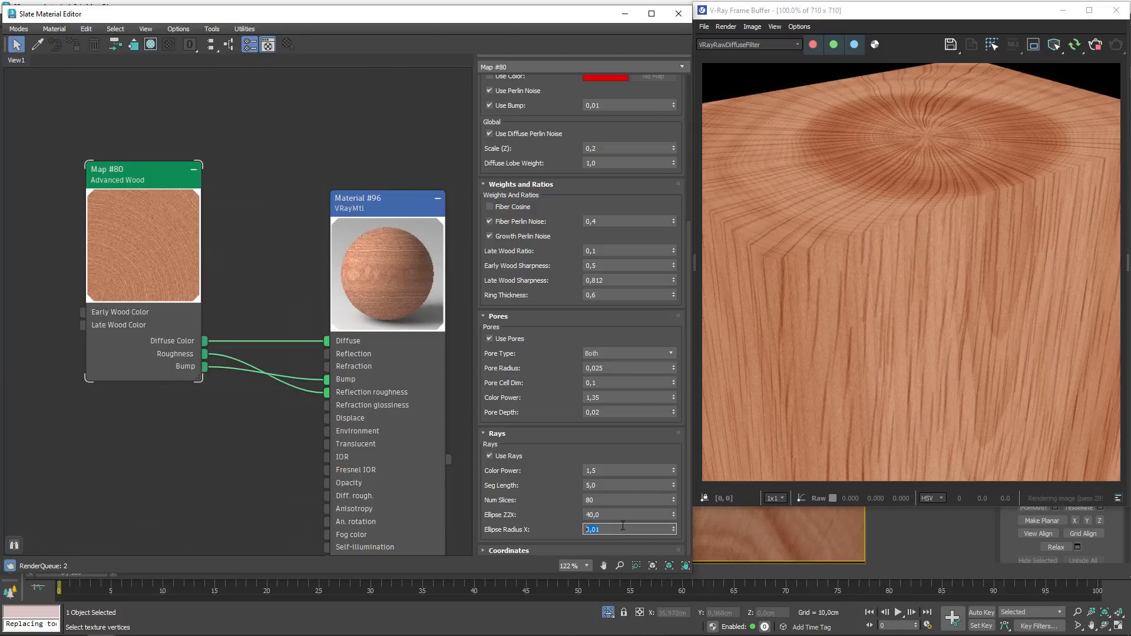
pyautogui.press('Return')
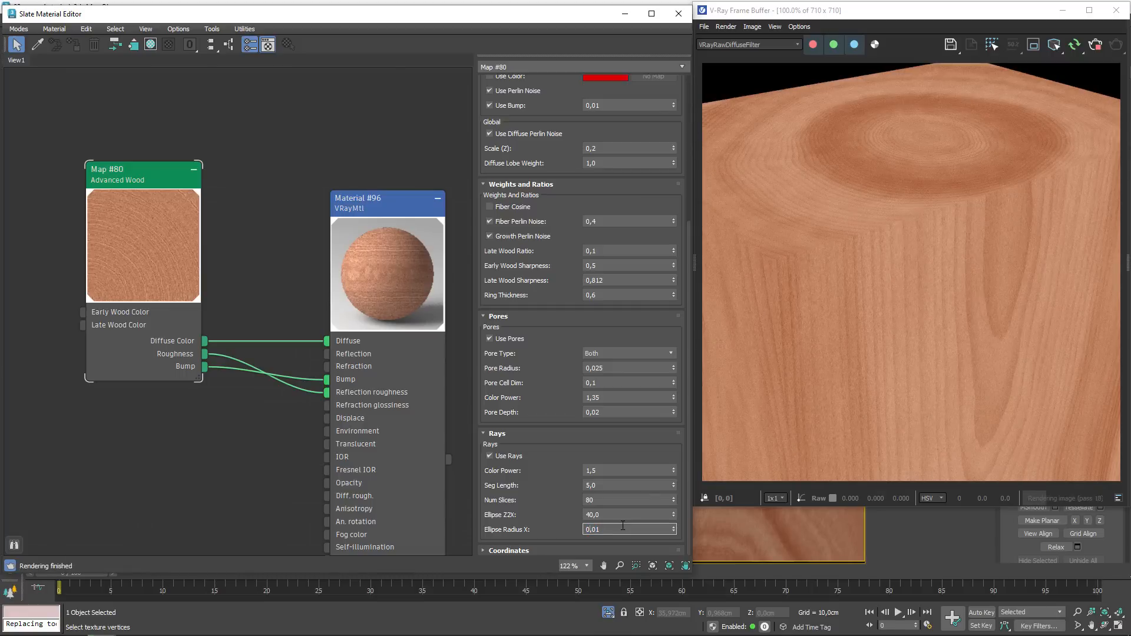
pyautogui.write('1,01')
pyautogui.press('Return')
pyautogui.write('1')
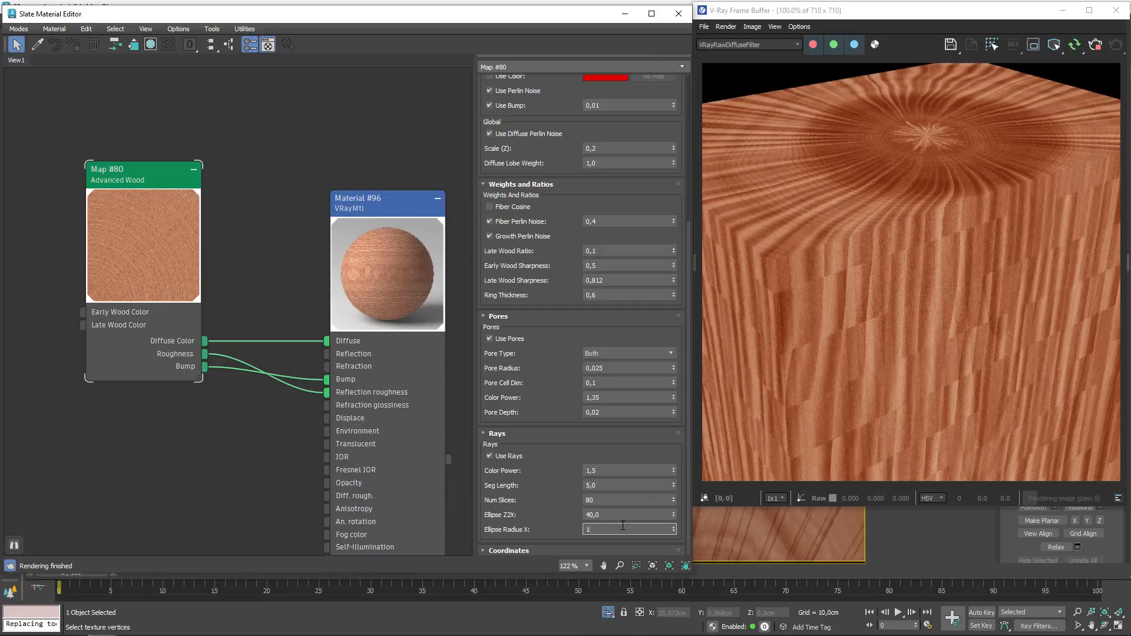
pyautogui.write(',0')
pyautogui.press('BackSpace')
pyautogui.press('BackSpace')
pyautogui.press('BackSpace')
pyautogui.write('1')
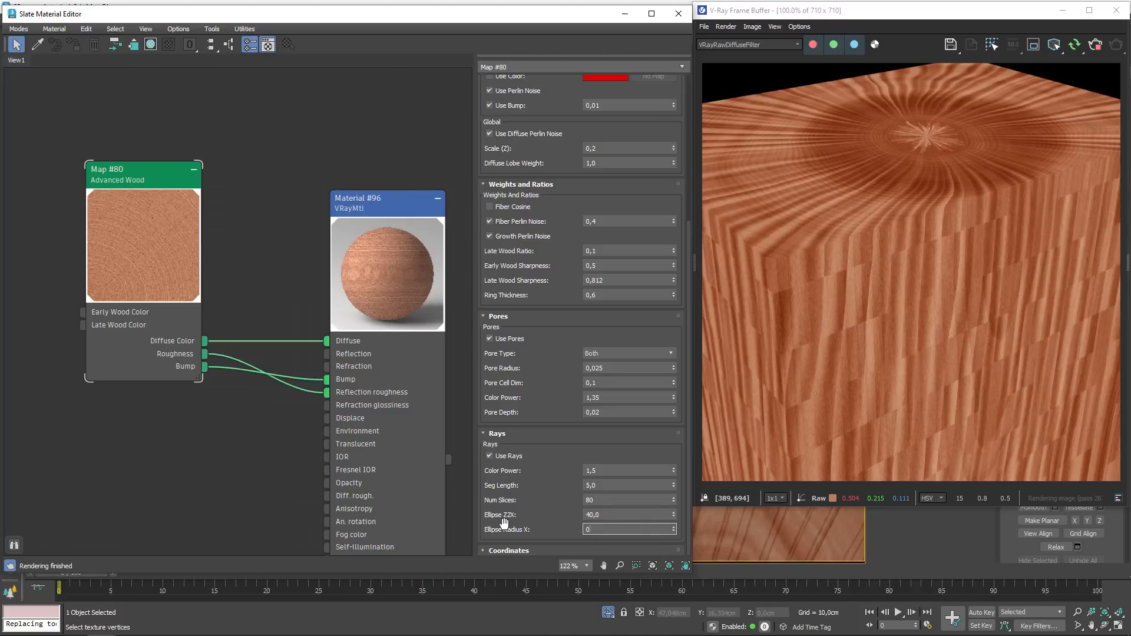
# - Compare ray Ellipse Radius X values of 0,25 and 0,025 in the render
pyautogui.write('0,25')
pyautogui.press('Return')
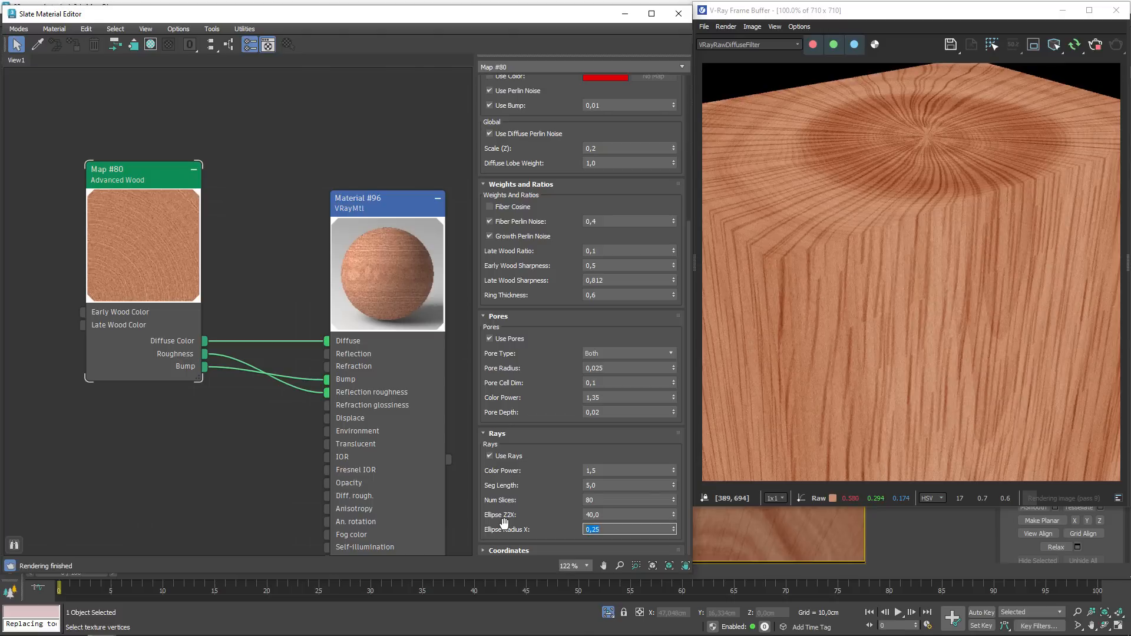
pyautogui.write('0,025')
pyautogui.press('Return')
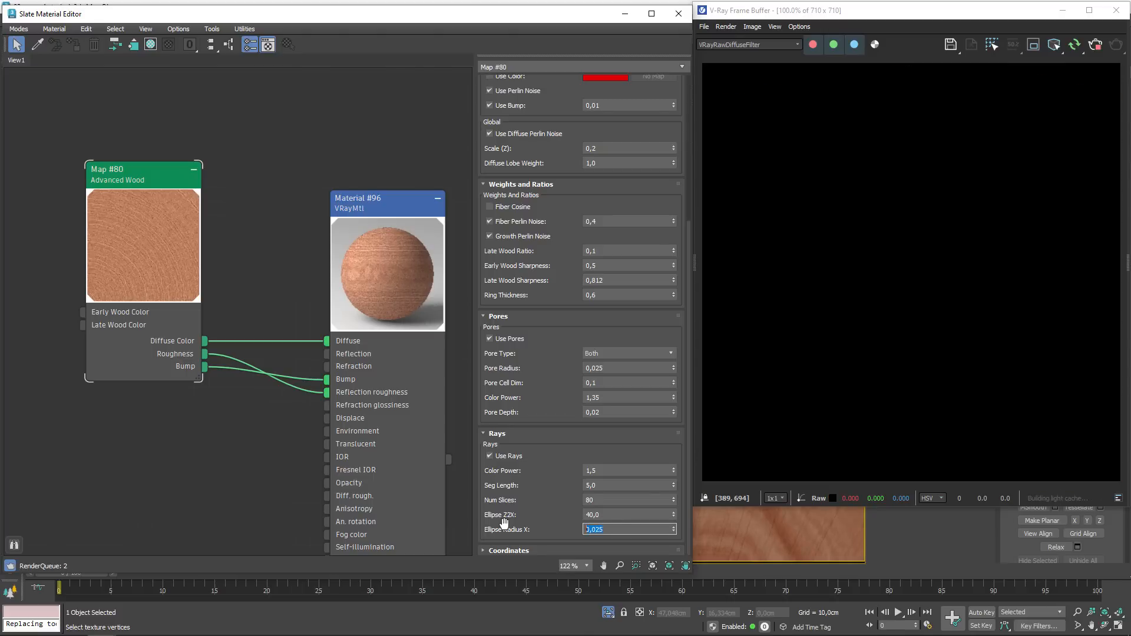
# - Try a ray Ellipse Radius X of 0,03, set it to 0,05 and inspect the block's grain up close in the render
pyautogui.write('0,')
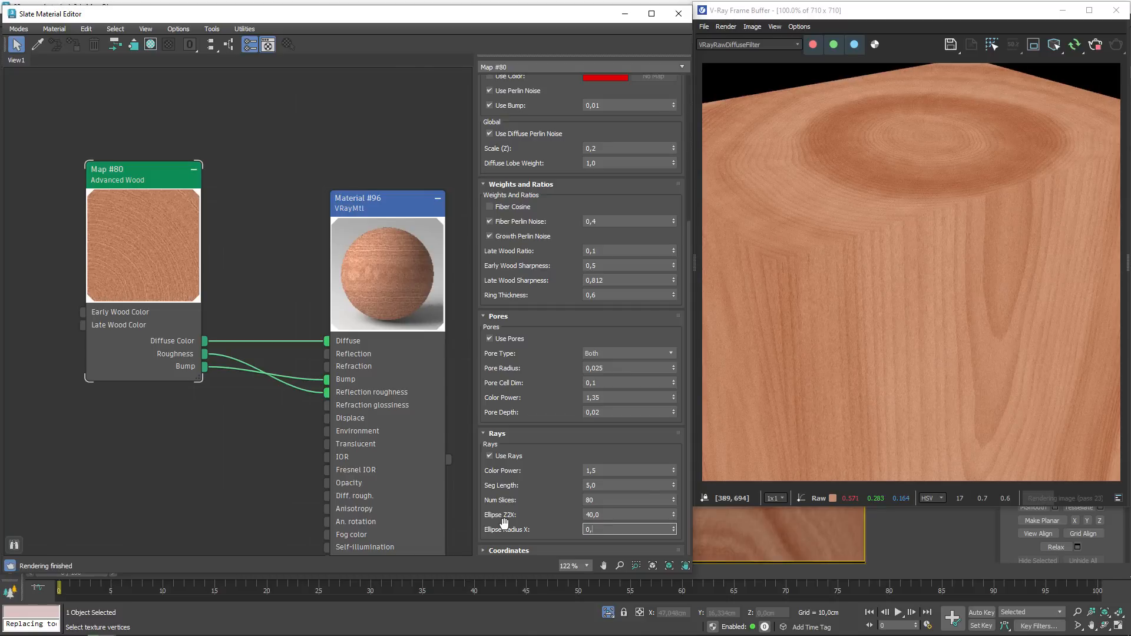
pyautogui.write('2')
pyautogui.press('BackSpace')
pyautogui.write('03')
pyautogui.press('Return')
pyautogui.write('0,05')
pyautogui.press('Return')
pyautogui.scroll(2, 937, 294)
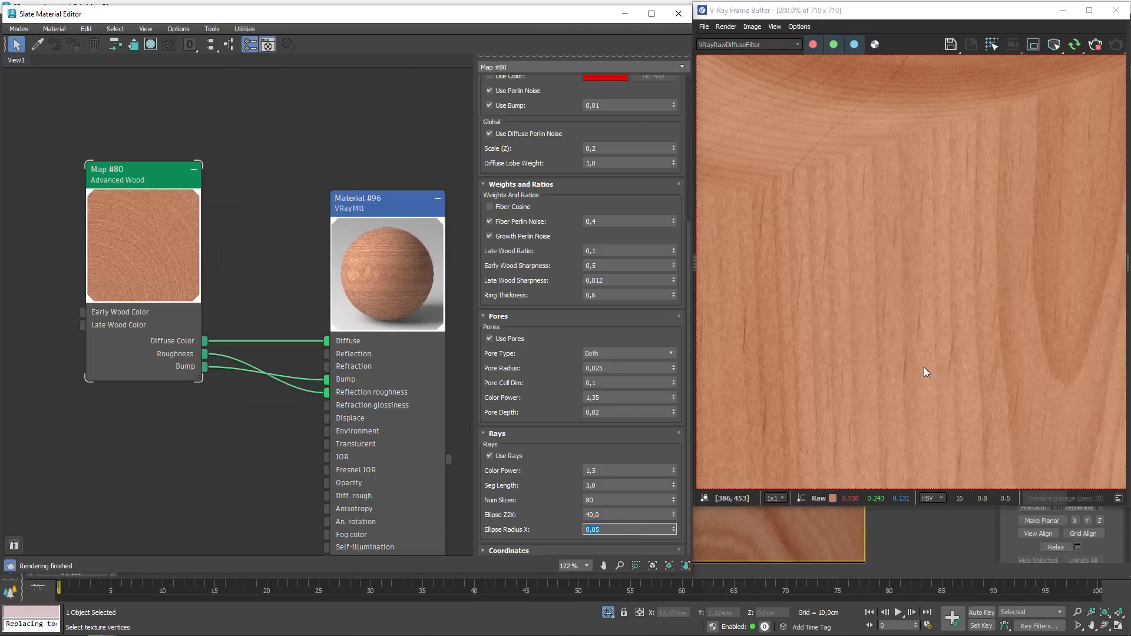
pyautogui.scroll(-2, 925, 365)
pyautogui.scroll(2, 979, 391)
pyautogui.scroll(-2, 979, 391)
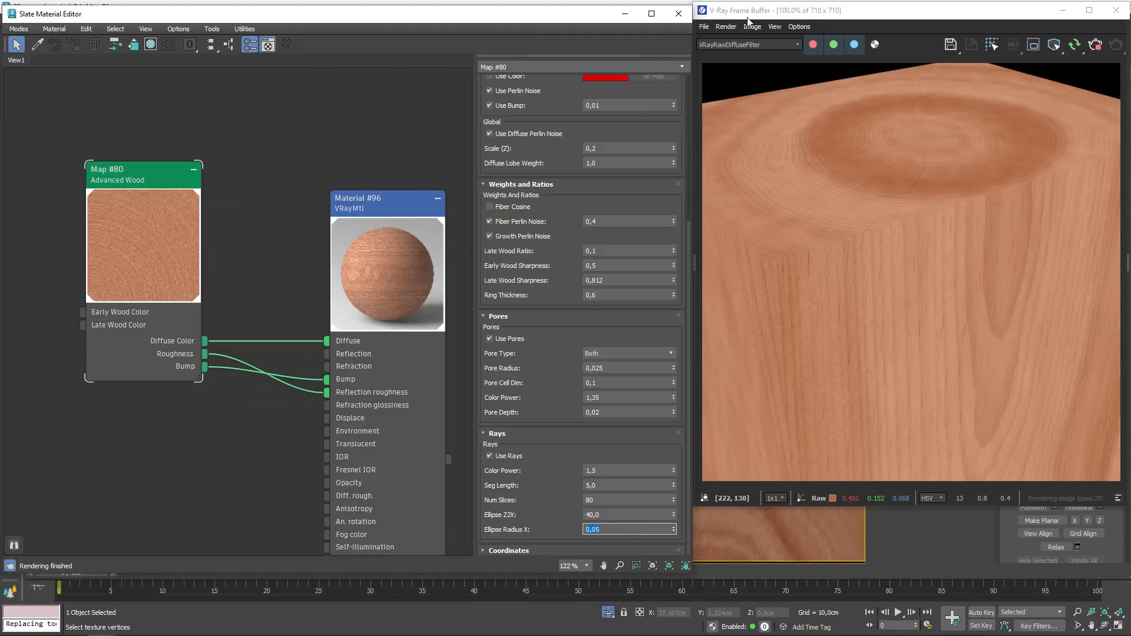
# - Review the Advanced Wood map's parameters from the presets and general settings through weights, pores and rays
pyautogui.scroll(5, 554, 335)
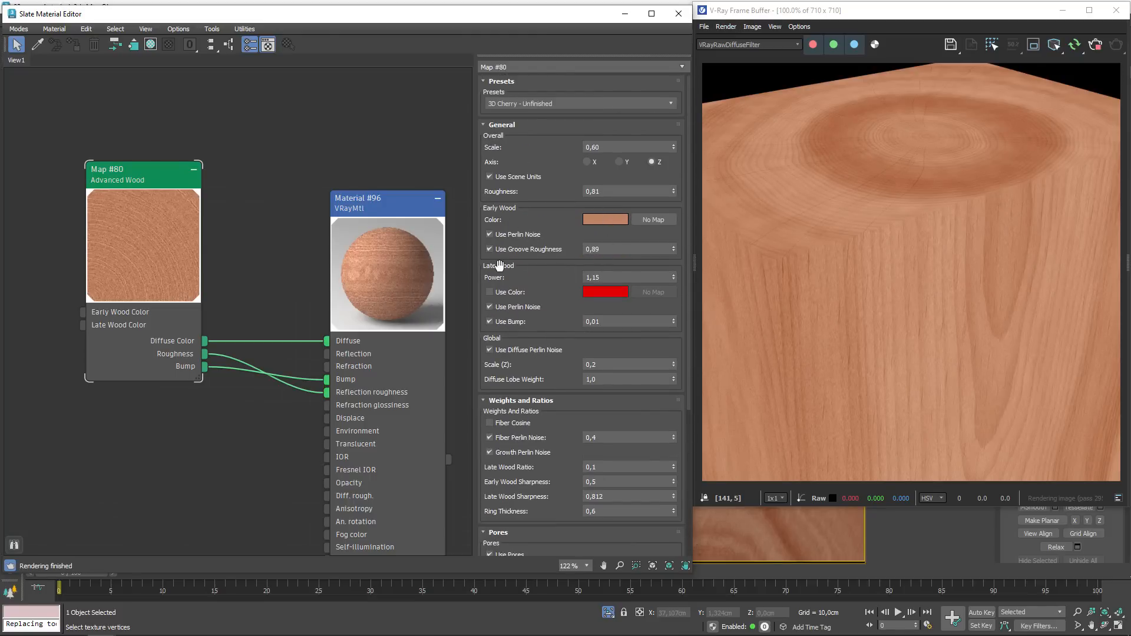
pyautogui.moveTo(604, 274); pyautogui.dragTo(540, 268)
pyautogui.click(607, 190)
pyautogui.moveTo(602, 277); pyautogui.dragTo(559, 246)
pyautogui.scroll(-5, 564, 330)
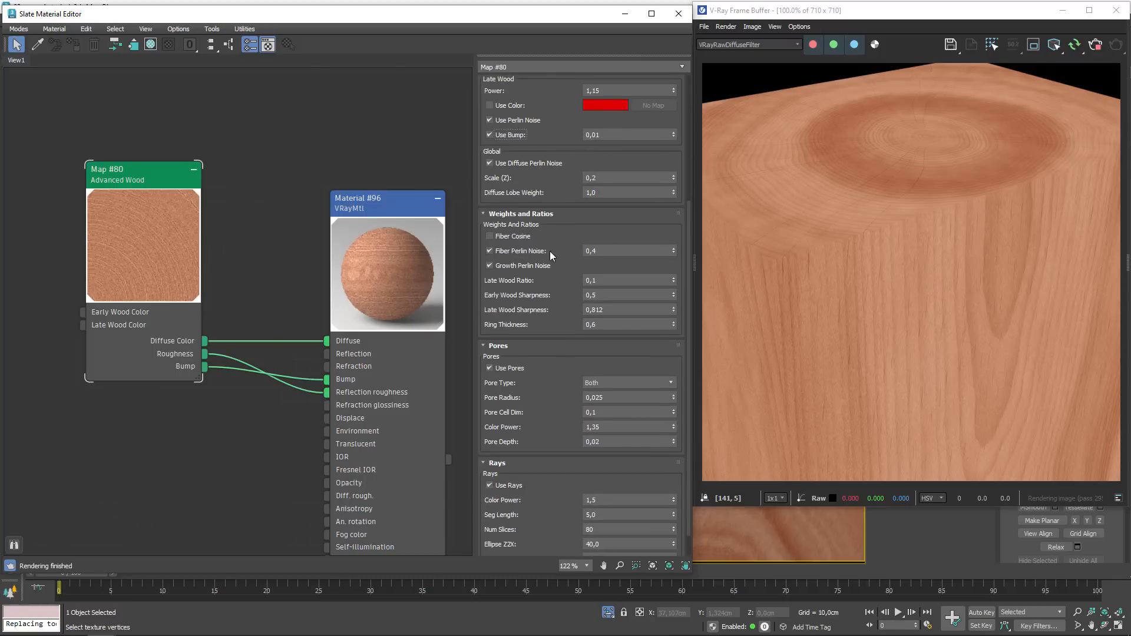
pyautogui.scroll(-1, 557, 274)
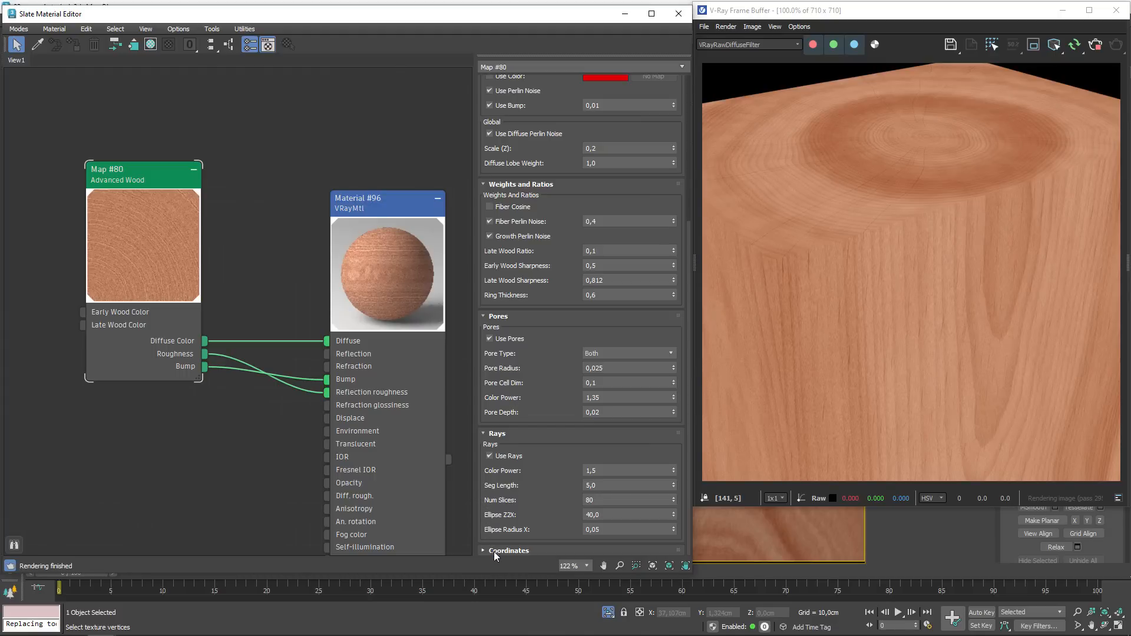
pyautogui.scroll(1, 571, 284)
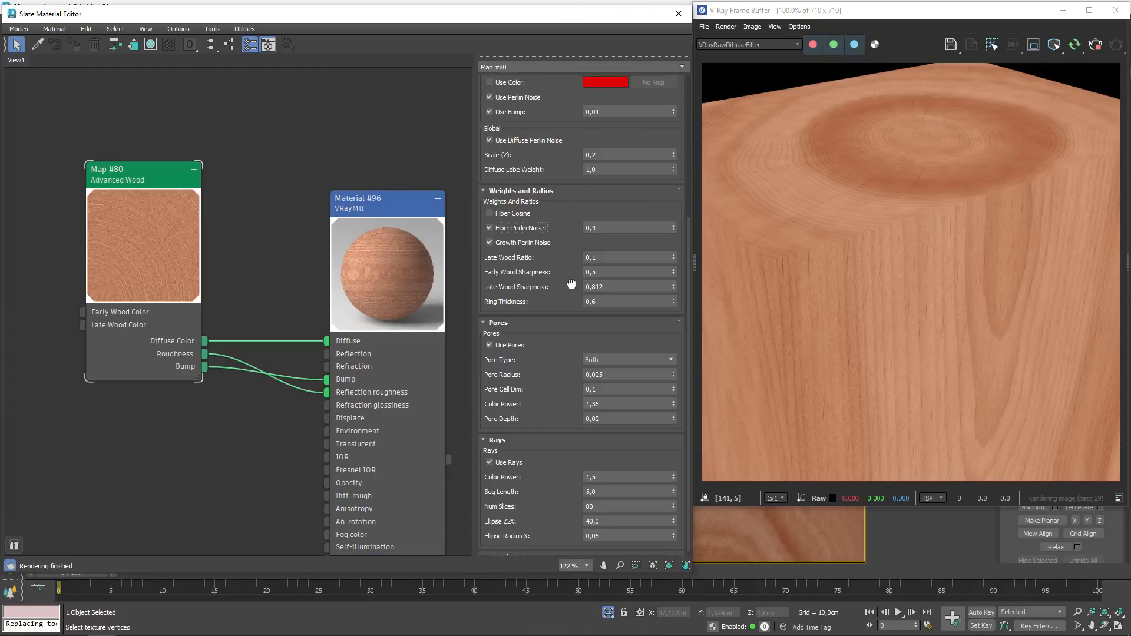
pyautogui.moveTo(571, 285); pyautogui.dragTo(583, 471)
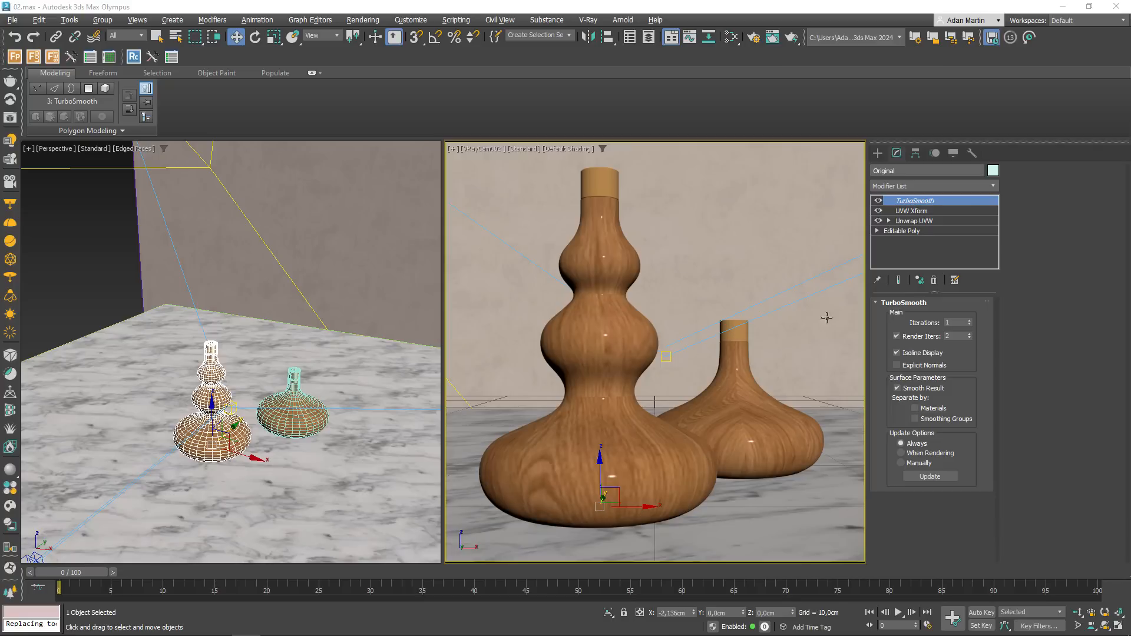
# - Inspect the tall vase's UV layout through its Unwrap UVW modifier in the UV editor, and close the editor
pyautogui.click(912, 222)
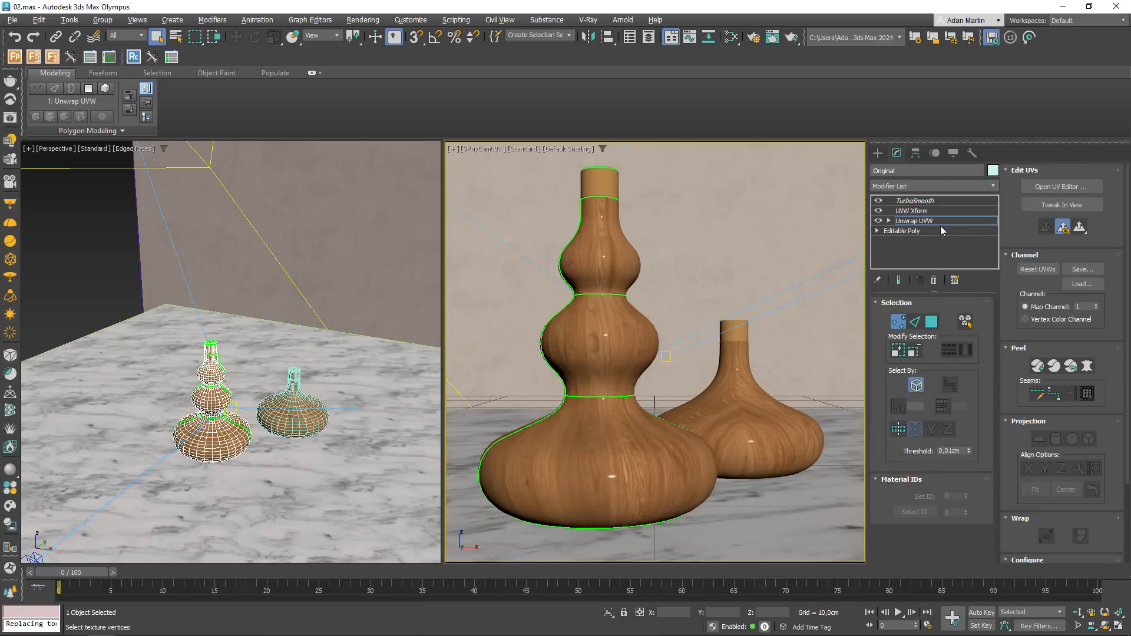
pyautogui.click(1047, 188)
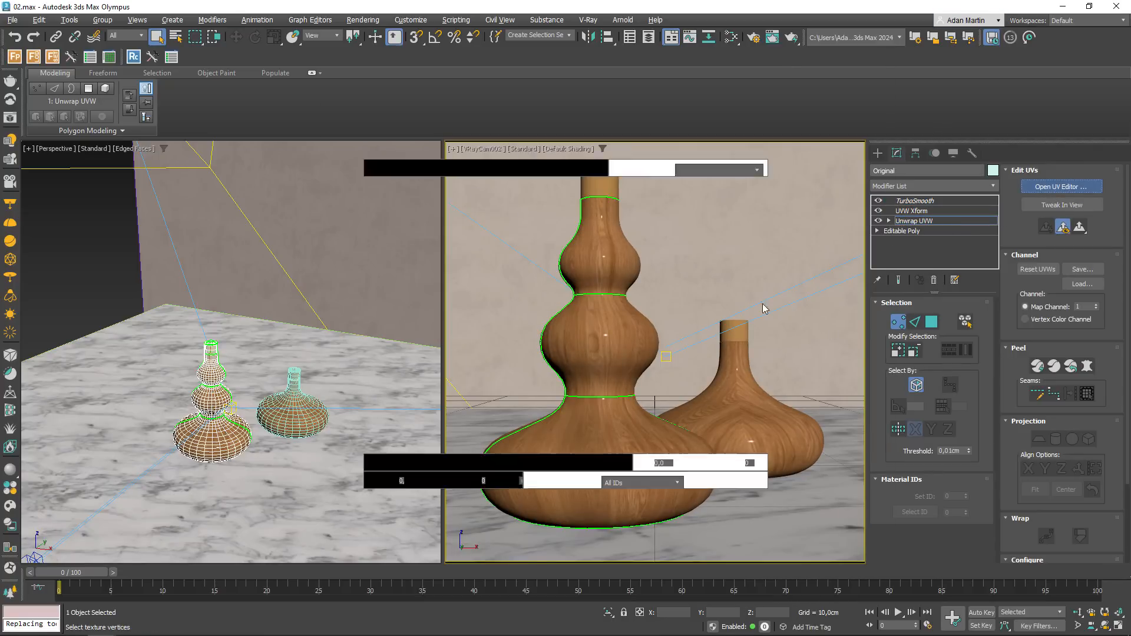
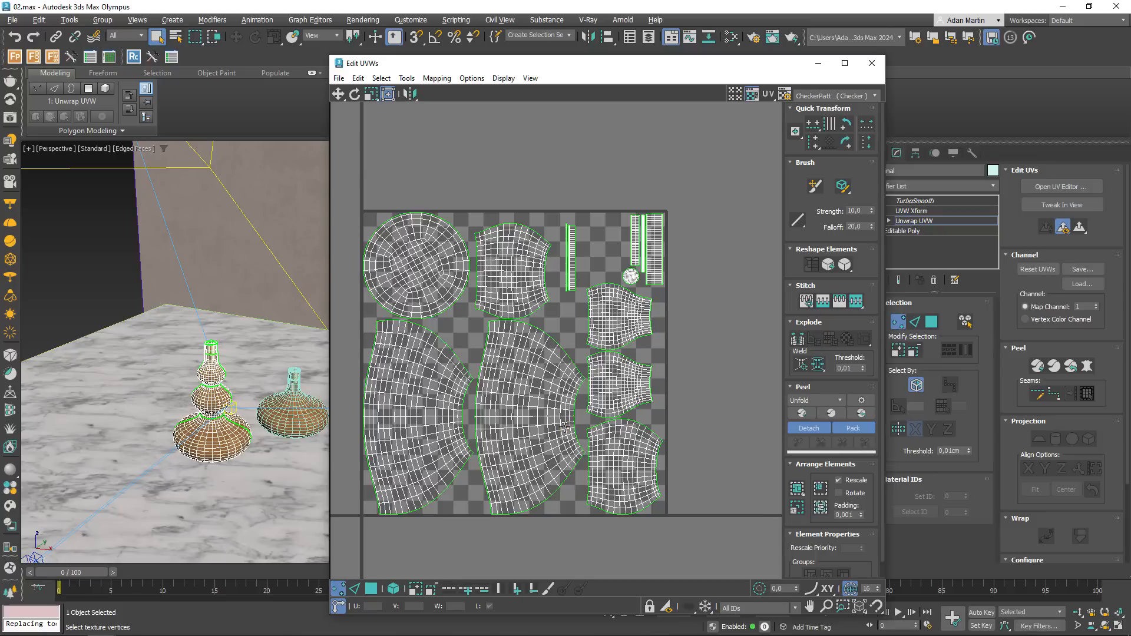
pyautogui.click(871, 63)
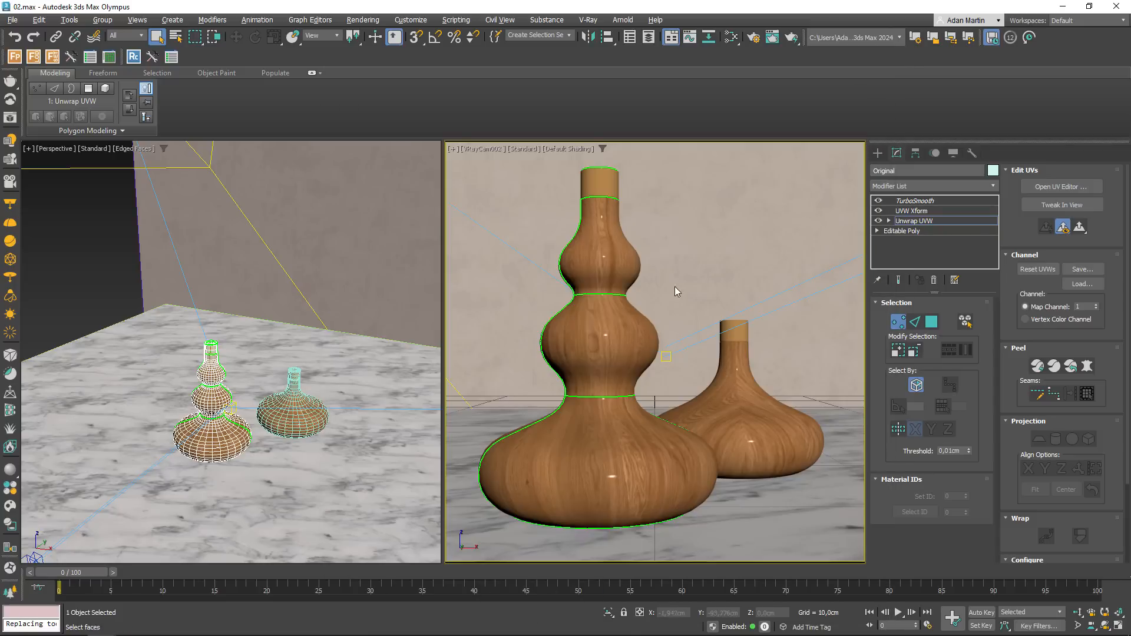
# - Show the vases' render in the V-Ray Frame Buffer, select the tall vase and open the Slate Material Editor
pyautogui.click(11, 117)
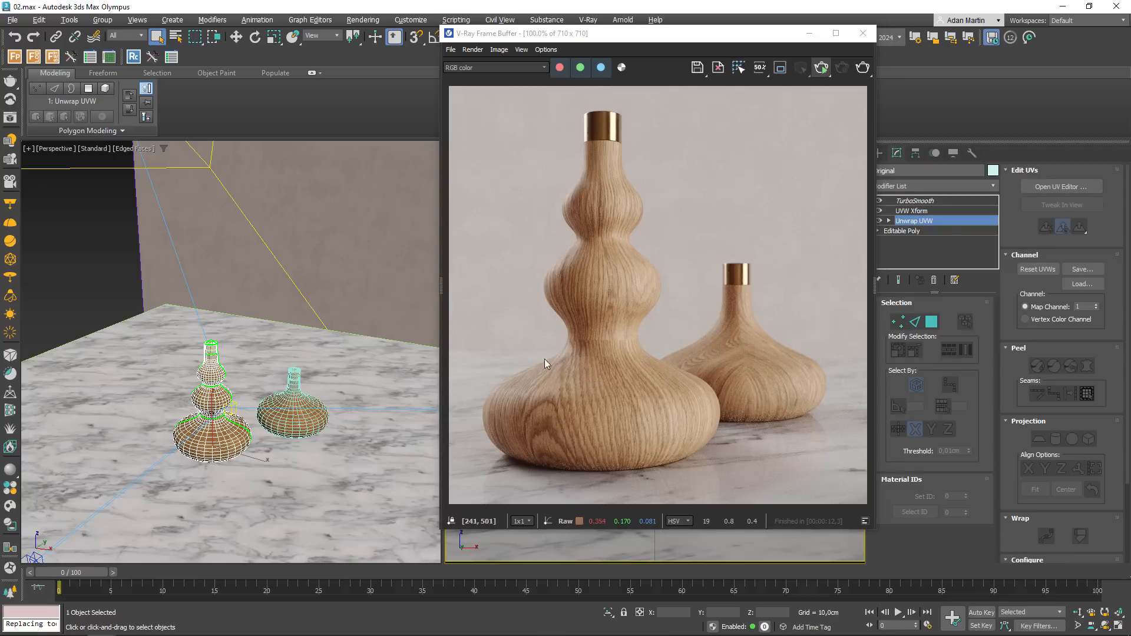
pyautogui.click(296, 389)
pyautogui.click(215, 395)
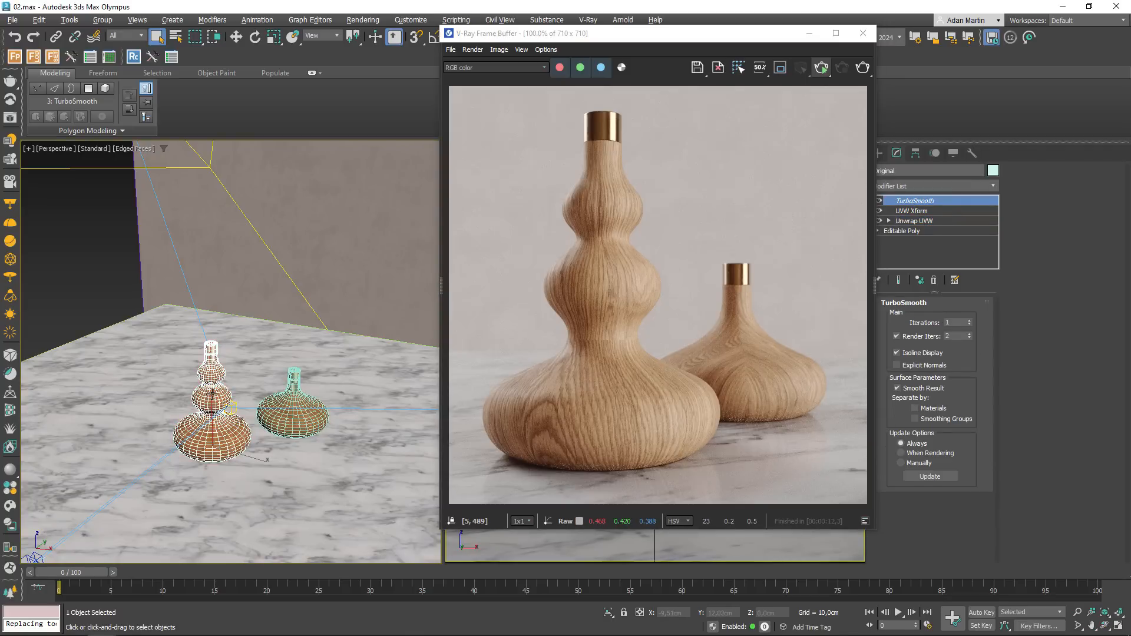
pyautogui.press('m')
# - Connect the unlinked VRayTriplanarTex map (#65) to the Mapping source of the Map #64_VRay bitmap in the tall vase's wood material
pyautogui.moveTo(283, 330); pyautogui.dragTo(398, 272, button='middle')
pyautogui.scroll(-5, 379, 397)
pyautogui.scroll(5, 380, 397)
pyautogui.scroll(-5, 328, 380)
pyautogui.moveTo(327, 380); pyautogui.dragTo(296, 277, button='middle')
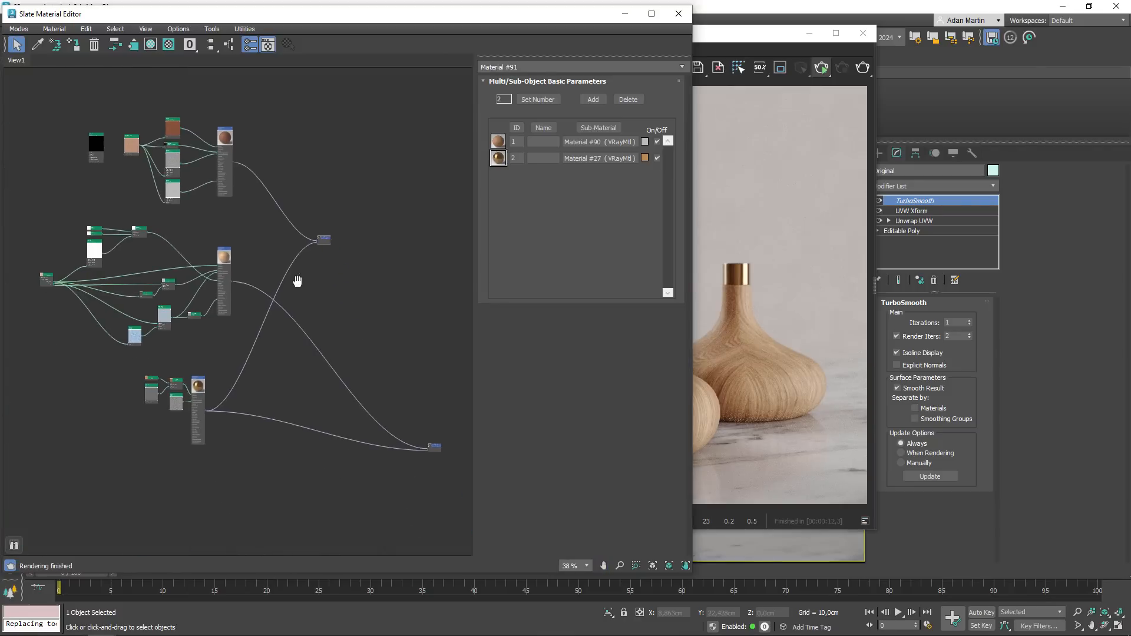
pyautogui.click(335, 279)
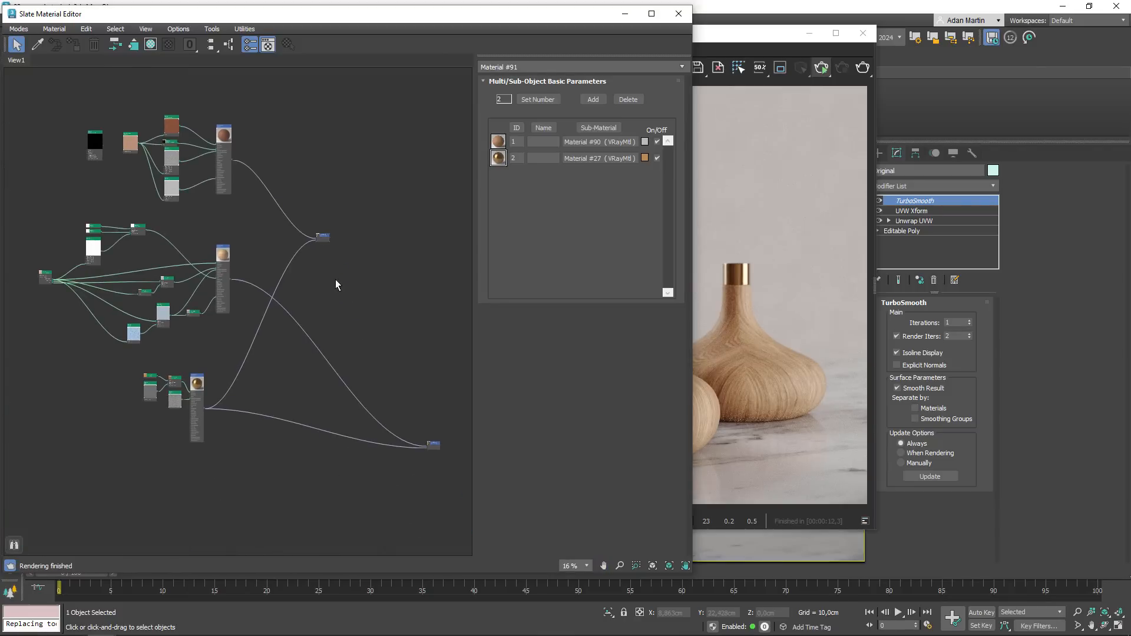
pyautogui.scroll(5, 323, 235)
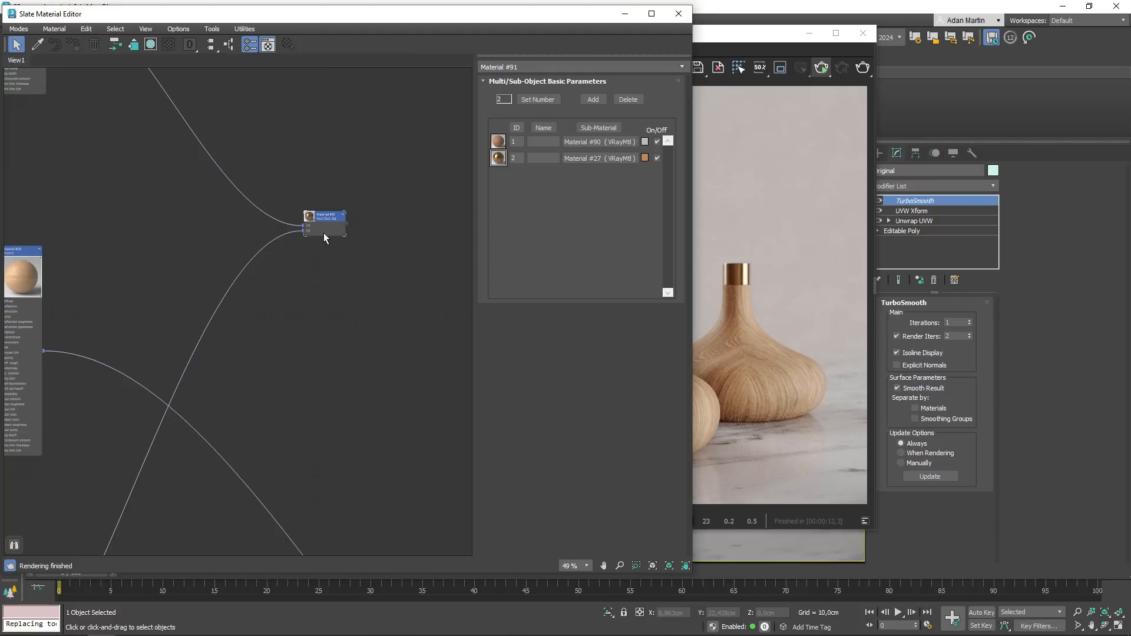
pyautogui.click(324, 234)
pyautogui.moveTo(107, 197); pyautogui.dragTo(365, 378, button='middle')
pyautogui.scroll(-3, 365, 379)
pyautogui.moveTo(226, 207); pyautogui.dragTo(292, 298, button='middle')
pyautogui.scroll(5, 212, 319)
pyautogui.scroll(3, 190, 340)
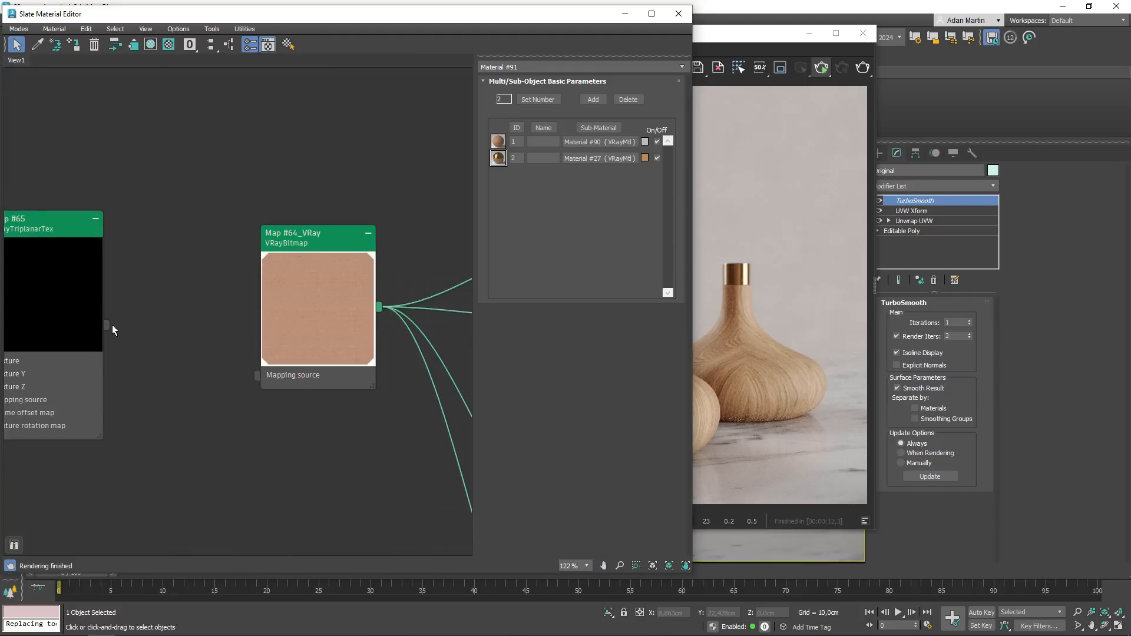
pyautogui.moveTo(107, 325); pyautogui.dragTo(310, 376)
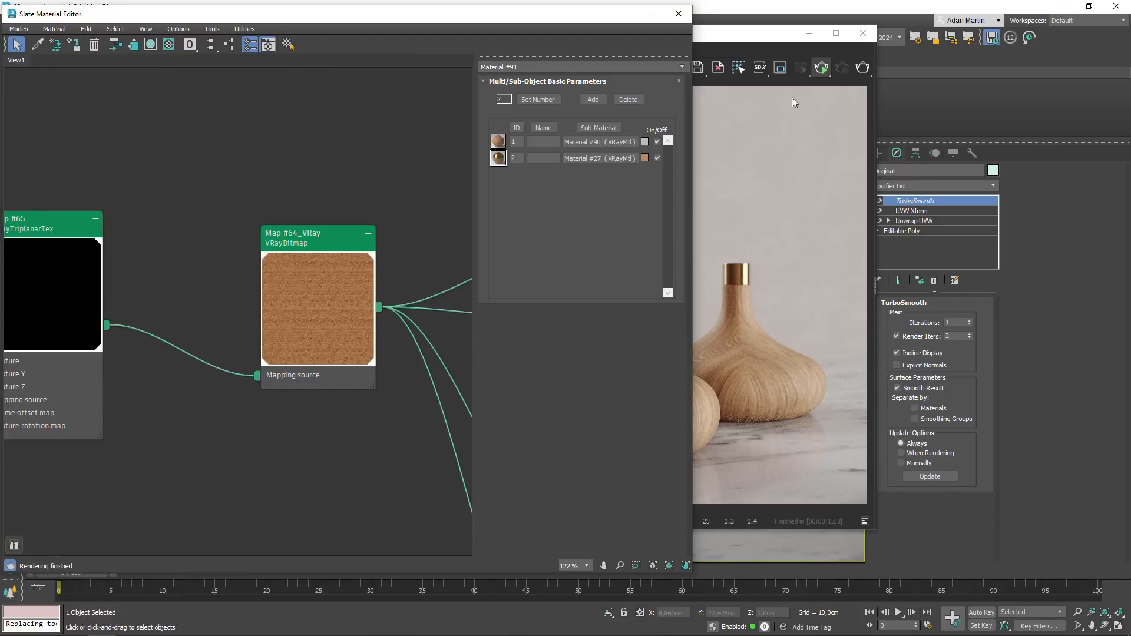
# - Start an interactive render and place the V-Ray Frame Buffer beside the Slate Material Editor
pyautogui.click(820, 68)
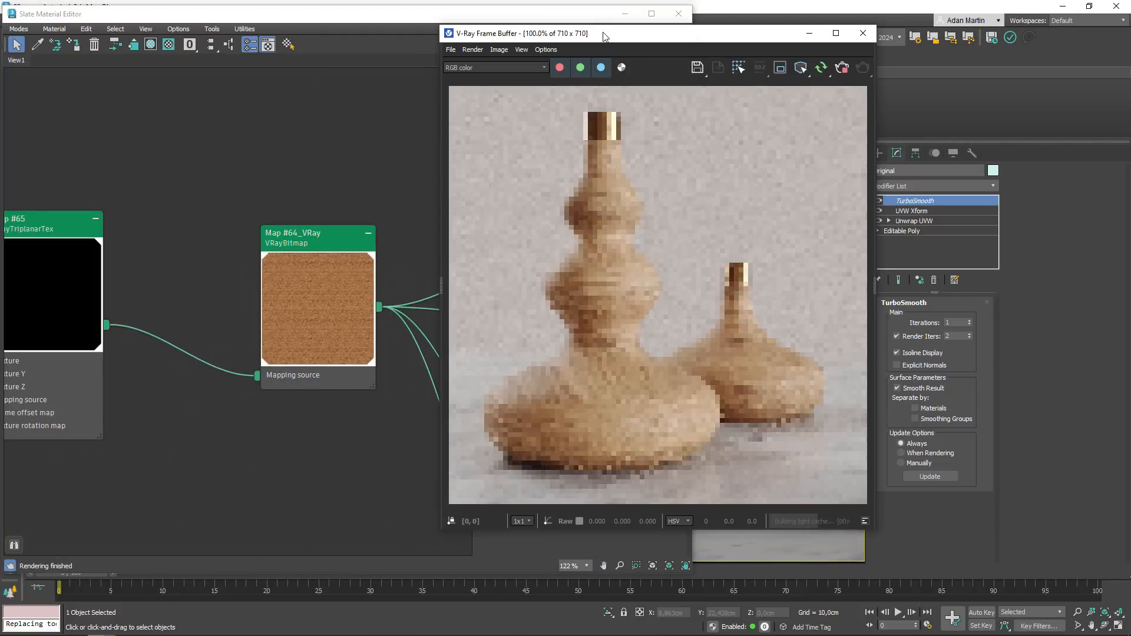
pyautogui.moveTo(604, 44); pyautogui.dragTo(855, 15)
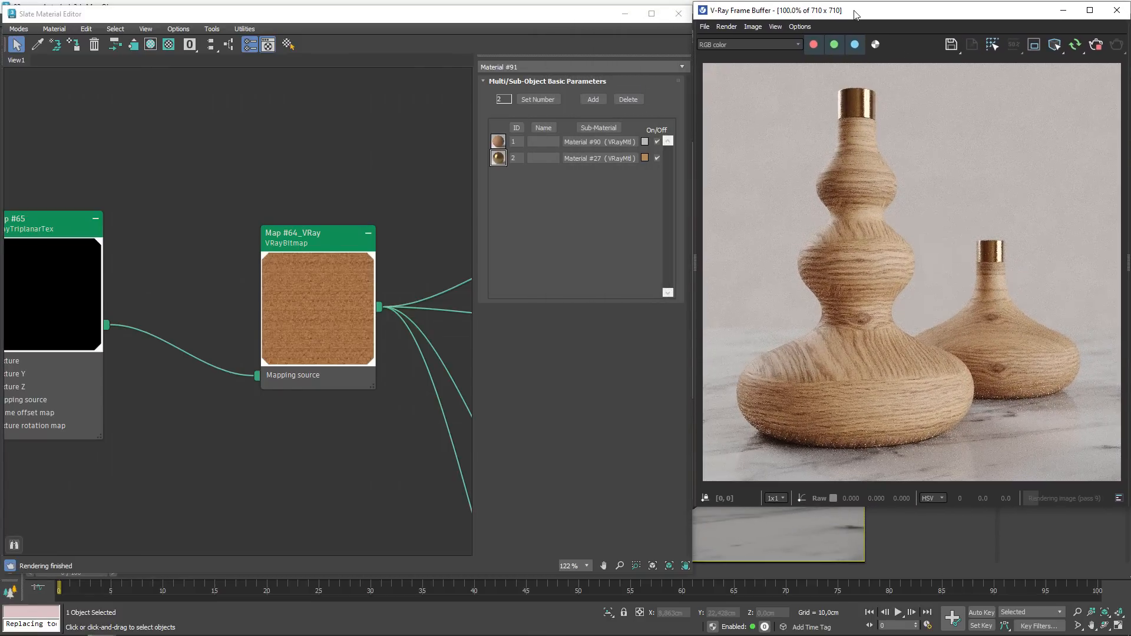
# - Set the Texture rotation of the VRayTriplanarTex map (#65) to 90 in its first two fields, leaving the third alone
pyautogui.moveTo(306, 283); pyautogui.dragTo(360, 274, button='middle')
pyautogui.doubleClick(142, 226)
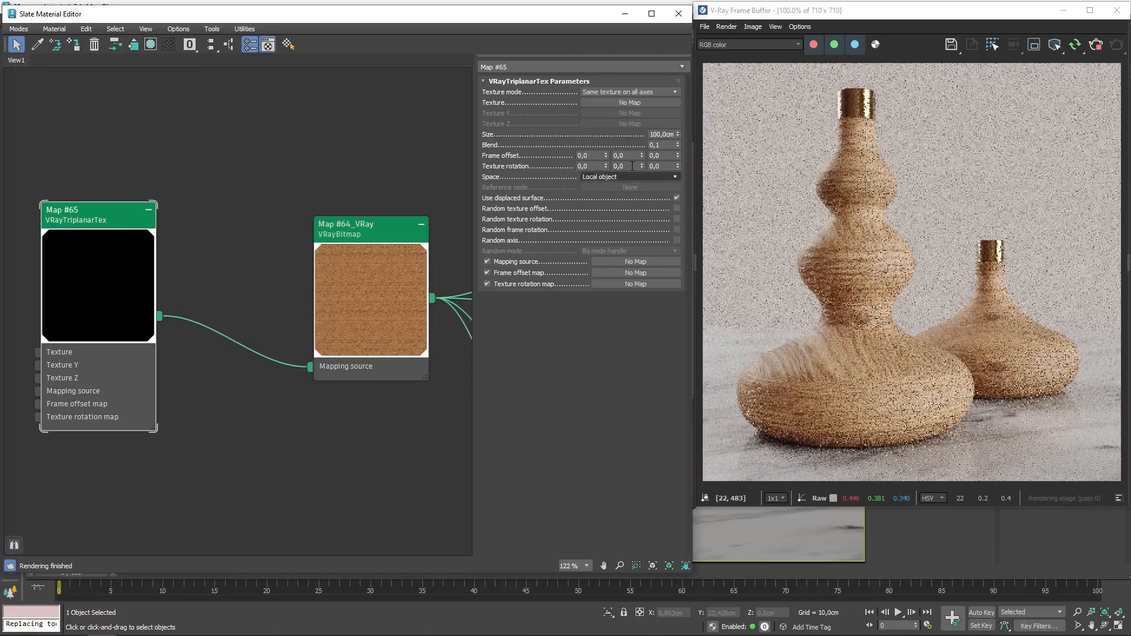
pyautogui.moveTo(596, 167); pyautogui.dragTo(558, 167)
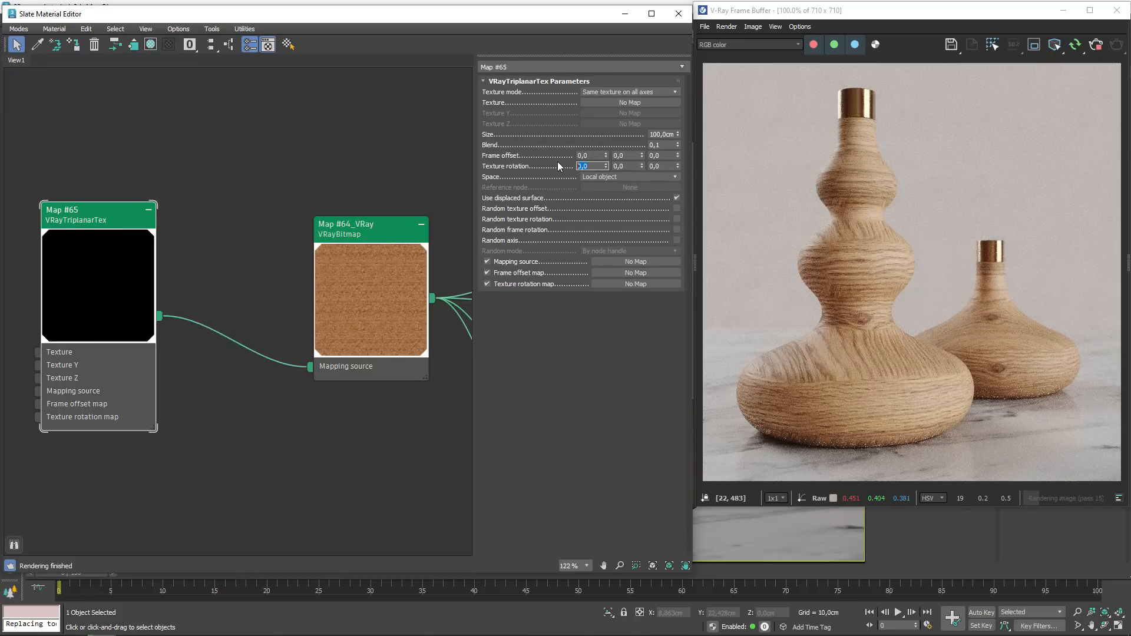
pyautogui.write('90')
pyautogui.press('Return')
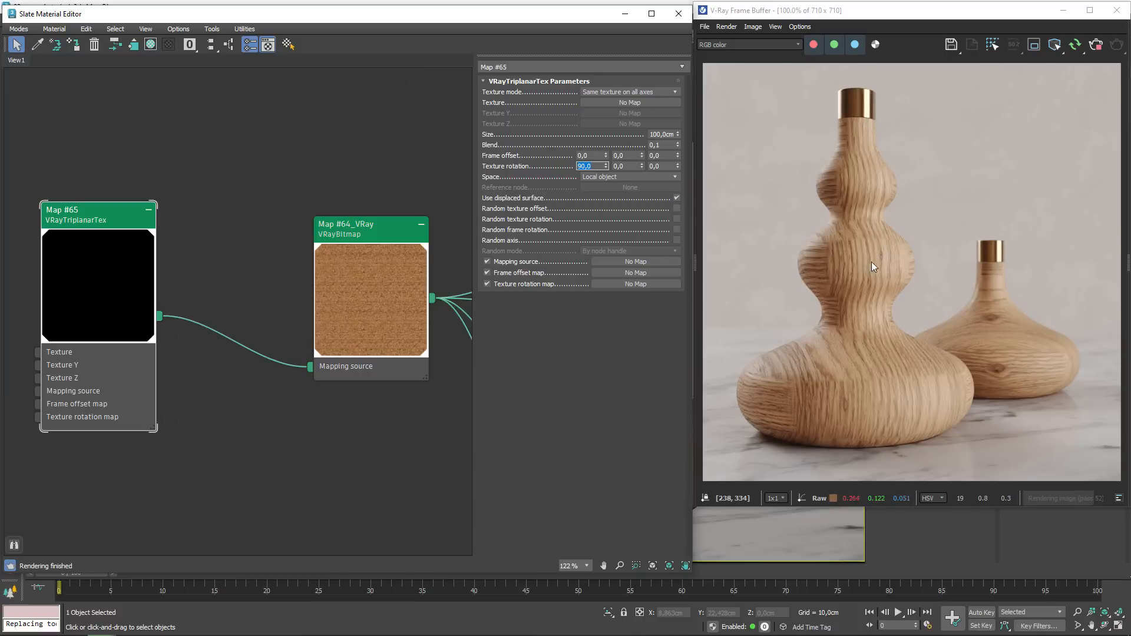
pyautogui.press('Tab')
pyautogui.write('90')
pyautogui.press('Return')
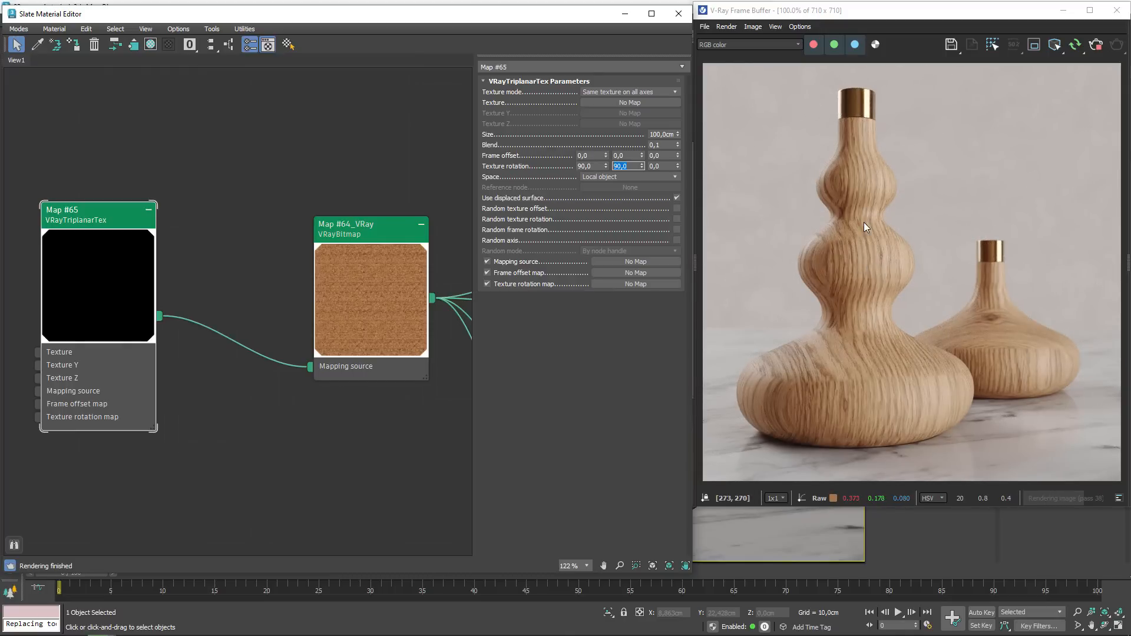
# - Try a Blend of 1,0 in the triplanar map, examine the tall vase's grain transitions up close, and settle on 0,8
pyautogui.click(662, 144)
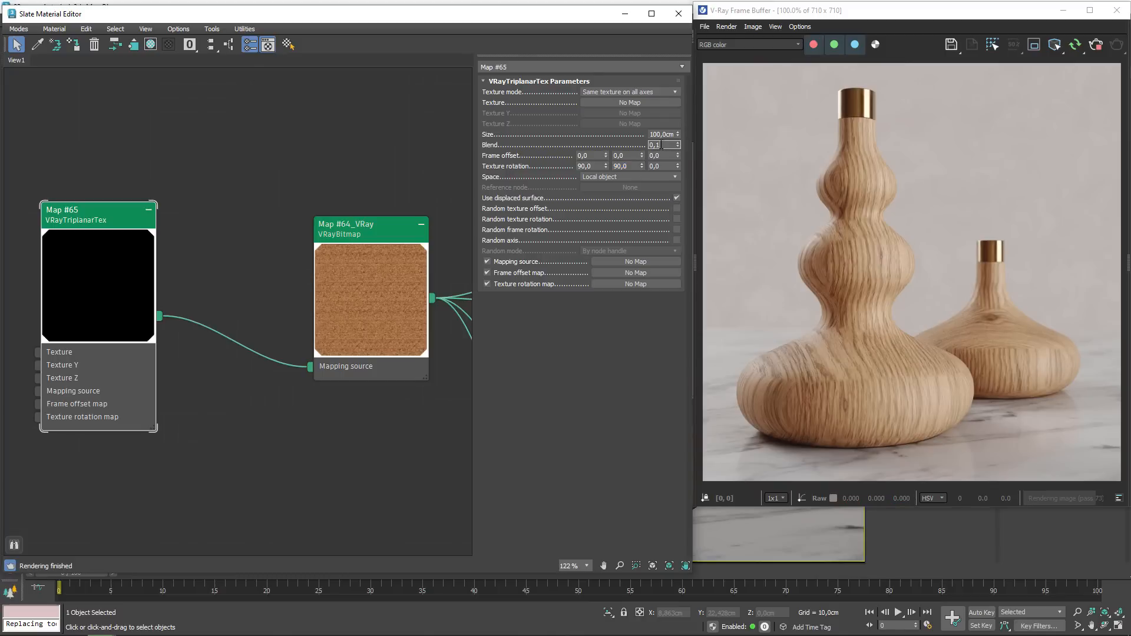
pyautogui.write('1')
pyautogui.press('Return')
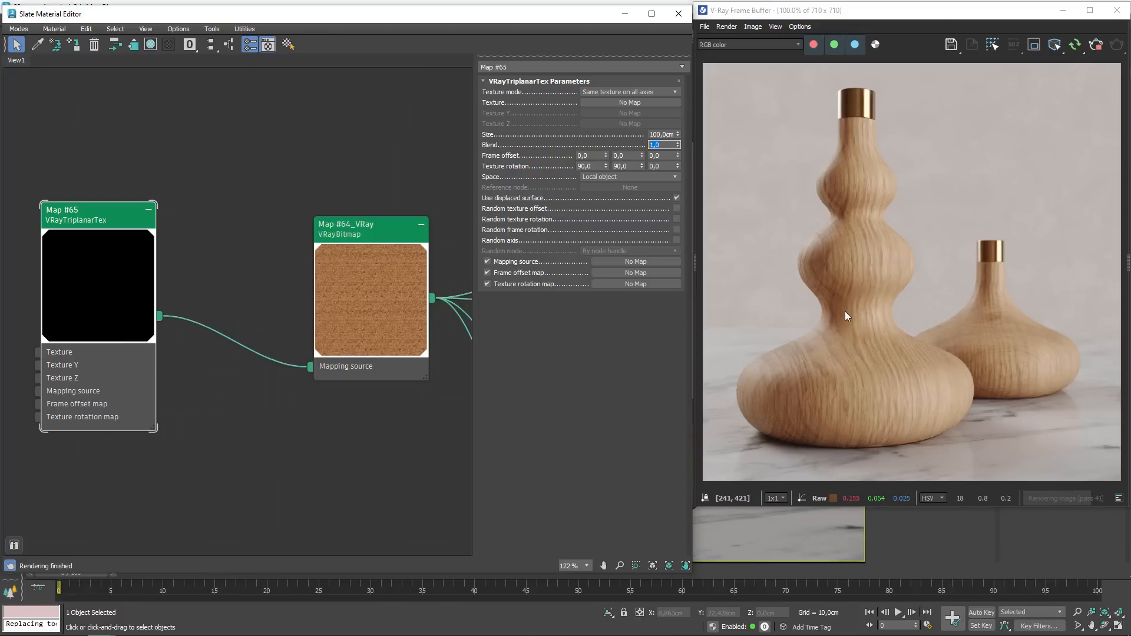
pyautogui.scroll(4, 842, 266)
pyautogui.scroll(-4, 841, 266)
pyautogui.scroll(2, 860, 286)
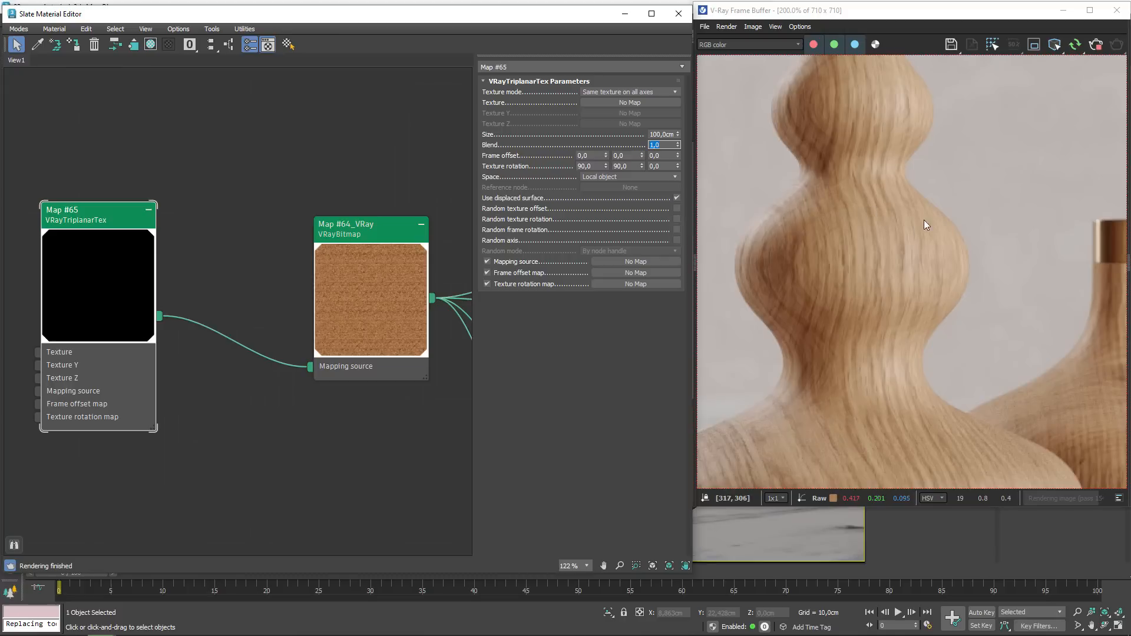
pyautogui.scroll(-2, 822, 292)
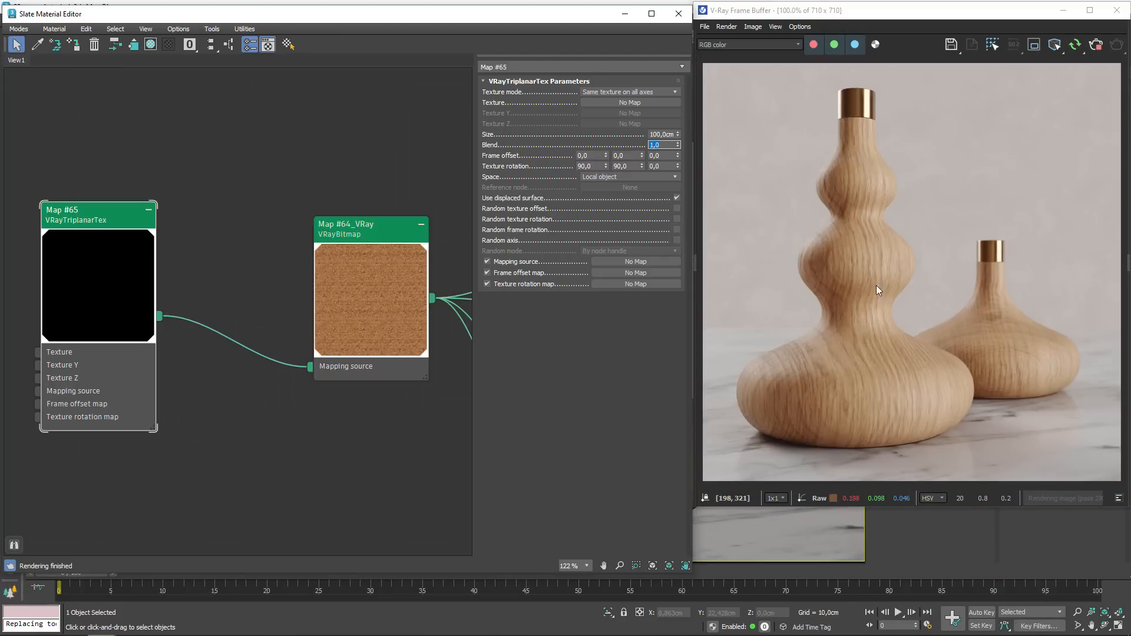
pyautogui.scroll(2, 878, 271)
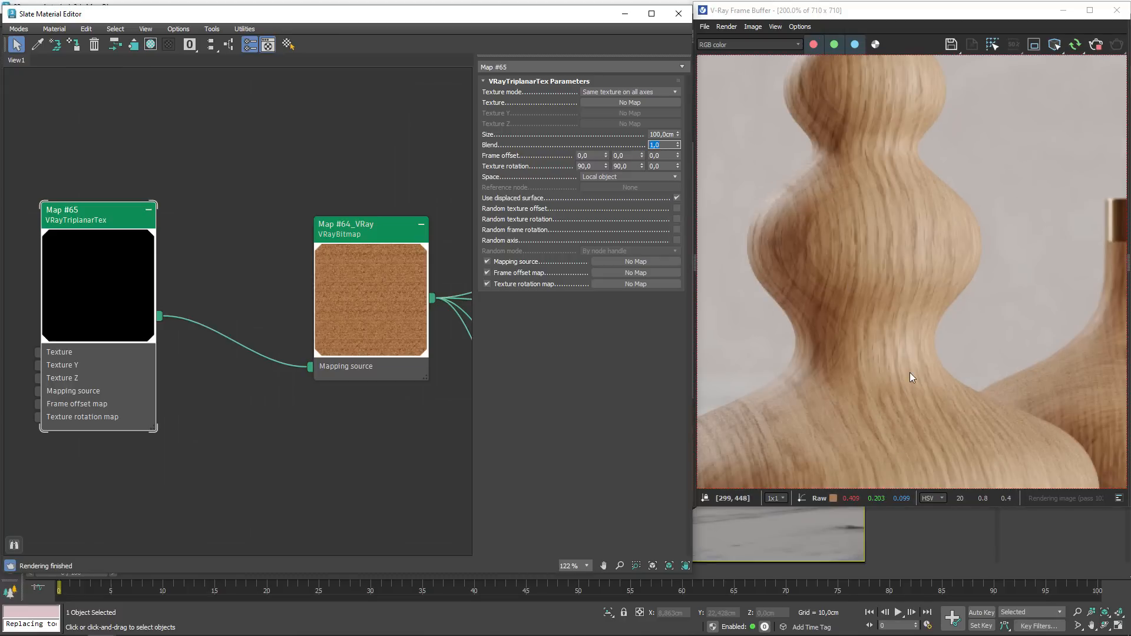
pyautogui.write('8')
pyautogui.press('Return')
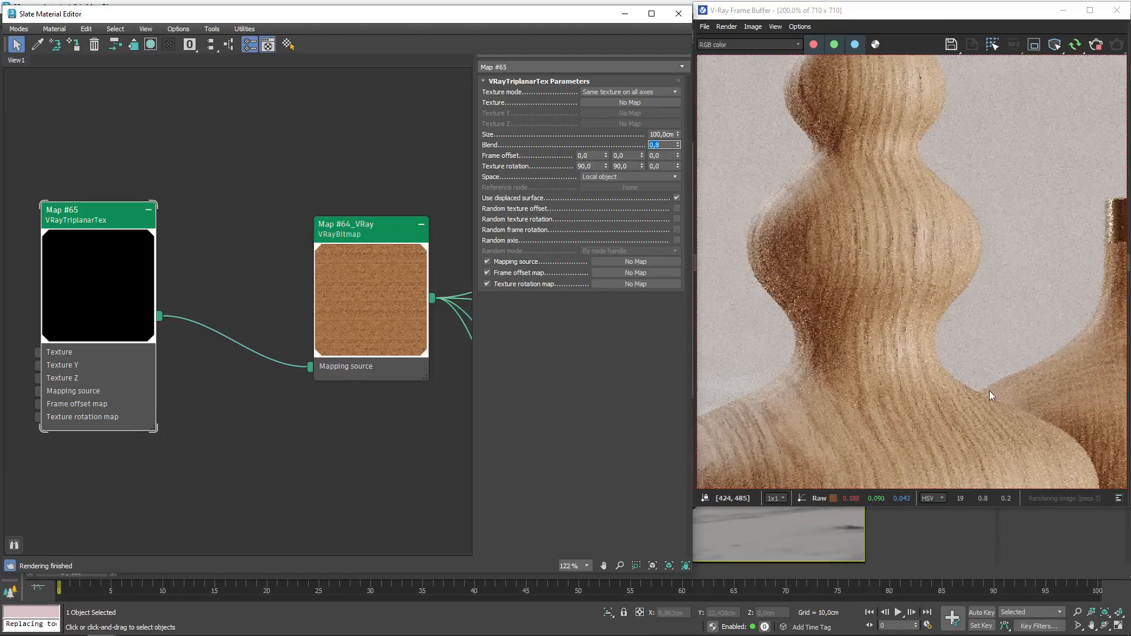
pyautogui.scroll(-1, 971, 391)
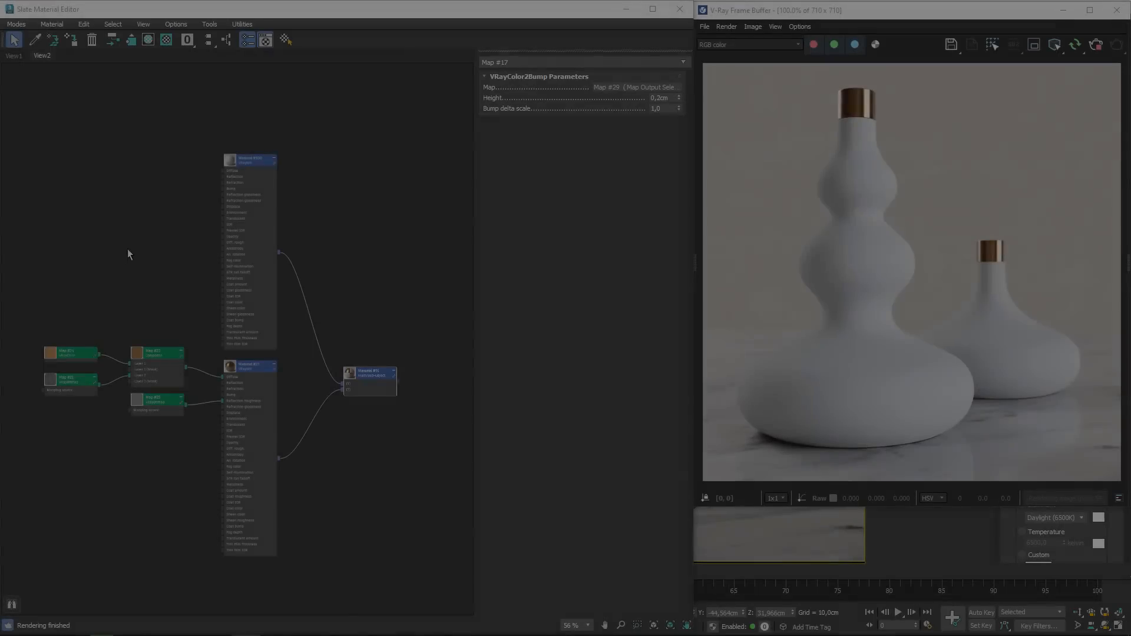
# - Add an Advanced Wood map to the empty area beside the vases' VRayMtl (Material #100)
pyautogui.scroll(3, 177, 253)
pyautogui.rightClick(178, 253)
pyautogui.moveTo(247, 273)
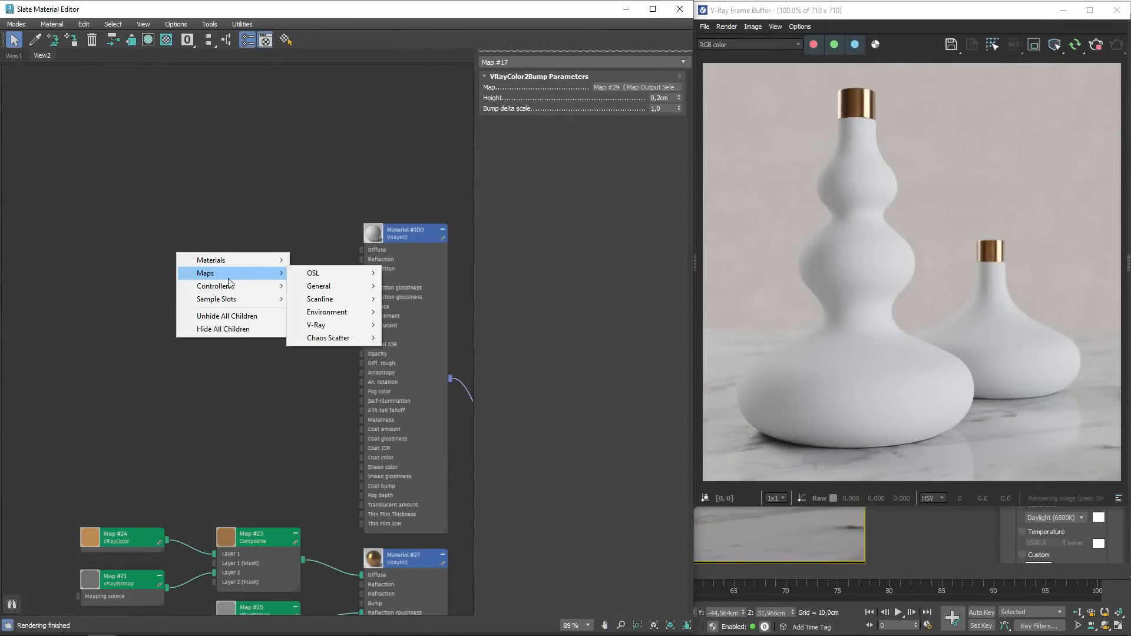
pyautogui.moveTo(311, 289)
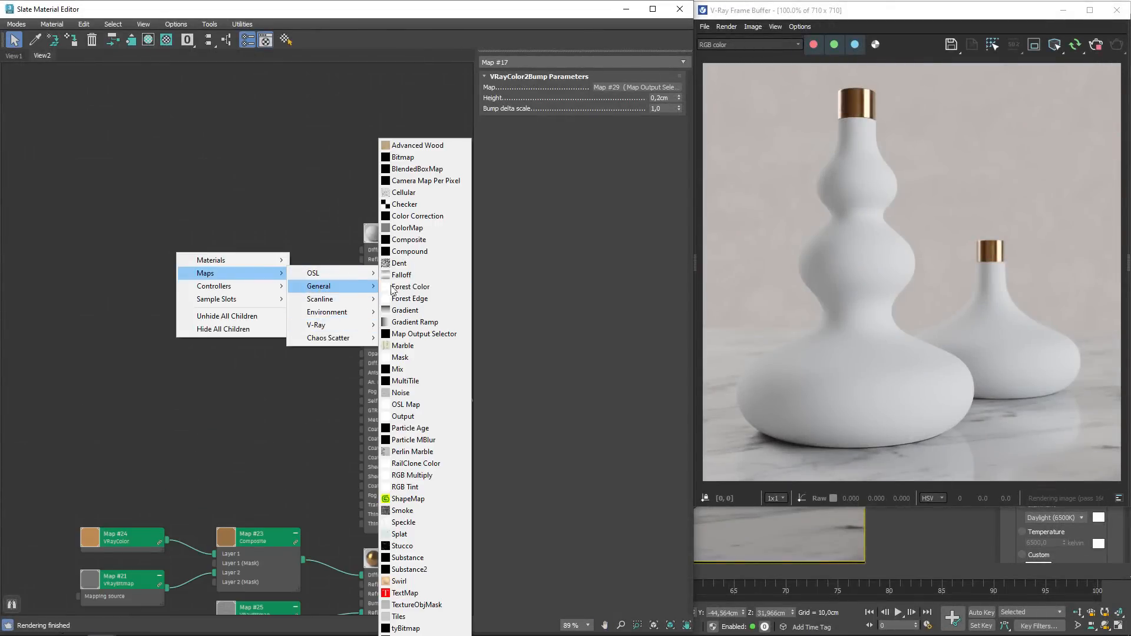
pyautogui.click(412, 145)
pyautogui.scroll(2, 228, 301)
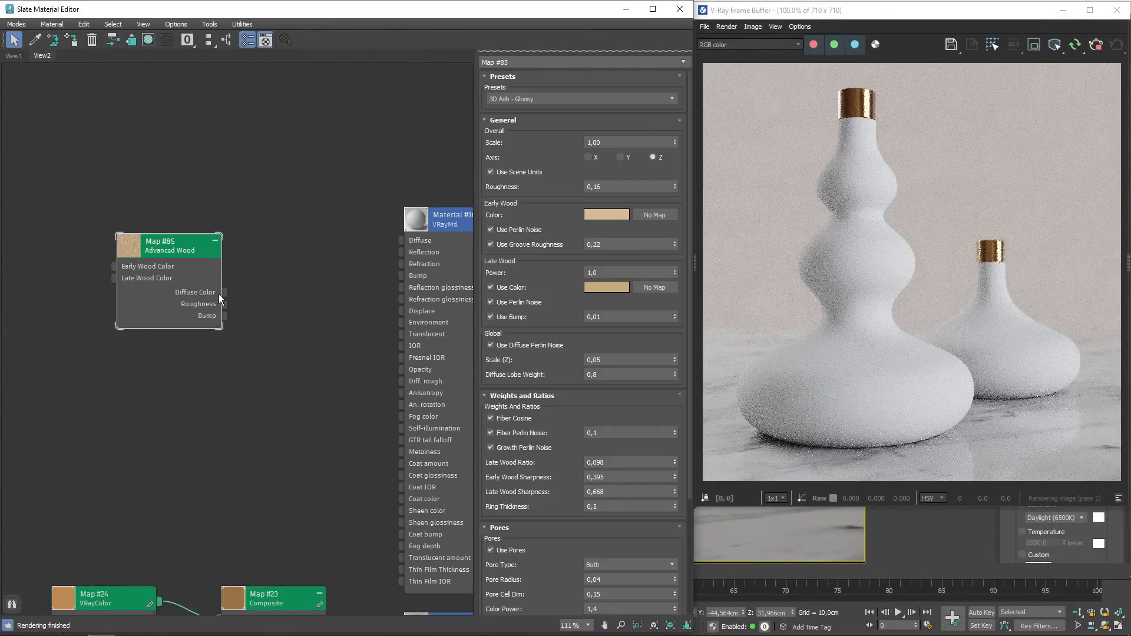
# - Connect the Advanced Wood map's Diffuse Color, Roughness and Bump outputs to Material #100's Diffuse, Reflection glossiness and Bump inputs
pyautogui.moveTo(225, 292); pyautogui.dragTo(401, 241)
pyautogui.doubleClick(404, 283)
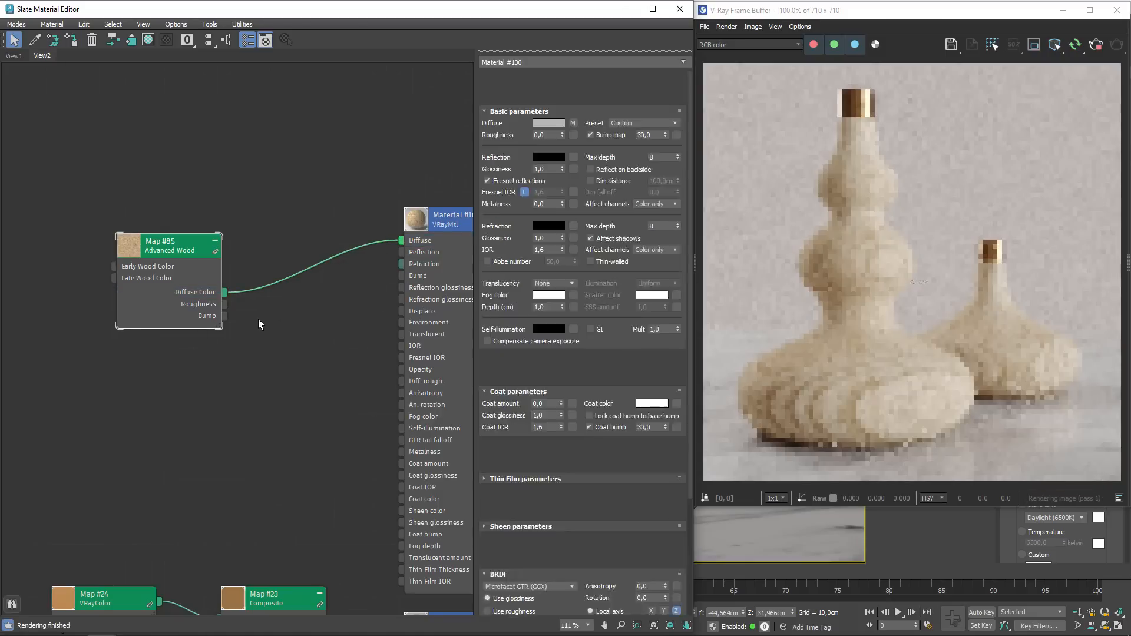
pyautogui.moveTo(224, 304); pyautogui.dragTo(401, 288)
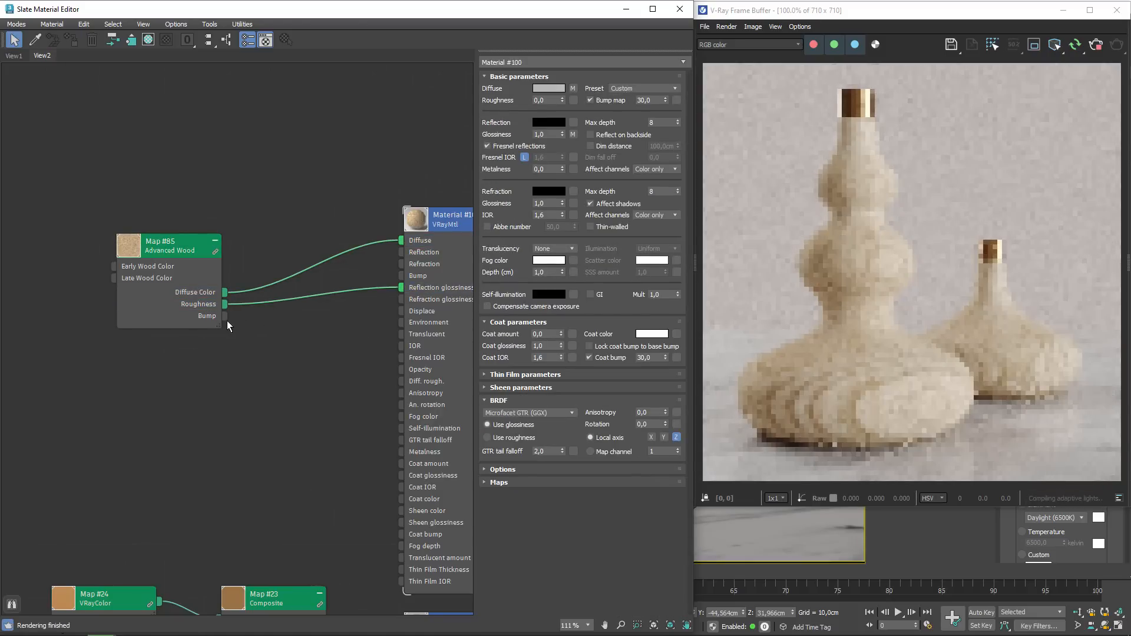
pyautogui.moveTo(224, 316); pyautogui.dragTo(401, 276)
# - Set Material #100's reflection color to white and its refraction IOR to 1,45
pyautogui.moveTo(449, 224); pyautogui.dragTo(286, 142, button='middle')
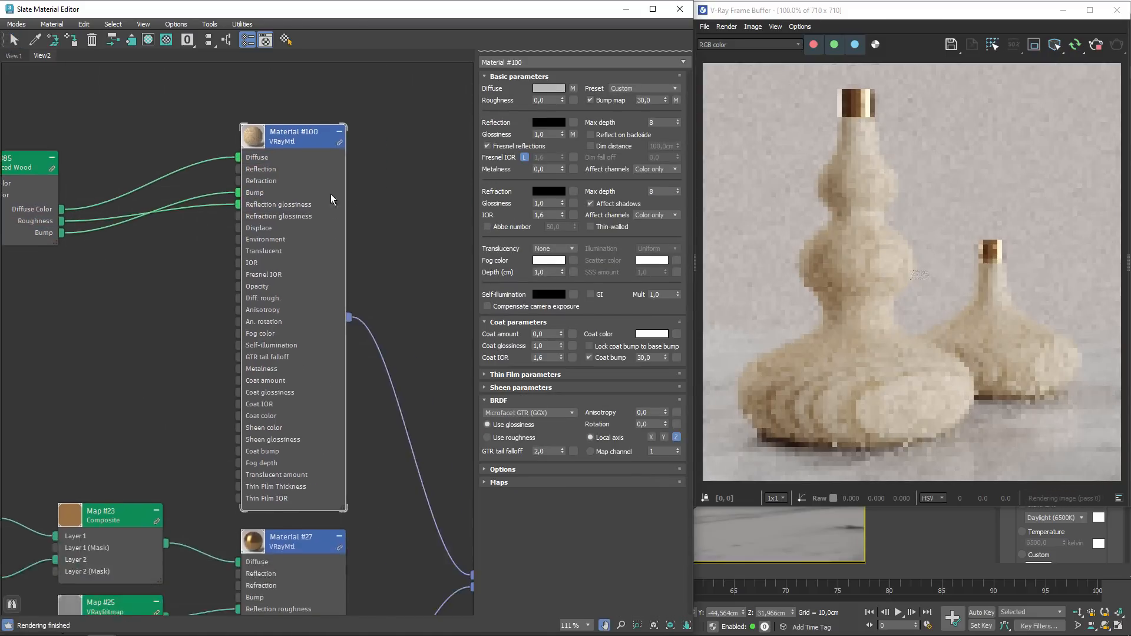
pyautogui.click(548, 122)
pyautogui.moveTo(265, 189); pyautogui.dragTo(266, 265)
pyautogui.click(399, 275)
pyautogui.doubleClick(549, 215)
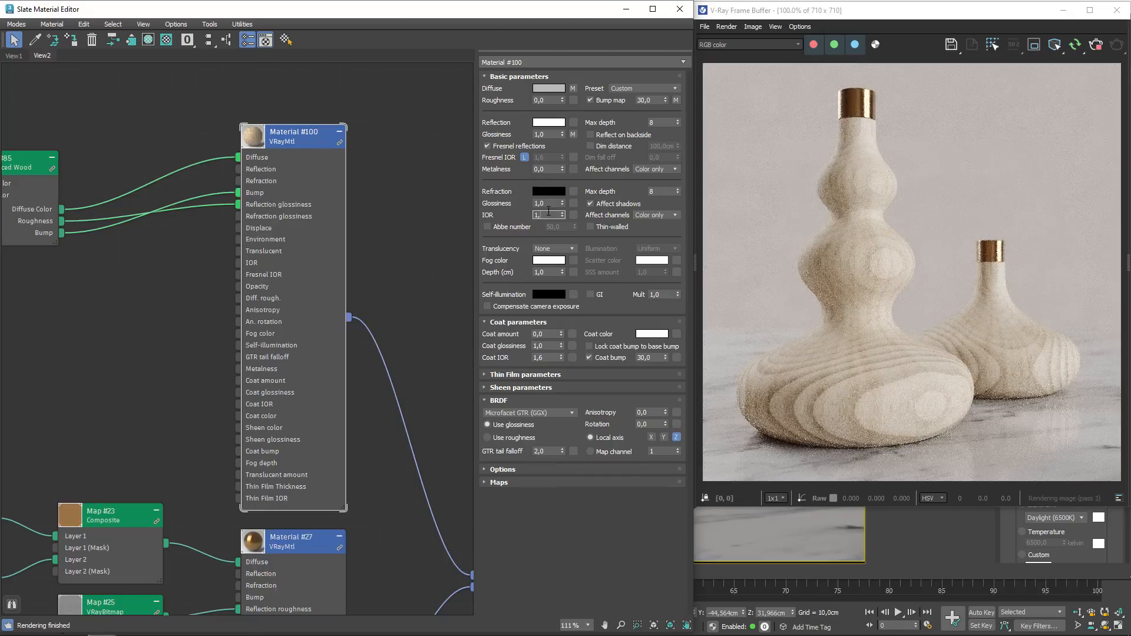
pyautogui.write('1,45')
pyautogui.press('Return')
# - Switch Material #100's BRDF to Use roughness
pyautogui.scroll(1, 306, 262)
pyautogui.moveTo(306, 261); pyautogui.dragTo(492, 315, button='middle')
pyautogui.moveTo(179, 191); pyautogui.dragTo(125, 138, button='middle')
pyautogui.click(513, 438)
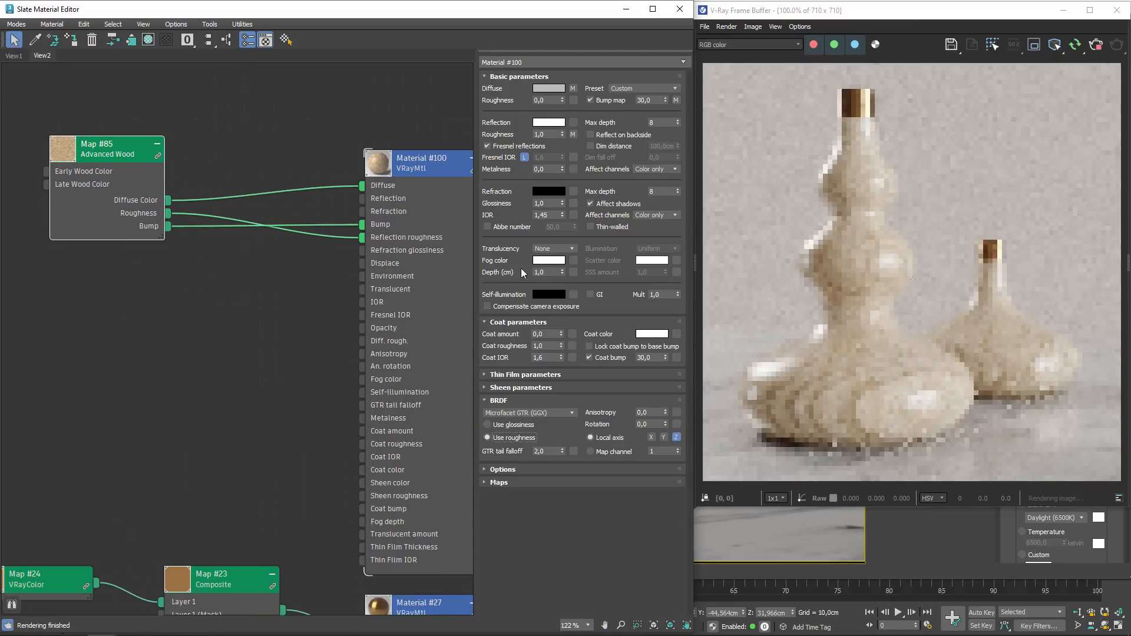
# - Apply the 3D Cherry - Unfinished preset to the Advanced Wood map
pyautogui.doubleClick(65, 145)
pyautogui.click(519, 98)
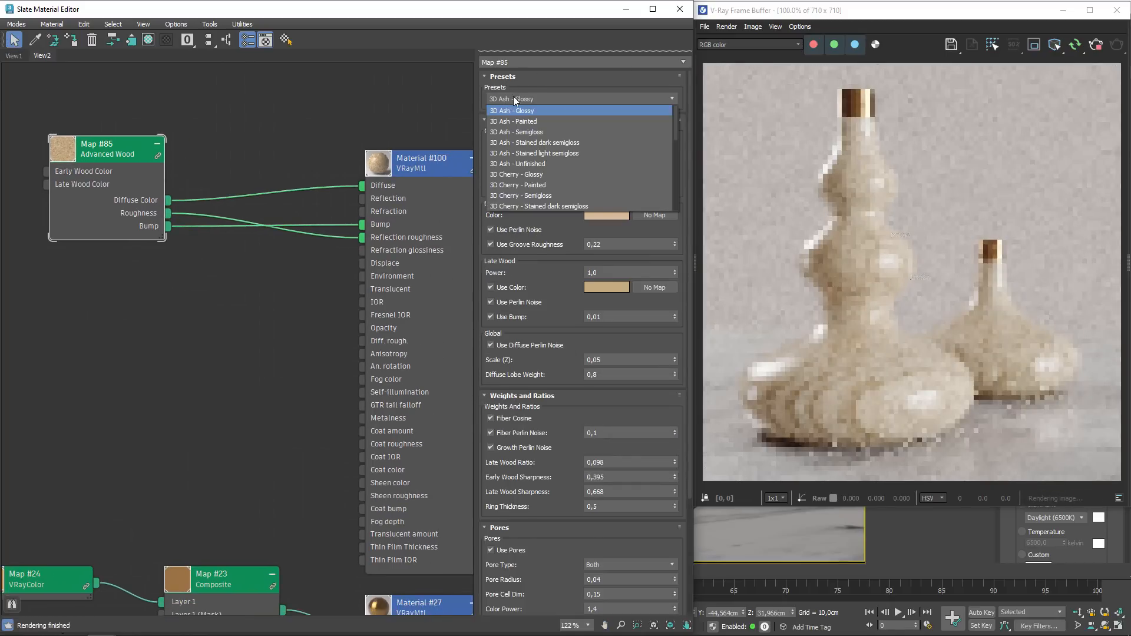
pyautogui.scroll(-1, 552, 206)
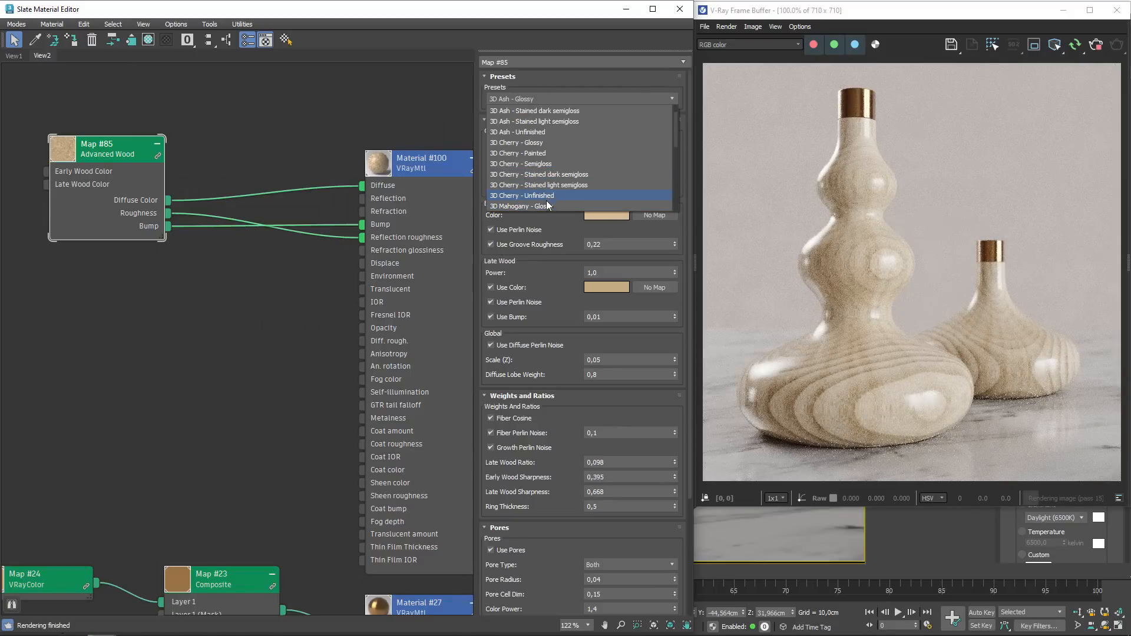
pyautogui.click(547, 197)
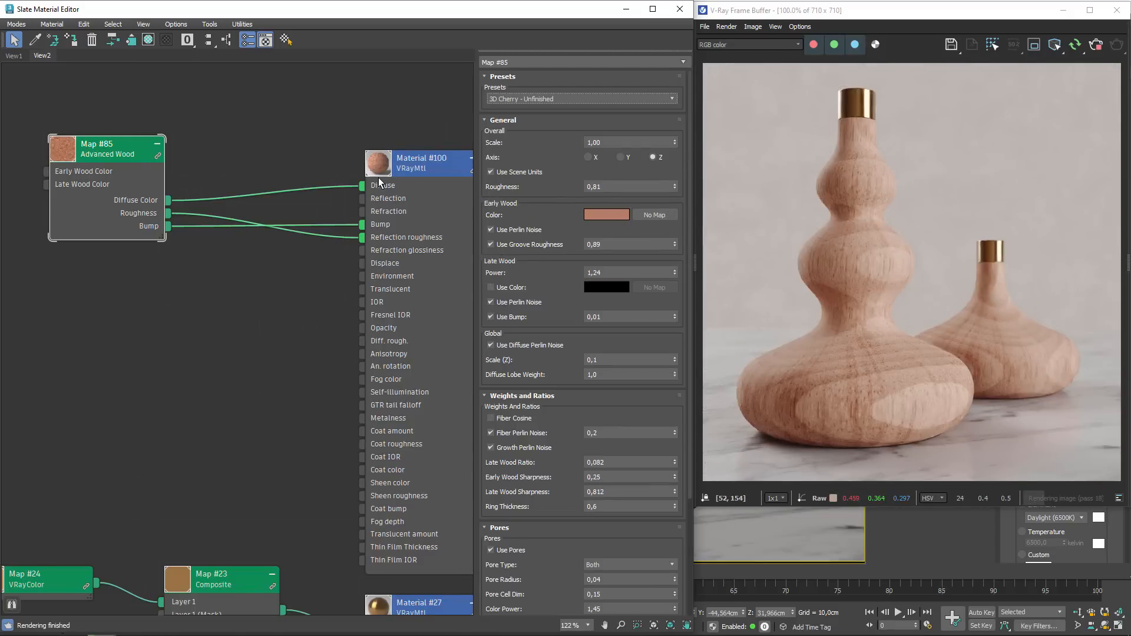
# - Try an overall Scale of 0,6 in the Advanced Wood map and settle on 0,7
pyautogui.moveTo(379, 178); pyautogui.dragTo(299, 175, button='middle')
pyautogui.moveTo(605, 143); pyautogui.dragTo(495, 134)
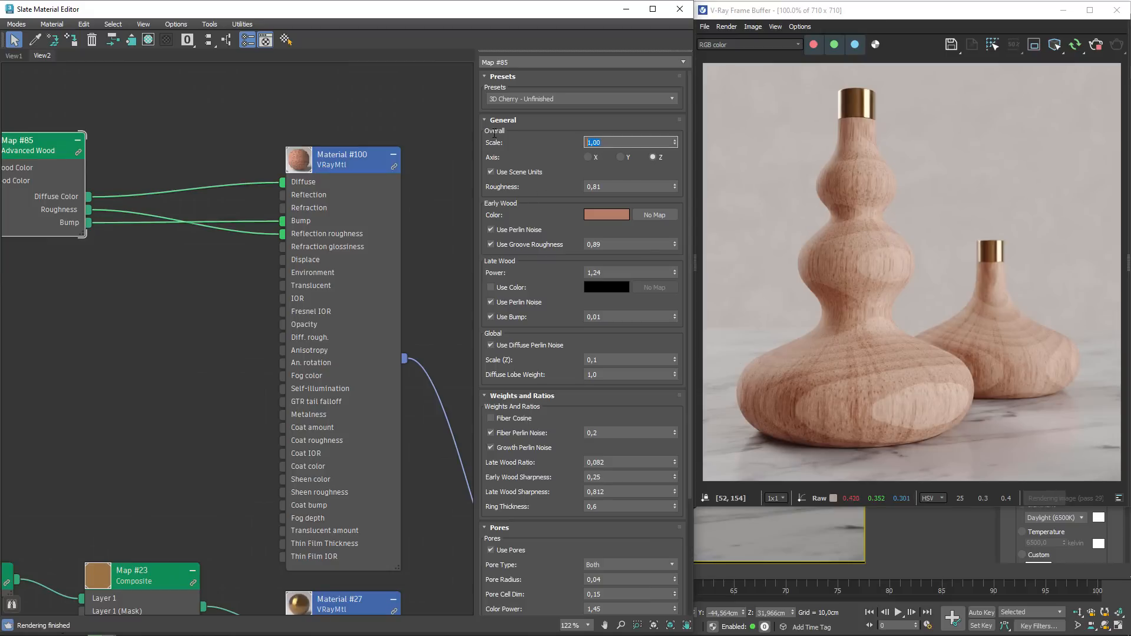
pyautogui.write('0,6')
pyautogui.press('Return')
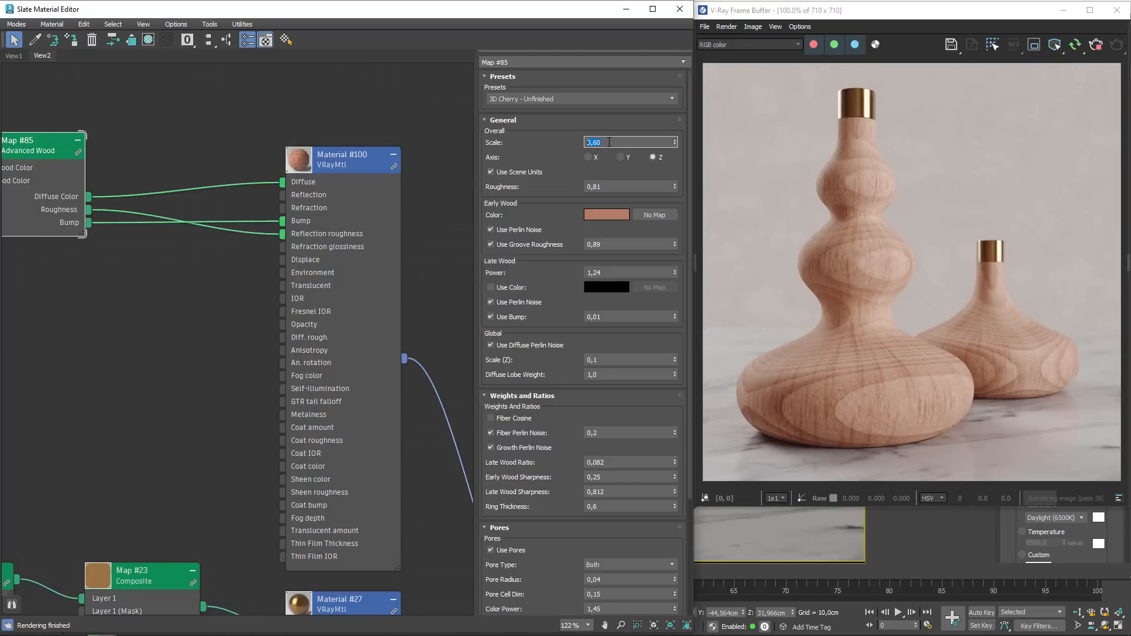
pyautogui.write('0,7')
pyautogui.press('Return')
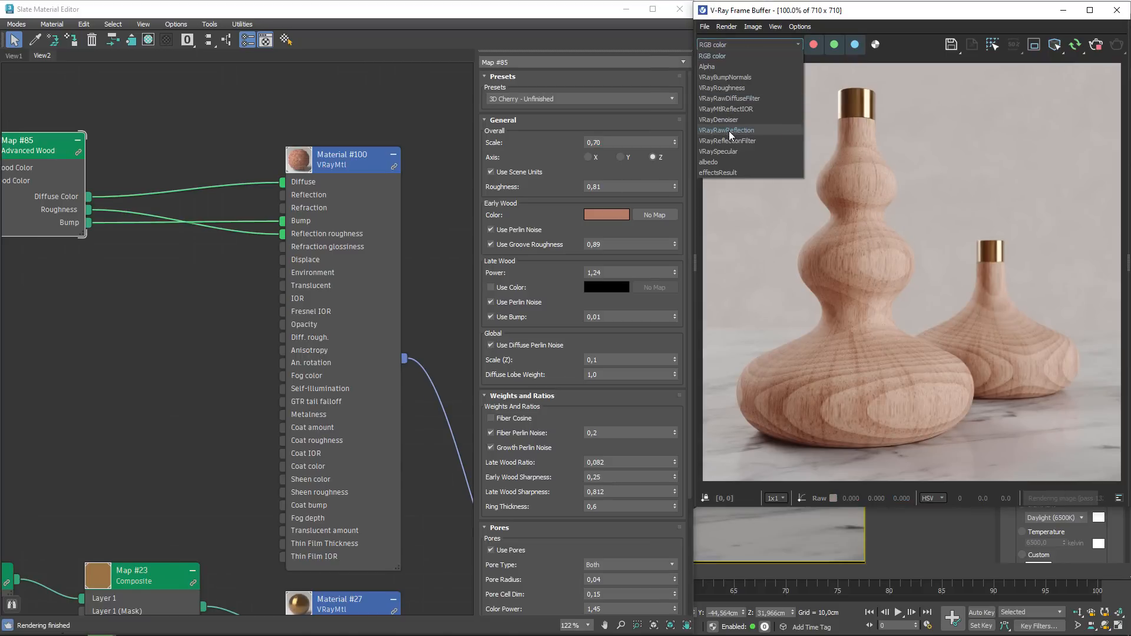
# - View the VRayRawReflection render element in the frame buffer and switch the display to VRayRawDiffuseFilter
pyautogui.click(730, 131)
pyautogui.click(744, 44)
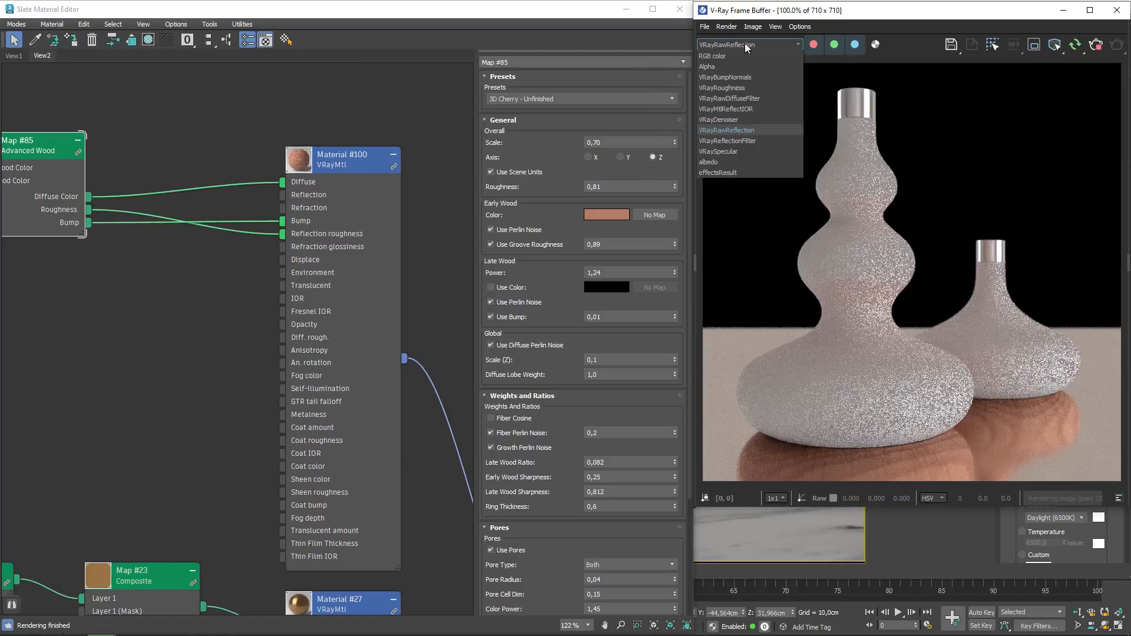
pyautogui.click(742, 98)
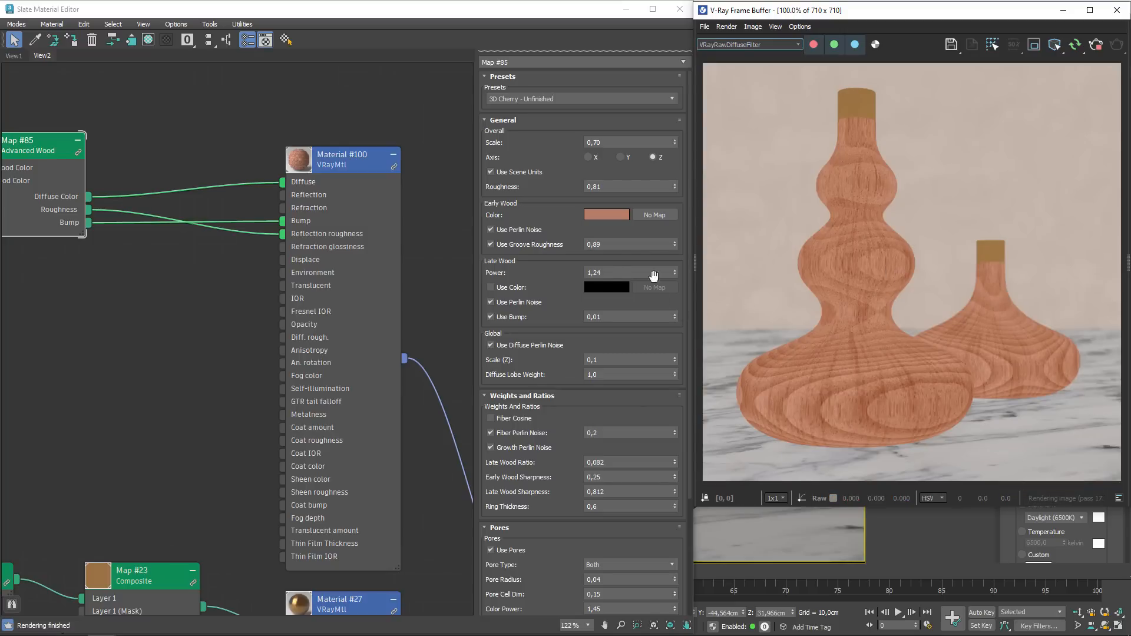
# - Try Late Wood Power values of 1,15 and 1,0 in the Advanced Wood map and settle on 1,1
pyautogui.click(620, 270)
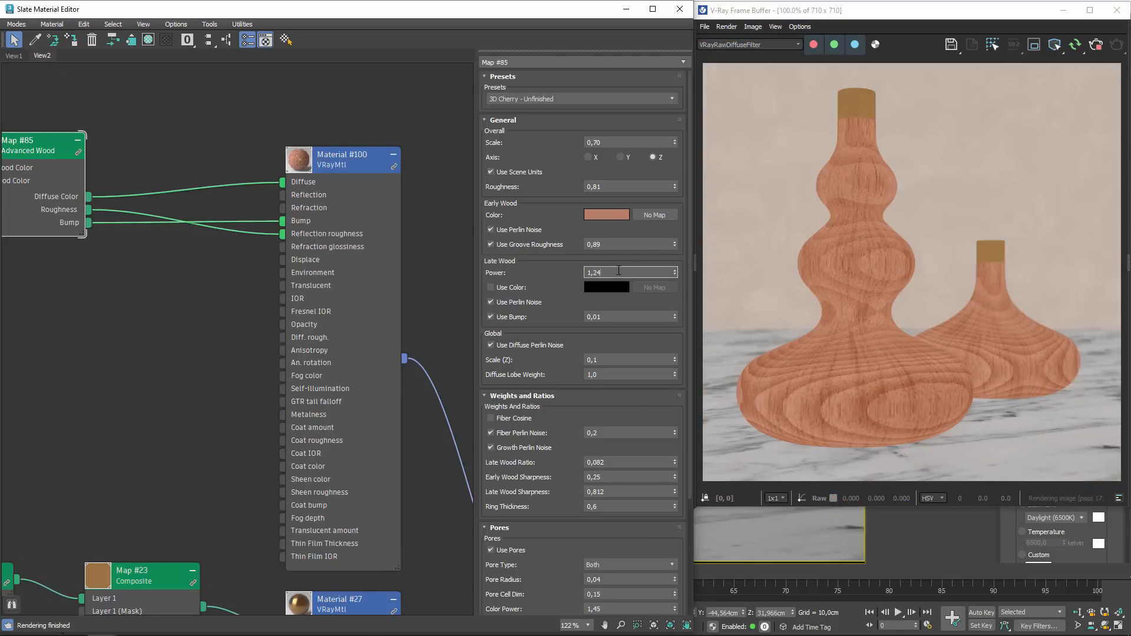
pyautogui.write('15')
pyautogui.press('Return')
pyautogui.scroll(1, 861, 303)
pyautogui.scroll(-1, 861, 303)
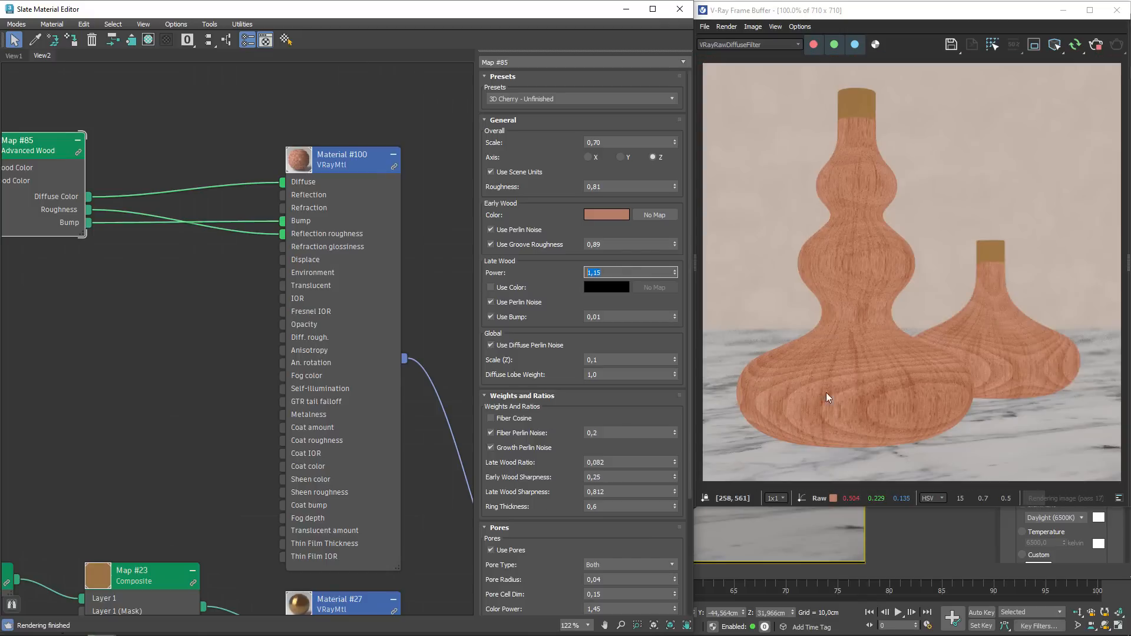
pyautogui.write('1,0')
pyautogui.press('Return')
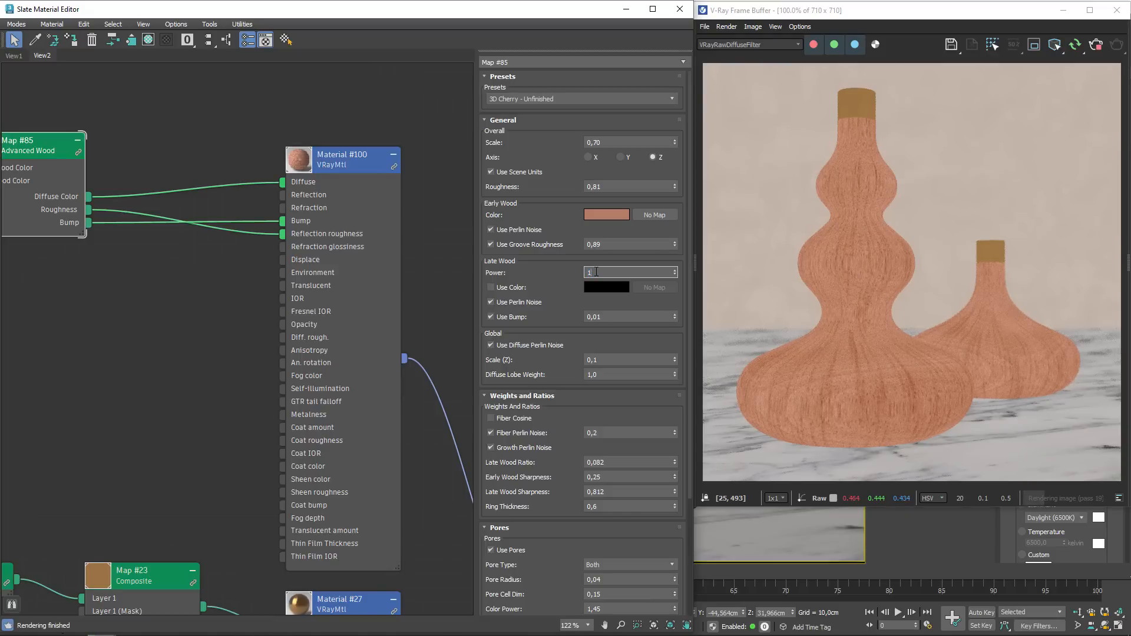
pyautogui.write('1,1')
pyautogui.press('Return')
# - Try a Late Wood Ratio of 1,0 in the map's Weights and Ratios and settle on 0,58
pyautogui.scroll(-3, 566, 371)
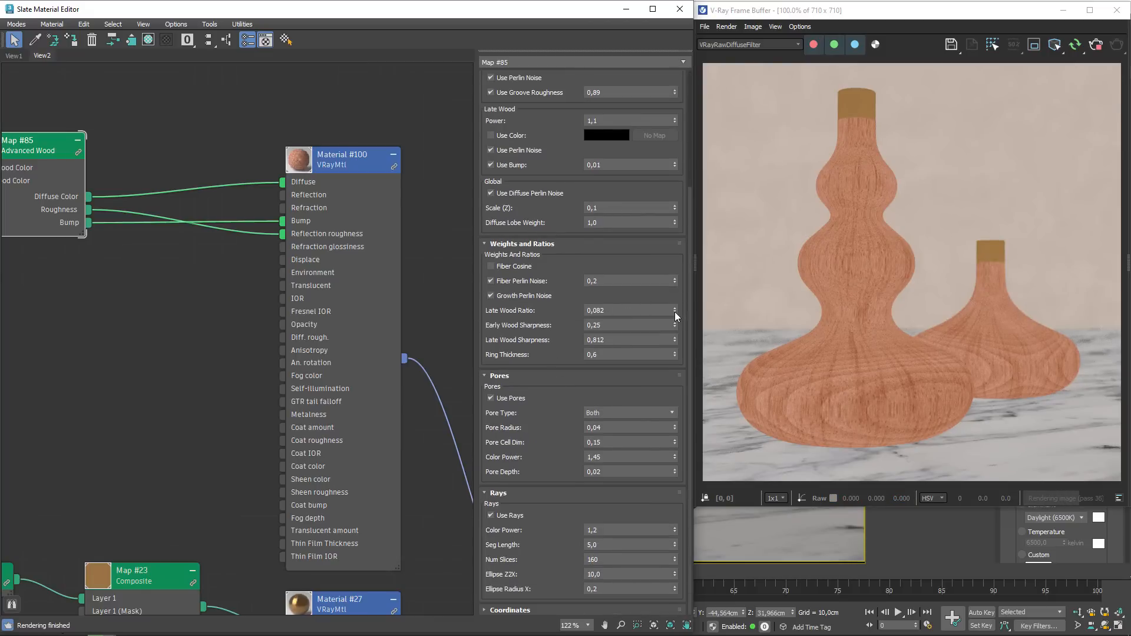
pyautogui.moveTo(626, 311); pyautogui.dragTo(552, 303)
pyautogui.write('1')
pyautogui.press('Return')
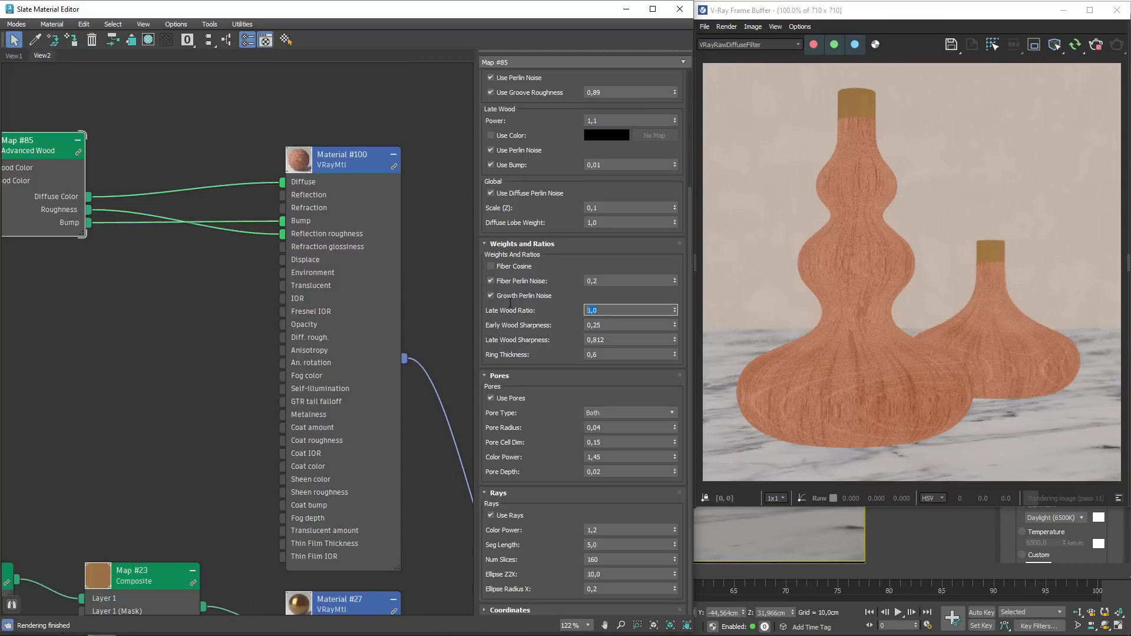
pyautogui.write('0,58')
pyautogui.press('Return')
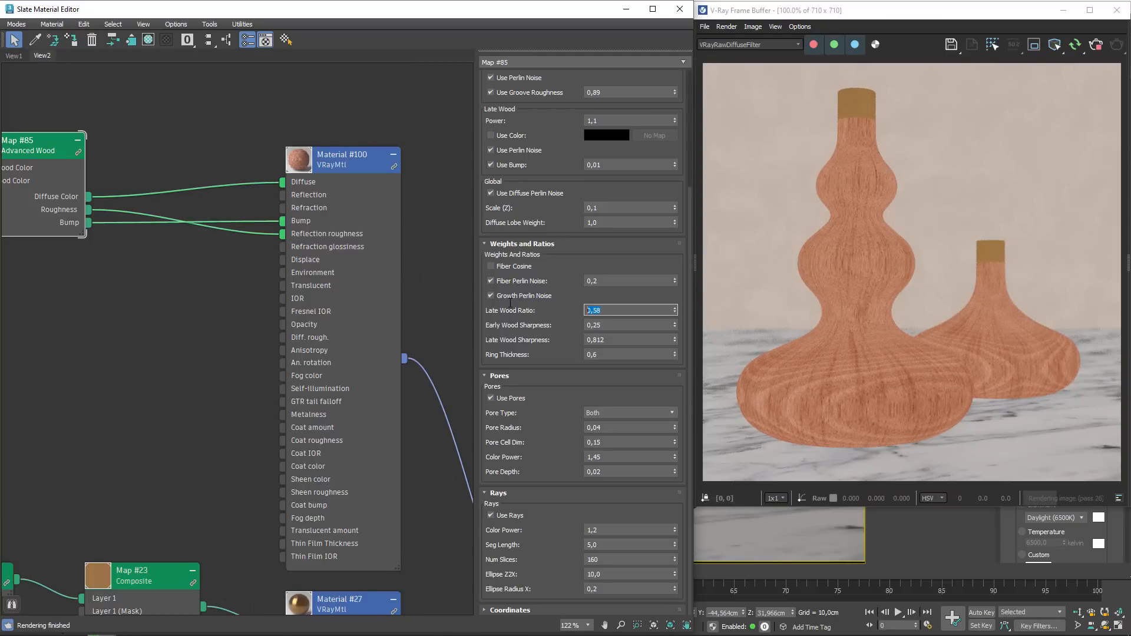
# - Set the Late Wood Ratio to 0,01 in the Advanced Wood map's Weights and Ratios
pyautogui.write('0,01')
pyautogui.press('Return')
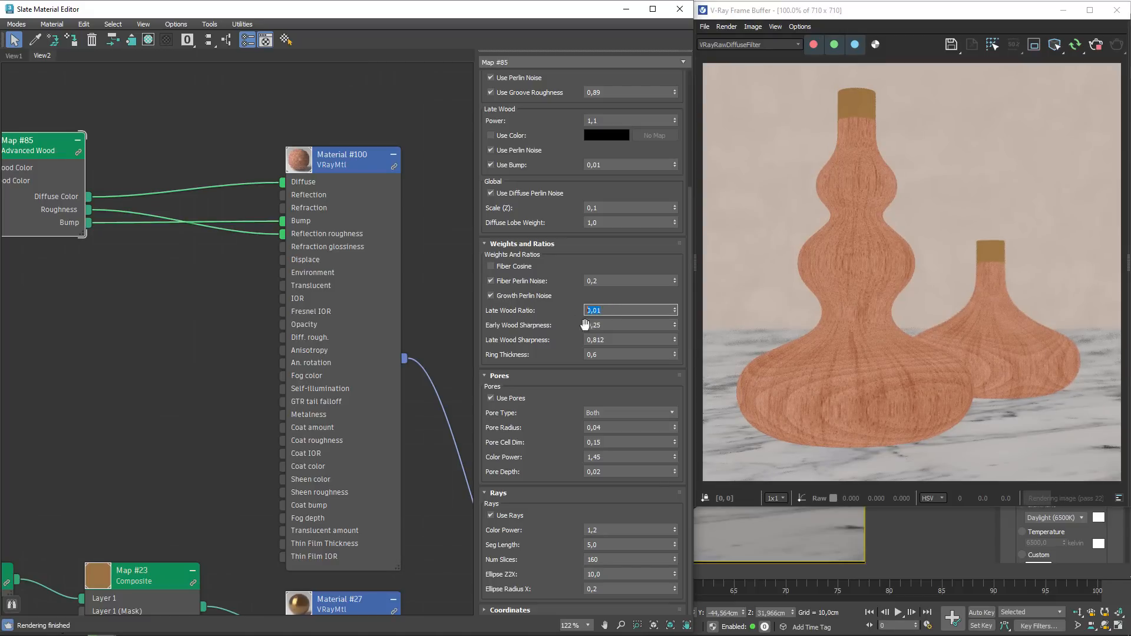
pyautogui.press('Tab')
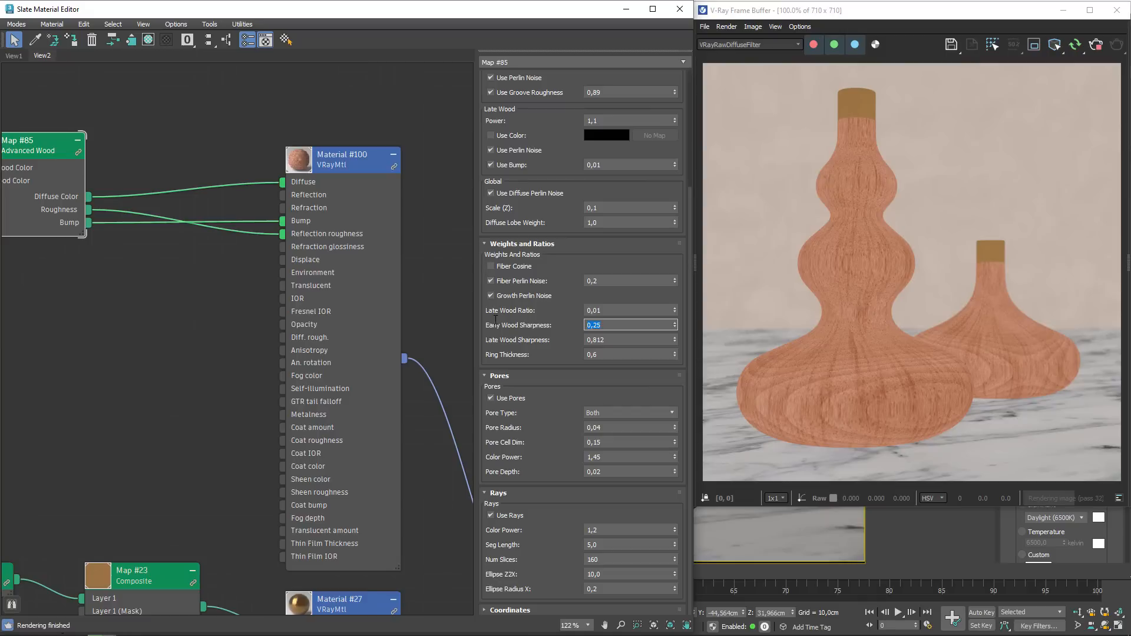
# - Try Early Wood Sharpness values of 0 and 0,8 in the Advanced Wood map
pyautogui.moveTo(674, 327); pyautogui.dragTo(674, 363)
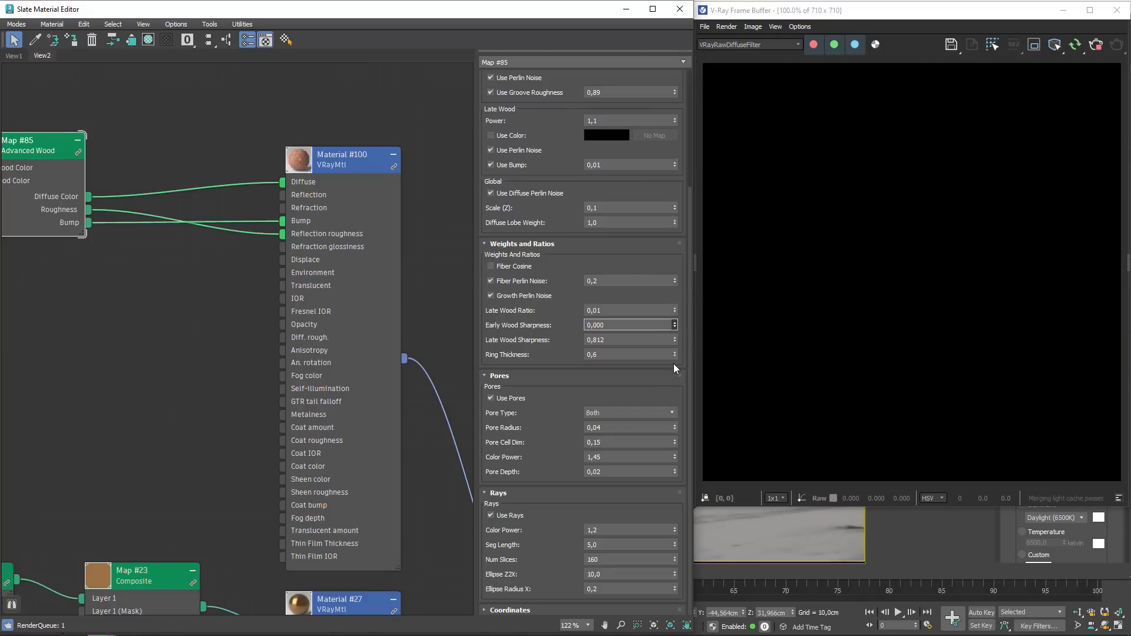
pyautogui.moveTo(675, 324); pyautogui.dragTo(652, 281)
pyautogui.moveTo(618, 325); pyautogui.dragTo(539, 324)
pyautogui.write('0')
pyautogui.press('Return')
pyautogui.write('0')
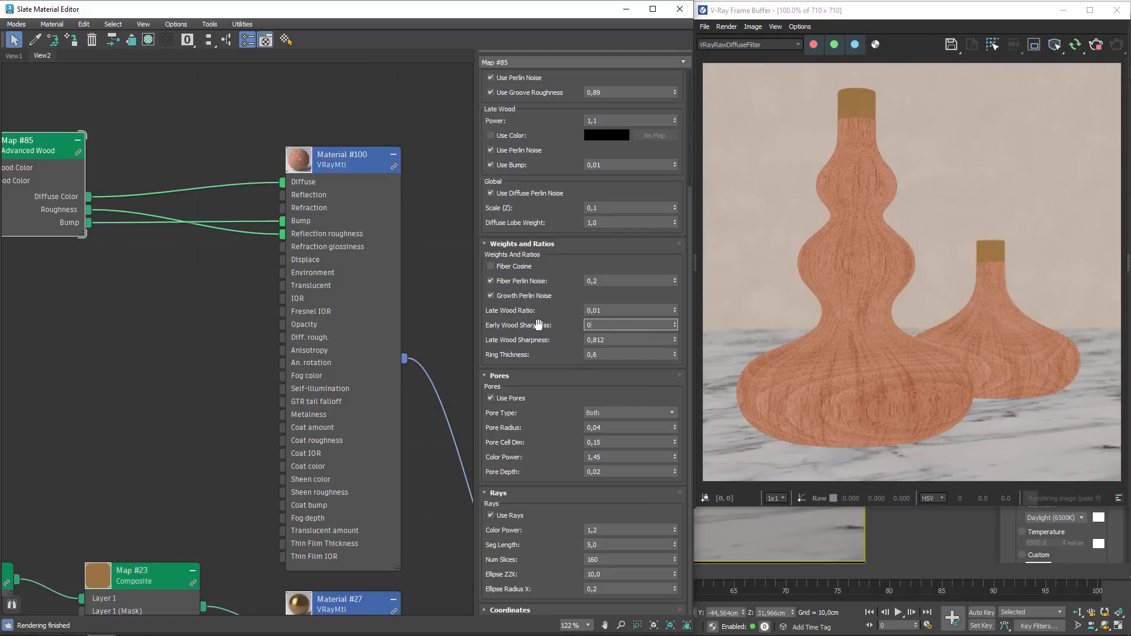
pyautogui.press('Return')
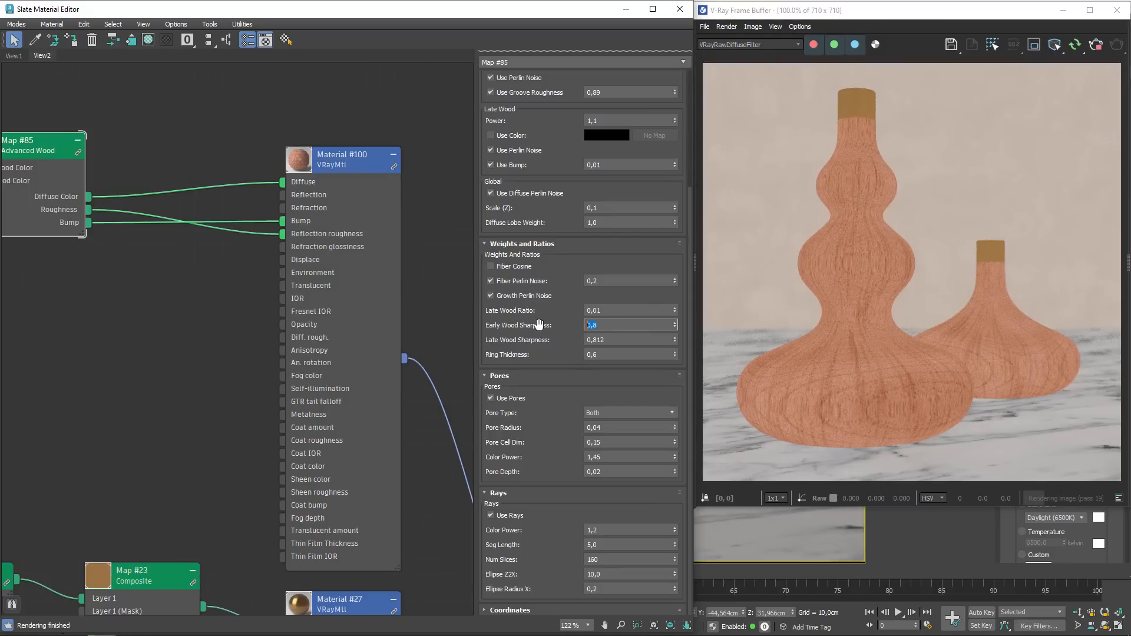
# - Try an Early Wood Sharpness of 0,7 in the Advanced Wood map and settle on 0,65
pyautogui.write('0,7')
pyautogui.press('Return')
pyautogui.write('0')
pyautogui.press('Return')
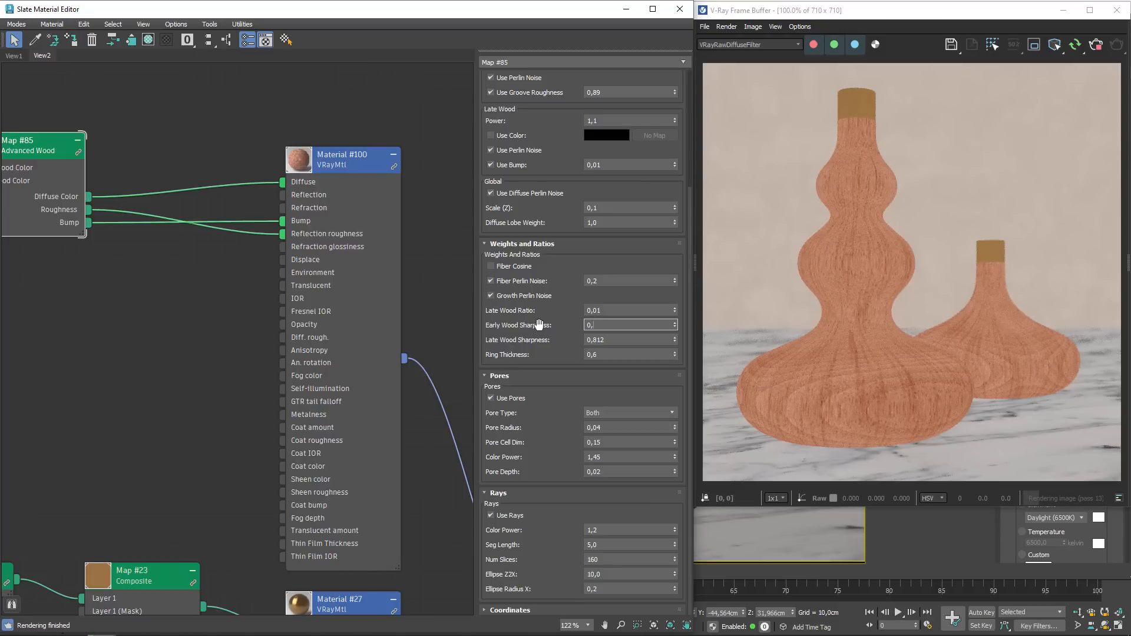
pyautogui.write('0,65')
pyautogui.press('Return')
pyautogui.click(674, 337)
pyautogui.moveTo(673, 352); pyautogui.dragTo(676, 236)
pyautogui.rightClick(676, 237)
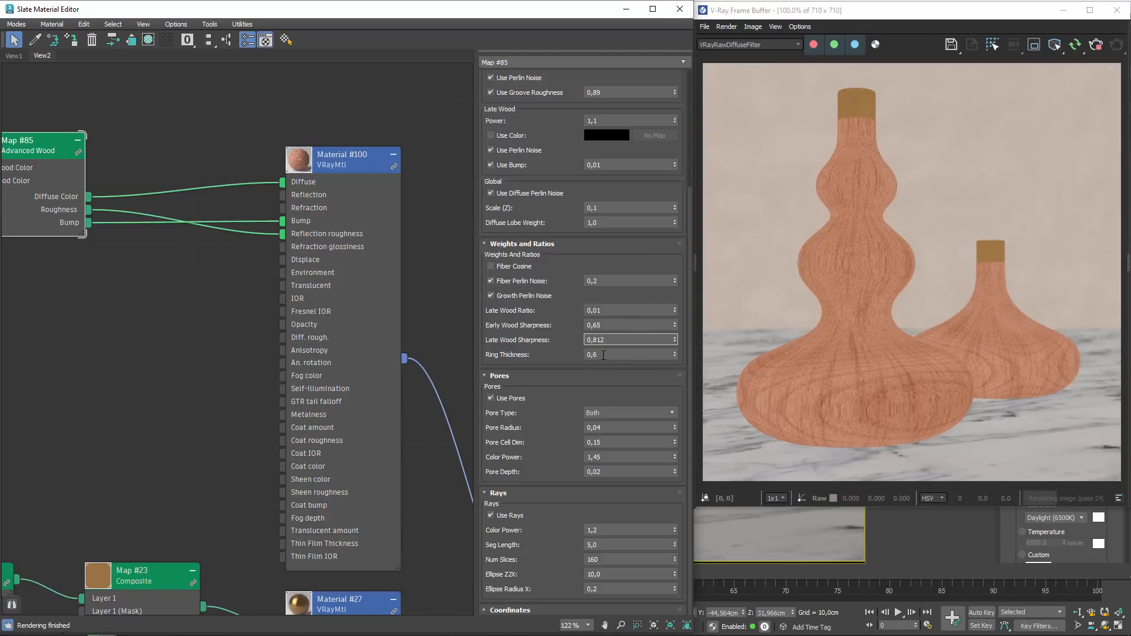
# - Try Ring Thickness values of 0,8, 0,9, 0,01 and 0,05 on the Advanced Wood map
pyautogui.click(658, 353)
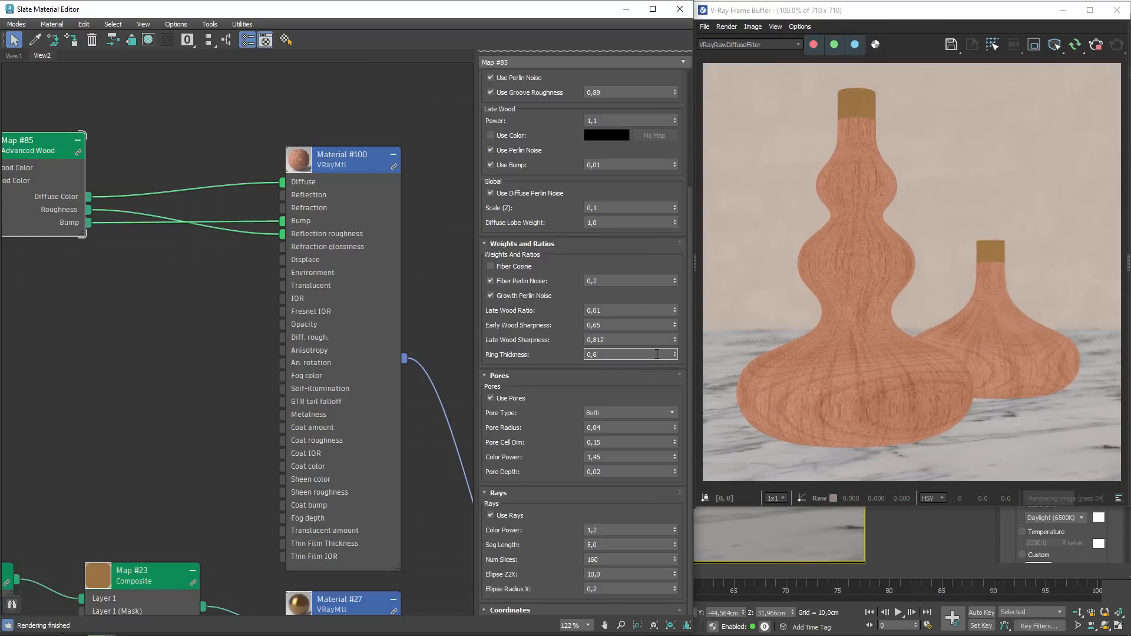
pyautogui.press('BackSpace')
pyautogui.write('8')
pyautogui.press('Return')
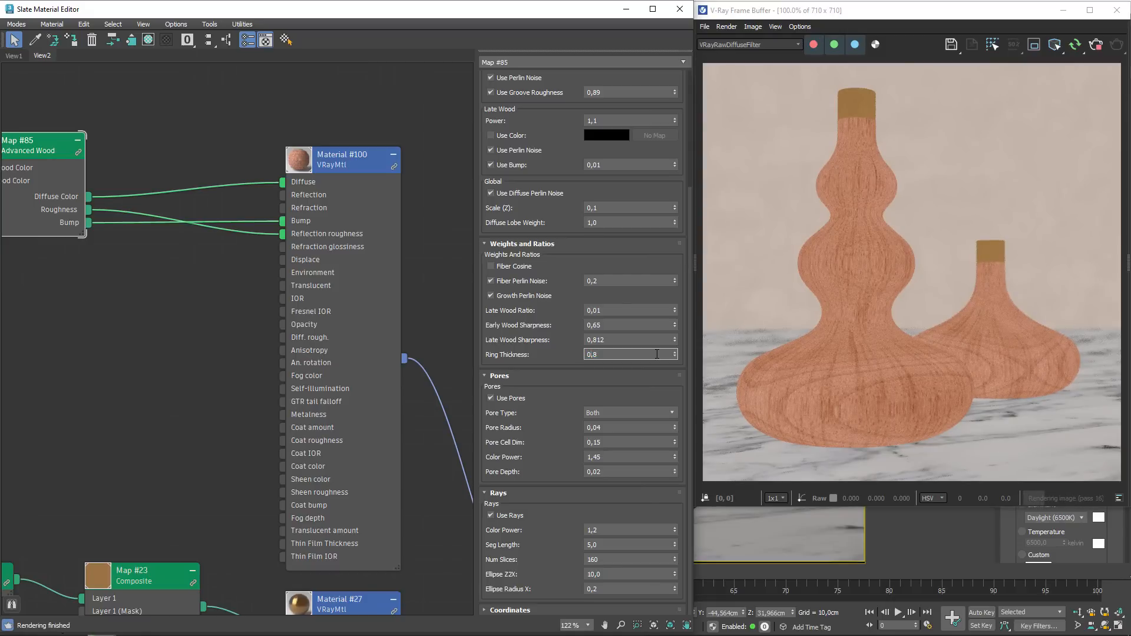
pyautogui.write('9')
pyautogui.press('Return')
pyautogui.write('0,01')
pyautogui.press('Return')
pyautogui.write('05')
pyautogui.press('Return')
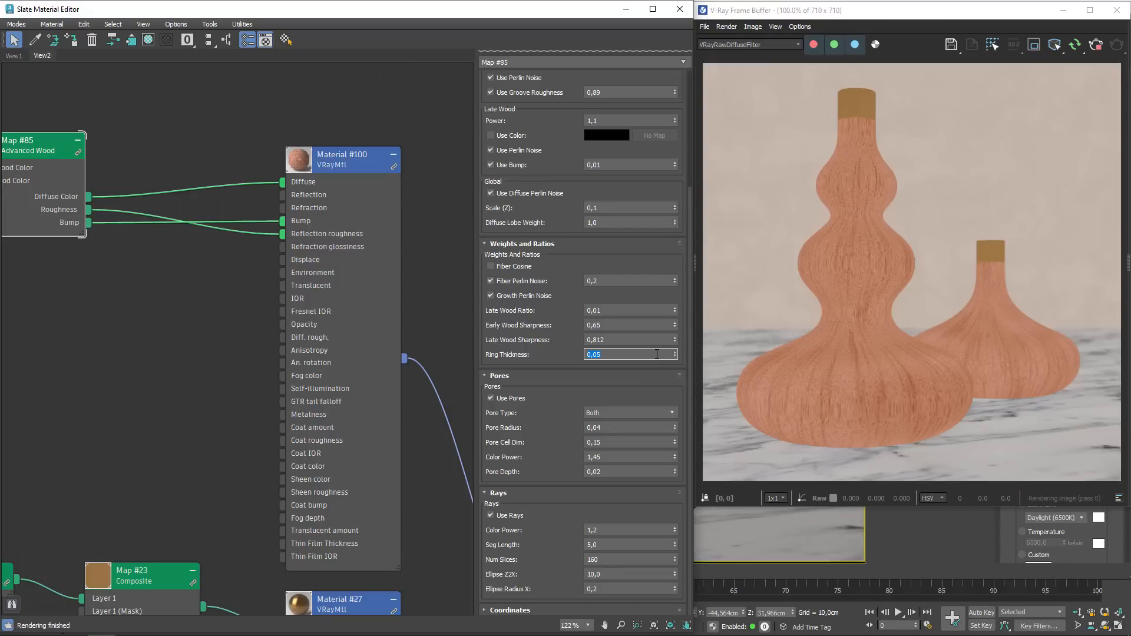
# - Try Ring Thickness values of 0,1, 0,5, 0,3 and 0,7 on the wood map, and return it to 0,6
pyautogui.write('0,1')
pyautogui.press('Return')
pyautogui.write('0,5')
pyautogui.press('Return')
pyautogui.write('0,3')
pyautogui.press('Return')
pyautogui.write('0,5')
pyautogui.press('Return')
pyautogui.write('0,7')
pyautogui.press('Return')
pyautogui.write('0,6')
pyautogui.press('Return')
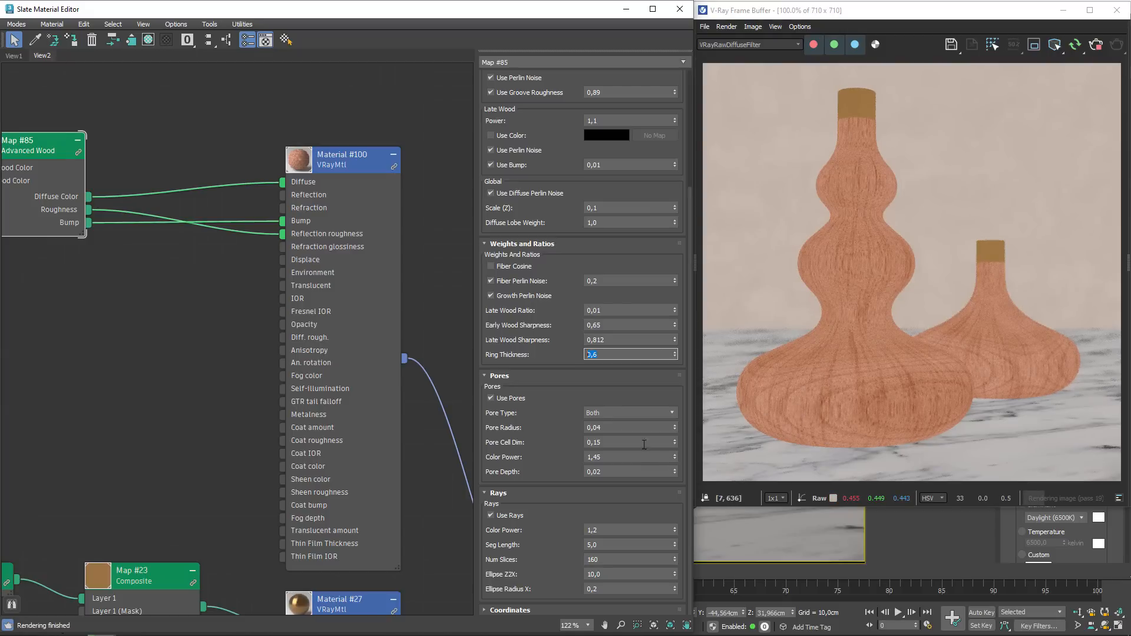
# - Turn off the wood map's pores and show the RGB color channel in the frame buffer
pyautogui.click(508, 400)
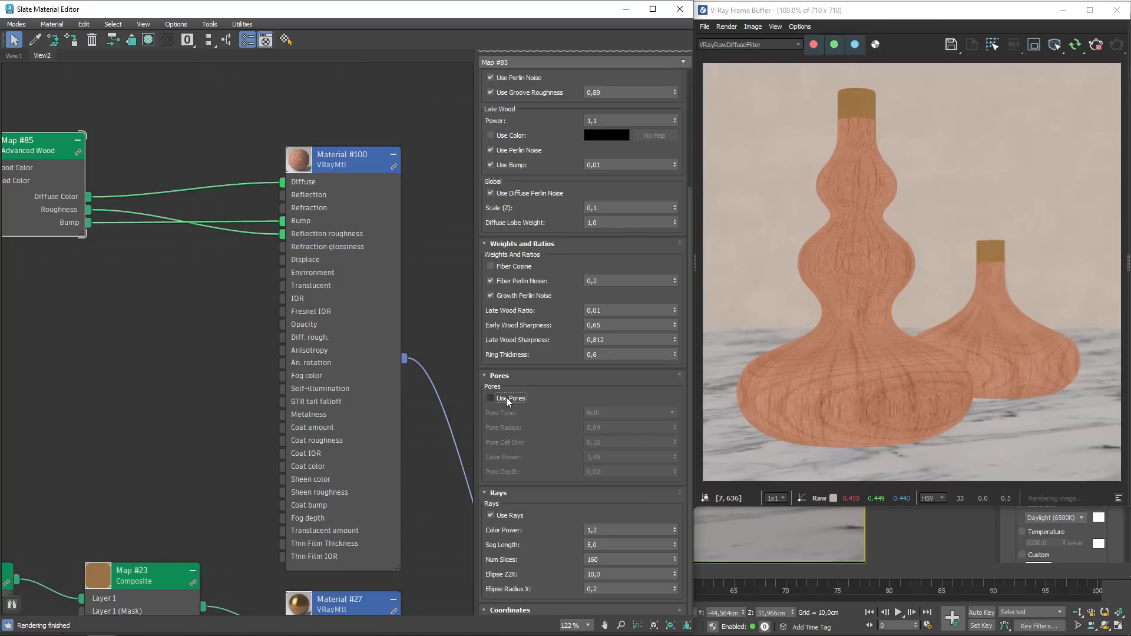
pyautogui.scroll(3, 868, 271)
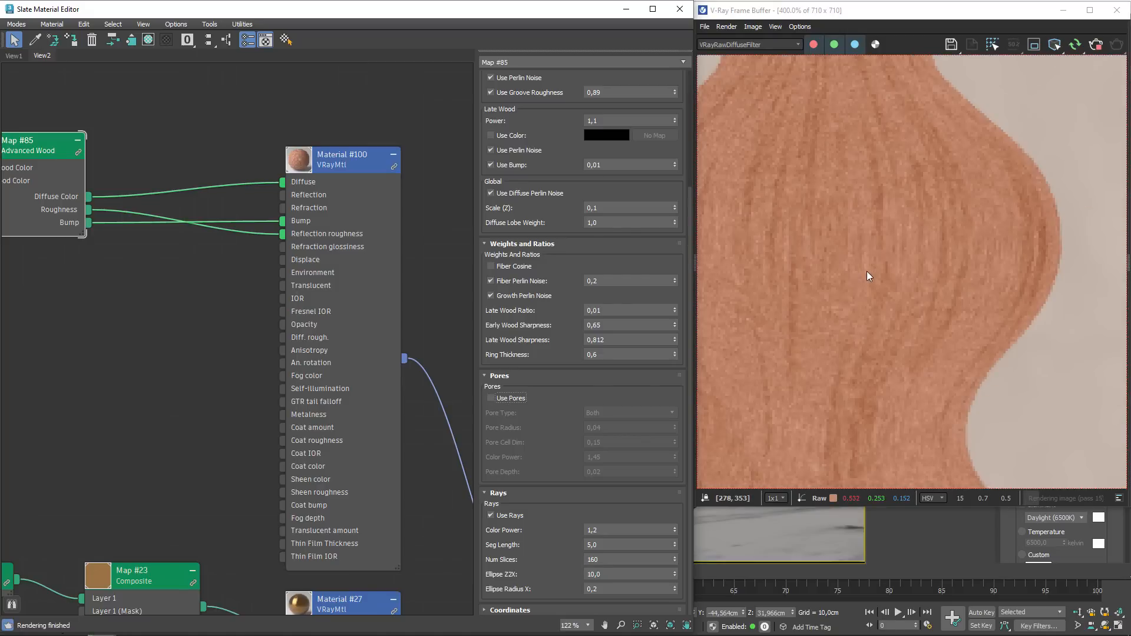
pyautogui.scroll(-1, 828, 288)
pyautogui.click(737, 44)
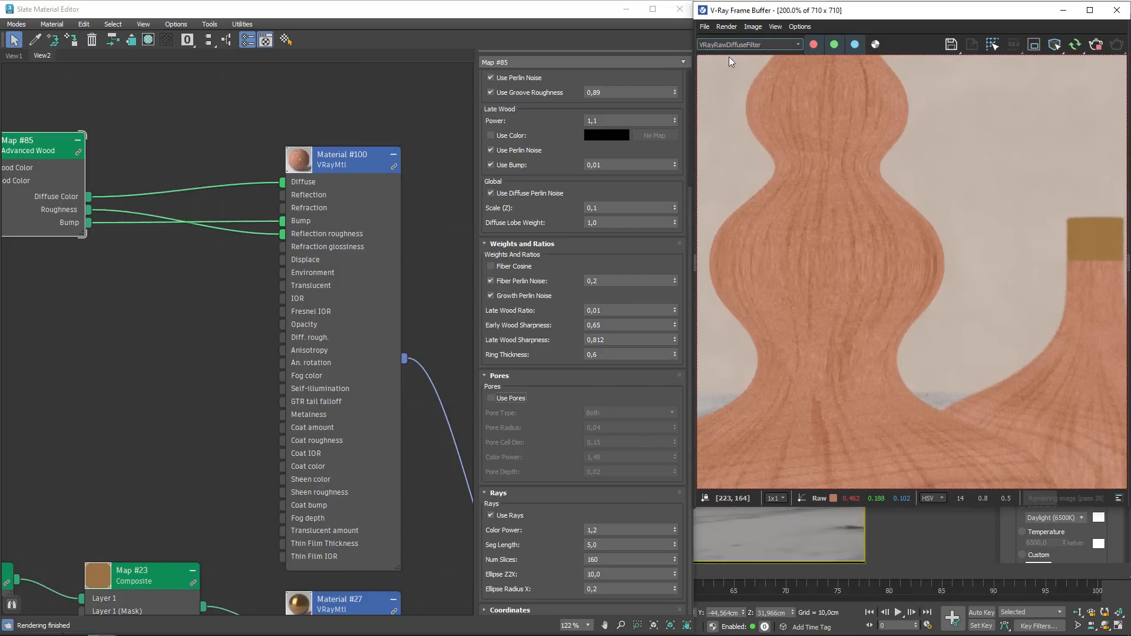
pyautogui.click(729, 57)
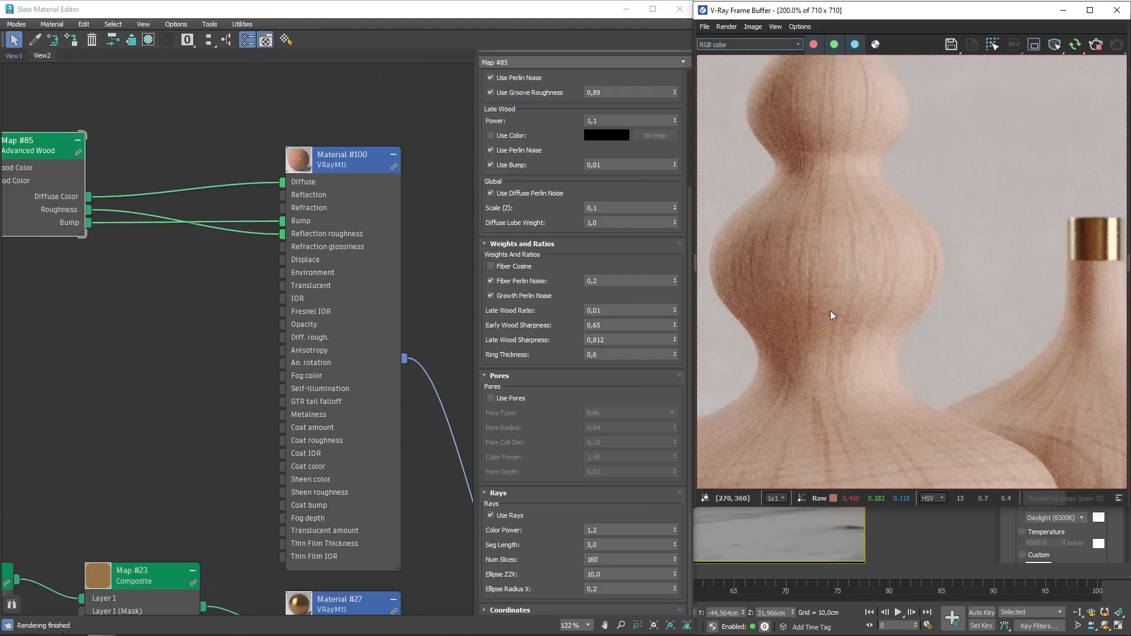
# - Turn the pores back on and inspect the tall vase's base up close in the render
pyautogui.click(500, 400)
pyautogui.scroll(-2, 840, 332)
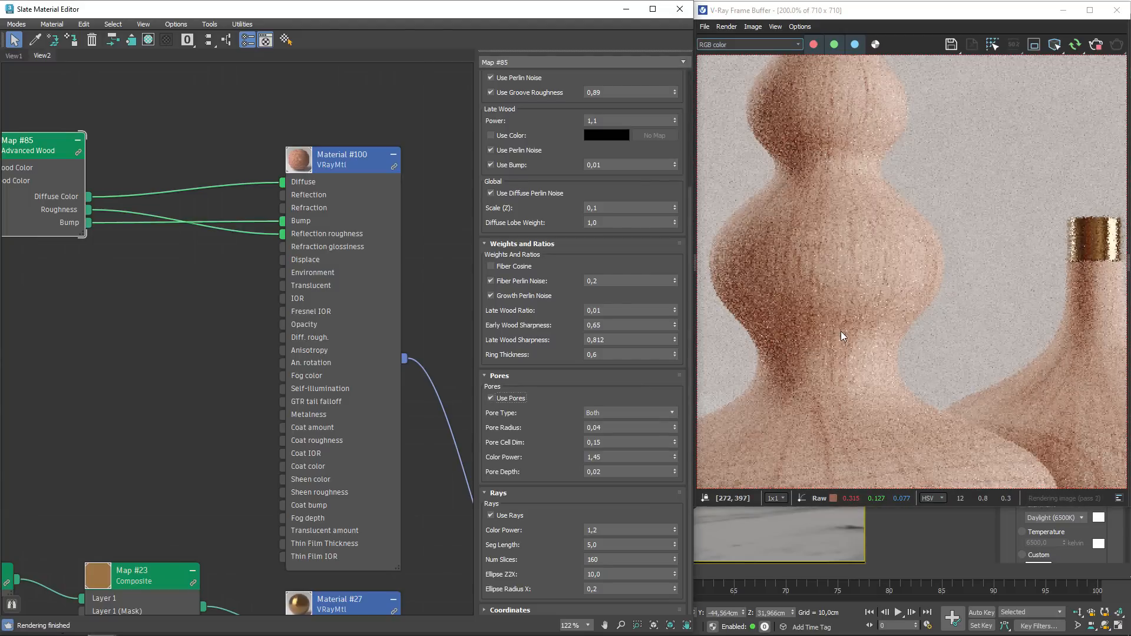
pyautogui.scroll(1, 851, 419)
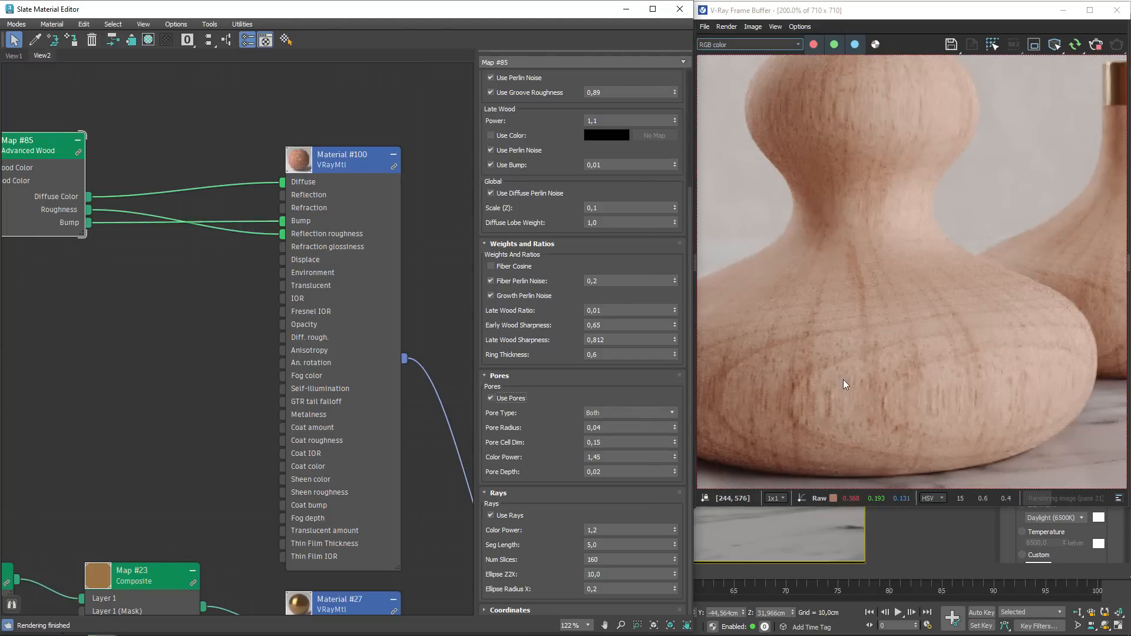
pyautogui.scroll(1, 843, 379)
pyautogui.scroll(-1, 850, 335)
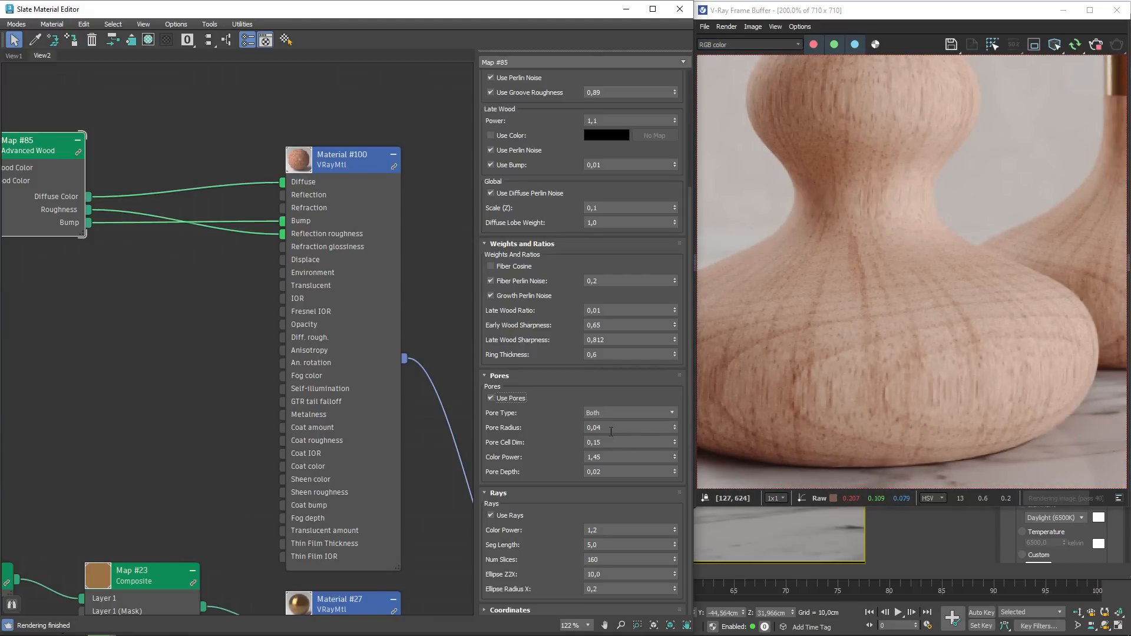
# - Try the Early Only and Late Only pore types, and return Pore Type to Both
pyautogui.click(607, 409)
pyautogui.click(600, 412)
pyautogui.click(599, 411)
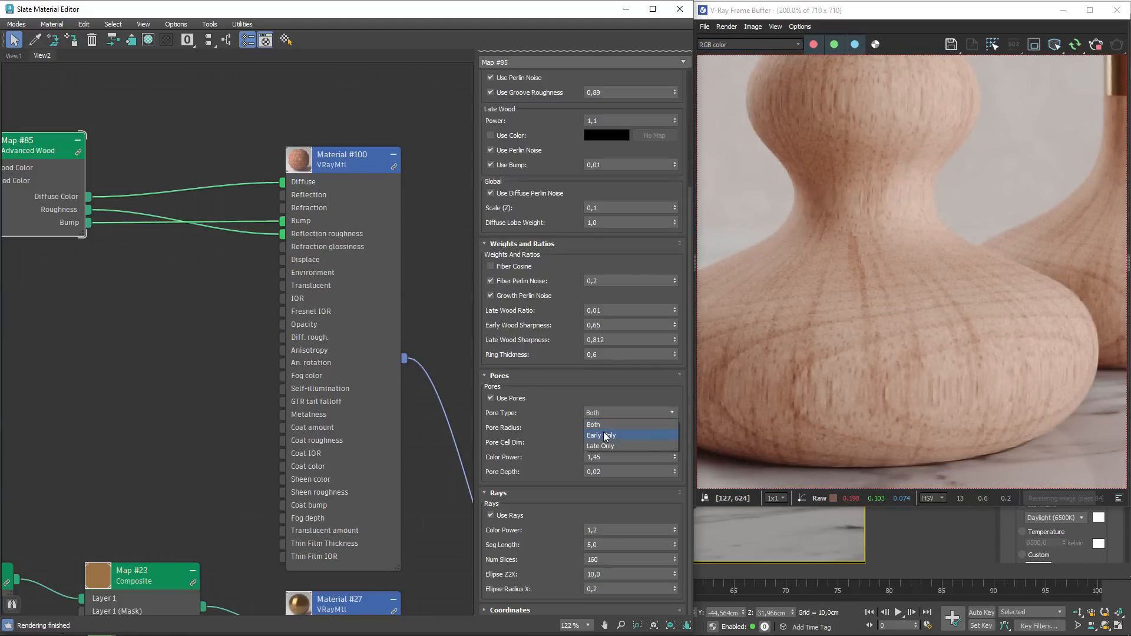
pyautogui.click(603, 433)
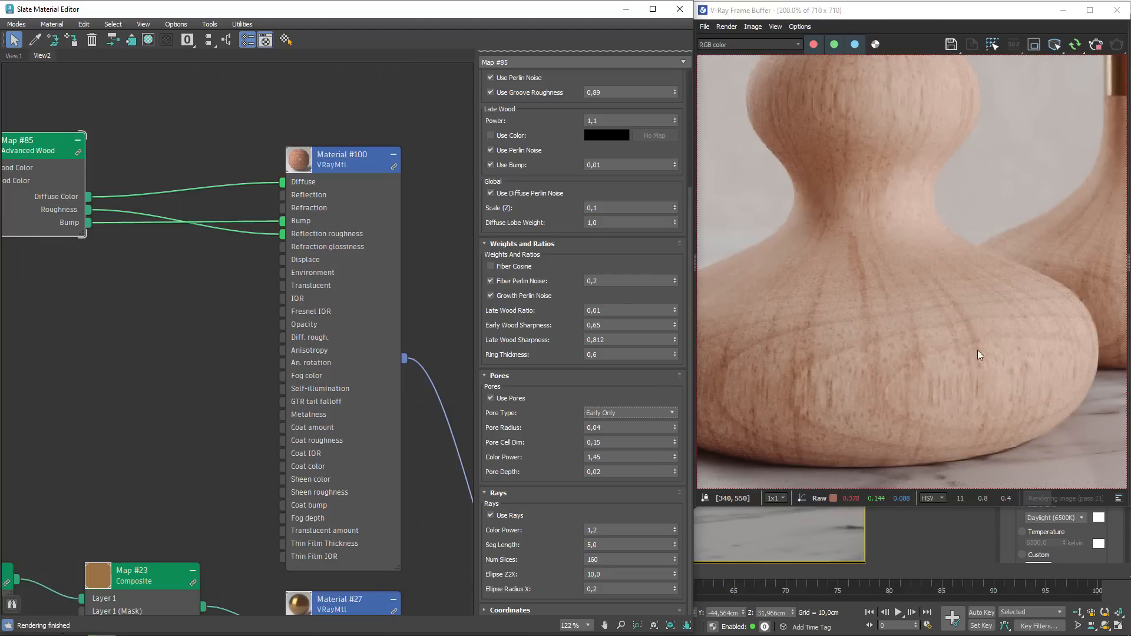
pyautogui.click(616, 412)
pyautogui.click(603, 446)
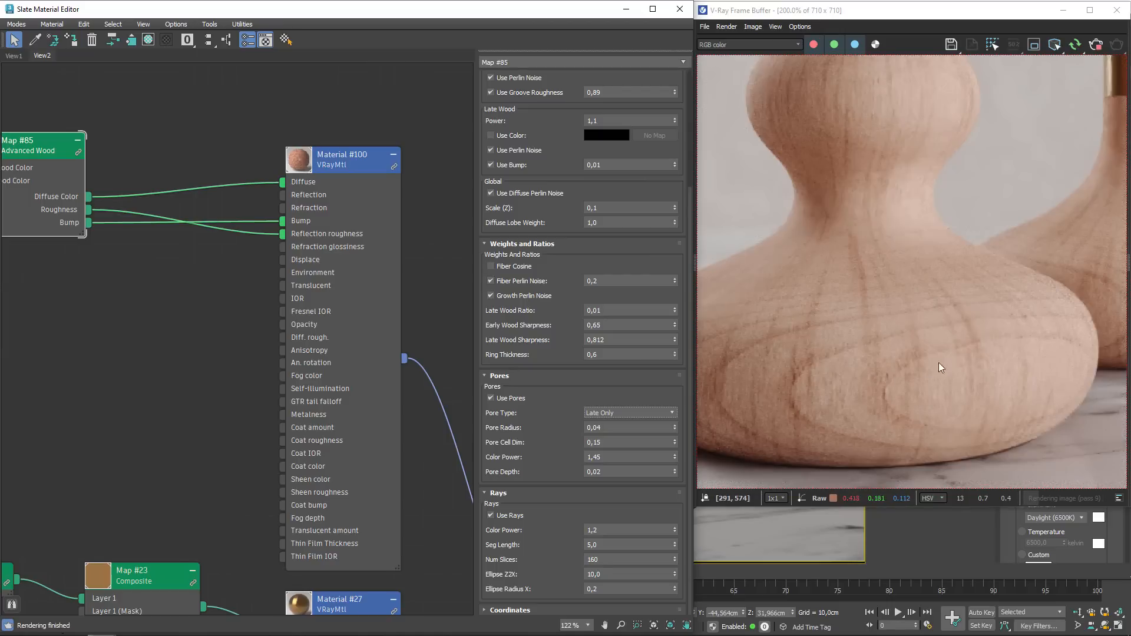
pyautogui.moveTo(907, 251); pyautogui.dragTo(910, 296, button='middle')
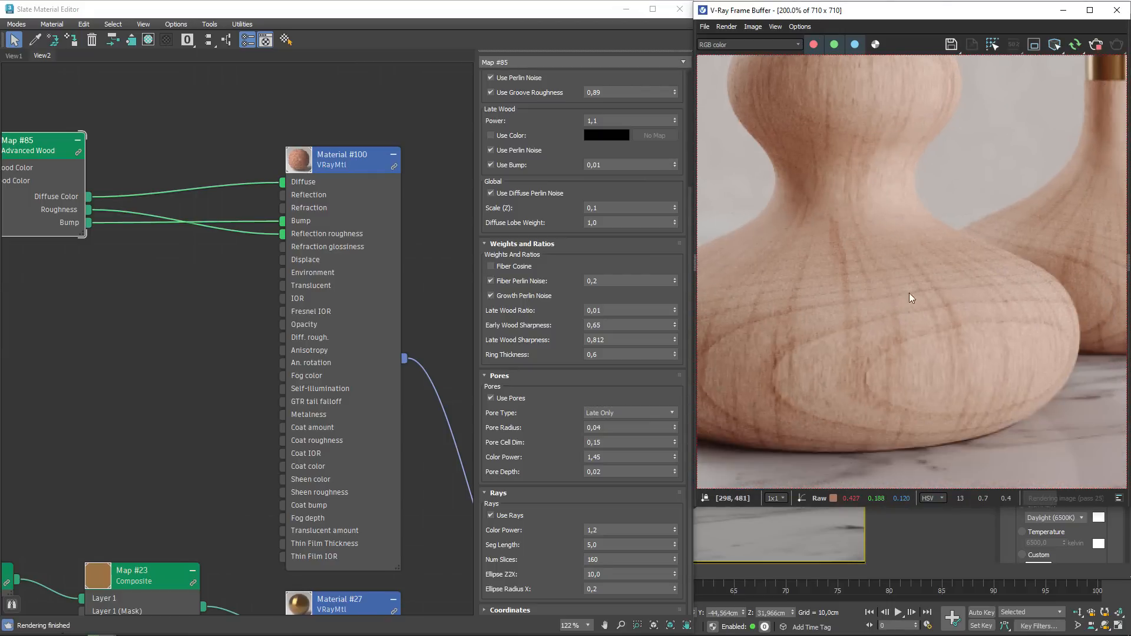
pyautogui.click(625, 412)
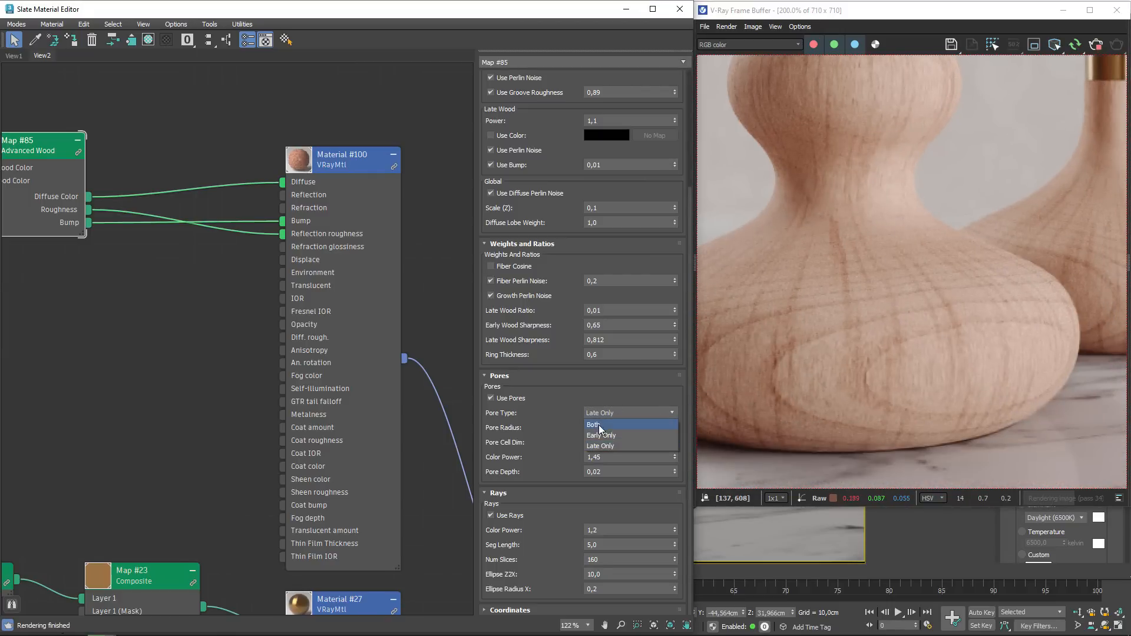
pyautogui.click(598, 425)
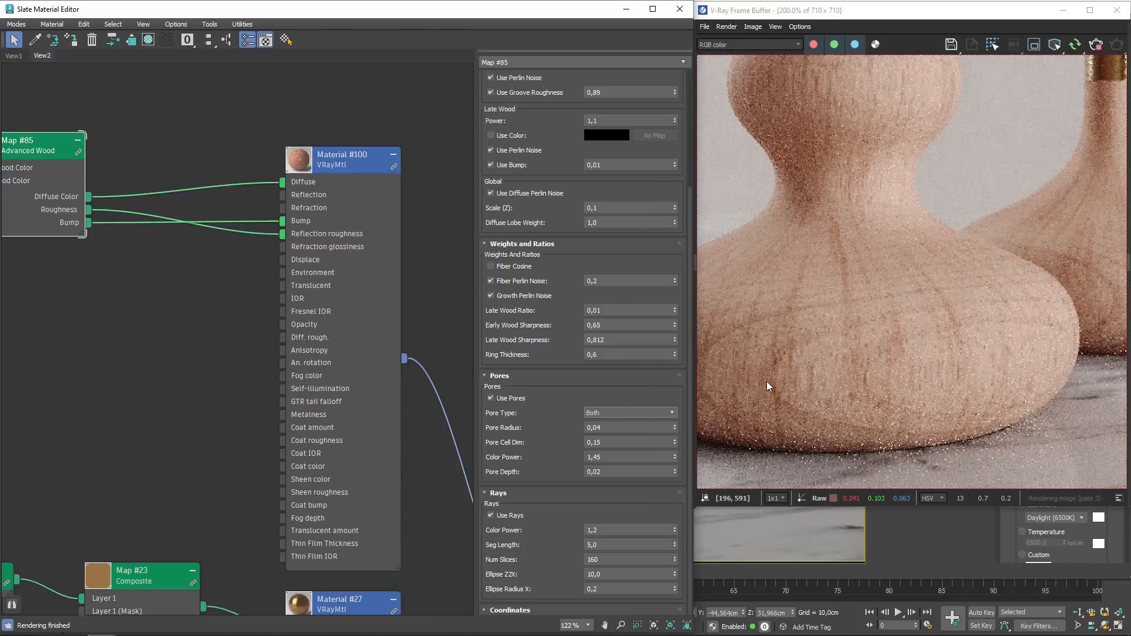
# - Set the wood map's Pore Radius to 0,03
pyautogui.click(617, 428)
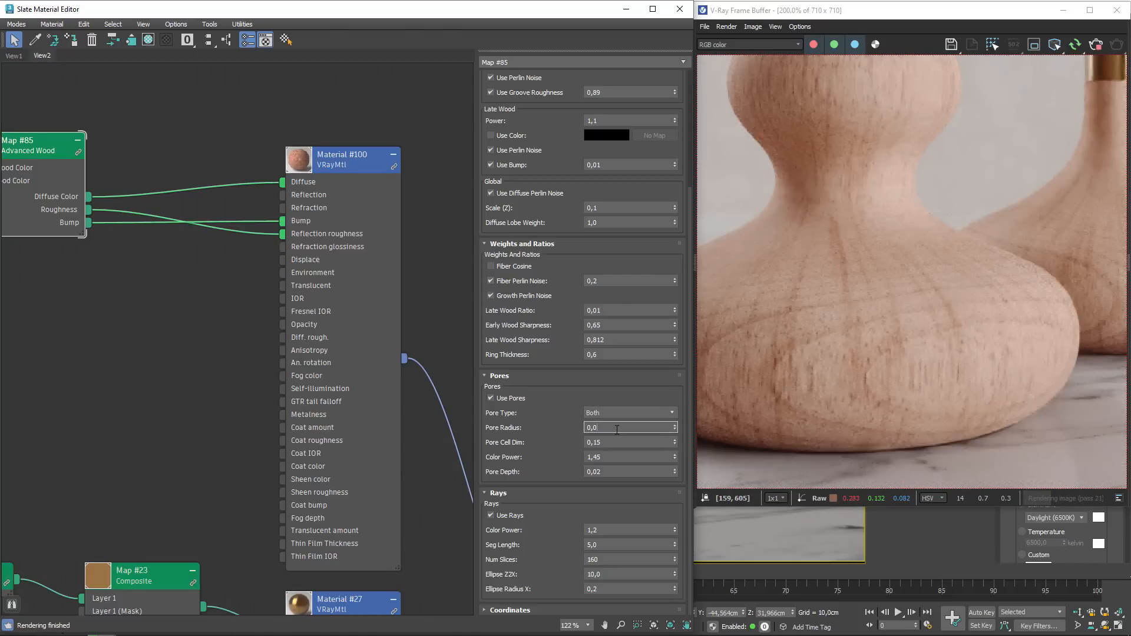
pyautogui.write('3')
pyautogui.press('Return')
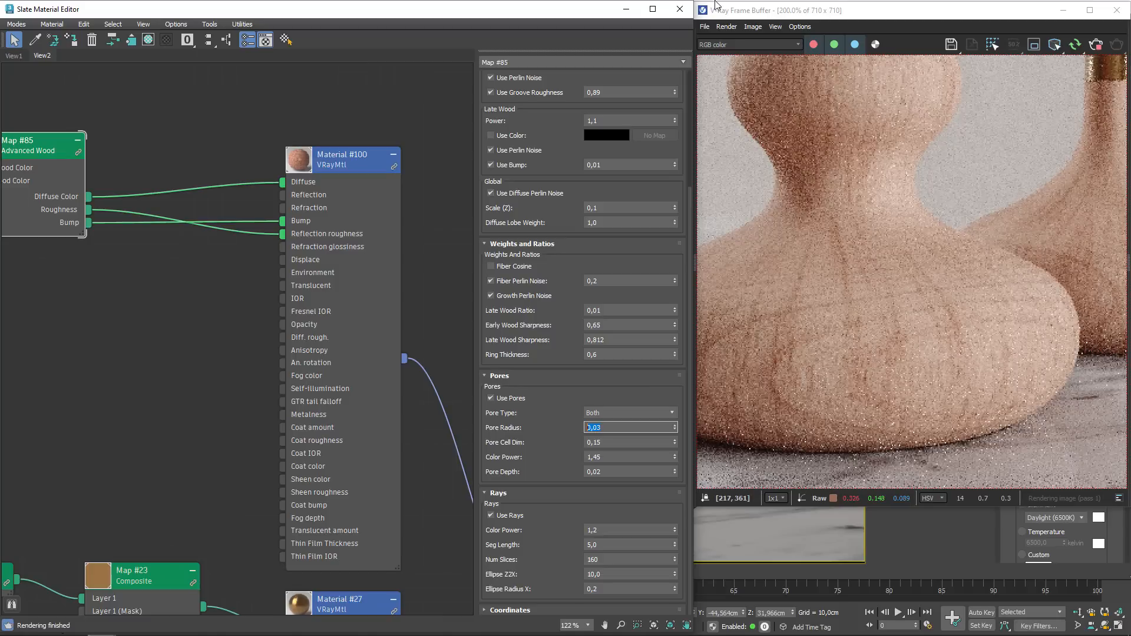
# - Show the VRayRawDiffuseFilter channel and examine the pore detail on the tall vase at full view and close up
pyautogui.click(755, 43)
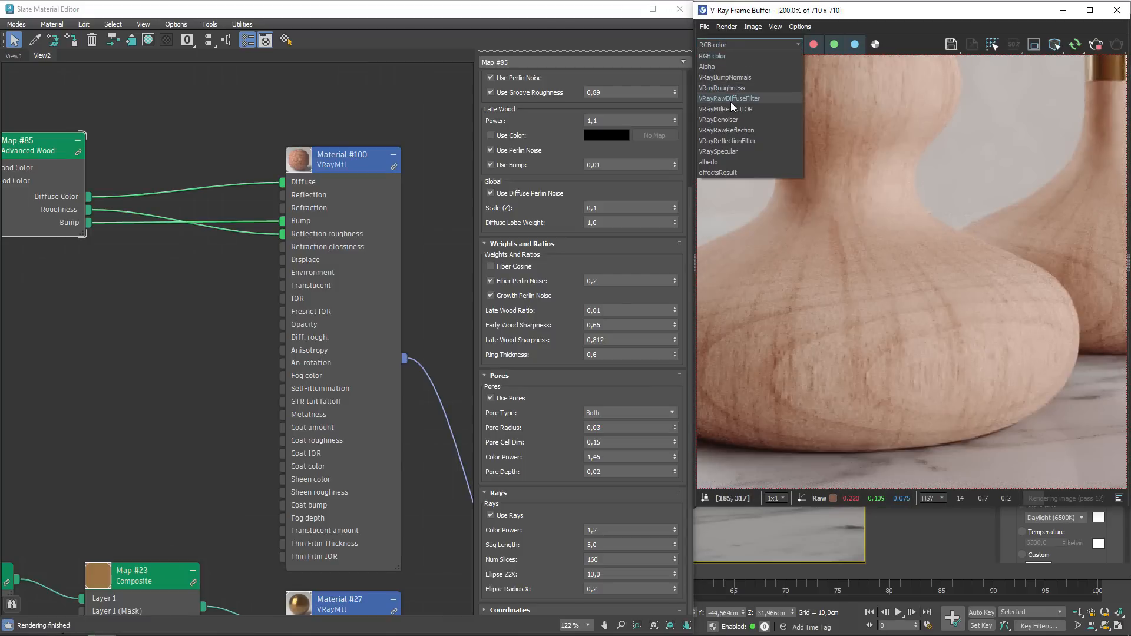
pyautogui.click(731, 101)
pyautogui.doubleClick(873, 398)
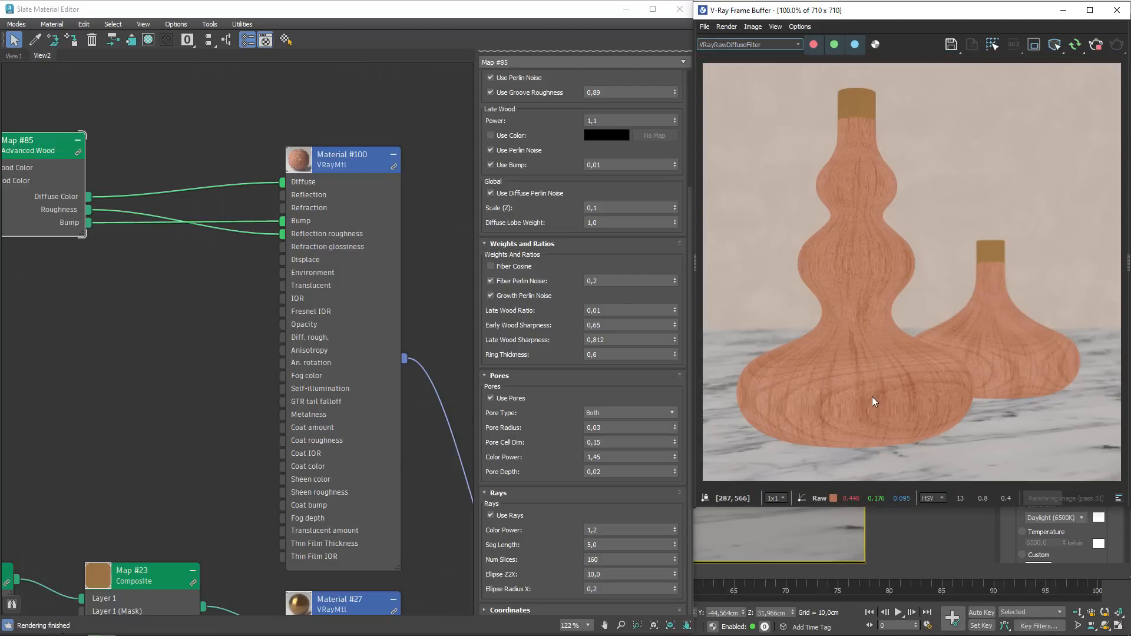
pyautogui.scroll(1, 872, 398)
pyautogui.scroll(-1, 873, 402)
pyautogui.scroll(1, 867, 394)
pyautogui.scroll(-1, 867, 393)
pyautogui.scroll(1, 898, 412)
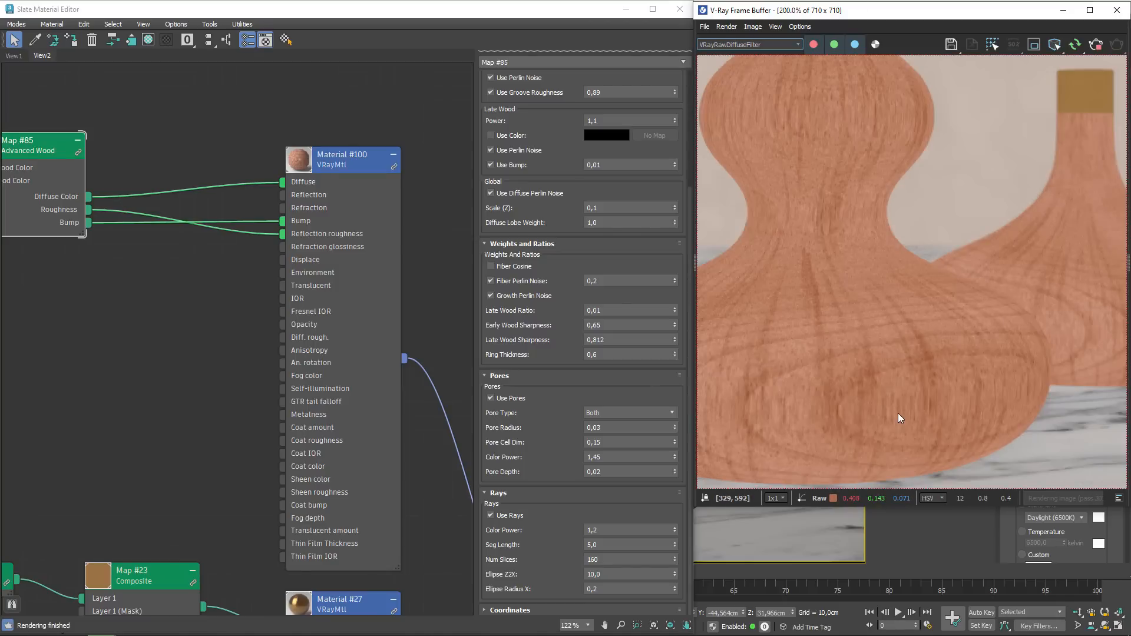
pyautogui.scroll(1, 861, 362)
pyautogui.scroll(-1, 909, 390)
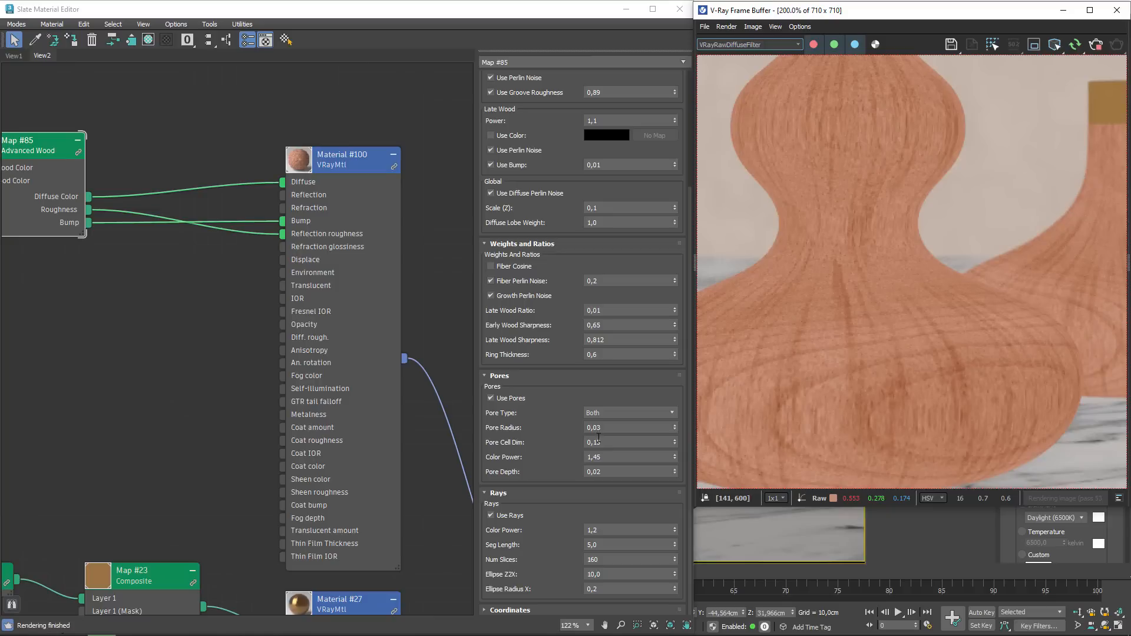
# - Try Pore Cell Dim values of 0,3 and 0,2 on the wood map
pyautogui.click(617, 440)
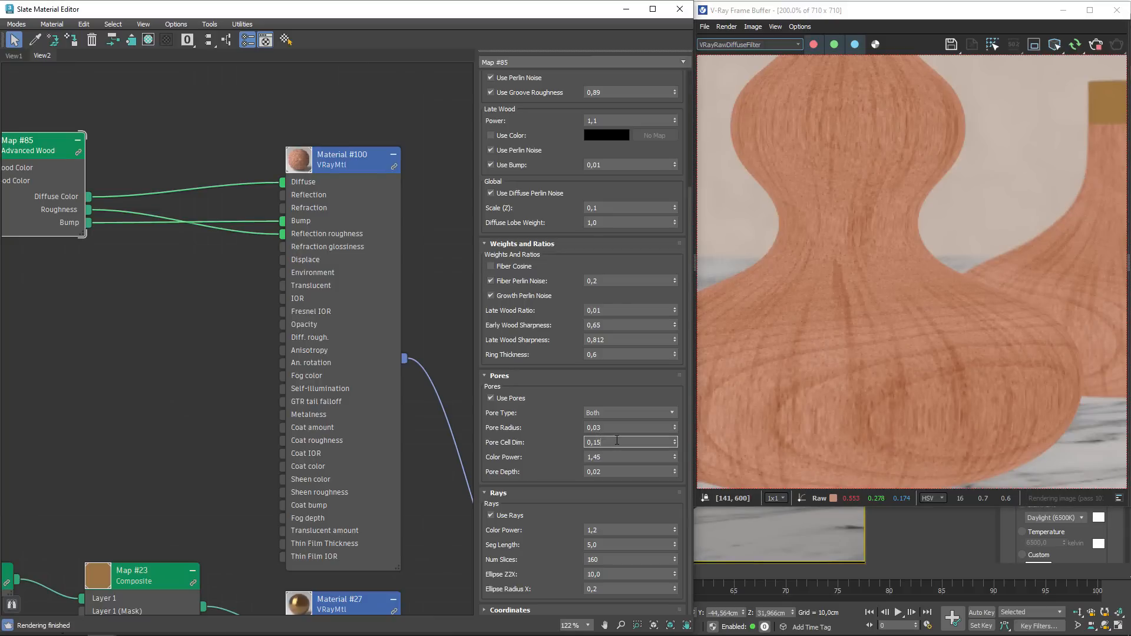
pyautogui.write('3')
pyautogui.press('Return')
pyautogui.write('2')
pyautogui.press('Return')
pyautogui.scroll(-1, 776, 376)
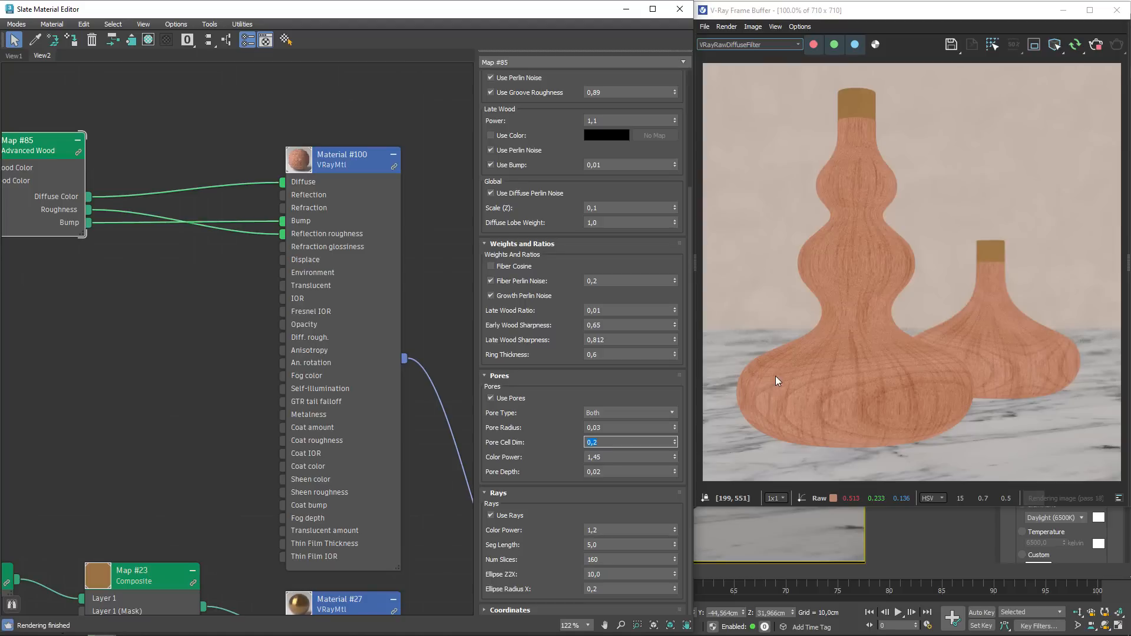
# - Turn off the wood map's rays and check the ring pattern on the vases
pyautogui.click(513, 516)
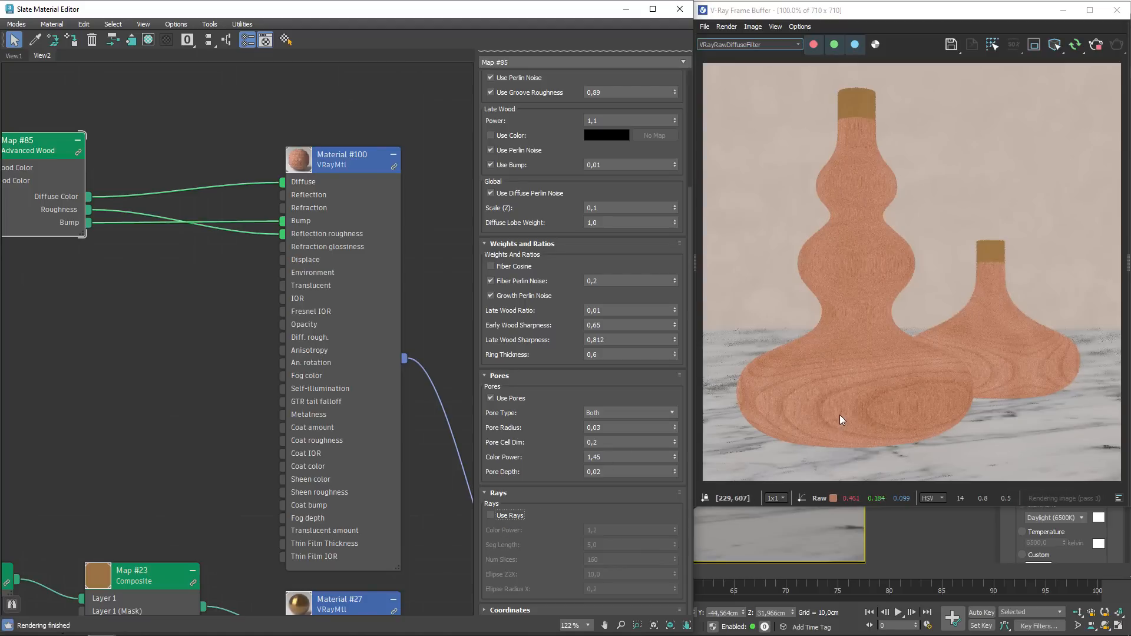
pyautogui.scroll(1, 839, 415)
pyautogui.moveTo(966, 223); pyautogui.dragTo(928, 397, button='middle')
pyautogui.scroll(-1, 930, 391)
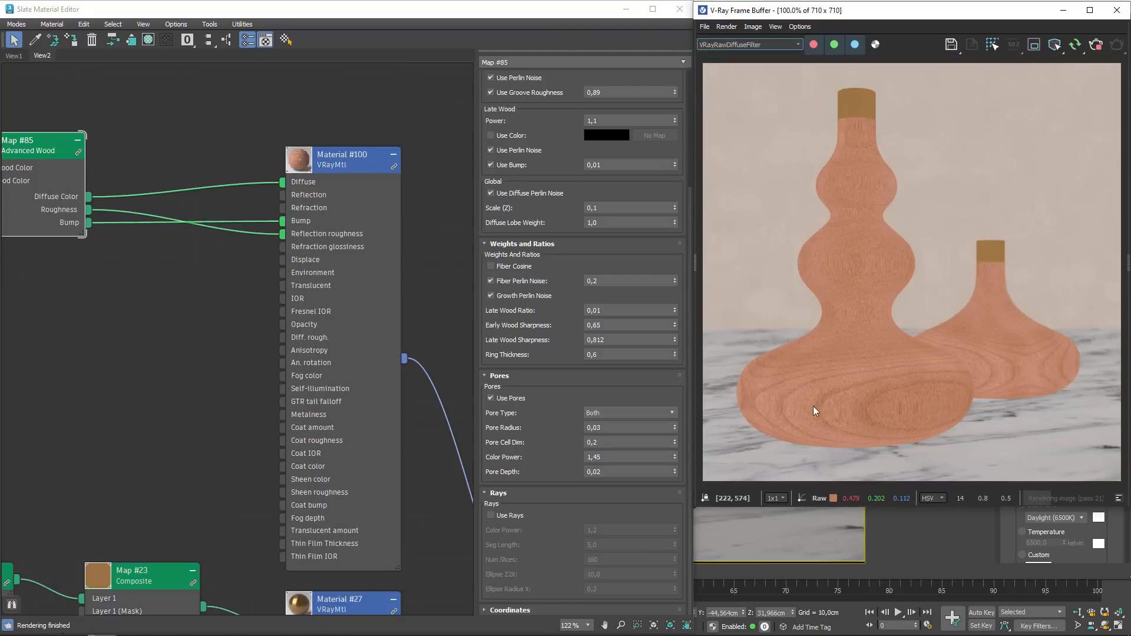
# - Switch the pores off and on again to compare the vases with and without them
pyautogui.click(496, 399)
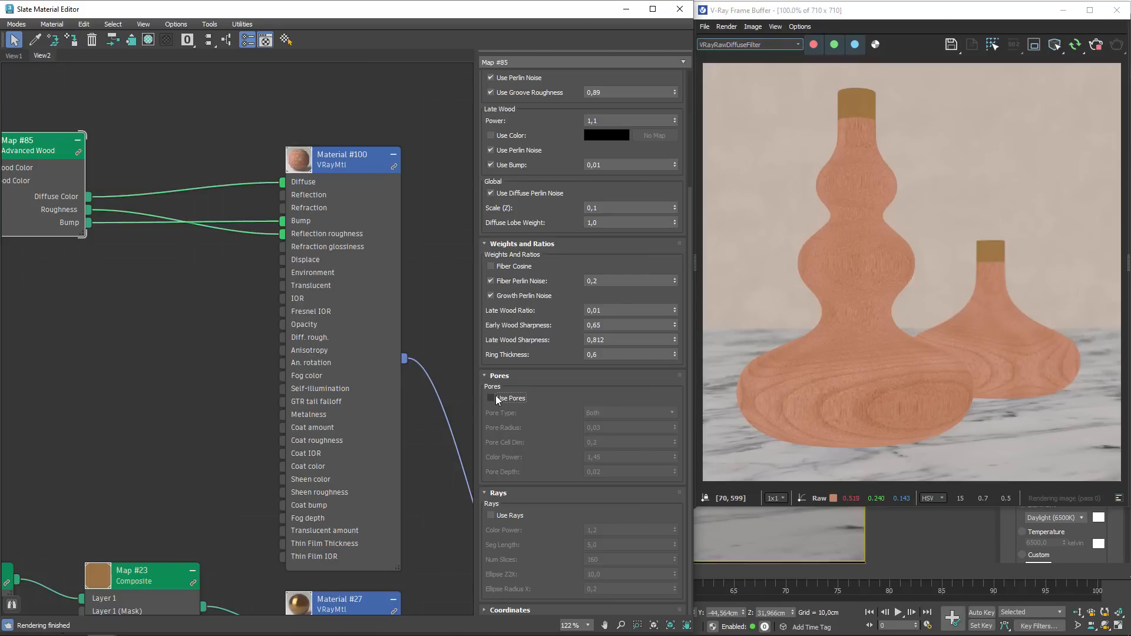
pyautogui.click(496, 398)
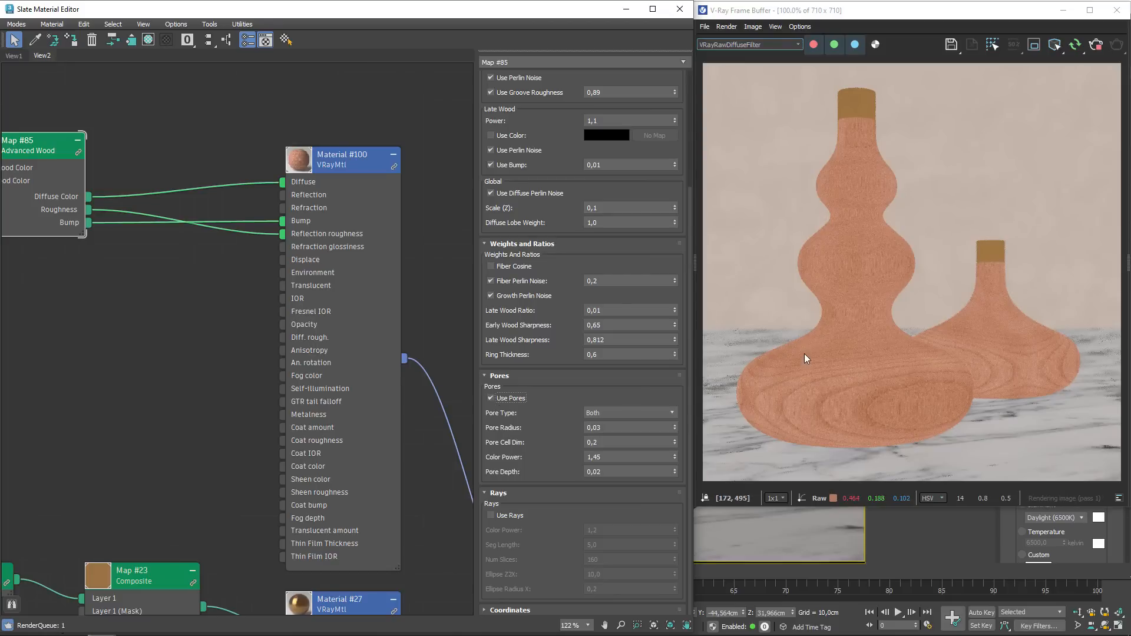
pyautogui.scroll(1, 874, 289)
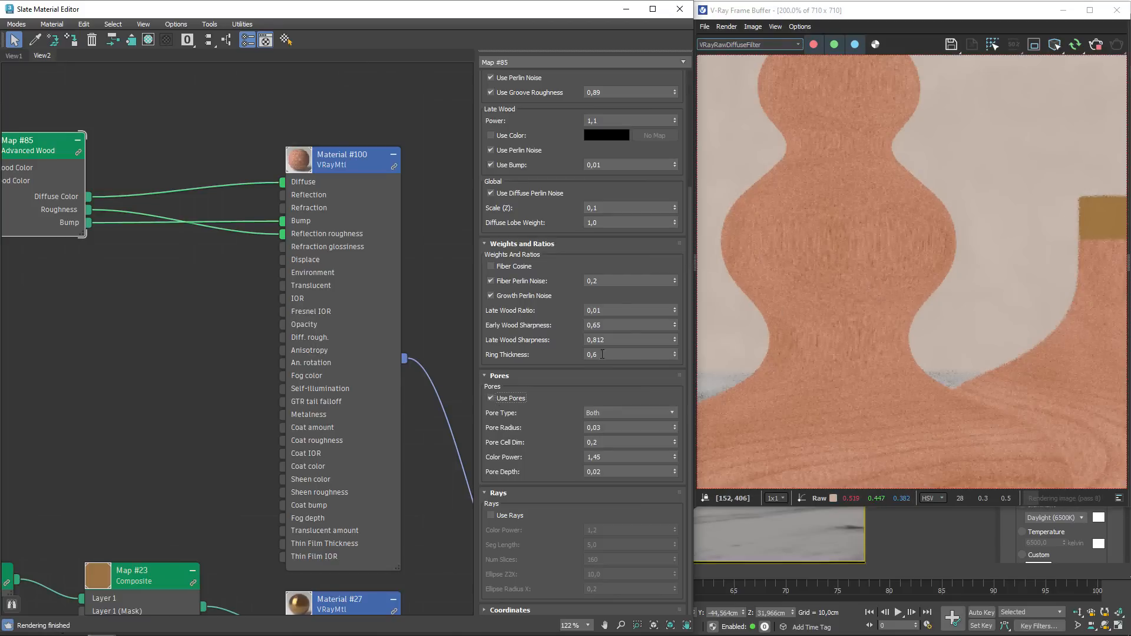
# - Try a Pore Cell Dim of 0,1, check the pores on the vase's base, and return the value to 0,15
pyautogui.click(632, 440)
pyautogui.press('BackSpace')
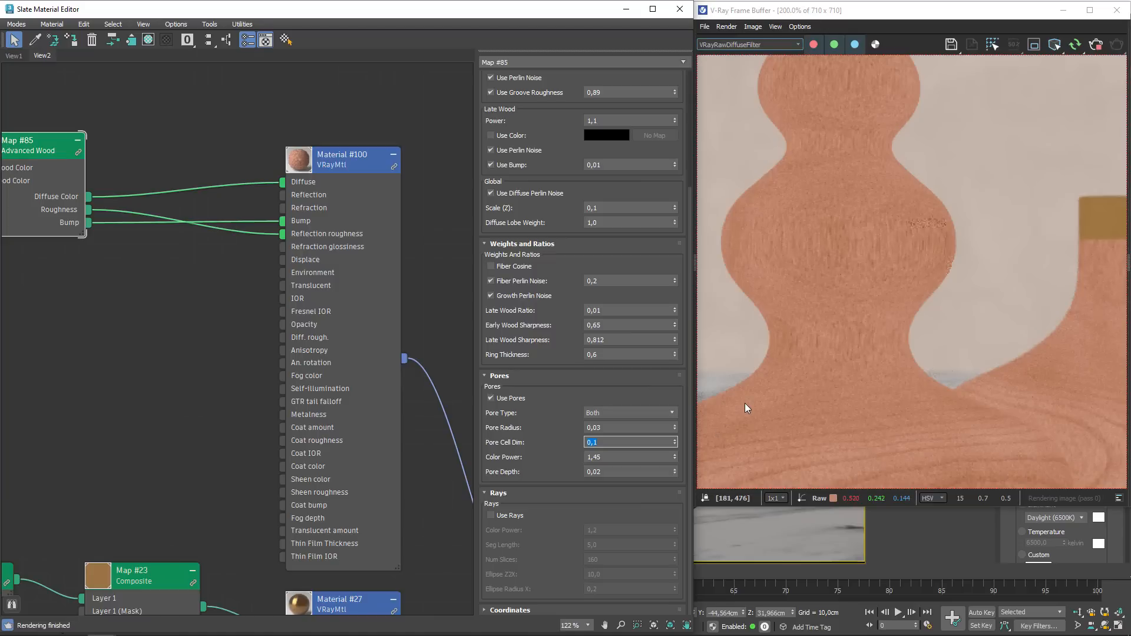
pyautogui.scroll(-1, 812, 363)
pyautogui.scroll(1, 886, 426)
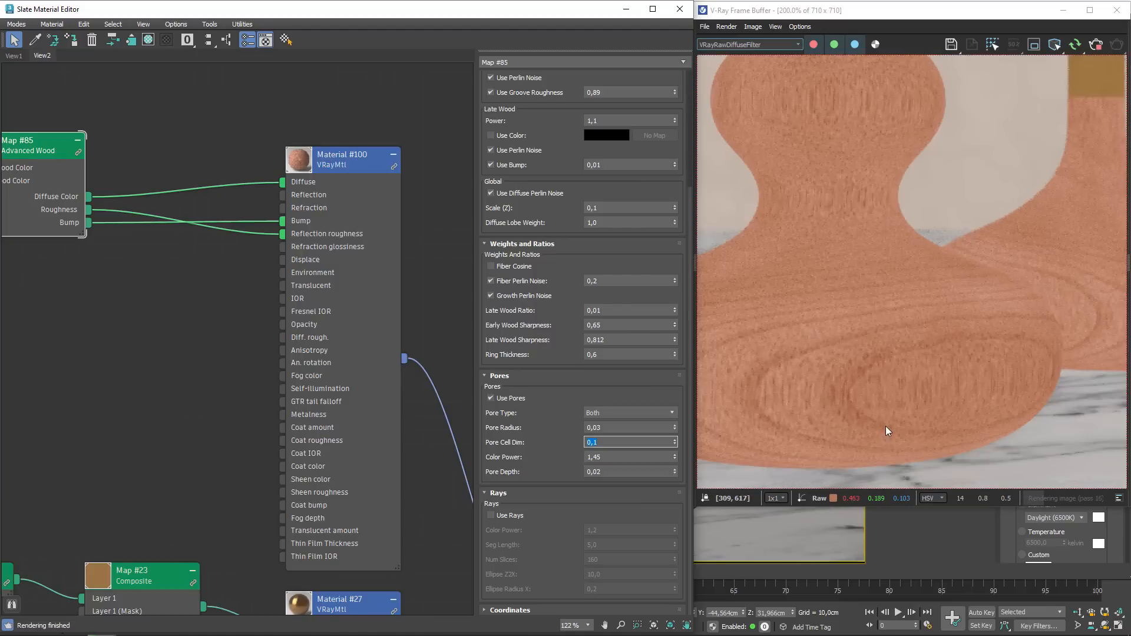
pyautogui.scroll(-1, 885, 425)
pyautogui.click(632, 442)
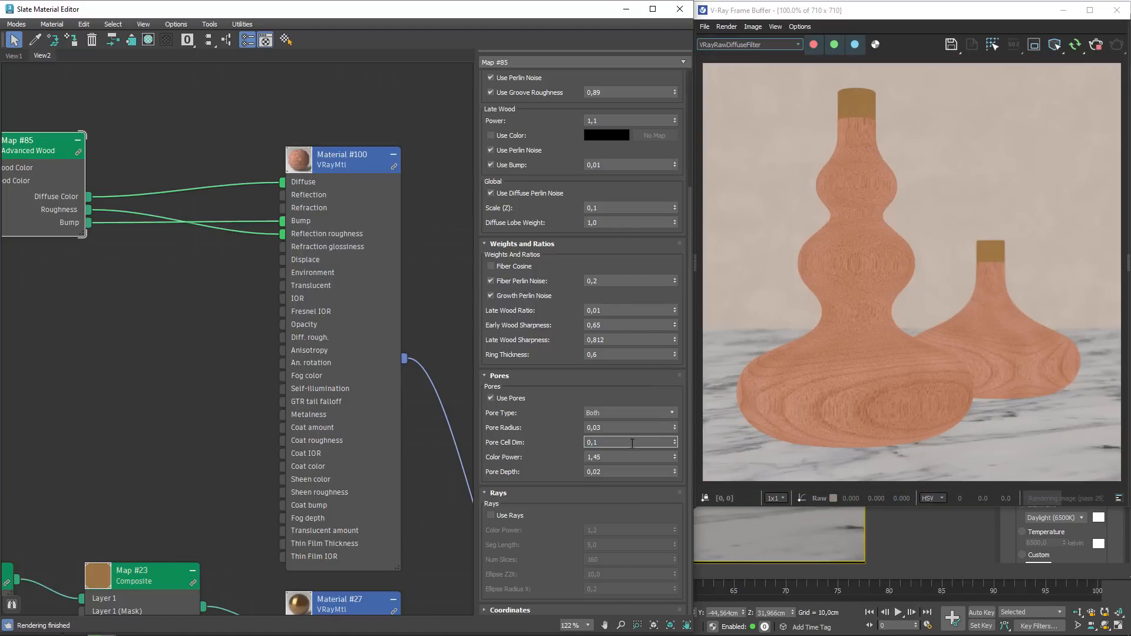
pyautogui.write('5')
pyautogui.press('Return')
# - Set the pores' Color Power to 1,2 and check the tall vase's wood grain up close
pyautogui.click(622, 457)
pyautogui.press('BackSpace')
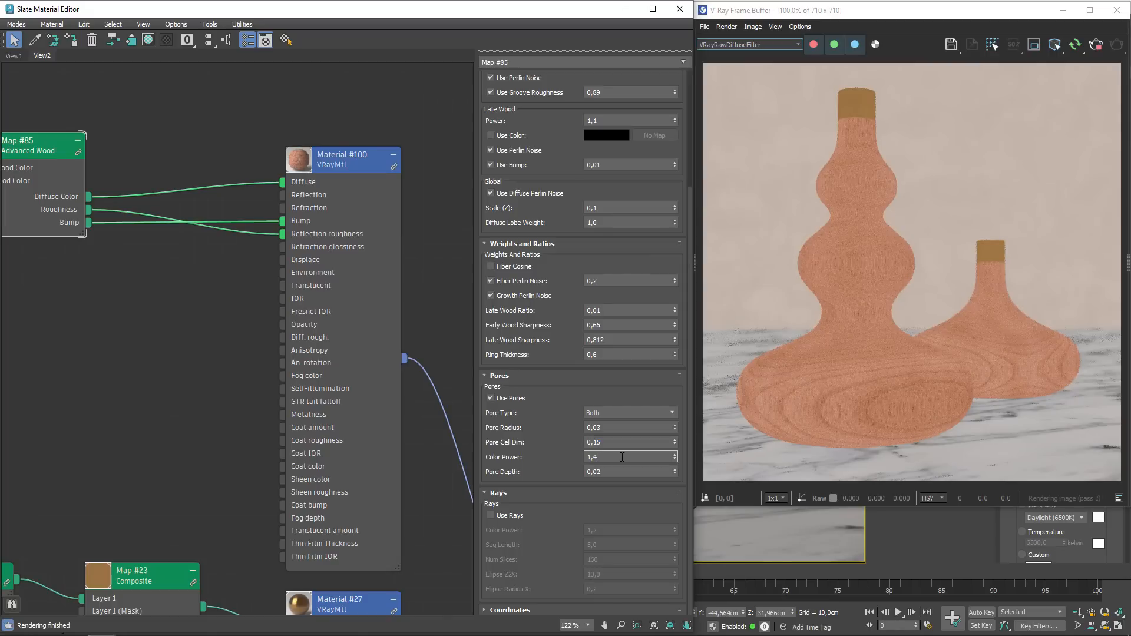
pyautogui.press('BackSpace')
pyautogui.write('2')
pyautogui.press('Return')
pyautogui.scroll(2, 912, 416)
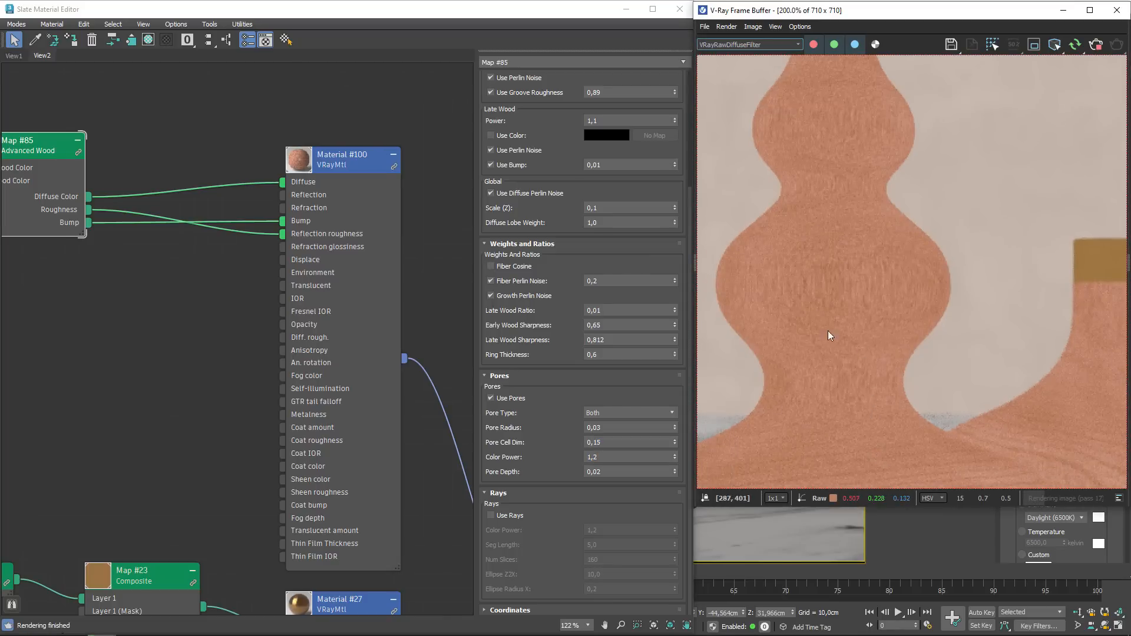
# - Switch the pores off and on for comparison and set their Color Power to 1,3
pyautogui.click(498, 405)
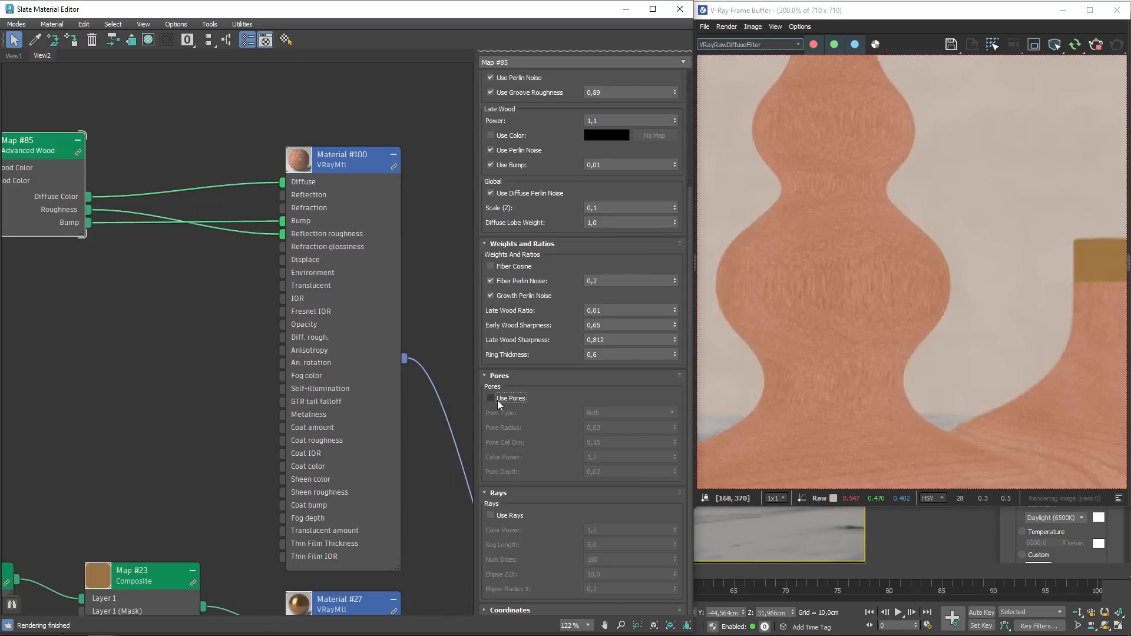
pyautogui.click(491, 399)
pyautogui.click(610, 456)
pyautogui.press('BackSpace')
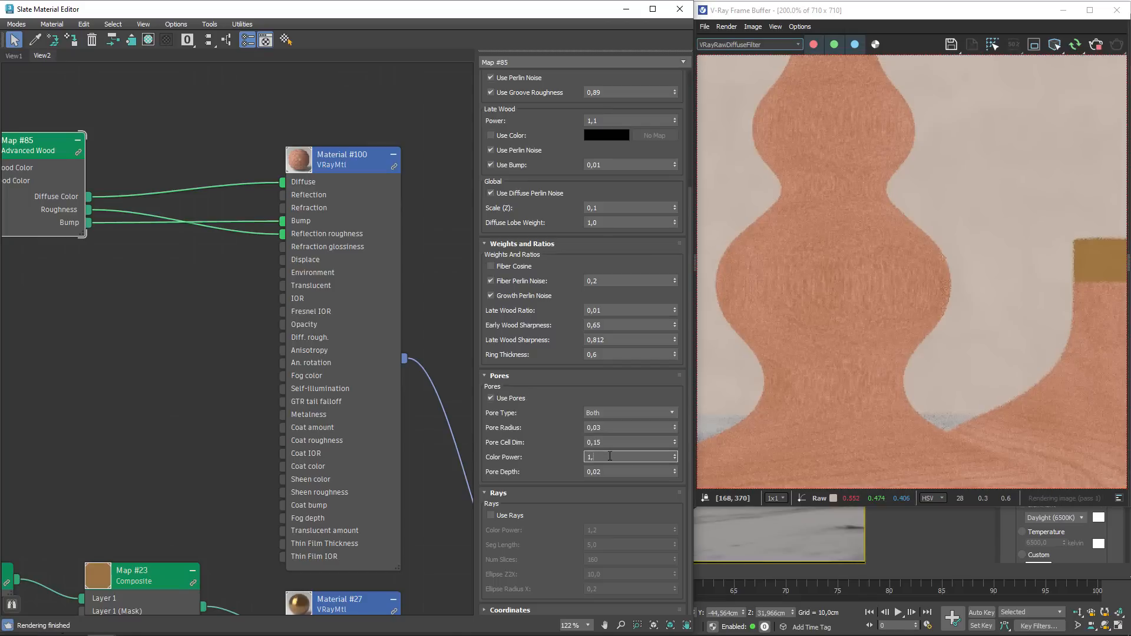
pyautogui.press('Return')
pyautogui.doubleClick(864, 366)
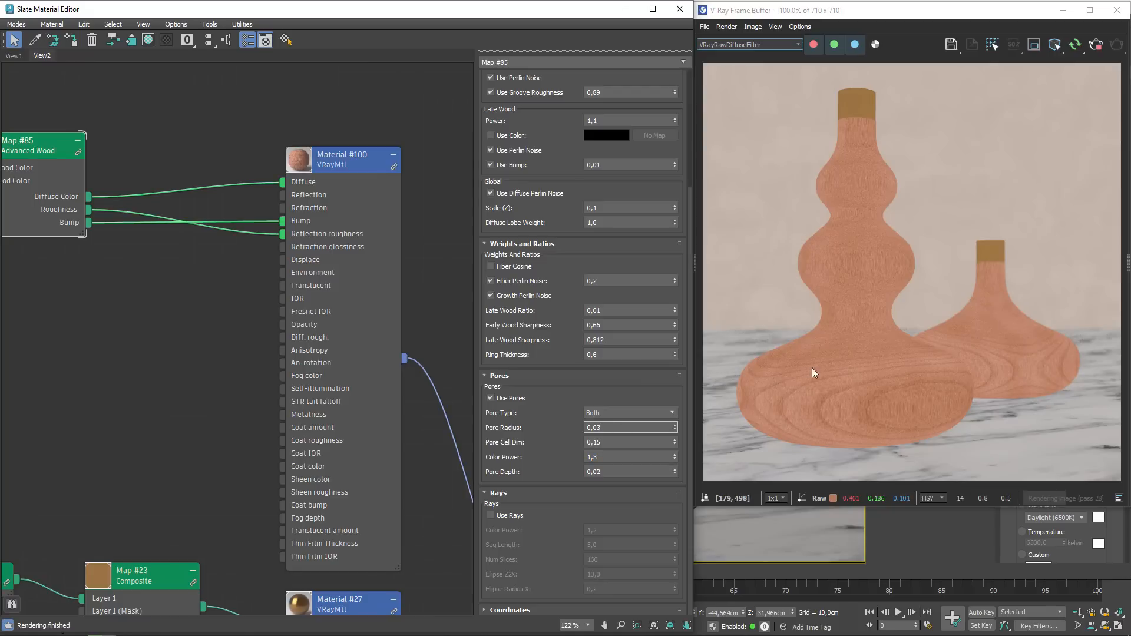
# - Turn the wood map's rays back on and set their Color Power to 1,15, trying 1,1 first
pyautogui.click(531, 517)
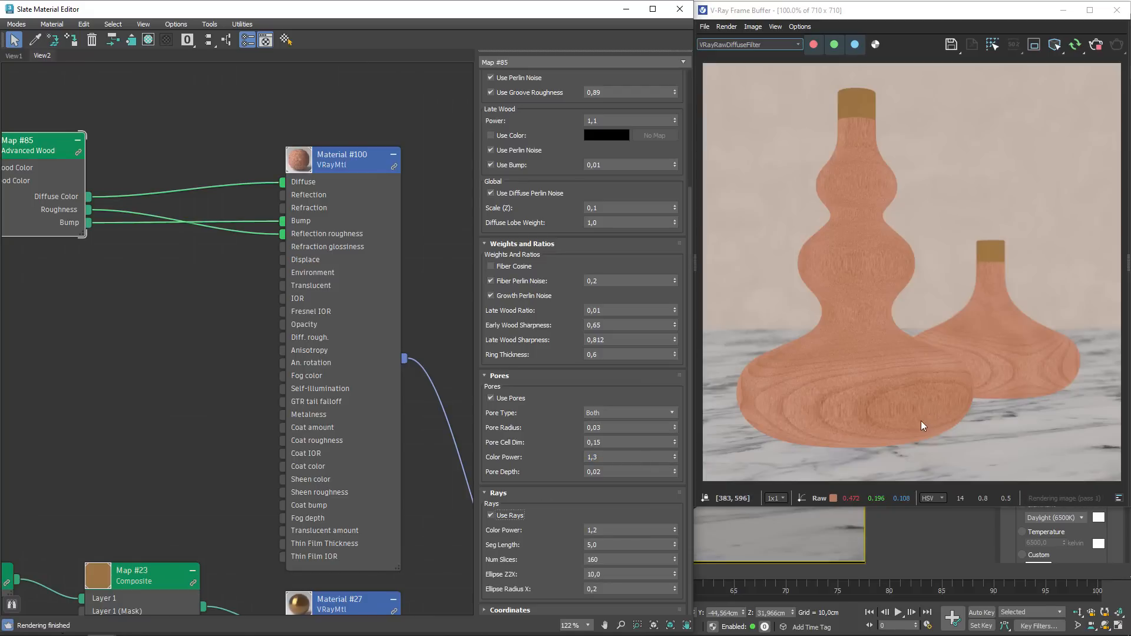
pyautogui.click(868, 420)
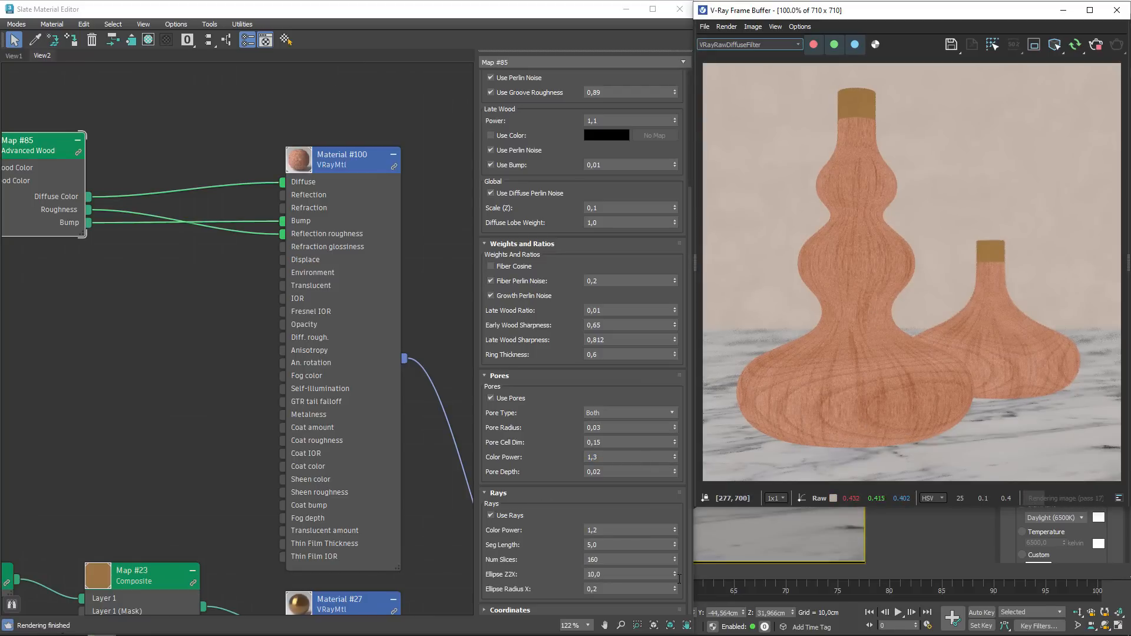
pyautogui.click(613, 530)
pyautogui.press('BackSpace')
pyautogui.write('1')
pyautogui.press('Return')
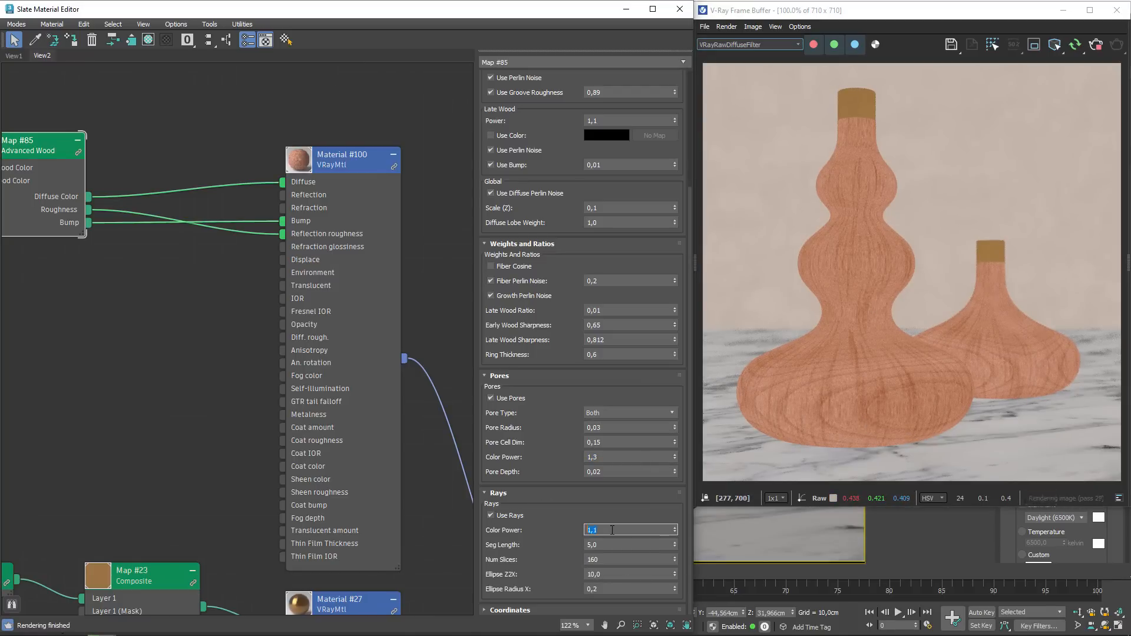
pyautogui.click(614, 531)
pyautogui.write('5')
pyautogui.press('Return')
# - Switch the frame buffer from the raw diffuse filter to the RGB color channel
pyautogui.click(747, 44)
pyautogui.click(743, 46)
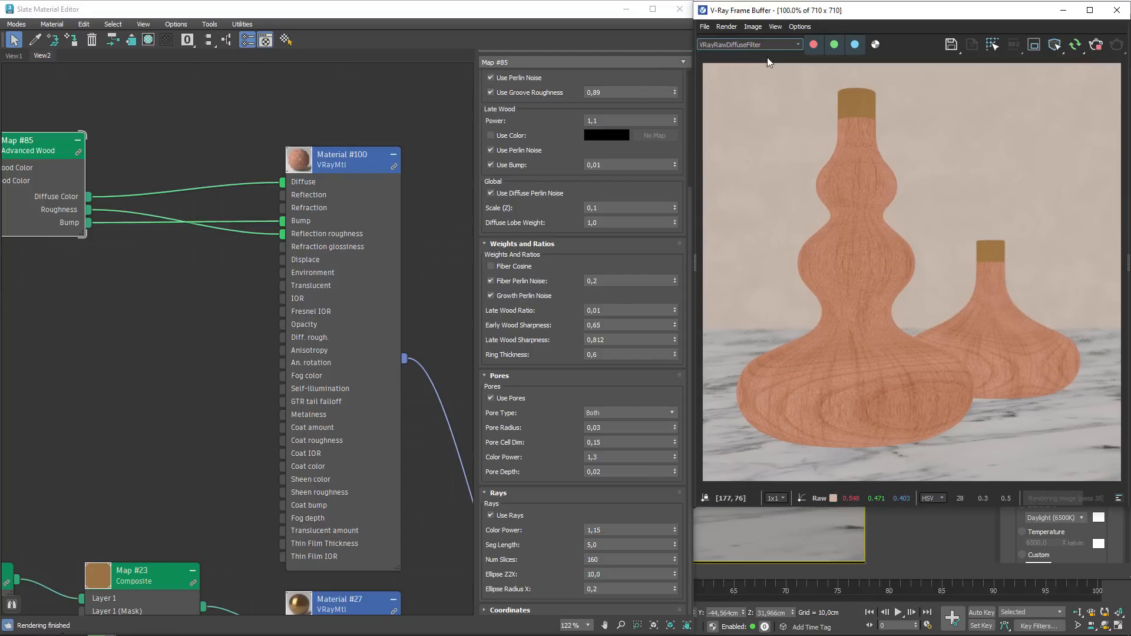
pyautogui.click(758, 45)
pyautogui.click(749, 57)
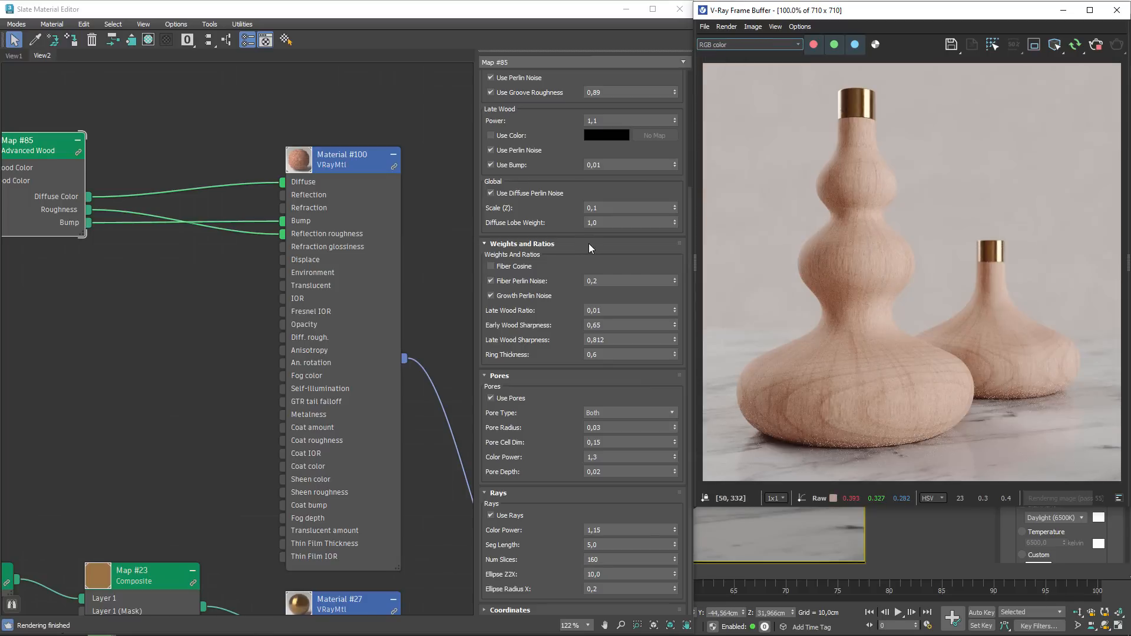
# - Darken the Early Wood color to a brown of about 8C5133 and set the Late Wood Power to 1,05
pyautogui.click(565, 304)
pyautogui.scroll(4, 566, 304)
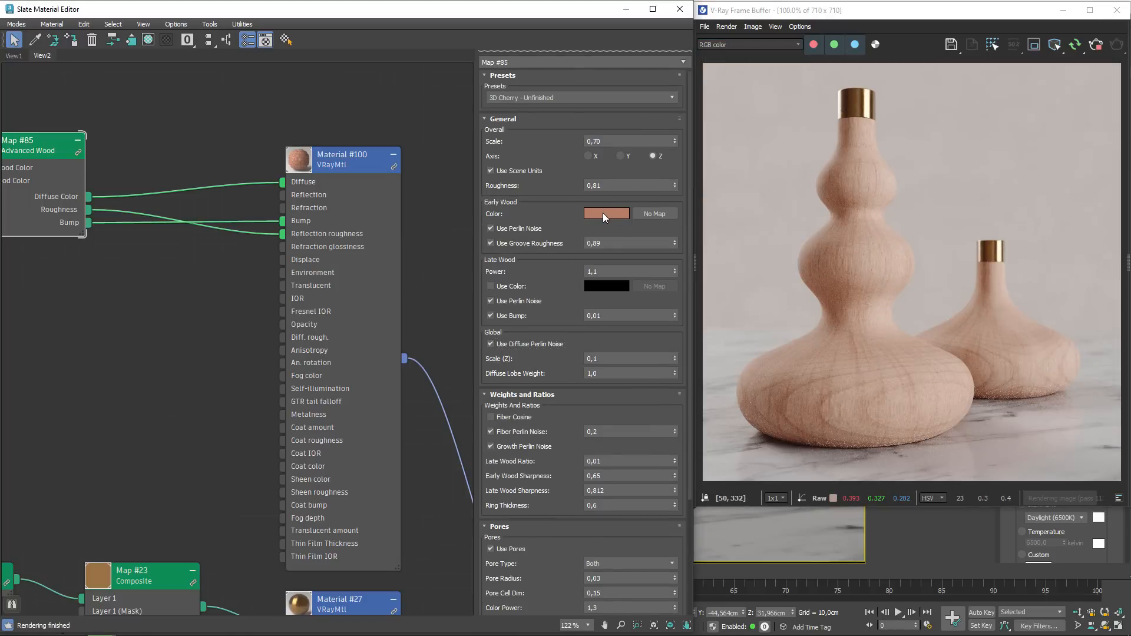
pyautogui.click(602, 213)
pyautogui.moveTo(445, 159); pyautogui.dragTo(479, 148)
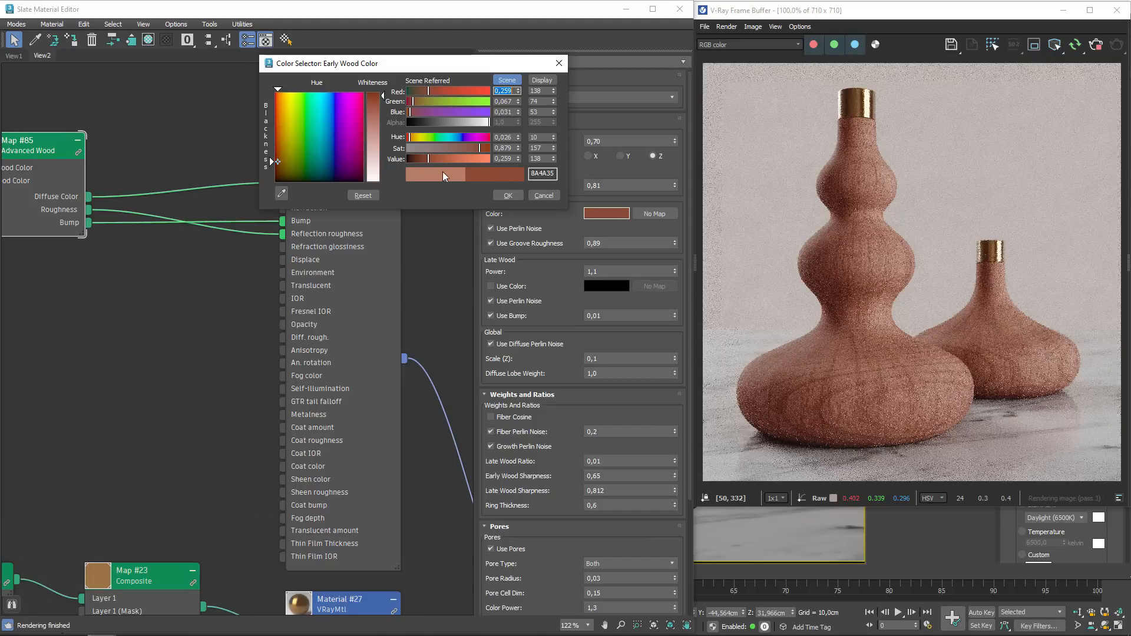
pyautogui.moveTo(445, 157); pyautogui.dragTo(411, 138)
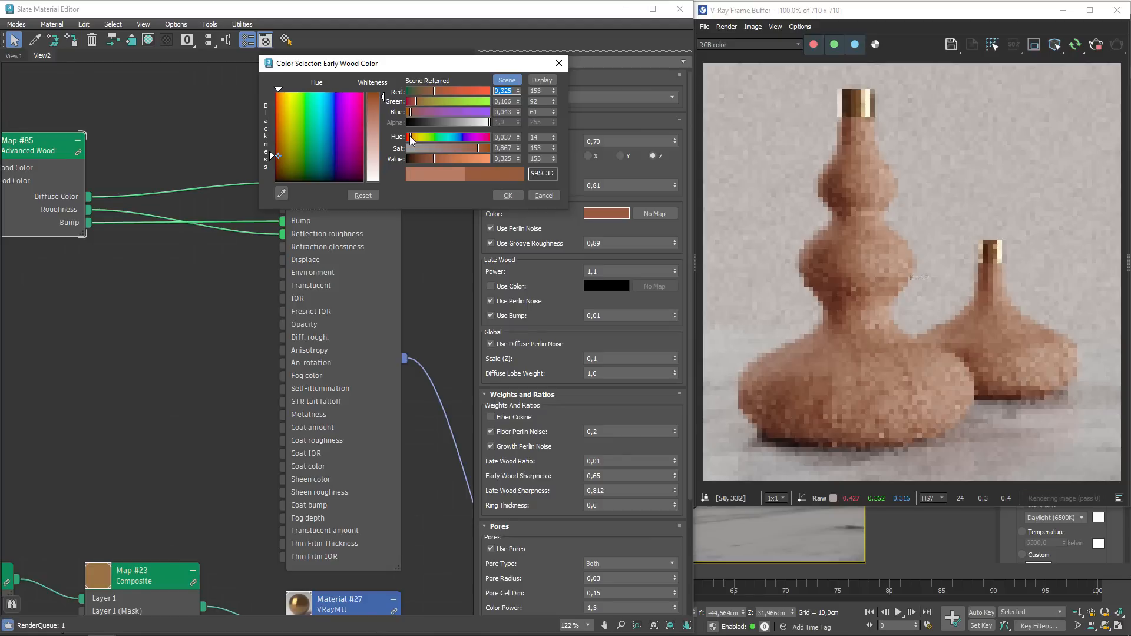
pyautogui.click(428, 160)
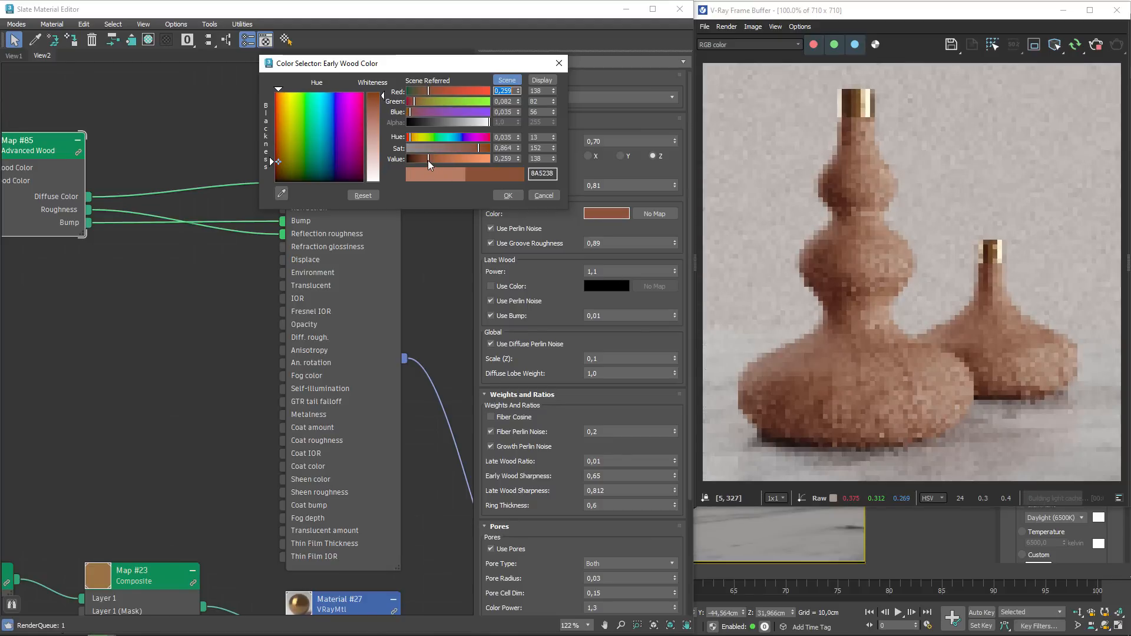
pyautogui.click(430, 160)
pyautogui.click(480, 149)
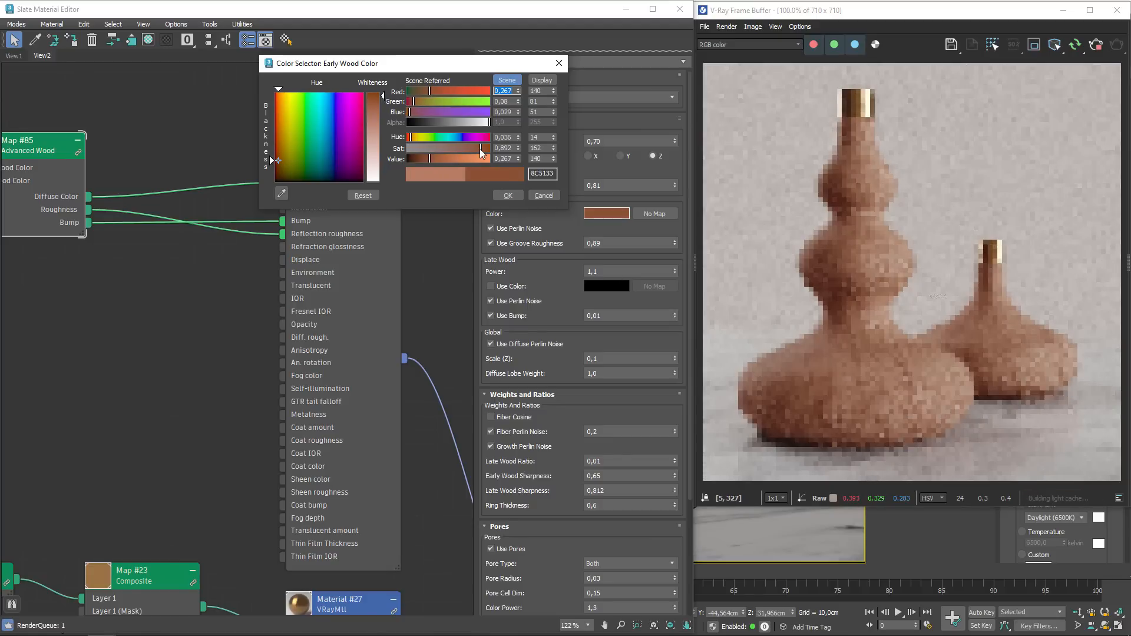
pyautogui.click(508, 197)
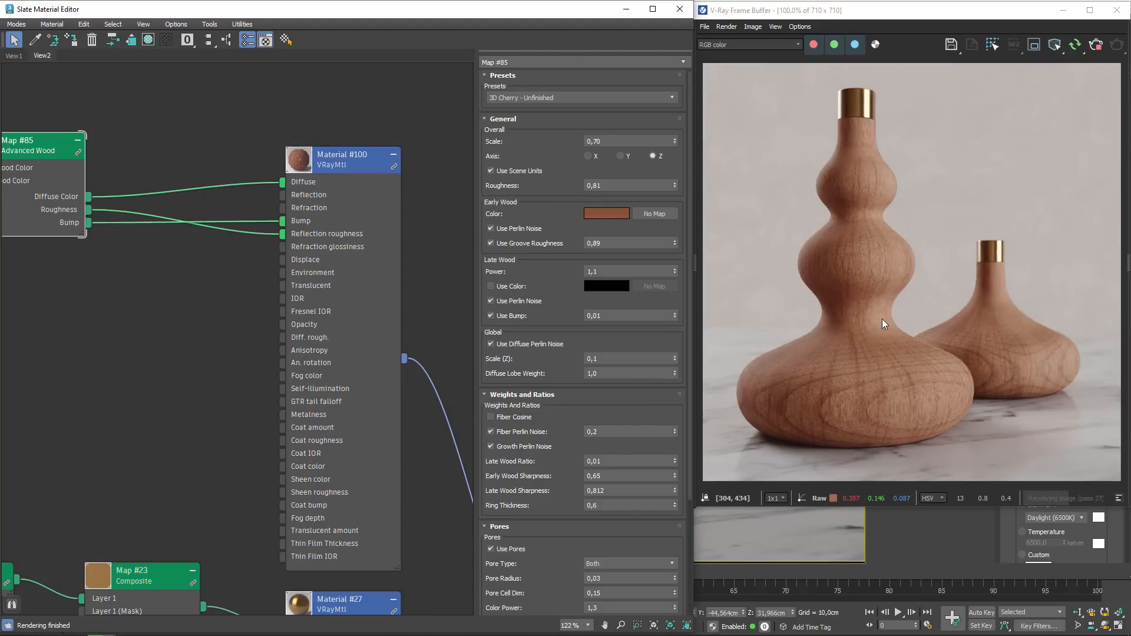
pyautogui.click(616, 274)
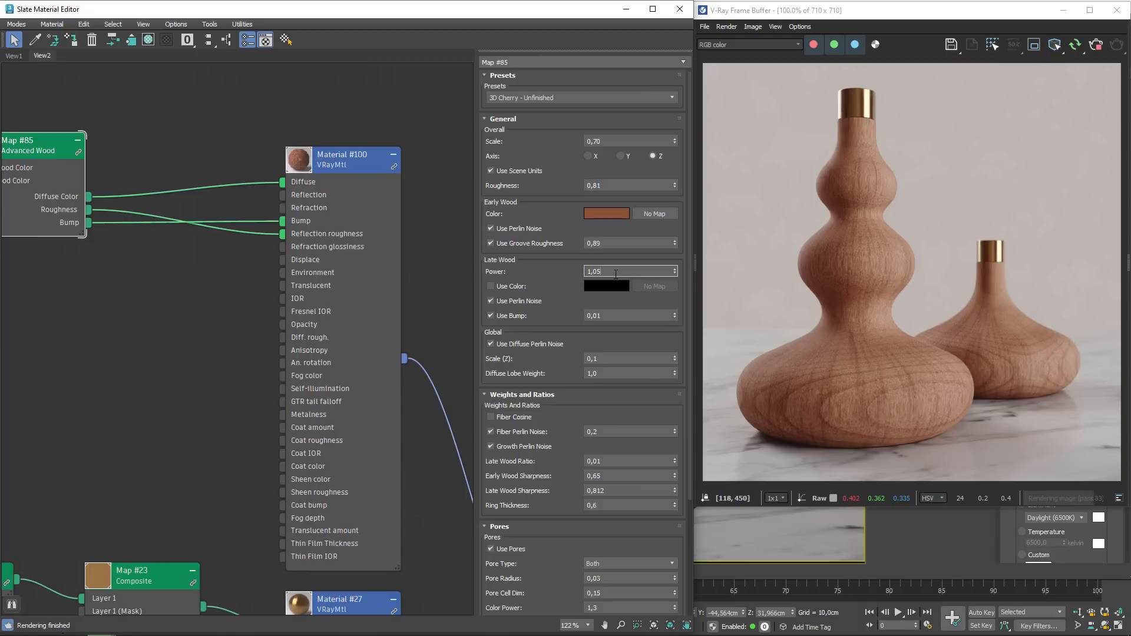
pyautogui.press('Return')
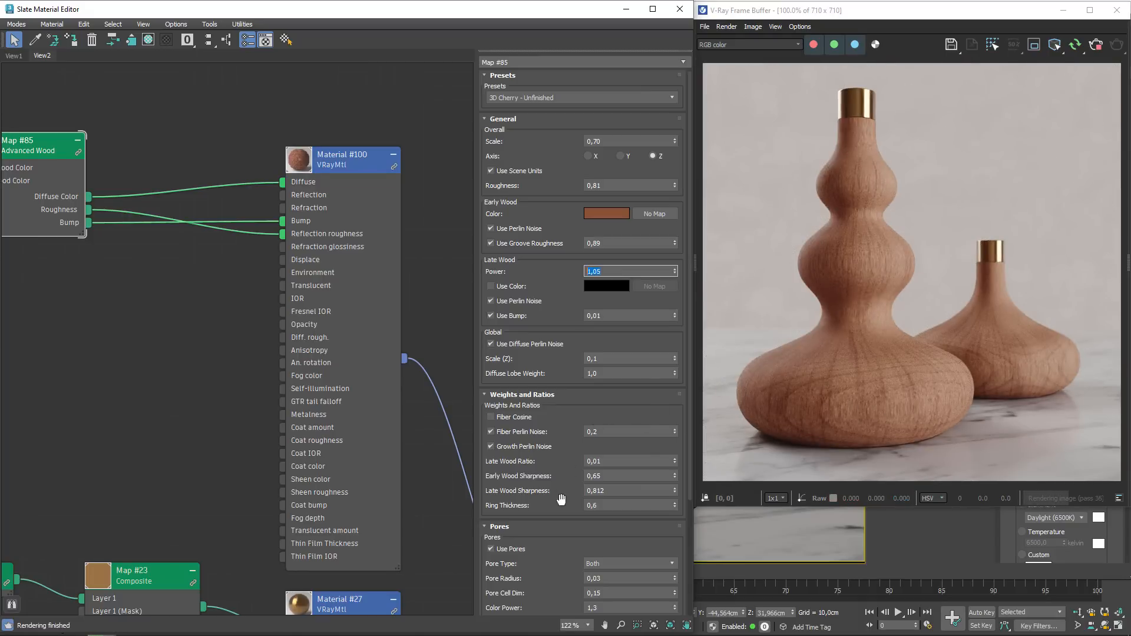
# - Try a Seg Length of 1,0 for the rays and set it to 10,0
pyautogui.scroll(-4, 563, 501)
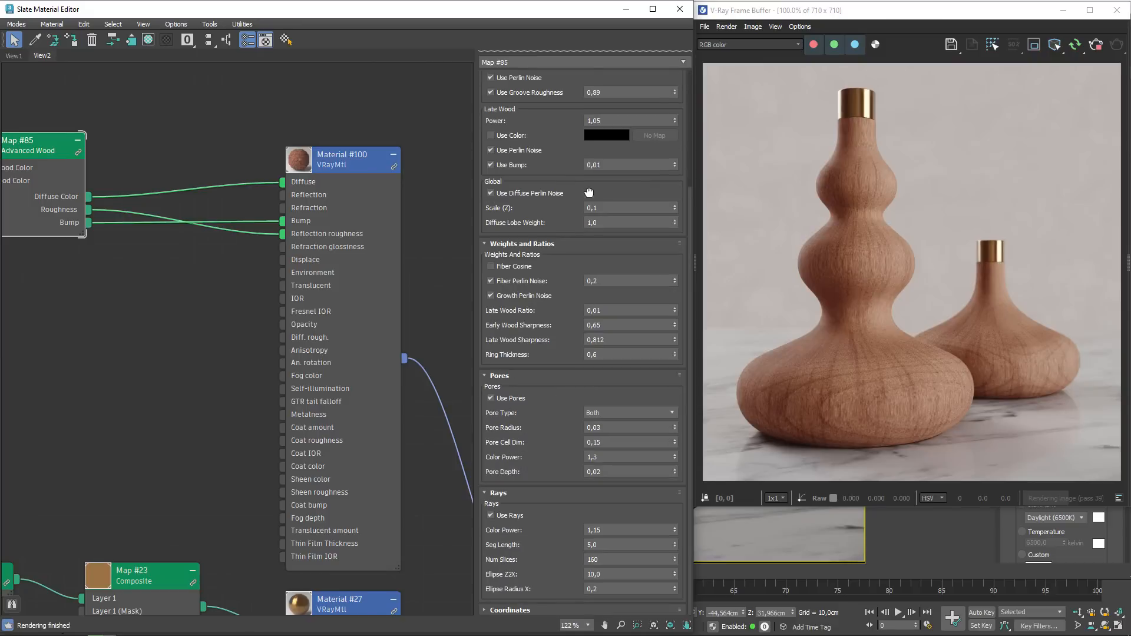
pyautogui.click(608, 545)
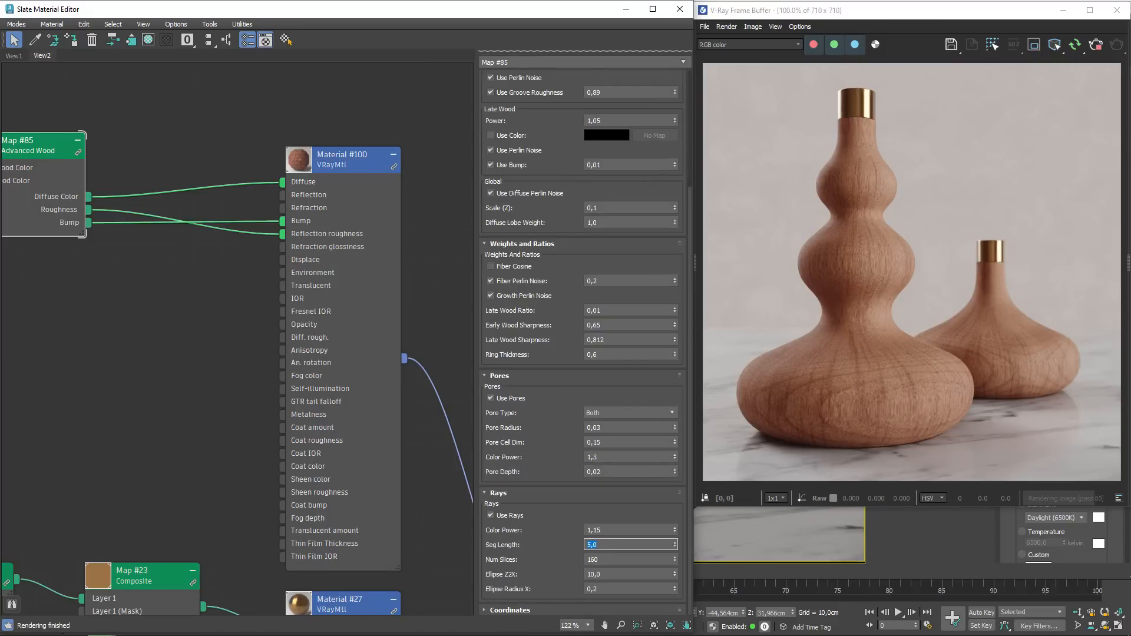
pyautogui.write('1,0')
pyautogui.press('Return')
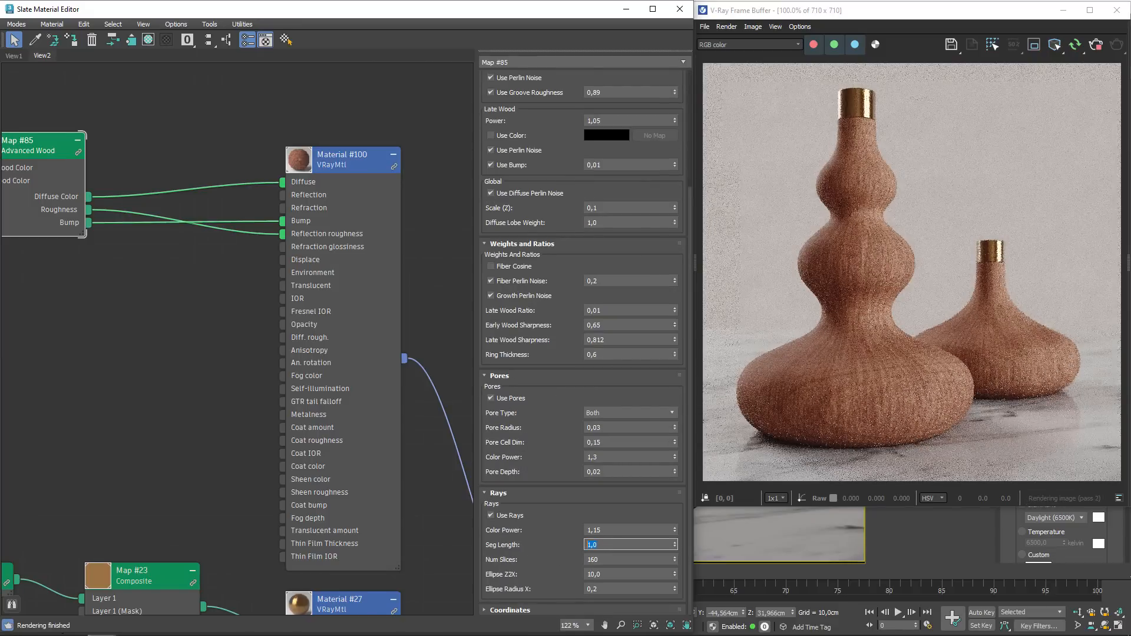
pyautogui.write('10,0')
pyautogui.press('Return')
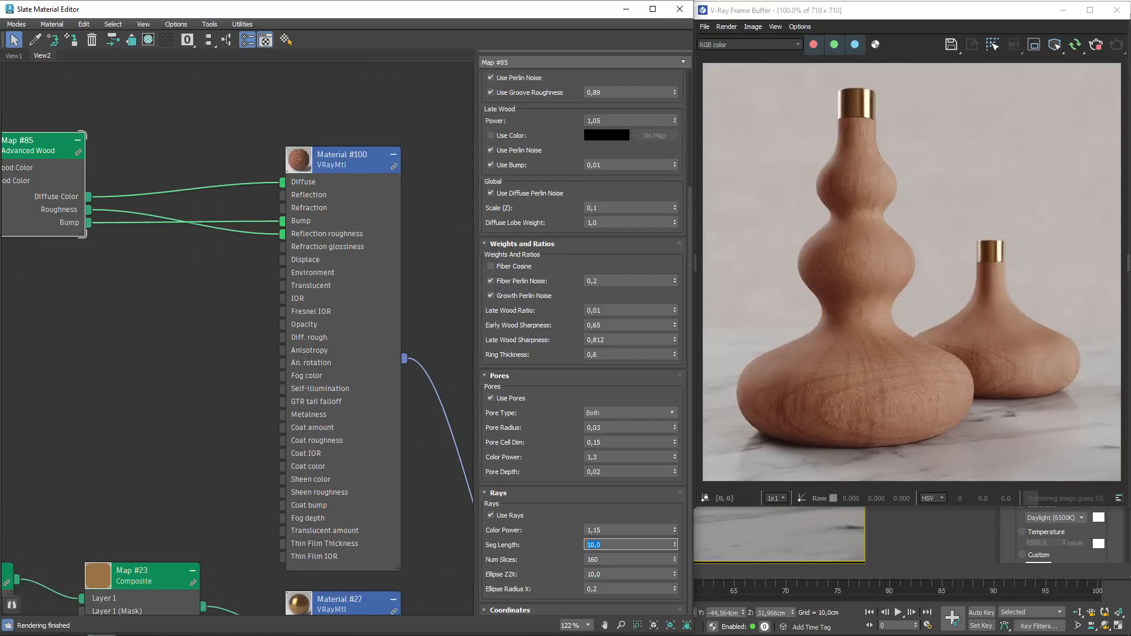
# - Try the rays' Ellipse ZZX at 5,0 and 30,0, comparing the grain on the vases
pyautogui.click(613, 574)
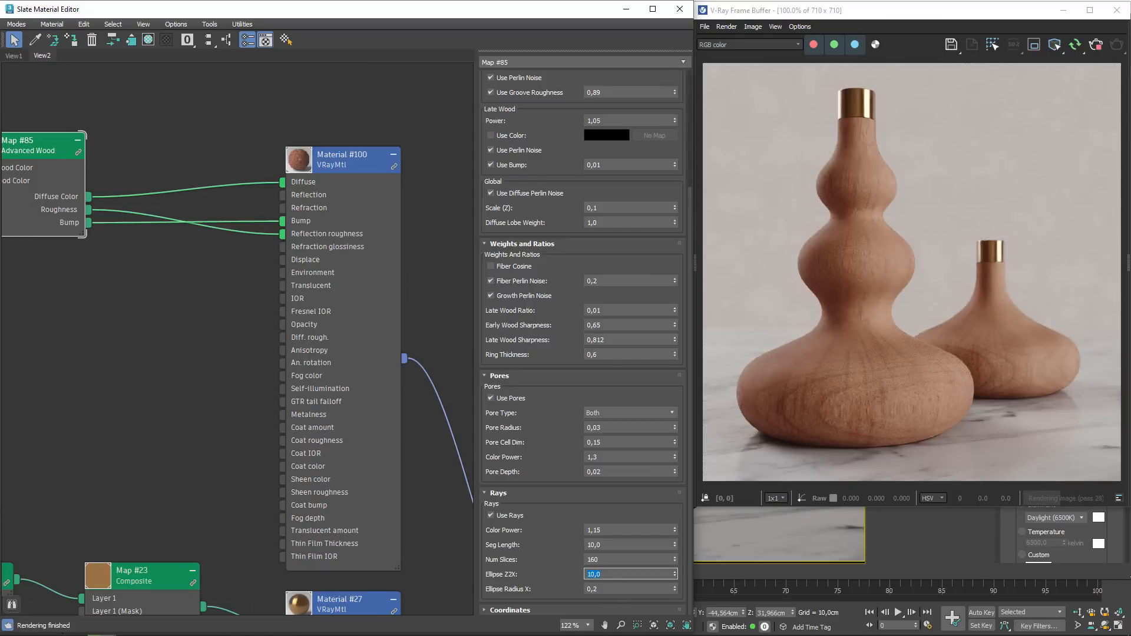
pyautogui.write('5,0')
pyautogui.press('Return')
pyautogui.press('Return')
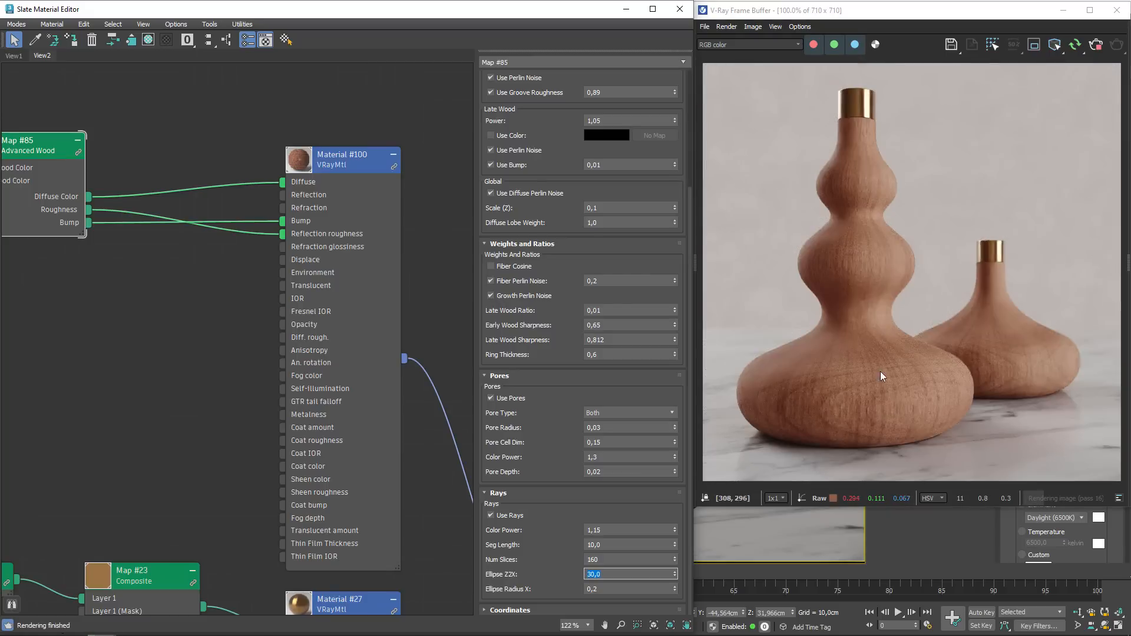
# - Try a Color Power of 1,05 for the rays and set it to 1,1
pyautogui.click(629, 531)
pyautogui.write('5')
pyautogui.press('Return')
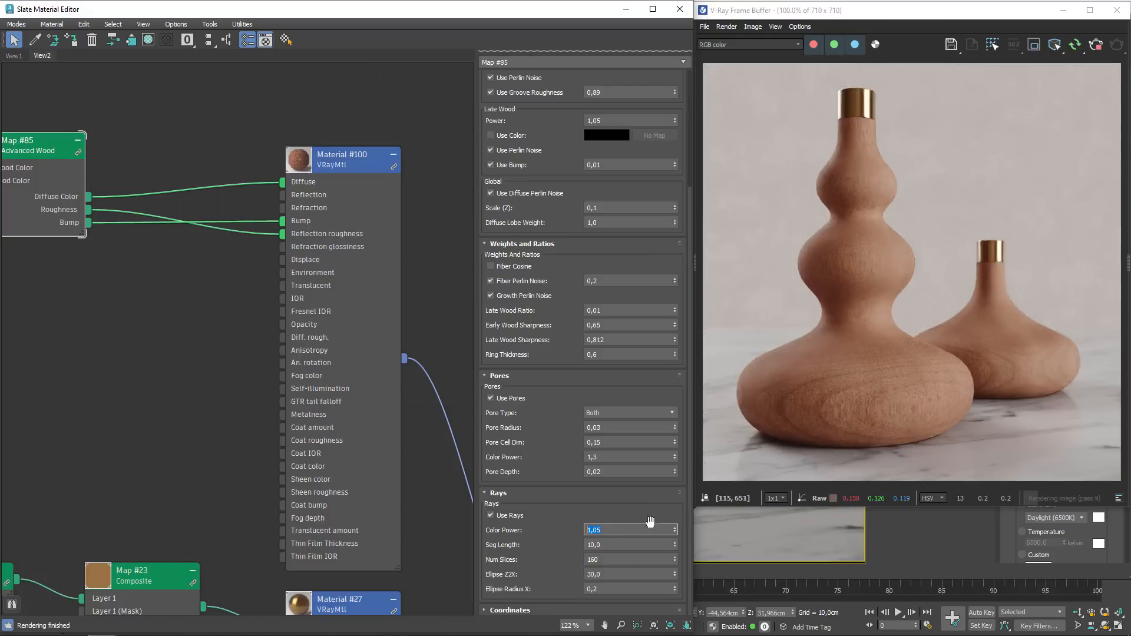
pyautogui.click(609, 531)
pyautogui.write('1')
pyautogui.press('Return')
# - Try an Ellipse ZZX of 15,0 for the rays and set it to 16,0
pyautogui.click(601, 574)
pyautogui.write('15')
pyautogui.press('Return')
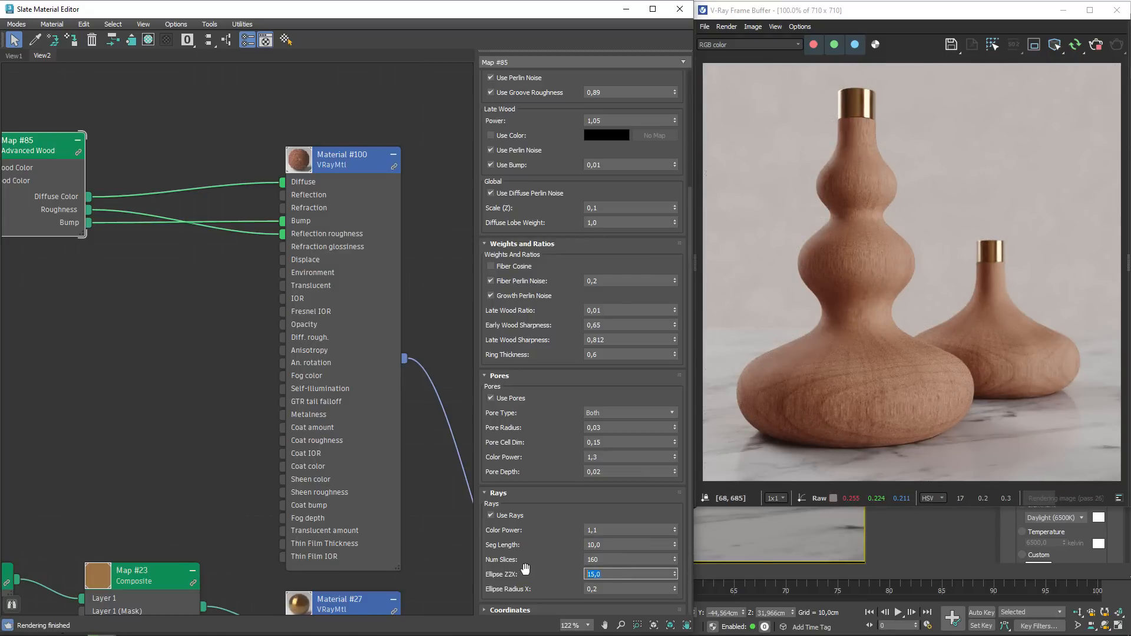
pyautogui.write('16')
pyautogui.press('Return')
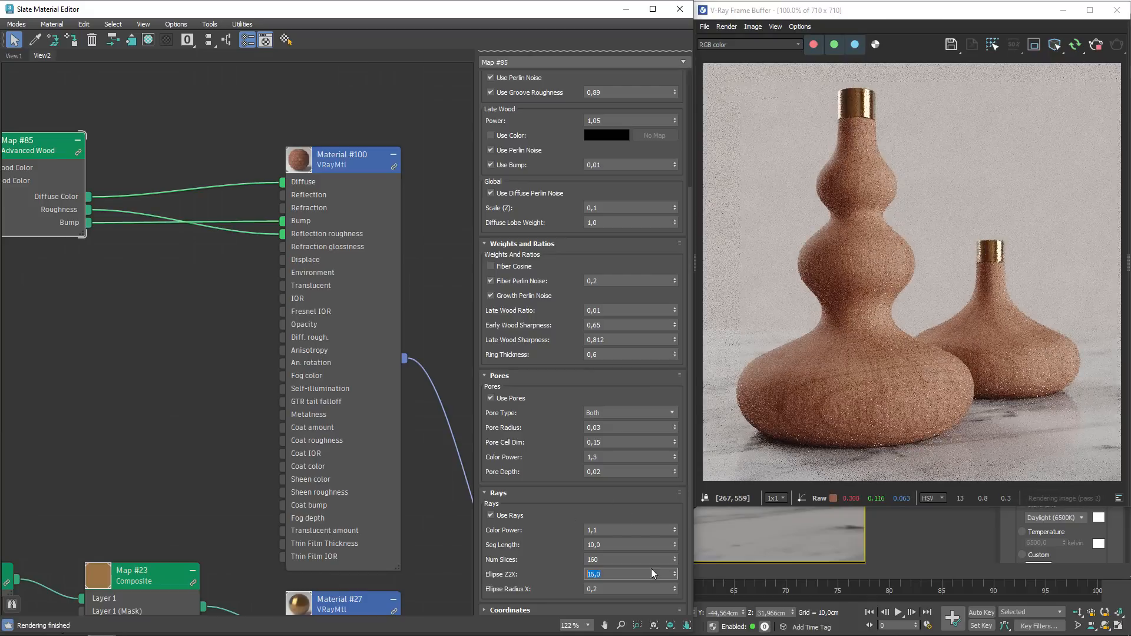
# - Set the rays' Ellipse Radius X to 0,15 and check the wood on the vases
pyautogui.doubleClick(637, 588)
pyautogui.write('0,15')
pyautogui.press('Return')
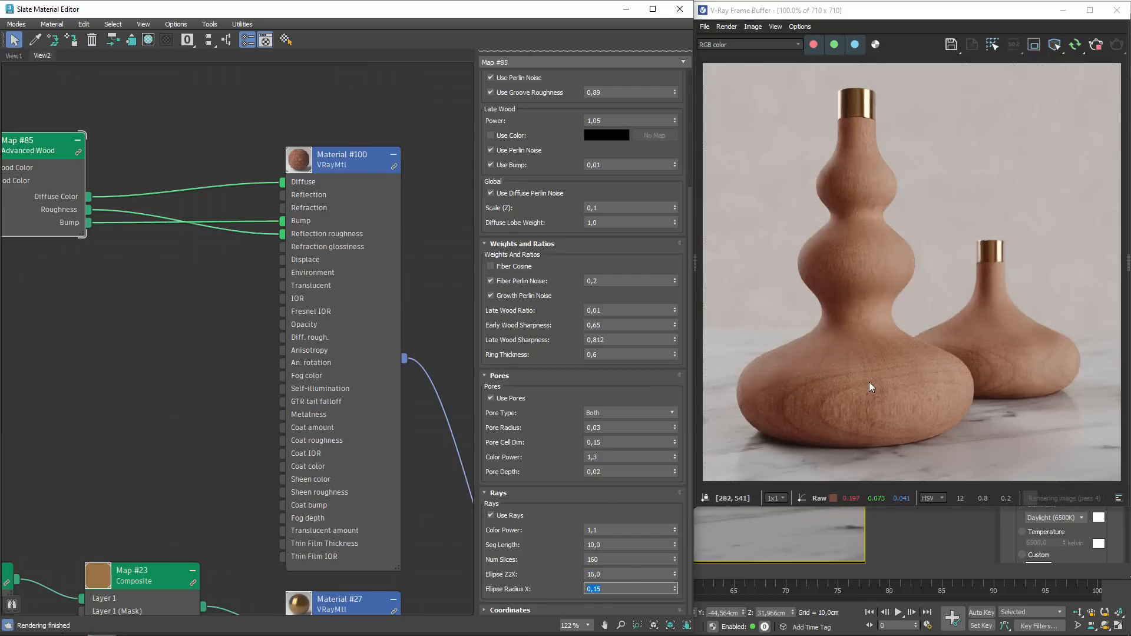
pyautogui.scroll(-3, 881, 367)
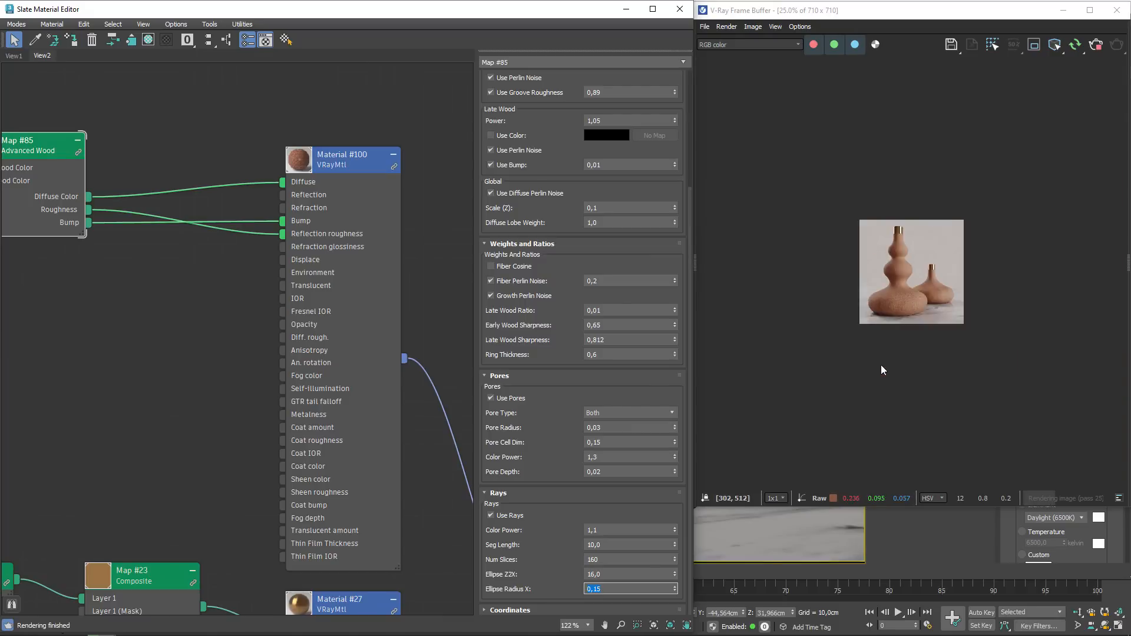
pyautogui.scroll(3, 883, 364)
pyautogui.click(864, 287)
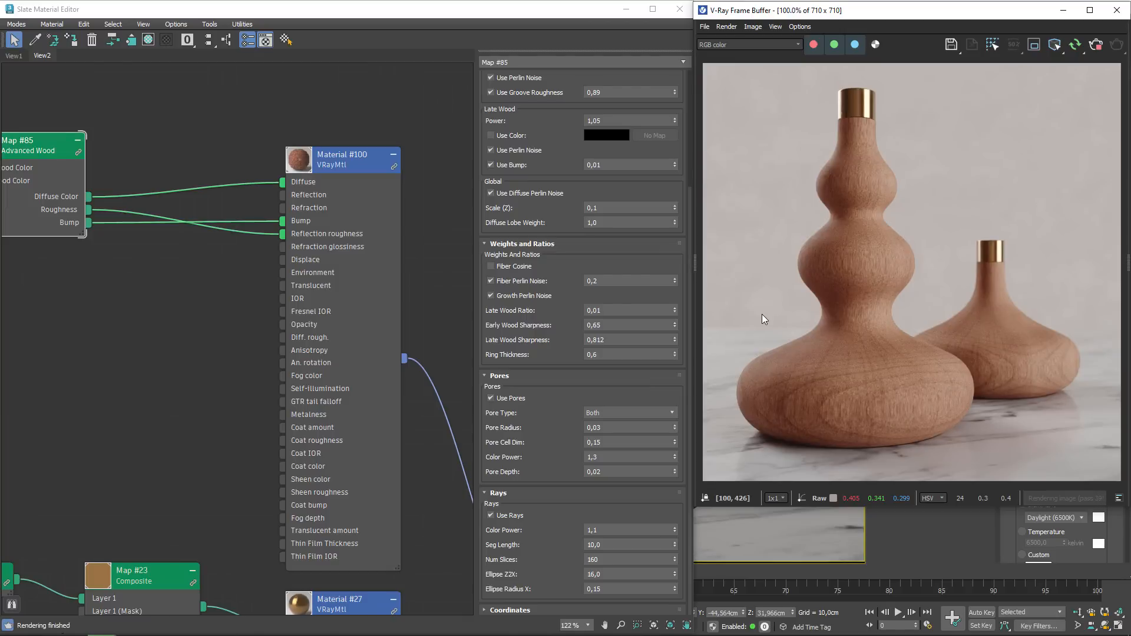
# - Show the VRayRoughness channel and examine the ring pattern on the tall vase up close
pyautogui.click(765, 46)
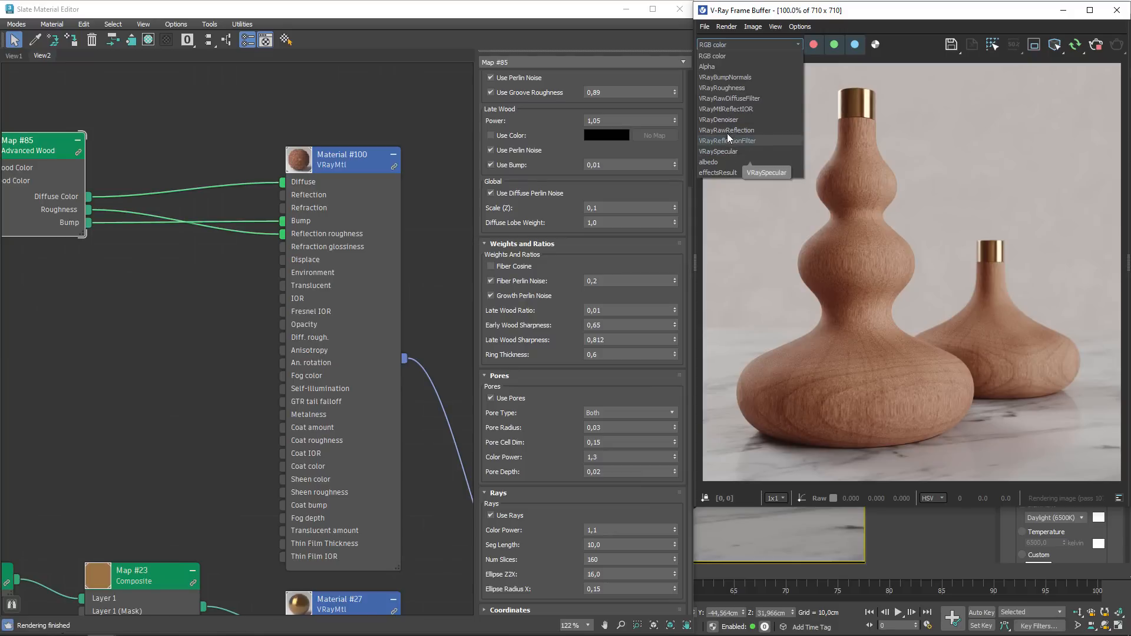
pyautogui.click(737, 87)
pyautogui.scroll(1, 875, 279)
pyautogui.moveTo(855, 207); pyautogui.dragTo(899, 327, button='middle')
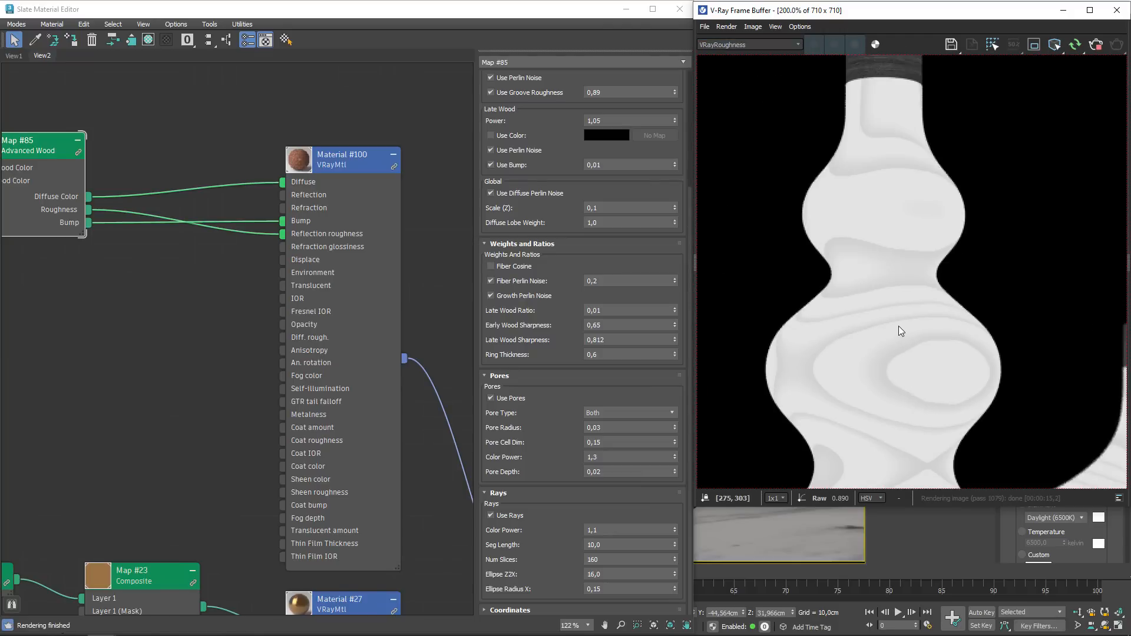
pyautogui.scroll(1, 881, 324)
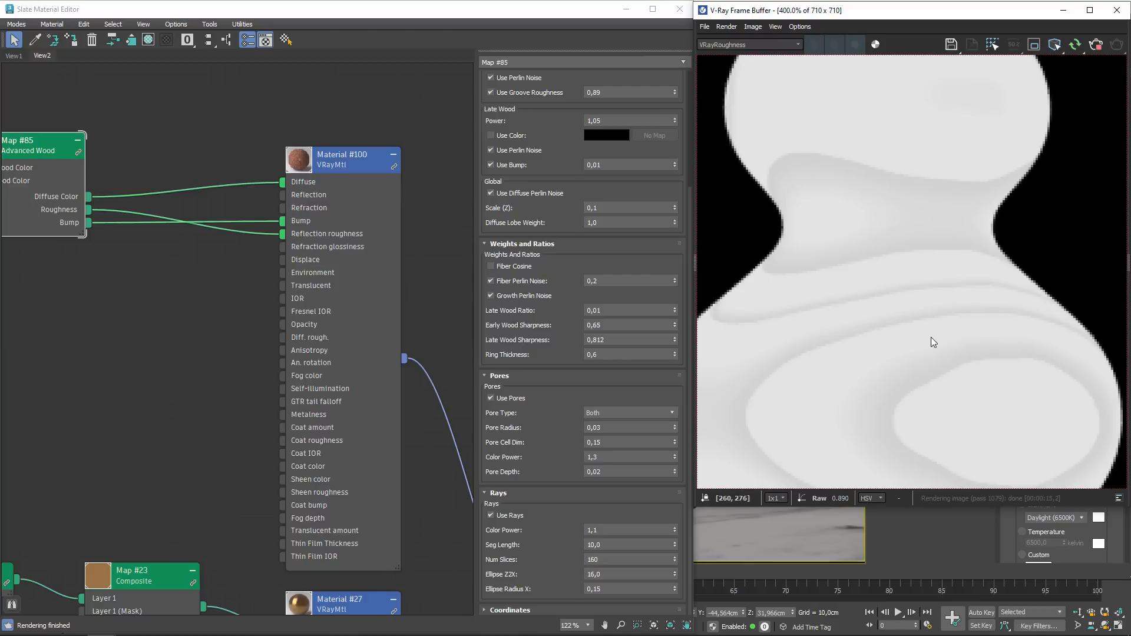
pyautogui.scroll(-3, 919, 365)
pyautogui.scroll(3, 933, 407)
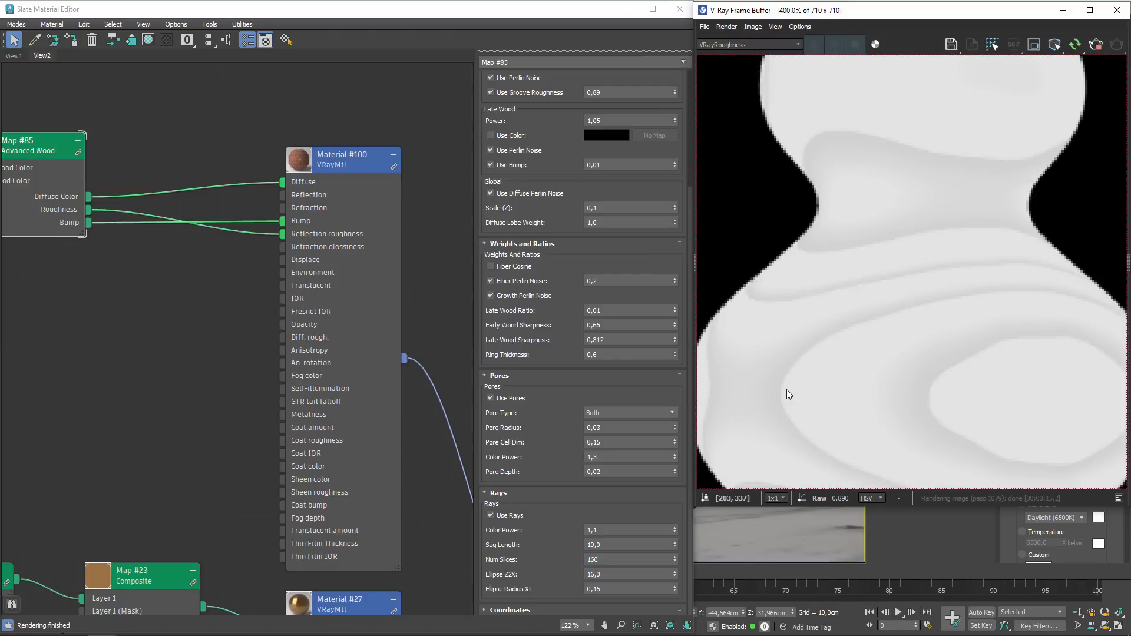
# - Move the Advanced Wood map node farther from Material #100 to make room between them
pyautogui.moveTo(29, 216); pyautogui.dragTo(236, 288, button='middle')
pyautogui.scroll(-2, 224, 283)
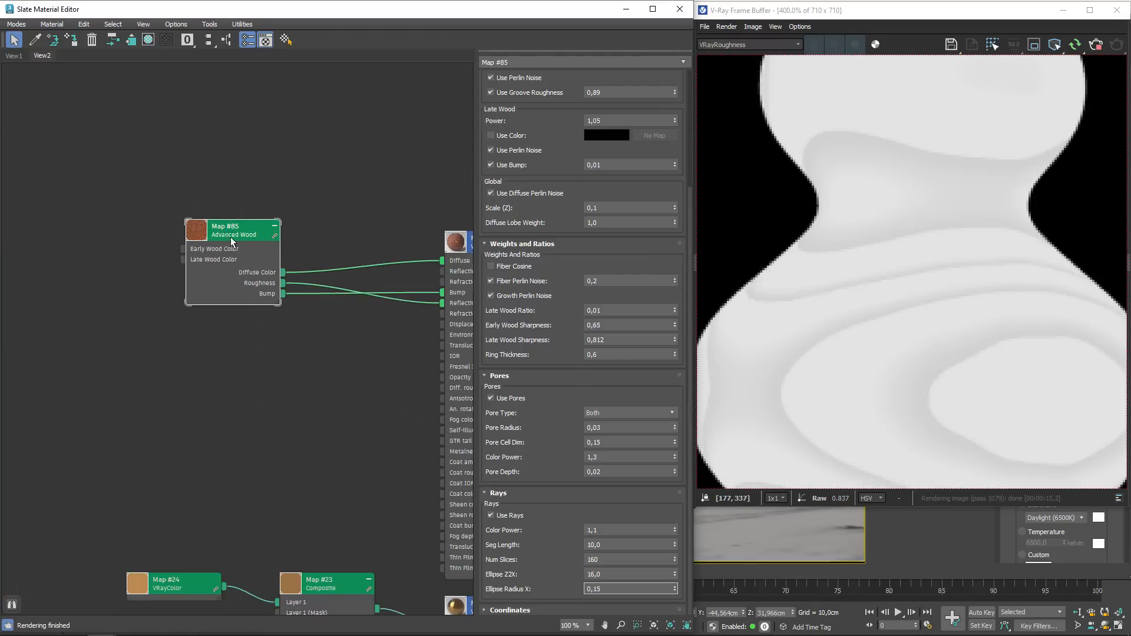
pyautogui.moveTo(231, 238); pyautogui.dragTo(43, 238)
pyautogui.moveTo(157, 303); pyautogui.dragTo(177, 293, button='middle')
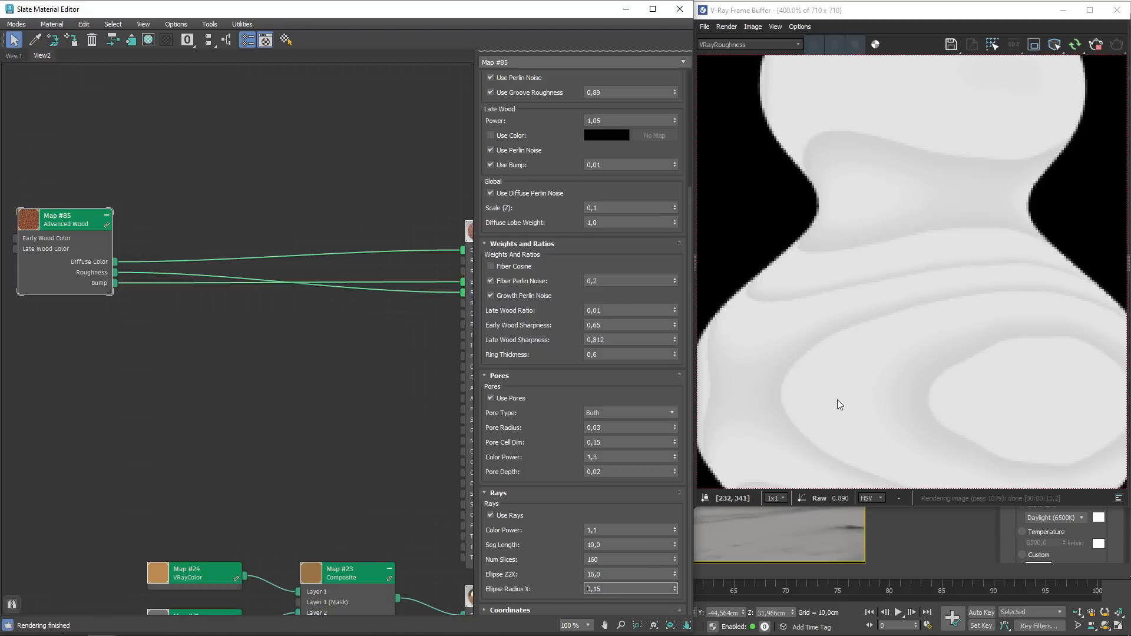
pyautogui.scroll(-1, 278, 177)
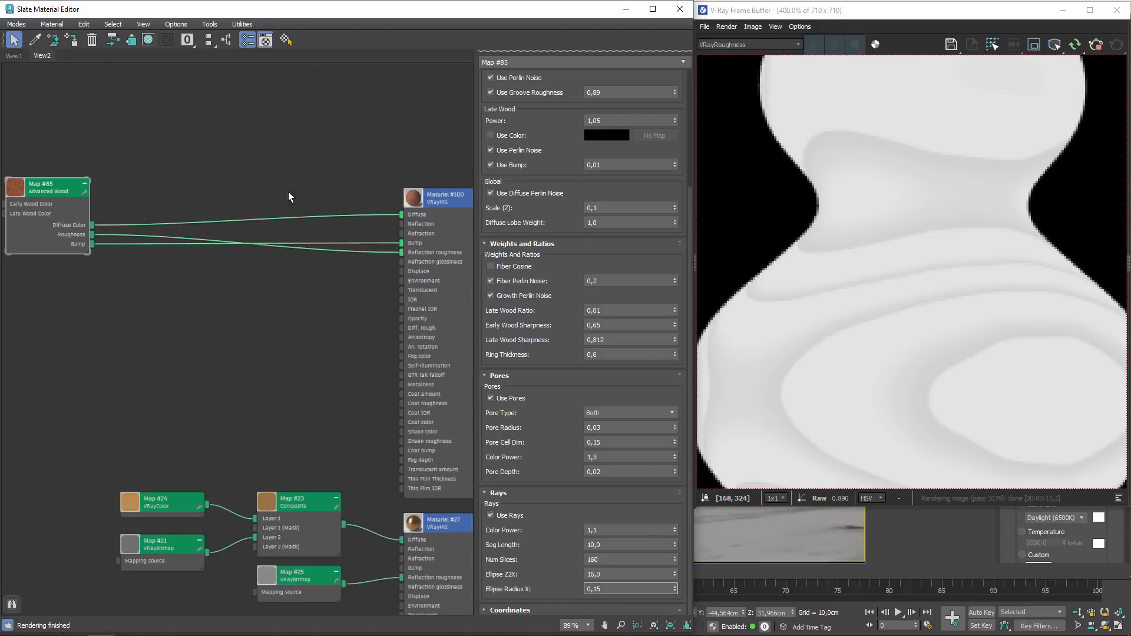
# - Add a Composite map between the Advanced Wood map and Material #100, and feed the wood's Roughness output into its Layer 1
pyautogui.moveTo(291, 221); pyautogui.dragTo(298, 263, button='middle')
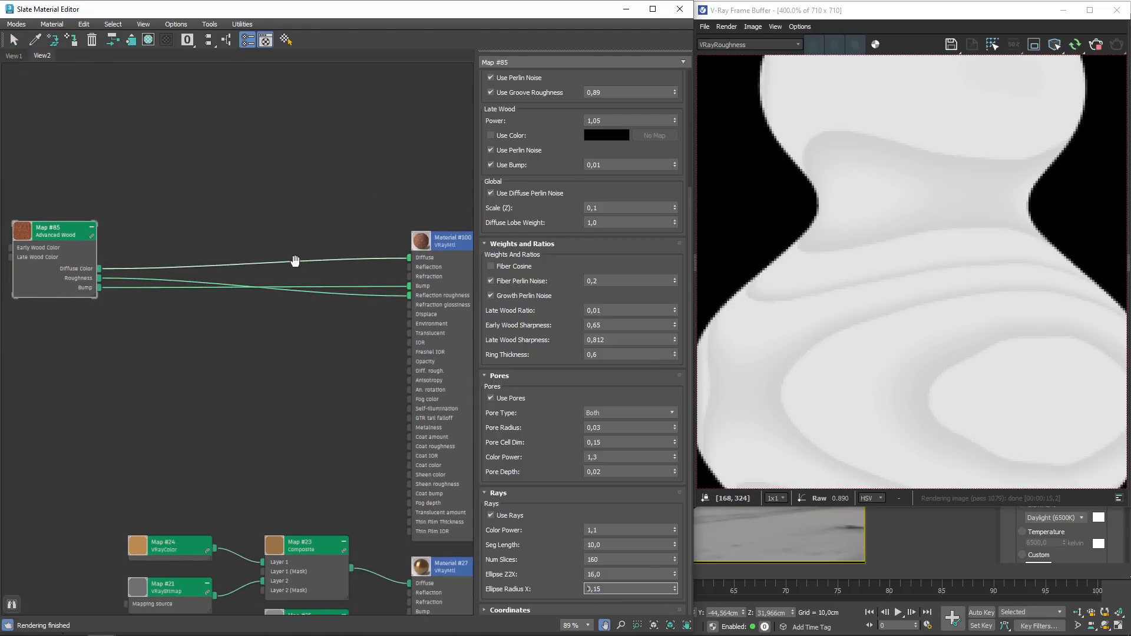
pyautogui.rightClick(282, 202)
pyautogui.moveTo(312, 223)
pyautogui.moveTo(421, 236)
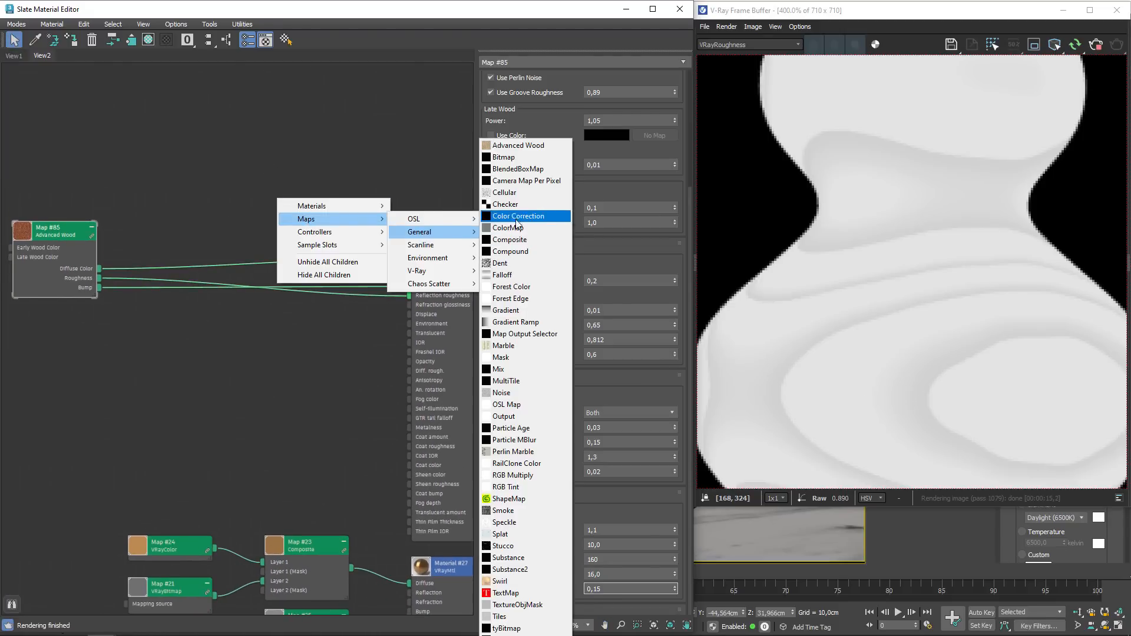
pyautogui.click(490, 238)
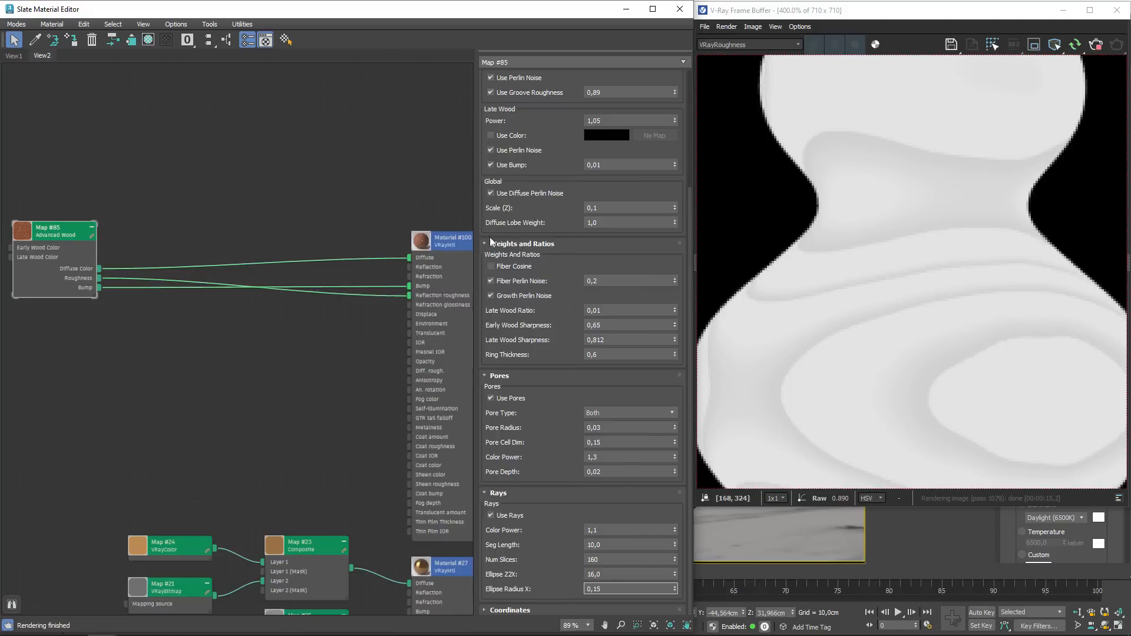
pyautogui.moveTo(265, 205); pyautogui.dragTo(288, 192)
pyautogui.scroll(2, 103, 283)
pyautogui.moveTo(98, 276); pyautogui.dragTo(289, 187)
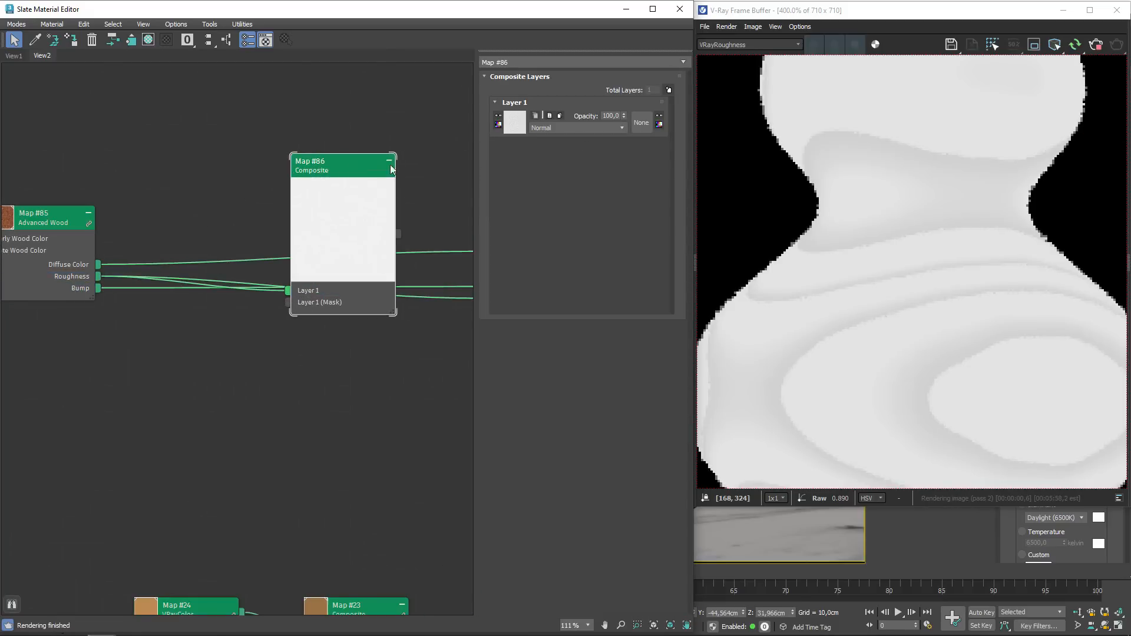
# - Add a second layer to the Composite map and connect its output to the Reflection roughness of Material #100
pyautogui.click(669, 90)
pyautogui.moveTo(396, 196); pyautogui.dragTo(359, 296, button='middle')
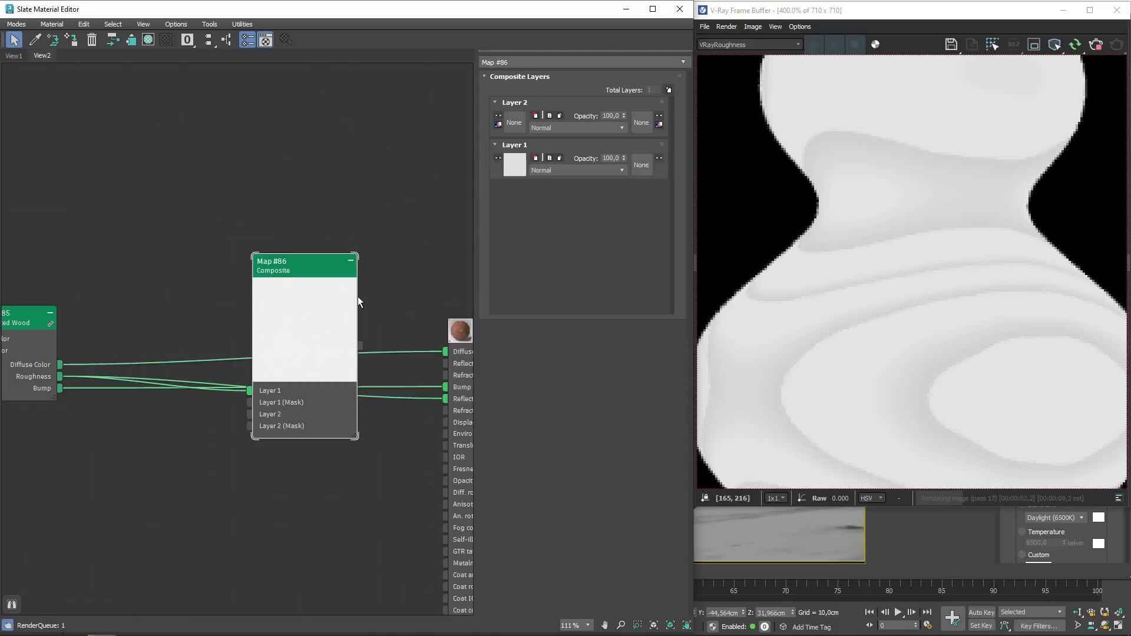
pyautogui.moveTo(310, 296); pyautogui.dragTo(277, 464)
pyautogui.moveTo(329, 542); pyautogui.dragTo(254, 424, button='middle')
pyautogui.scroll(1, 263, 398)
pyautogui.moveTo(252, 396); pyautogui.dragTo(383, 271)
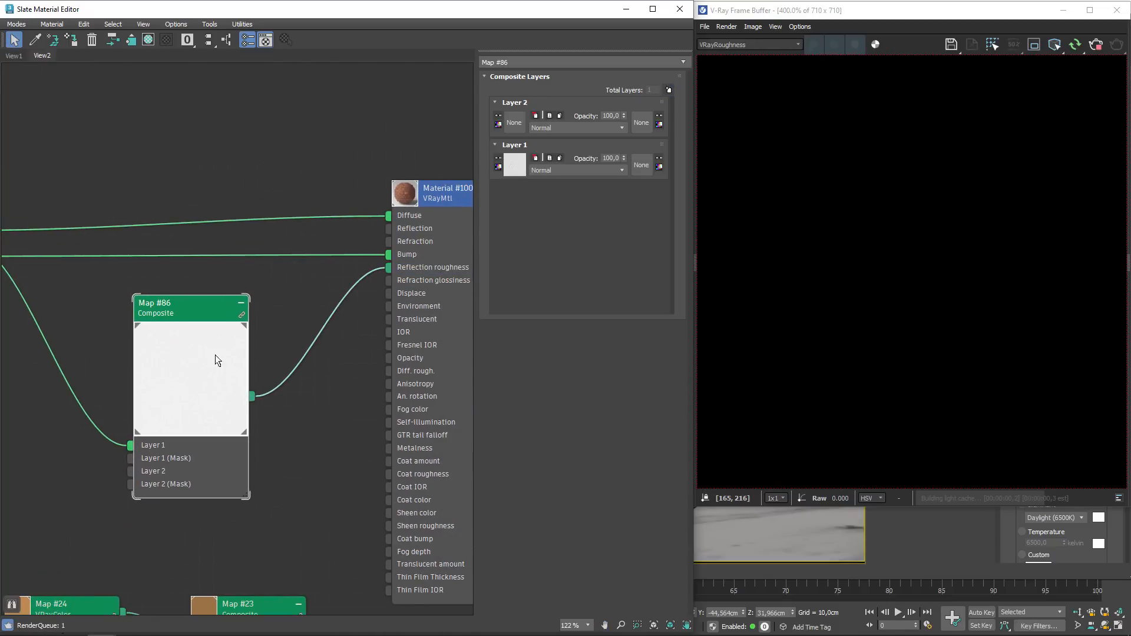
# - Temporarily connect the Advanced Wood map's Bump output to the Diffuse slot of Material #100 for a preview
pyautogui.scroll(-3, 152, 358)
pyautogui.moveTo(185, 281); pyautogui.dragTo(176, 238, button='middle')
pyautogui.moveTo(101, 187); pyautogui.dragTo(70, 176)
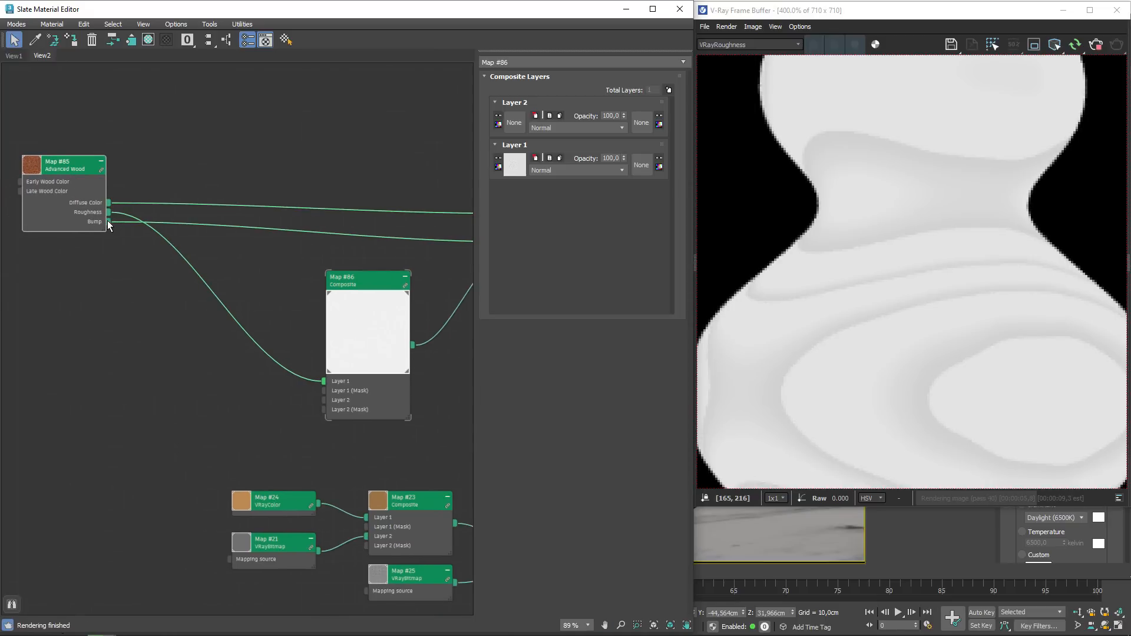
pyautogui.moveTo(107, 222); pyautogui.dragTo(108, 345)
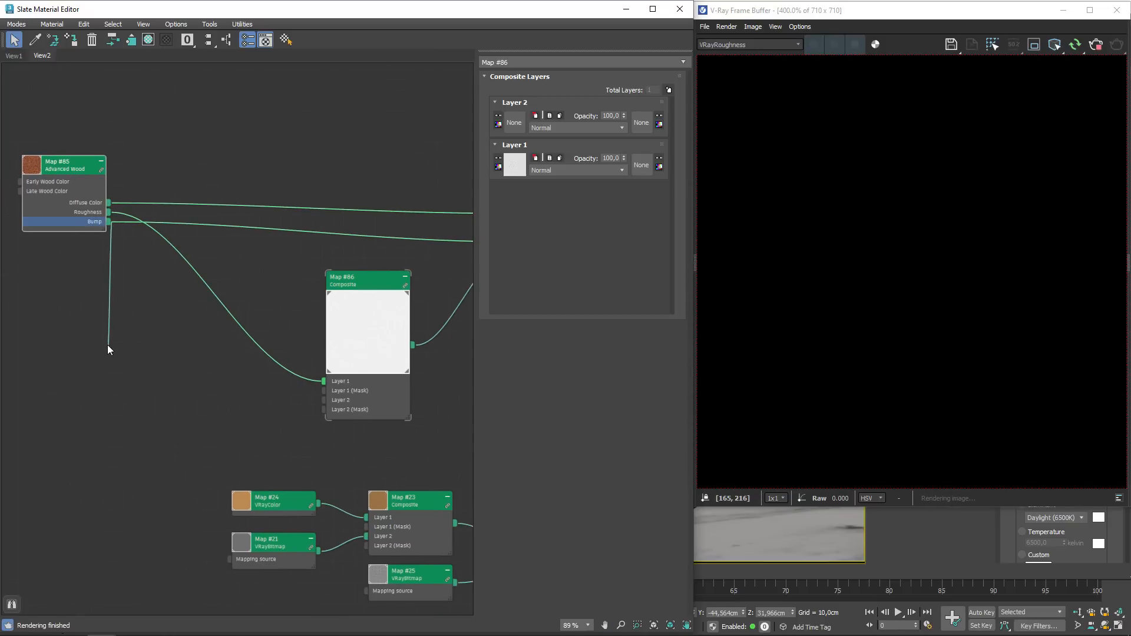
pyautogui.rightClick(107, 345)
pyautogui.scroll(-3, 186, 322)
pyautogui.moveTo(187, 322); pyautogui.dragTo(122, 384, button='middle')
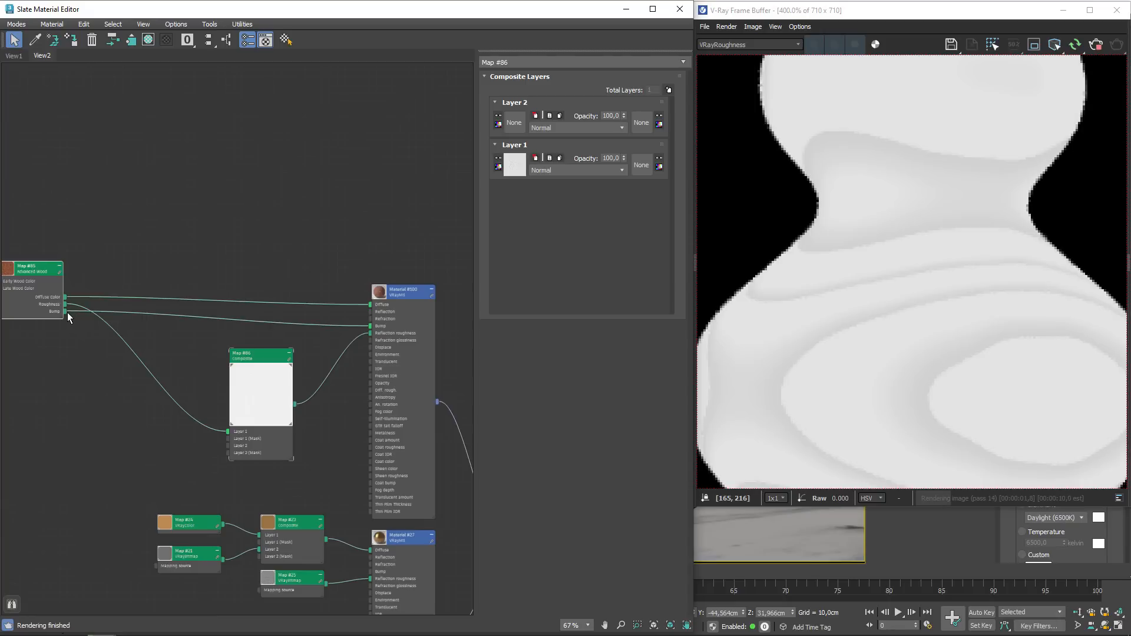
pyautogui.moveTo(88, 318); pyautogui.dragTo(370, 305)
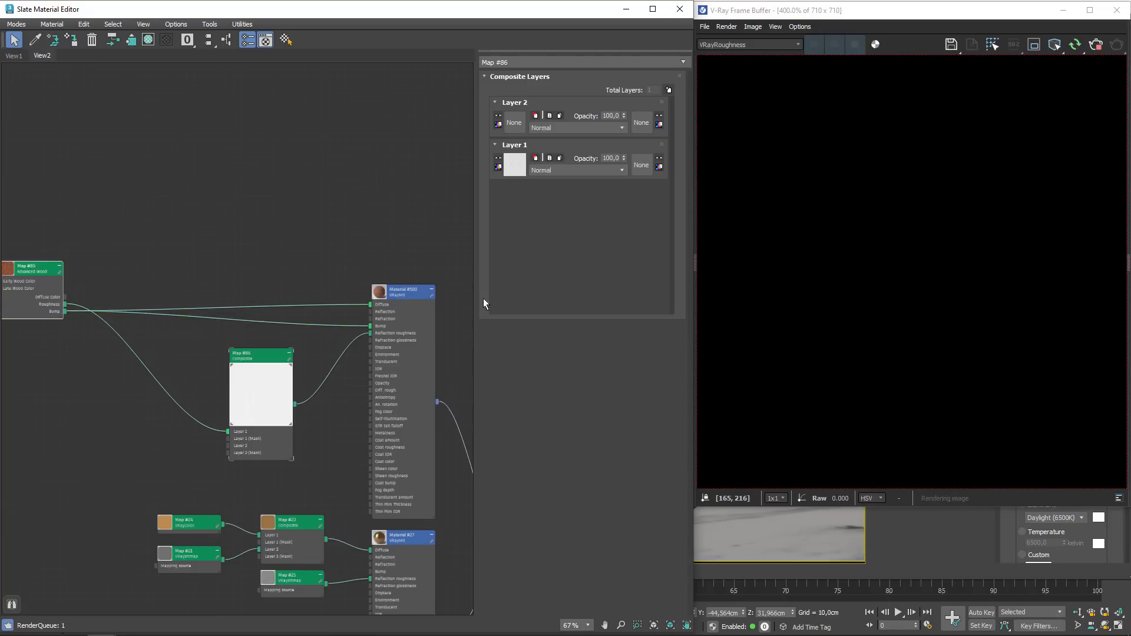
# - Show the VRayRawDiffuseFilter channel and examine the bump pattern on the tall vase from near and far
pyautogui.click(752, 46)
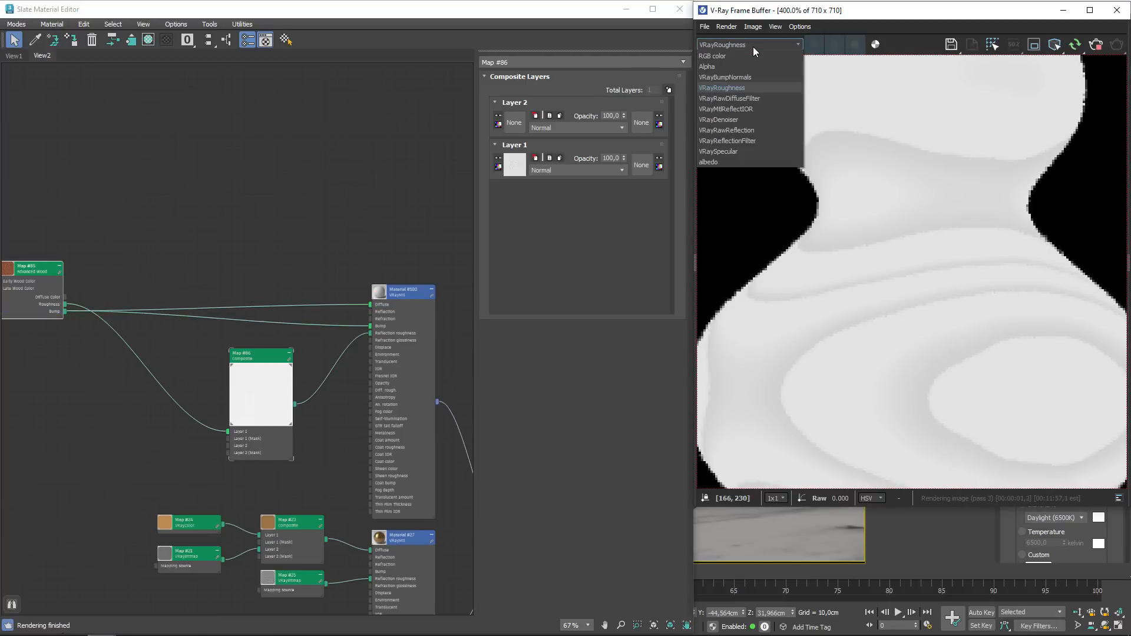
pyautogui.click(744, 98)
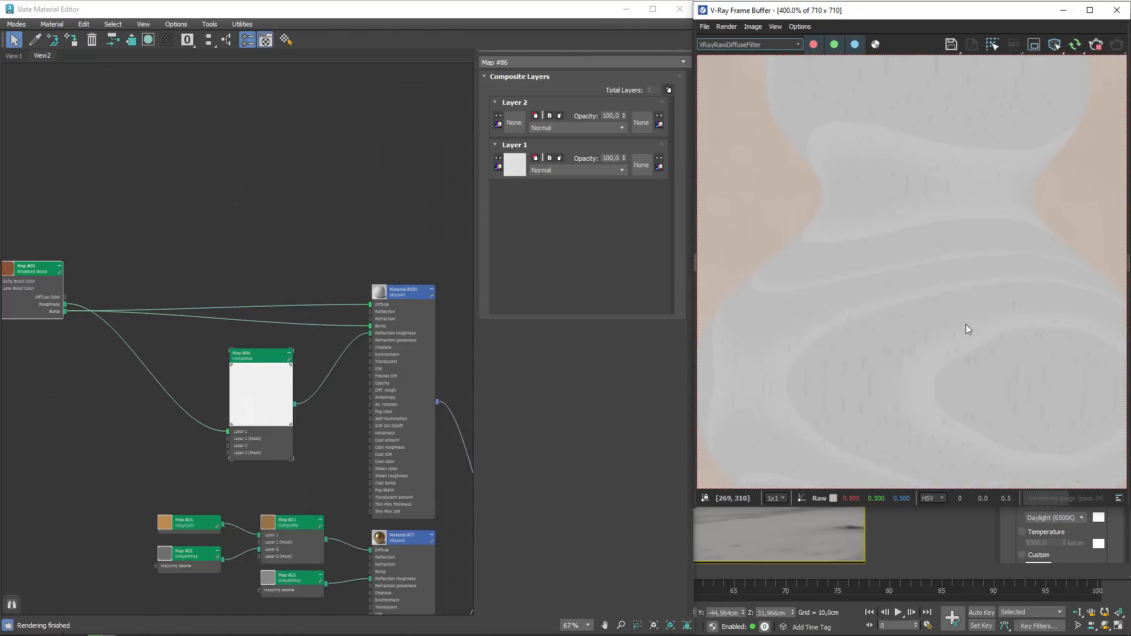
pyautogui.scroll(-1, 871, 280)
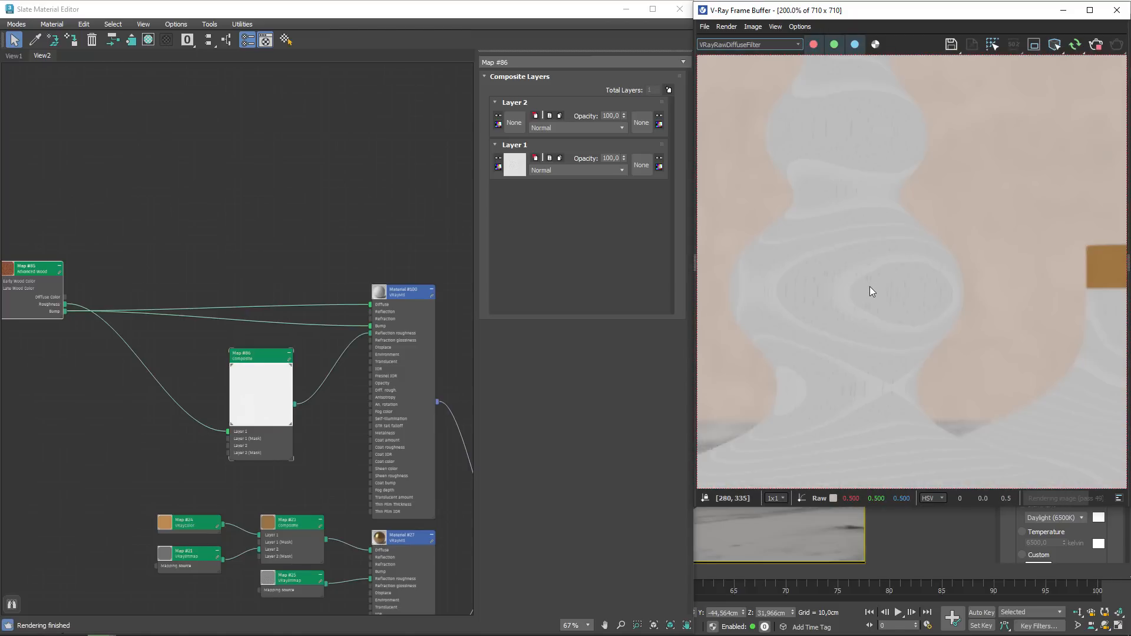
pyautogui.scroll(1, 850, 311)
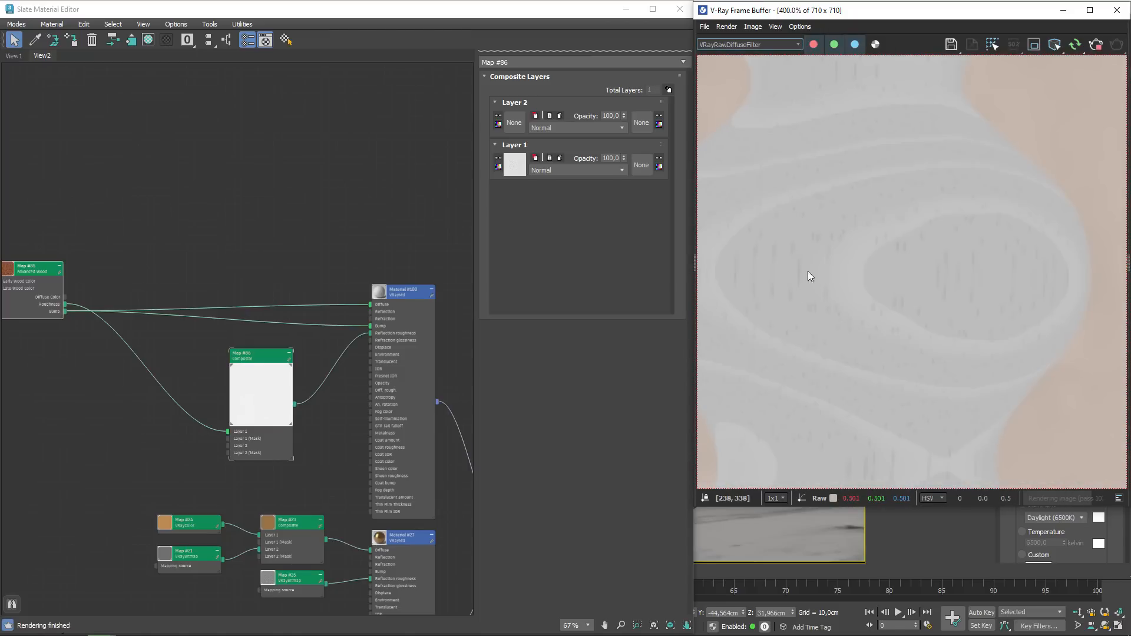
pyautogui.moveTo(808, 273); pyautogui.dragTo(828, 299, button='middle')
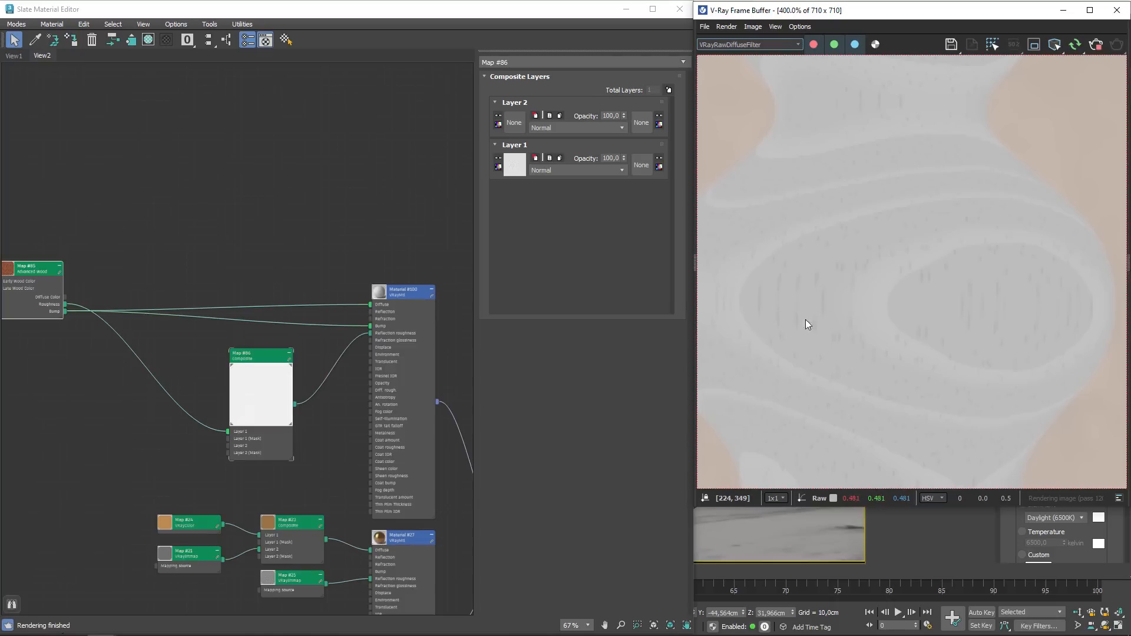
pyautogui.scroll(-2, 966, 329)
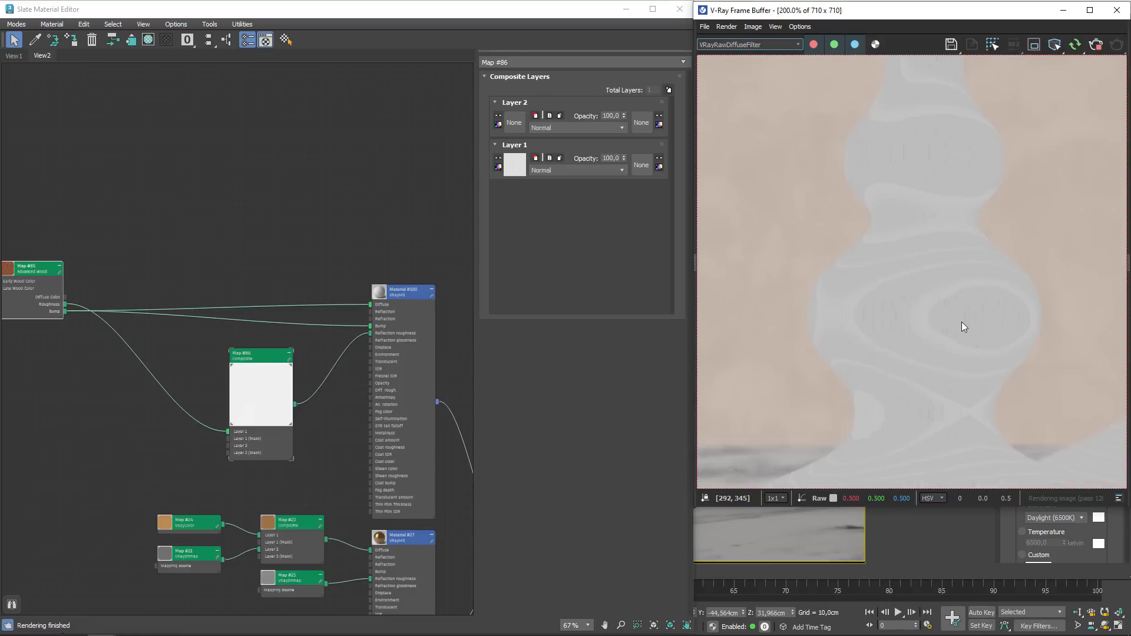
pyautogui.scroll(1, 957, 352)
pyautogui.scroll(-1, 903, 274)
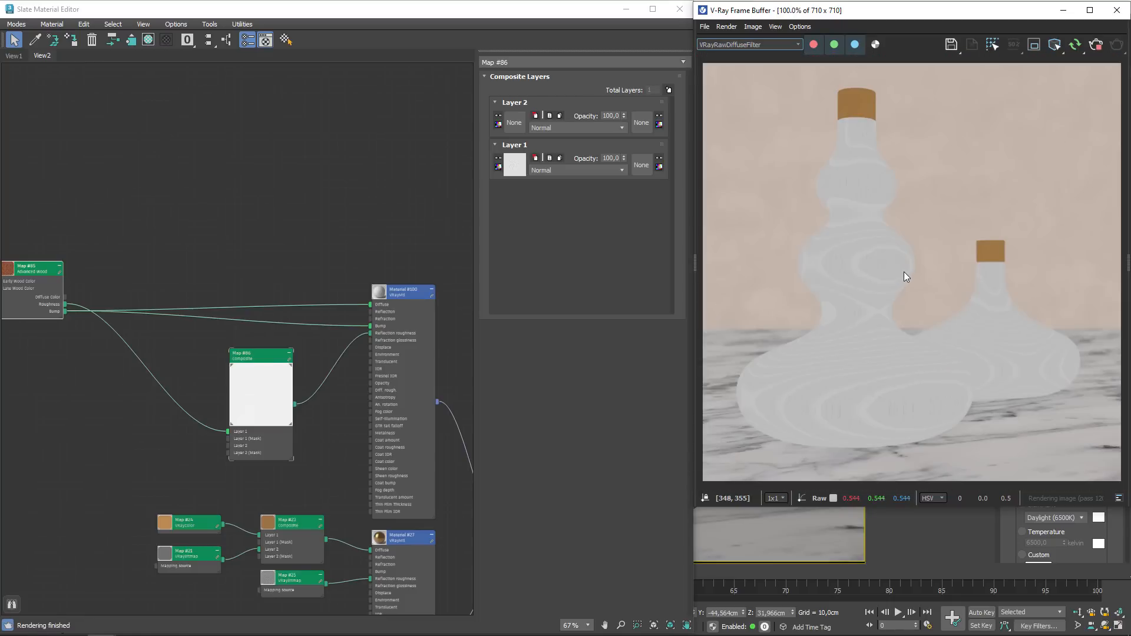
pyautogui.scroll(1, 882, 227)
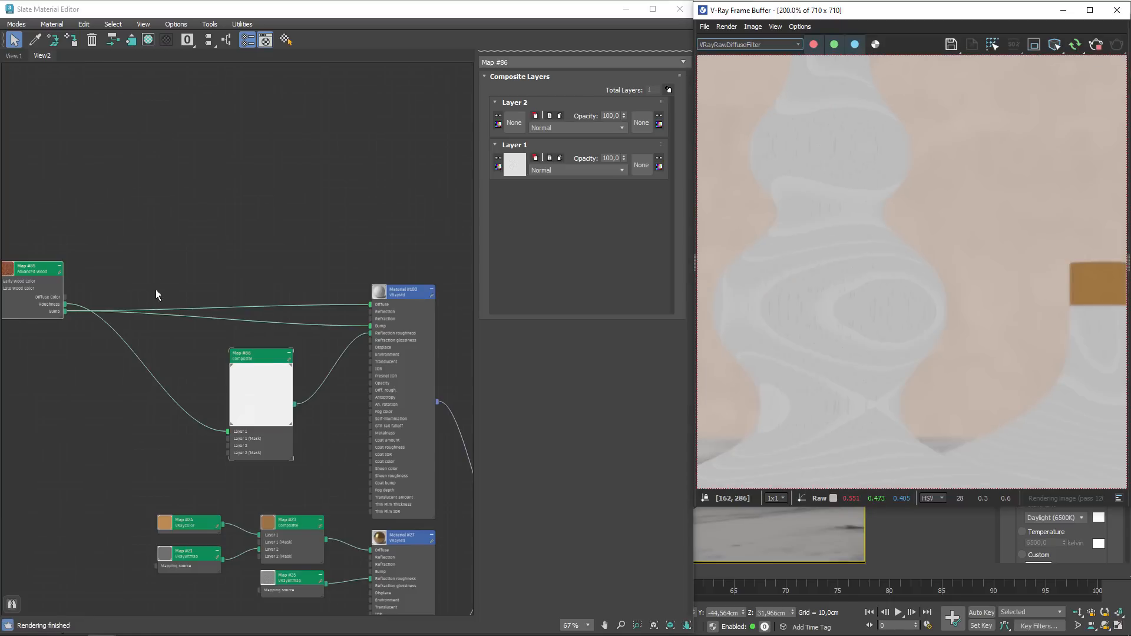
# - Open the parameters of the Advanced Wood map
pyautogui.moveTo(155, 295); pyautogui.dragTo(218, 252, button='middle')
pyautogui.scroll(2, 208, 234)
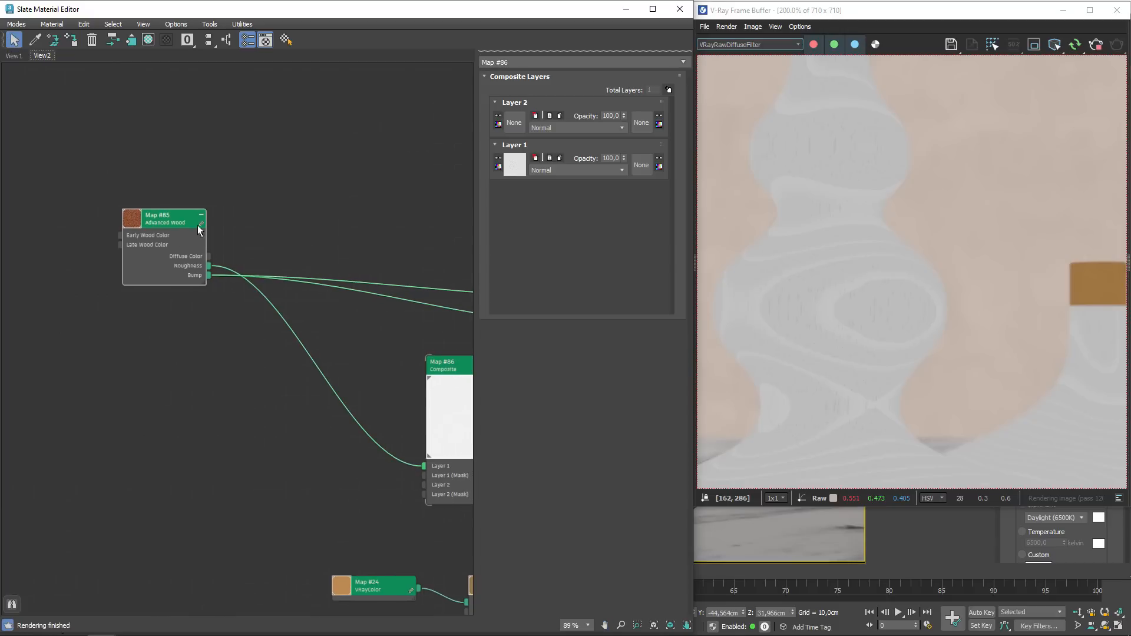
pyautogui.doubleClick(158, 221)
pyautogui.moveTo(167, 220)
pyautogui.mouseDown()
pyautogui.moveTo(136, 222)
pyautogui.moveTo(164, 225)
pyautogui.mouseUp()
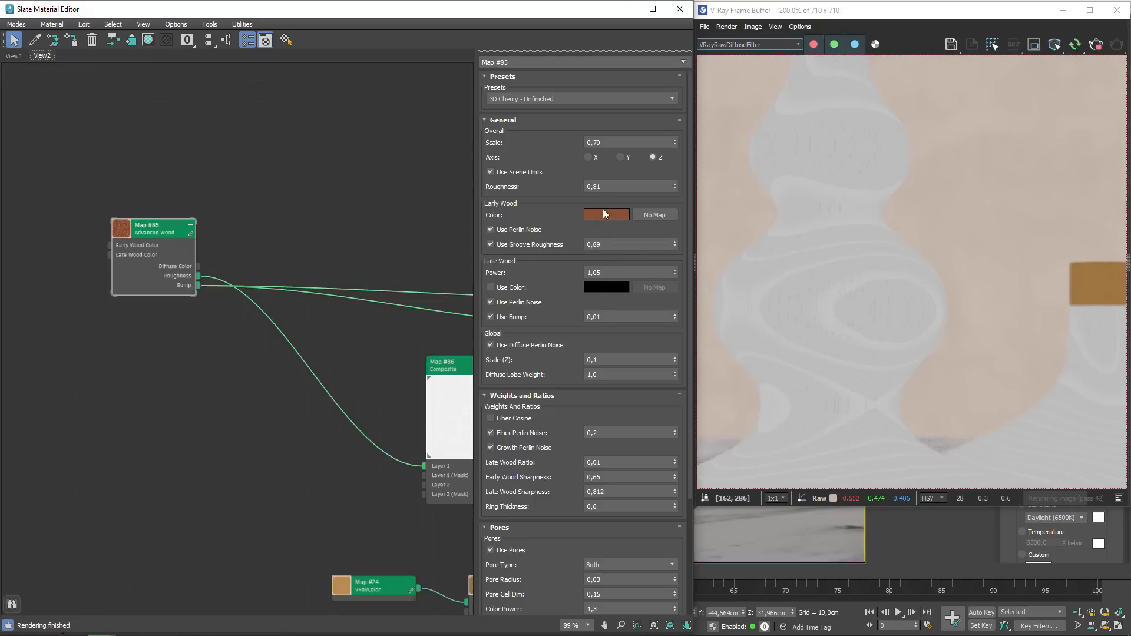
# - Add a Gradient Ramp map and place it above the wires between the Advanced Wood map and Material #100
pyautogui.moveTo(274, 258); pyautogui.dragTo(122, 247, button='middle')
pyautogui.moveTo(223, 284); pyautogui.dragTo(270, 295, button='middle')
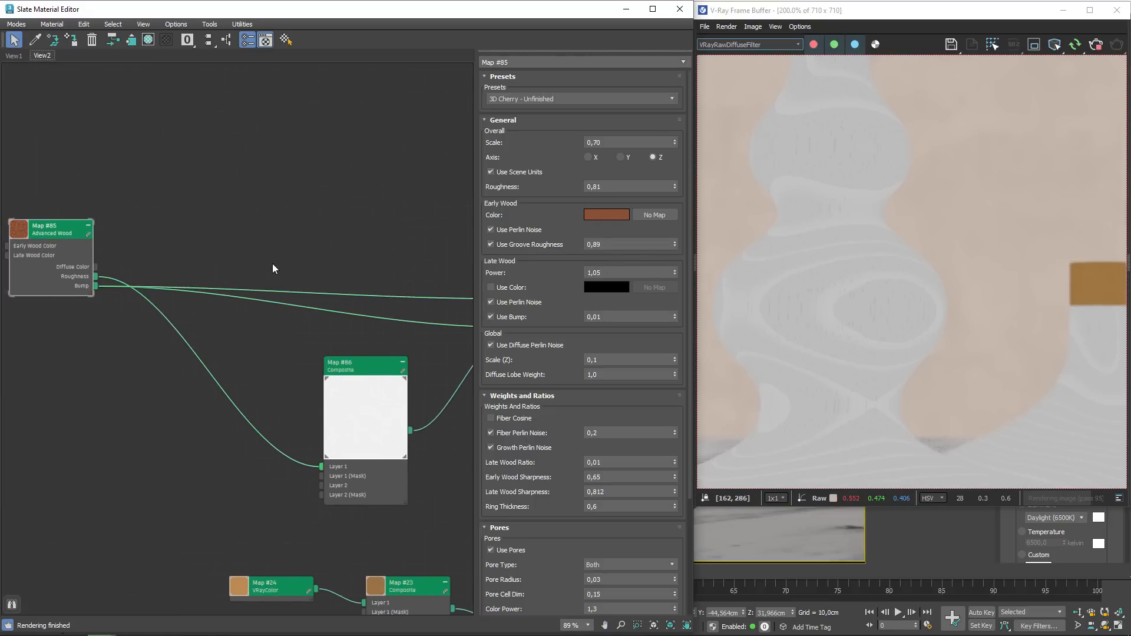
pyautogui.rightClick(277, 254)
pyautogui.moveTo(333, 274)
pyautogui.moveTo(425, 288)
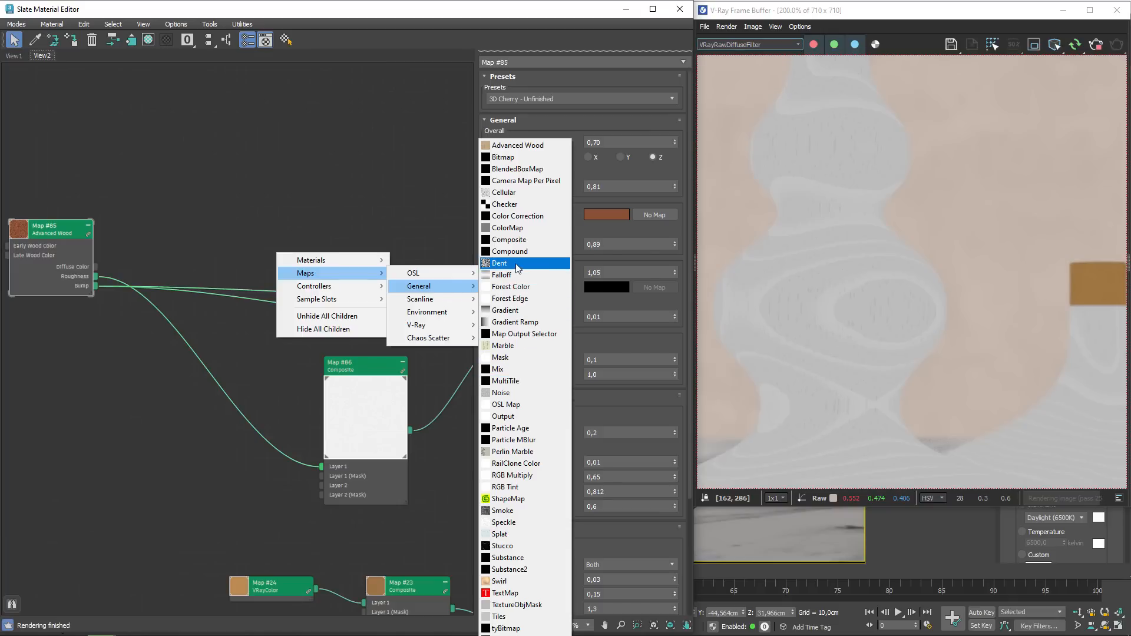
pyautogui.click(513, 321)
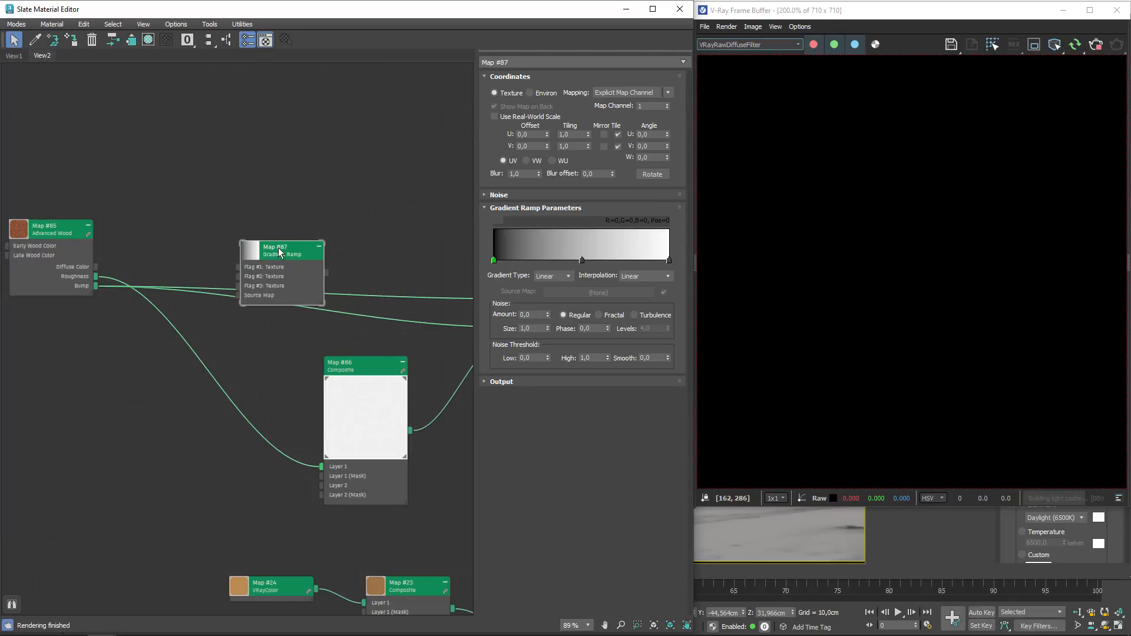
pyautogui.moveTo(278, 249); pyautogui.dragTo(309, 185)
# - Set the Gradient Ramp's type to Mapped and feed the Advanced Wood map's Diffuse Color output into its Source Map
pyautogui.click(568, 277)
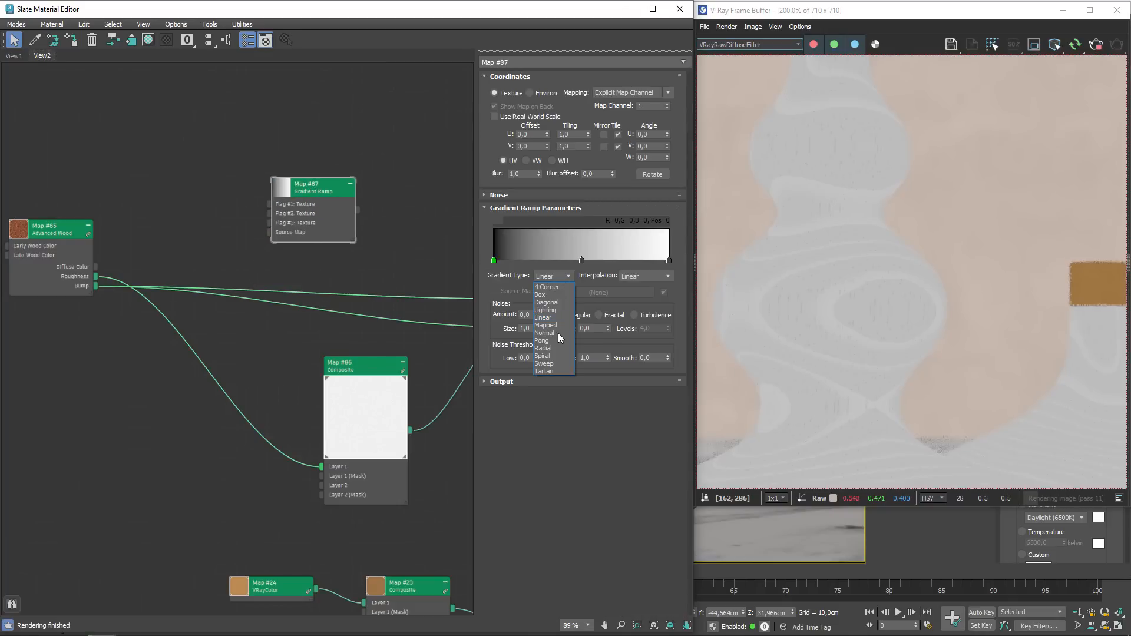
pyautogui.click(546, 326)
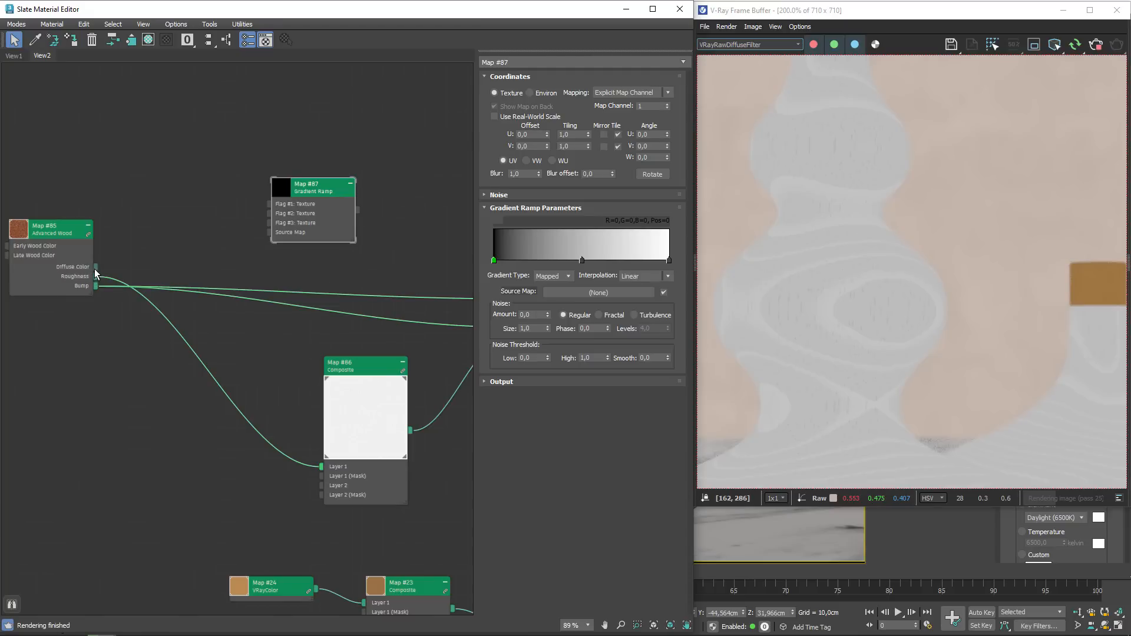
pyautogui.moveTo(95, 267); pyautogui.dragTo(270, 233)
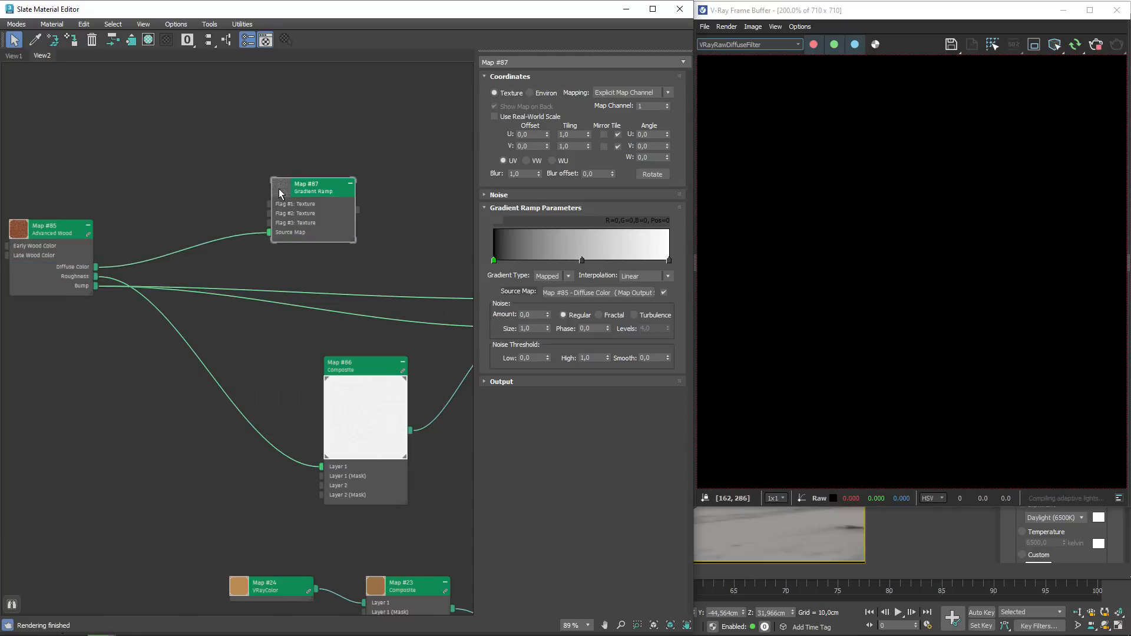
# - Connect the Gradient Ramp's output to the Diffuse slot of Material #100 and check the grain on the vases
pyautogui.moveTo(364, 239); pyautogui.dragTo(238, 313, button='middle')
pyautogui.moveTo(177, 257); pyautogui.dragTo(167, 174)
pyautogui.moveTo(221, 241); pyautogui.dragTo(387, 373)
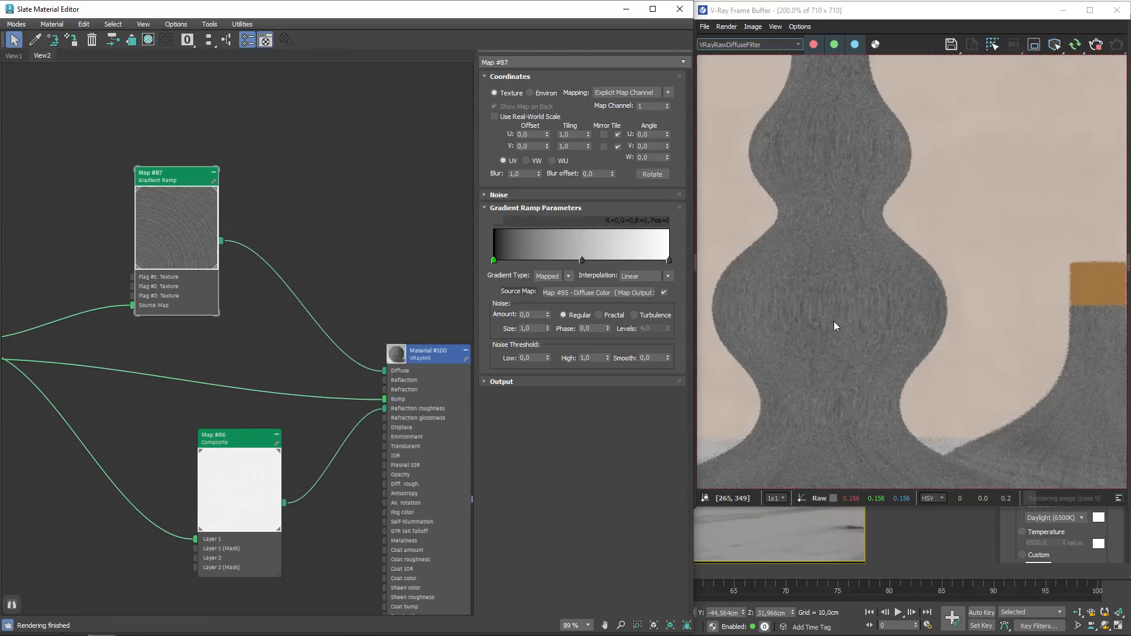
pyautogui.scroll(-1, 831, 322)
pyautogui.scroll(1, 846, 321)
# - Move the Gradient Ramp node nearer the Advanced Wood map and set the ramp's middle flag color to white
pyautogui.moveTo(220, 208); pyautogui.dragTo(359, 207, button='middle')
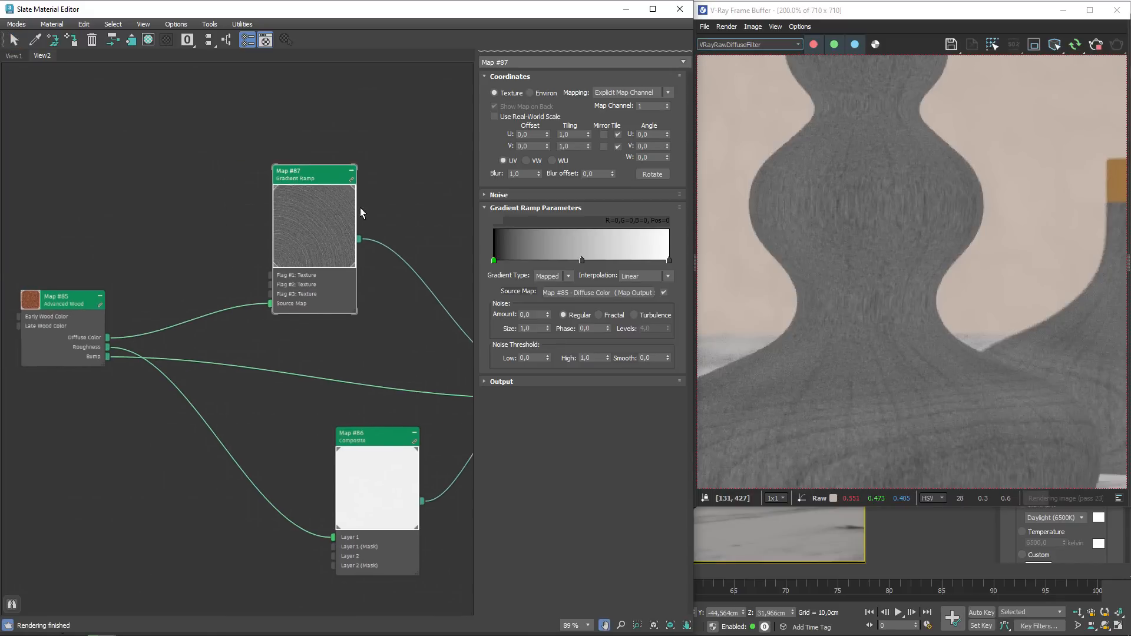
pyautogui.moveTo(311, 186); pyautogui.dragTo(270, 175)
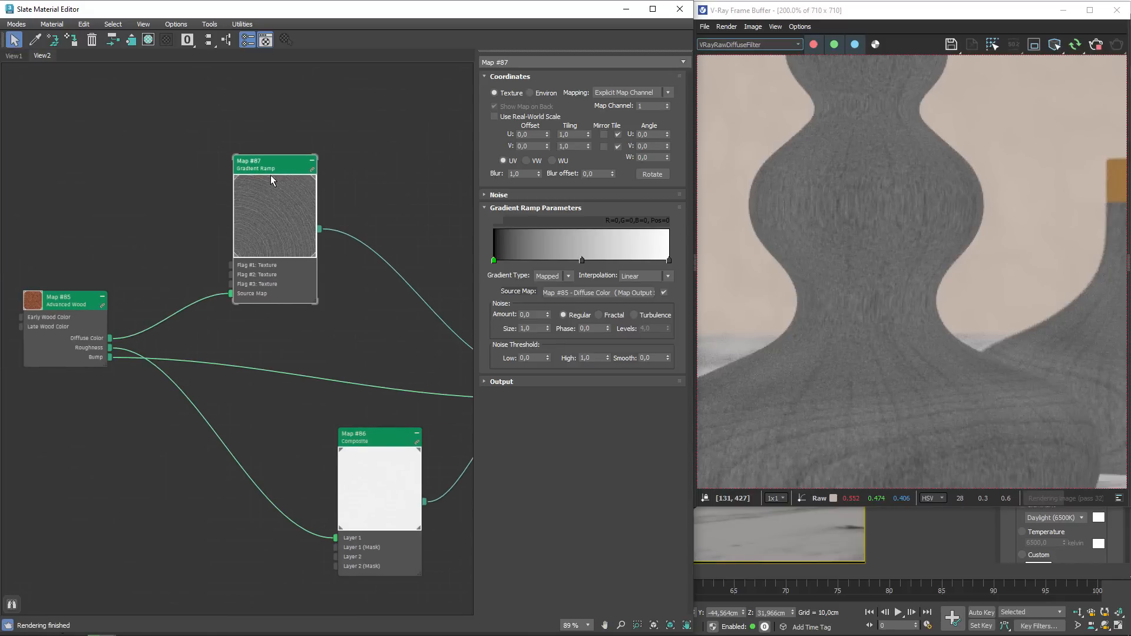
pyautogui.doubleClick(581, 260)
pyautogui.moveTo(474, 199); pyautogui.dragTo(529, 201)
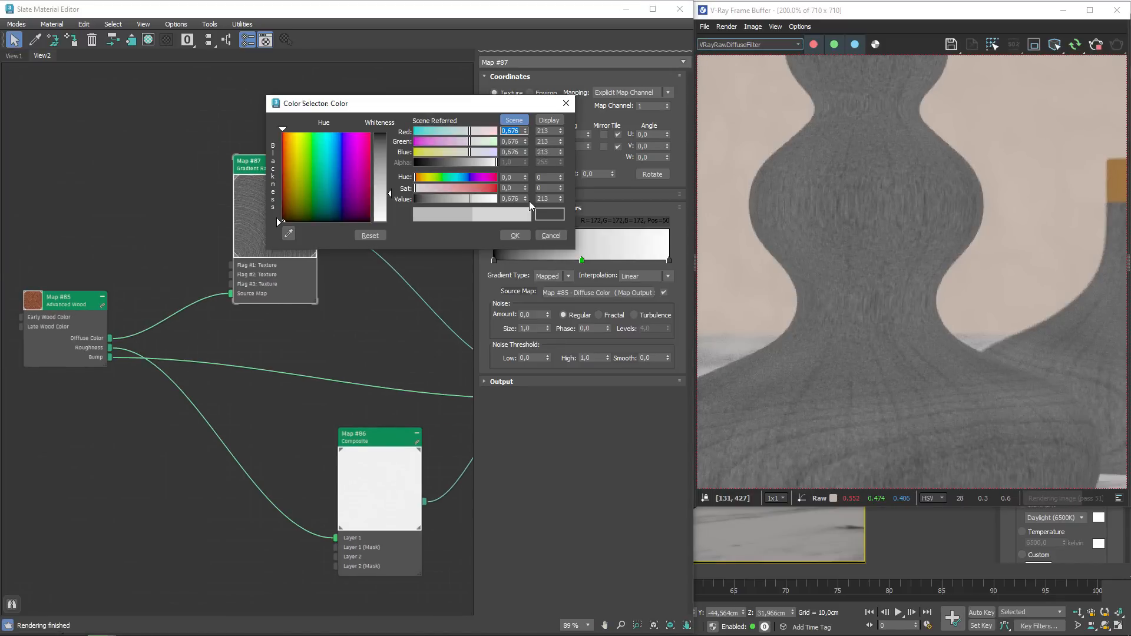
pyautogui.click(514, 236)
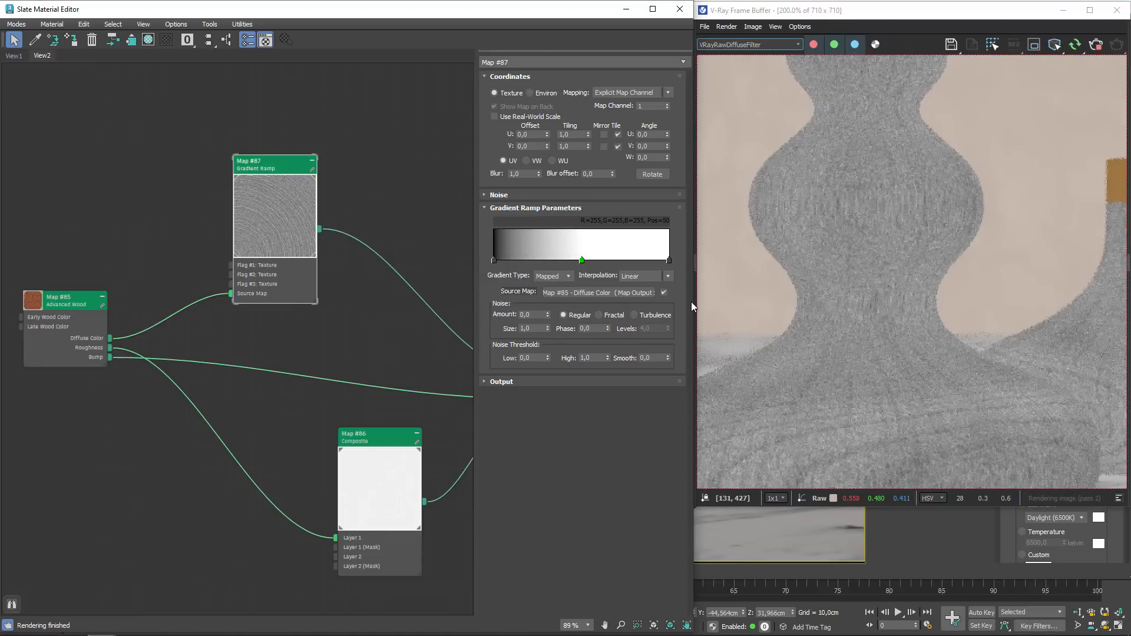
# - Shift the Gradient Ramp's white middle flag to position 17 and check the pattern on both vases
pyautogui.moveTo(579, 260); pyautogui.dragTo(535, 263)
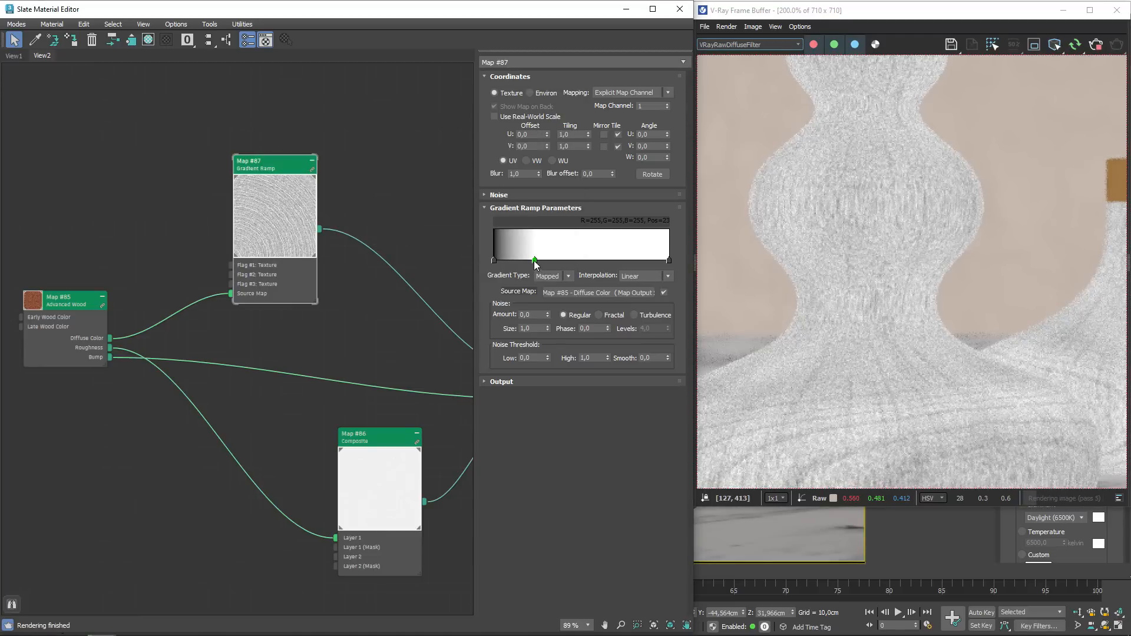
pyautogui.moveTo(533, 263); pyautogui.dragTo(531, 264)
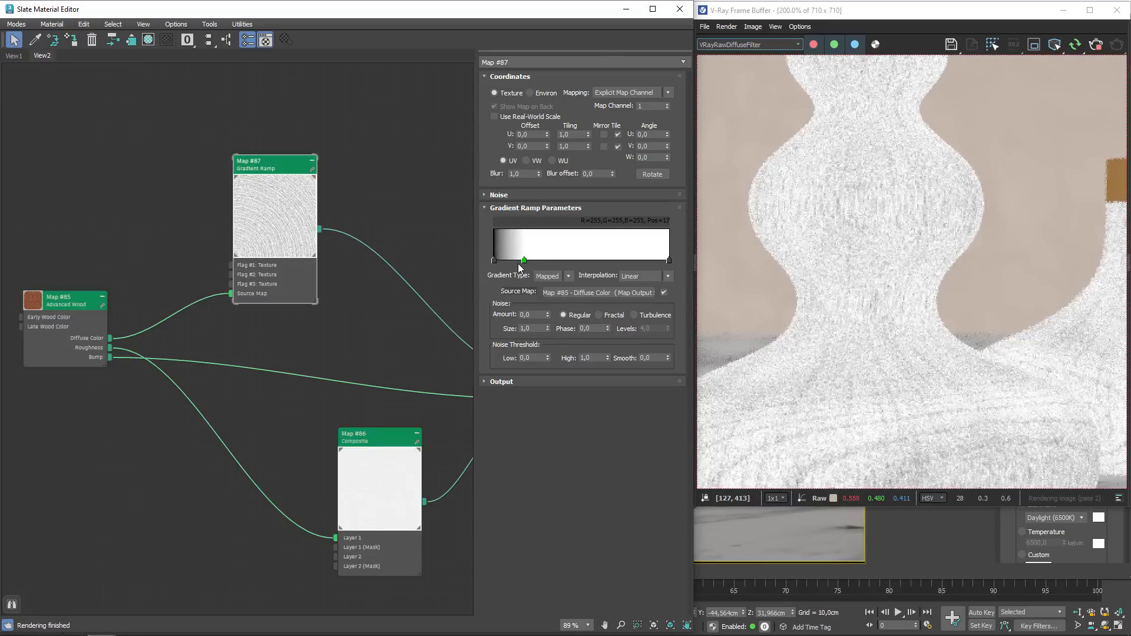
pyautogui.scroll(-1, 839, 321)
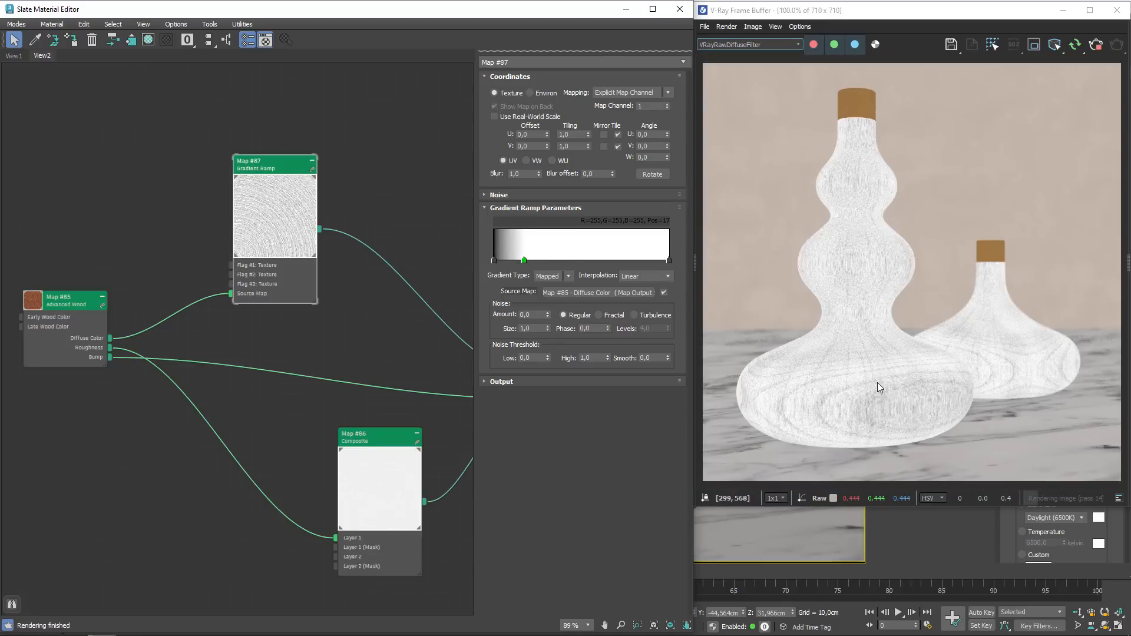
pyautogui.scroll(1, 872, 374)
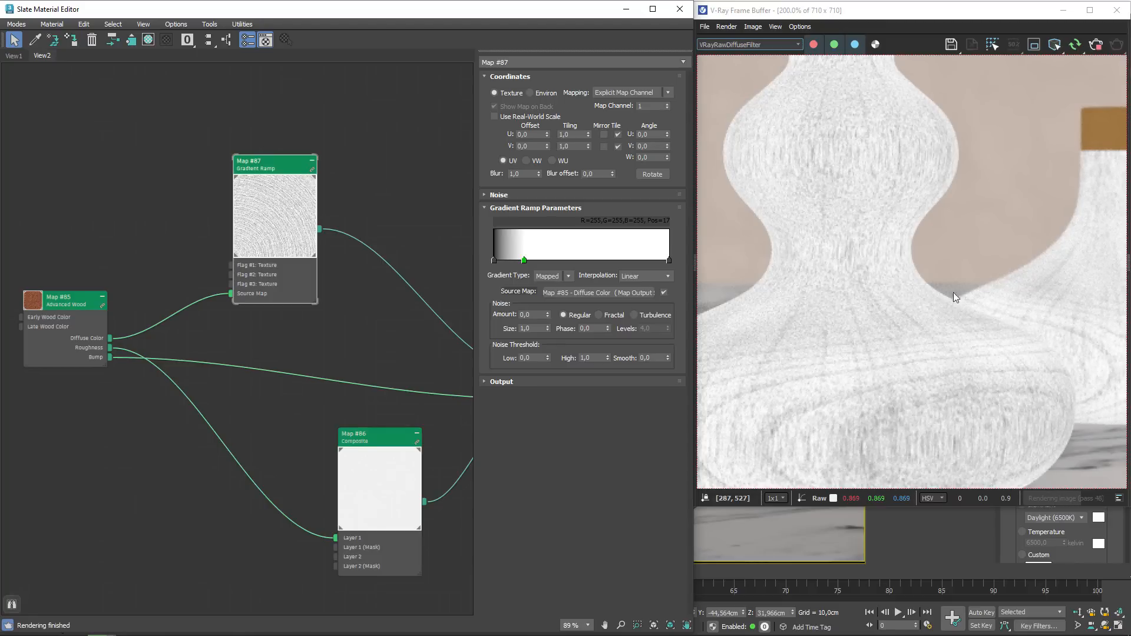
# - Set the Gradient Ramp's start flag color to white and its flag at position 17 to black
pyautogui.doubleClick(493, 260)
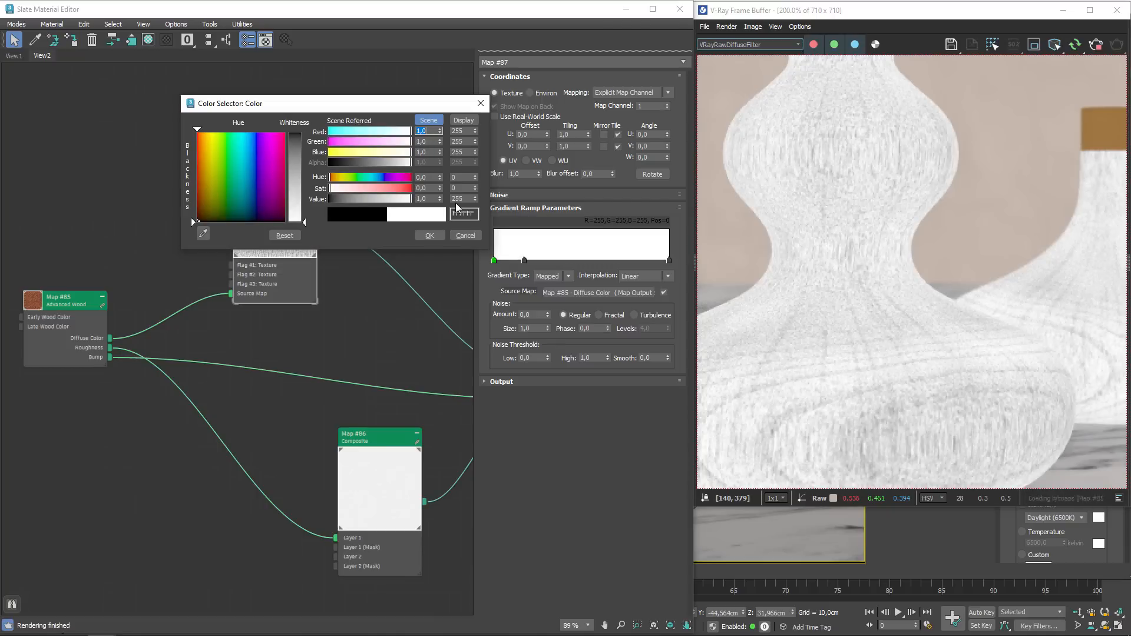
pyautogui.click(429, 235)
pyautogui.click(525, 260)
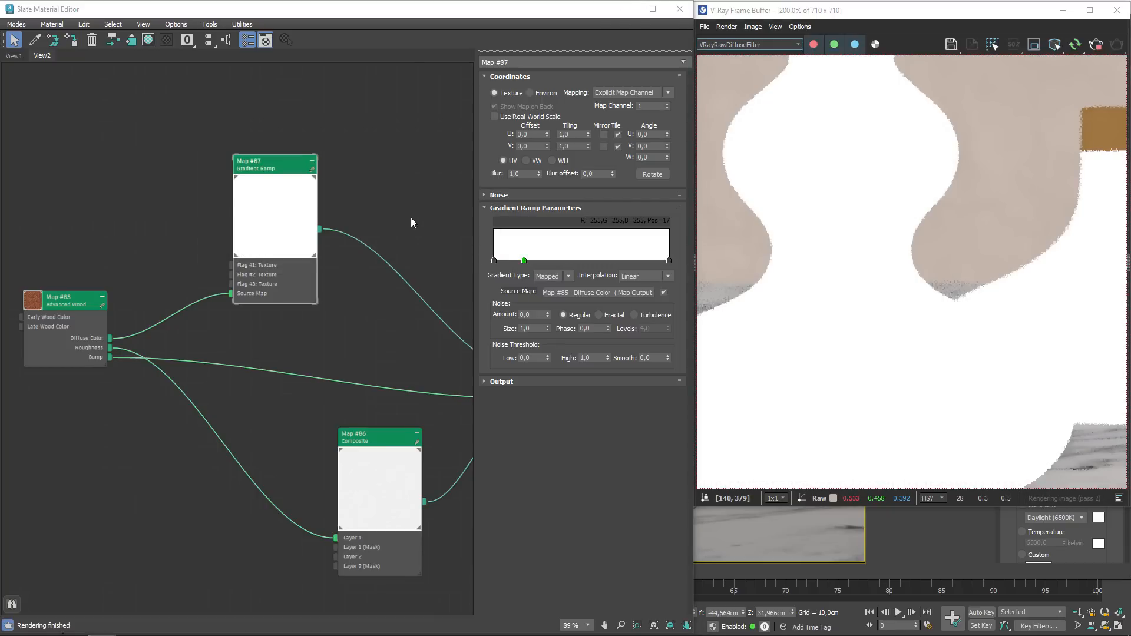
pyautogui.moveTo(269, 155); pyautogui.dragTo(176, 150)
pyautogui.click(345, 193)
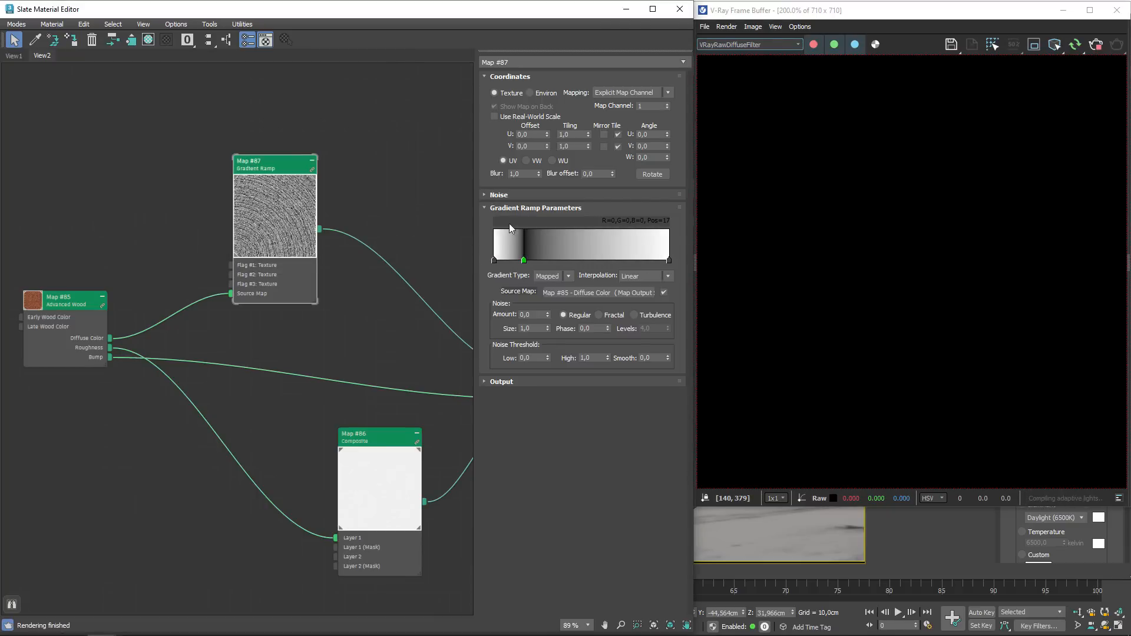
# - Set the Gradient Ramp's end flag at position 100 to black
pyautogui.doubleClick(669, 260)
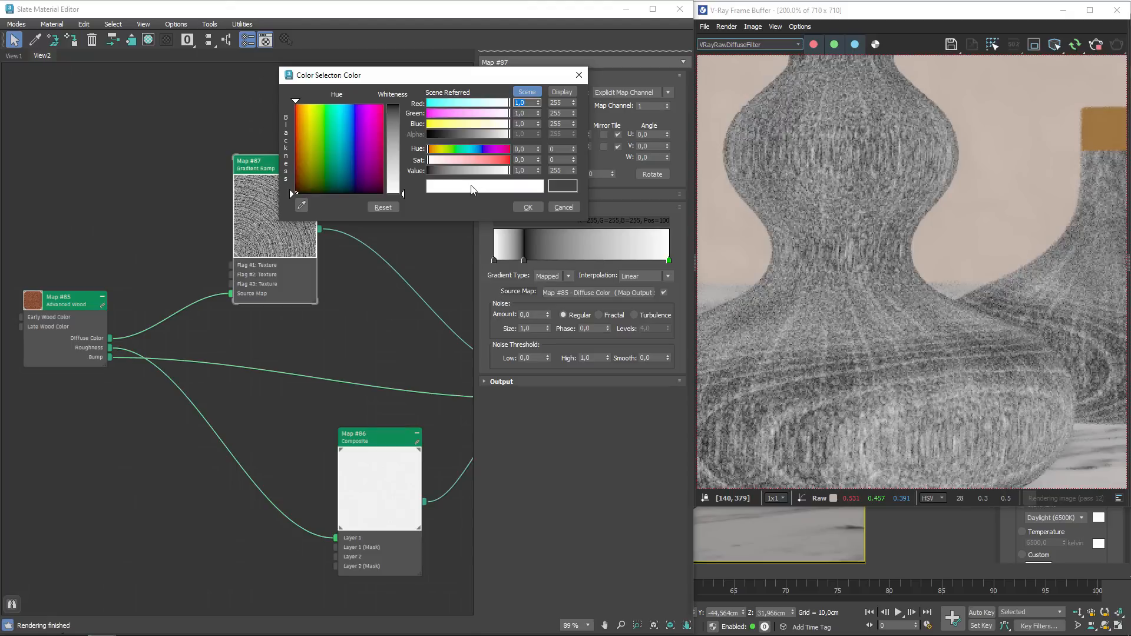
pyautogui.click(360, 165)
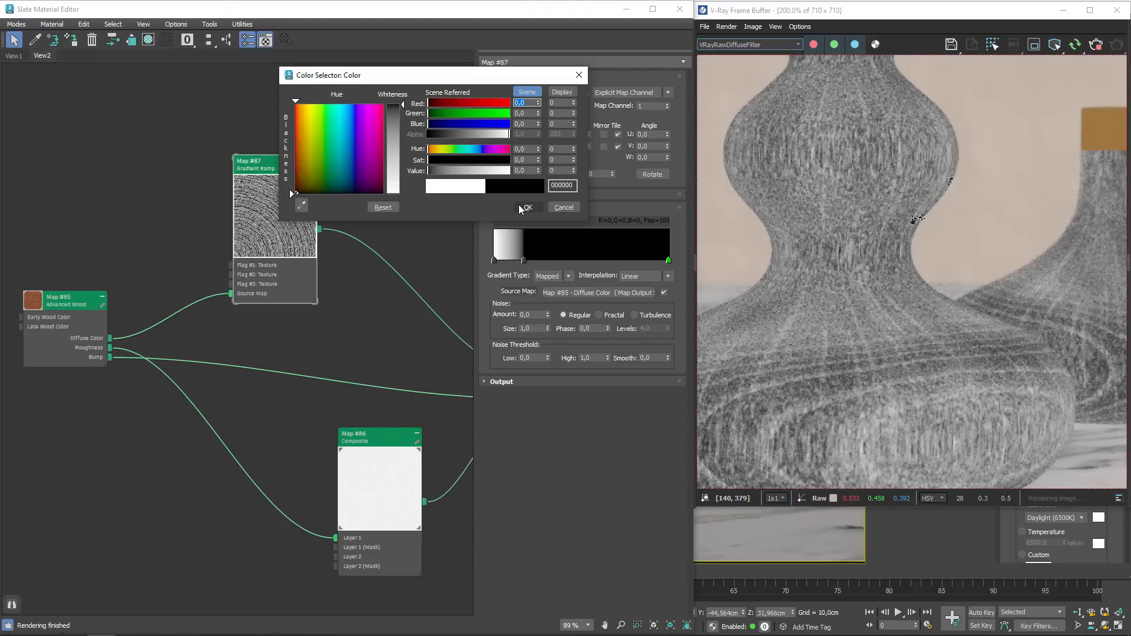
pyautogui.click(528, 207)
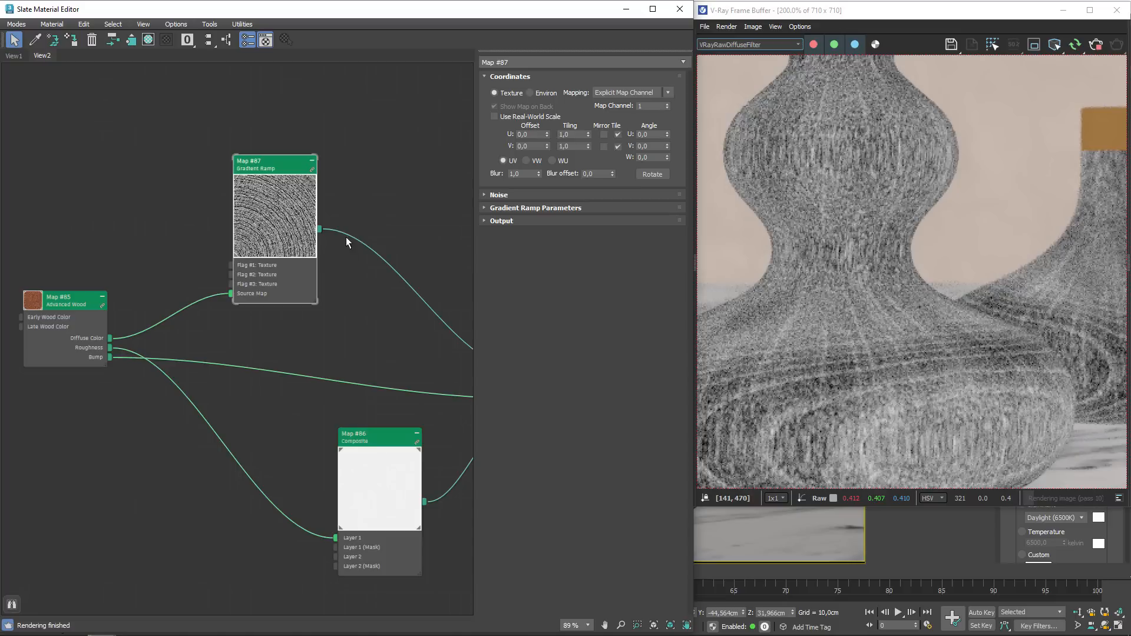
# - Shift the Gradient Ramp's black middle flag to position 14 and check the grain pattern on the vases
pyautogui.click(494, 221)
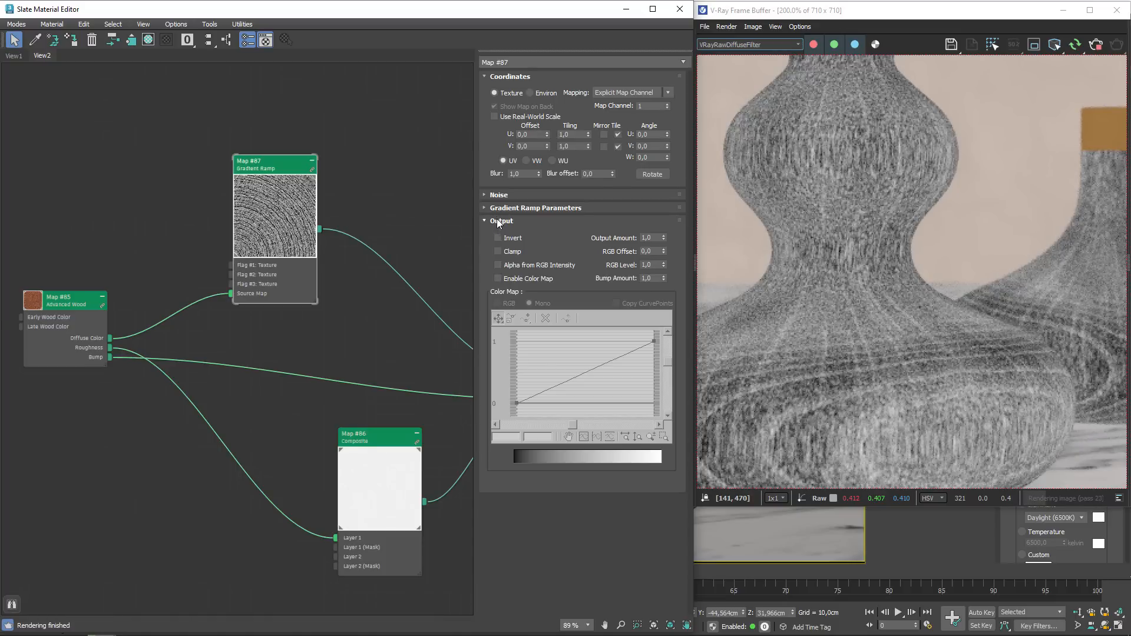
pyautogui.click(498, 222)
pyautogui.click(506, 209)
pyautogui.moveTo(521, 259); pyautogui.dragTo(515, 257)
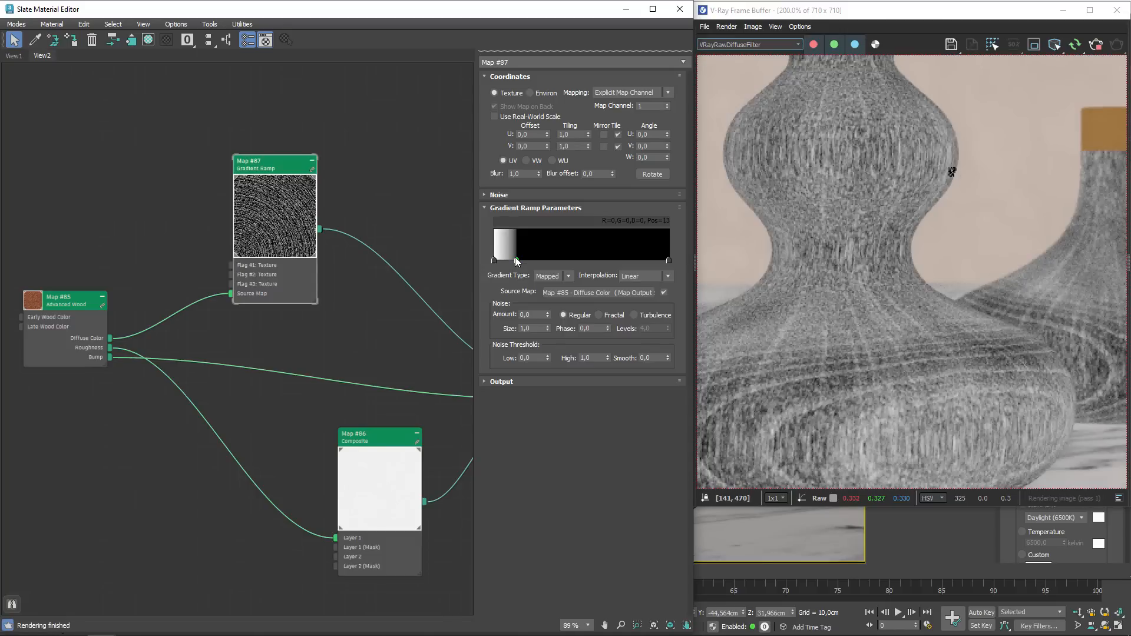
pyautogui.moveTo(518, 261); pyautogui.dragTo(518, 261)
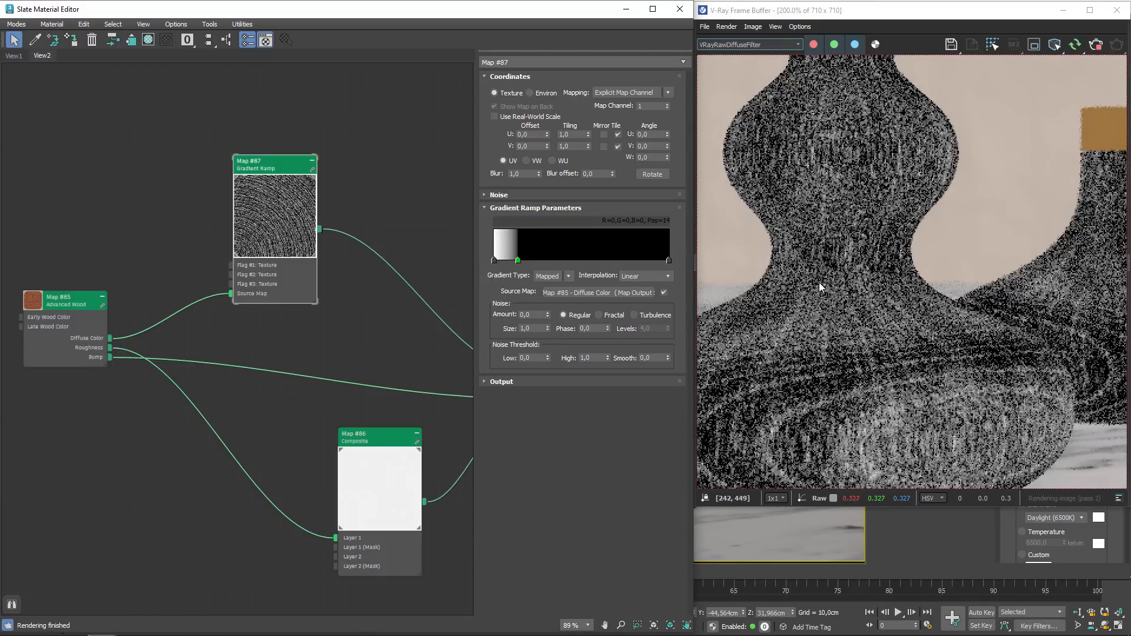
pyautogui.scroll(-2, 819, 281)
pyautogui.scroll(2, 857, 398)
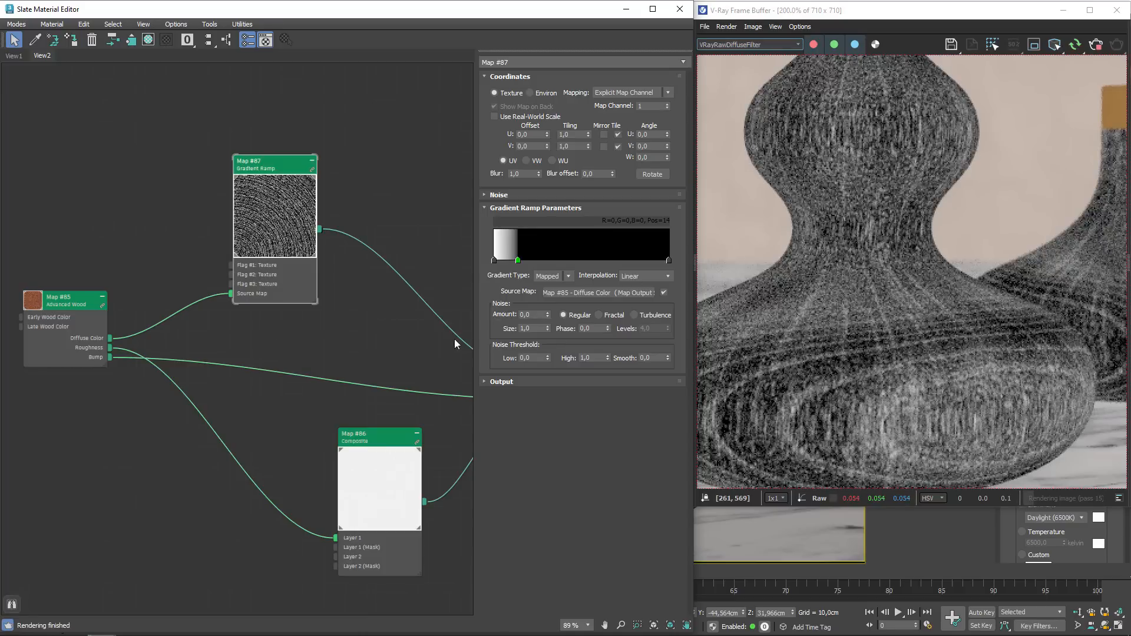
# - Try an Output map below the Gradient Ramp, feeding the Advanced Wood map's Diffuse Color output into it
pyautogui.moveTo(156, 321); pyautogui.dragTo(167, 370, button='middle')
pyautogui.moveTo(301, 298); pyautogui.dragTo(334, 192)
pyautogui.moveTo(356, 349); pyautogui.dragTo(331, 323, button='middle')
pyautogui.rightClick(279, 302)
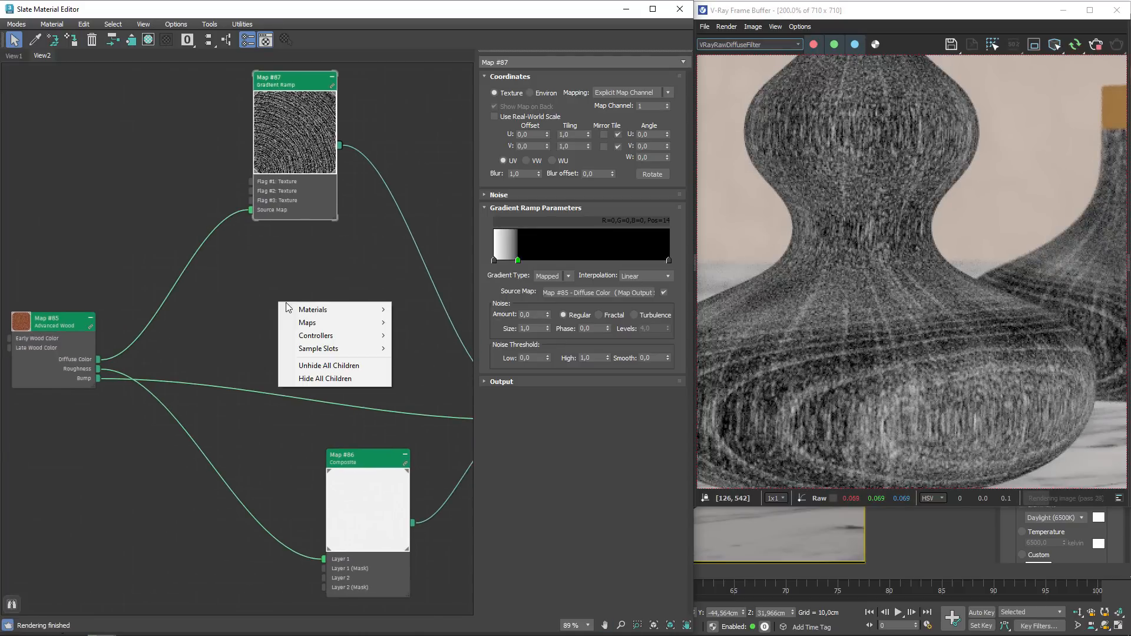
pyautogui.moveTo(312, 322)
pyautogui.moveTo(466, 336)
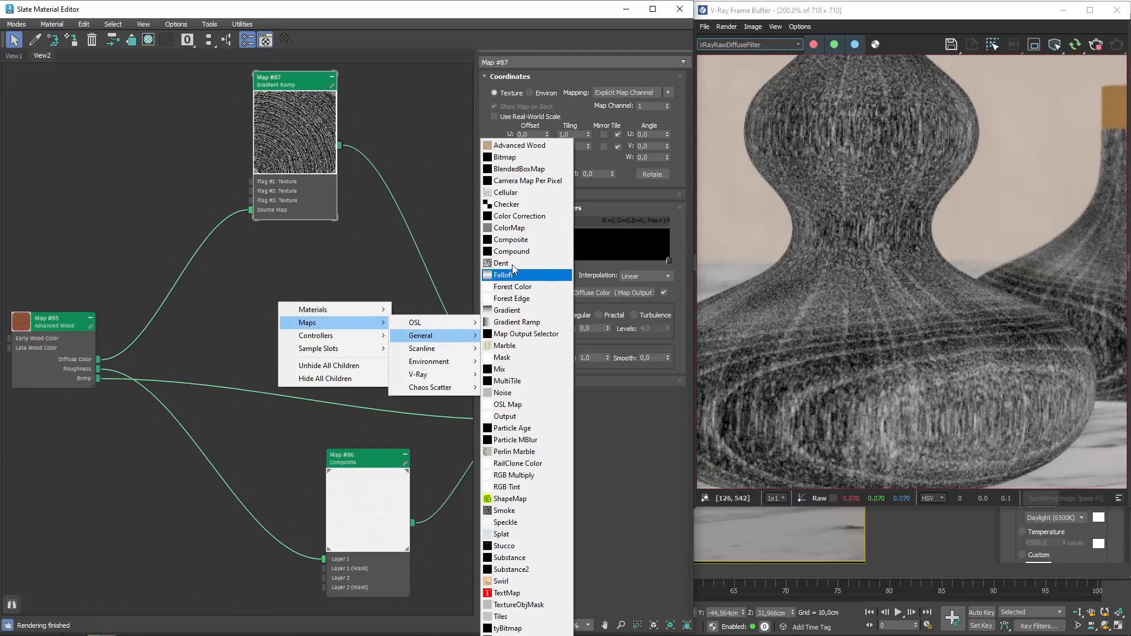
pyautogui.click(505, 416)
pyautogui.moveTo(99, 360); pyautogui.dragTo(243, 317)
pyautogui.moveTo(342, 318); pyautogui.dragTo(196, 323, button='middle')
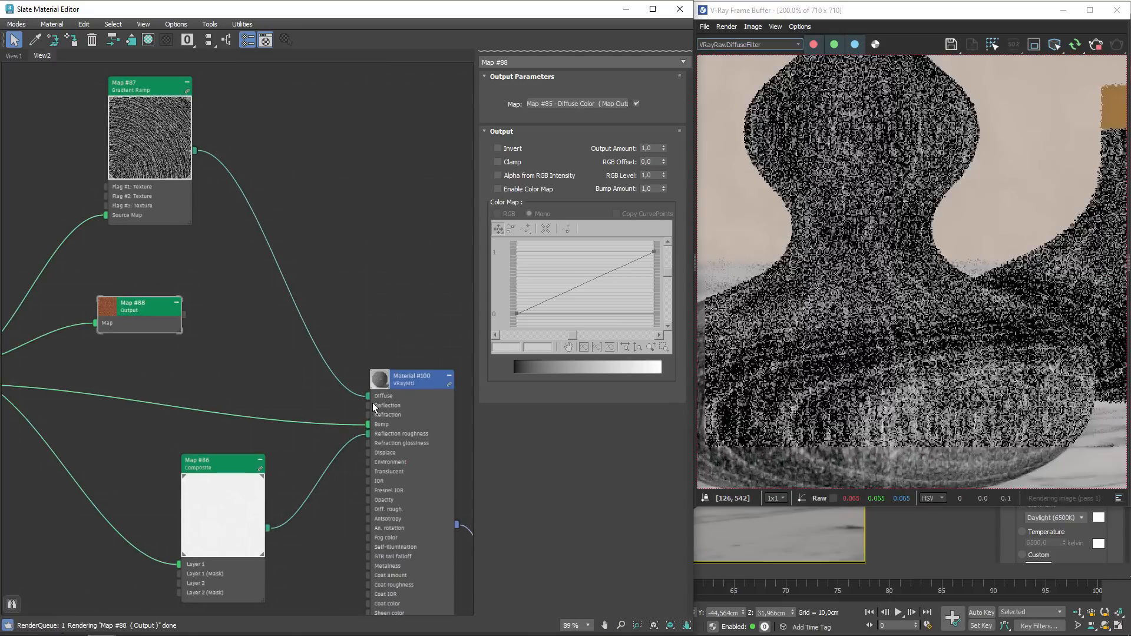
# - Connect the Output map to the Diffuse slot of Material #100 and enlarge its node preview
pyautogui.doubleClick(375, 408)
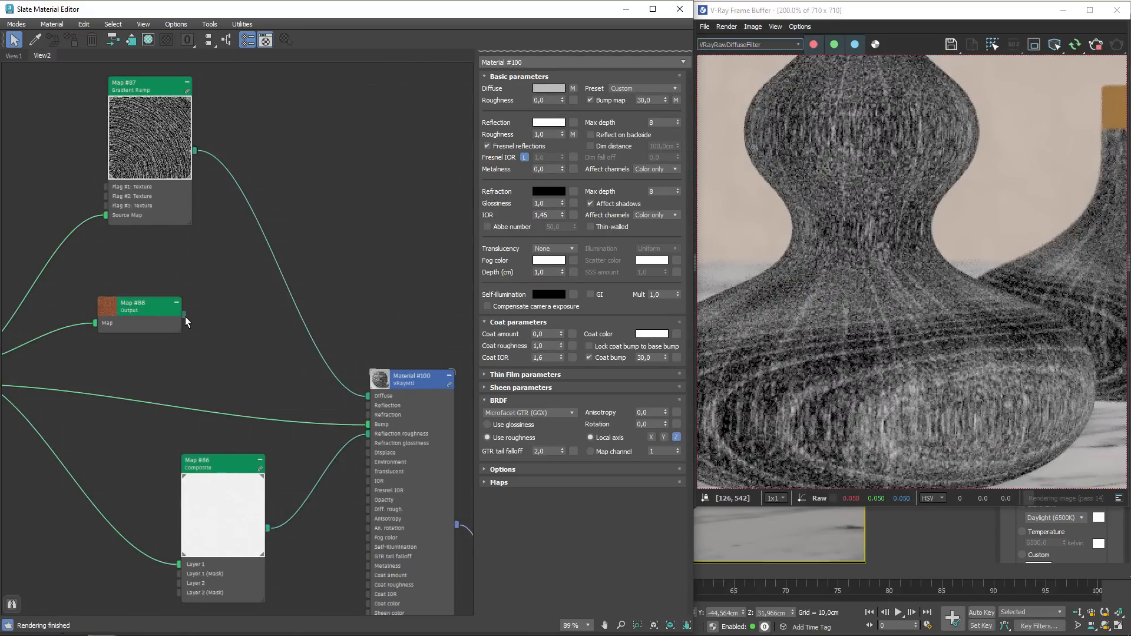
pyautogui.moveTo(351, 401); pyautogui.dragTo(366, 396)
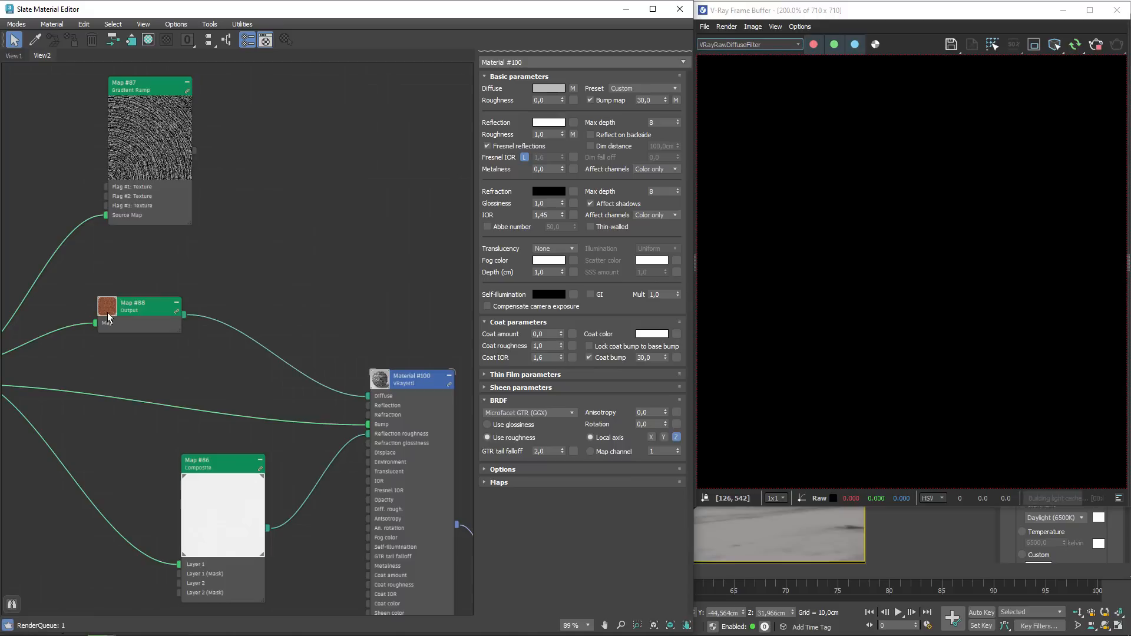
pyautogui.doubleClick(147, 314)
pyautogui.moveTo(147, 313); pyautogui.dragTo(158, 239)
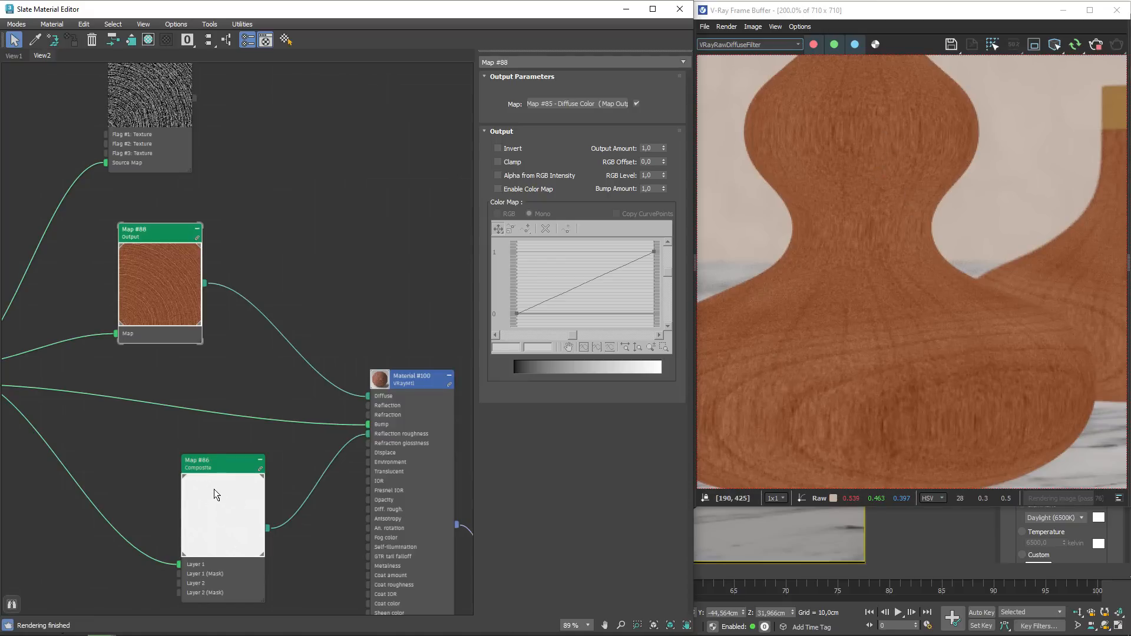
# - Enable the Output map's color map and add a curve point moved to 0,176 / 0,005
pyautogui.click(504, 189)
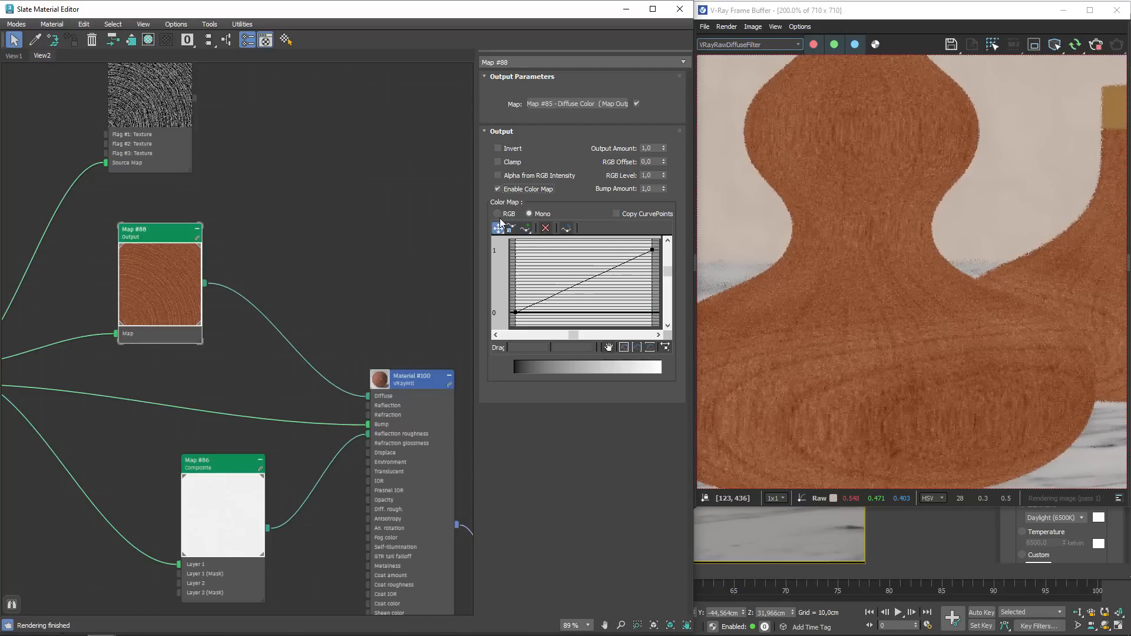
pyautogui.click(525, 229)
pyautogui.click(590, 278)
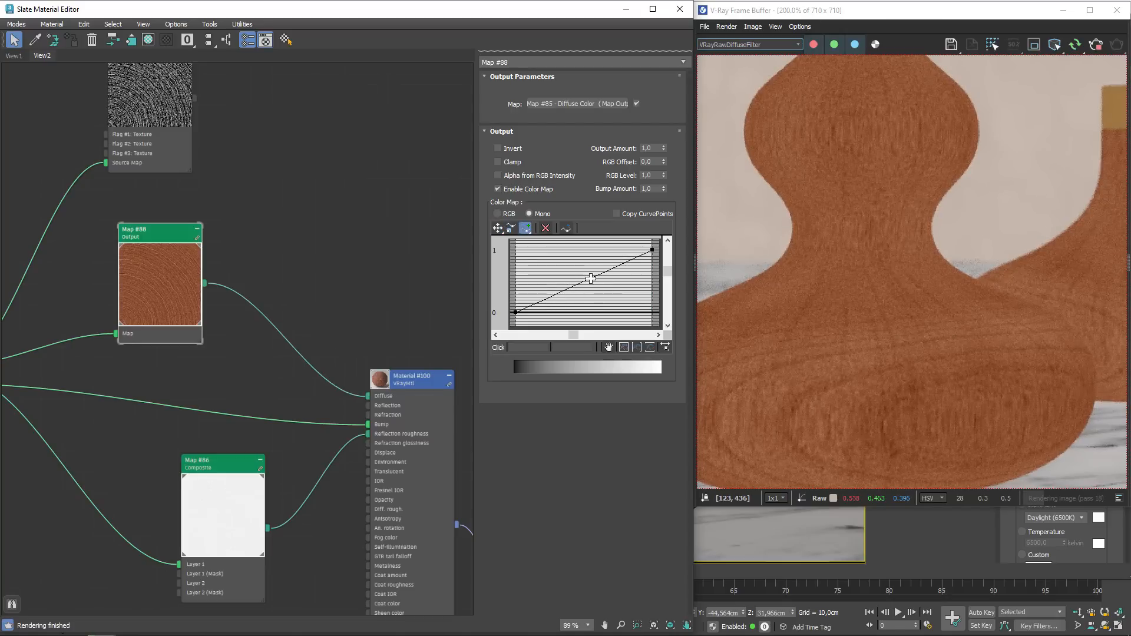
pyautogui.moveTo(589, 282); pyautogui.dragTo(540, 313)
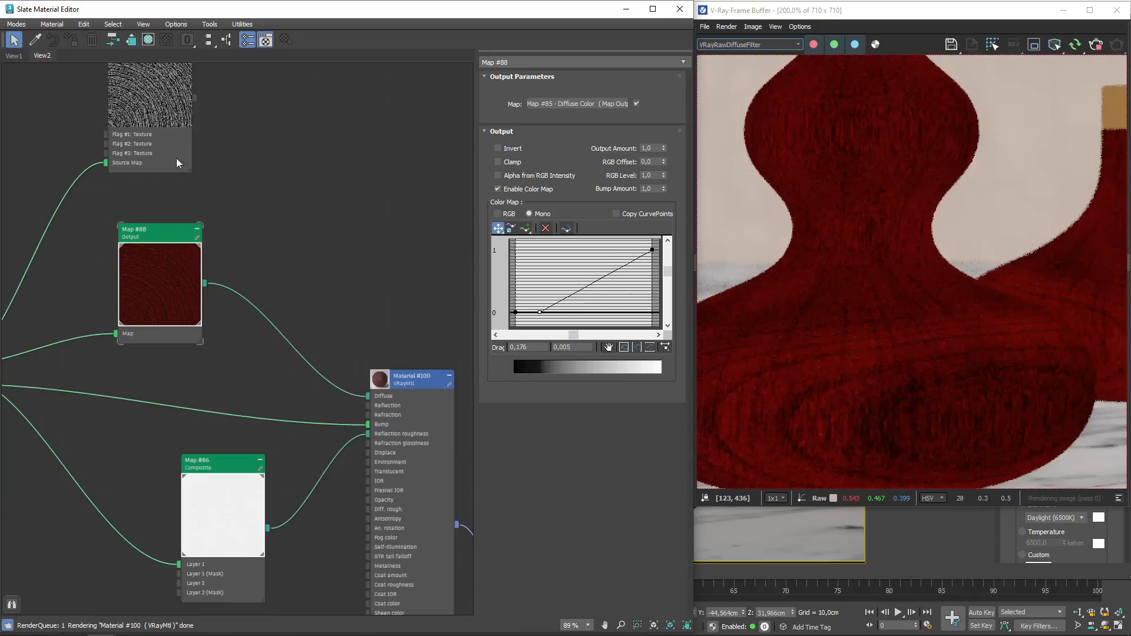
# - Reconnect the Gradient Ramp's output to the Diffuse slot of Material #100 and delete the Output map
pyautogui.doubleClick(396, 385)
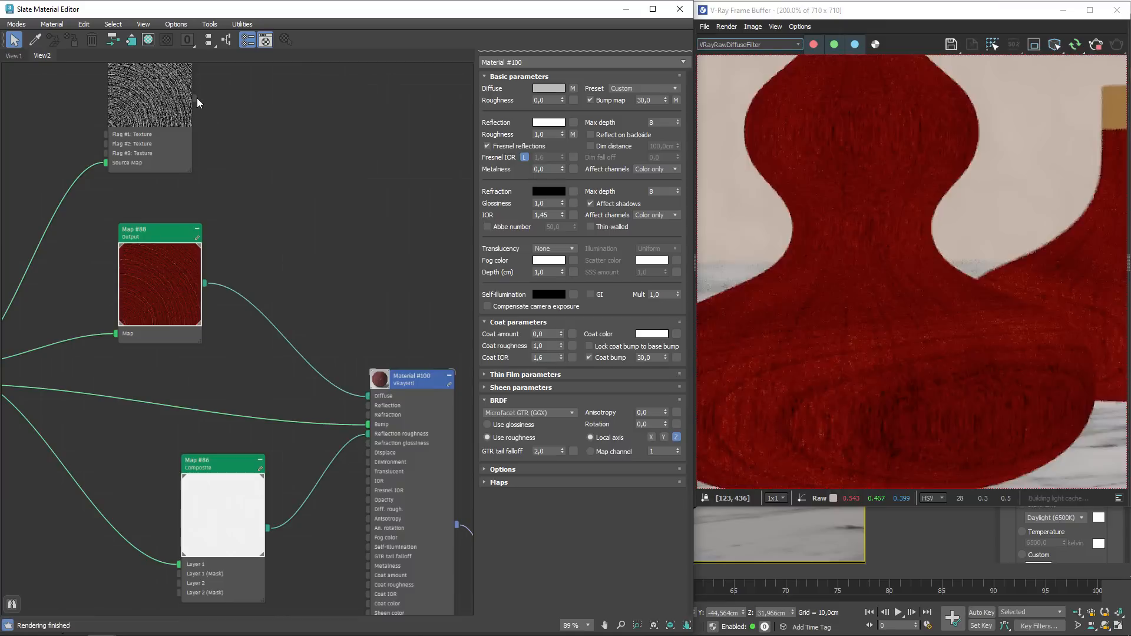
pyautogui.moveTo(195, 98); pyautogui.dragTo(367, 395)
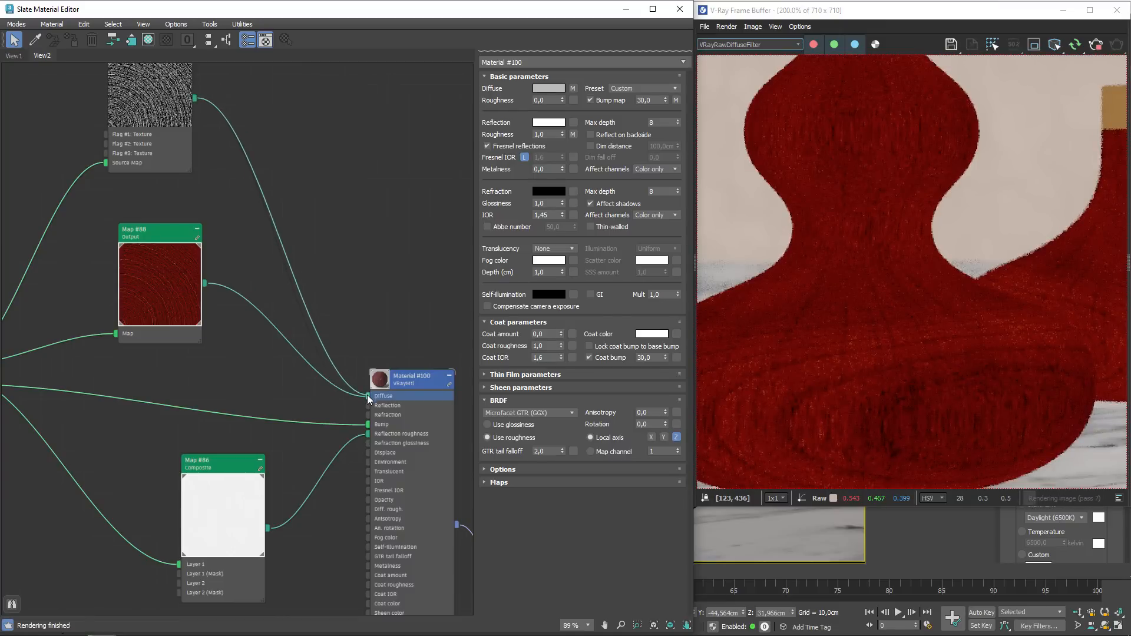
pyautogui.click(168, 252)
pyautogui.press('Delete')
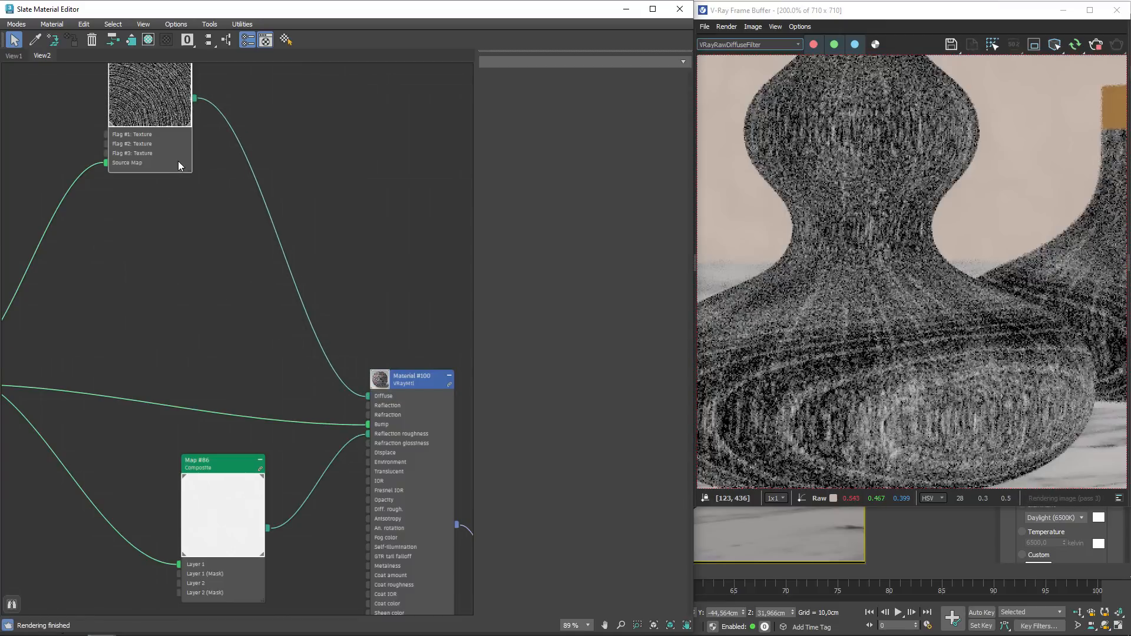
# - Move the Gradient Ramp node back down beside the Advanced Wood map
pyautogui.moveTo(178, 161); pyautogui.dragTo(132, 312)
pyautogui.moveTo(139, 343); pyautogui.dragTo(266, 348, button='middle')
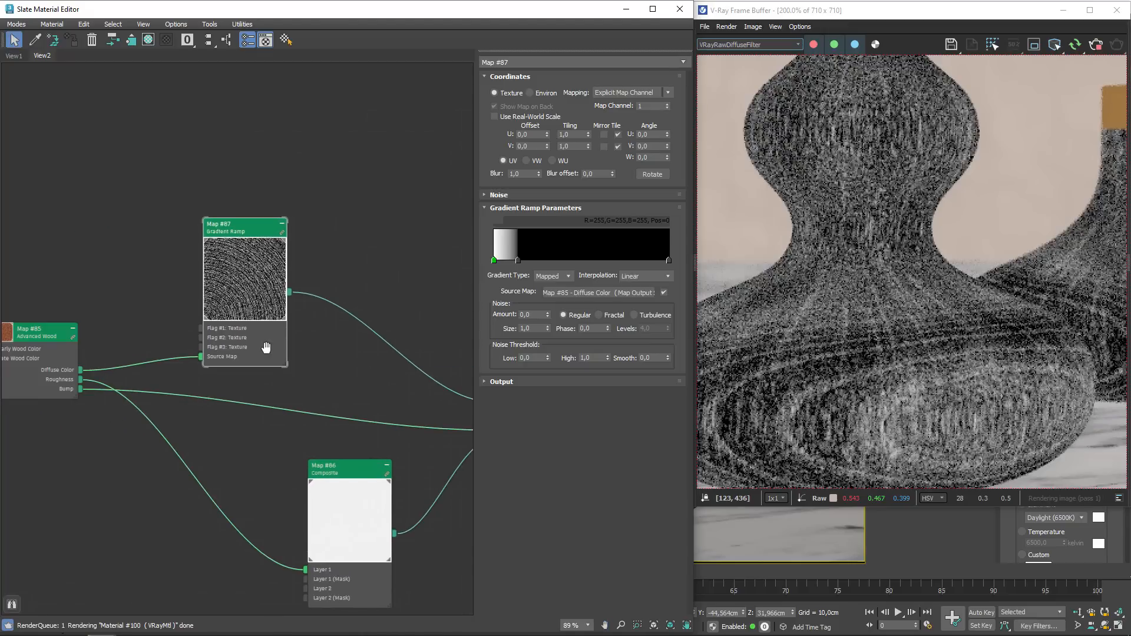
pyautogui.moveTo(275, 281); pyautogui.dragTo(254, 260)
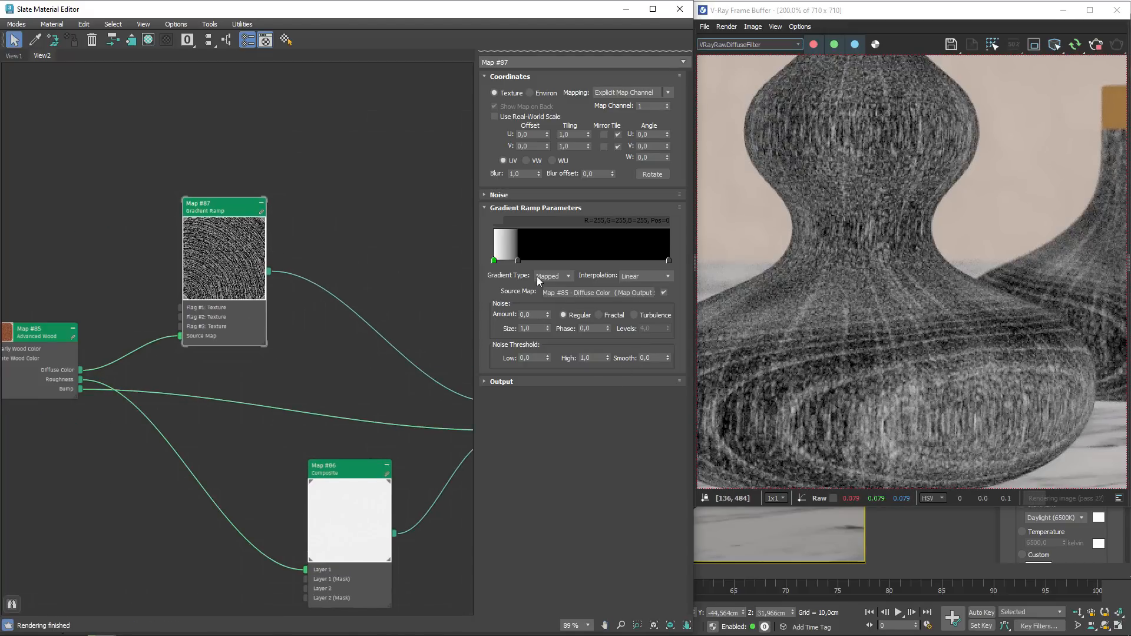
# - Shift the Gradient Ramp's black middle flag closer to the start and add a white flag at position 3
pyautogui.moveTo(518, 261); pyautogui.dragTo(513, 261)
pyautogui.click(499, 260)
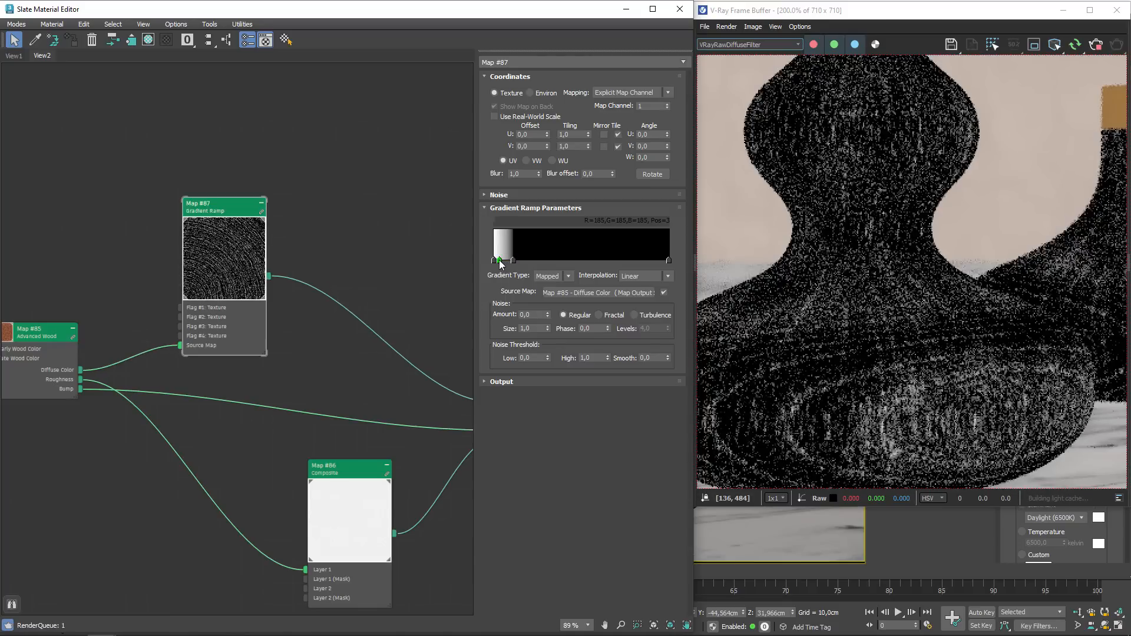
pyautogui.doubleClick(499, 260)
pyautogui.moveTo(395, 211); pyautogui.dragTo(418, 211)
pyautogui.click(426, 250)
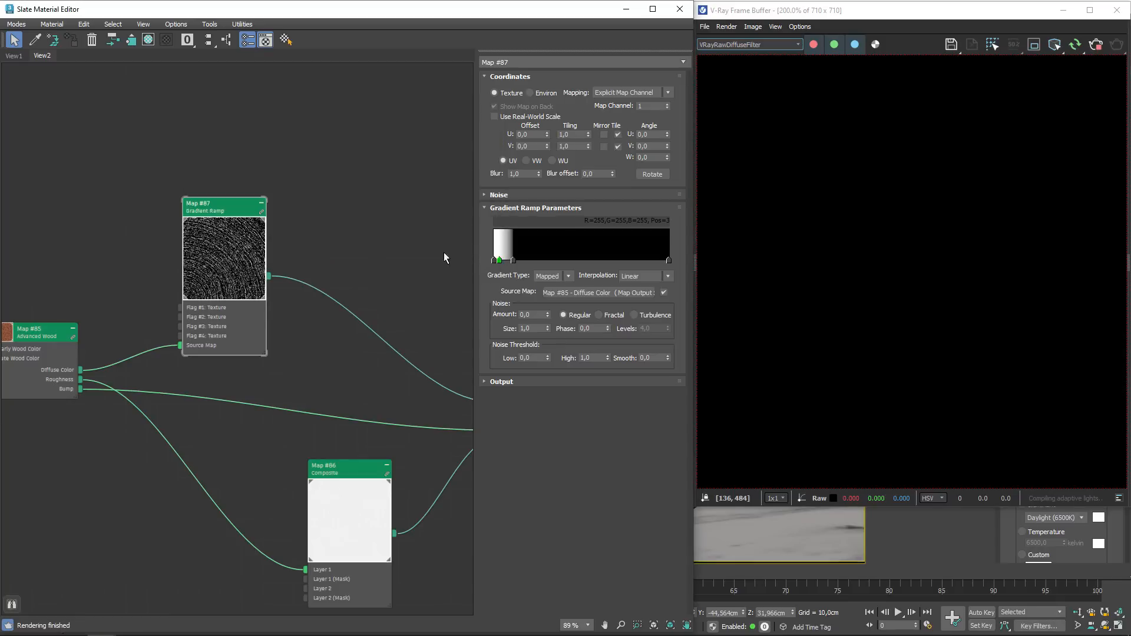
# - Check the grain on both vases and shift the Gradient Ramp's black middle flag to position 10
pyautogui.scroll(-1, 902, 354)
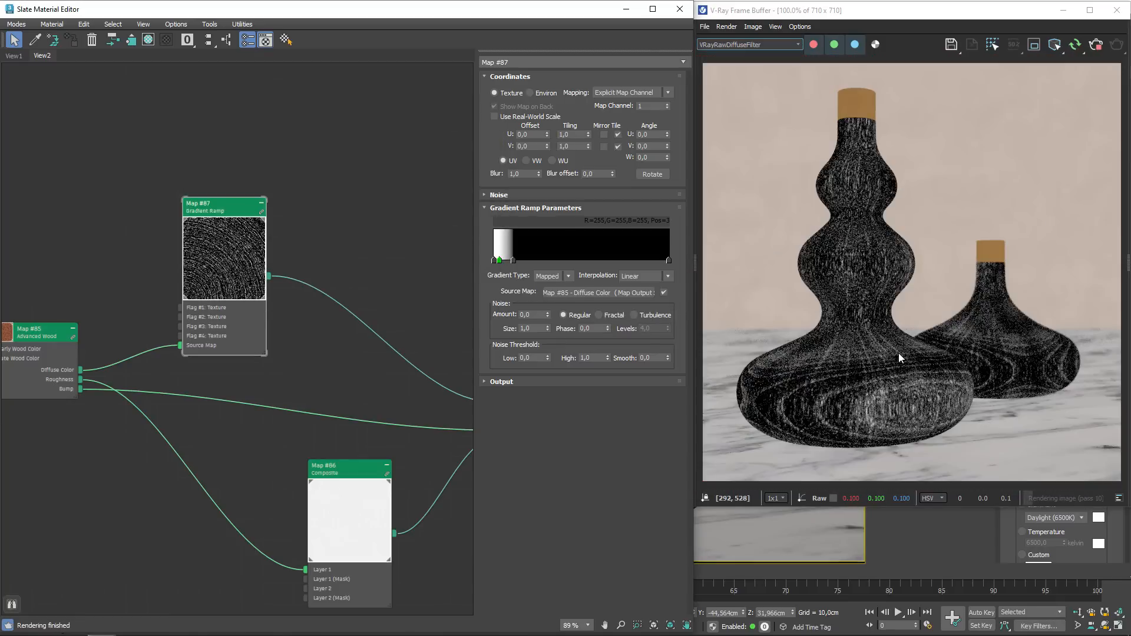
pyautogui.scroll(1, 890, 327)
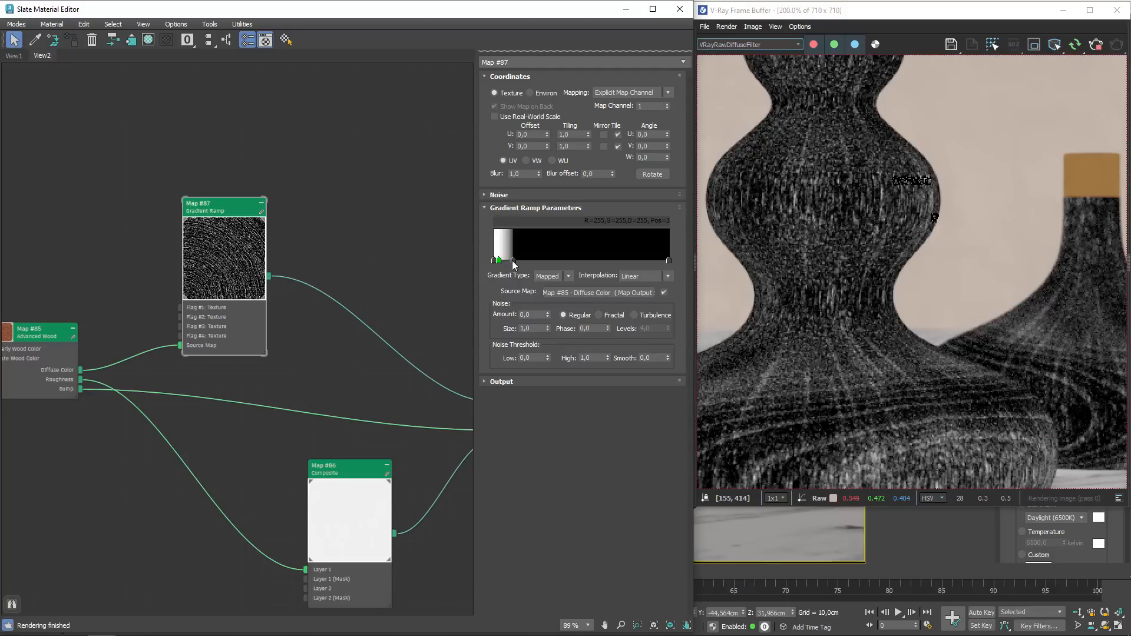
pyautogui.moveTo(513, 261); pyautogui.dragTo(511, 261)
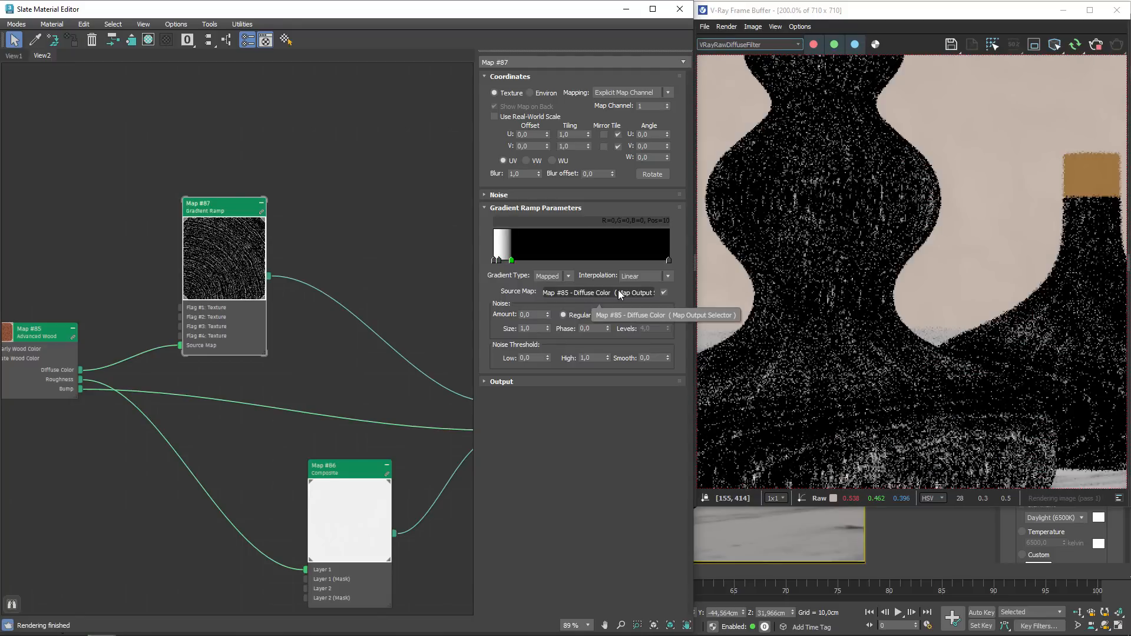
pyautogui.scroll(-1, 892, 368)
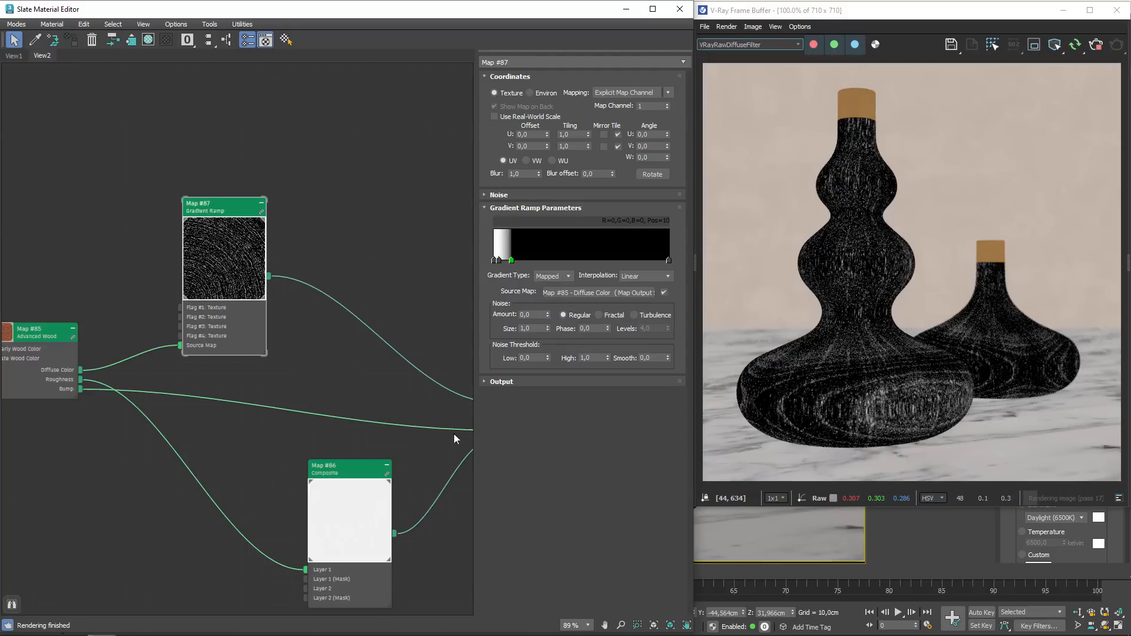
# - Open the Composite map's layer settings and move its node closer to the Gradient Ramp
pyautogui.moveTo(361, 467); pyautogui.dragTo(365, 332, button='middle')
pyautogui.click(345, 338)
pyautogui.doubleClick(345, 338)
pyautogui.scroll(-4, 348, 333)
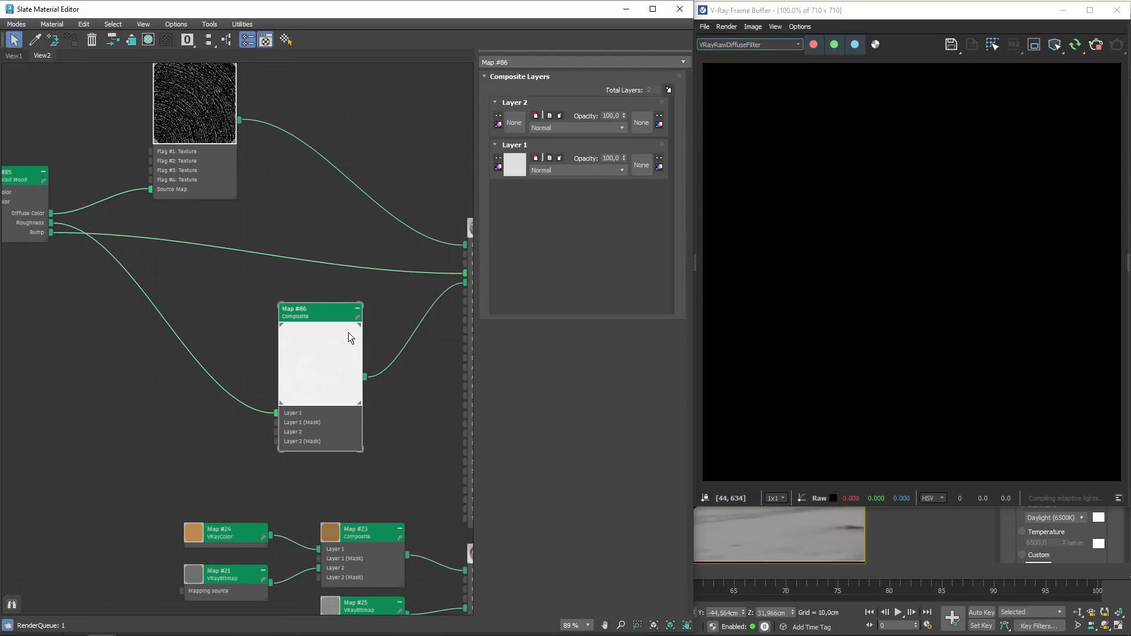
pyautogui.scroll(2, 342, 373)
pyautogui.moveTo(342, 373); pyautogui.dragTo(310, 342)
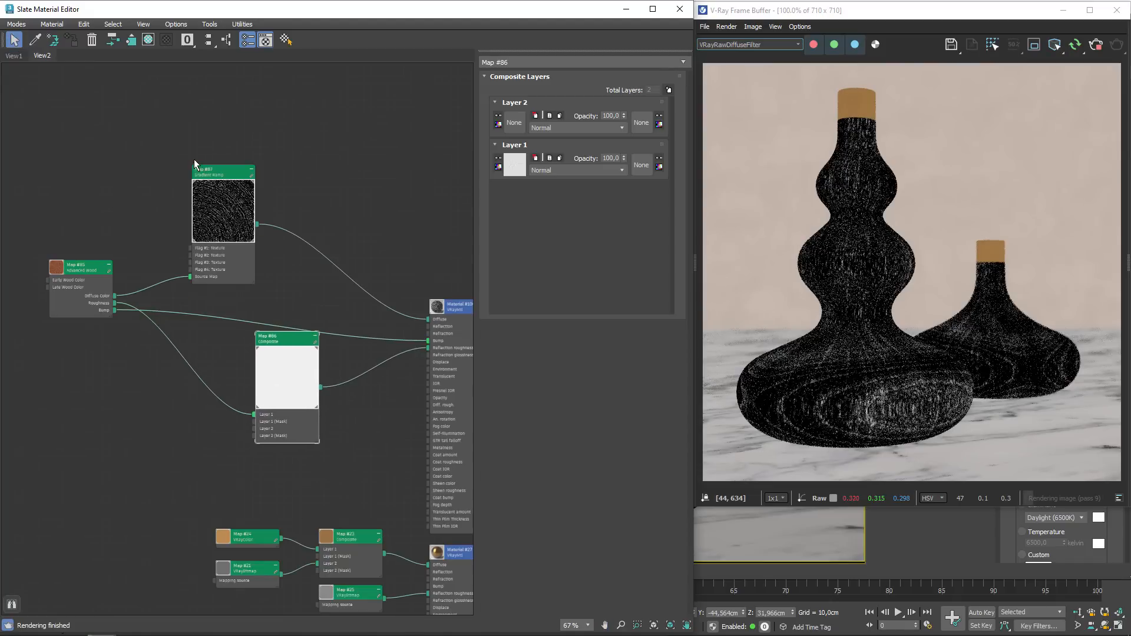
# - Move the Gradient Ramp node below the Advanced Wood map and connect its output to the Composite's Layer 2 (Mask)
pyautogui.moveTo(200, 167); pyautogui.dragTo(158, 398)
pyautogui.moveTo(59, 266); pyautogui.dragTo(14, 241)
pyautogui.moveTo(220, 307); pyautogui.dragTo(267, 204, button='middle')
pyautogui.scroll(2, 244, 326)
pyautogui.scroll(1, 200, 408)
pyautogui.moveTo(244, 326); pyautogui.dragTo(365, 308)
# - Spread out the node layout by moving the Gradient Ramp lower and the Advanced Wood map farther from the Composite
pyautogui.scroll(1, 199, 407)
pyautogui.moveTo(140, 285); pyautogui.dragTo(140, 399)
pyautogui.moveTo(227, 290); pyautogui.dragTo(231, 373, button='middle')
pyautogui.scroll(-3, 232, 373)
pyautogui.moveTo(38, 157); pyautogui.dragTo(6, 157)
pyautogui.moveTo(49, 163); pyautogui.dragTo(91, 167, button='middle')
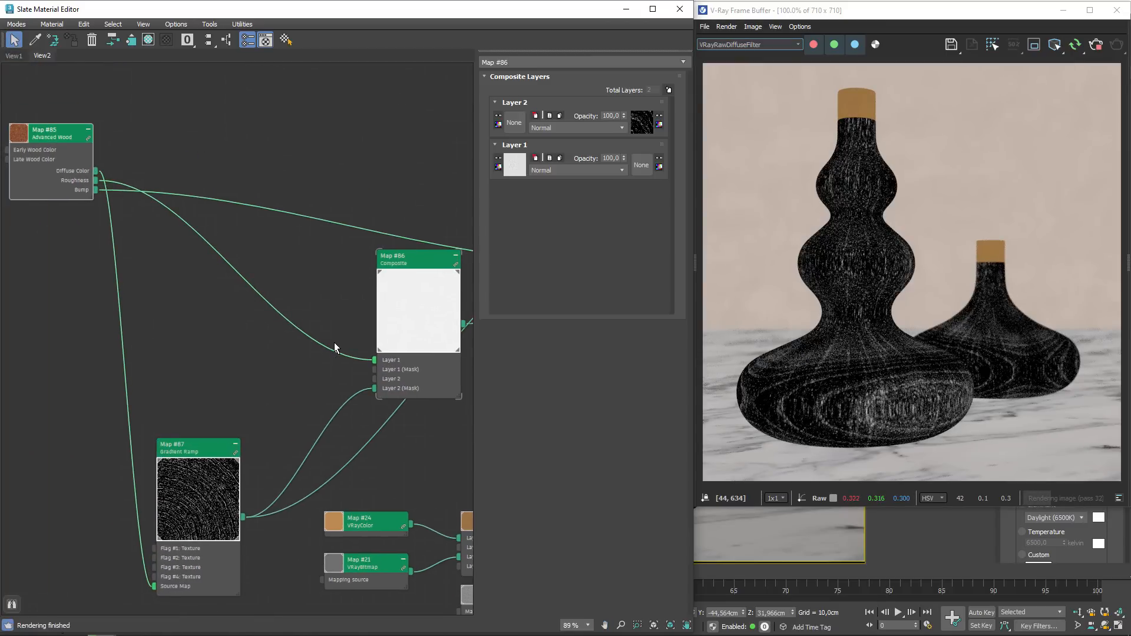
pyautogui.moveTo(38, 136); pyautogui.dragTo(7, 148)
pyautogui.moveTo(177, 372); pyautogui.dragTo(164, 359, button='middle')
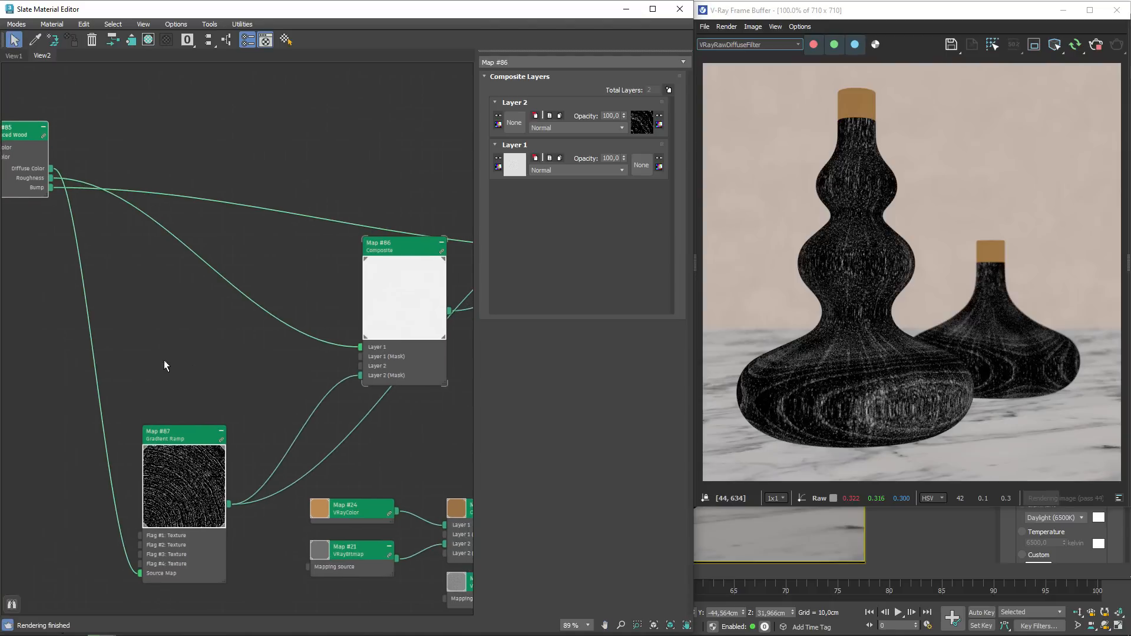
# - Add a VRayColor map above the Gradient Ramp and connect its output to the Composite's Layer 2
pyautogui.rightClick(155, 359)
pyautogui.moveTo(194, 379)
pyautogui.moveTo(318, 430)
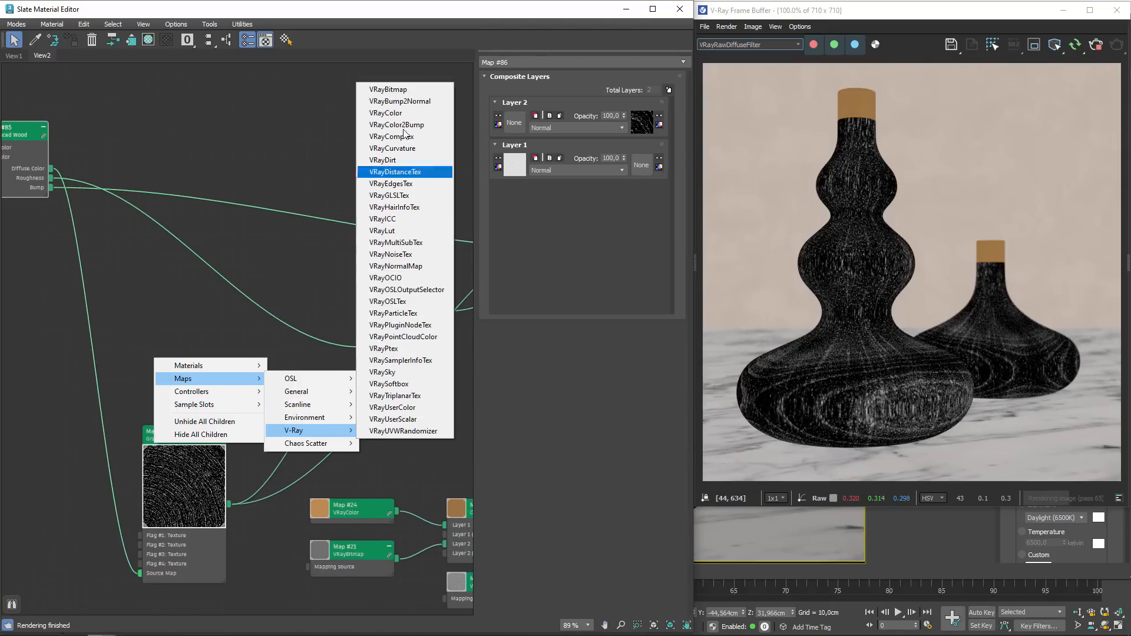
pyautogui.click(392, 114)
pyautogui.scroll(3, 164, 352)
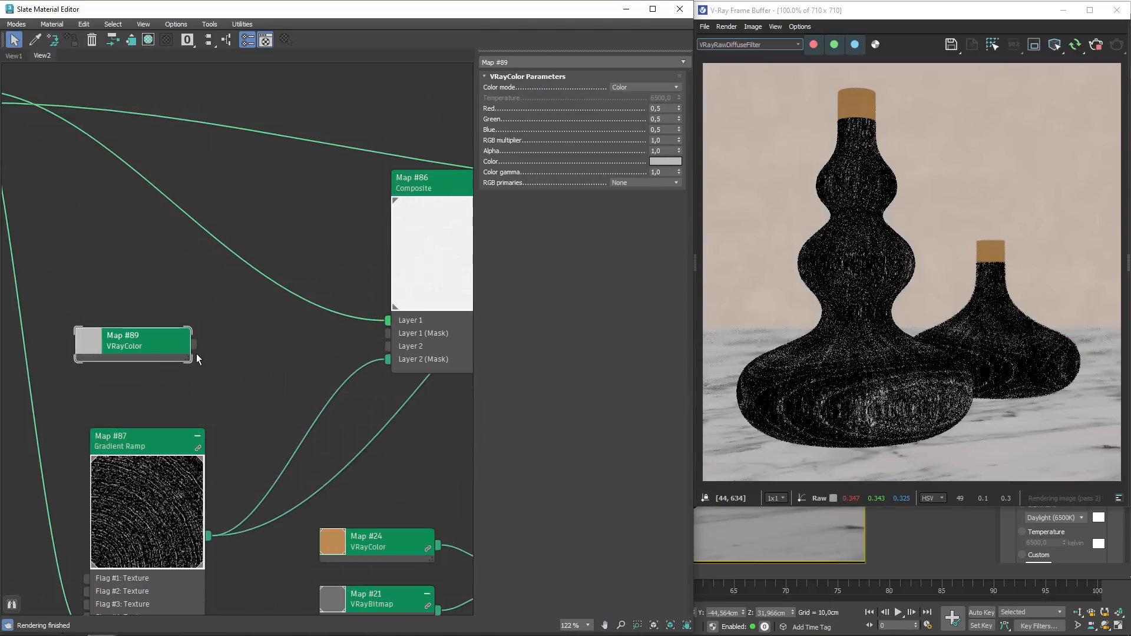
pyautogui.moveTo(194, 344); pyautogui.dragTo(392, 346)
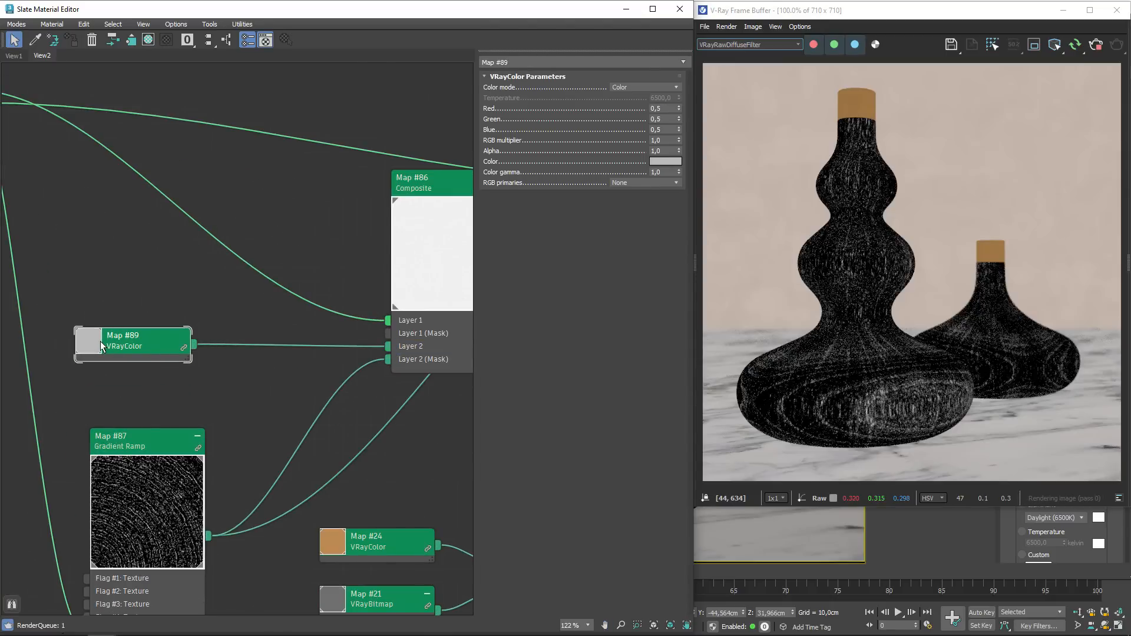
# - Enlarge the VRayColor's preview and set its Red, Green and Blue to 1 and its RGB multiplier to 0,9
pyautogui.doubleClick(100, 341)
pyautogui.moveTo(141, 344); pyautogui.dragTo(141, 274)
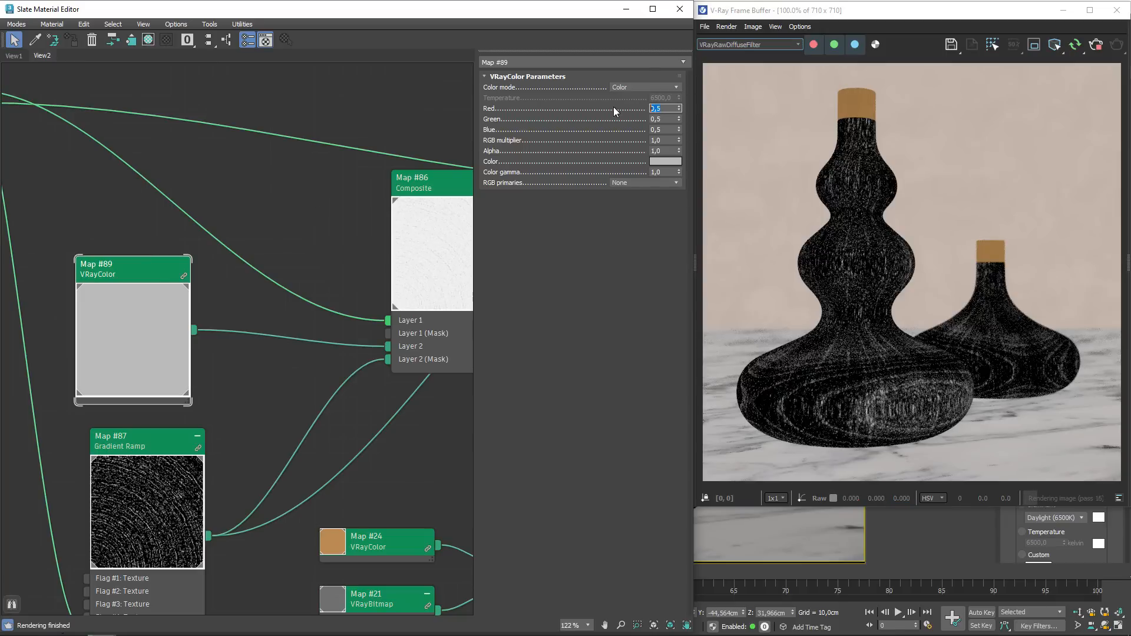
pyautogui.write('1')
pyautogui.press('Tab')
pyautogui.write('1')
pyautogui.press('Tab')
pyautogui.write('1')
pyautogui.press('Tab')
pyautogui.write('0')
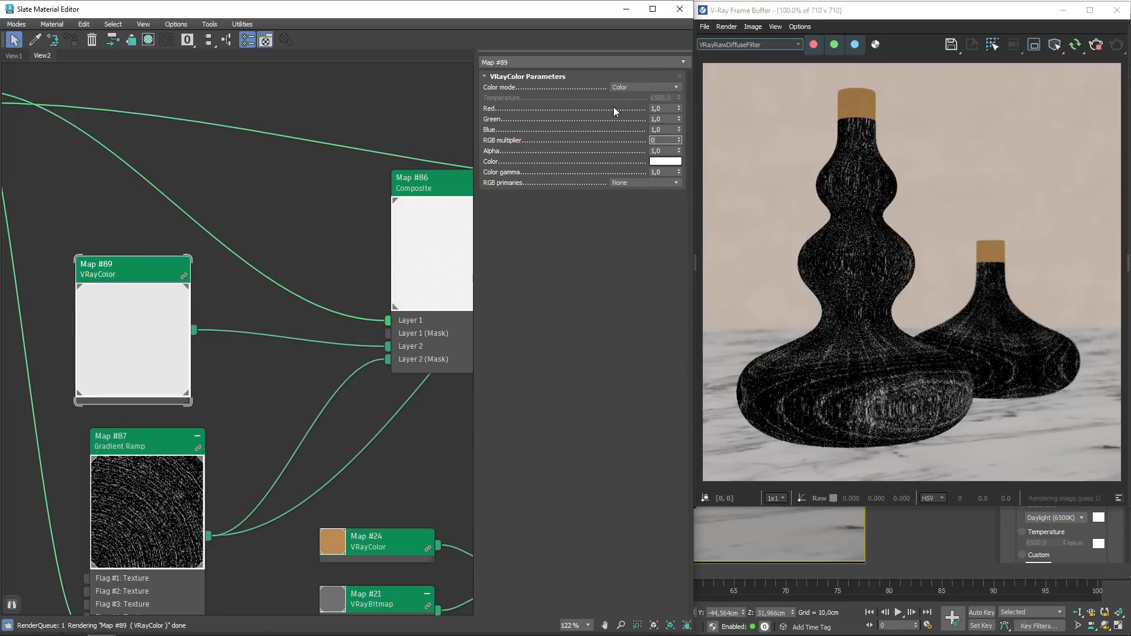
pyautogui.write(',9')
pyautogui.press('Return')
# - Connect the Composite's output to the wood VRayMtl's Diffuse input and examine the mask on the tall vase up close
pyautogui.moveTo(295, 305); pyautogui.dragTo(30, 311, button='middle')
pyautogui.moveTo(261, 352); pyautogui.dragTo(204, 429, button='middle')
pyautogui.moveTo(97, 331); pyautogui.dragTo(40, 330)
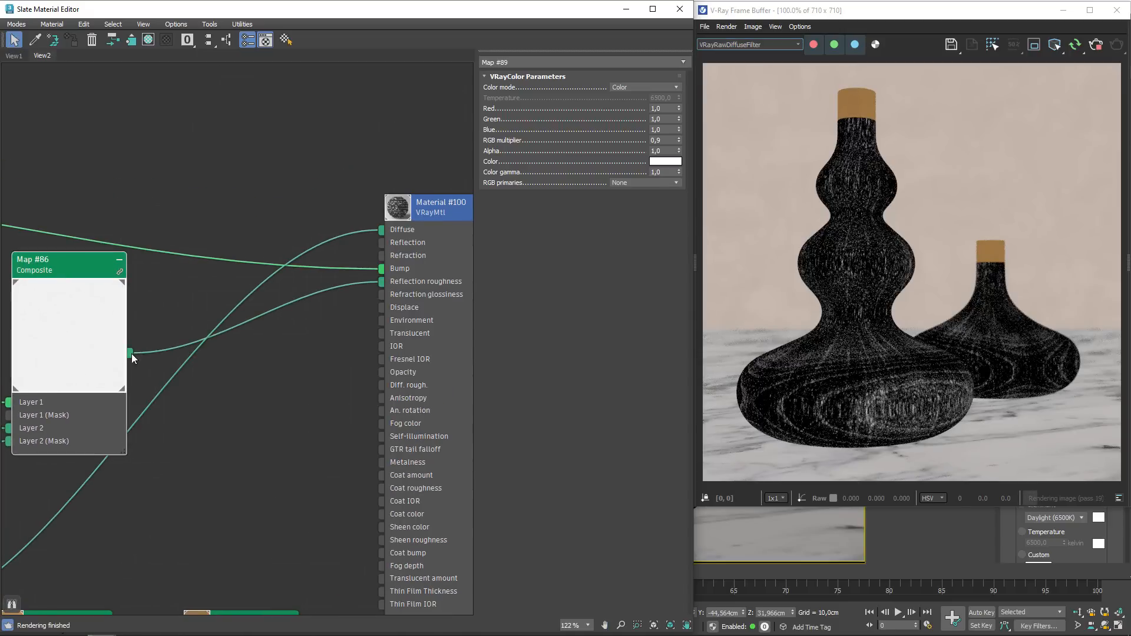
pyautogui.moveTo(129, 356); pyautogui.dragTo(382, 231)
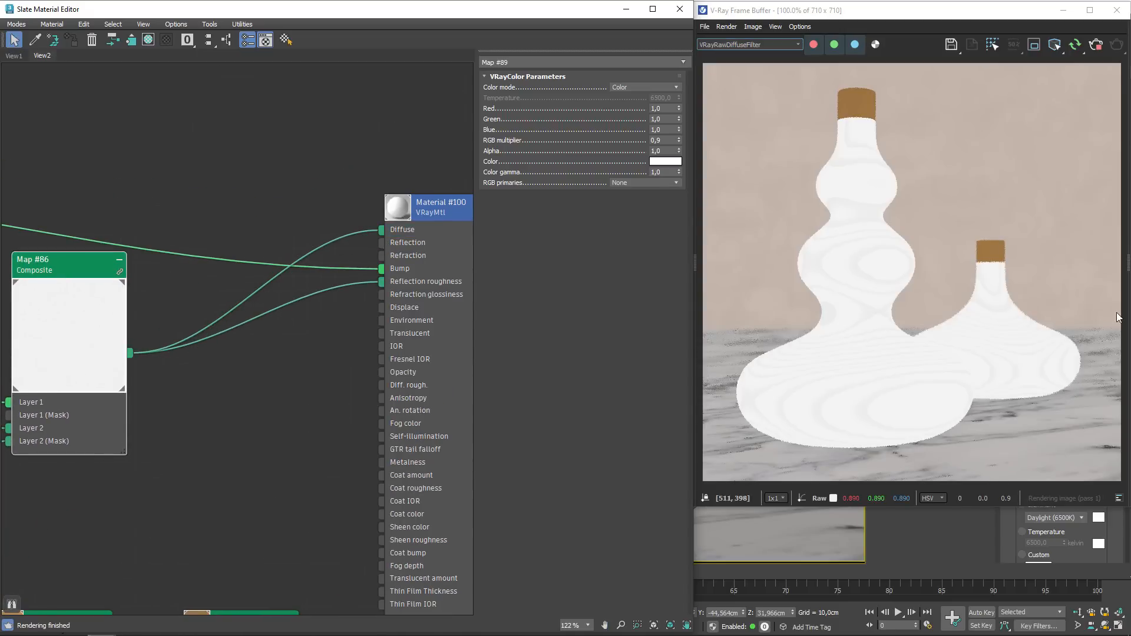
pyautogui.scroll(2, 877, 316)
pyautogui.moveTo(839, 251); pyautogui.dragTo(931, 322, button='middle')
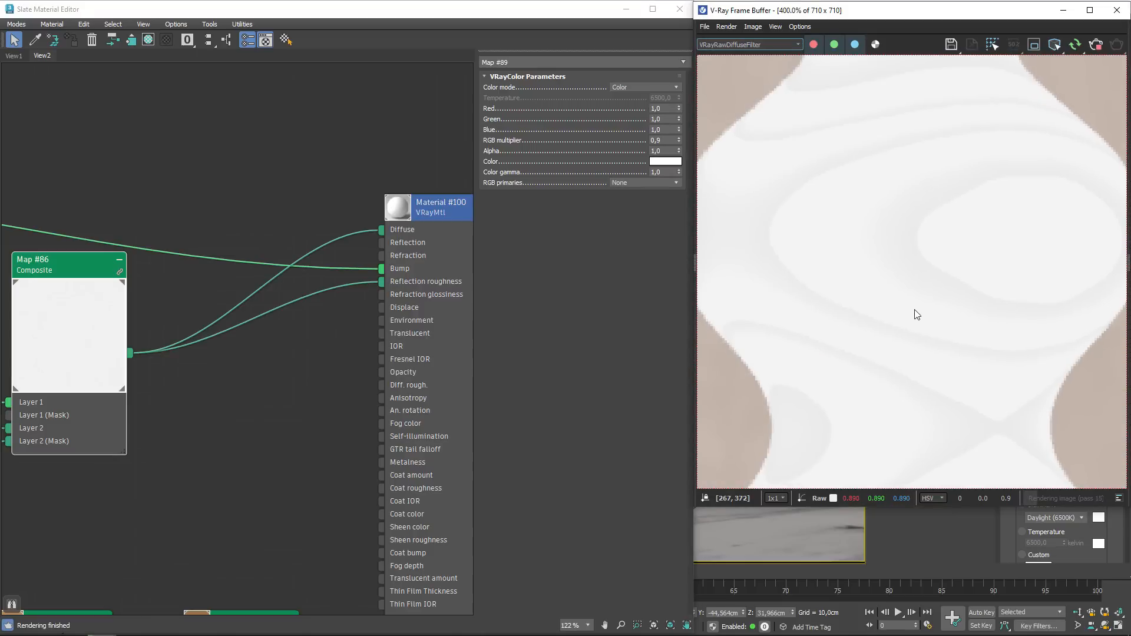
# - Move the Gradient Ramp and VRayColor nodes slightly farther from the Composite and nudge the wood VRayMtl node upward
pyautogui.moveTo(5, 418); pyautogui.dragTo(314, 309, button='middle')
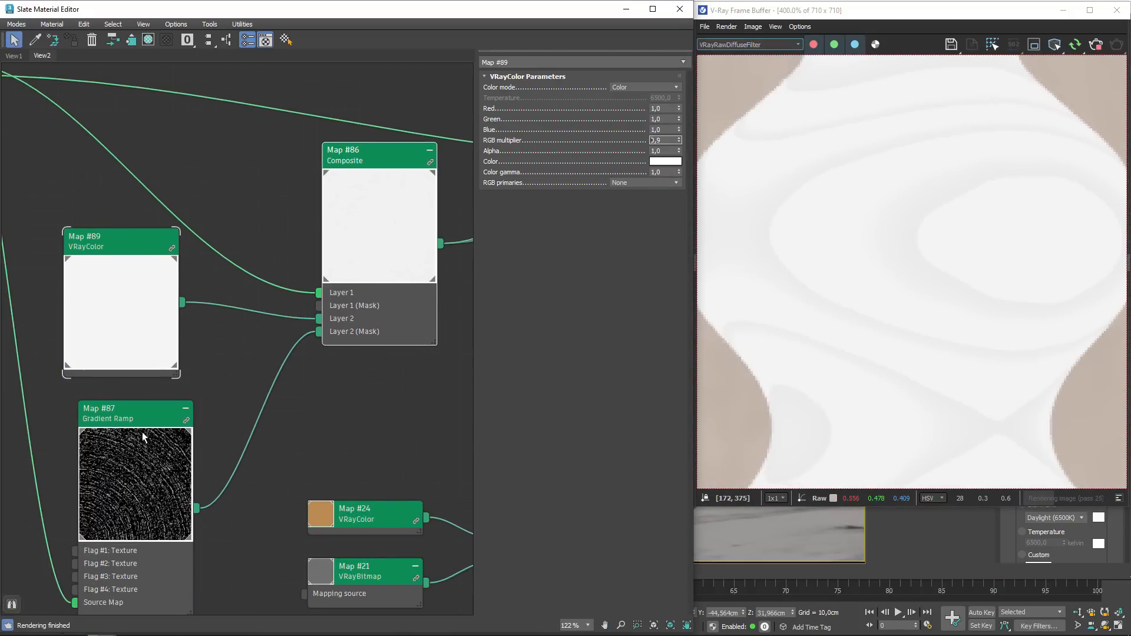
pyautogui.moveTo(121, 436); pyautogui.dragTo(106, 437)
pyautogui.moveTo(127, 249); pyautogui.dragTo(114, 263)
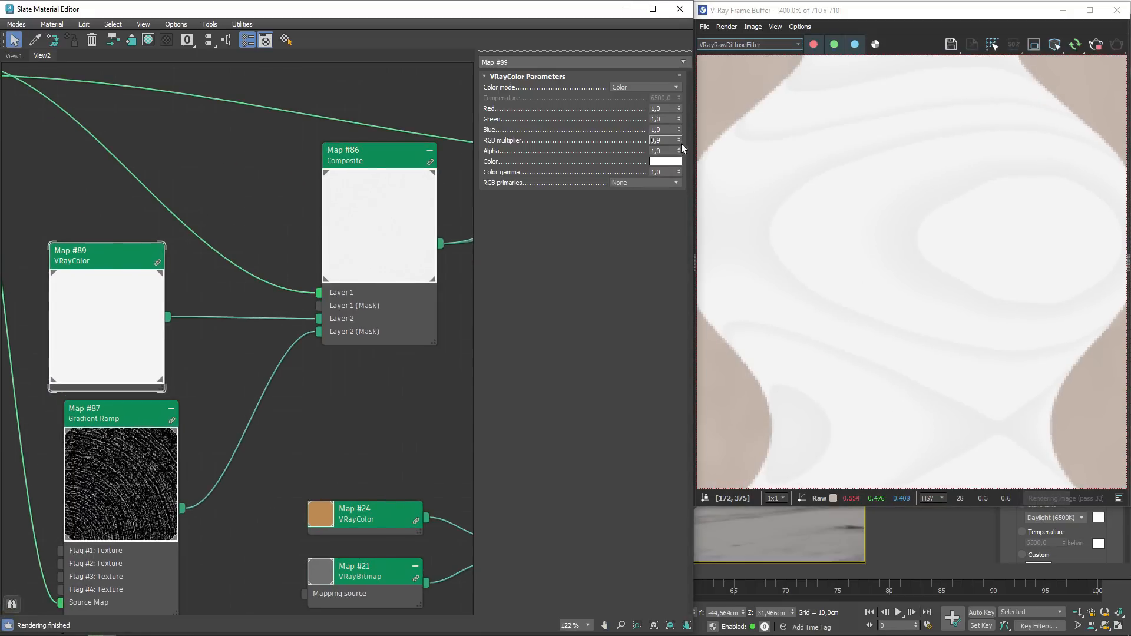
pyautogui.doubleClick(651, 140)
pyautogui.click(465, 275)
pyautogui.scroll(-2, 132, 395)
pyautogui.moveTo(131, 395); pyautogui.dragTo(0, 407, button='middle')
pyautogui.click(327, 238)
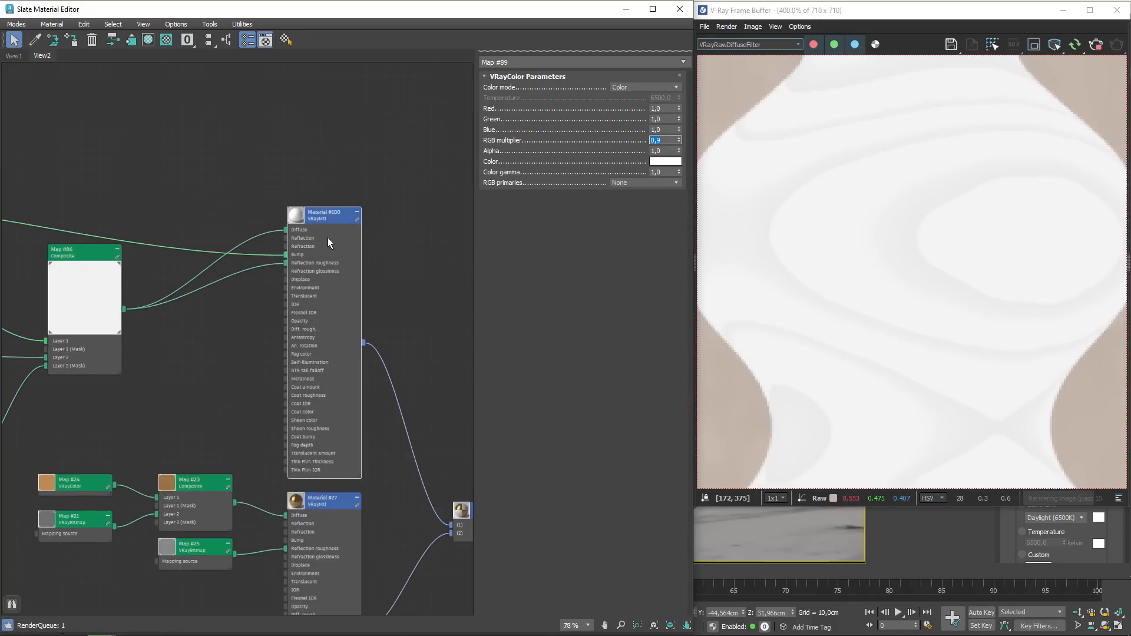
pyautogui.moveTo(323, 219); pyautogui.dragTo(323, 210)
pyautogui.moveTo(217, 273); pyautogui.dragTo(320, 265, button='middle')
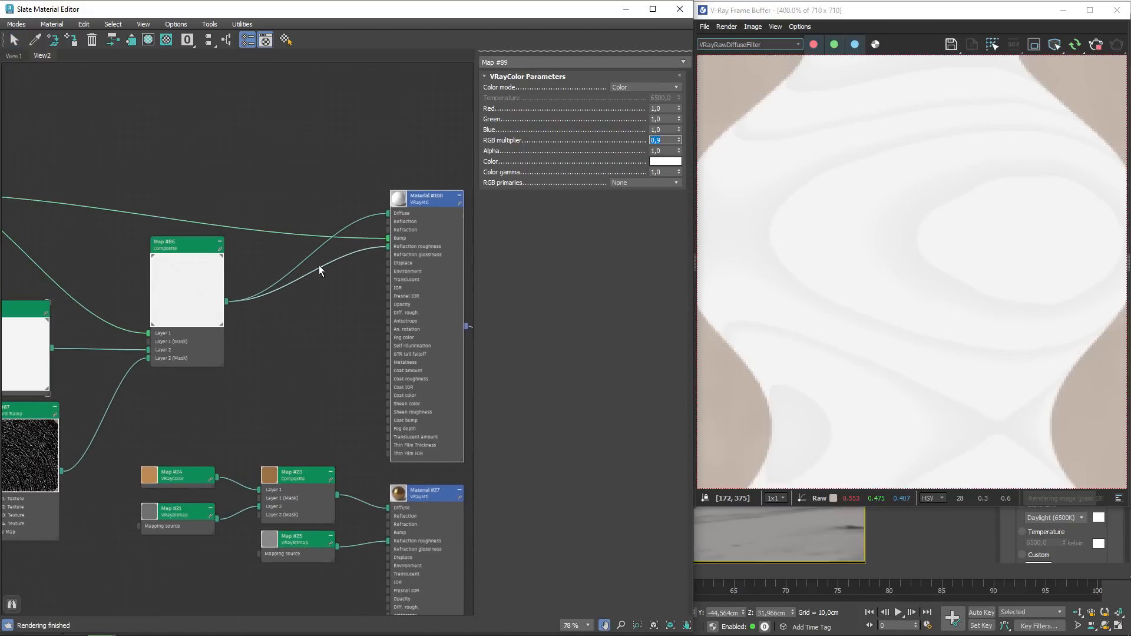
# - Lower the VRayColor's RGB multiplier to 0,85 and further to -7,57 to exaggerate the masked grain
pyautogui.click(678, 141)
pyautogui.click(678, 141)
pyautogui.click(678, 141)
pyautogui.click(679, 143)
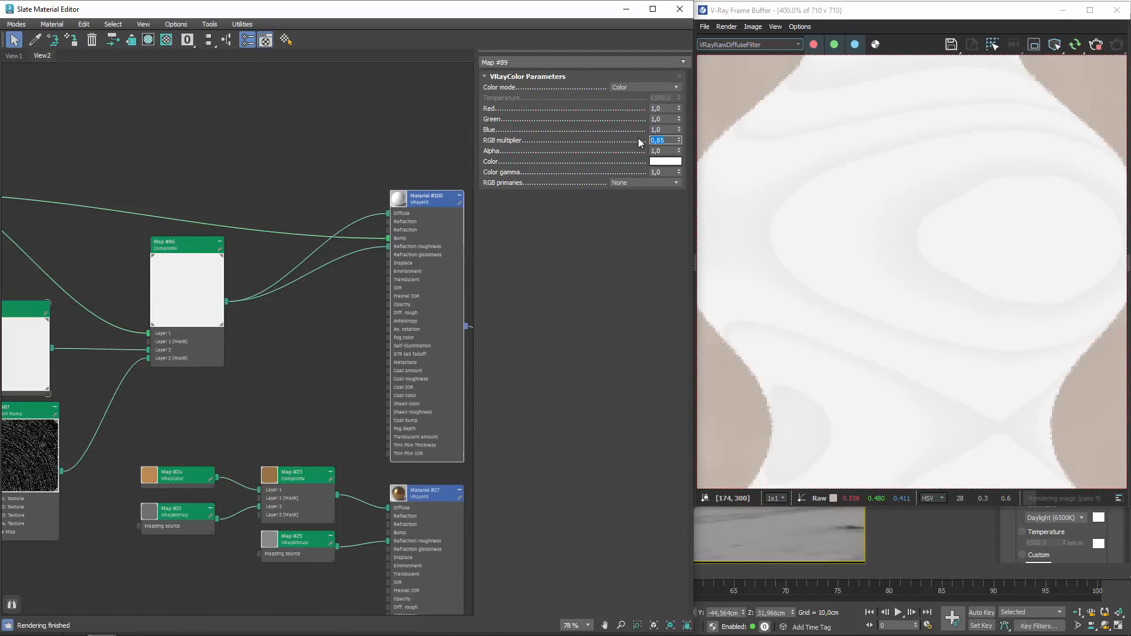
pyautogui.moveTo(680, 140); pyautogui.dragTo(761, 627)
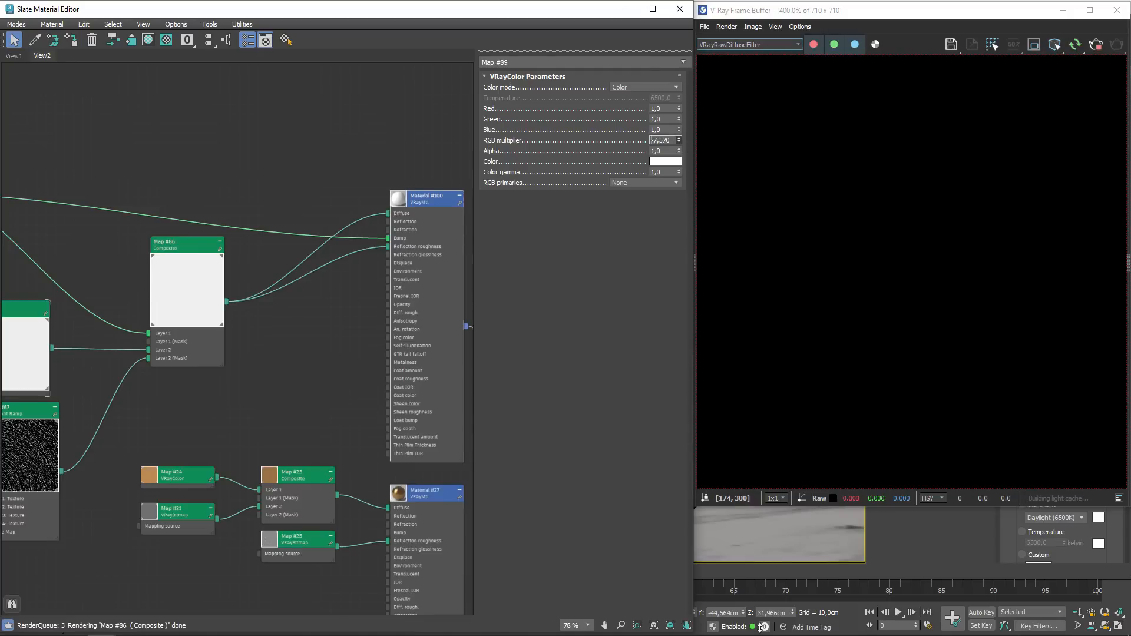
pyautogui.moveTo(673, 141); pyautogui.dragTo(625, 143)
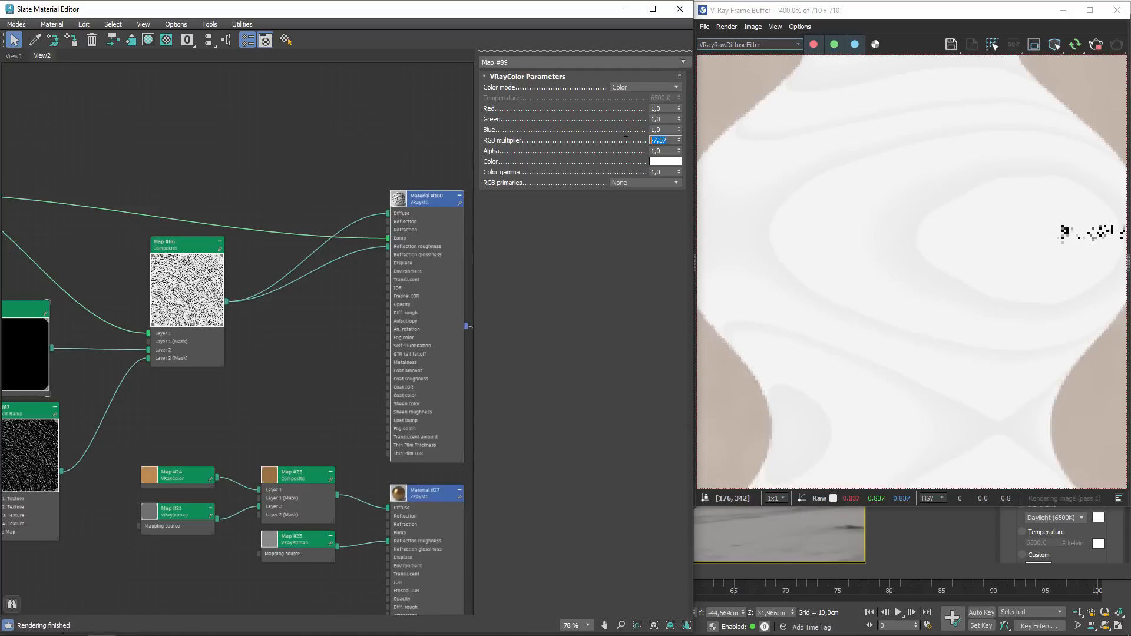
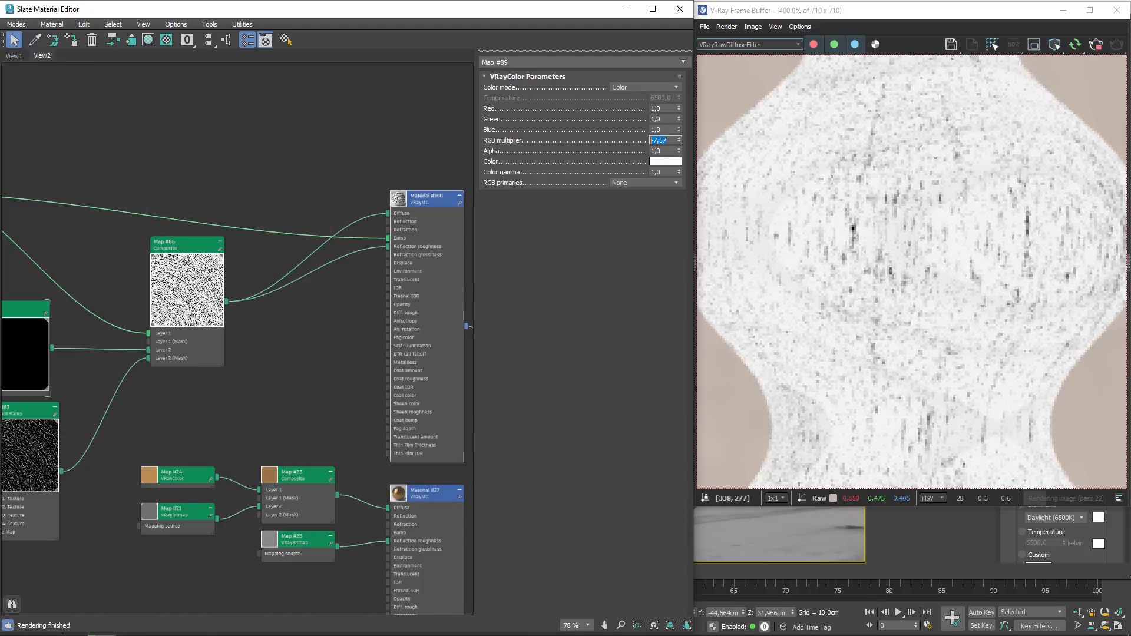
# - Reopen the material editor and review the Composite's layers and the Gradient Ramp's settings
pyautogui.click(680, 9)
pyautogui.press('m')
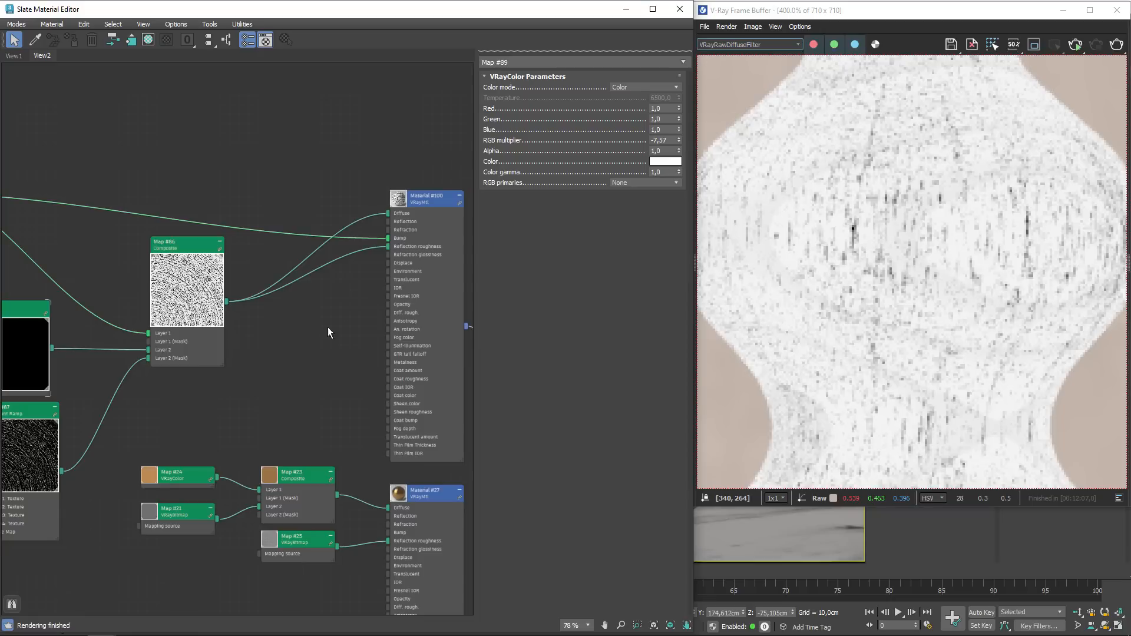
pyautogui.moveTo(130, 364); pyautogui.dragTo(167, 356, button='middle')
pyautogui.click(236, 245)
pyautogui.doubleClick(237, 245)
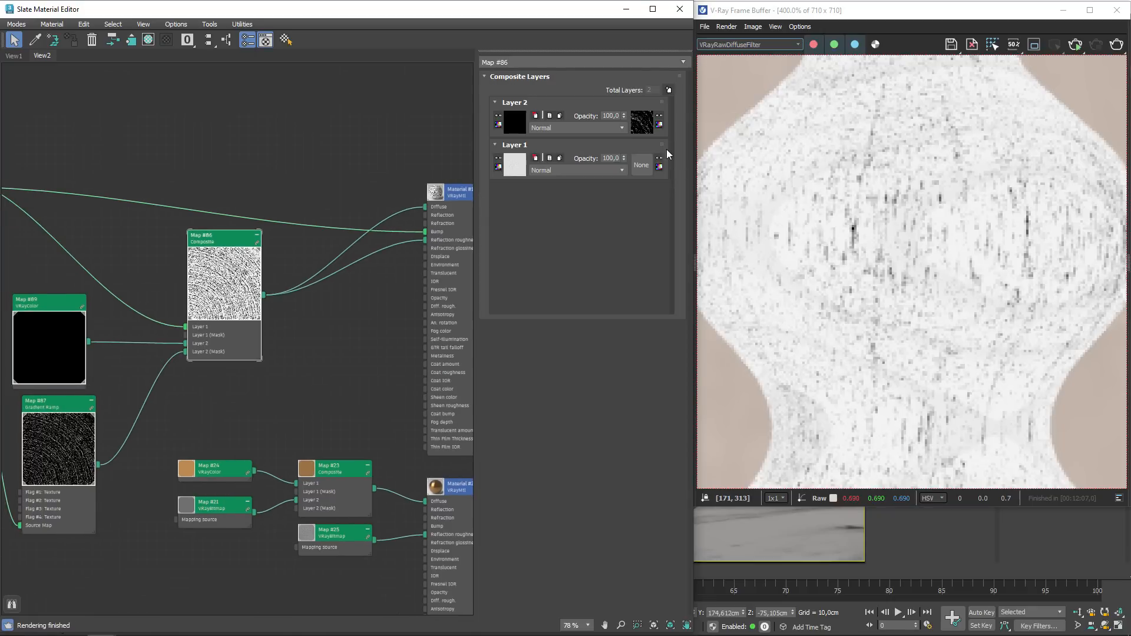
pyautogui.doubleClick(65, 405)
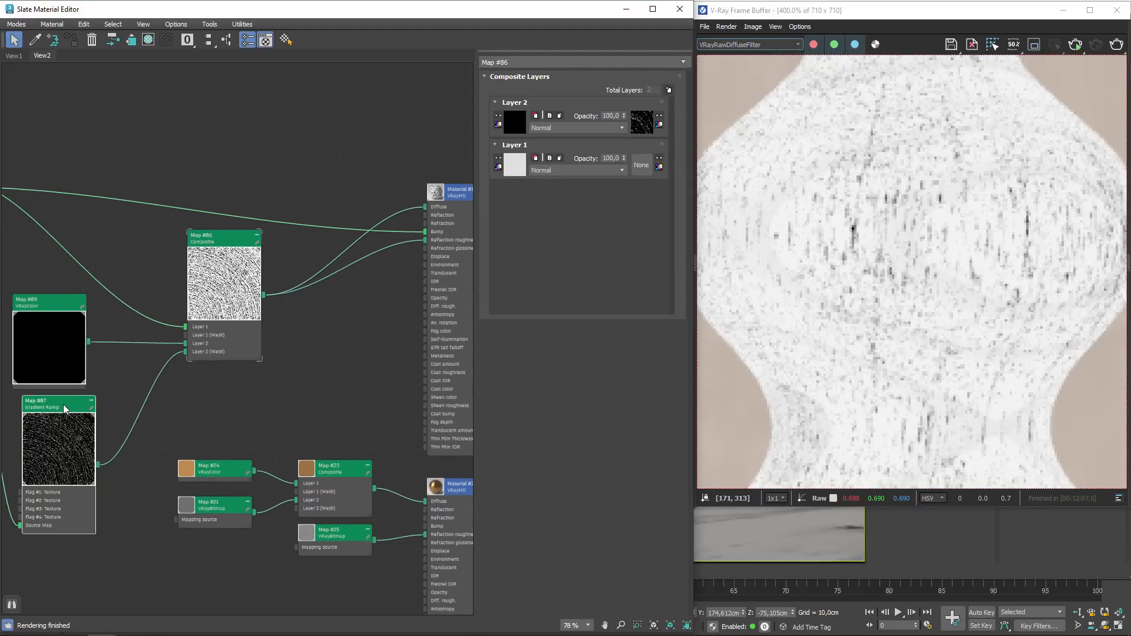
pyautogui.doubleClick(222, 238)
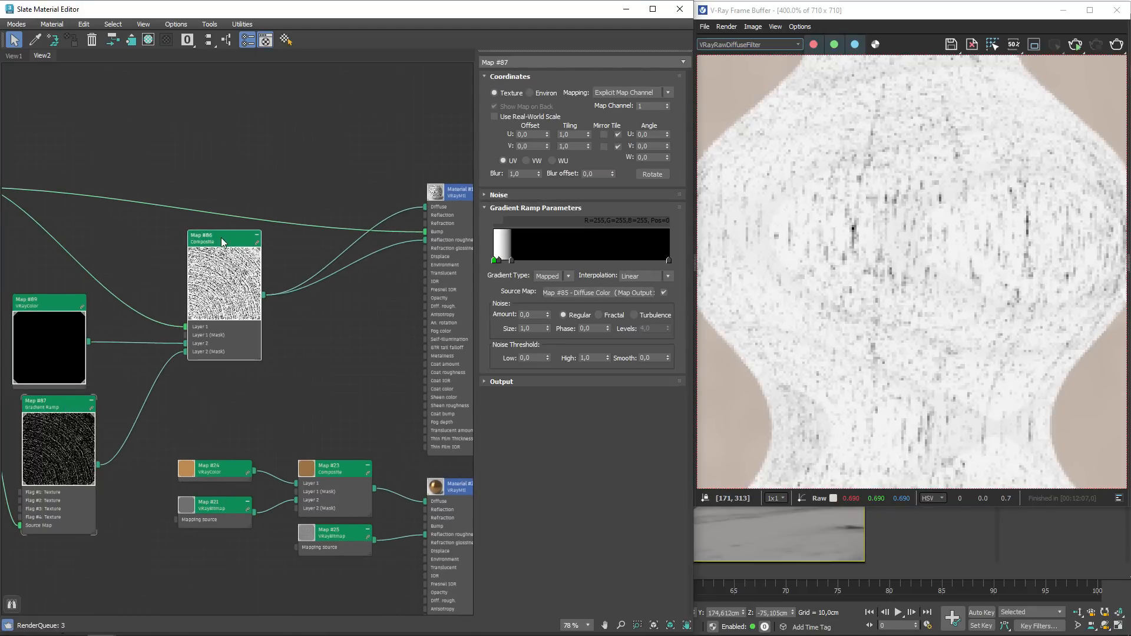
# - Set the VRayColor's RGB multiplier to 0 and restart the interactive rendering
pyautogui.doubleClick(42, 301)
pyautogui.moveTo(667, 142); pyautogui.dragTo(622, 136)
pyautogui.write('0')
pyautogui.press('Return')
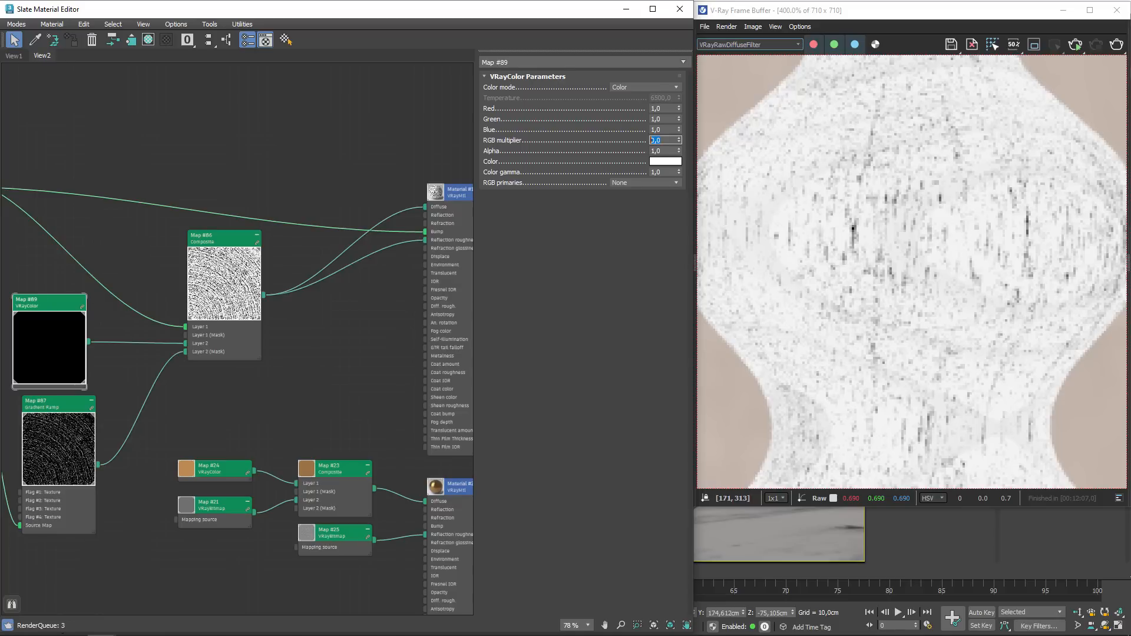
pyautogui.click(1071, 48)
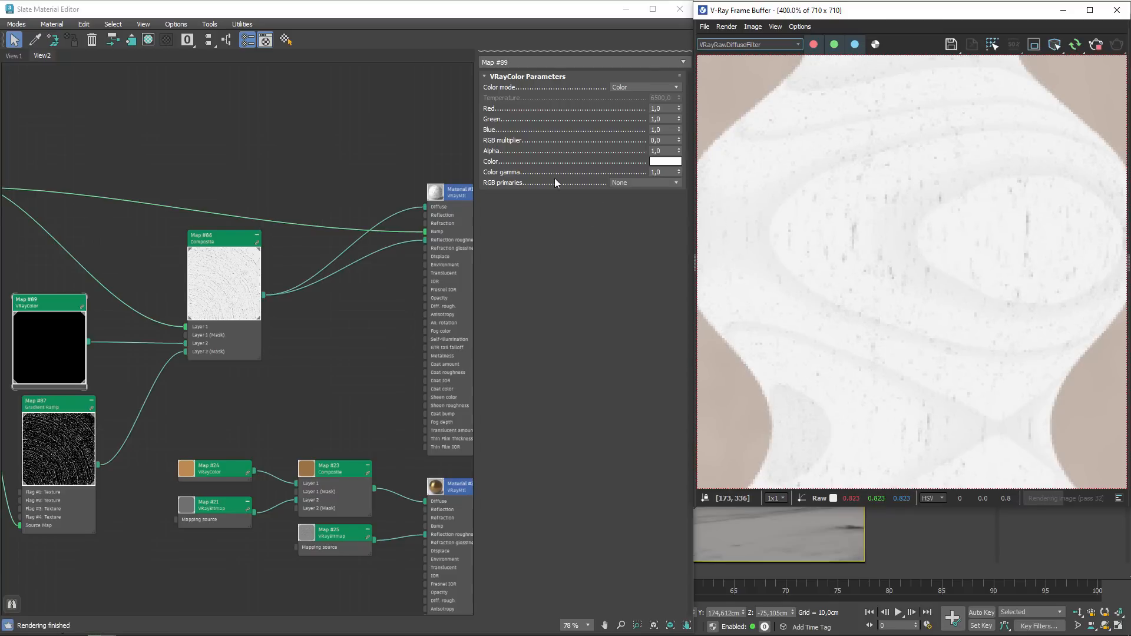
# - Set the VRayColor's RGB multiplier to 1
pyautogui.click(662, 141)
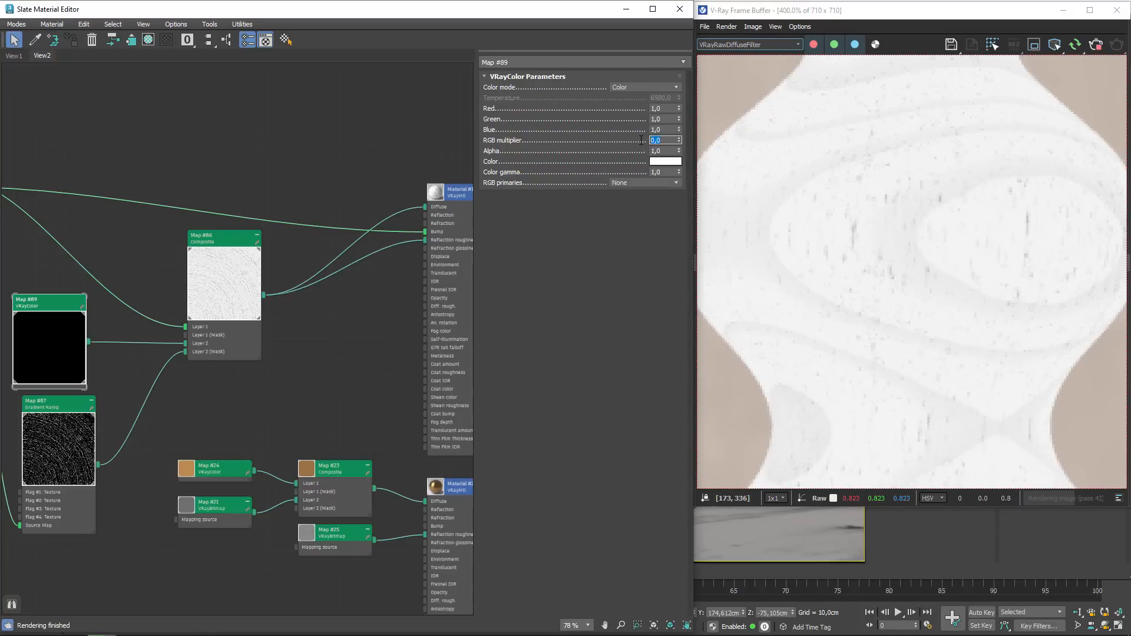
pyautogui.write('1')
pyautogui.press('Return')
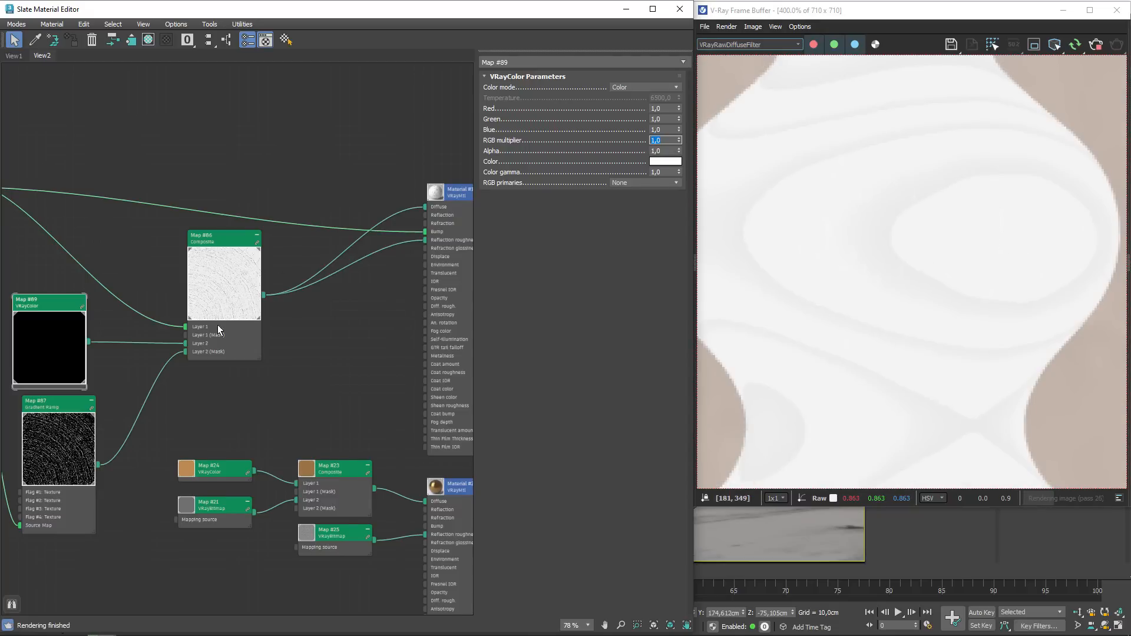
# - Review the Advanced Wood map's settings and its connections to the mask nodes
pyautogui.scroll(-3, 248, 335)
pyautogui.moveTo(279, 349); pyautogui.dragTo(327, 349, button='middle')
pyautogui.scroll(3, 193, 279)
pyautogui.doubleClick(133, 226)
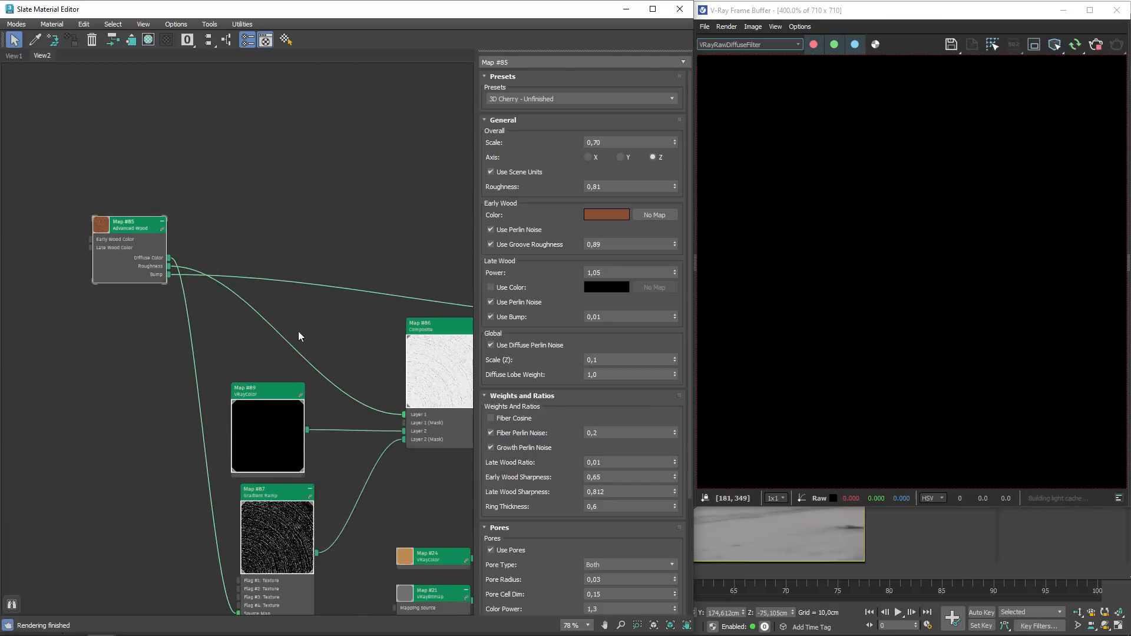
pyautogui.moveTo(425, 421); pyautogui.dragTo(291, 330, button='middle')
pyautogui.moveTo(346, 362); pyautogui.dragTo(367, 404, button='middle')
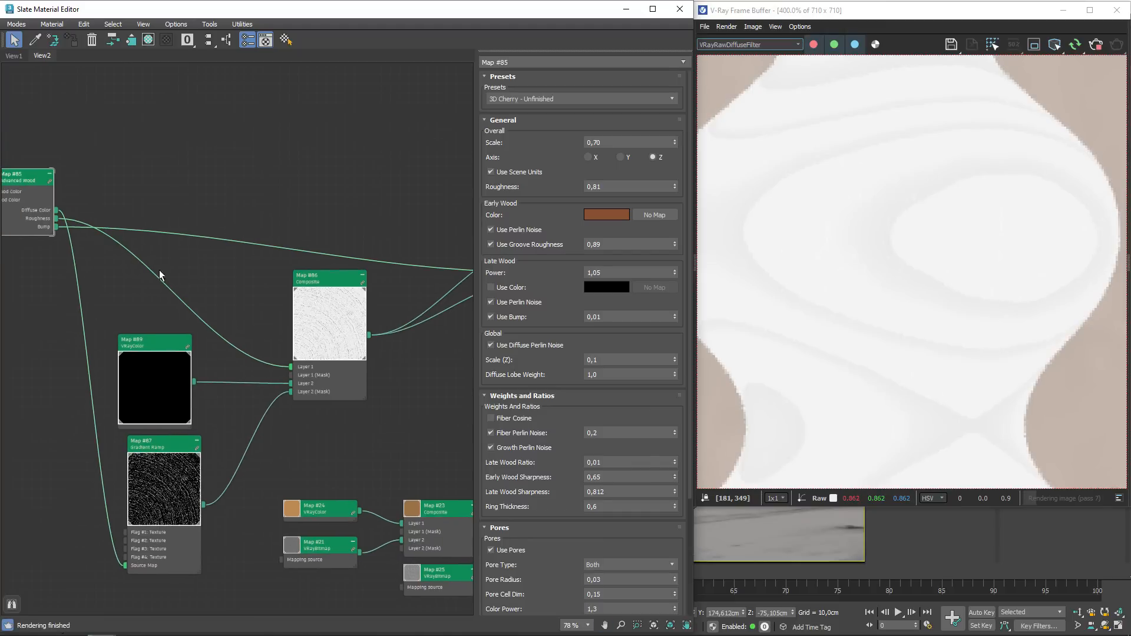
# - Shift the Gradient Ramp's black middle flag to position 14 and check the grain on the vase
pyautogui.doubleClick(166, 448)
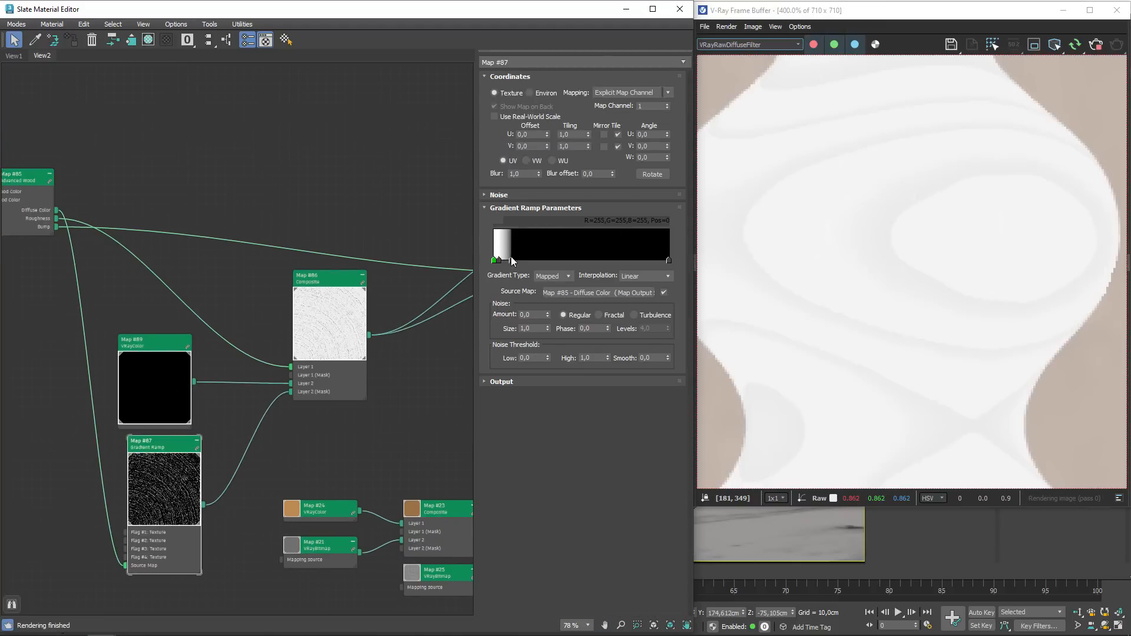
pyautogui.moveTo(509, 260); pyautogui.dragTo(519, 262)
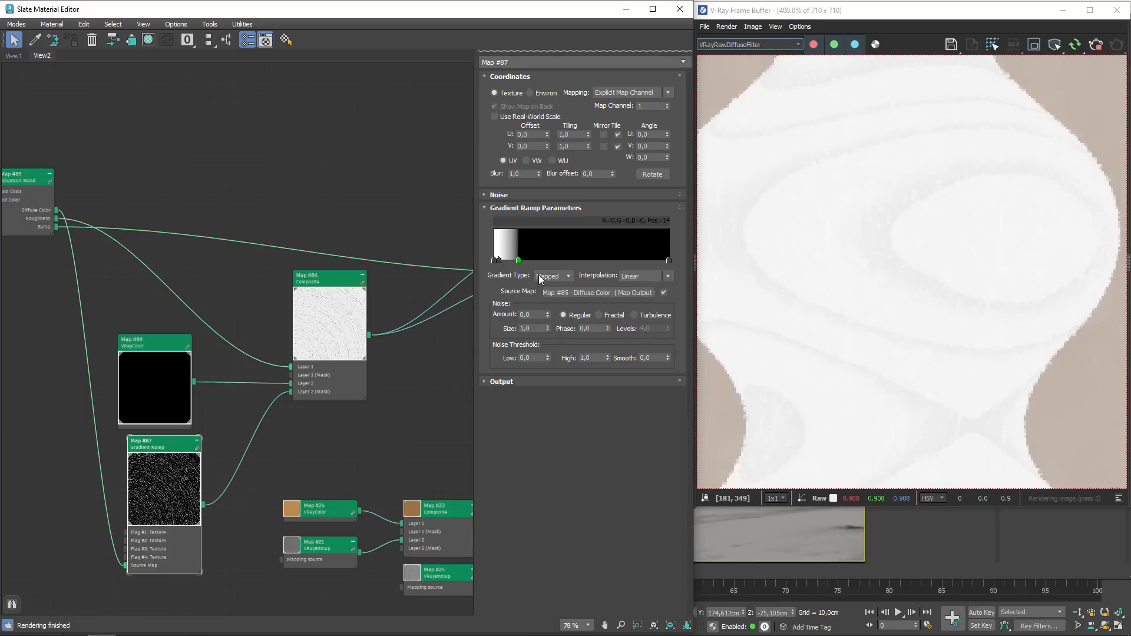
pyautogui.scroll(-1, 999, 263)
pyautogui.scroll(1, 985, 301)
pyautogui.moveTo(1011, 273); pyautogui.dragTo(958, 329, button='middle')
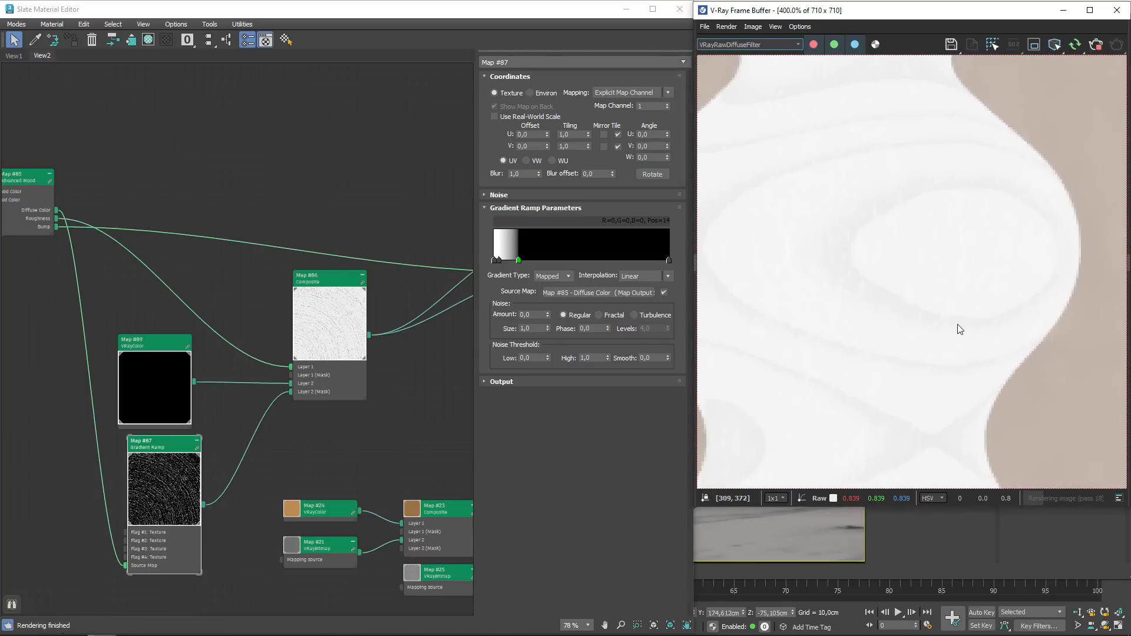
# - Show the RGB color channel in the frame buffer and connect the Advanced Wood's Diffuse Color to the wood VRayMtl's Diffuse
pyautogui.click(765, 44)
pyautogui.click(735, 51)
pyautogui.scroll(-1, 830, 216)
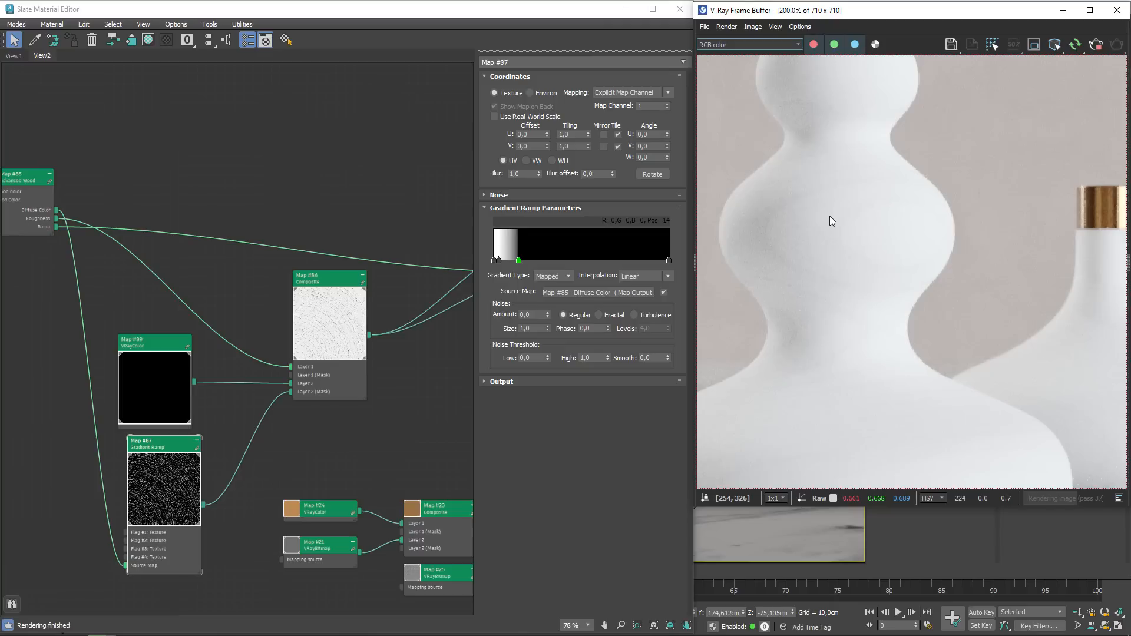
pyautogui.scroll(-3, 328, 253)
pyautogui.moveTo(384, 239); pyautogui.dragTo(281, 294, button='middle')
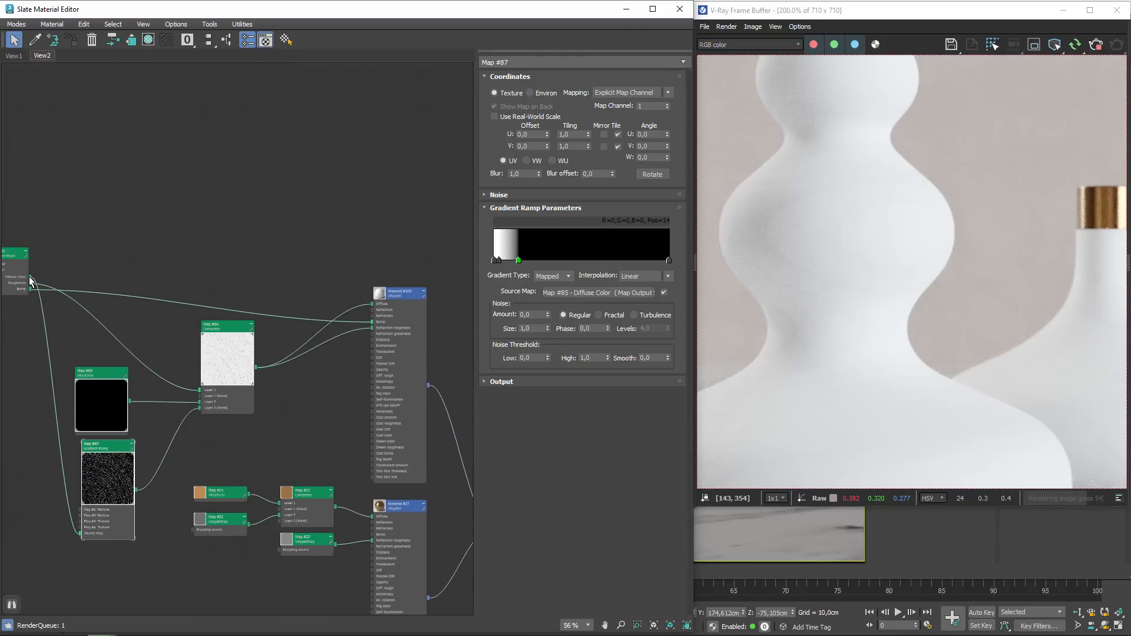
pyautogui.moveTo(30, 280); pyautogui.dragTo(377, 306)
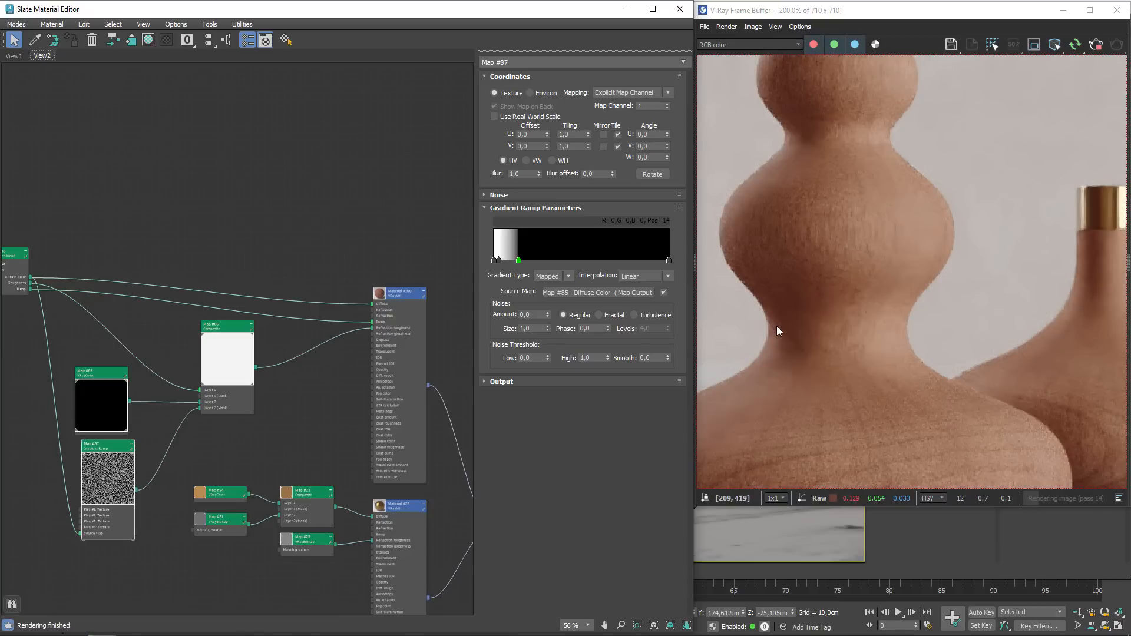
# - Examine the vase's wood grain in the RGB color, VRayReflectionFilter and VRayRawReflection channels of the frame buffer
pyautogui.scroll(-3, 812, 287)
pyautogui.scroll(3, 812, 286)
pyautogui.moveTo(836, 285); pyautogui.dragTo(883, 209, button='middle')
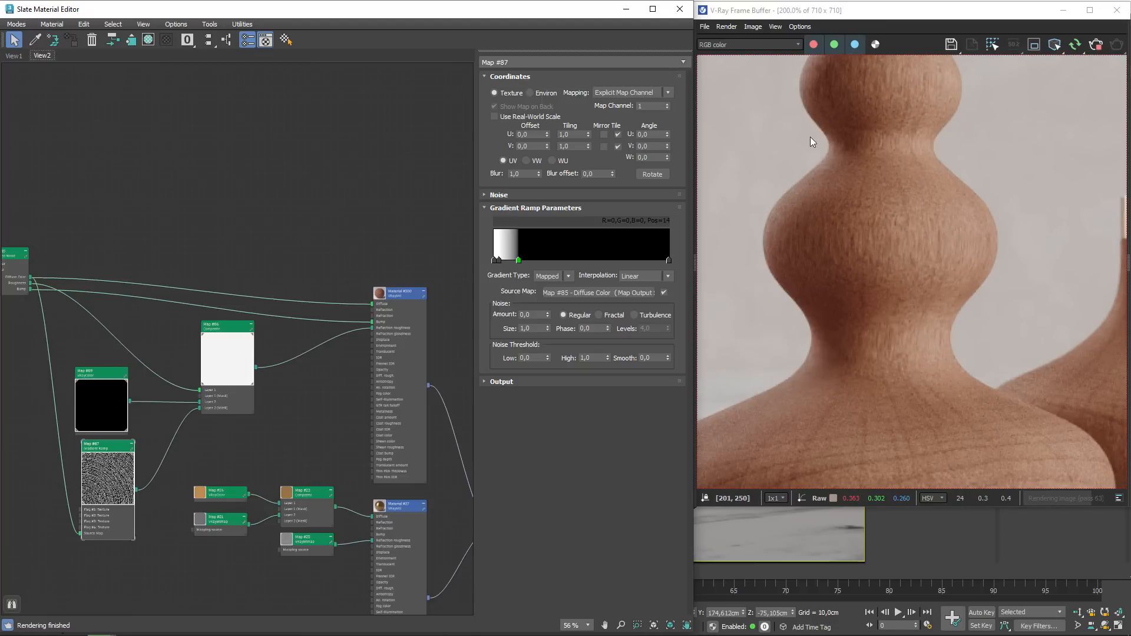
pyautogui.scroll(-3, 841, 309)
pyautogui.scroll(3, 841, 305)
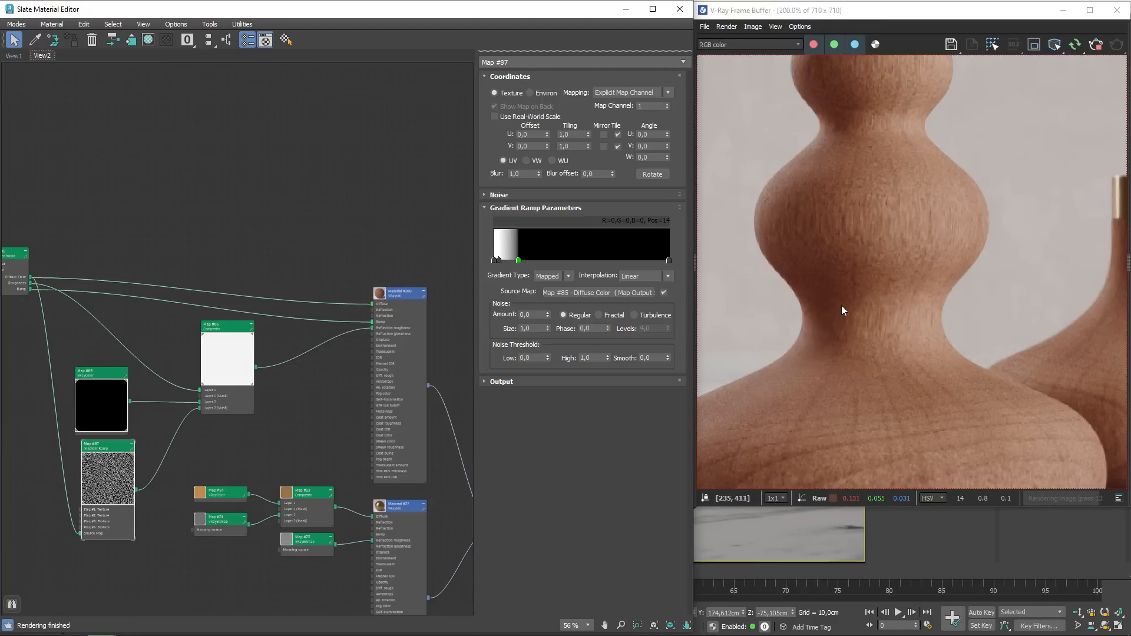
pyautogui.click(737, 44)
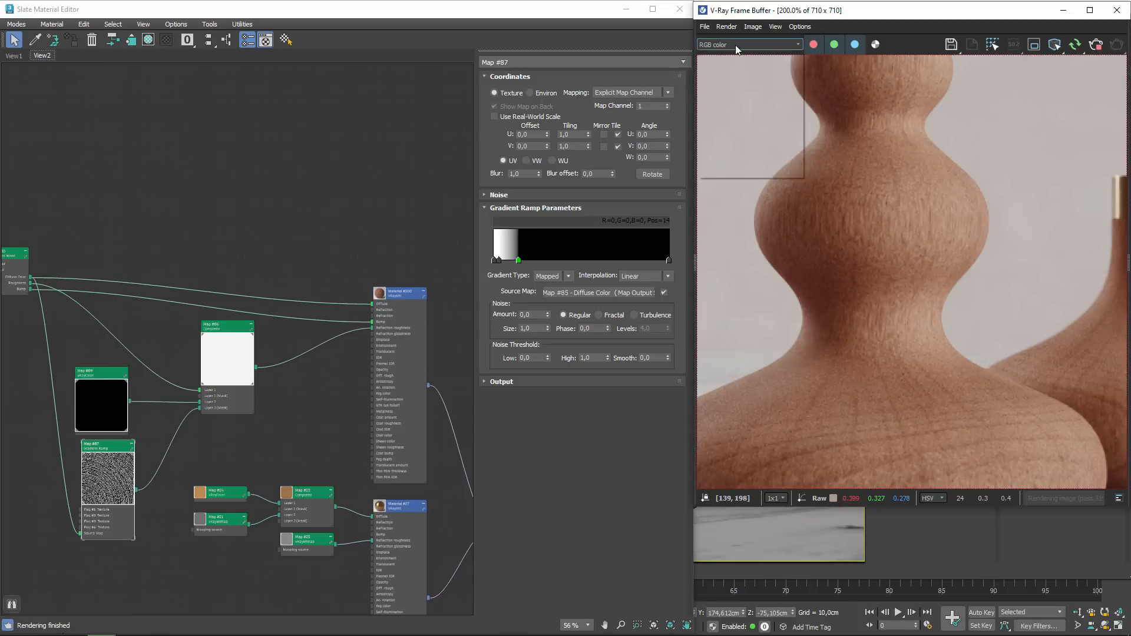
pyautogui.click(730, 142)
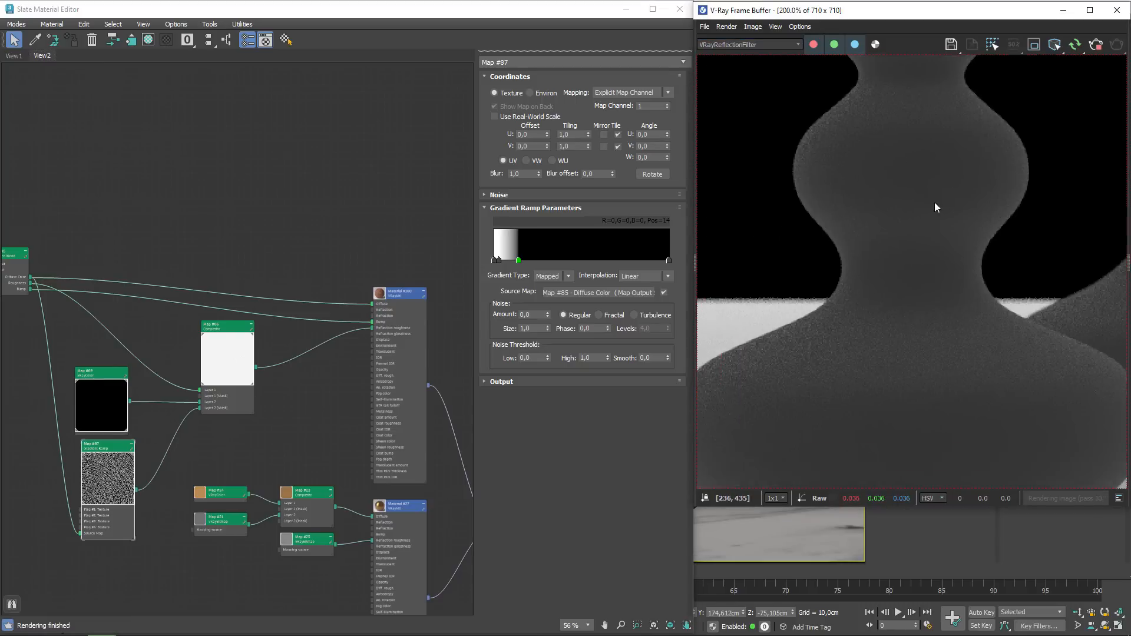
pyautogui.click(762, 45)
pyautogui.click(741, 131)
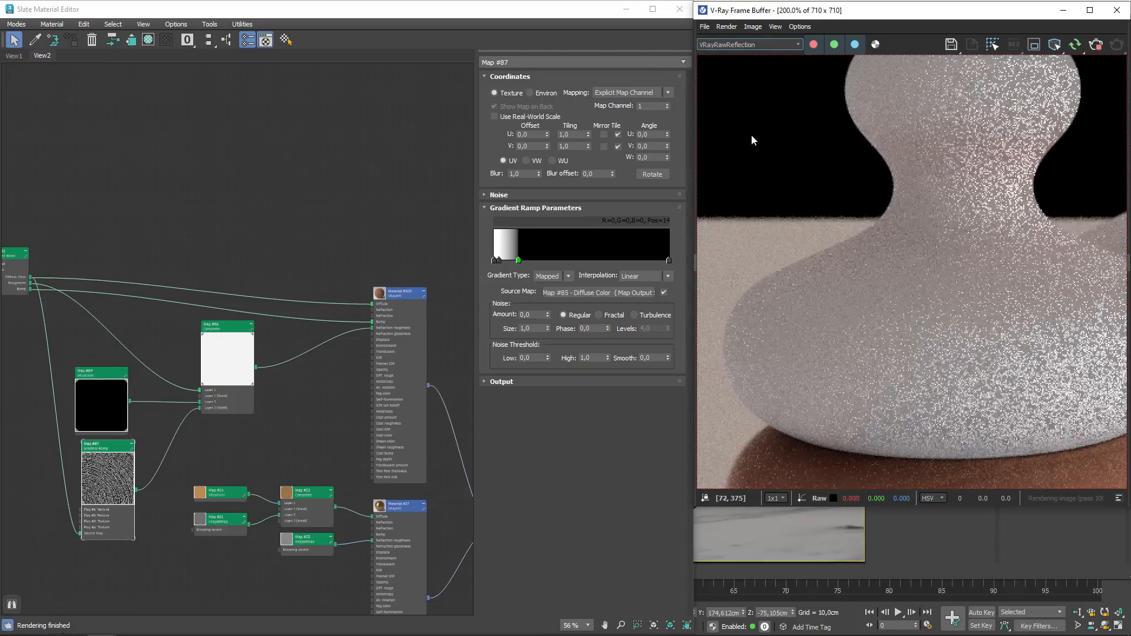
# - Show the VRaySpecular channel and examine the grain highlights up close on the vase's neck and body
pyautogui.click(758, 47)
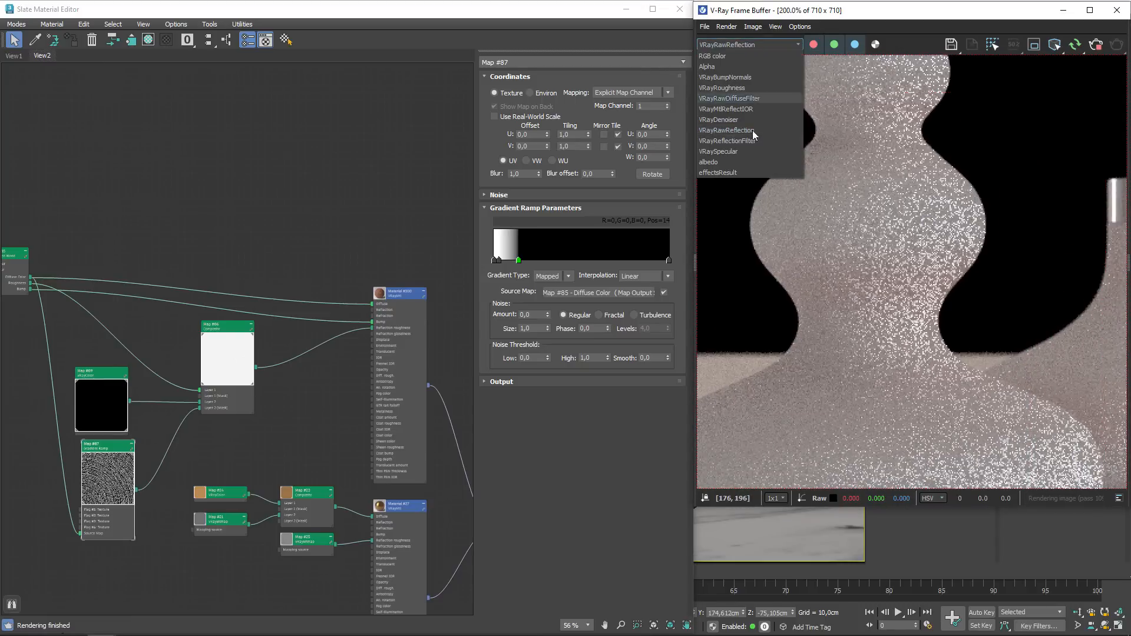
pyautogui.click(726, 150)
pyautogui.scroll(1, 847, 327)
pyautogui.moveTo(975, 251); pyautogui.dragTo(896, 480, button='middle')
pyautogui.moveTo(1002, 117); pyautogui.dragTo(885, 268, button='middle')
pyautogui.moveTo(848, 364)
pyautogui.mouseDown(button='middle')
pyautogui.moveTo(943, 250)
pyautogui.moveTo(899, 205)
pyautogui.mouseUp(button='middle')
pyautogui.scroll(-1, 899, 209)
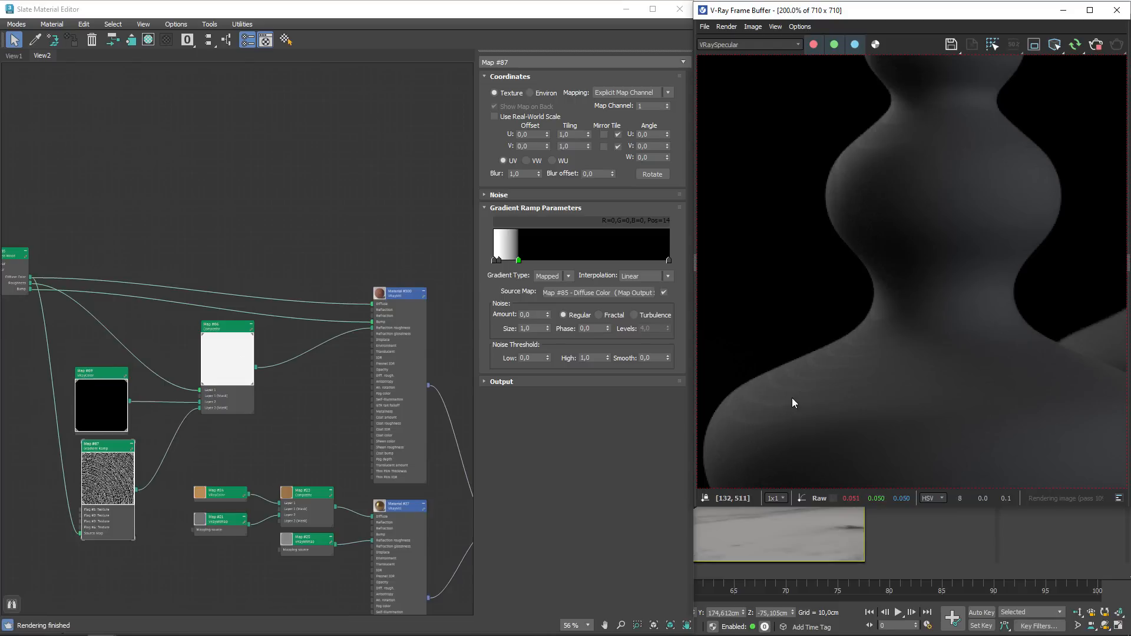
pyautogui.scroll(1, 792, 403)
pyautogui.scroll(1, 134, 394)
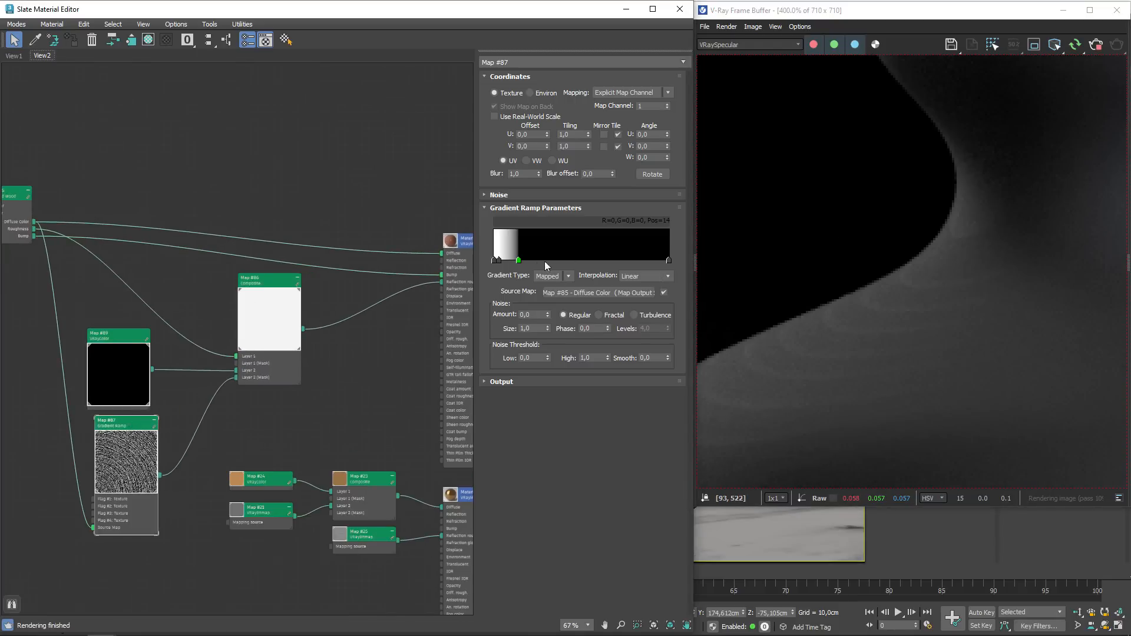
# - Widen the Gradient Ramp's falloff by moving its black middle flag to about position 18 and its white middle flag to position 3
pyautogui.moveTo(519, 260); pyautogui.dragTo(532, 261)
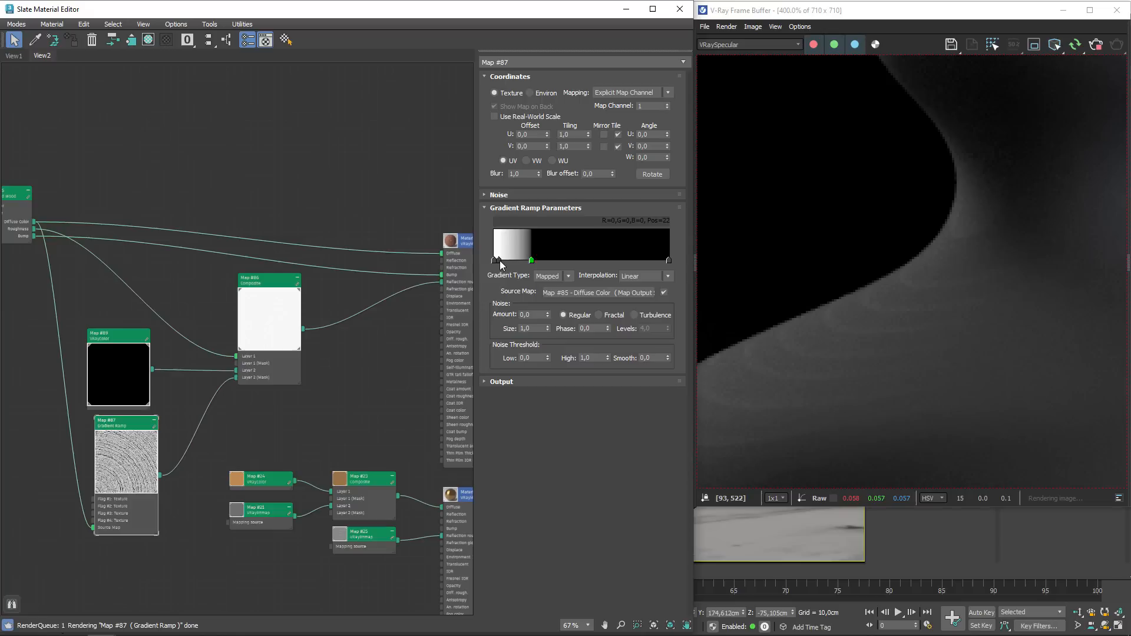
pyautogui.click(500, 260)
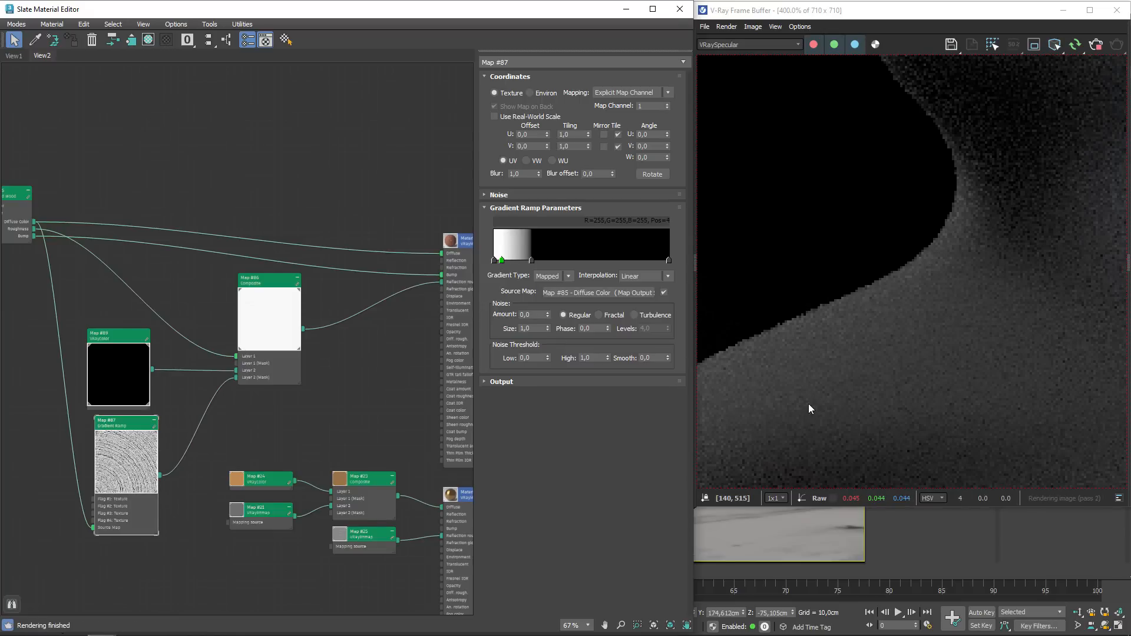
pyautogui.scroll(-2, 787, 392)
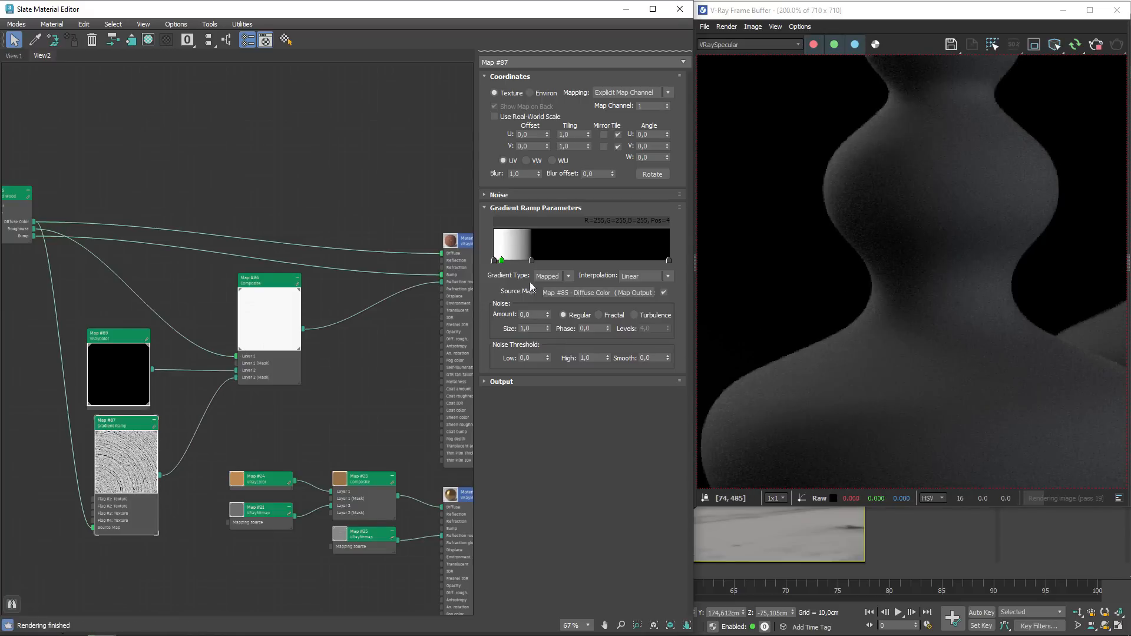
pyautogui.moveTo(533, 261); pyautogui.dragTo(497, 261)
pyautogui.click(500, 261)
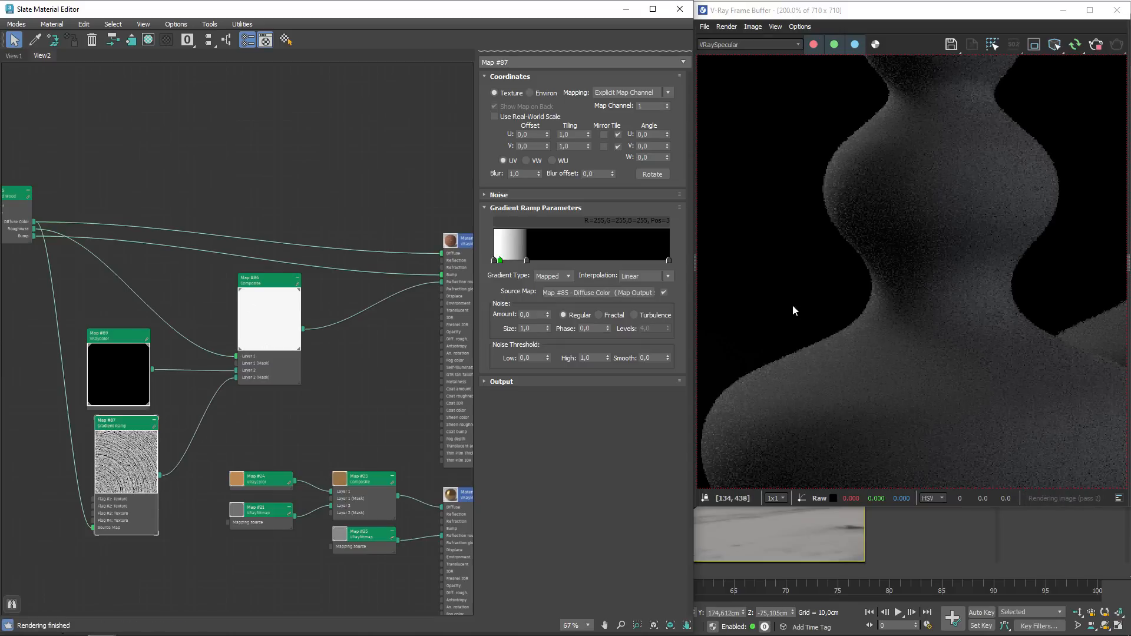
pyautogui.click(500, 261)
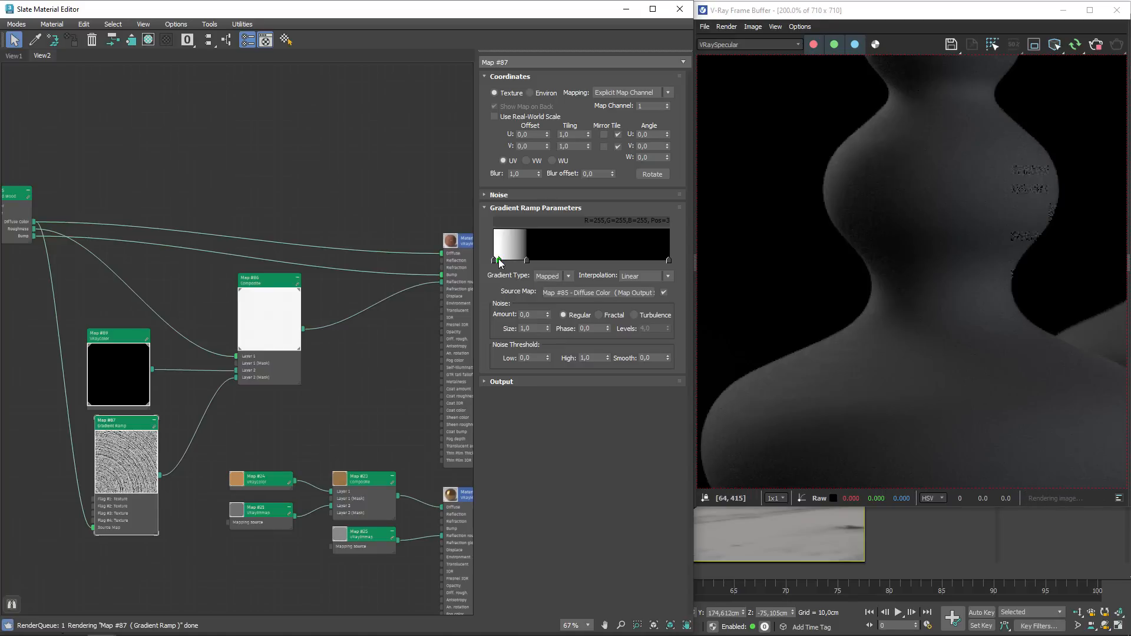
# - Show both vases in full in the frame buffer with the RGB color channel
pyautogui.doubleClick(847, 380)
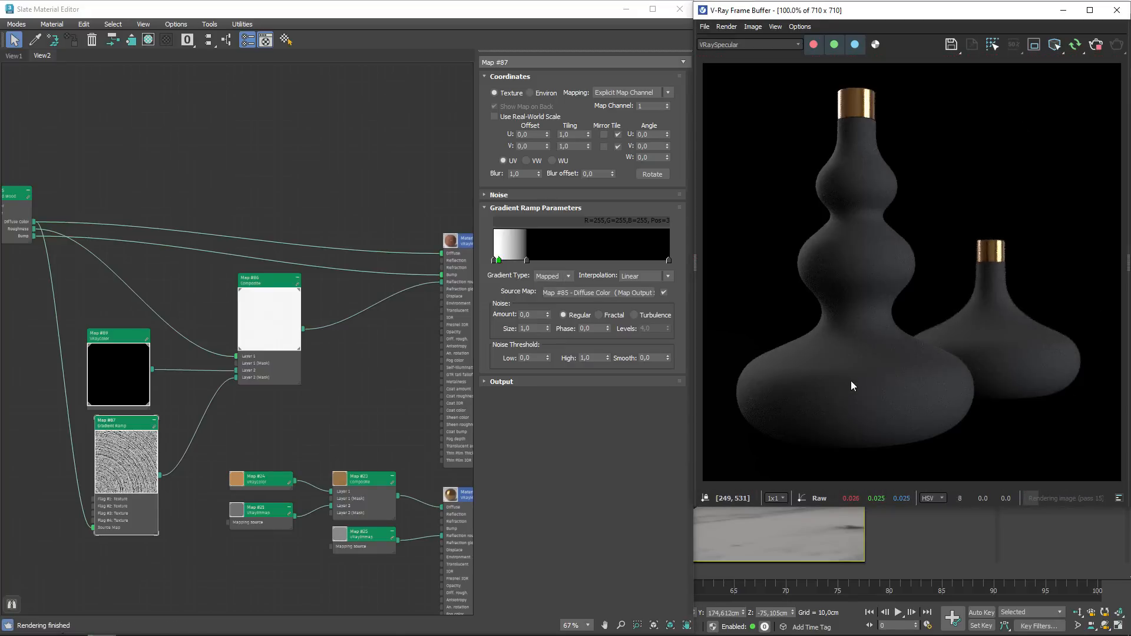
pyautogui.click(714, 45)
pyautogui.click(713, 56)
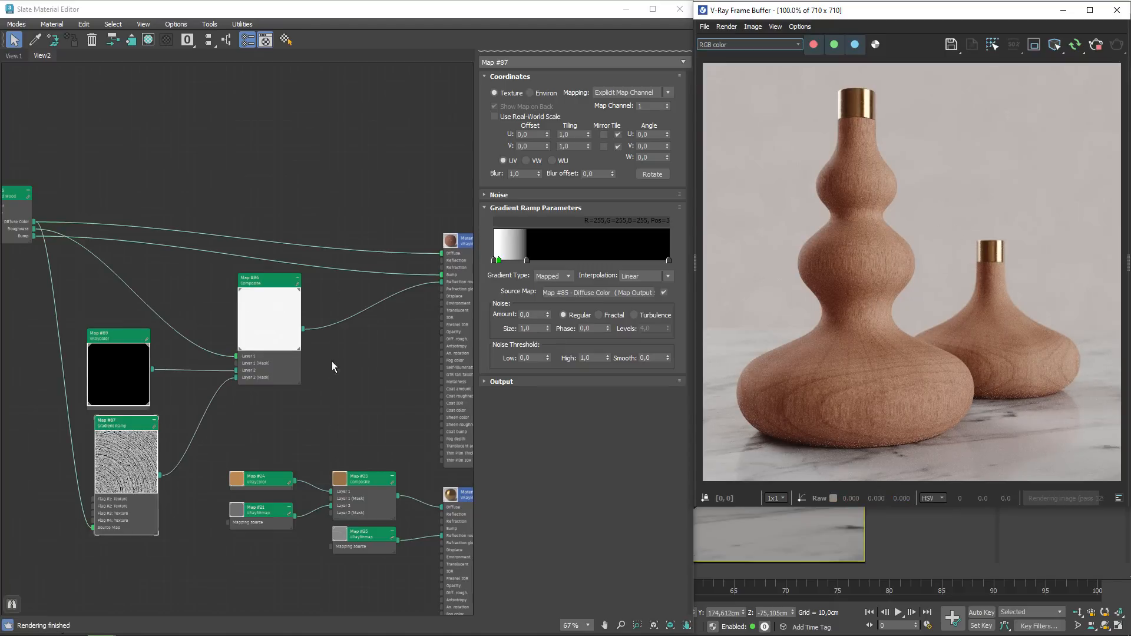
# - In the wood VRayMtl's coat parameters, set the coat amount to 1,0 and the coat roughness to 0,35
pyautogui.scroll(-5, 331, 362)
pyautogui.scroll(5, 339, 318)
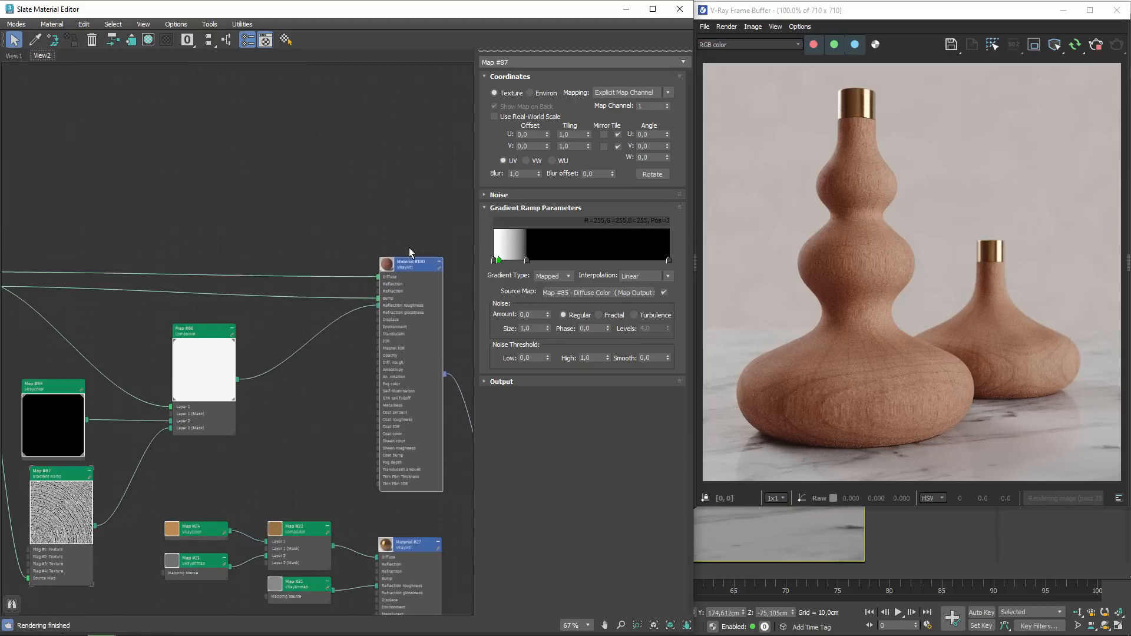
pyautogui.doubleClick(408, 242)
pyautogui.click(534, 334)
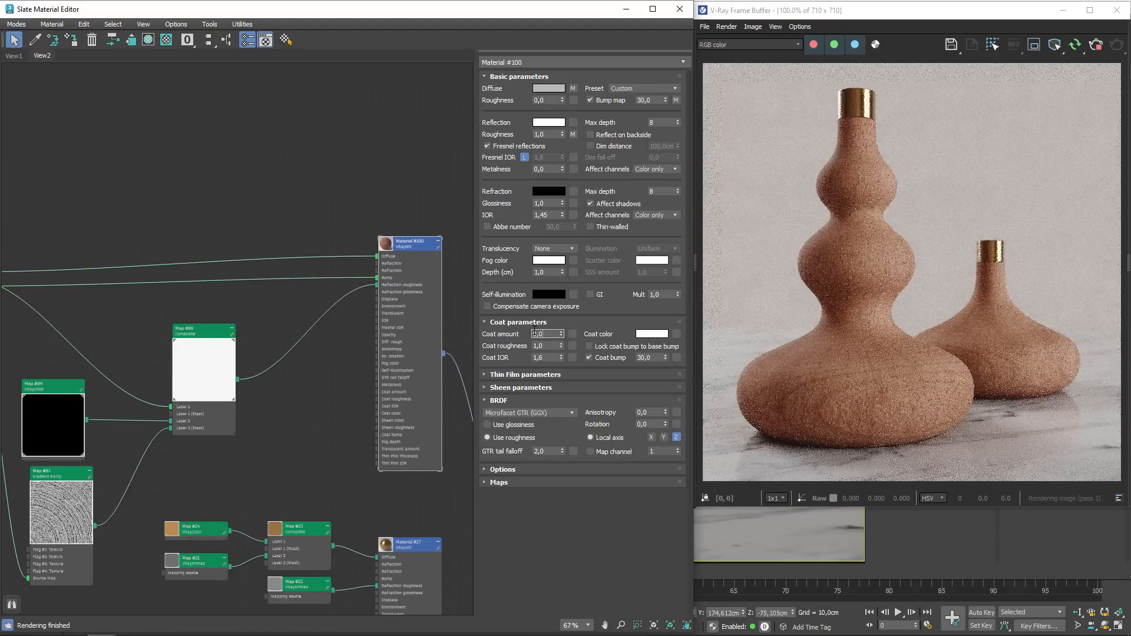
pyautogui.write('1')
pyautogui.press('Return')
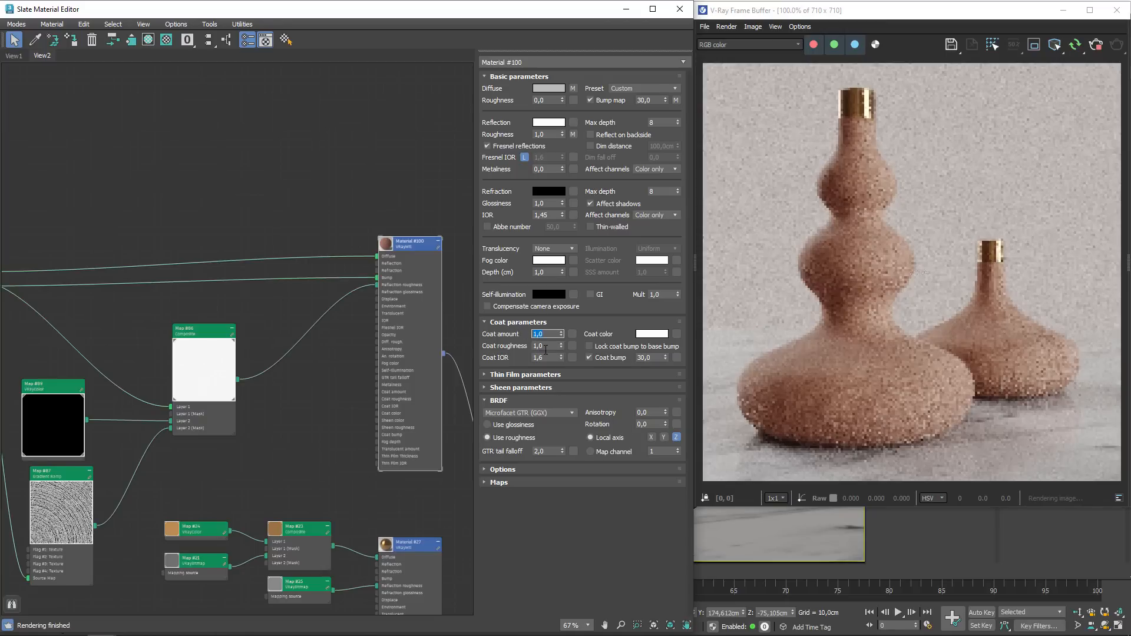
pyautogui.press('Tab')
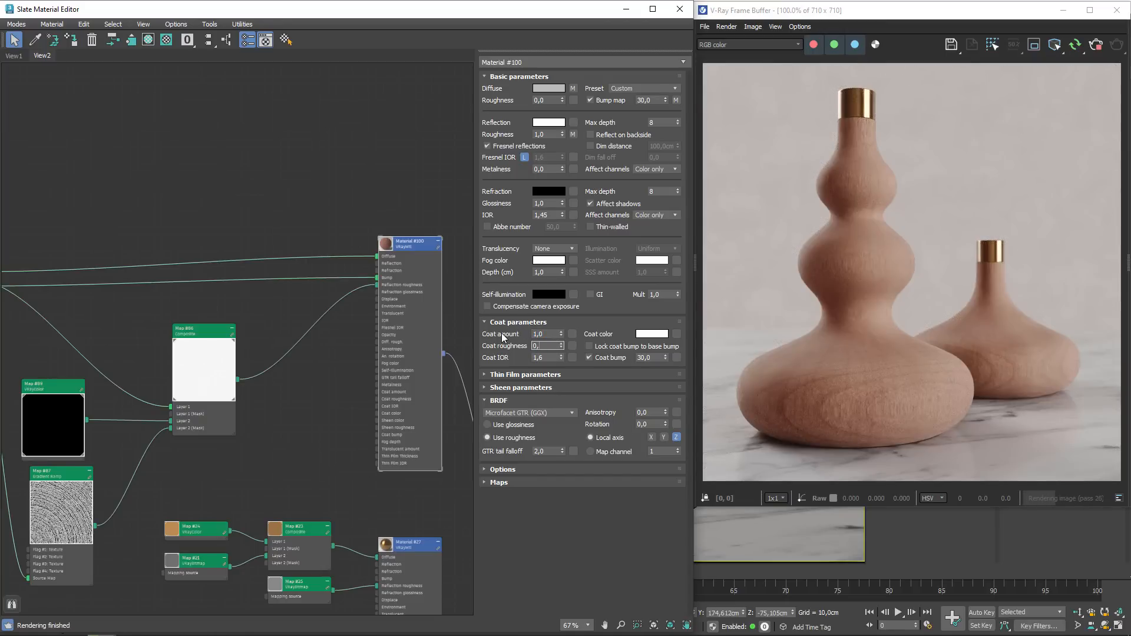
pyautogui.write('0,35')
pyautogui.press('Return')
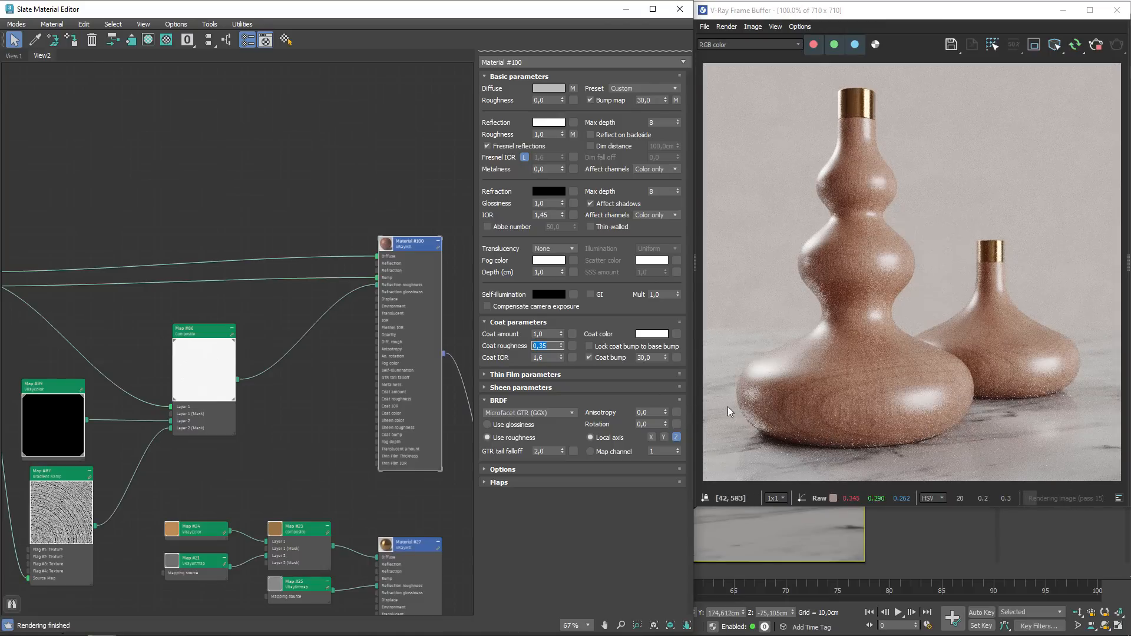
# - Set the wood material's coat IOR to 1,35
pyautogui.click(547, 357)
pyautogui.press('BackSpace')
pyautogui.write('3')
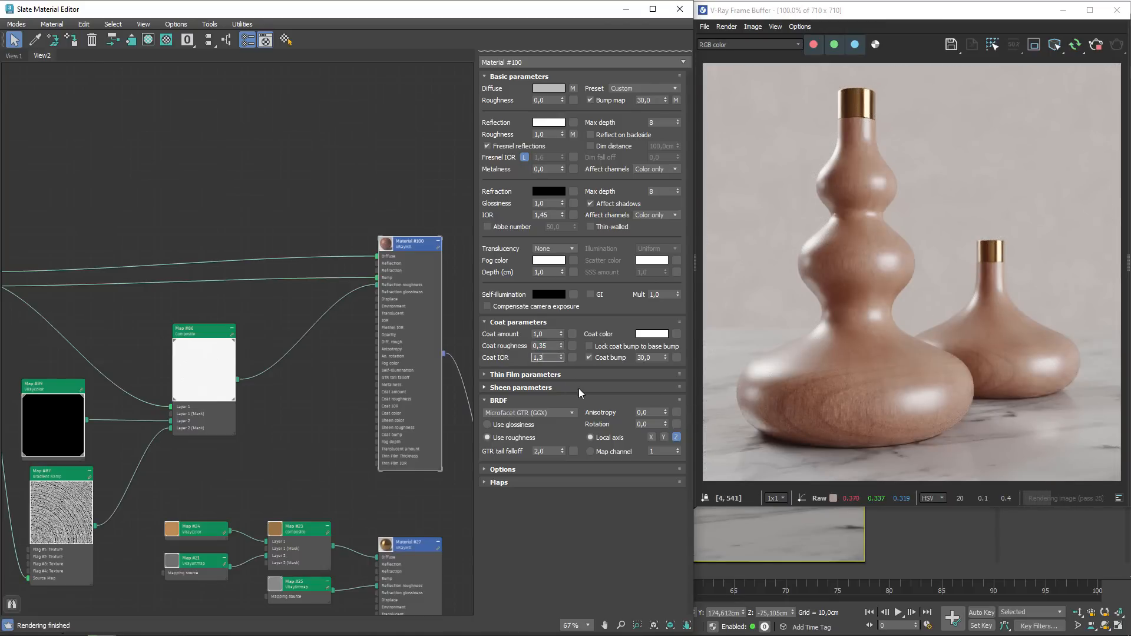
pyautogui.write('5')
pyautogui.press('Return')
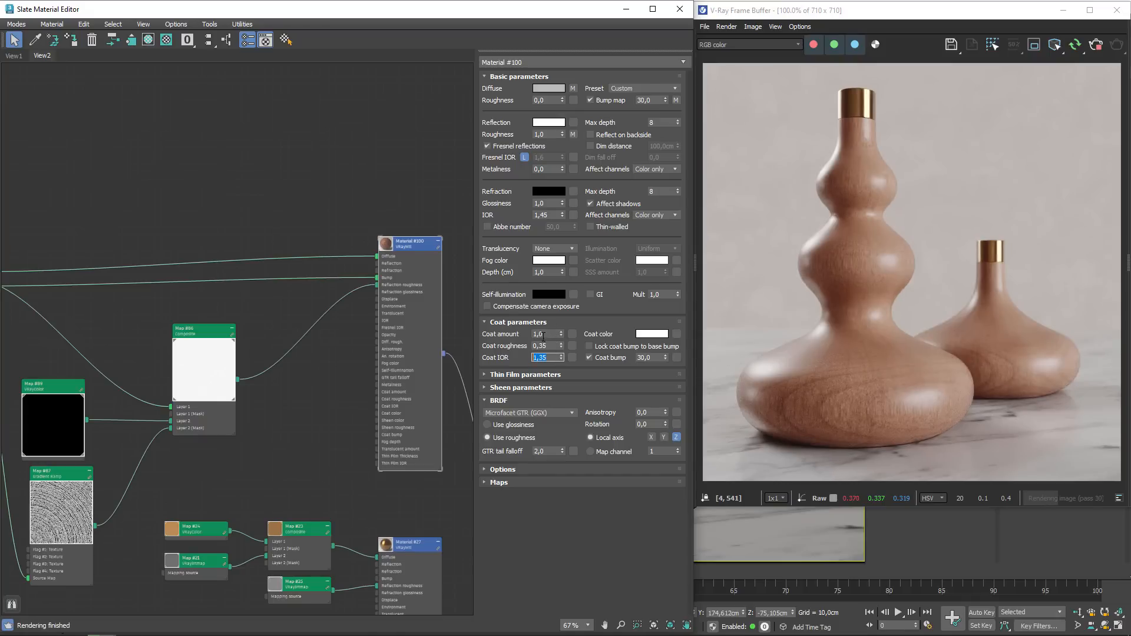
# - Lock the wood material's coat bump to the base bump and check the coated highlights on the vases
pyautogui.click(548, 335)
pyautogui.scroll(1, 910, 398)
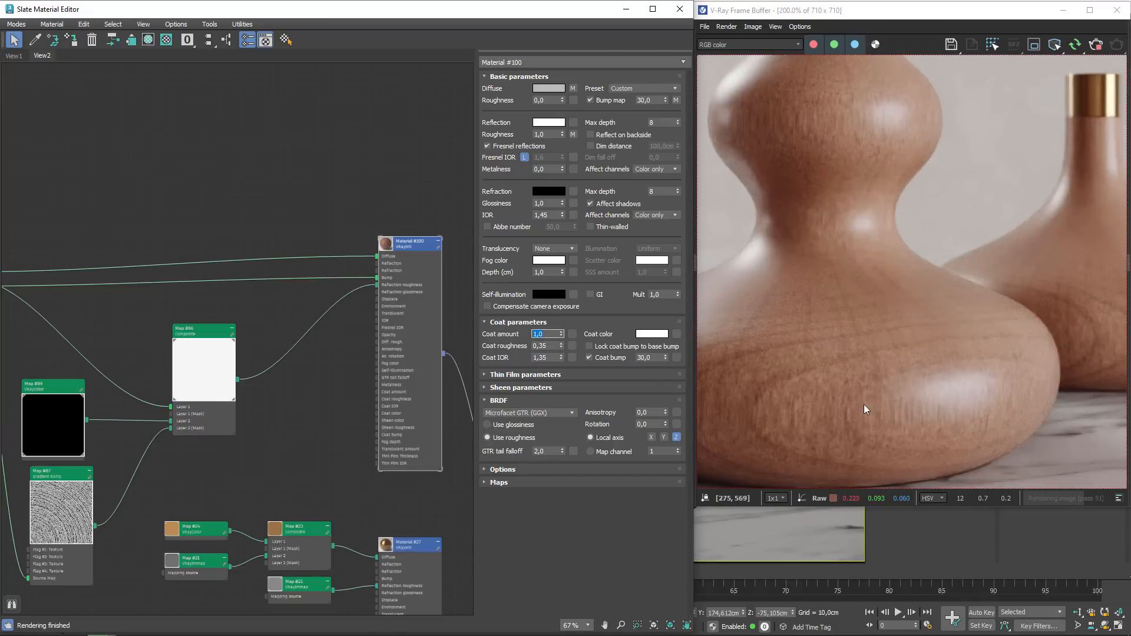
pyautogui.click(600, 344)
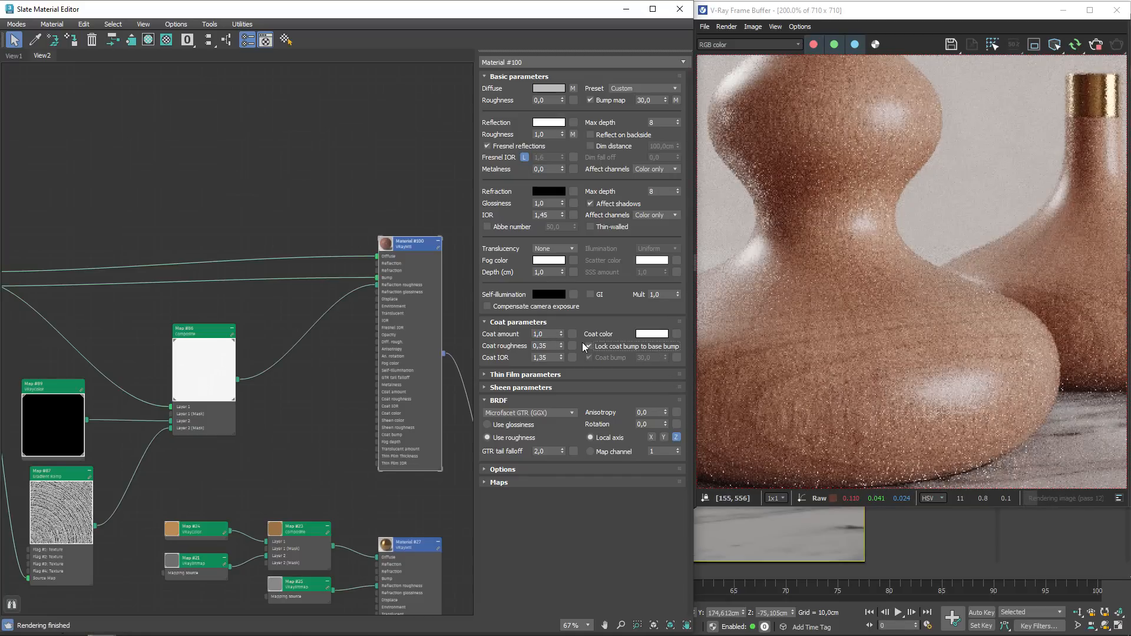
pyautogui.scroll(-2, 968, 373)
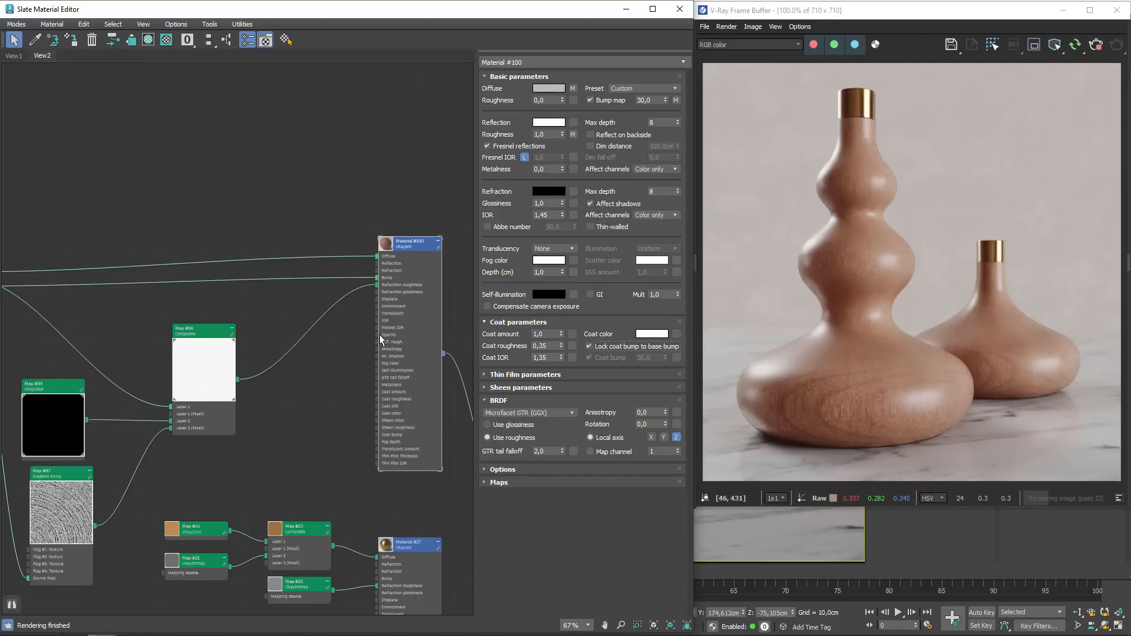
# - Show the VRayBumpNormals channel and examine the bump detail on the vase up close
pyautogui.click(754, 45)
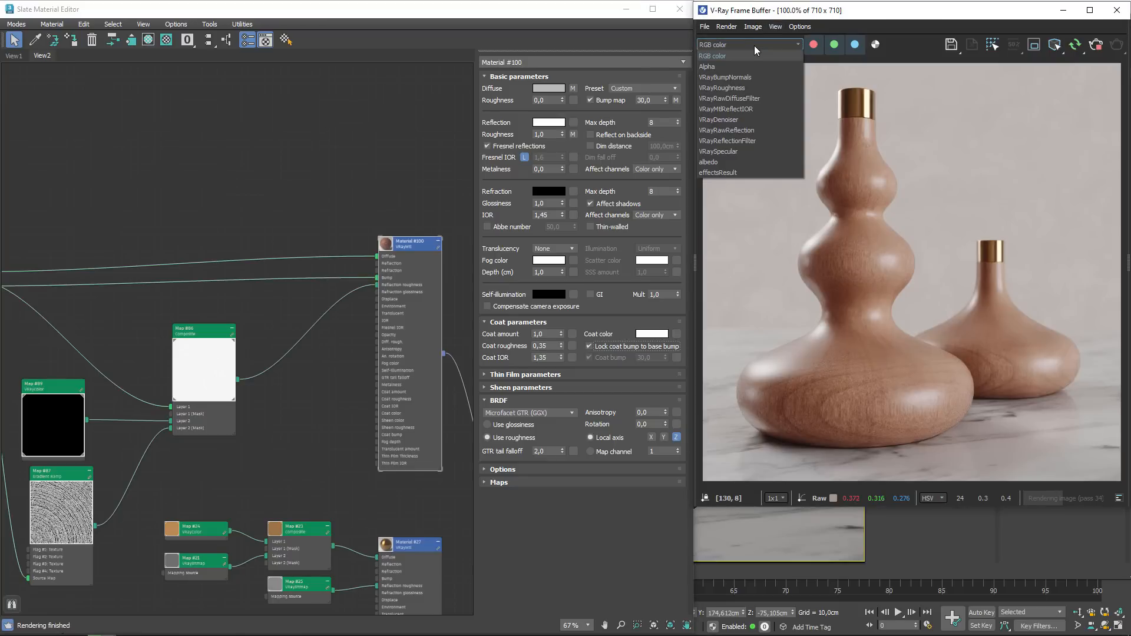
pyautogui.click(730, 76)
pyautogui.scroll(2, 872, 283)
pyautogui.moveTo(873, 231); pyautogui.dragTo(995, 295, button='middle')
pyautogui.scroll(-1, 996, 296)
pyautogui.scroll(2, 980, 263)
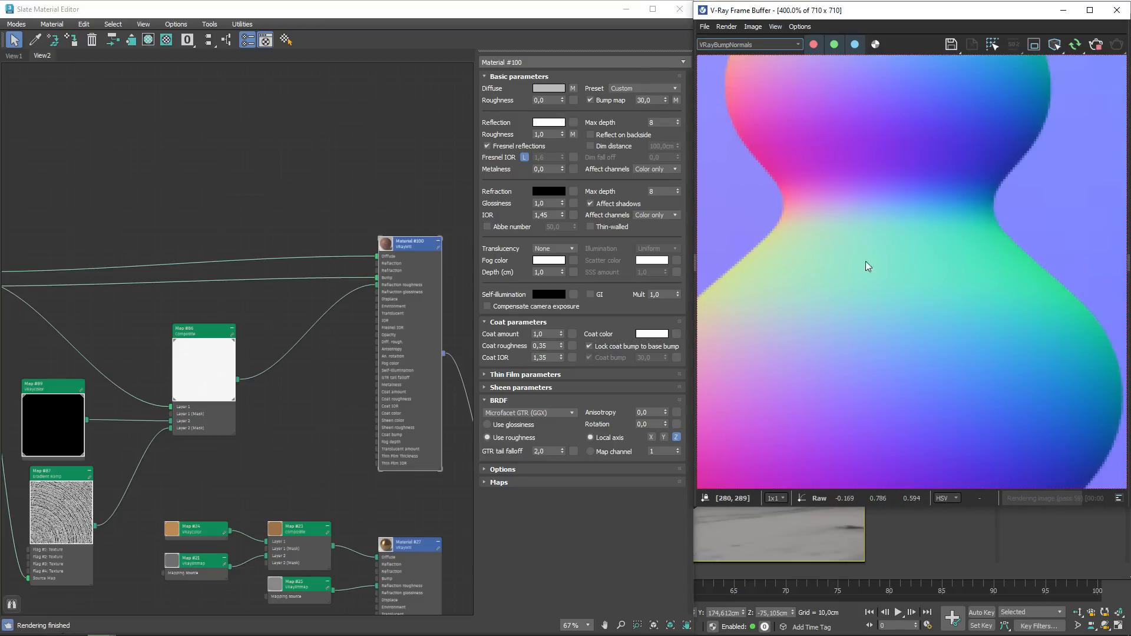
# - Set the wood material's bump map amount to 100 and check the bump normals on the vase
pyautogui.click(406, 254)
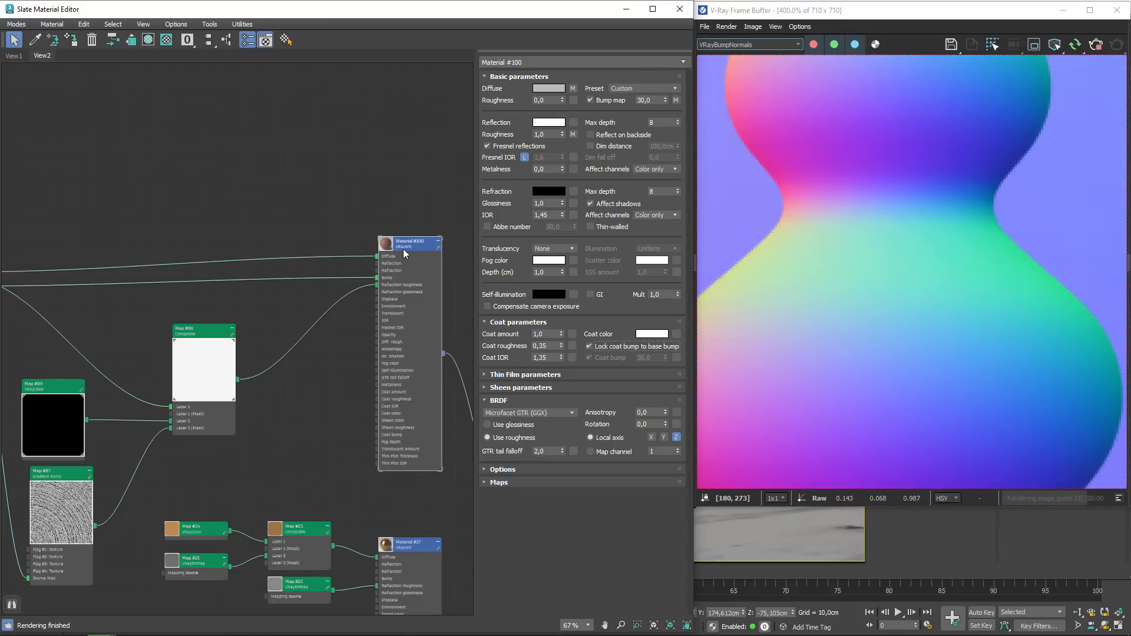
pyautogui.doubleClick(657, 100)
pyautogui.write('100')
pyautogui.press('Return')
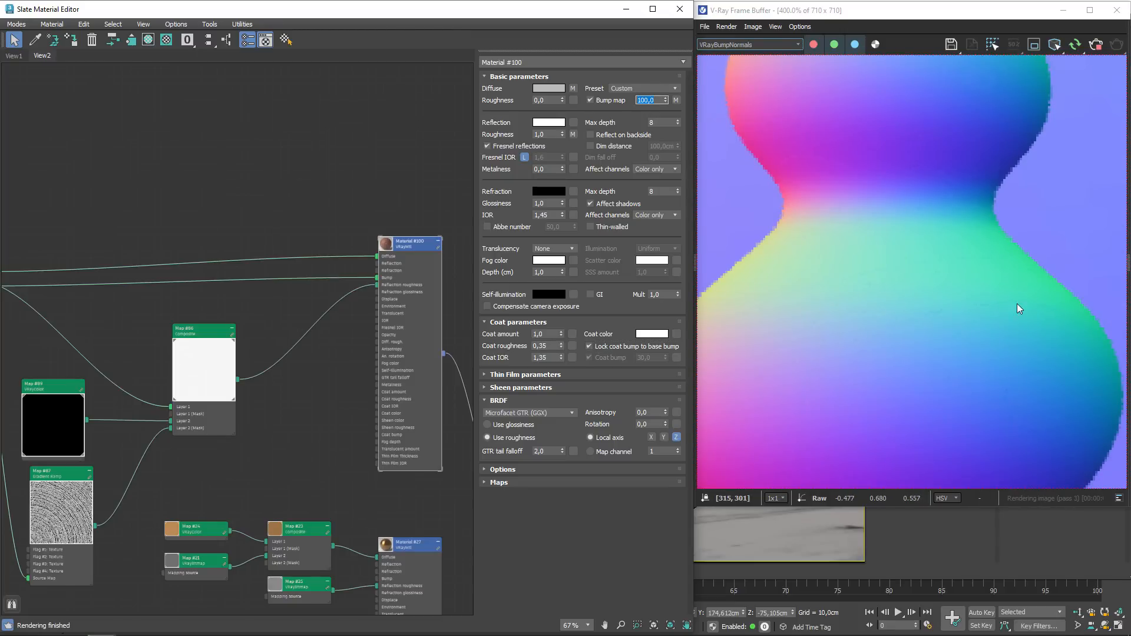
pyautogui.moveTo(974, 384); pyautogui.dragTo(942, 278, button='middle')
pyautogui.scroll(-2, 902, 266)
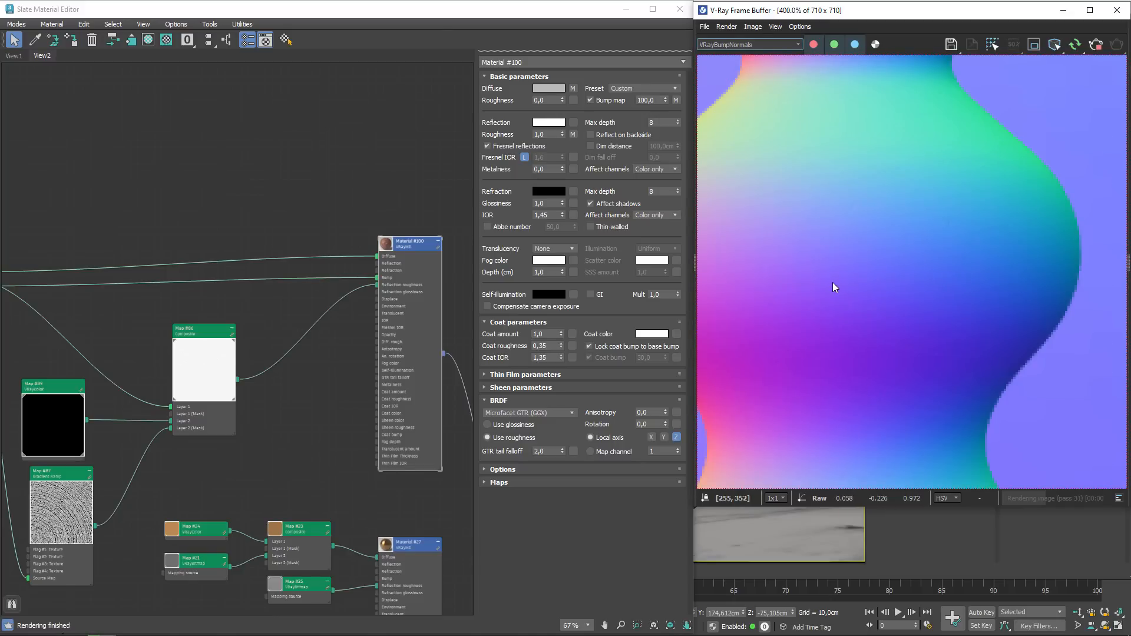
pyautogui.moveTo(250, 307); pyautogui.dragTo(522, 302, button='middle')
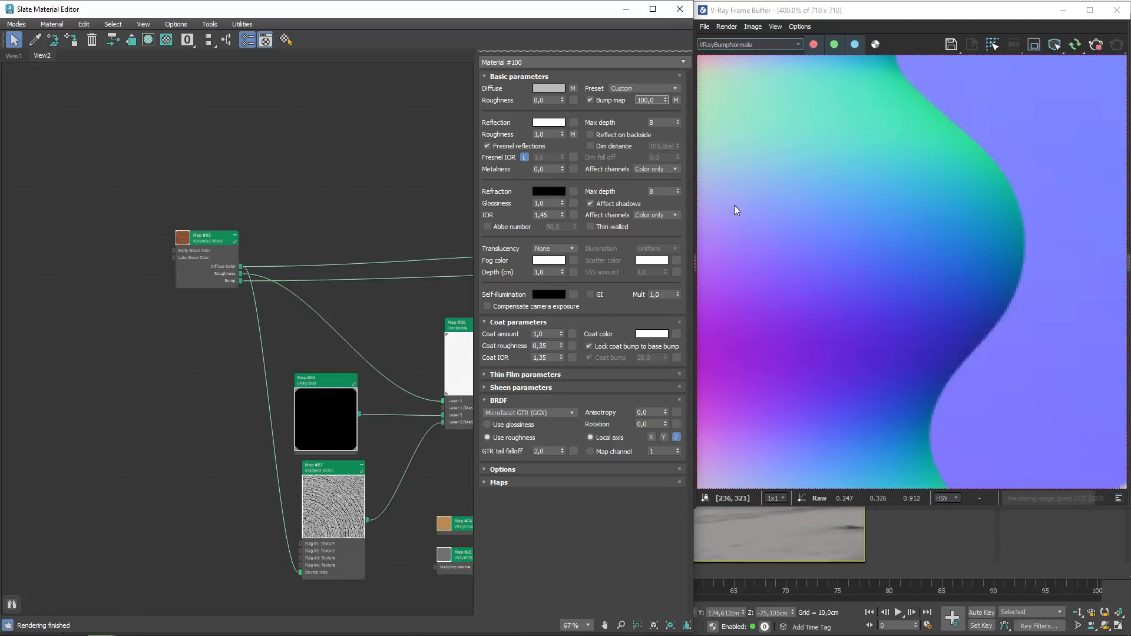
pyautogui.scroll(1, 864, 232)
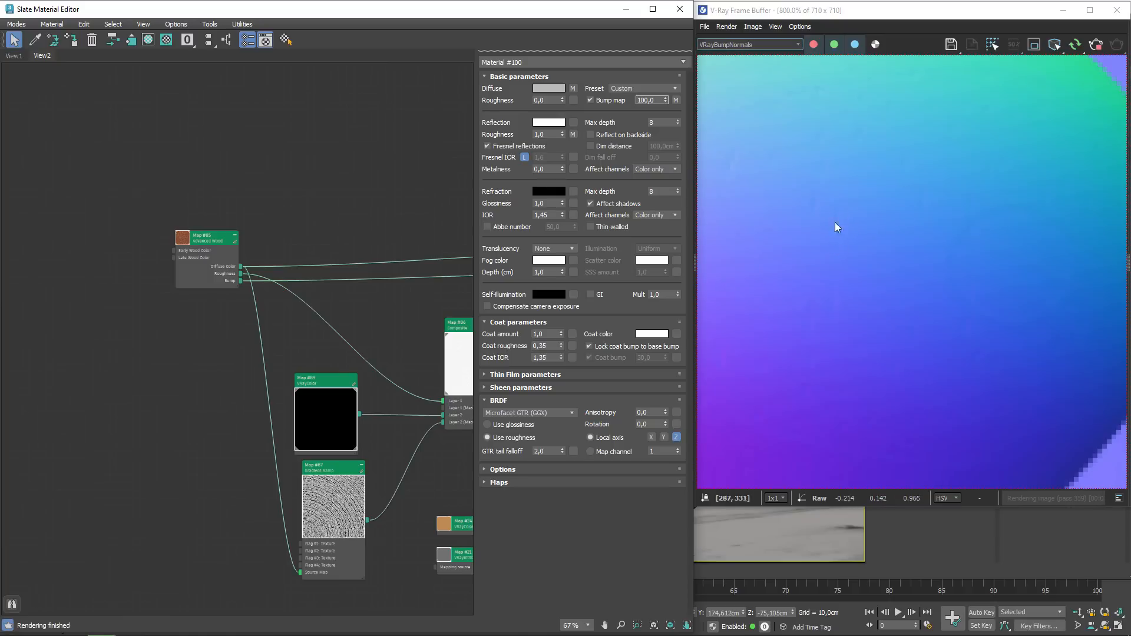
# - Return to the RGB color channel and examine the coated wood's highlights and bump from the vase's neck down to its base
pyautogui.click(749, 45)
pyautogui.click(749, 57)
pyautogui.scroll(-1, 956, 279)
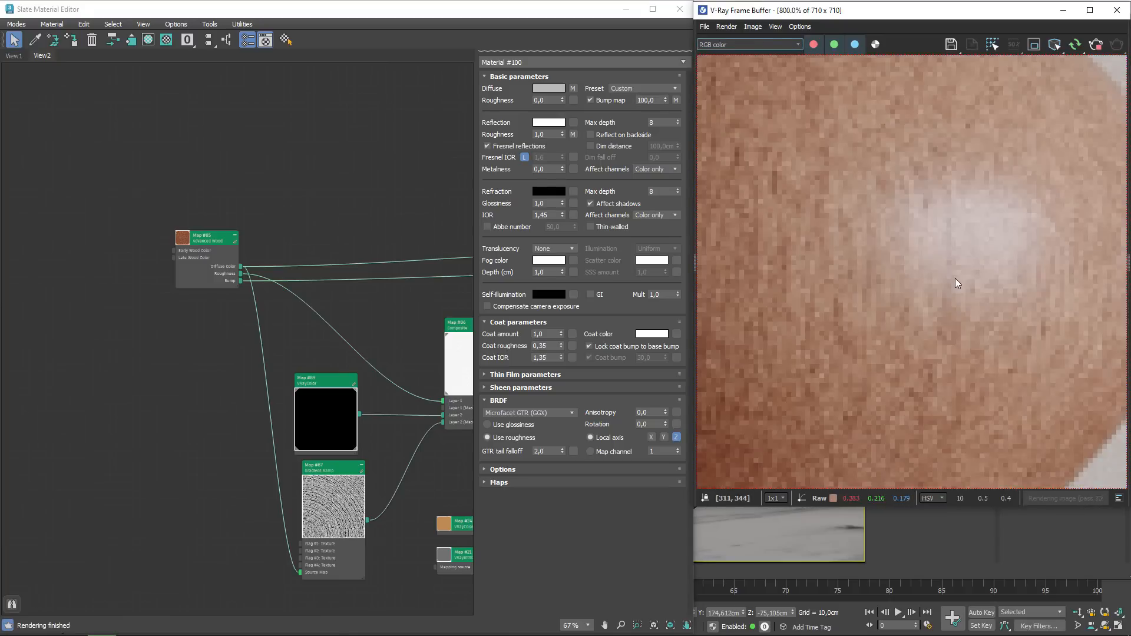
pyautogui.scroll(-1, 943, 266)
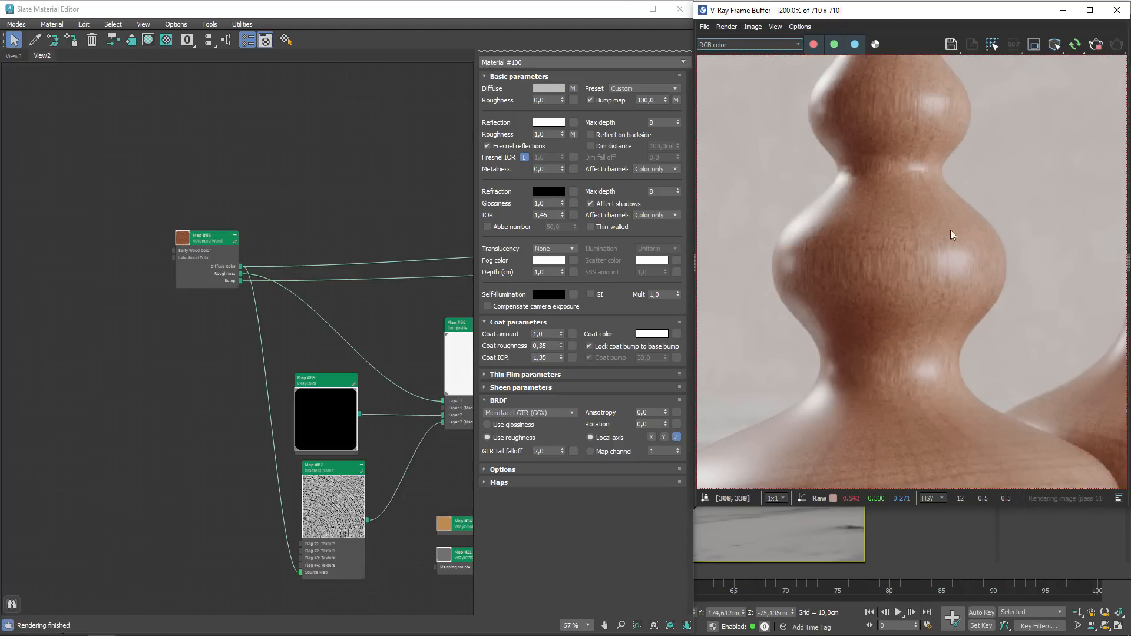
pyautogui.moveTo(939, 168); pyautogui.dragTo(933, 243, button='middle')
pyautogui.scroll(1, 926, 172)
pyautogui.moveTo(927, 172); pyautogui.dragTo(922, 73, button='middle')
pyautogui.scroll(-1, 909, 319)
pyautogui.moveTo(972, 459); pyautogui.dragTo(982, 277, button='middle')
pyautogui.scroll(-2, 994, 303)
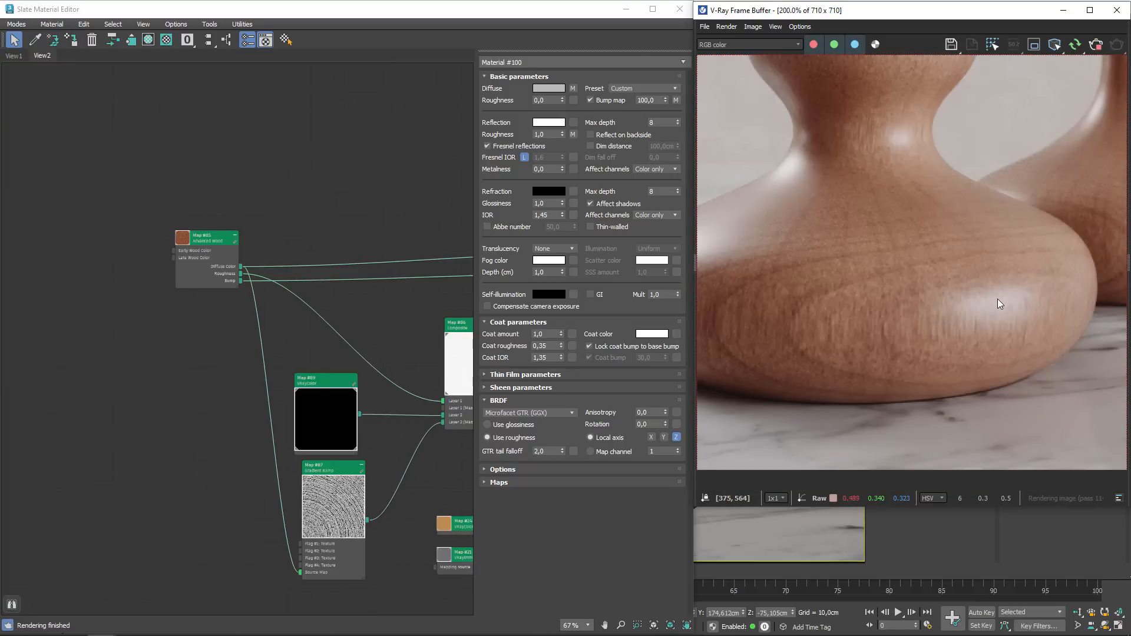
# - Add a Composite map to the node graph between the Advanced Wood map and the wood material
pyautogui.scroll(1, 979, 298)
pyautogui.moveTo(282, 298); pyautogui.dragTo(68, 261, button='middle')
pyautogui.moveTo(464, 276); pyautogui.dragTo(412, 278, button='middle')
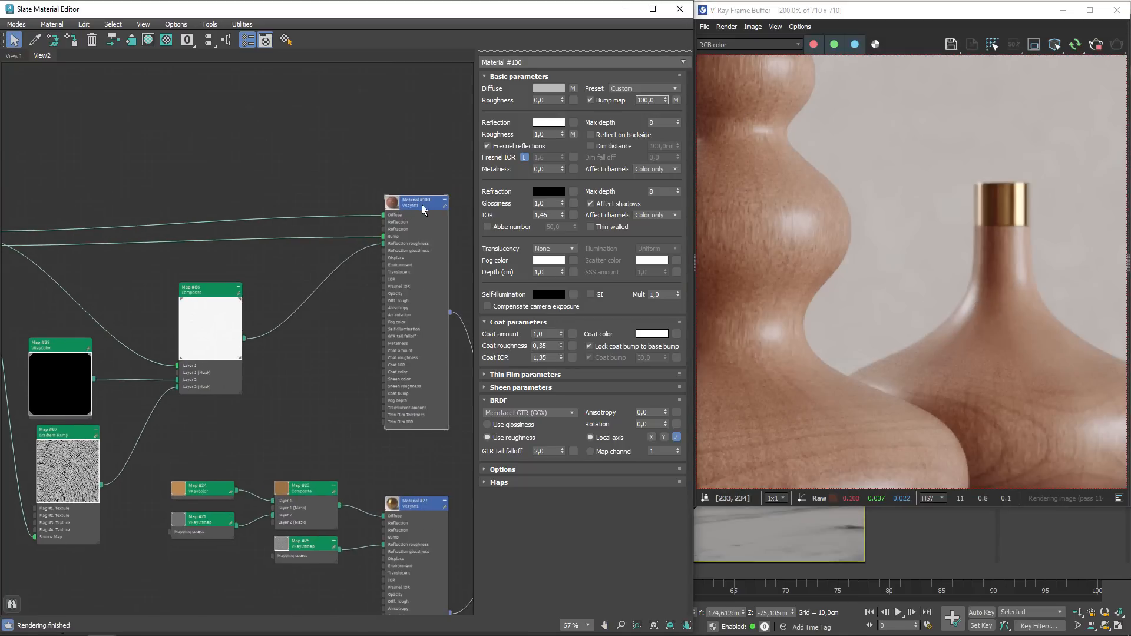
pyautogui.moveTo(152, 266); pyautogui.dragTo(285, 284, button='middle')
pyautogui.rightClick(340, 165)
pyautogui.moveTo(433, 184)
pyautogui.moveTo(489, 200)
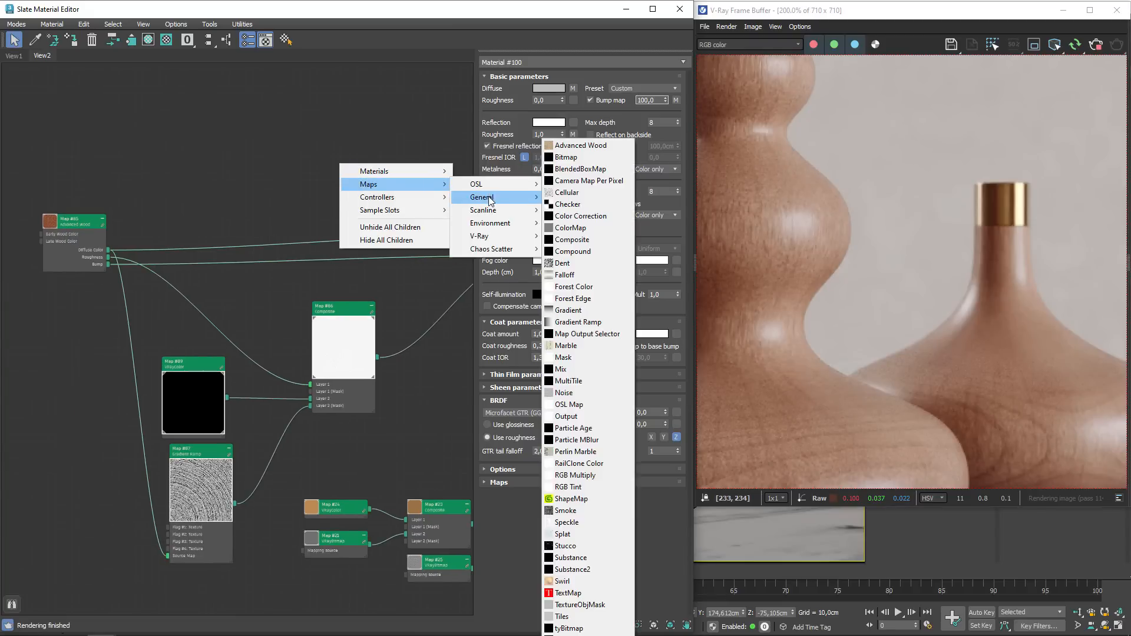
pyautogui.click(570, 239)
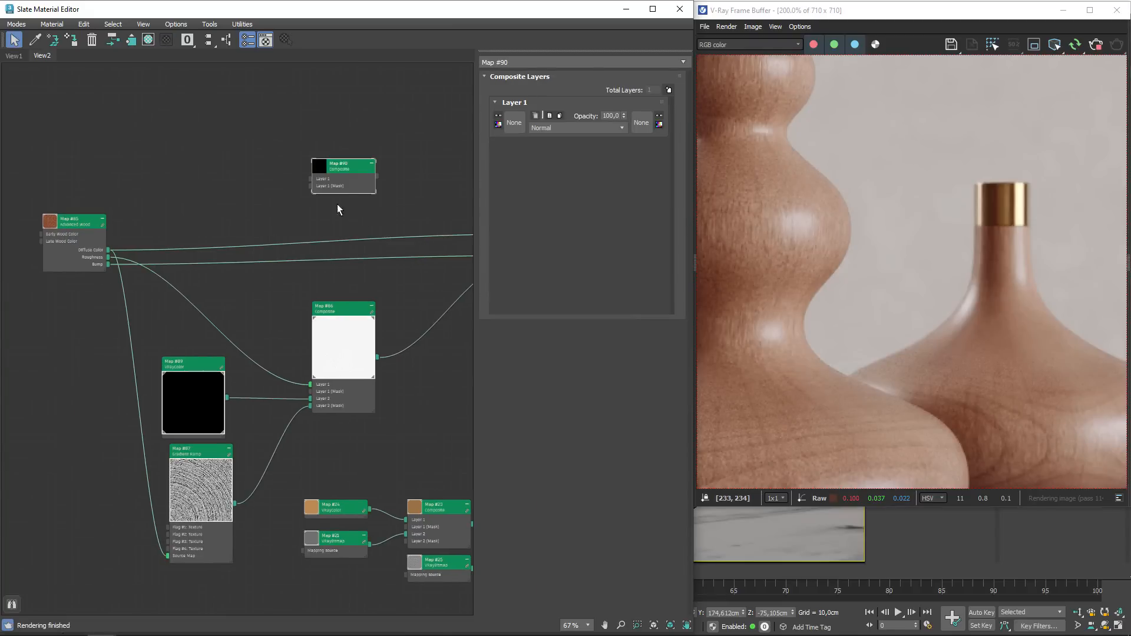
pyautogui.moveTo(367, 185); pyautogui.dragTo(373, 198)
pyautogui.moveTo(347, 231); pyautogui.dragTo(270, 276, button='middle')
pyautogui.moveTo(295, 239); pyautogui.dragTo(287, 217)
pyautogui.moveTo(295, 295); pyautogui.dragTo(391, 278, button='middle')
# - Add a second layer to the new Composite map and connect the Advanced Wood's Bump output to its Layer 1
pyautogui.moveTo(108, 259); pyautogui.dragTo(94, 246)
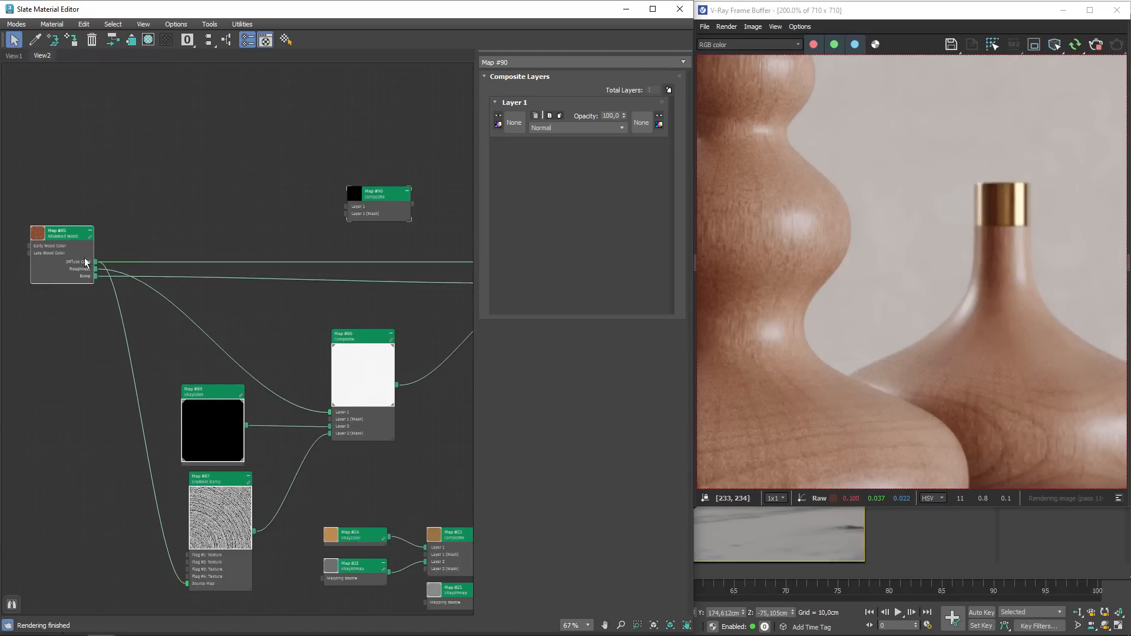
pyautogui.scroll(3, 95, 281)
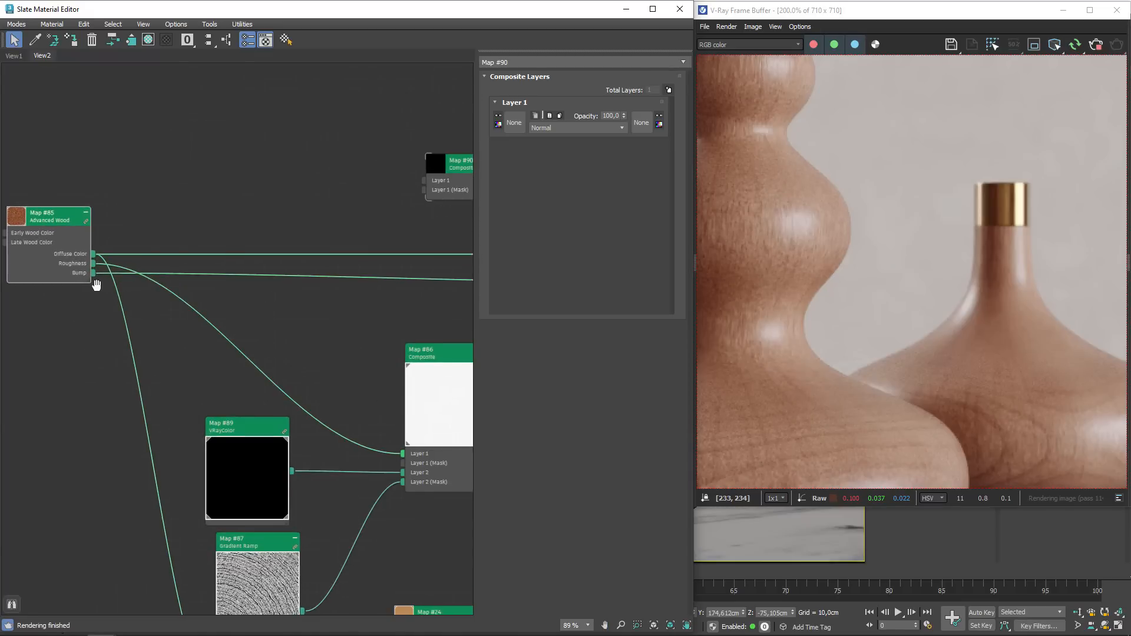
pyautogui.click(668, 90)
pyautogui.moveTo(65, 306); pyautogui.dragTo(396, 213)
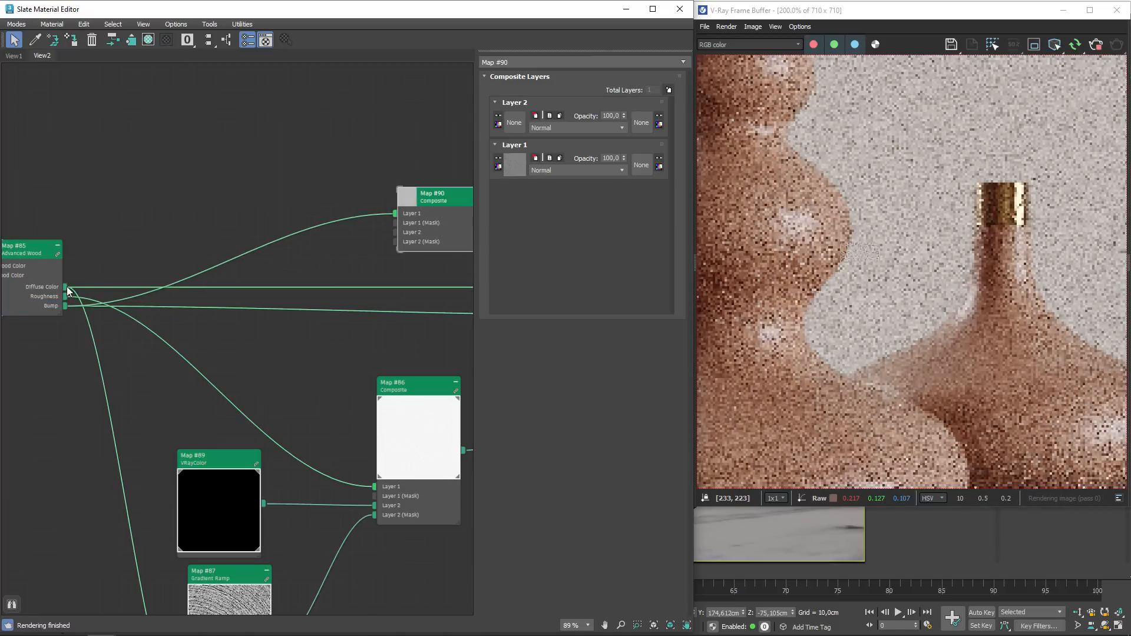
# - Create a VRayColor2Bump map from the Advanced Wood's Diffuse Color output and place it beside the new Composite map
pyautogui.moveTo(65, 287); pyautogui.dragTo(175, 170)
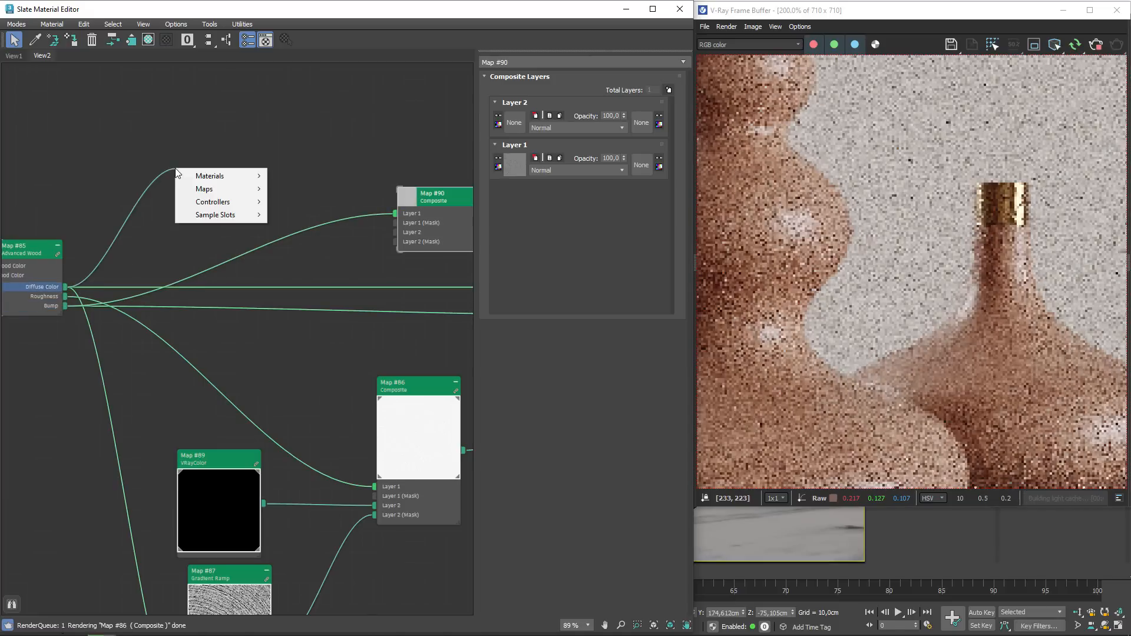
pyautogui.moveTo(207, 189)
pyautogui.moveTo(293, 241)
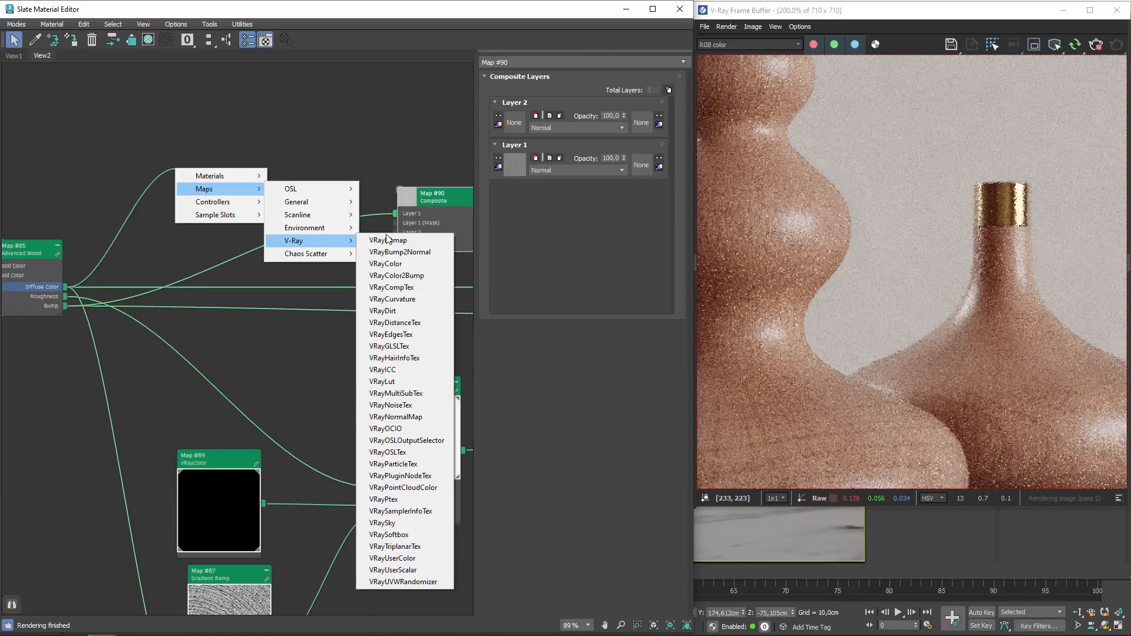
pyautogui.click(405, 275)
pyautogui.moveTo(182, 178); pyautogui.dragTo(193, 188)
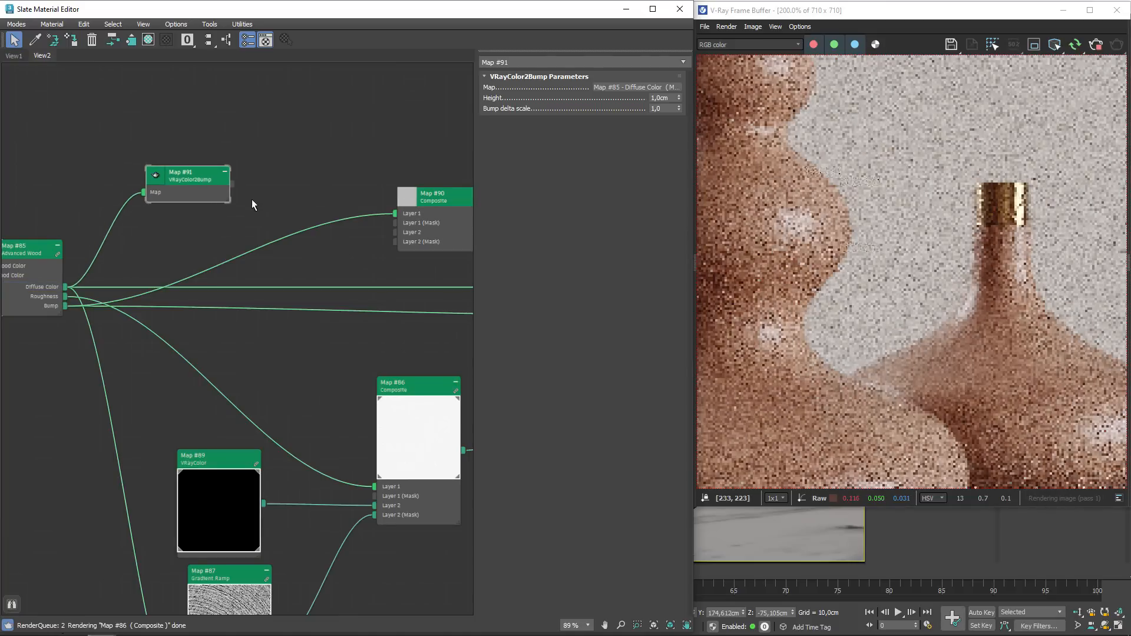
pyautogui.scroll(-3, 132, 239)
pyautogui.moveTo(312, 209); pyautogui.dragTo(93, 231, button='middle')
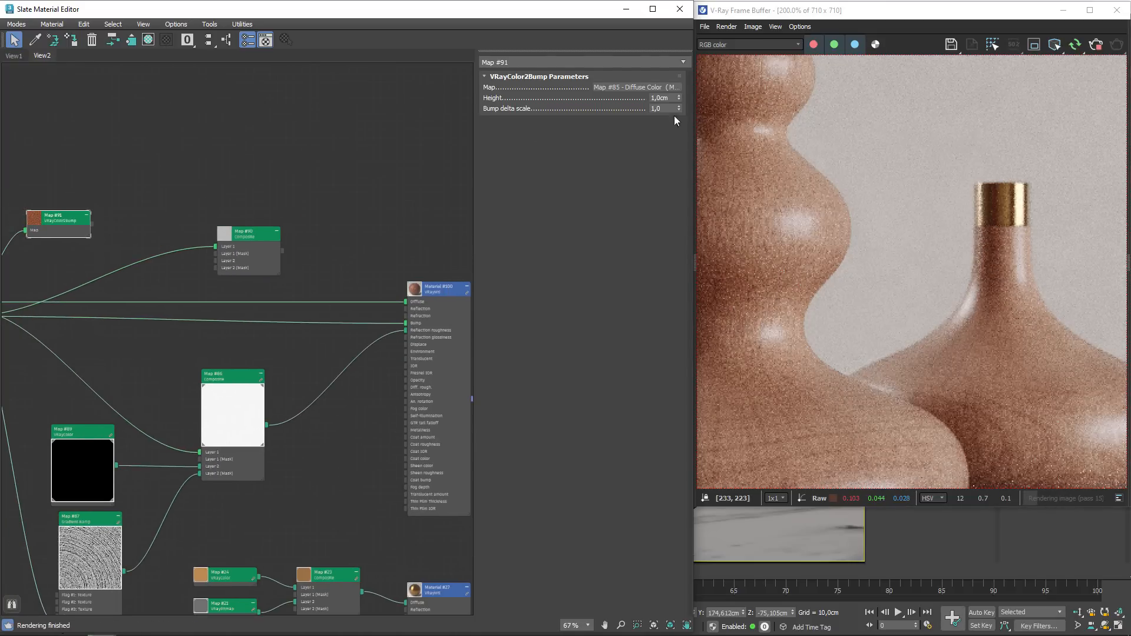
# - Connect the VRayColor2Bump map to the wood material's Diffuse slot and view it in the VRayRawDiffuseFilter channel
pyautogui.moveTo(91, 225); pyautogui.dragTo(406, 302)
pyautogui.click(760, 48)
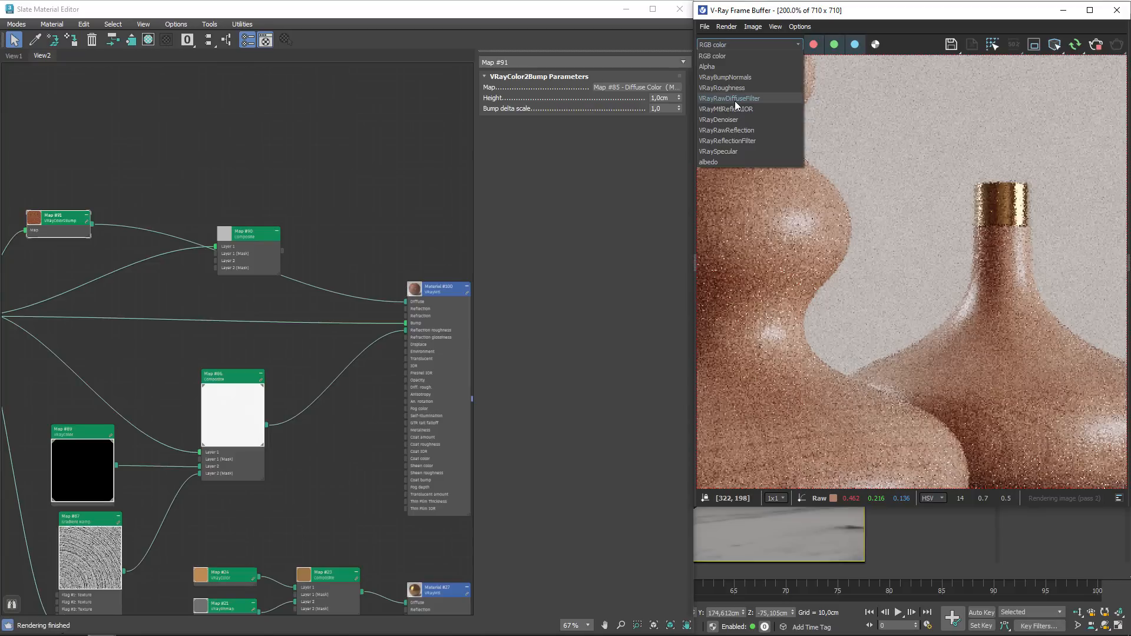
pyautogui.click(734, 100)
pyautogui.moveTo(257, 268); pyautogui.dragTo(256, 278, button='middle')
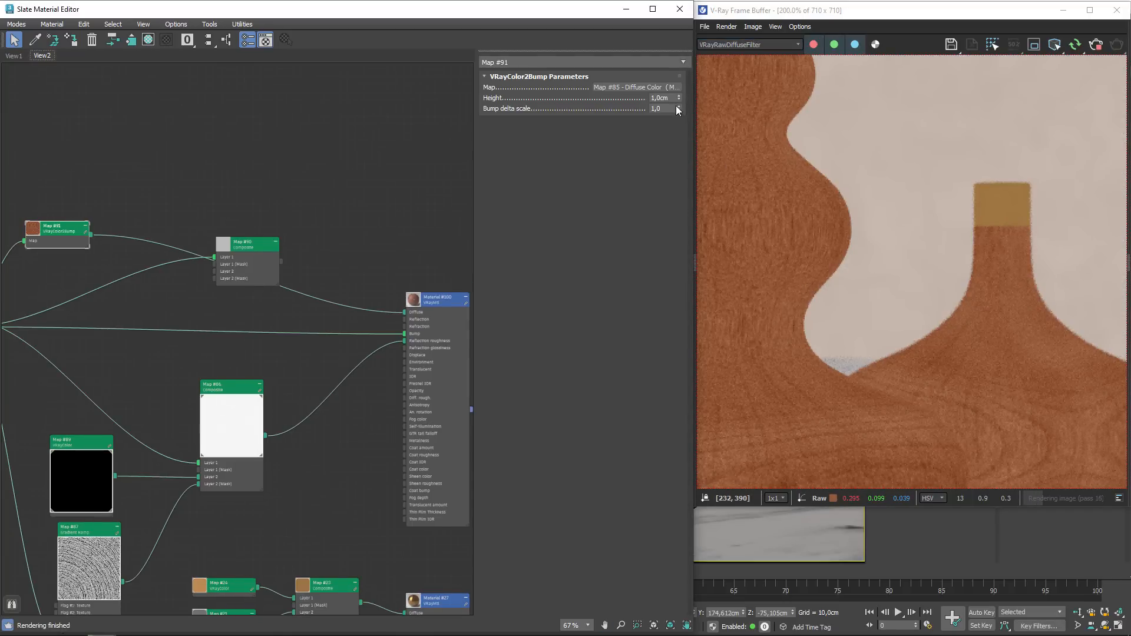
# - Try a VRayColor2Bump height of 0,1 cm, settle on 0,25 cm, and check it on the vase
pyautogui.moveTo(671, 98); pyautogui.dragTo(584, 92)
pyautogui.write('0,1')
pyautogui.press('Return')
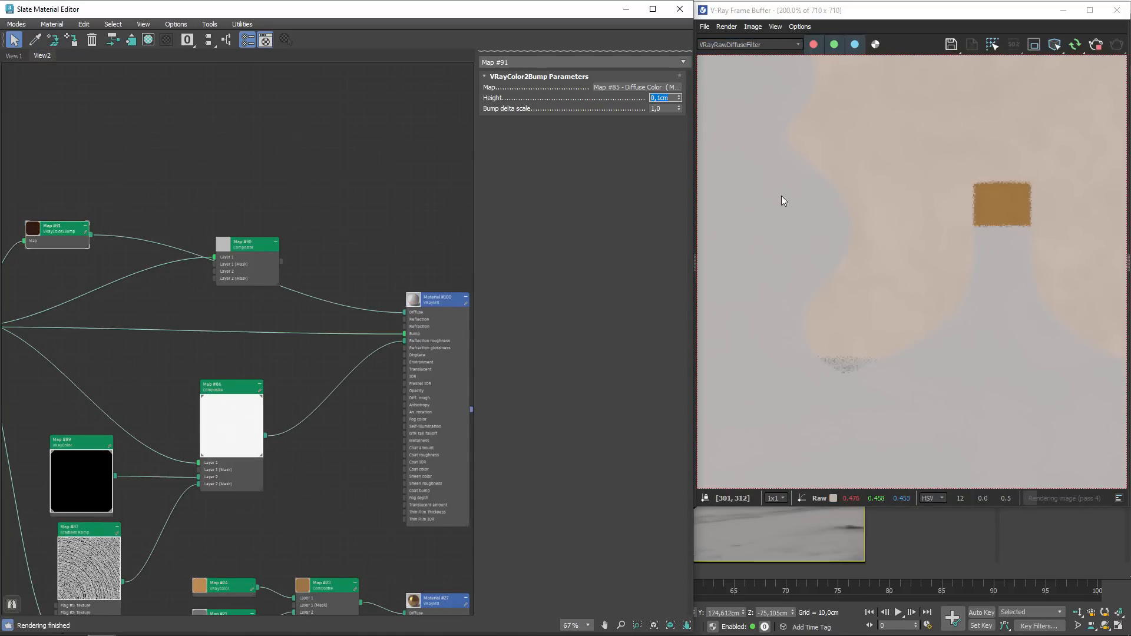
pyautogui.write('0,25')
pyautogui.press('Return')
pyautogui.moveTo(776, 246); pyautogui.dragTo(894, 257, button='middle')
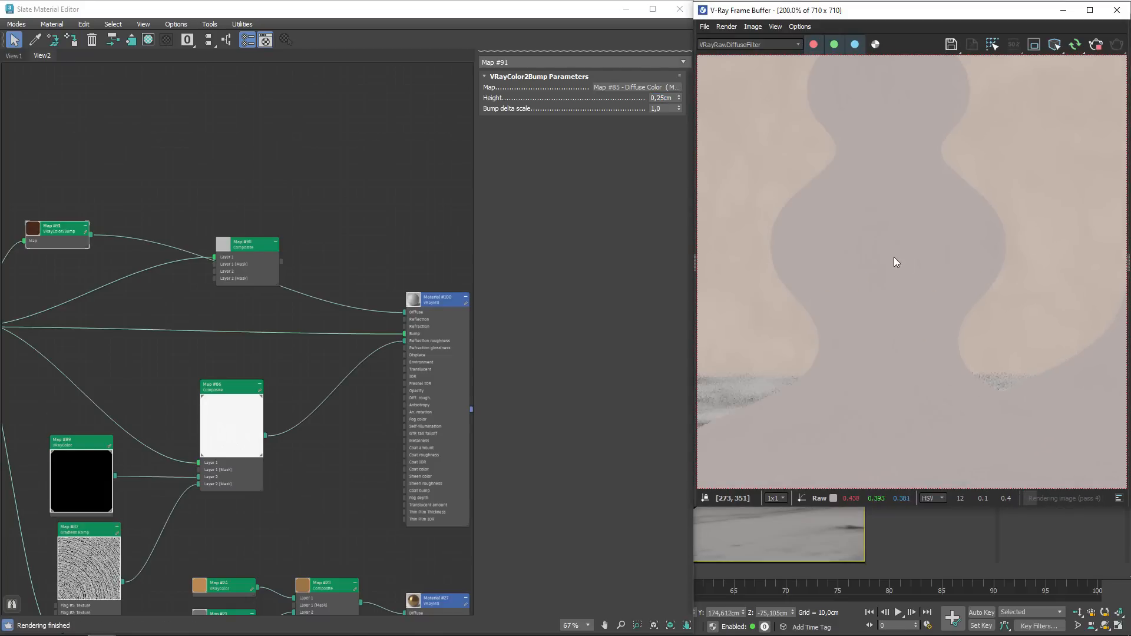
# - Connect the VRayColor2Bump map to Layer 2 of the new Composite map and set that layer's opacity to 50
pyautogui.moveTo(37, 238); pyautogui.dragTo(221, 267)
pyautogui.scroll(1, 152, 312)
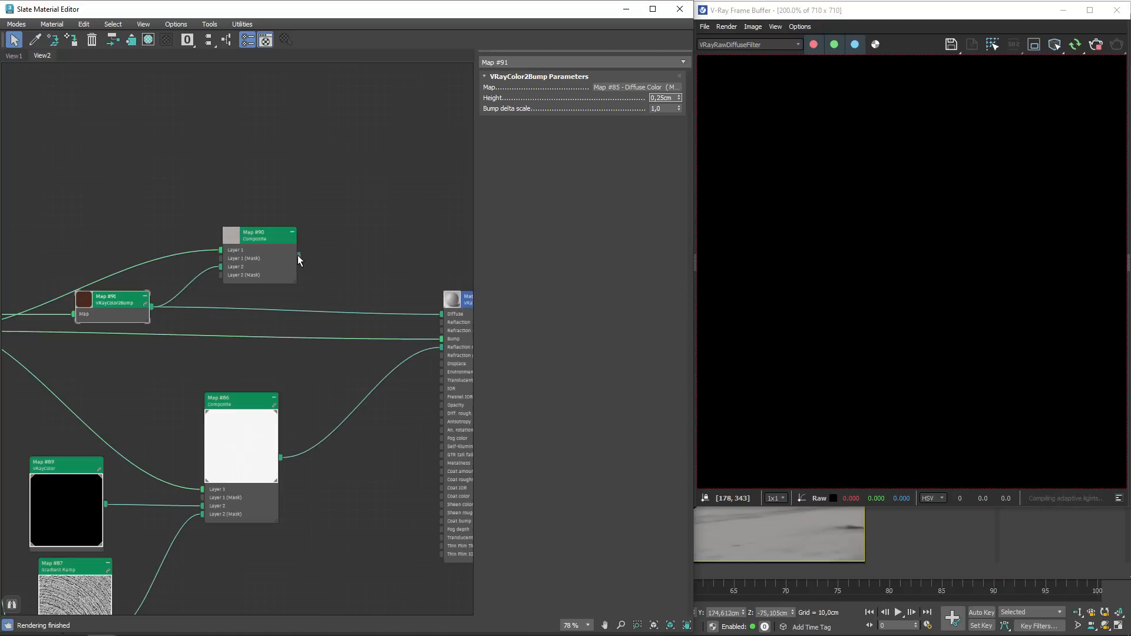
pyautogui.click(295, 251)
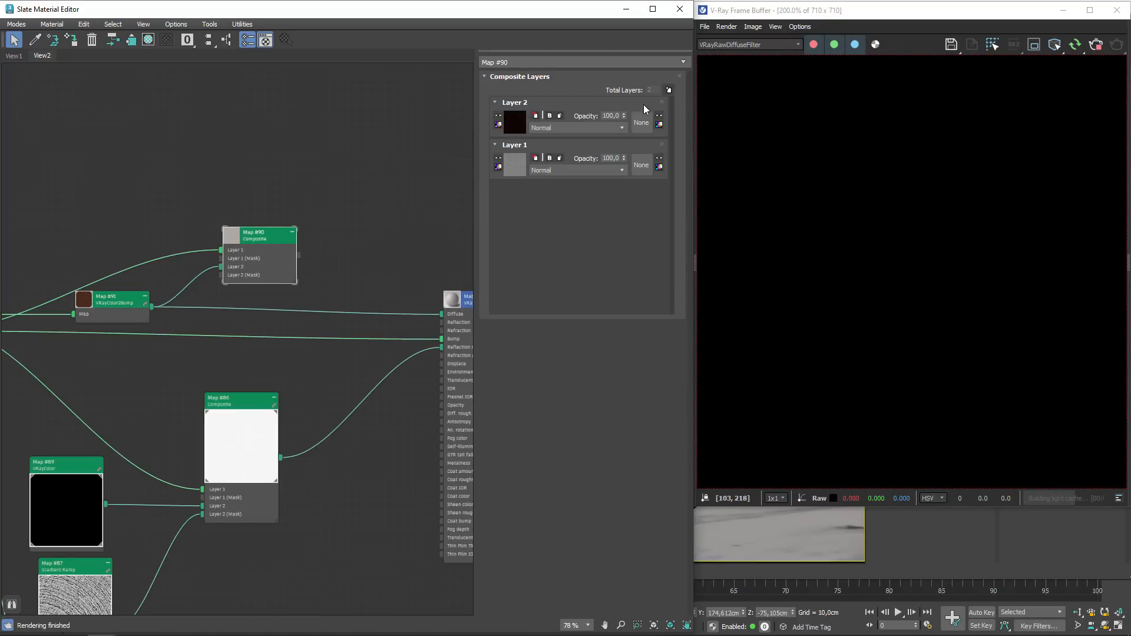
pyautogui.doubleClick(610, 116)
pyautogui.write('50')
pyautogui.press('Return')
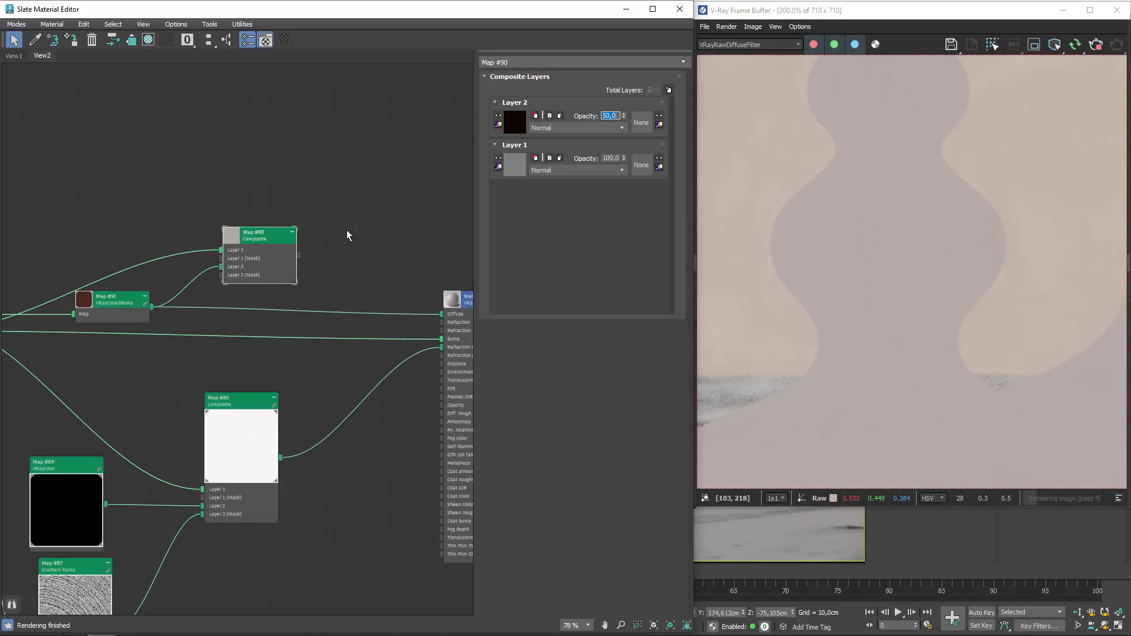
# - Preview the bump Composite through the wood material's Diffuse slot and rearrange the Composite and VRayColor2Bump nodes
pyautogui.moveTo(298, 256); pyautogui.dragTo(442, 314)
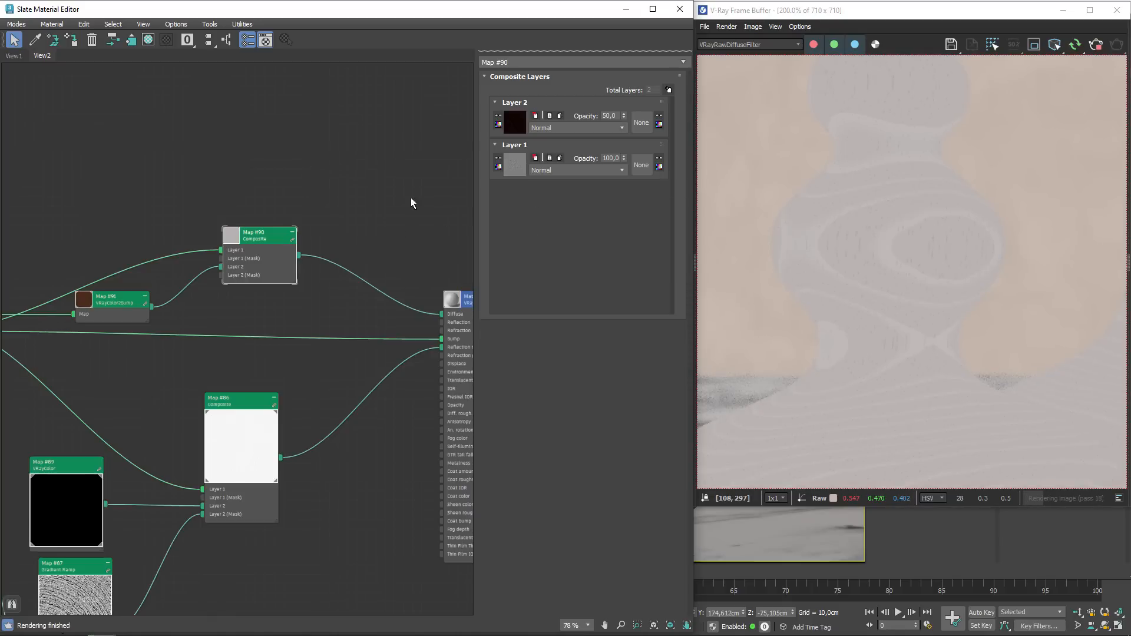
pyautogui.scroll(-5, 354, 236)
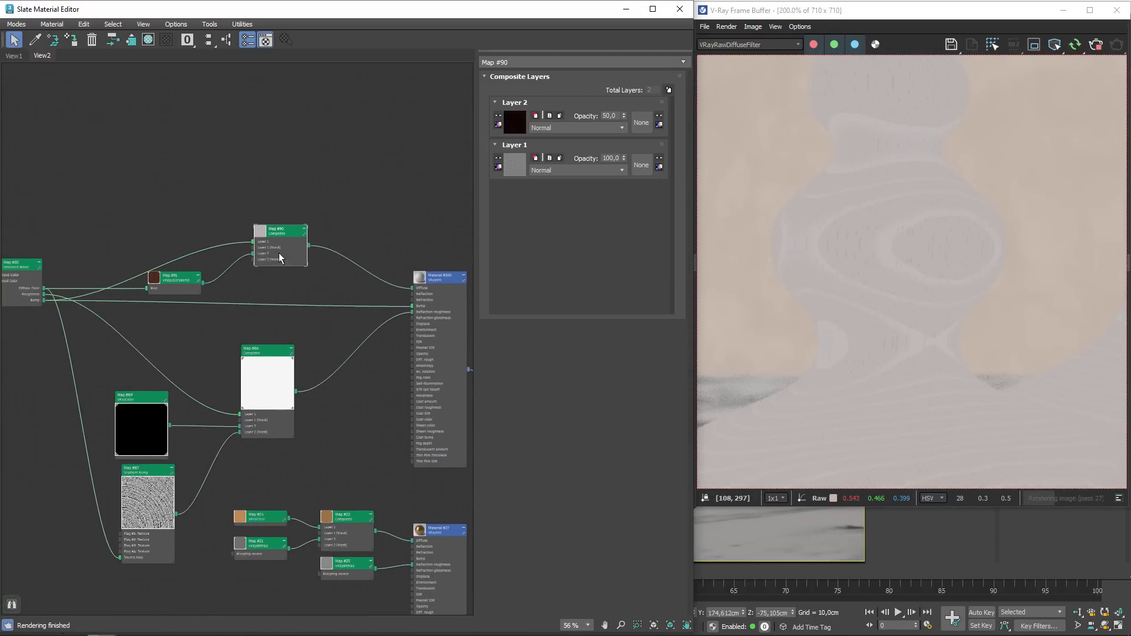
pyautogui.moveTo(275, 251)
pyautogui.mouseDown()
pyautogui.moveTo(261, 297)
pyautogui.moveTo(268, 272)
pyautogui.mouseUp()
pyautogui.moveTo(186, 292); pyautogui.dragTo(179, 346)
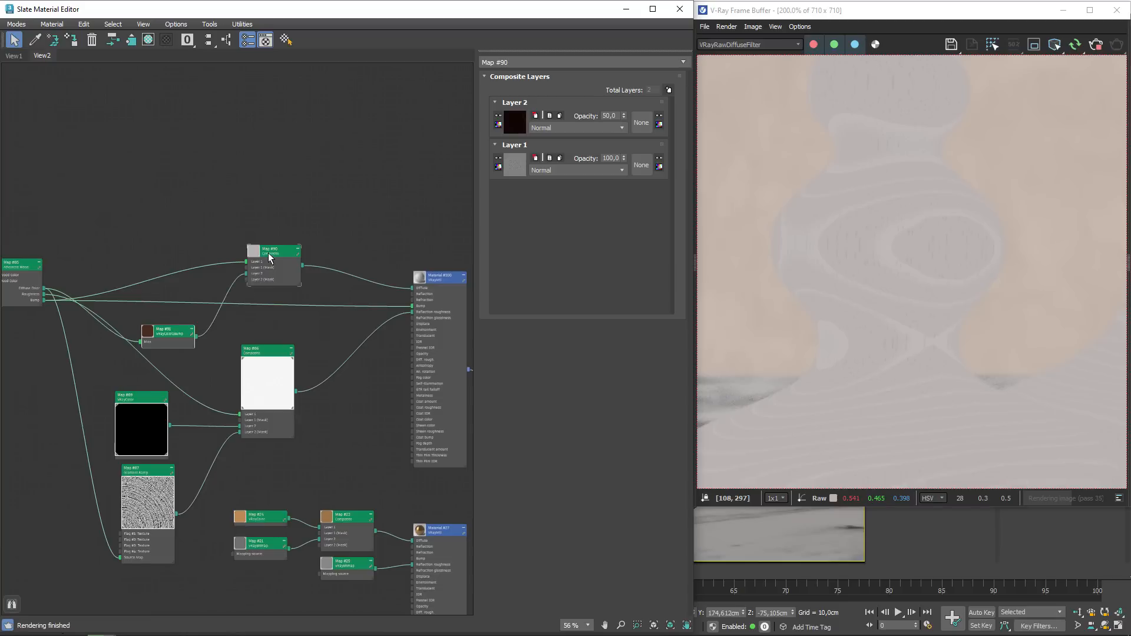
pyautogui.moveTo(270, 253); pyautogui.dragTo(250, 281)
# - Connect the bump Composite to the wood material's Bump slot and reconnect the Advanced Wood's Diffuse Color to its Diffuse slot
pyautogui.moveTo(28, 267); pyautogui.dragTo(21, 227)
pyautogui.click(79, 244)
pyautogui.scroll(1, 79, 240)
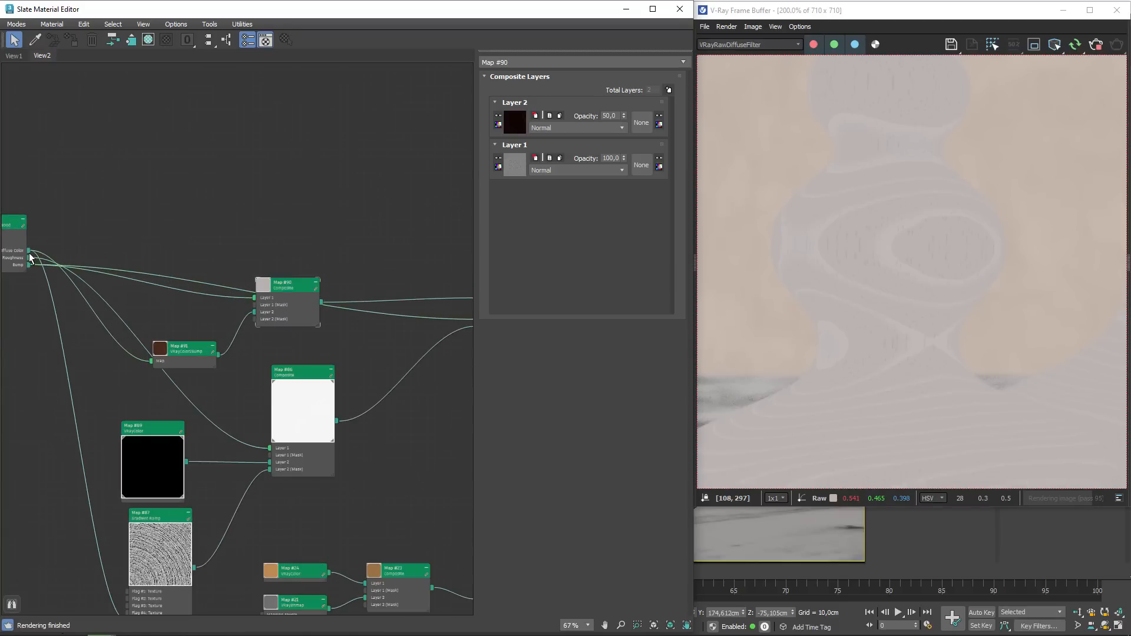
pyautogui.scroll(-1, 147, 243)
pyautogui.moveTo(158, 242); pyautogui.dragTo(129, 239, button='middle')
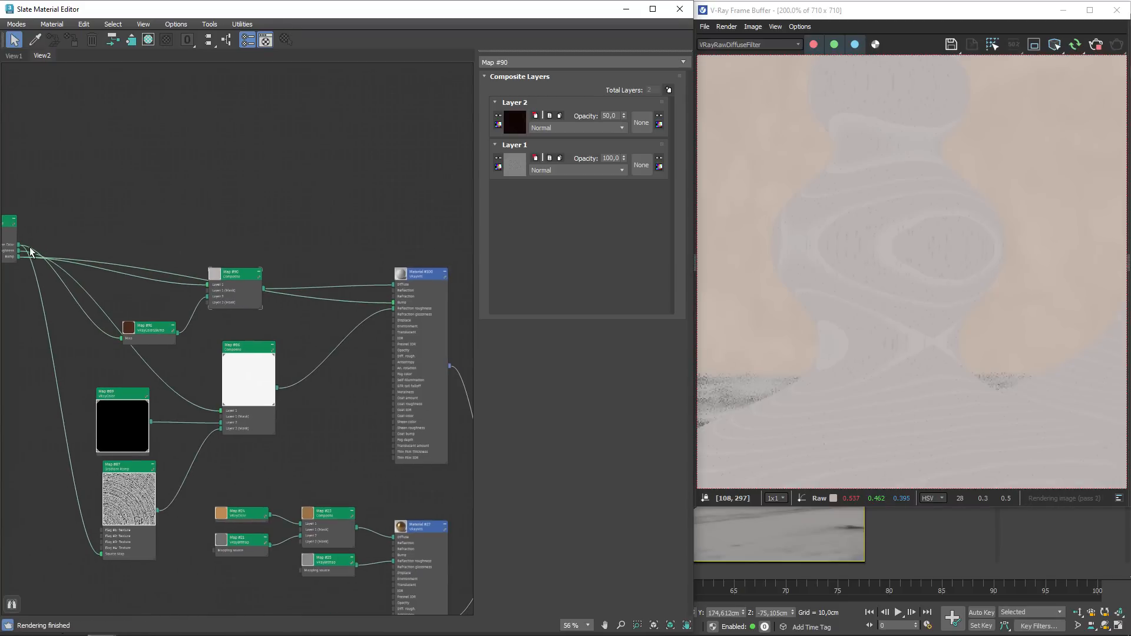
pyautogui.moveTo(18, 245); pyautogui.dragTo(392, 284)
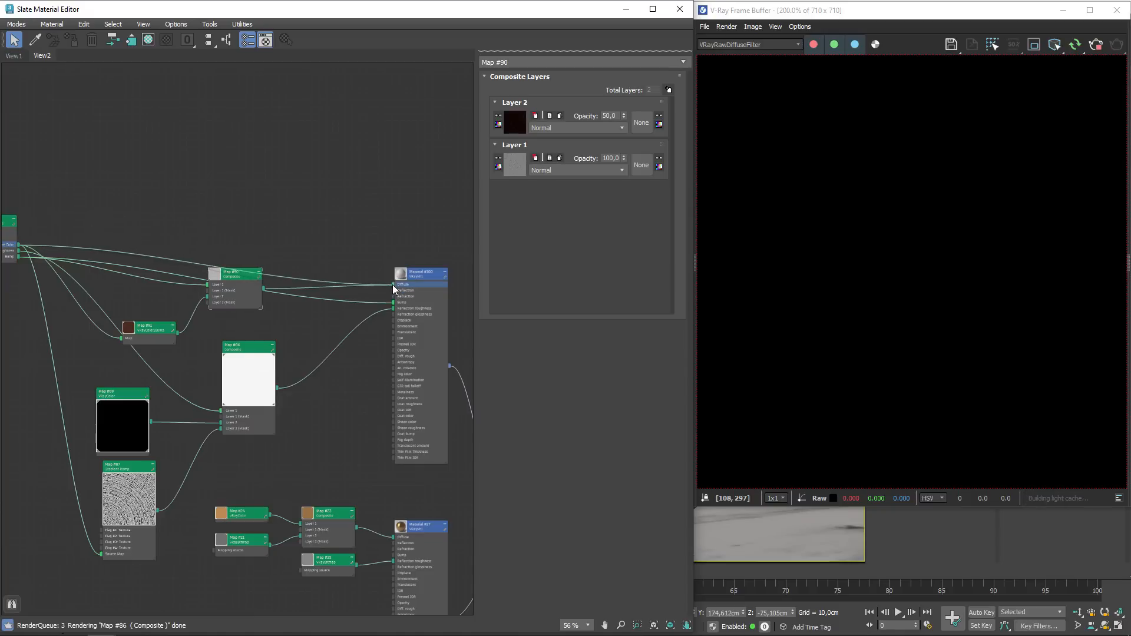
pyautogui.moveTo(232, 278); pyautogui.dragTo(246, 299)
pyautogui.scroll(2, 283, 316)
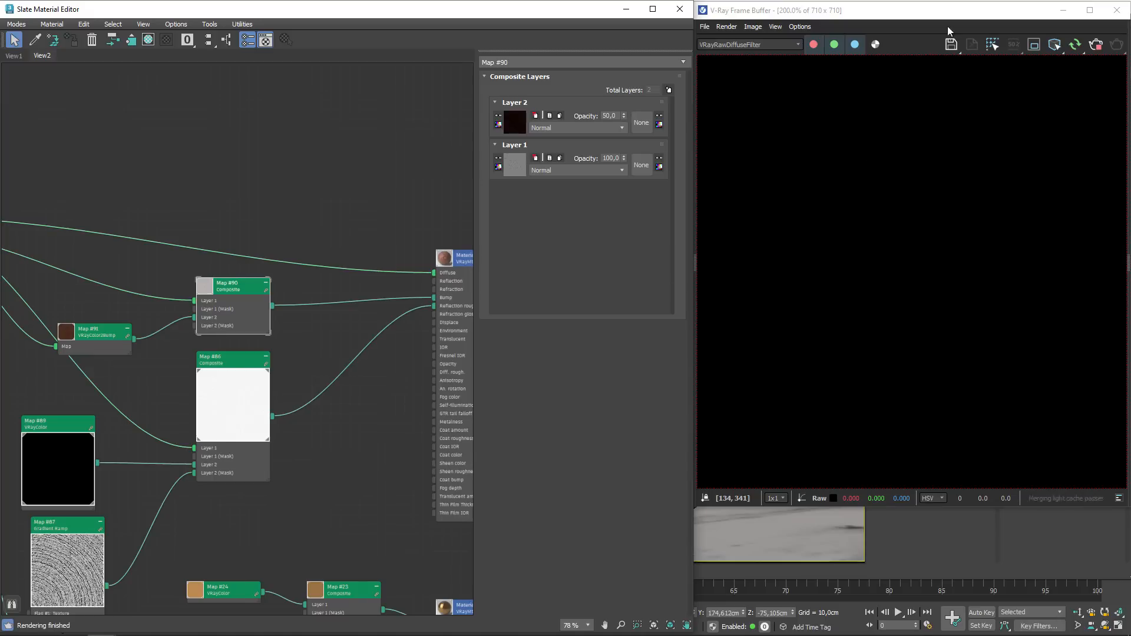
# - Show the VRayBumpNormals channel and examine the combined bump detail on the vase's neck and middle bulge
pyautogui.click(762, 41)
pyautogui.click(738, 76)
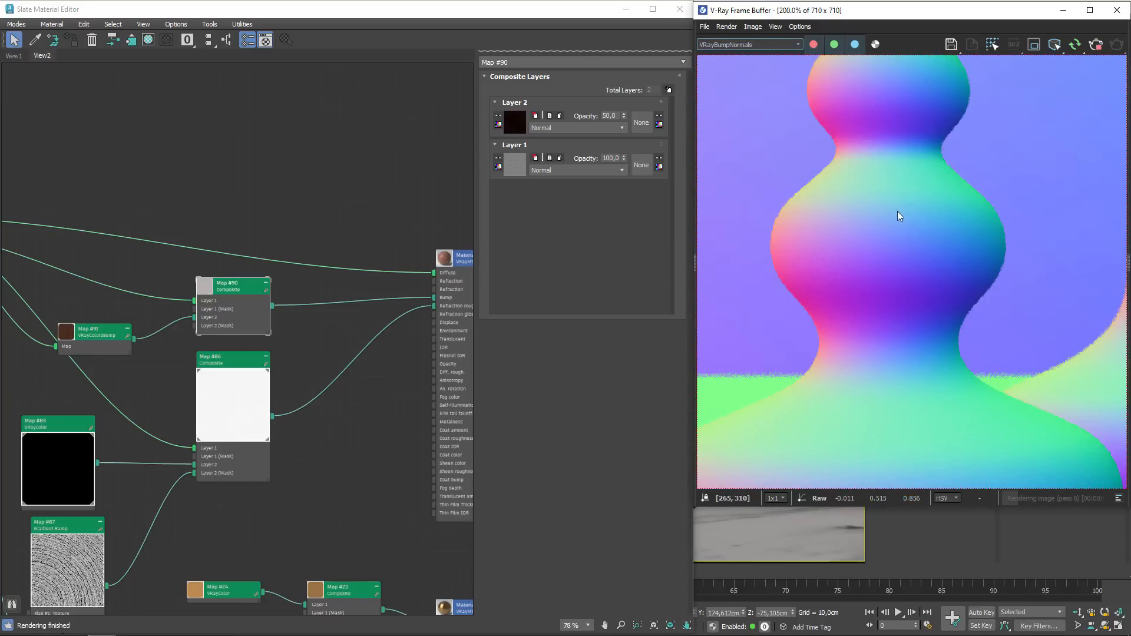
pyautogui.scroll(2, 904, 214)
pyautogui.scroll(1, 929, 236)
pyautogui.moveTo(929, 201); pyautogui.dragTo(931, 320, button='middle')
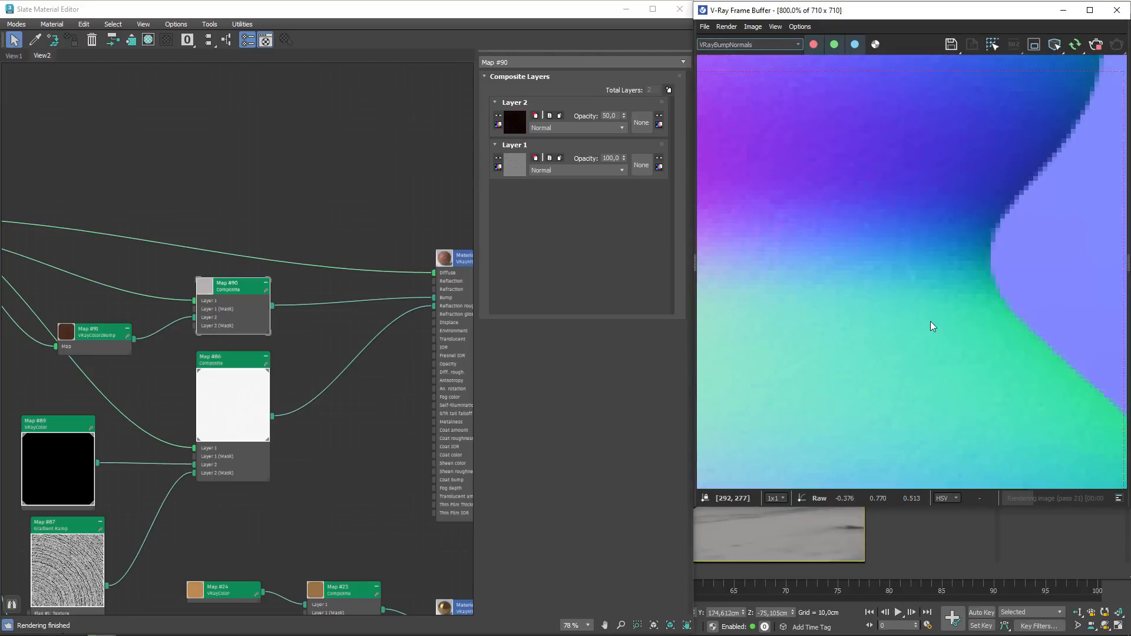
pyautogui.scroll(-2, 931, 321)
pyautogui.moveTo(925, 395); pyautogui.dragTo(932, 318, button='middle')
pyautogui.scroll(1, 932, 320)
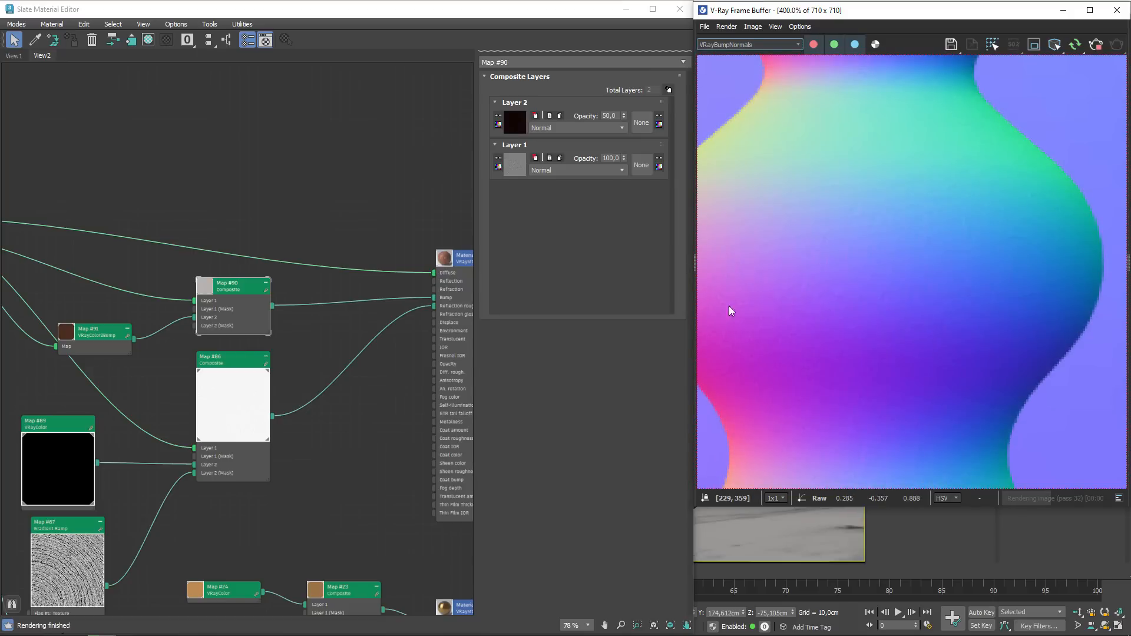
# - Toggle the wood material's bump map off and on to compare the bump normals on the vase
pyautogui.moveTo(468, 259); pyautogui.dragTo(359, 258, button='middle')
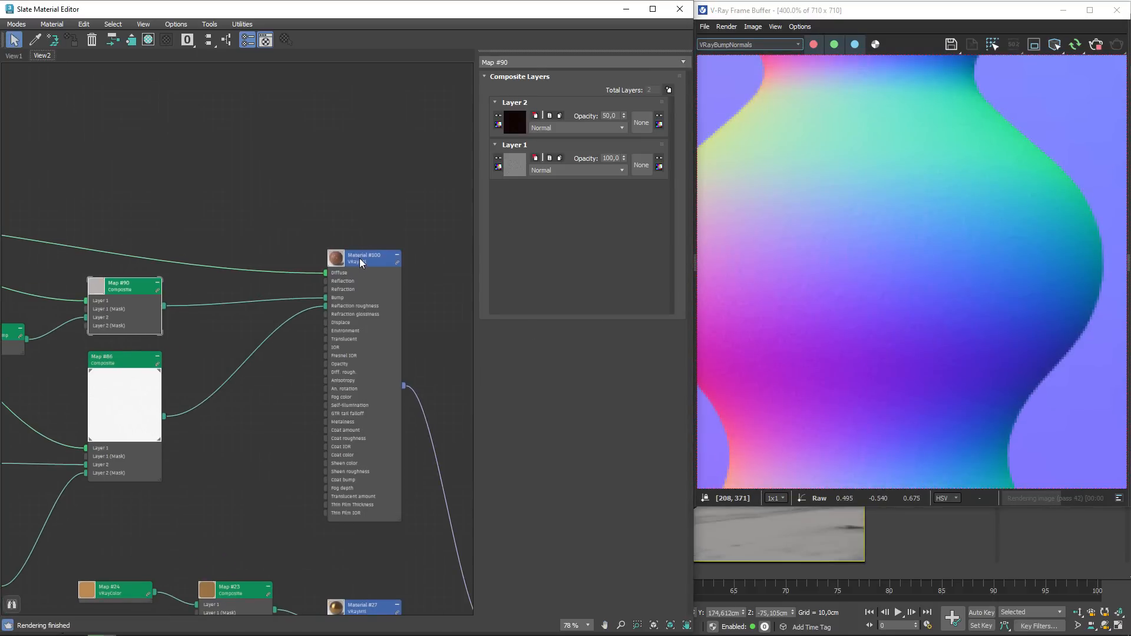
pyautogui.click(359, 258)
pyautogui.click(601, 97)
pyautogui.click(601, 98)
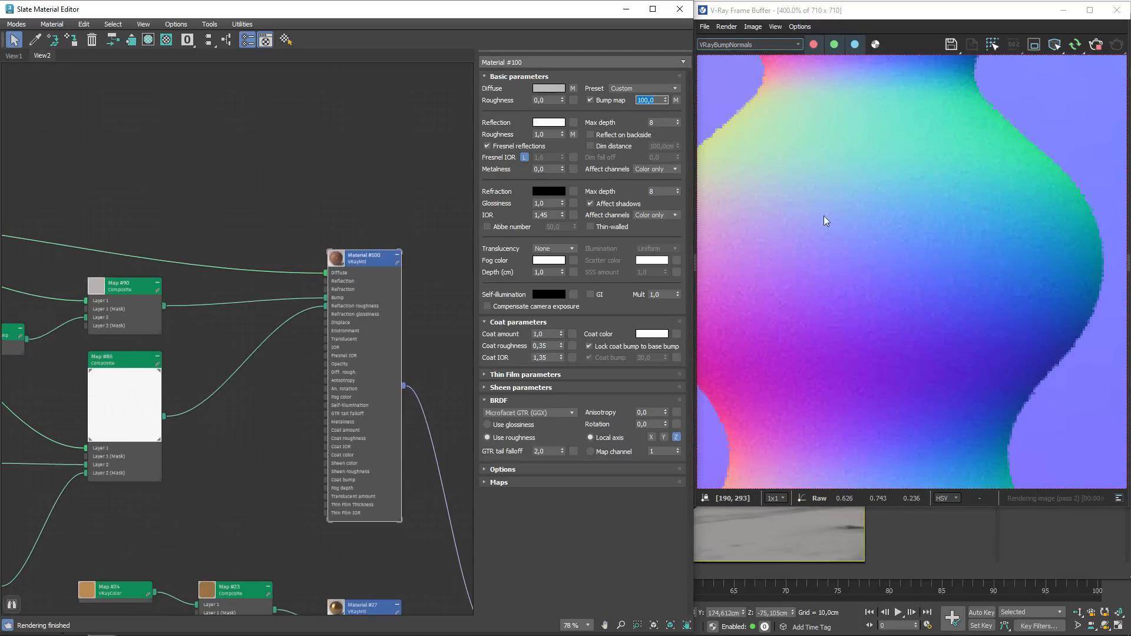
pyautogui.click(823, 215)
# - Return to the RGB color channel and view both vases in full
pyautogui.click(730, 44)
pyautogui.click(731, 55)
pyautogui.scroll(-3, 902, 206)
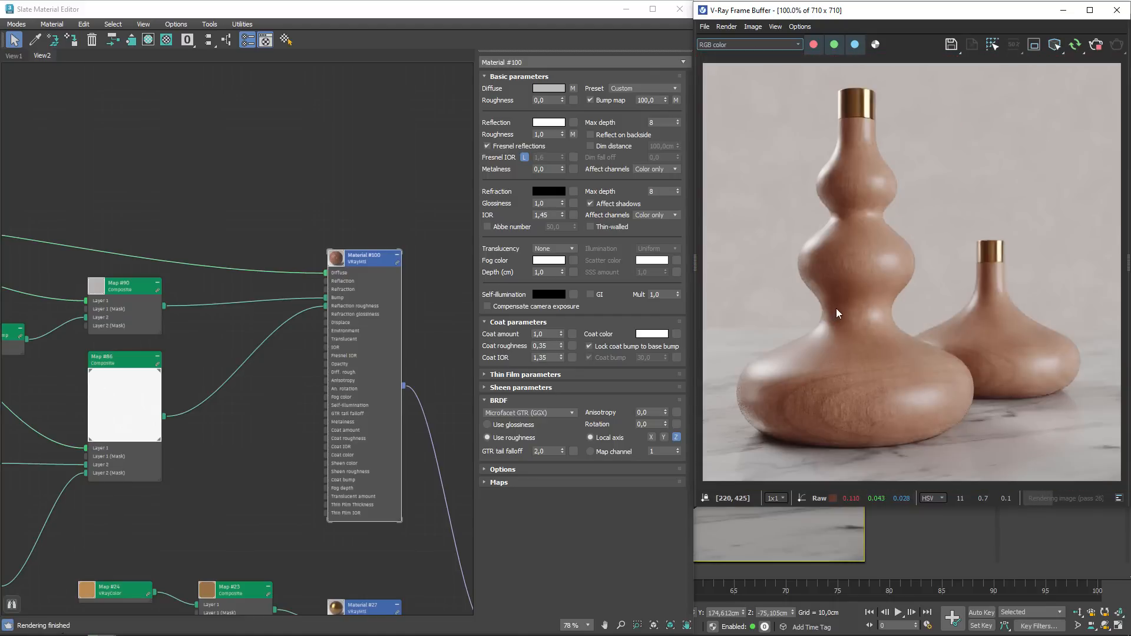
# - Define a render region of about 169 by 234 pixels over the front vase's middle and render it at 3000 × 3000 to inspect the grain
pyautogui.click(1034, 45)
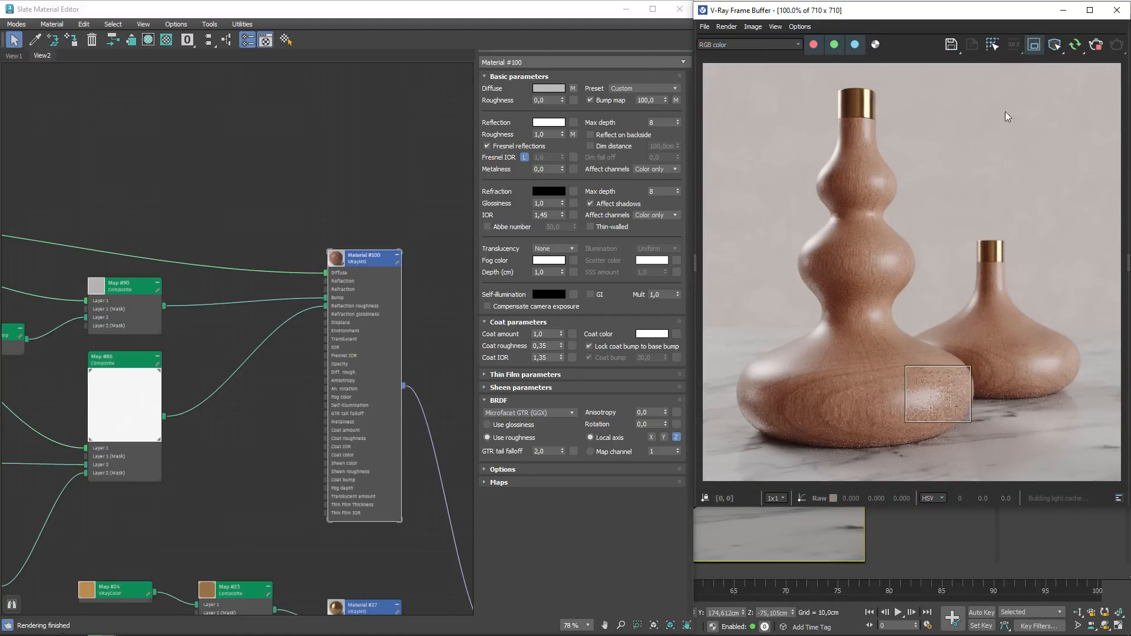
pyautogui.moveTo(840, 247); pyautogui.dragTo(944, 387)
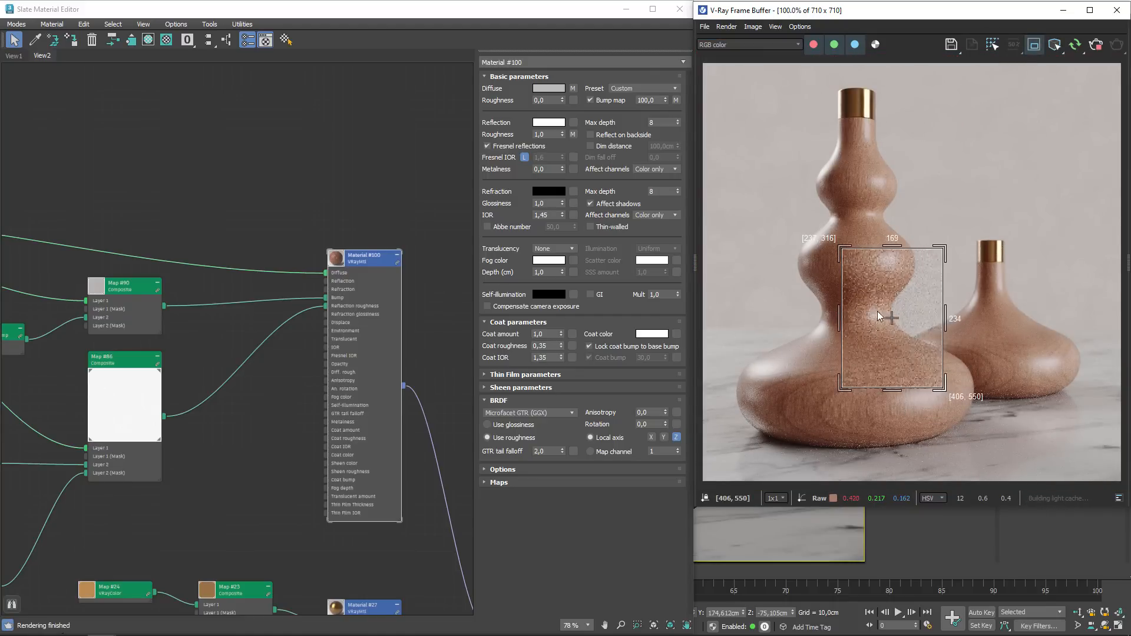
pyautogui.moveTo(879, 330); pyautogui.dragTo(878, 289)
pyautogui.moveTo(889, 354); pyautogui.dragTo(891, 337)
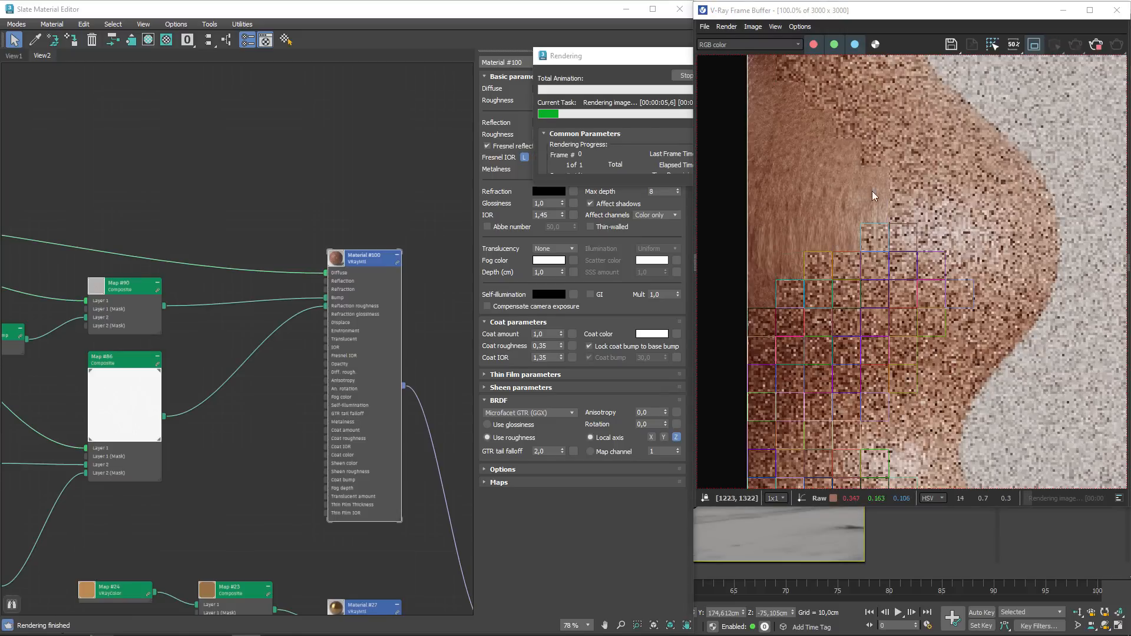
pyautogui.scroll(1, 821, 222)
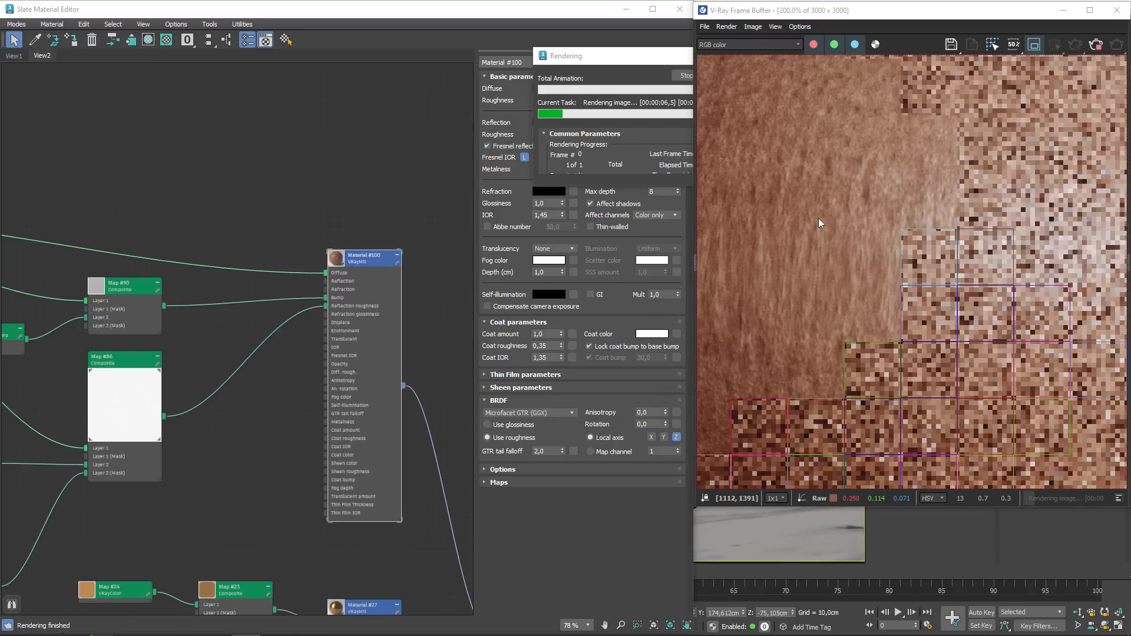
pyautogui.scroll(-1, 860, 245)
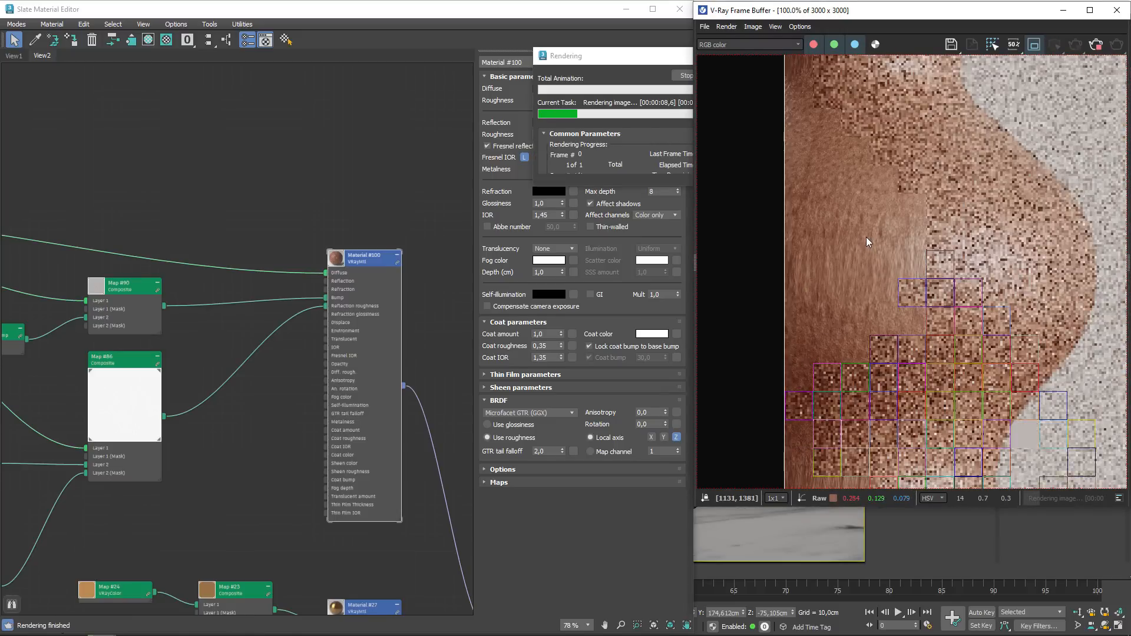
# - Examine the wood grain close up on the vase's middle bulge in the high-resolution region render
pyautogui.scroll(1, 878, 277)
pyautogui.scroll(-1, 878, 285)
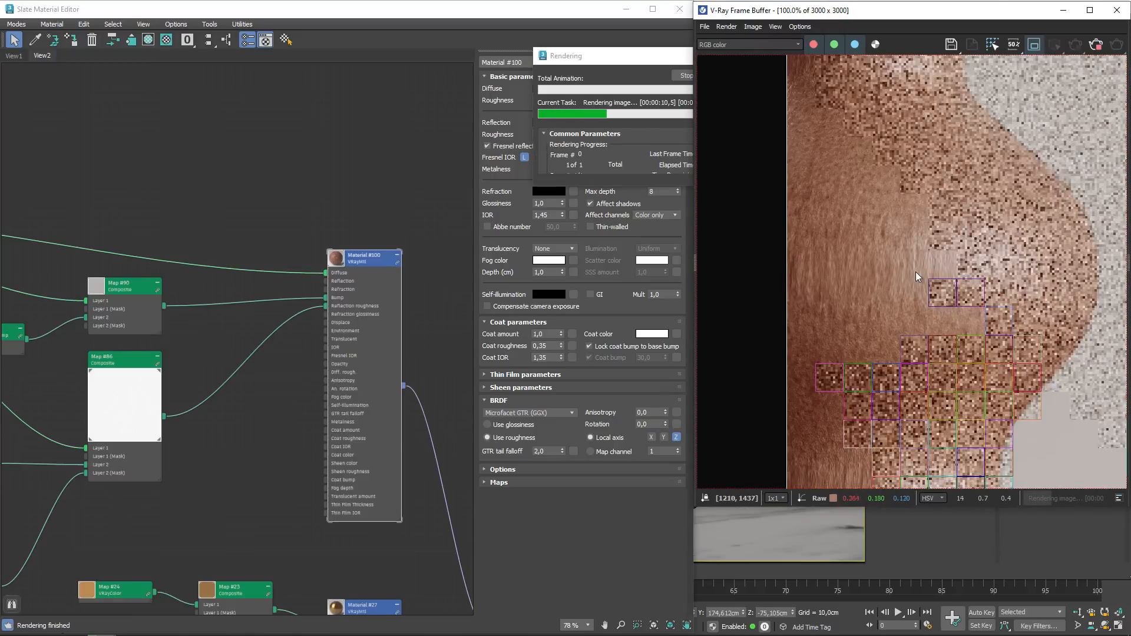
pyautogui.scroll(1, 922, 269)
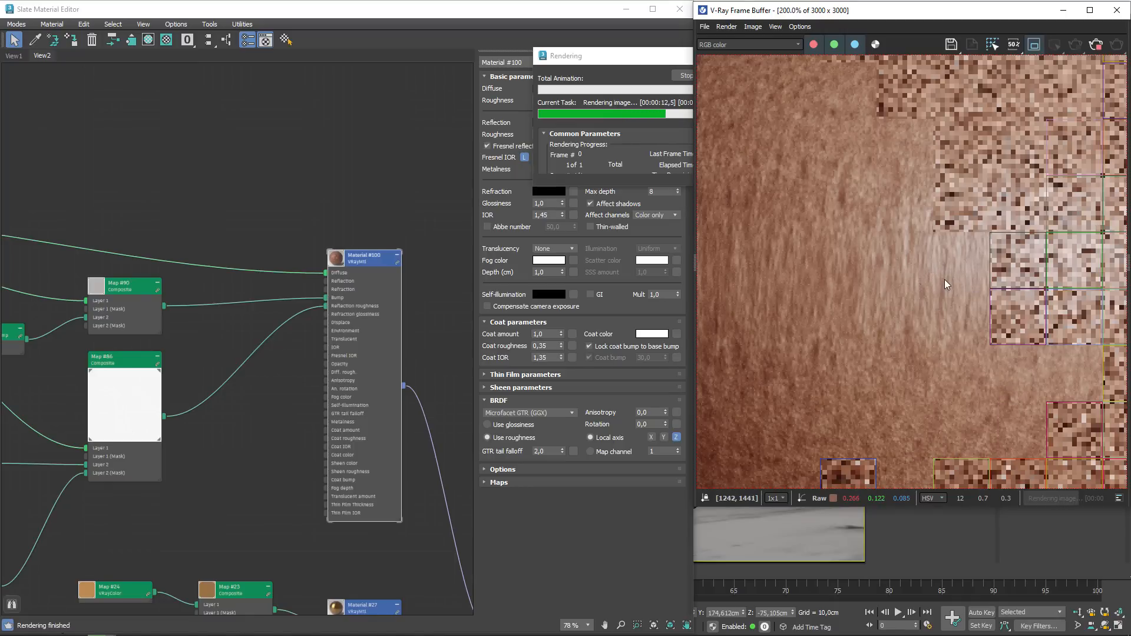
pyautogui.scroll(-1, 945, 282)
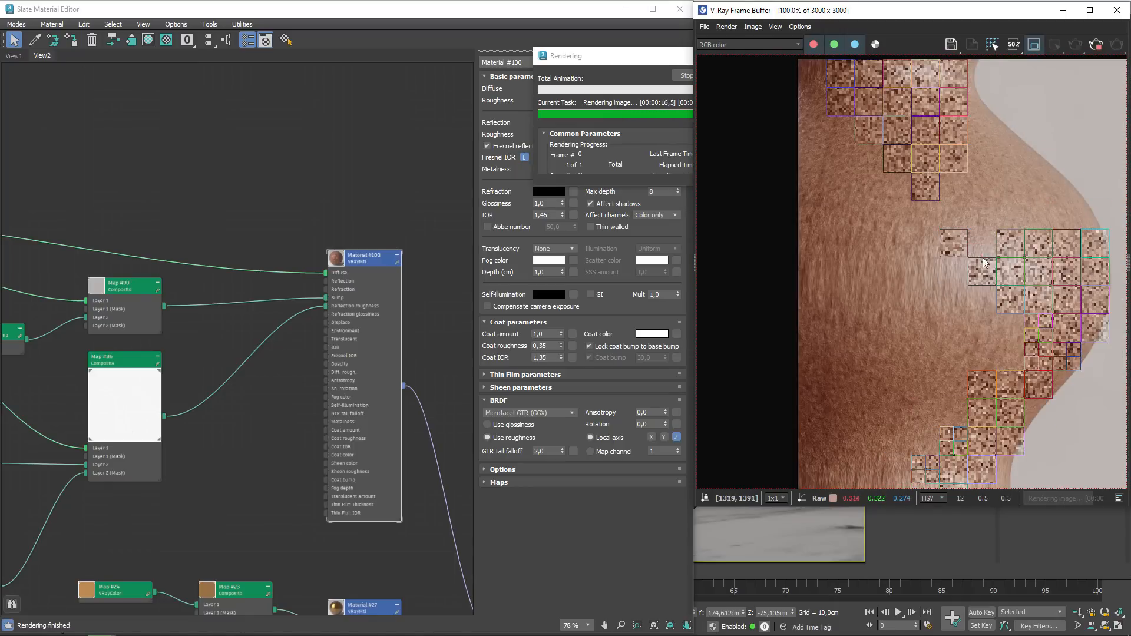
pyautogui.moveTo(1004, 289); pyautogui.dragTo(934, 285, button='middle')
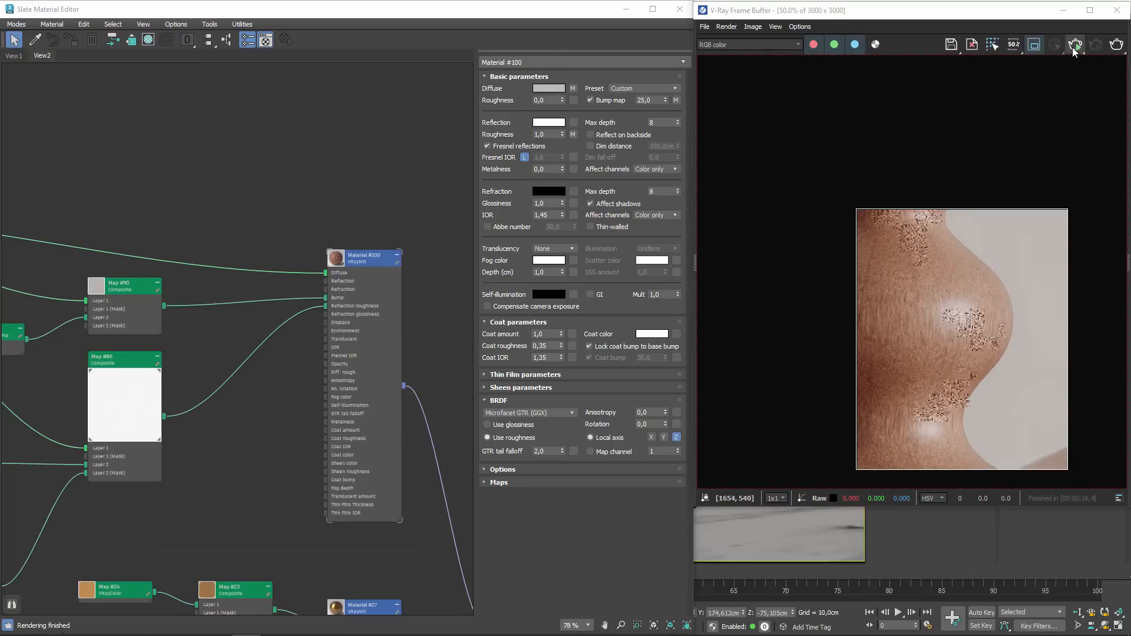
# - Restart interactive rendering of both vases and set the wood material's coat amount to 0,5
pyautogui.click(1073, 46)
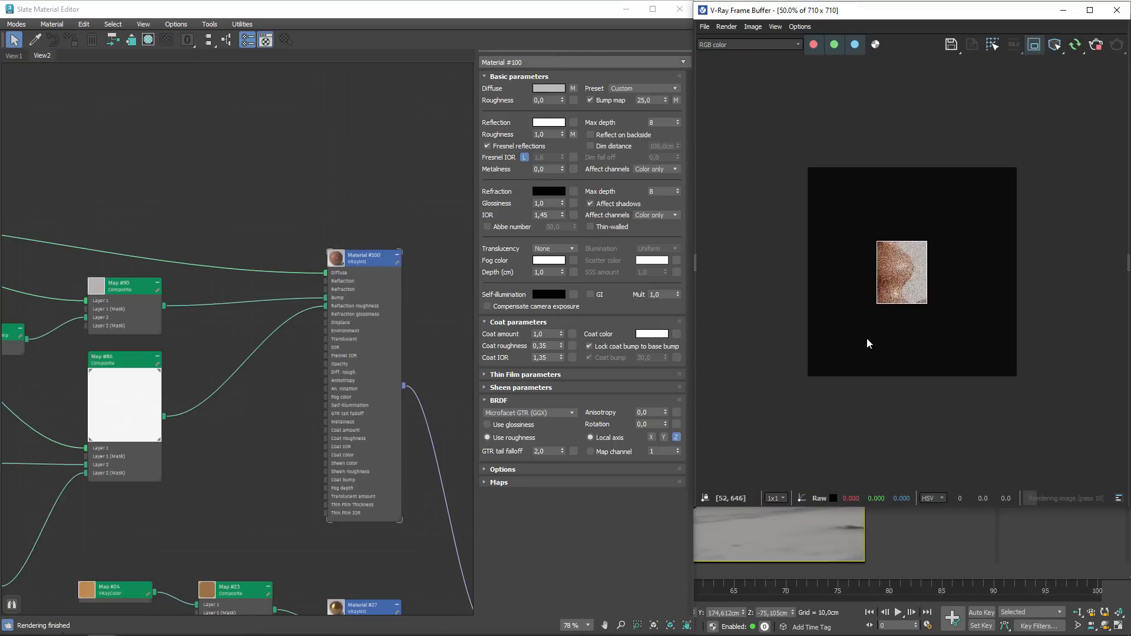
pyautogui.scroll(1, 936, 276)
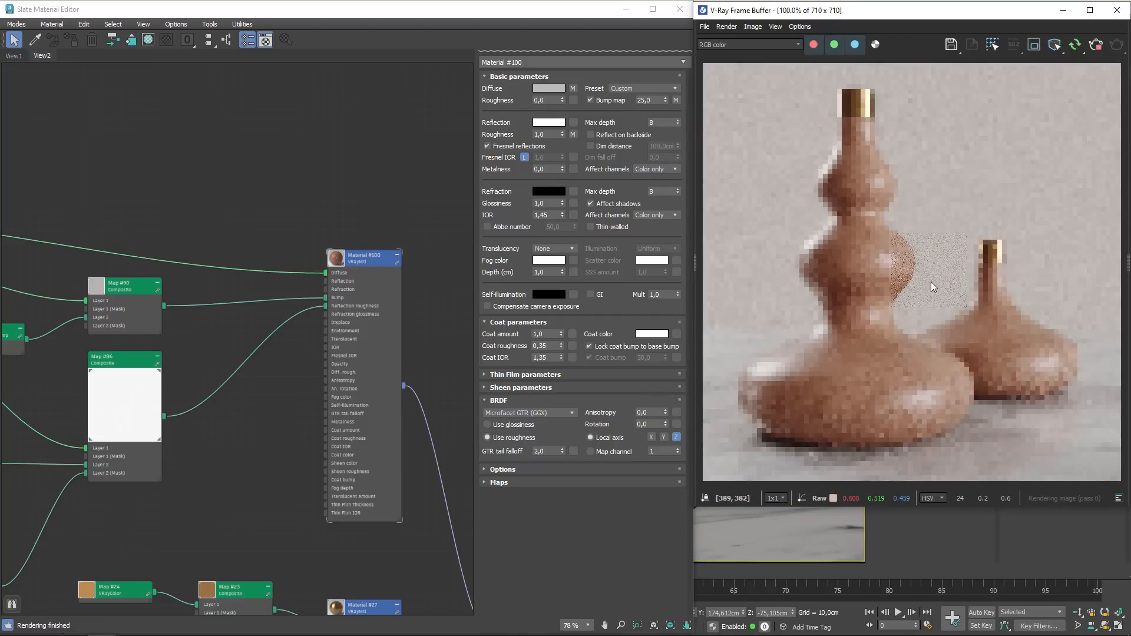
pyautogui.moveTo(263, 491); pyautogui.dragTo(242, 311, button='middle')
pyautogui.scroll(-1, 253, 289)
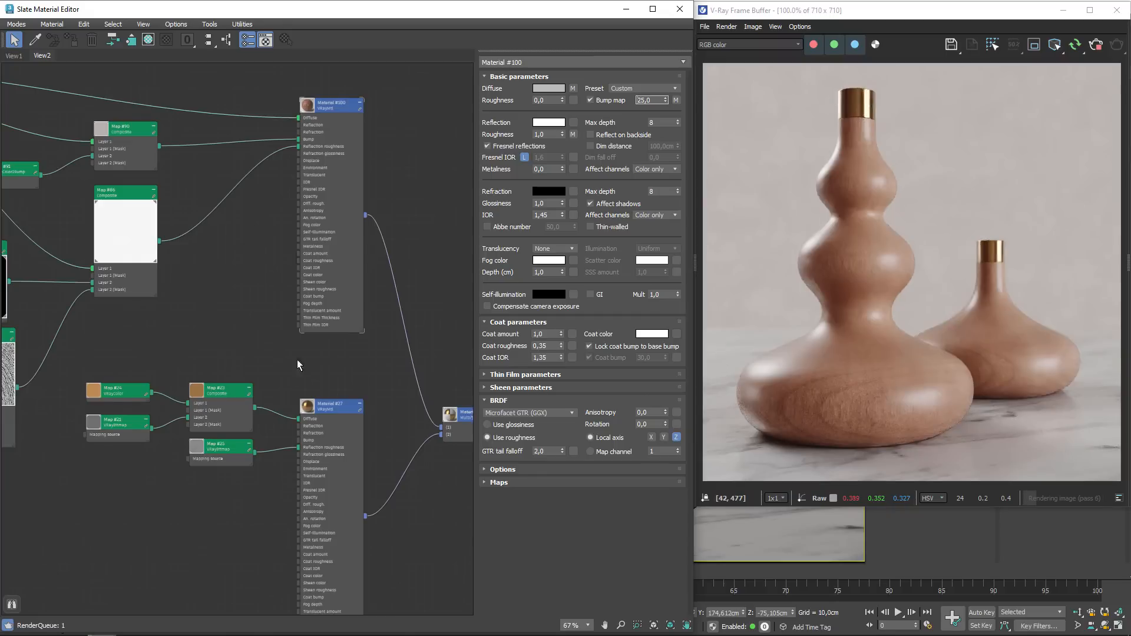
pyautogui.moveTo(169, 202); pyautogui.dragTo(214, 271, button='middle')
pyautogui.moveTo(352, 153); pyautogui.dragTo(391, 164, button='middle')
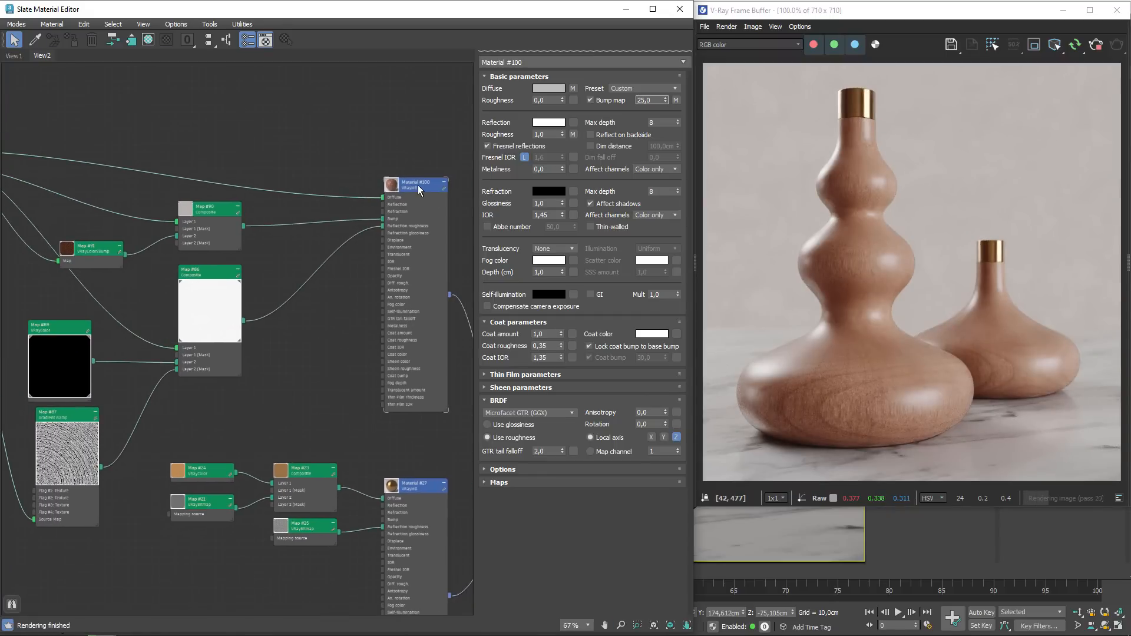
pyautogui.click(419, 185)
pyautogui.click(540, 335)
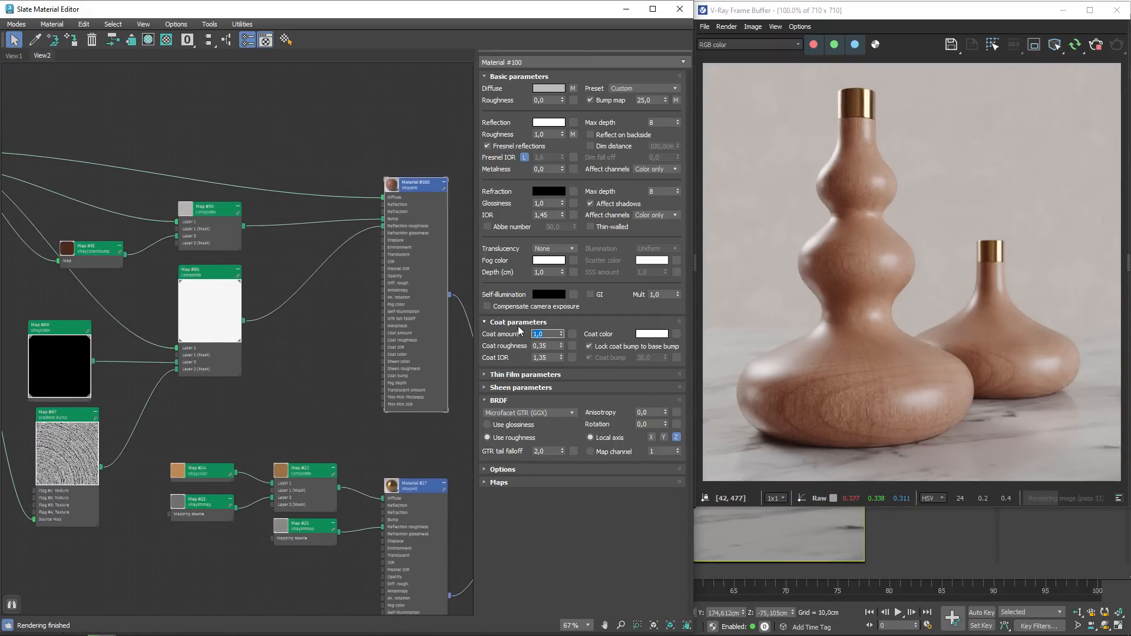
pyautogui.write('0,5')
pyautogui.press('Return')
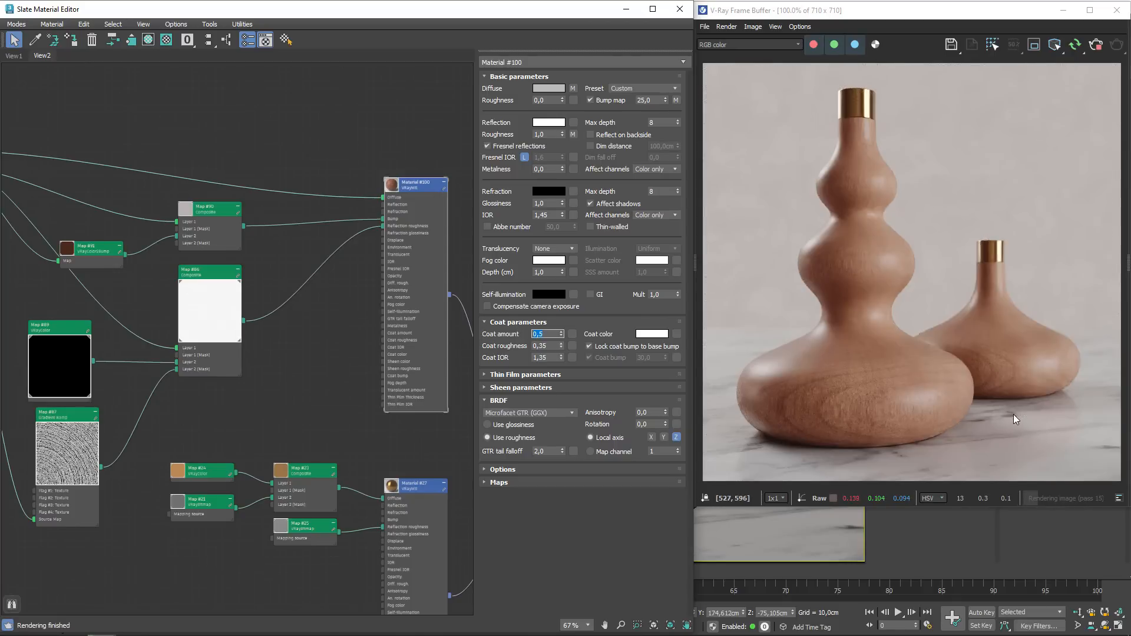
# - Move the bump Composite and VRayColor2Bump nodes higher in the graph, away from the roughness Composite
pyautogui.click(553, 346)
pyautogui.moveTo(304, 357); pyautogui.dragTo(381, 420, button='middle')
pyautogui.moveTo(359, 297); pyautogui.dragTo(360, 218)
pyautogui.moveTo(239, 339); pyautogui.dragTo(247, 276)
pyautogui.moveTo(363, 237); pyautogui.dragTo(371, 253)
pyautogui.moveTo(303, 412); pyautogui.dragTo(363, 345, button='middle')
pyautogui.moveTo(258, 465); pyautogui.dragTo(243, 476)
pyautogui.moveTo(207, 305); pyautogui.dragTo(210, 278, button='middle')
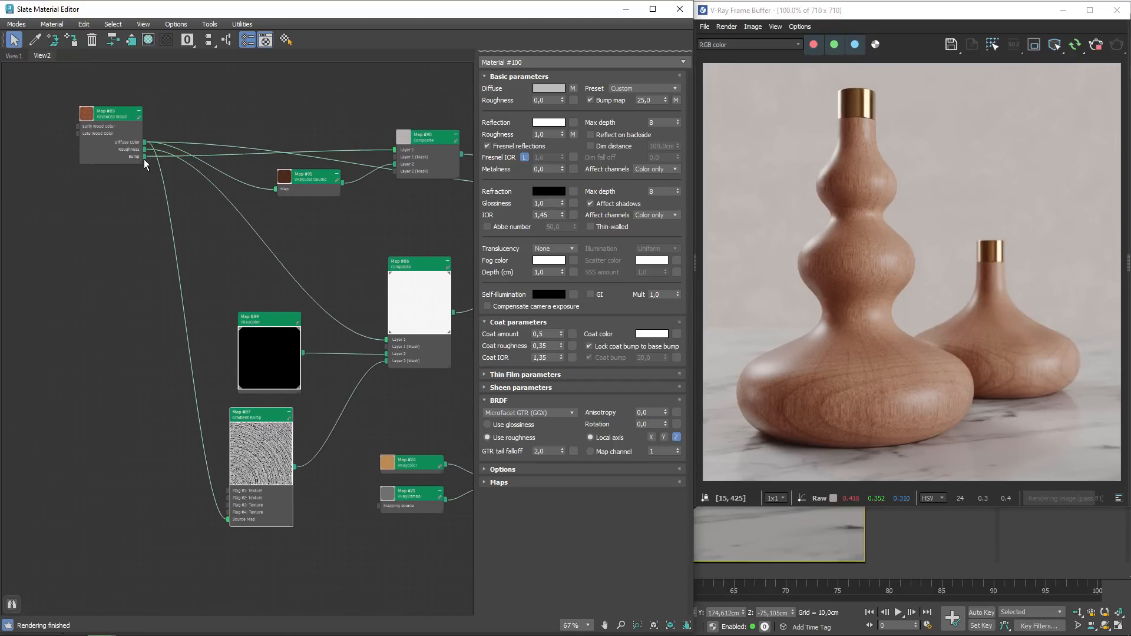
# - Add an Output map between the two Composite nodes and feed the Advanced Wood's Roughness output into it
pyautogui.scroll(1, 145, 158)
pyautogui.moveTo(428, 300); pyautogui.dragTo(188, 325, button='middle')
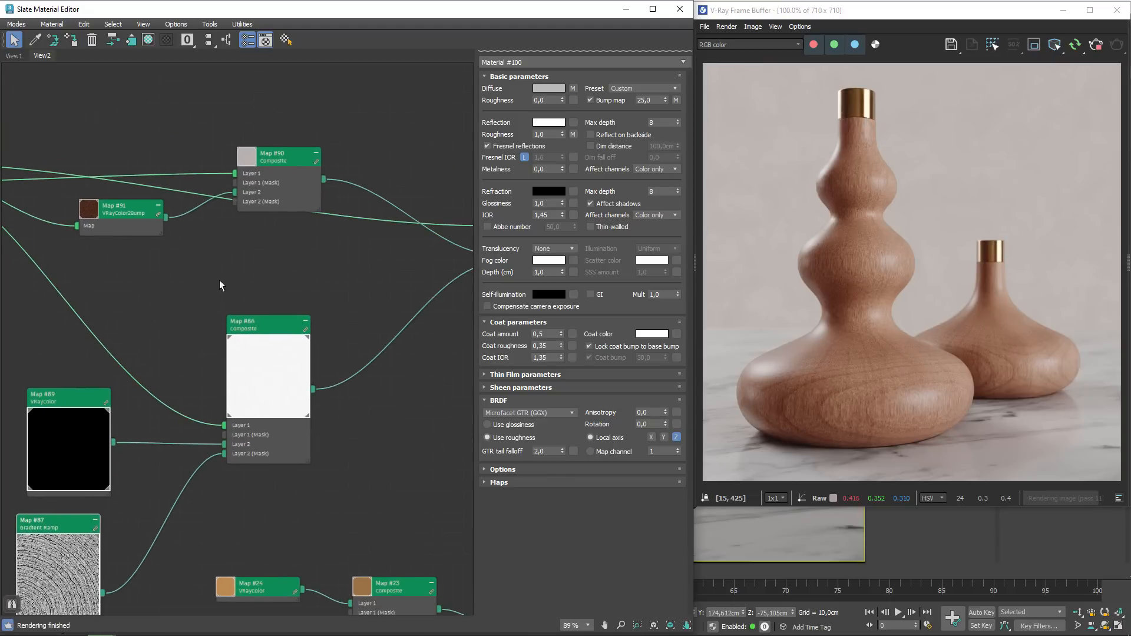
pyautogui.rightClick(219, 280)
pyautogui.moveTo(260, 299)
pyautogui.moveTo(371, 313)
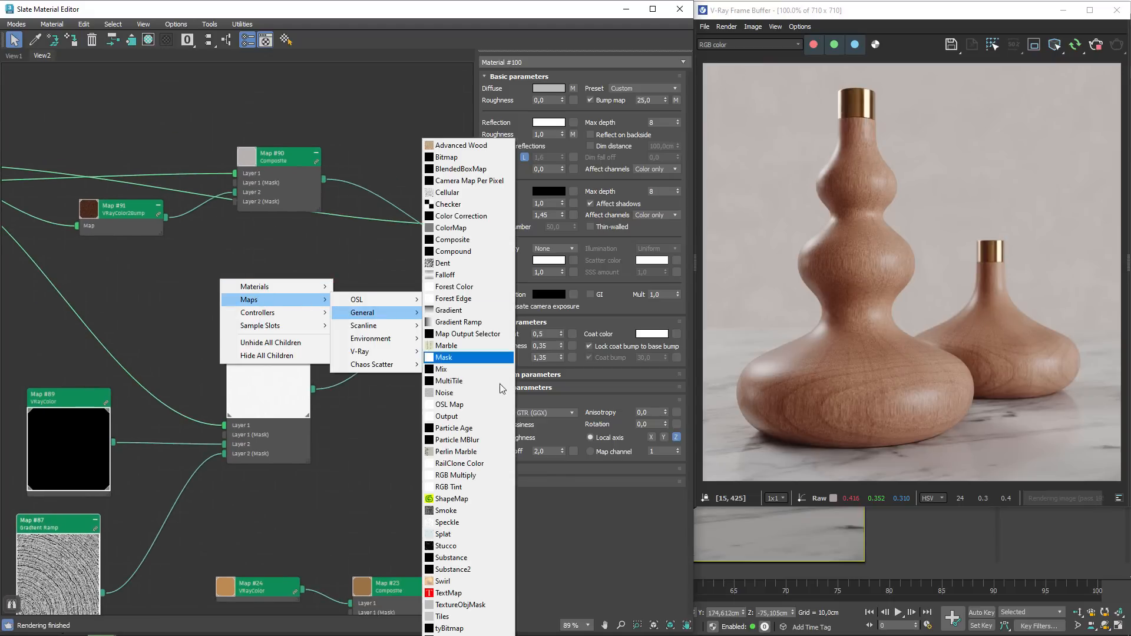
pyautogui.click(474, 416)
pyautogui.doubleClick(231, 288)
pyautogui.moveTo(231, 288); pyautogui.dragTo(283, 288)
pyautogui.moveTo(301, 313); pyautogui.dragTo(466, 356, button='middle')
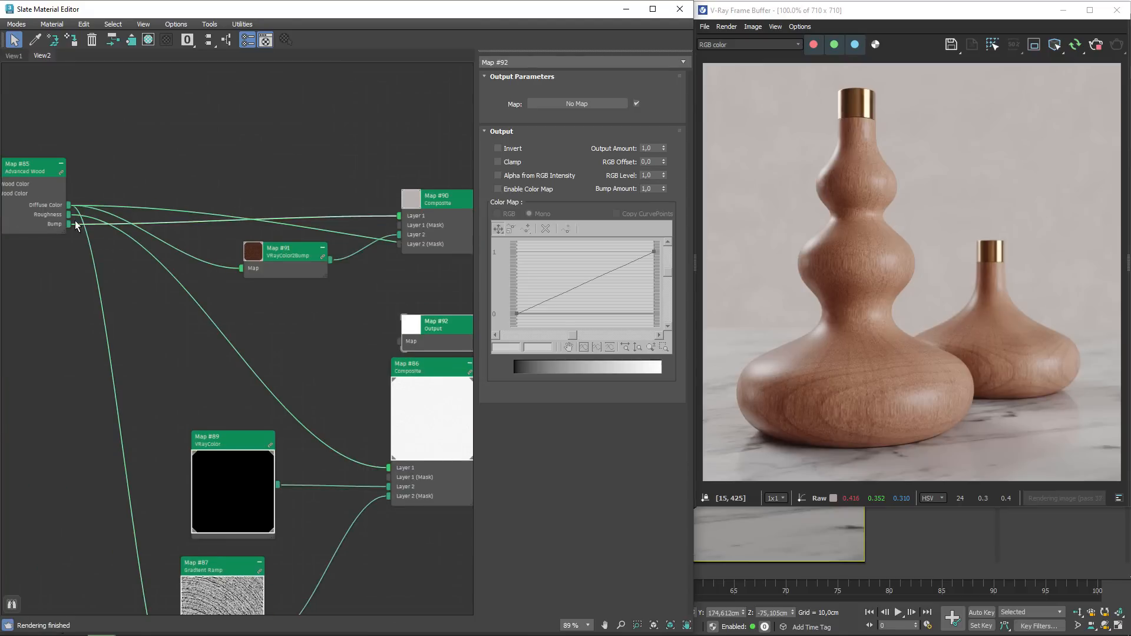
pyautogui.moveTo(69, 214); pyautogui.dragTo(402, 341)
pyautogui.moveTo(436, 374); pyautogui.dragTo(239, 344, button='middle')
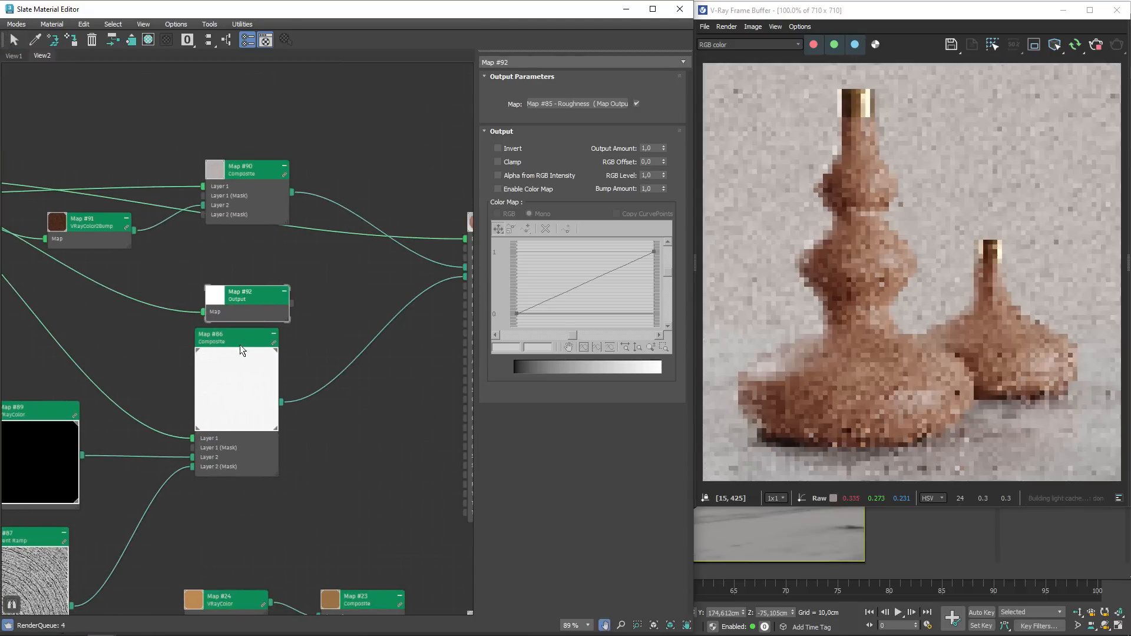
# - Show the Output node's large preview, move the roughness Composite up and place the Output node directly beneath it
pyautogui.doubleClick(217, 302)
pyautogui.moveTo(264, 304); pyautogui.dragTo(369, 482)
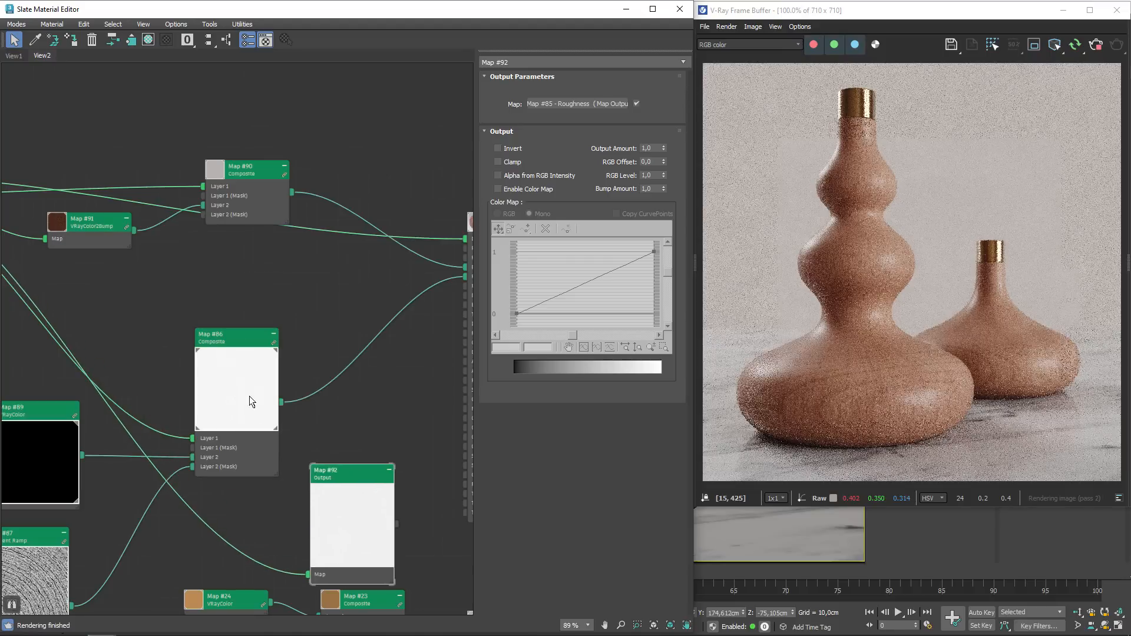
pyautogui.moveTo(249, 396); pyautogui.dragTo(229, 355)
pyautogui.moveTo(359, 503); pyautogui.dragTo(242, 483)
pyautogui.moveTo(238, 380); pyautogui.dragTo(259, 348)
pyautogui.moveTo(247, 495); pyautogui.dragTo(247, 474)
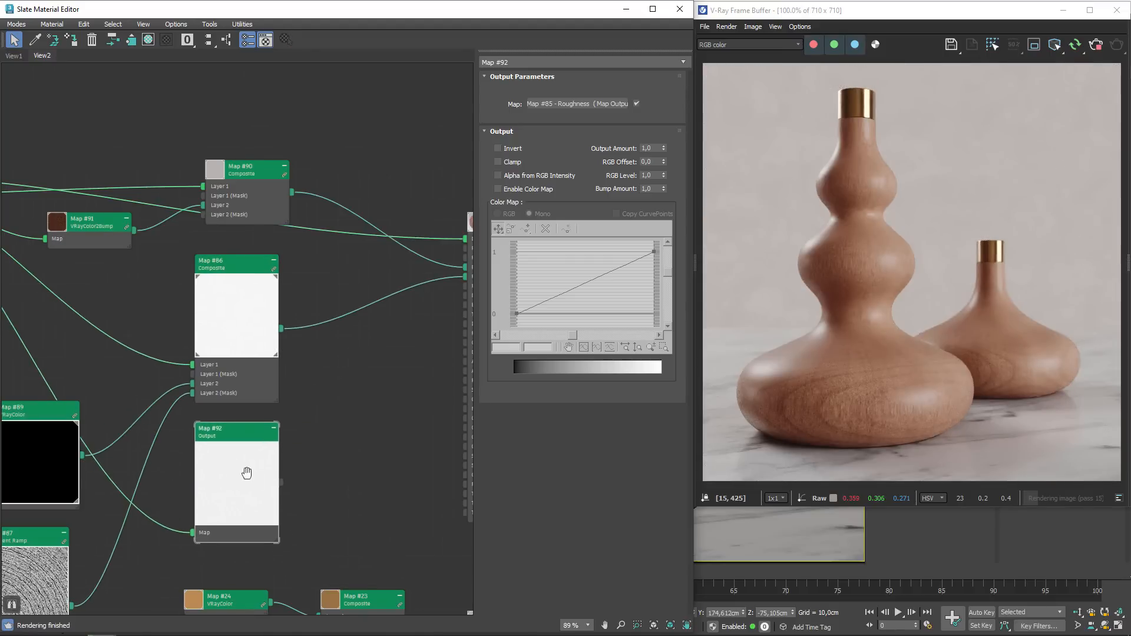
pyautogui.moveTo(247, 473); pyautogui.dragTo(164, 446, button='middle')
# - Connect the Output map to the wood material's coat roughness
pyautogui.doubleClick(439, 192)
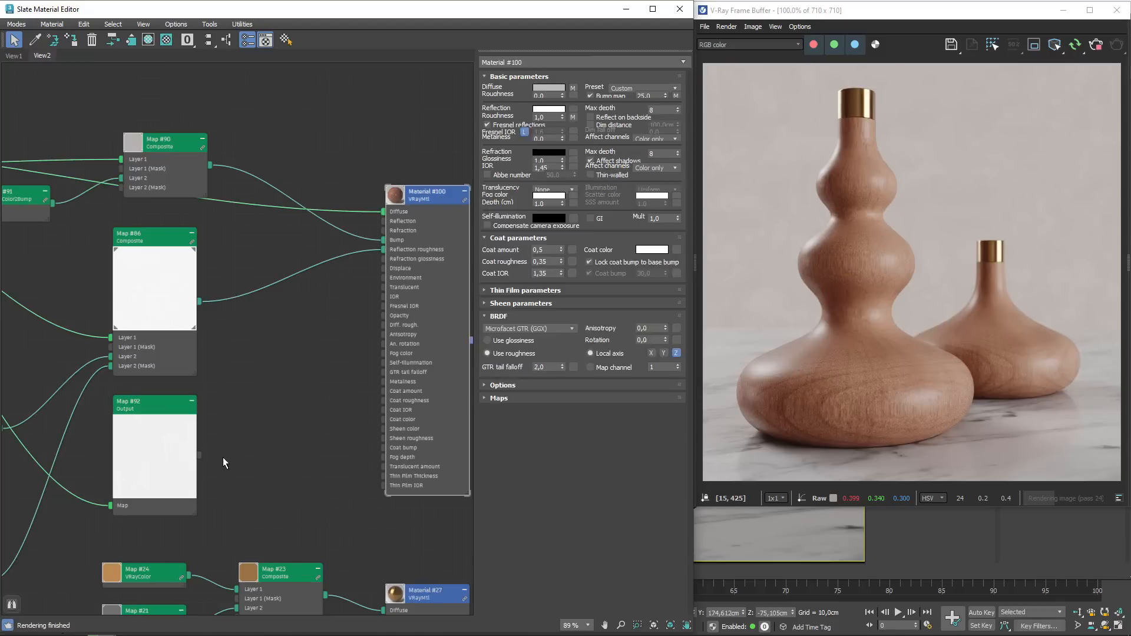
pyautogui.moveTo(200, 454); pyautogui.dragTo(574, 348)
pyautogui.click(314, 356)
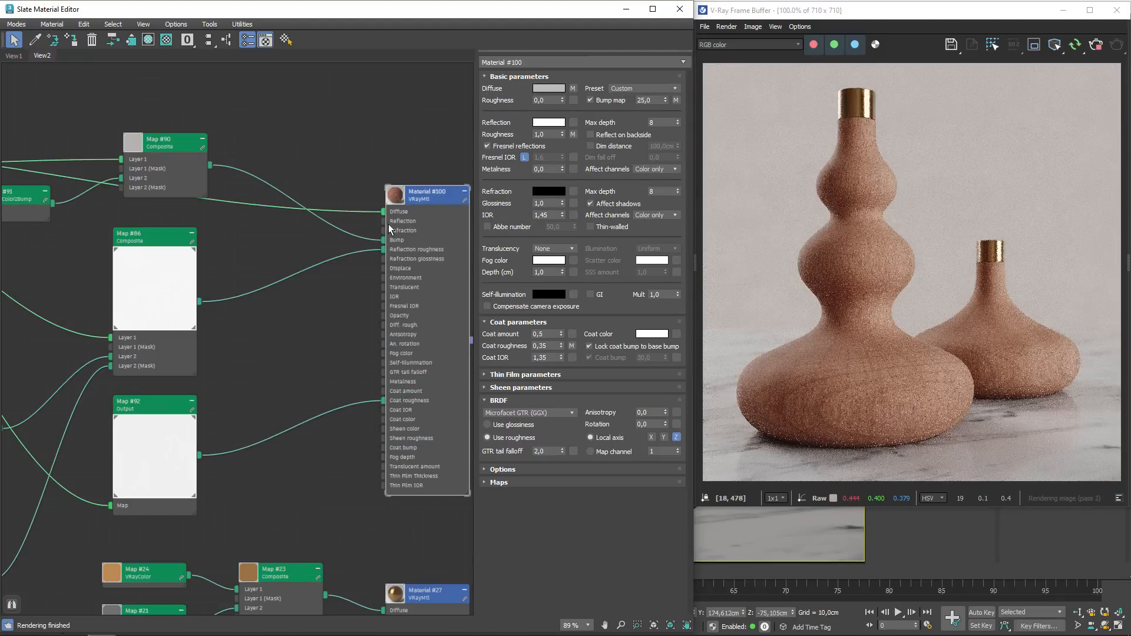
# - Enable the Output map's color map, set the curve's start point to 0 and lower its end point to 0,427
pyautogui.doubleClick(157, 405)
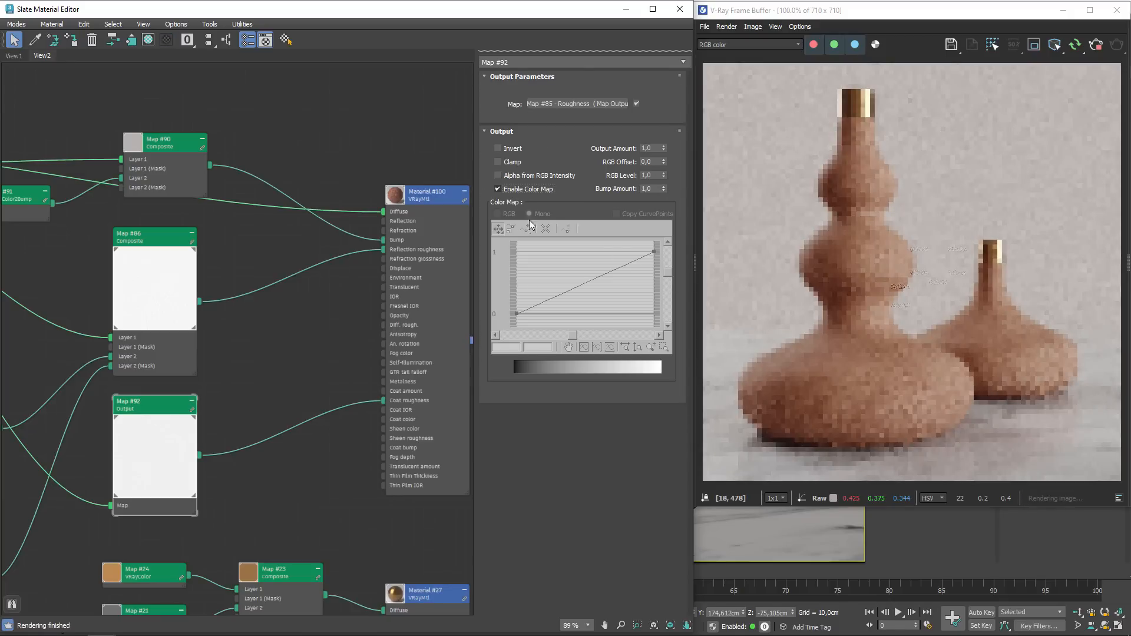
pyautogui.moveTo(517, 313)
pyautogui.mouseDown()
pyautogui.moveTo(516, 291)
pyautogui.moveTo(516, 306)
pyautogui.mouseUp()
pyautogui.moveTo(578, 347); pyautogui.dragTo(521, 339)
pyautogui.write('0')
pyautogui.press('Return')
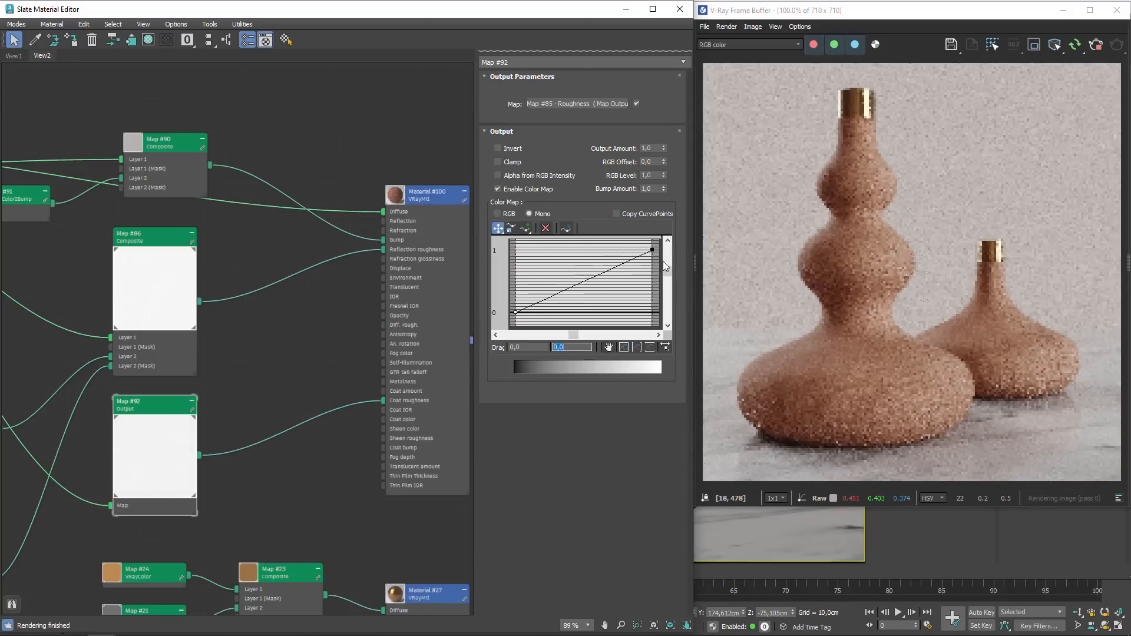
pyautogui.moveTo(653, 250); pyautogui.dragTo(650, 278)
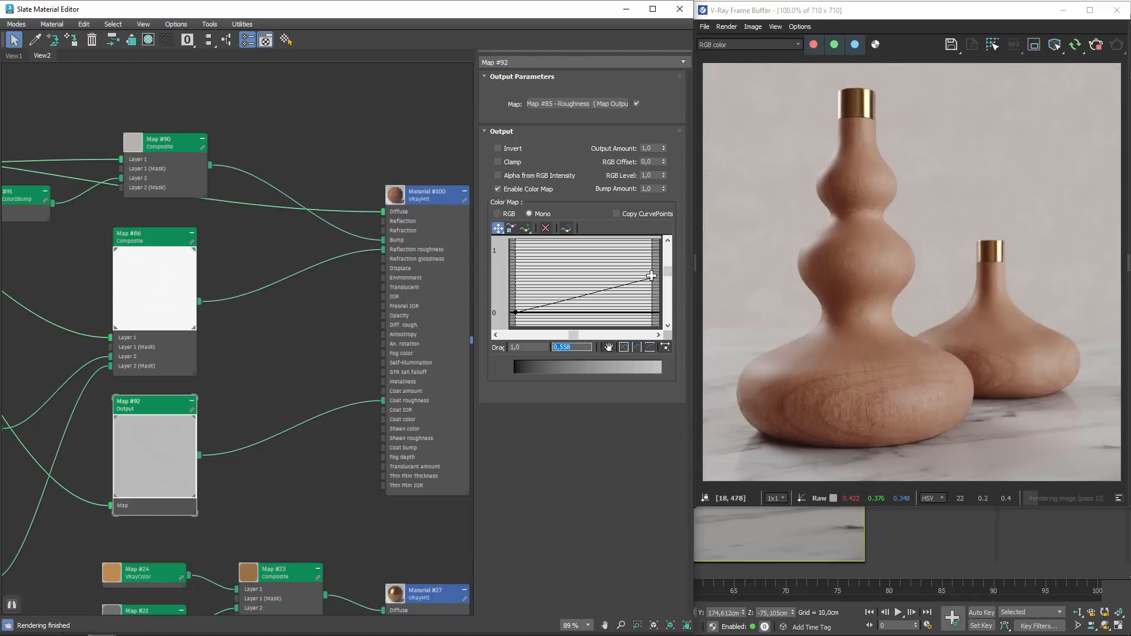
pyautogui.moveTo(652, 276); pyautogui.dragTo(652, 286)
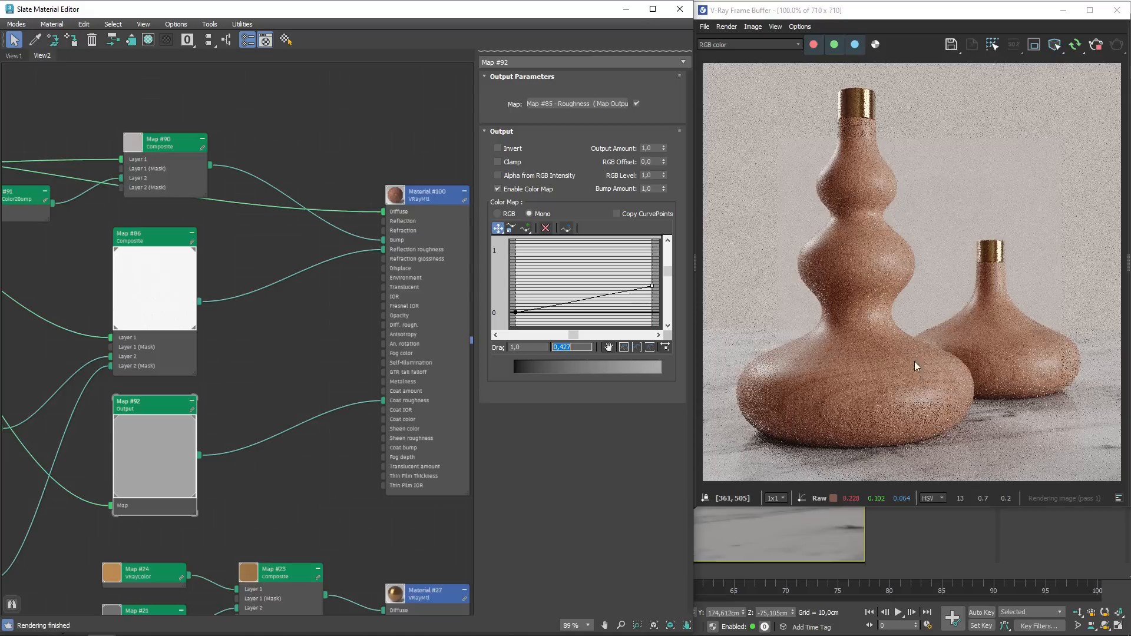
# - Show the VRayRoughness channel and examine the grain variation on the front vase's bulge and base
pyautogui.click(736, 44)
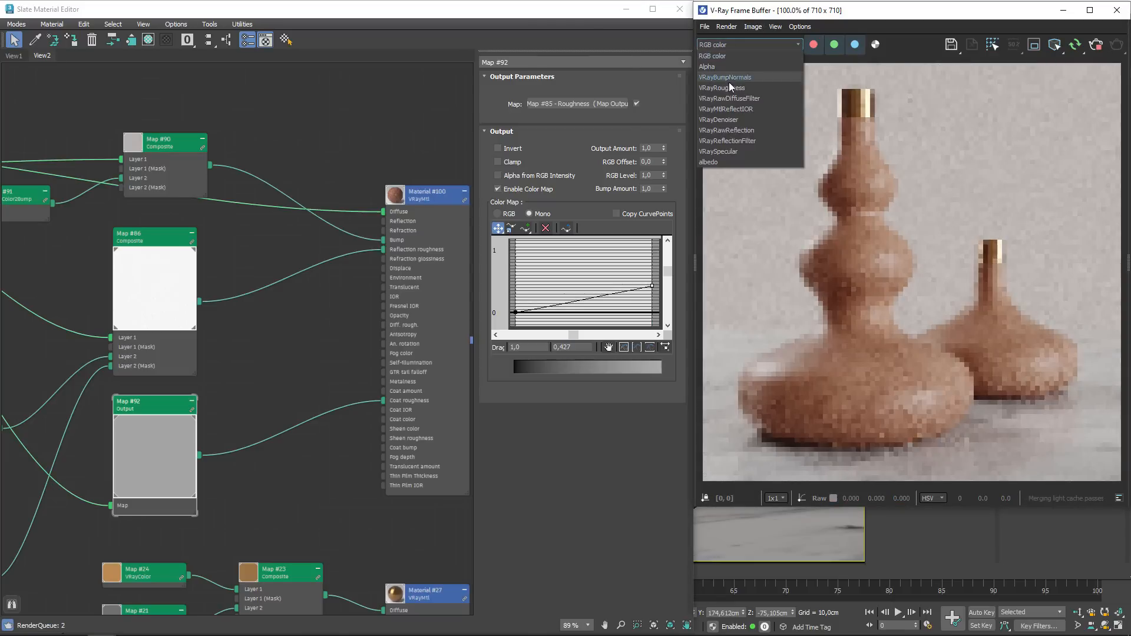
pyautogui.click(734, 89)
pyautogui.scroll(1, 827, 318)
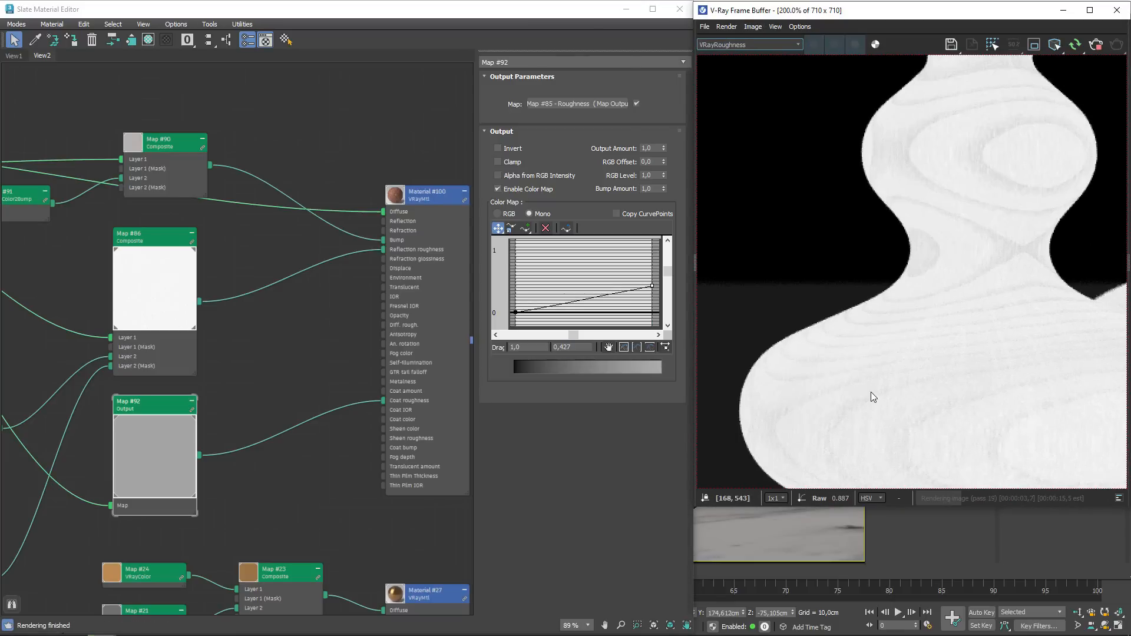
pyautogui.scroll(-1, 883, 323)
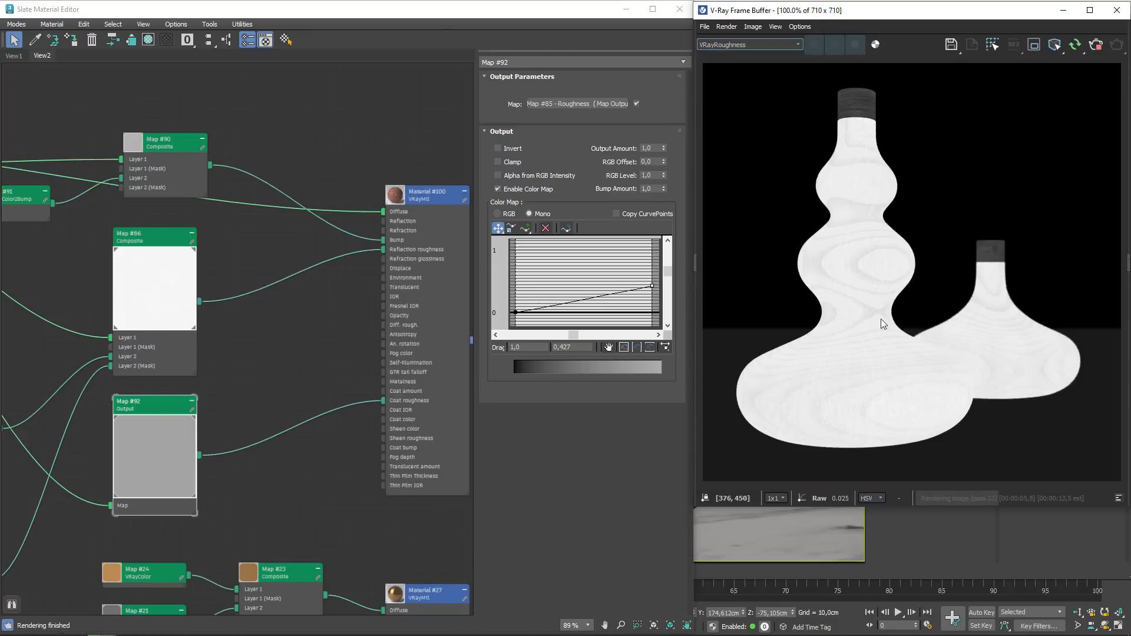
pyautogui.scroll(1, 872, 353)
pyautogui.scroll(-1, 867, 309)
pyautogui.scroll(1, 864, 299)
pyautogui.scroll(1, 864, 301)
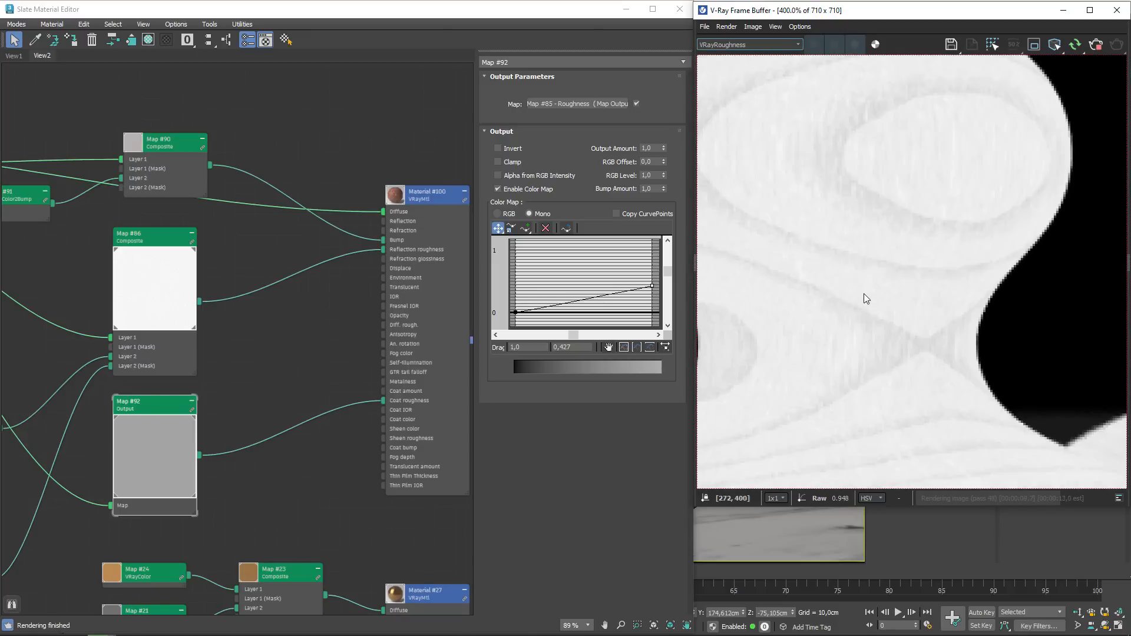
pyautogui.scroll(-1, 864, 295)
pyautogui.scroll(1, 863, 227)
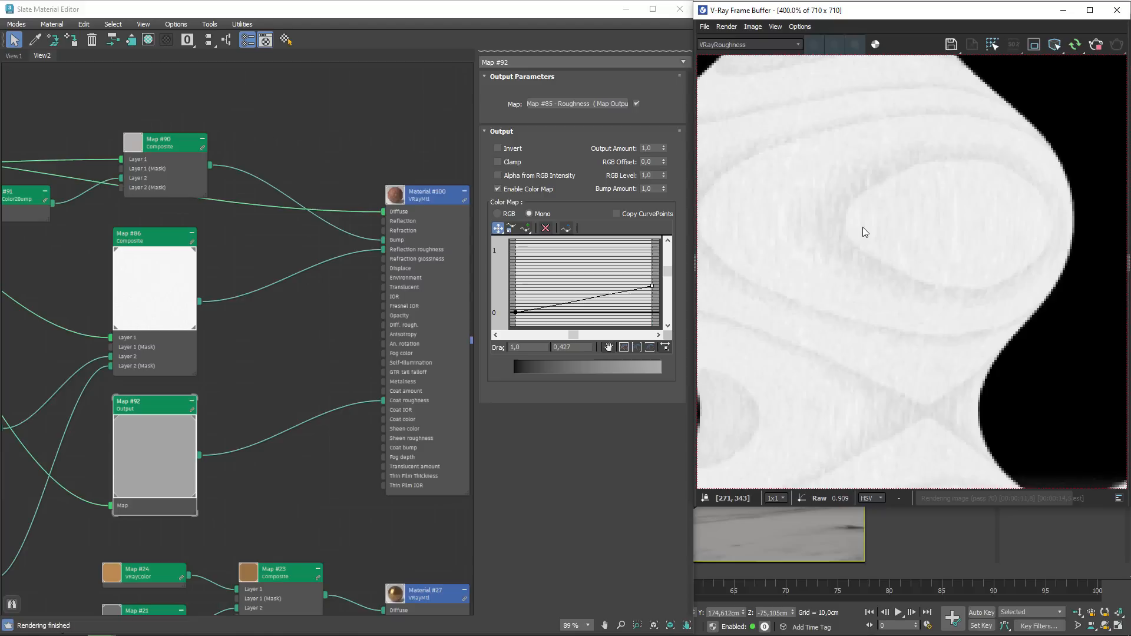
pyautogui.scroll(-1, 863, 227)
# - Return to the RGB color channel and inspect the coat highlights on the front vase
pyautogui.click(723, 42)
pyautogui.click(730, 55)
pyautogui.scroll(-1, 921, 256)
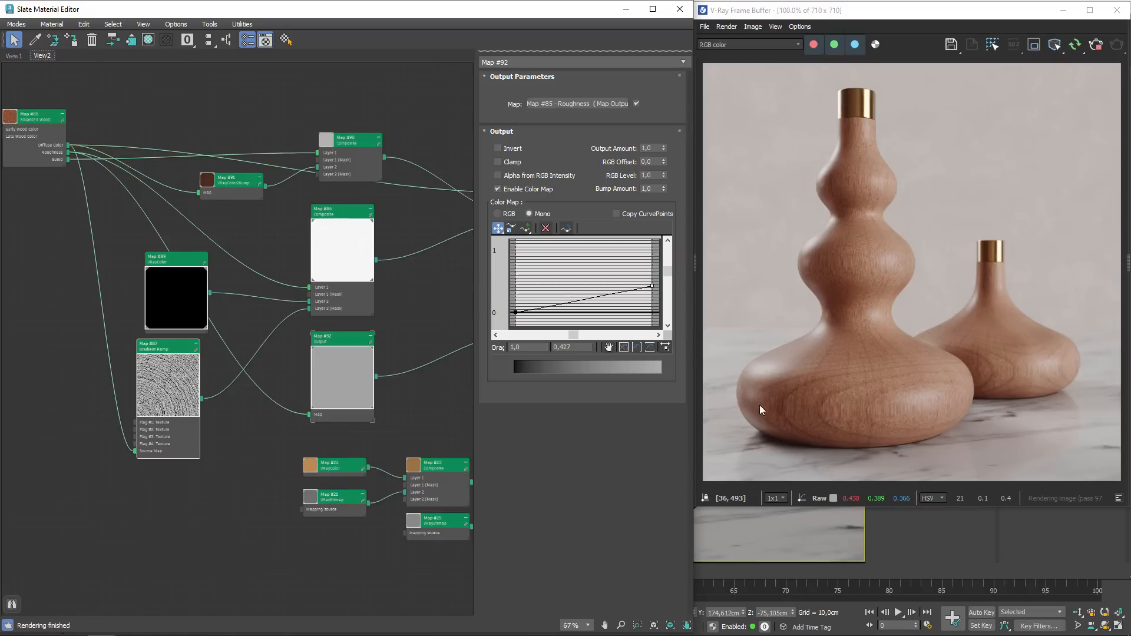
pyautogui.scroll(2, 890, 383)
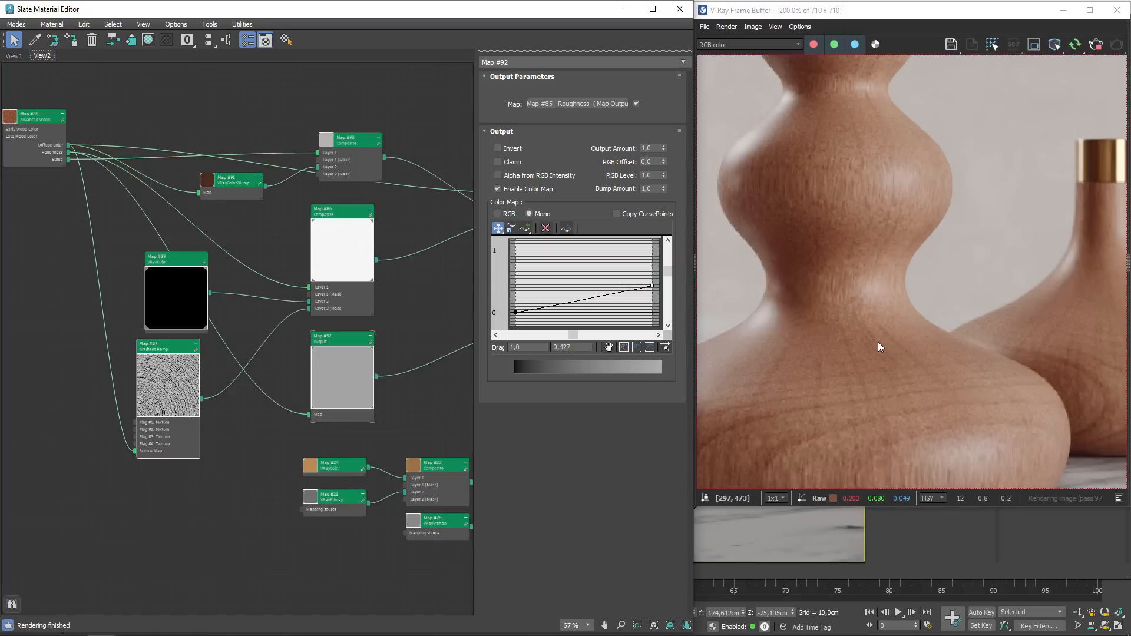
# - Tint the wood material's coat color orange-brown, with hue 0,074, saturation 0,875 and value 0,533 (hex C08E4A)
pyautogui.moveTo(315, 278); pyautogui.dragTo(192, 326, button='middle')
pyautogui.moveTo(435, 226); pyautogui.dragTo(371, 194, button='middle')
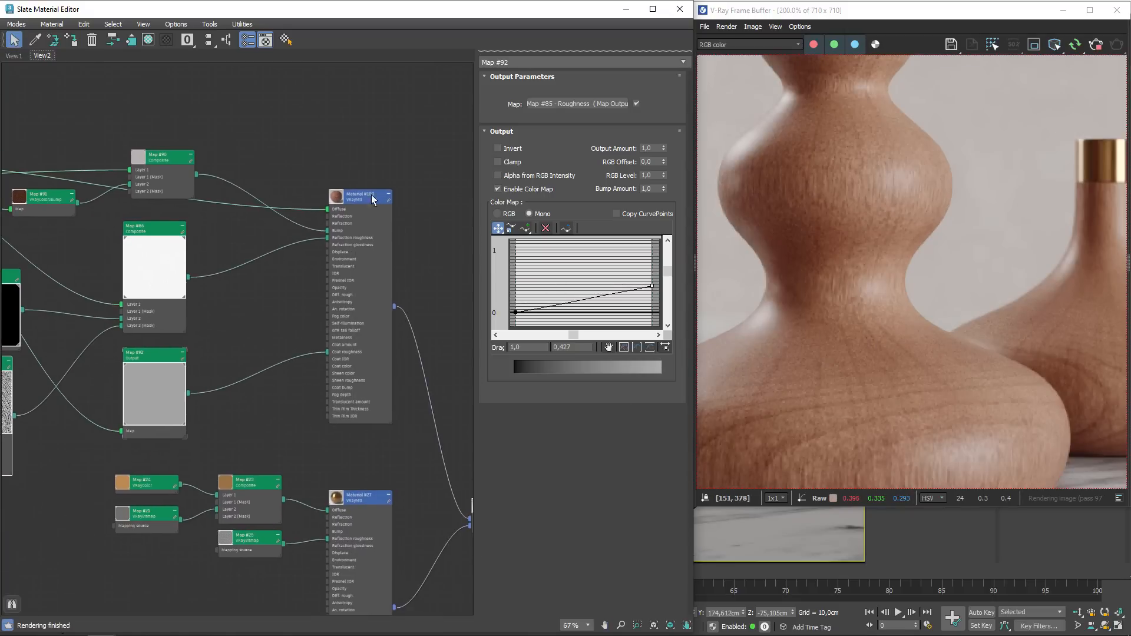
pyautogui.doubleClick(357, 195)
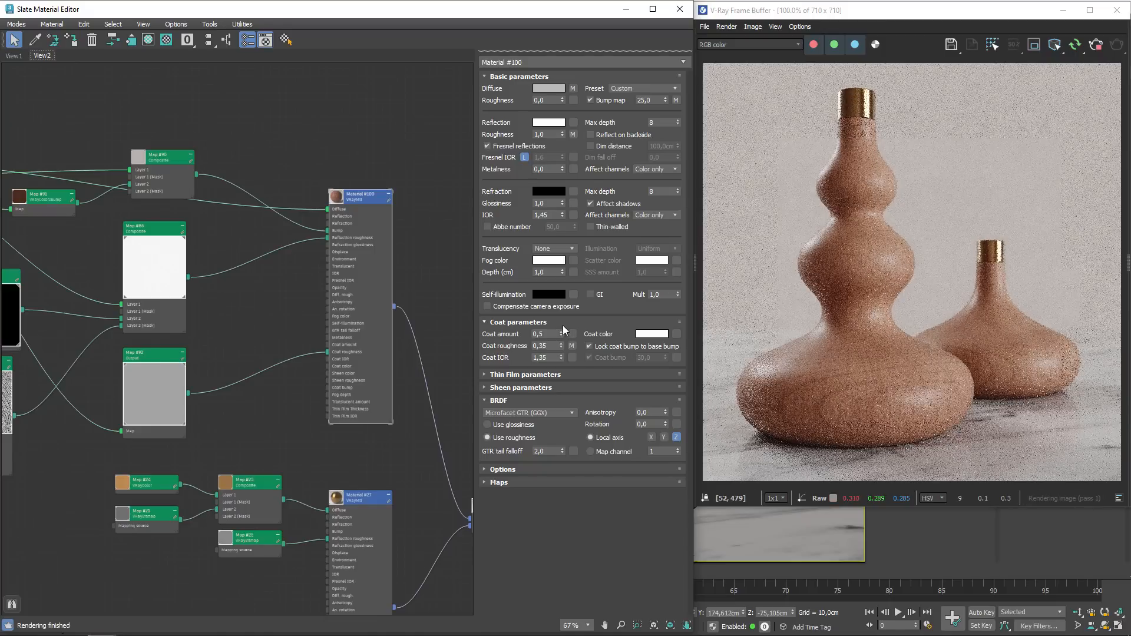
pyautogui.click(644, 337)
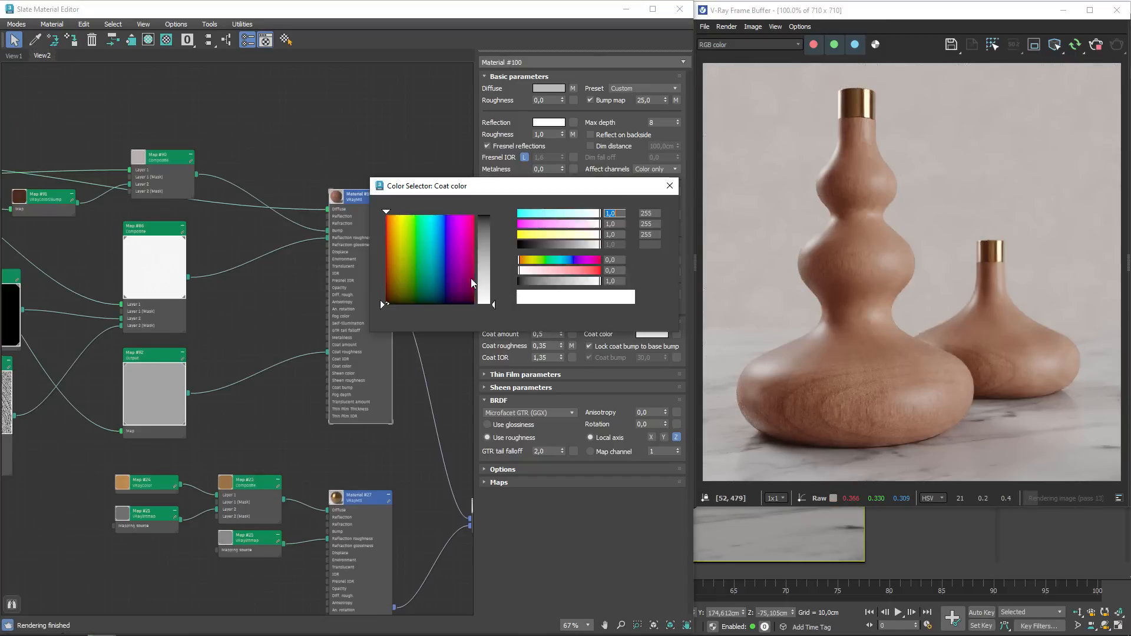
pyautogui.moveTo(493, 304); pyautogui.dragTo(493, 229)
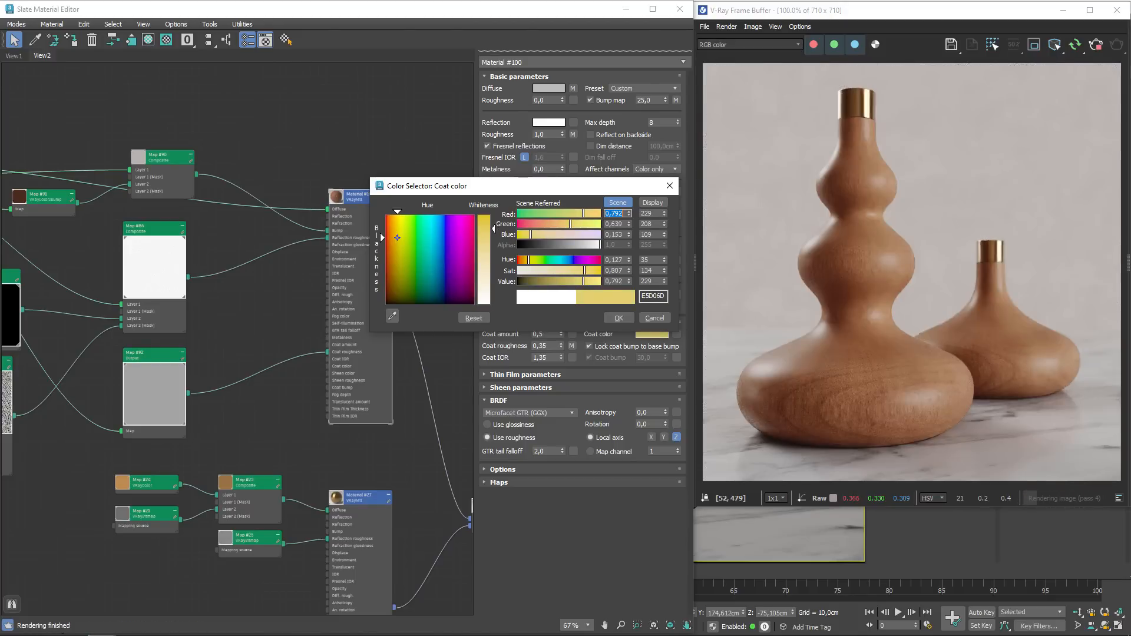
pyautogui.moveTo(570, 225)
pyautogui.mouseDown()
pyautogui.moveTo(539, 225)
pyautogui.moveTo(575, 226)
pyautogui.moveTo(553, 222)
pyautogui.mouseUp()
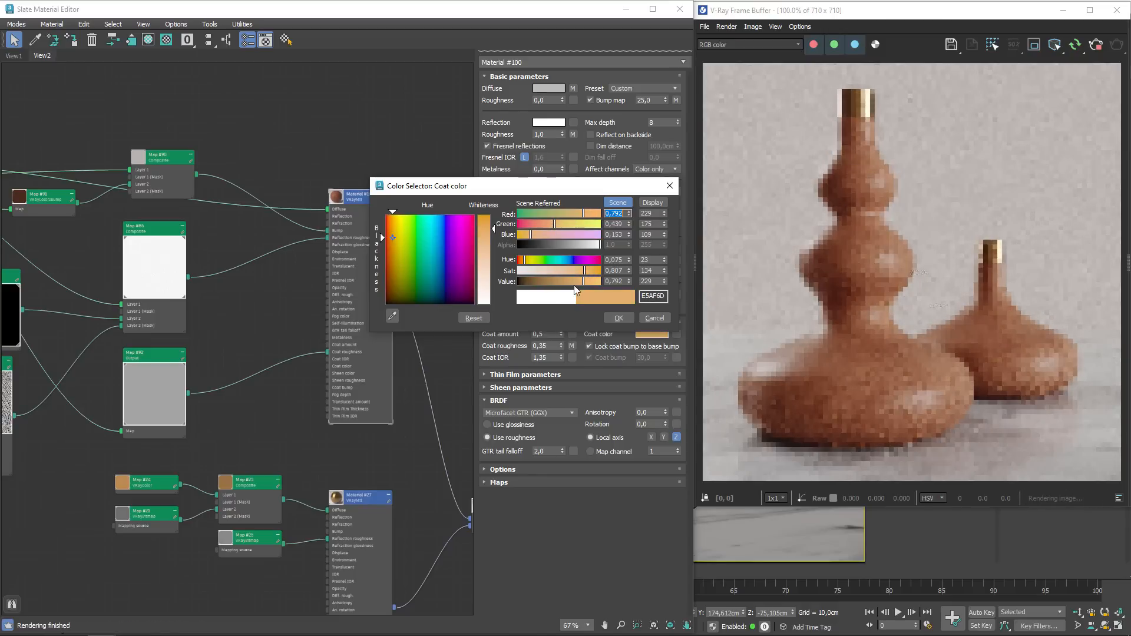
pyautogui.moveTo(567, 283); pyautogui.dragTo(559, 285)
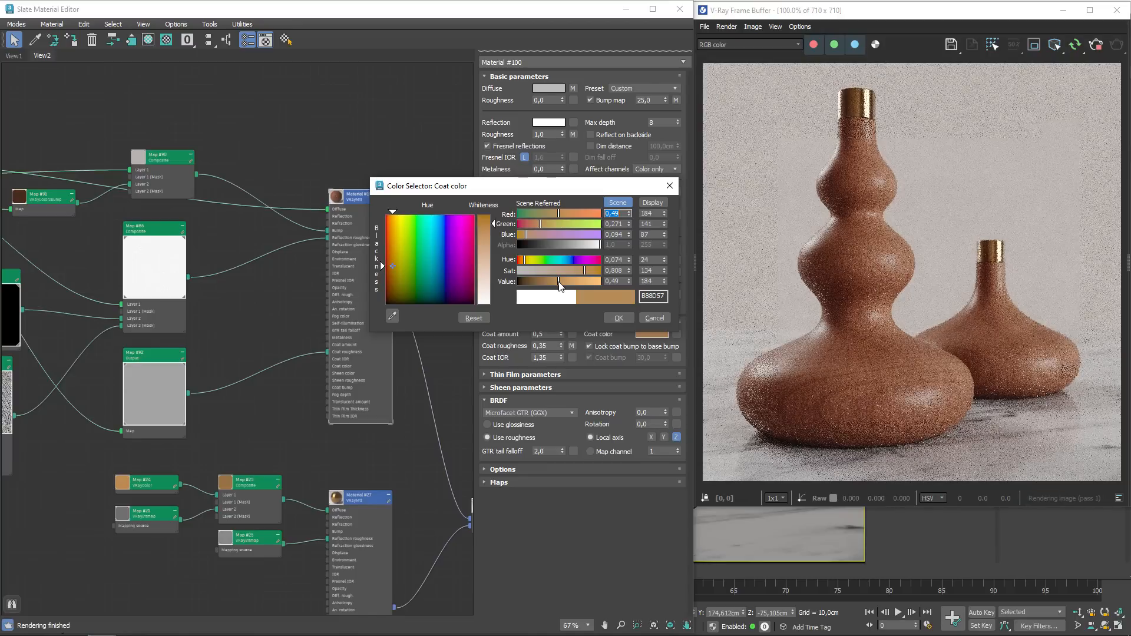
pyautogui.click(562, 283)
pyautogui.click(588, 271)
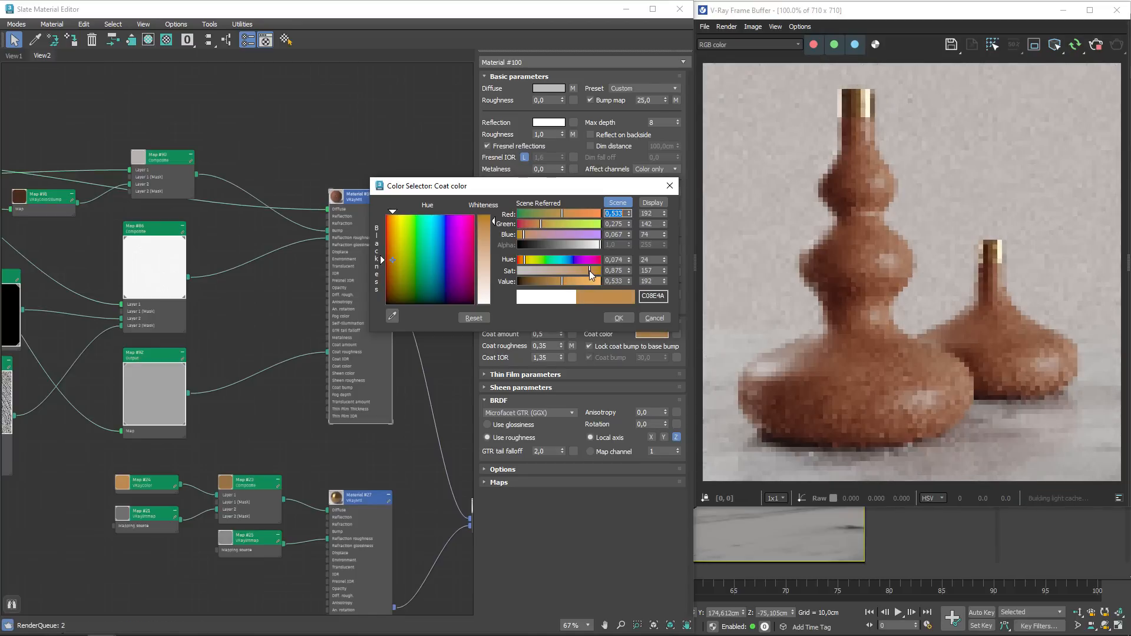
pyautogui.click(619, 318)
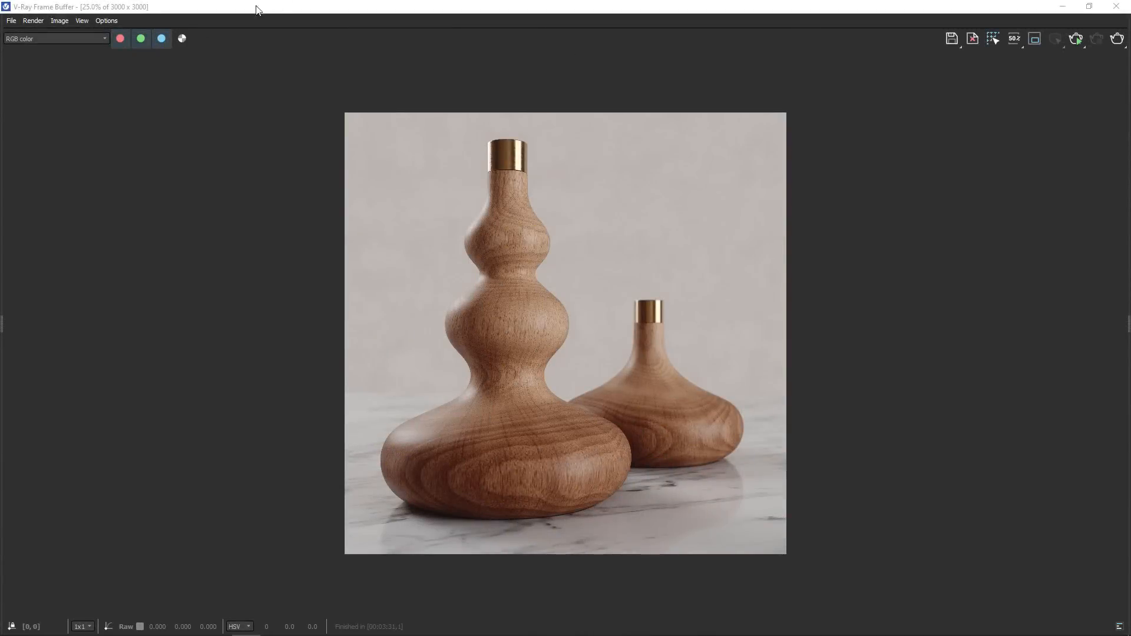
# - Examine the wood grain and coat highlights on both vases in the finished 3000 x 3000 render, from caps to bases
pyautogui.scroll(2, 509, 256)
pyautogui.moveTo(680, 319); pyautogui.dragTo(677, 348, button='middle')
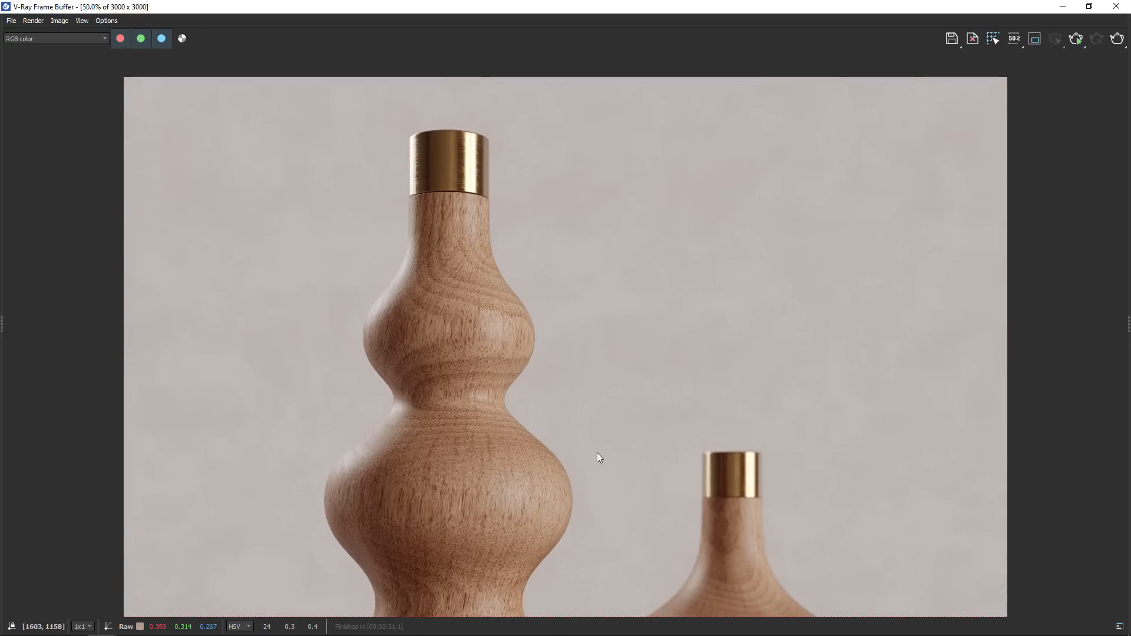
pyautogui.moveTo(574, 571); pyautogui.dragTo(568, 398, button='middle')
pyautogui.moveTo(496, 412); pyautogui.dragTo(523, 334, button='middle')
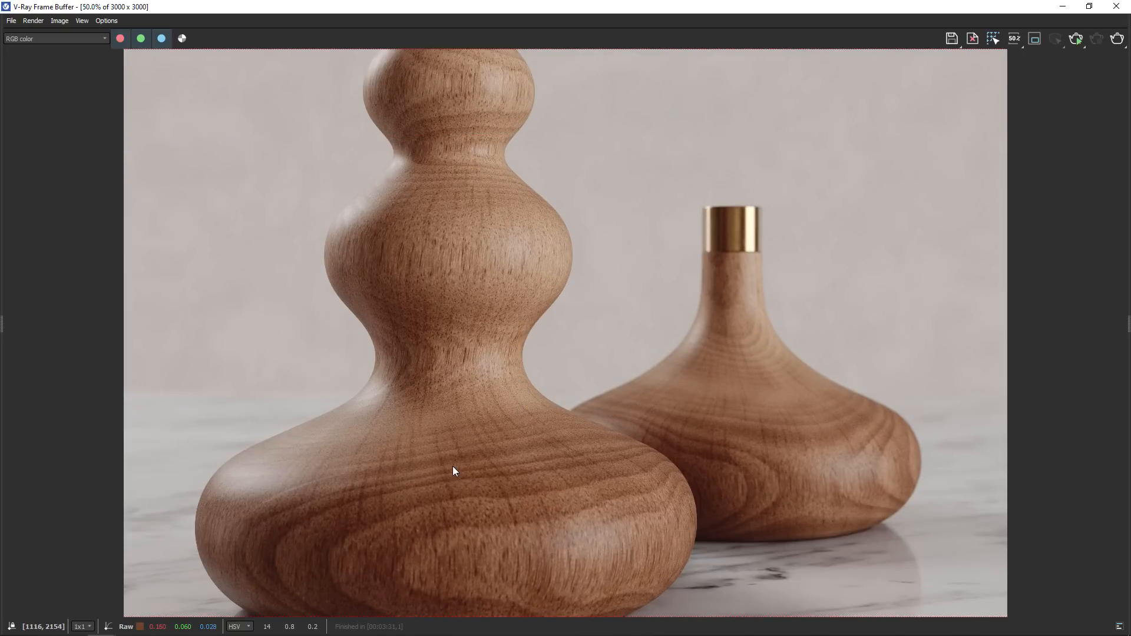
pyautogui.scroll(-2, 558, 398)
pyautogui.scroll(2, 560, 401)
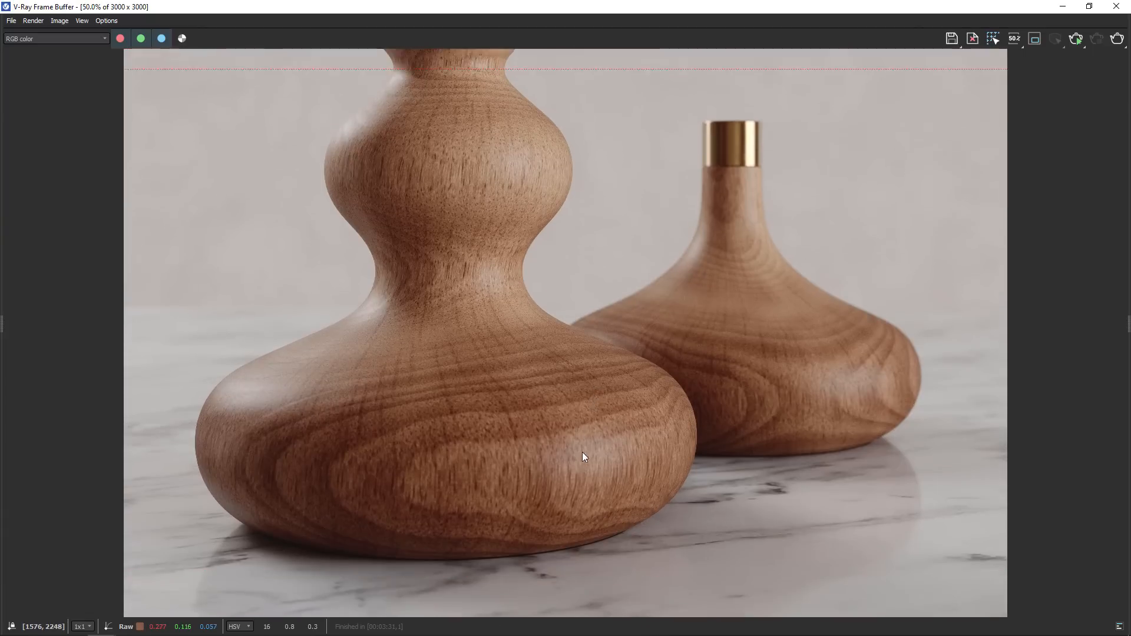
pyautogui.moveTo(582, 451); pyautogui.dragTo(581, 521, button='middle')
pyautogui.moveTo(571, 371)
pyautogui.mouseDown(button='middle')
pyautogui.moveTo(568, 455)
pyautogui.moveTo(550, 490)
pyautogui.mouseUp(button='middle')
pyautogui.scroll(-1, 549, 482)
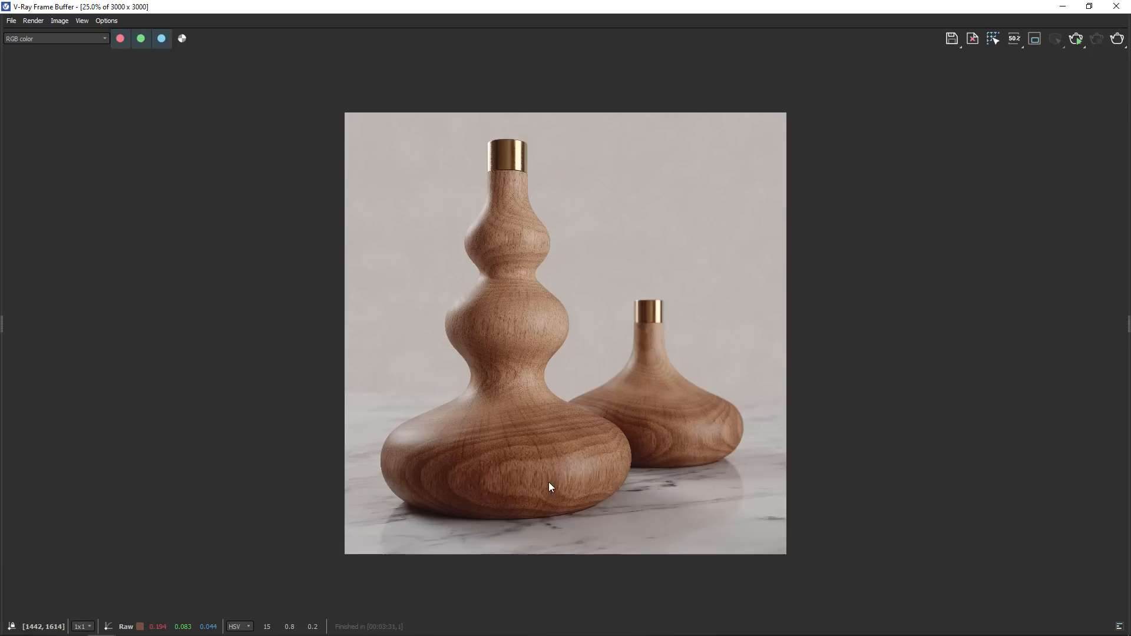